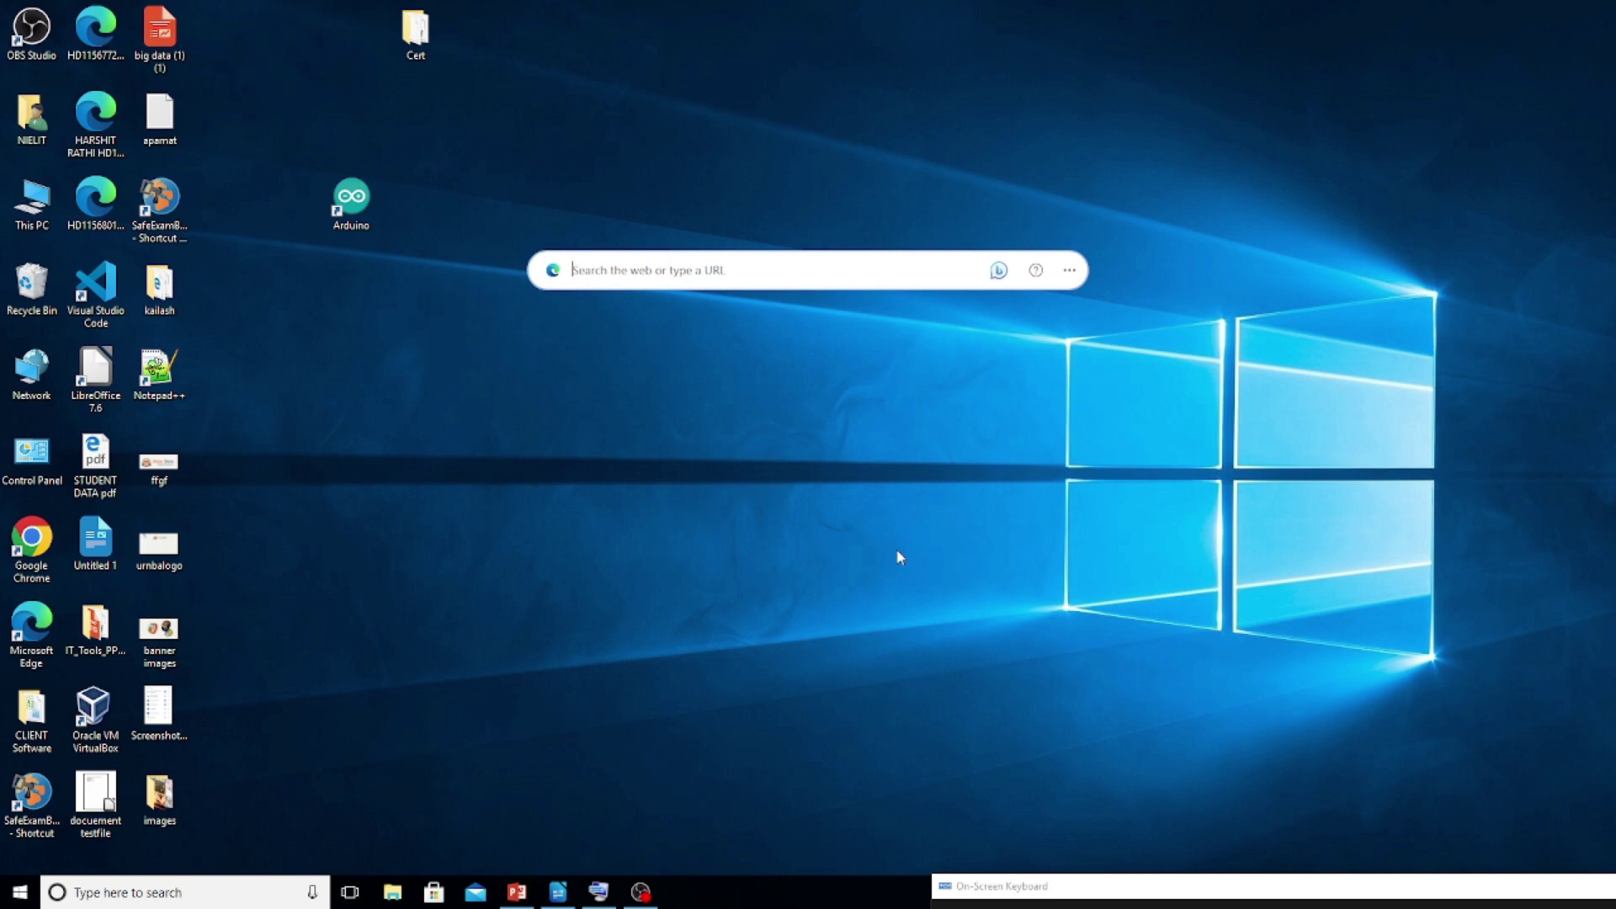
# Search the computer for "libre" and launch LibreOffice Writer with a blank document.
pyautogui.click(188, 890)
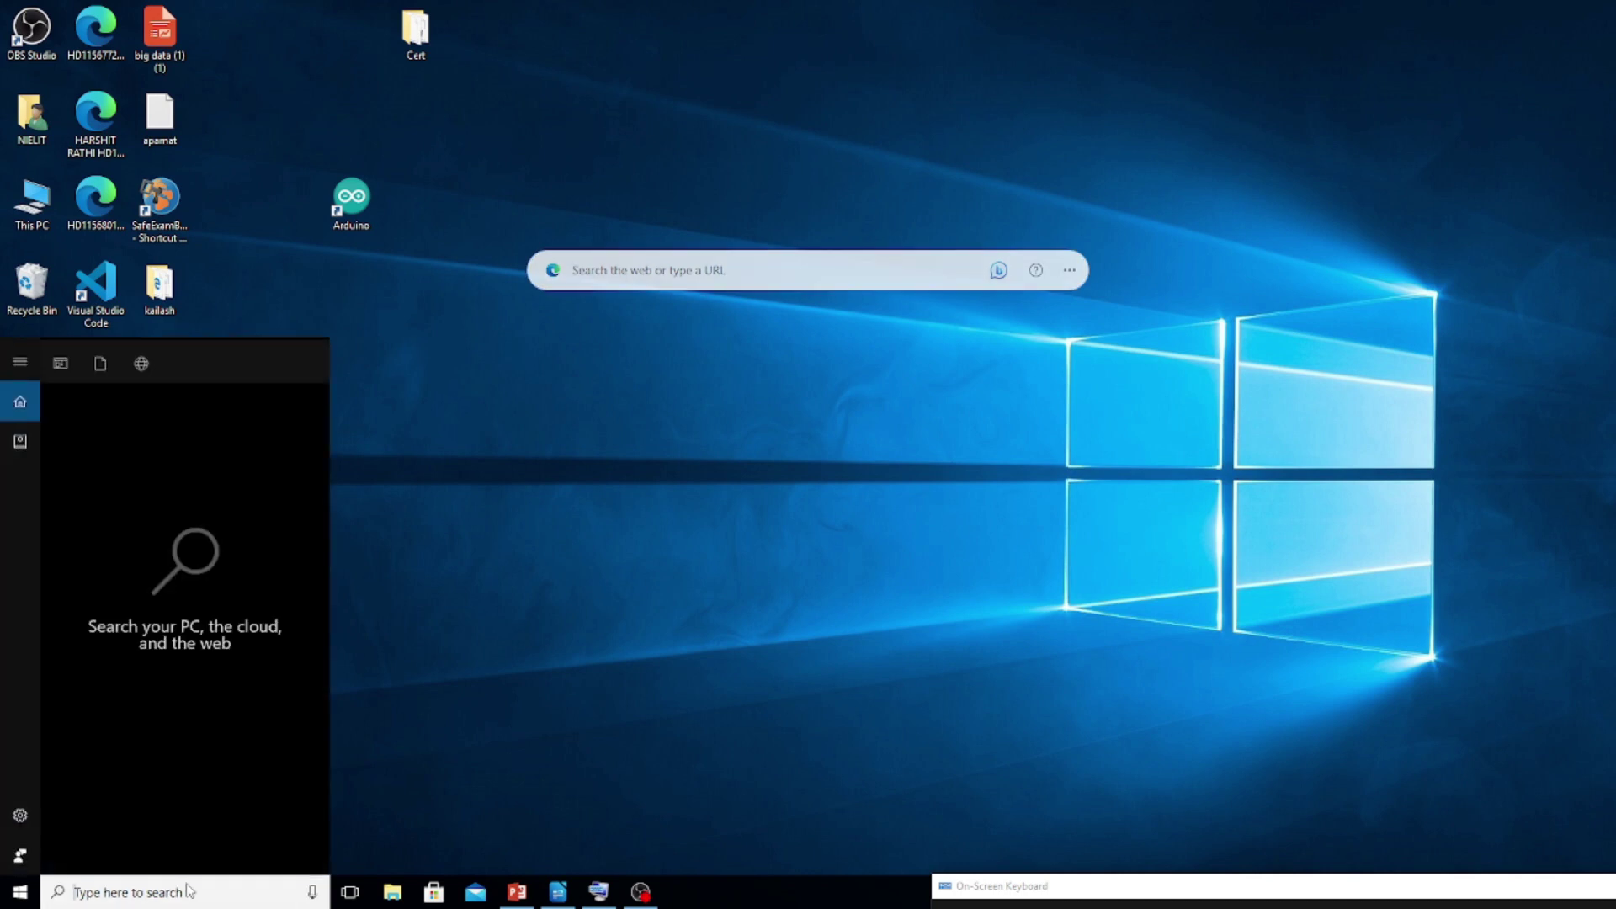
pyautogui.write('l')
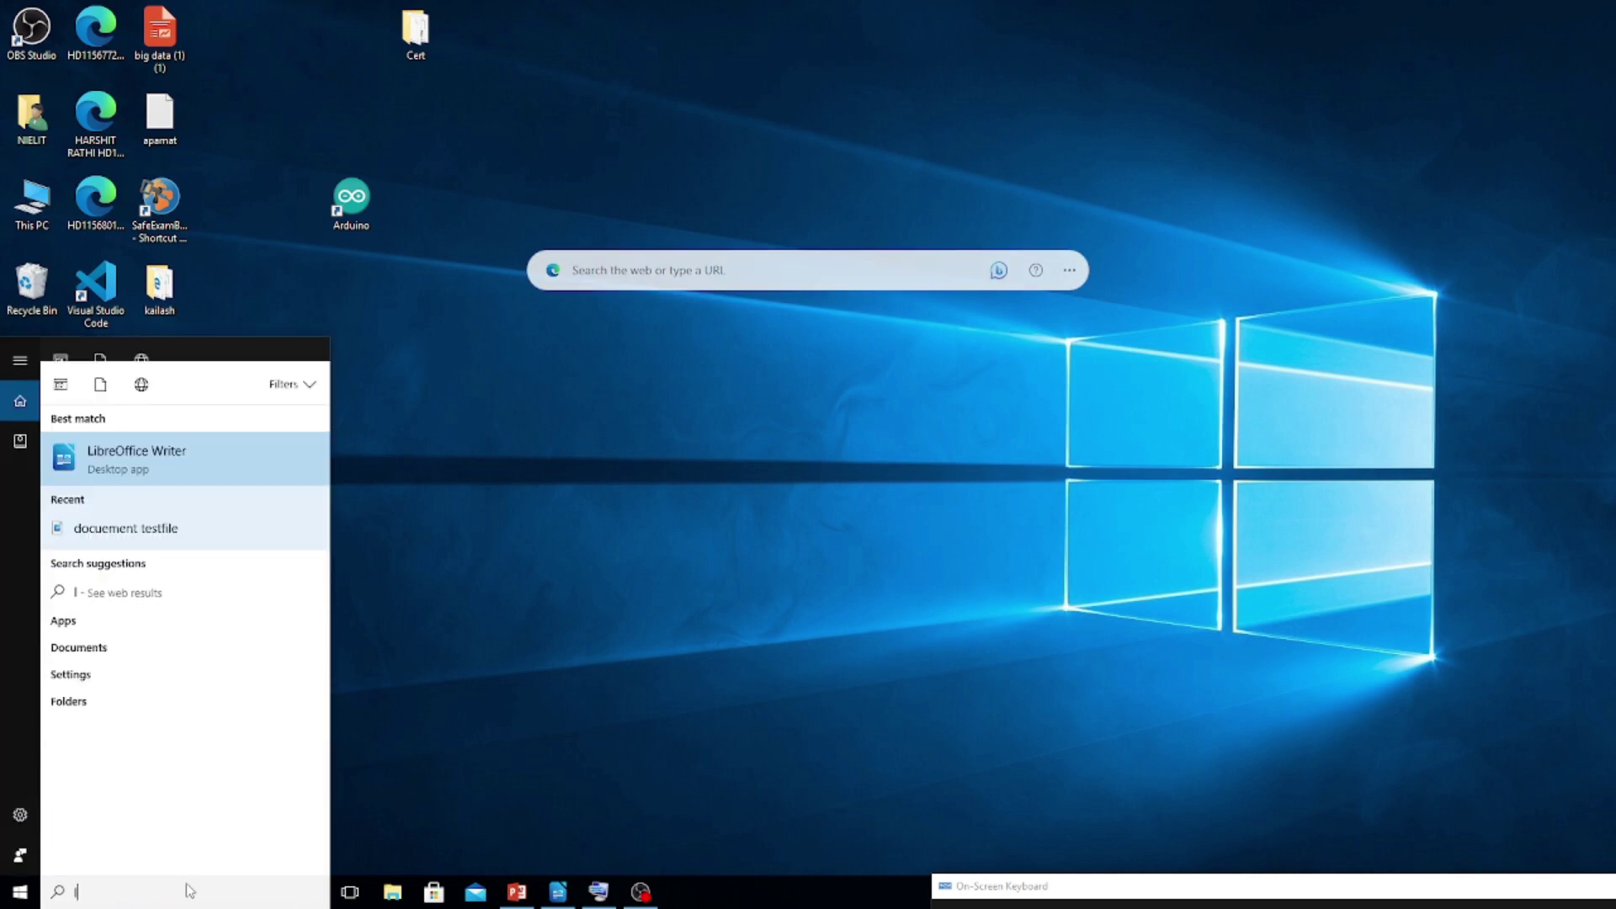
pyautogui.write('ibre')
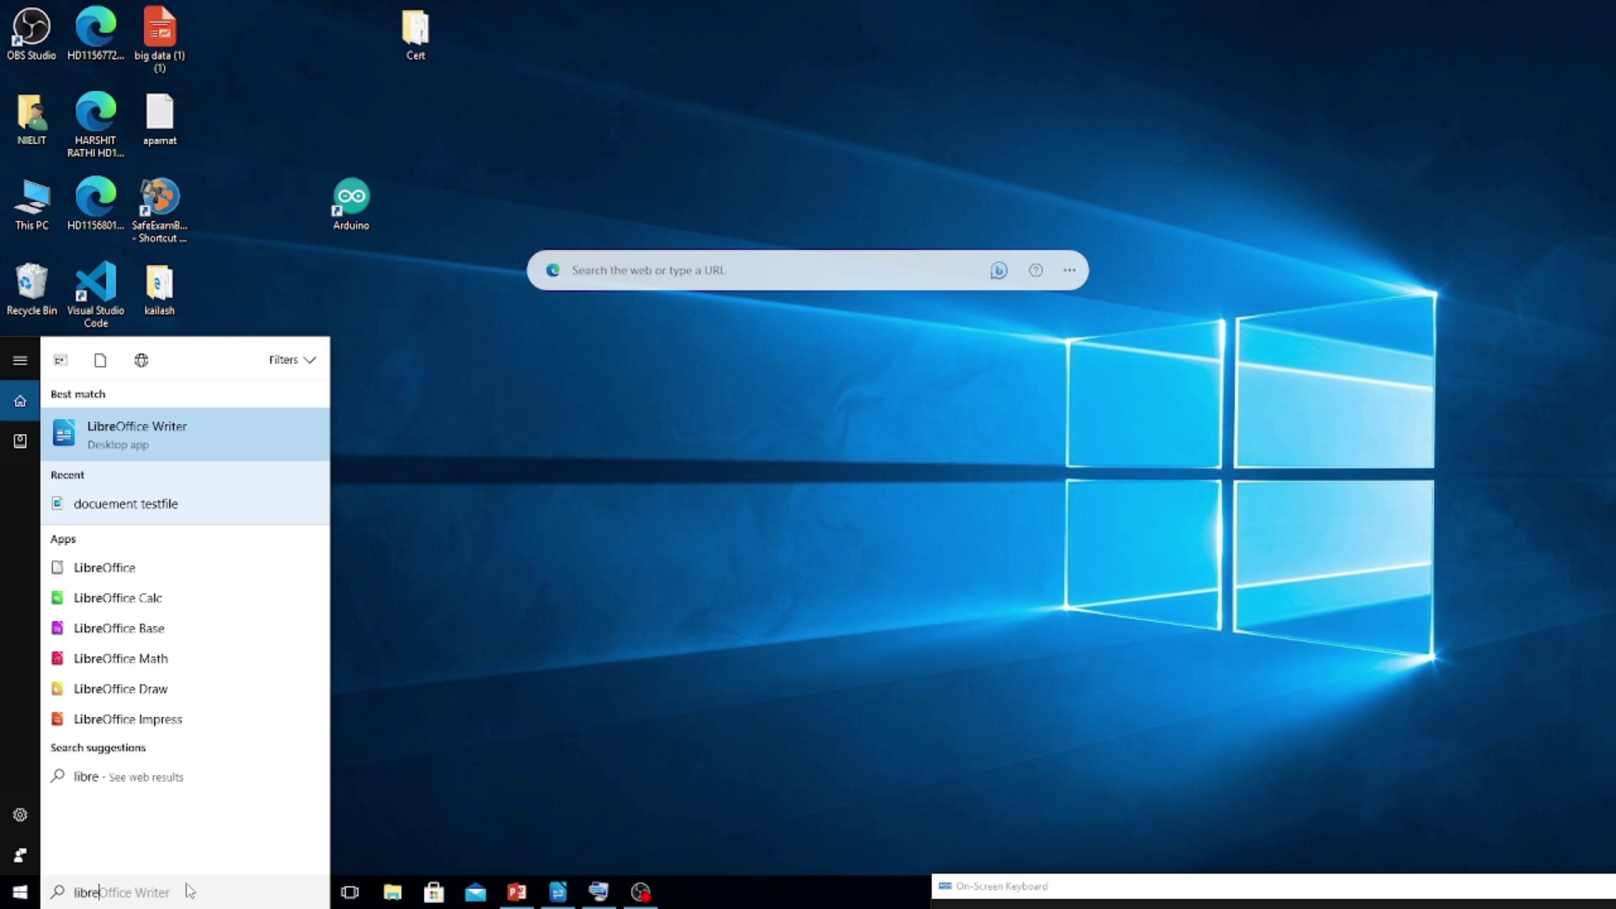
pyautogui.click(268, 434)
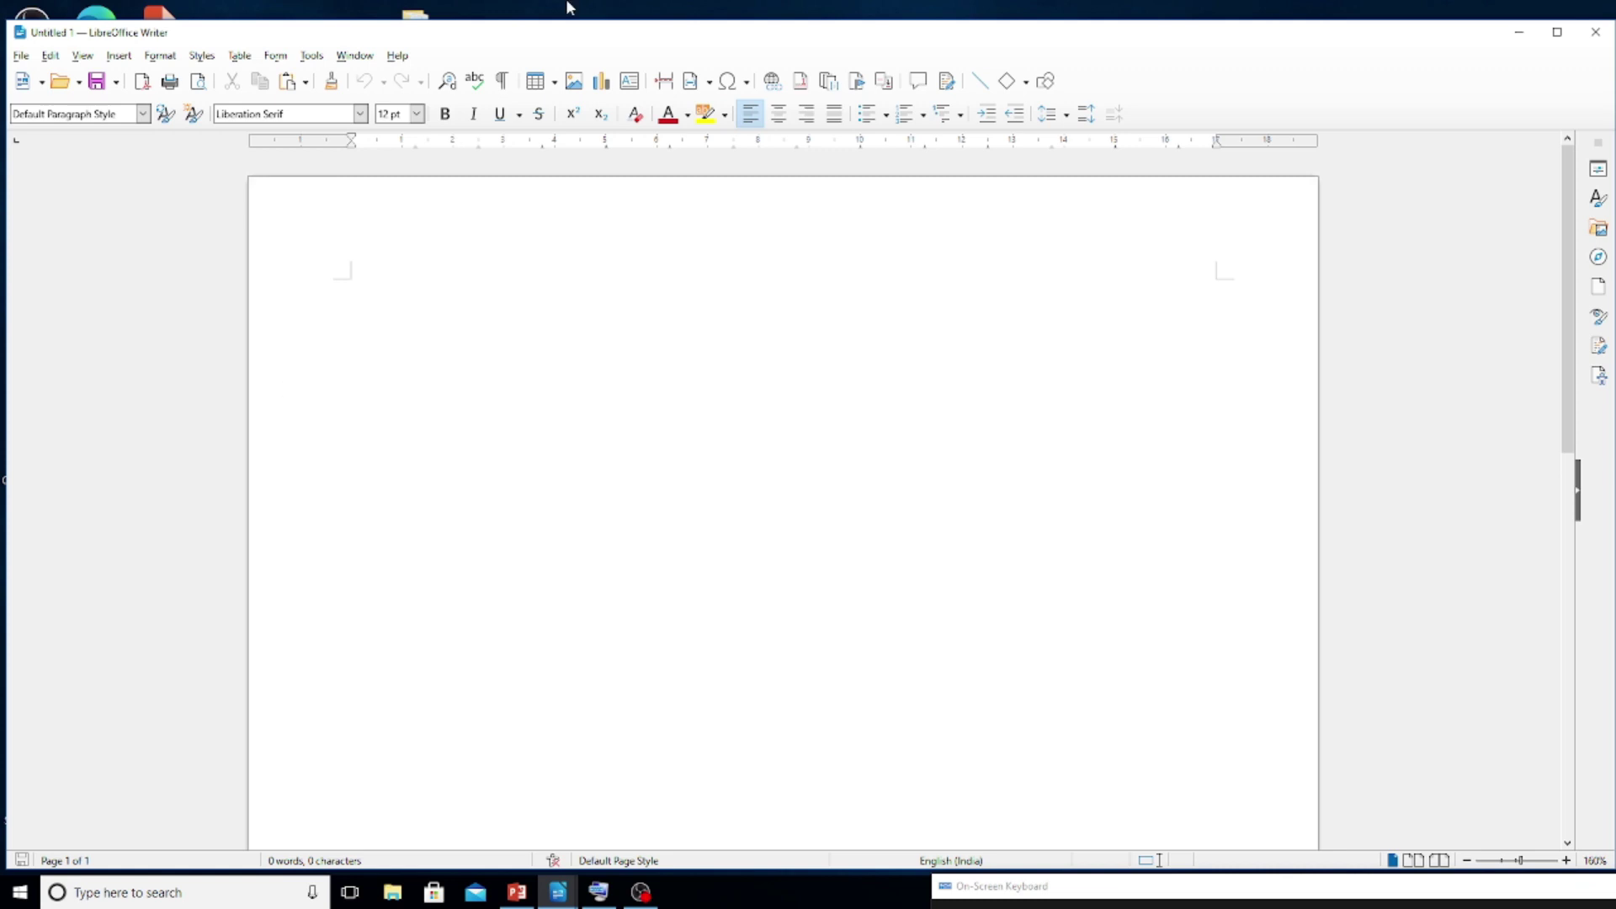
pyautogui.click(122, 59)
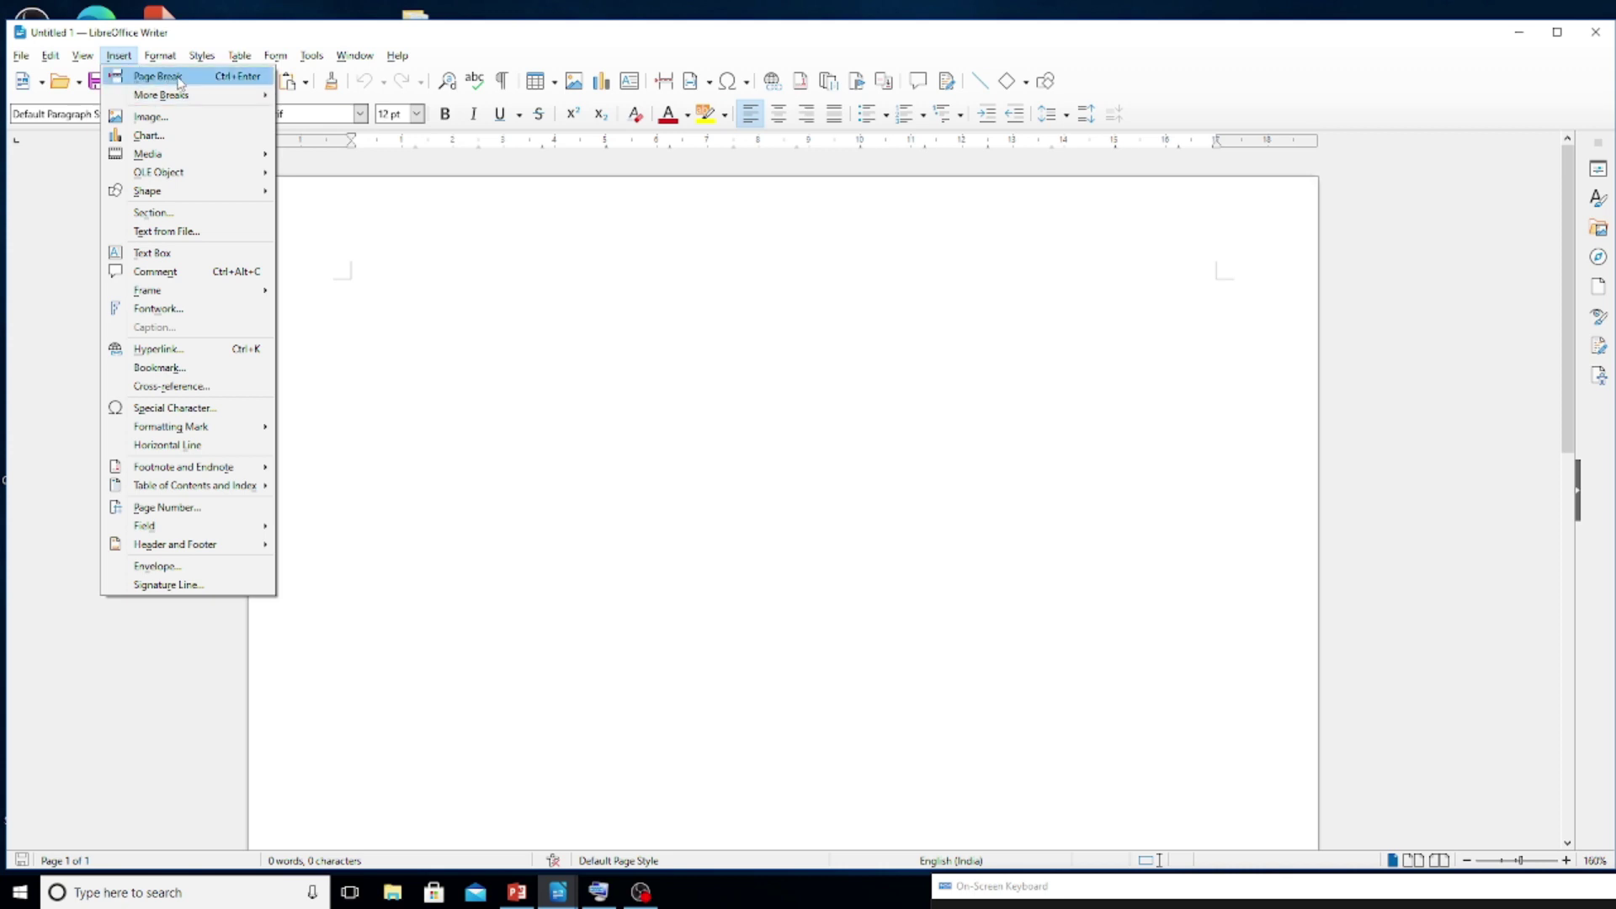
pyautogui.moveTo(182, 97)
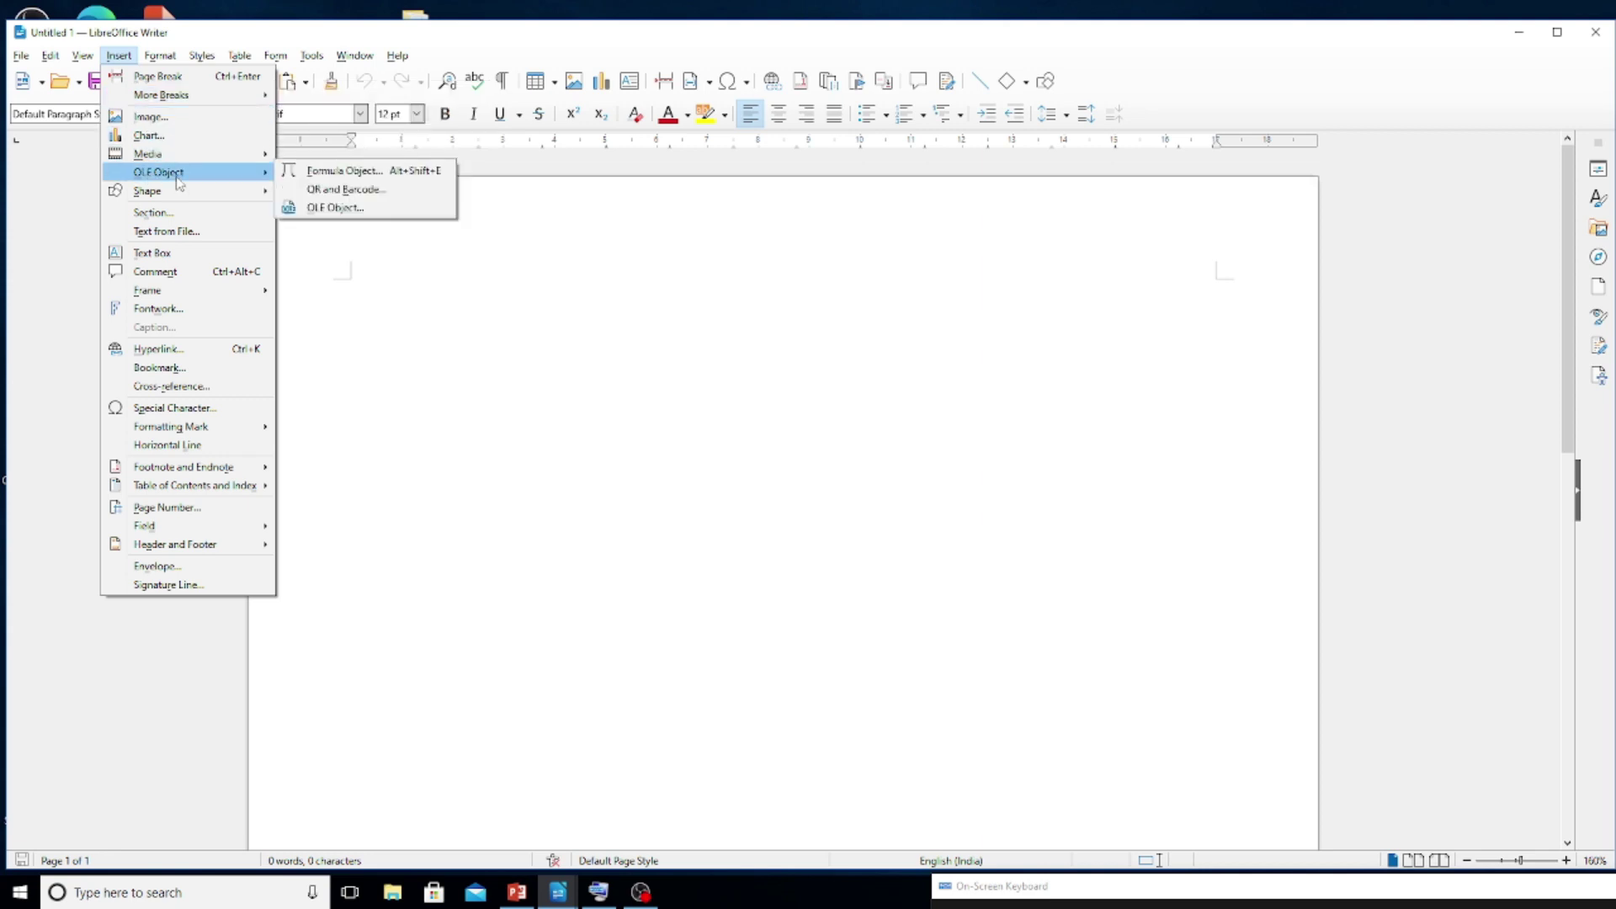
pyautogui.press('Escape')
pyautogui.click(162, 57)
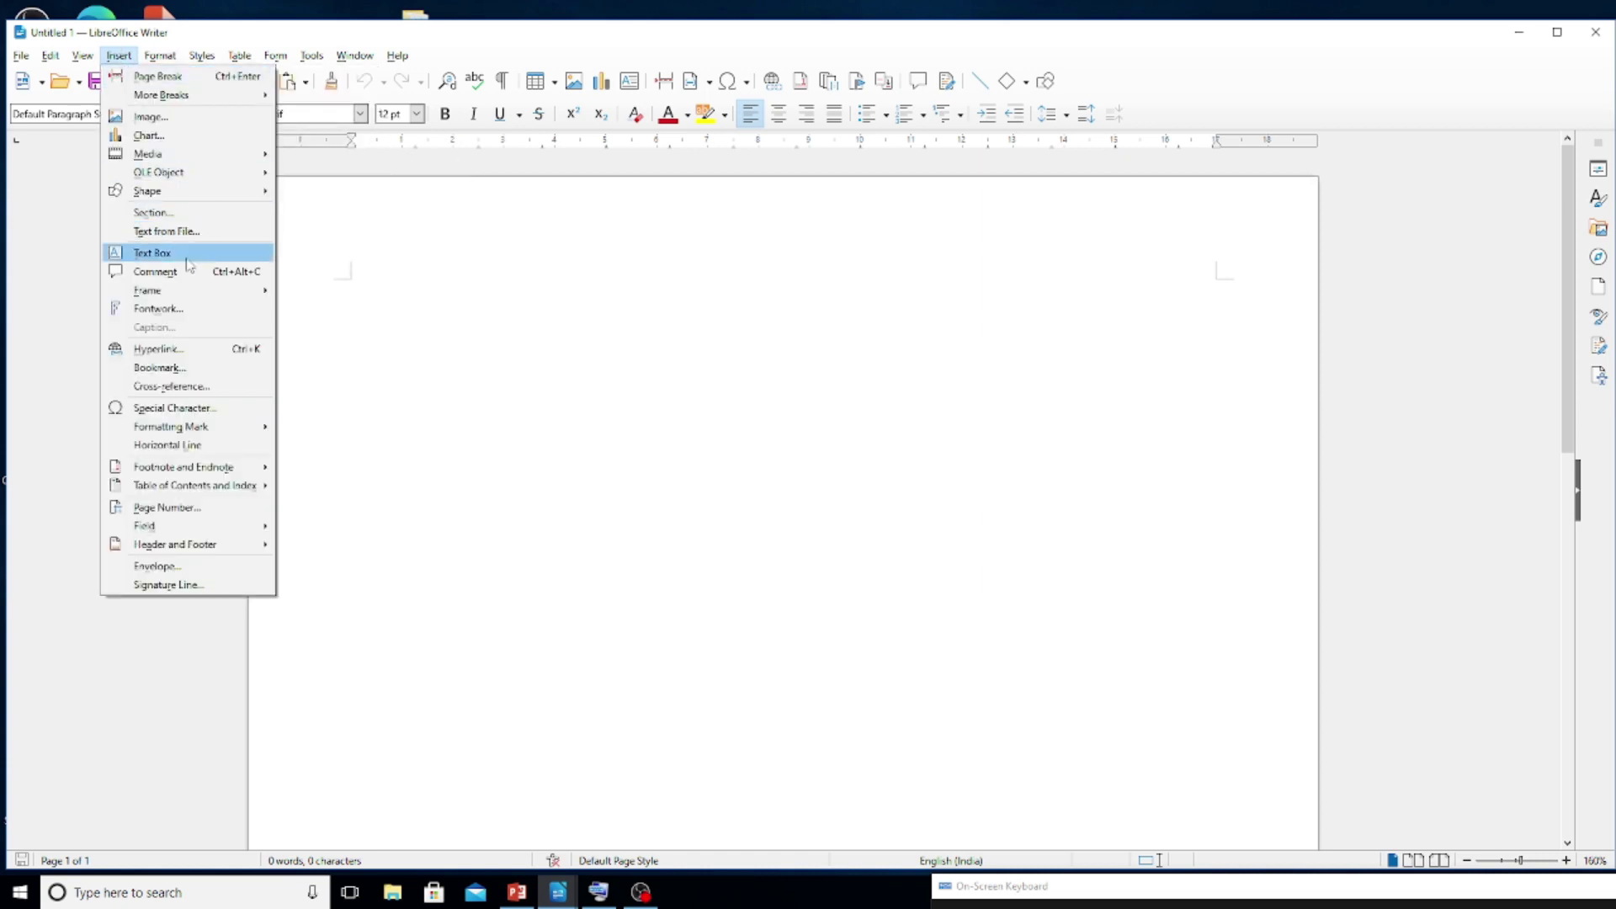
pyautogui.click(413, 300)
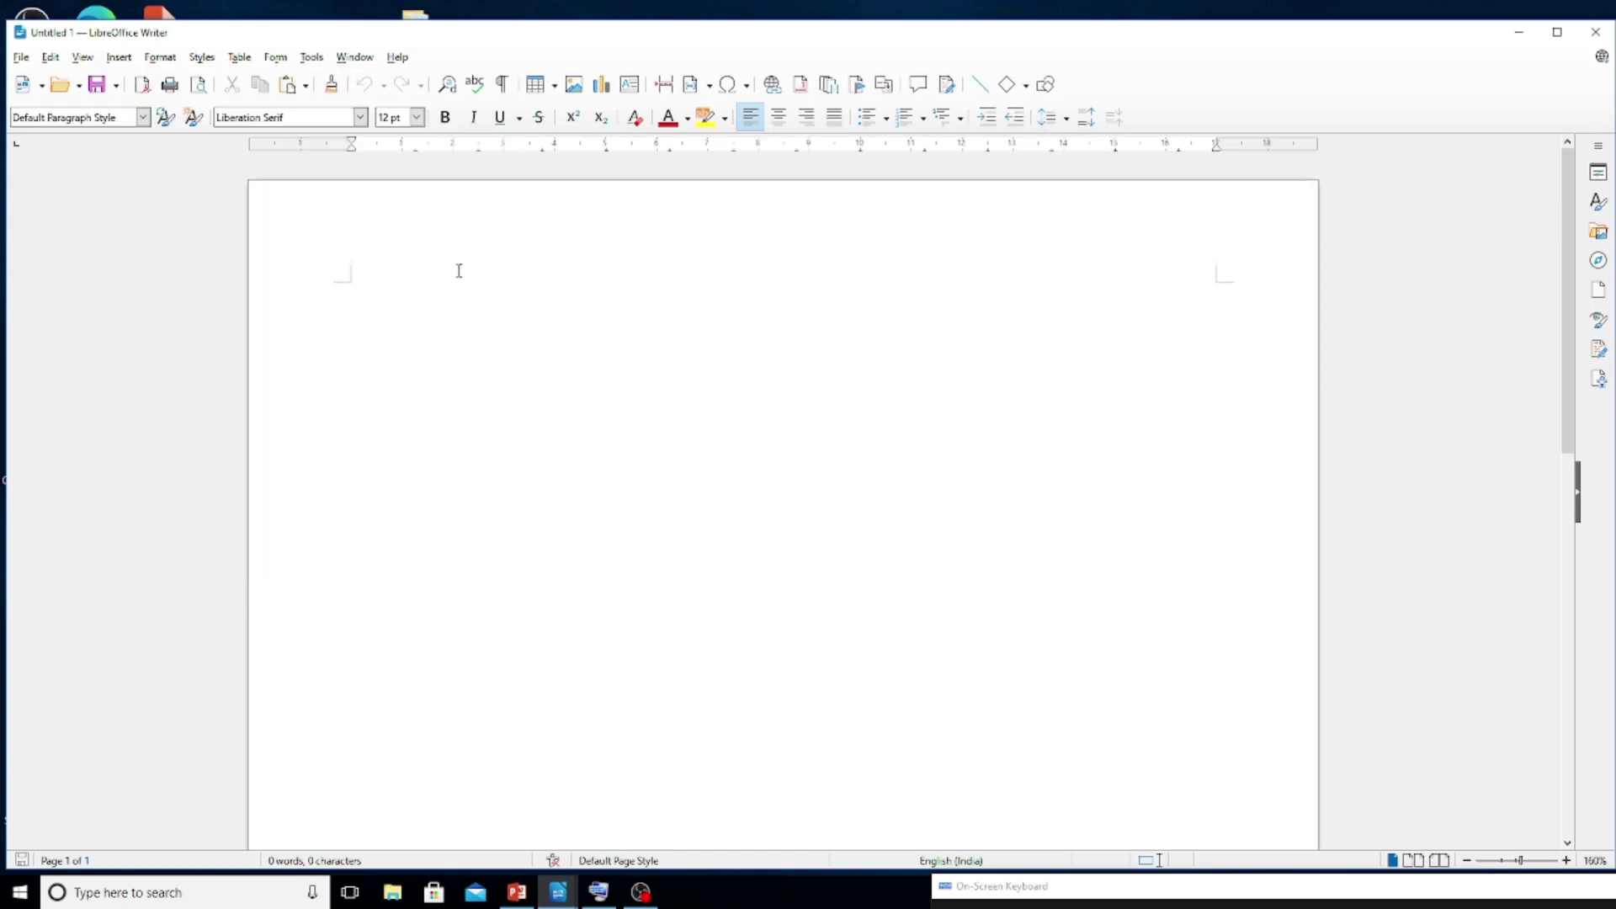
# Fill the blank page with the dummy text paragraph by expanding the AutoText shortcut "dt".
pyautogui.write('=')
pyautogui.press('BackSpace')
pyautogui.write('dt')
pyautogui.press('F3')
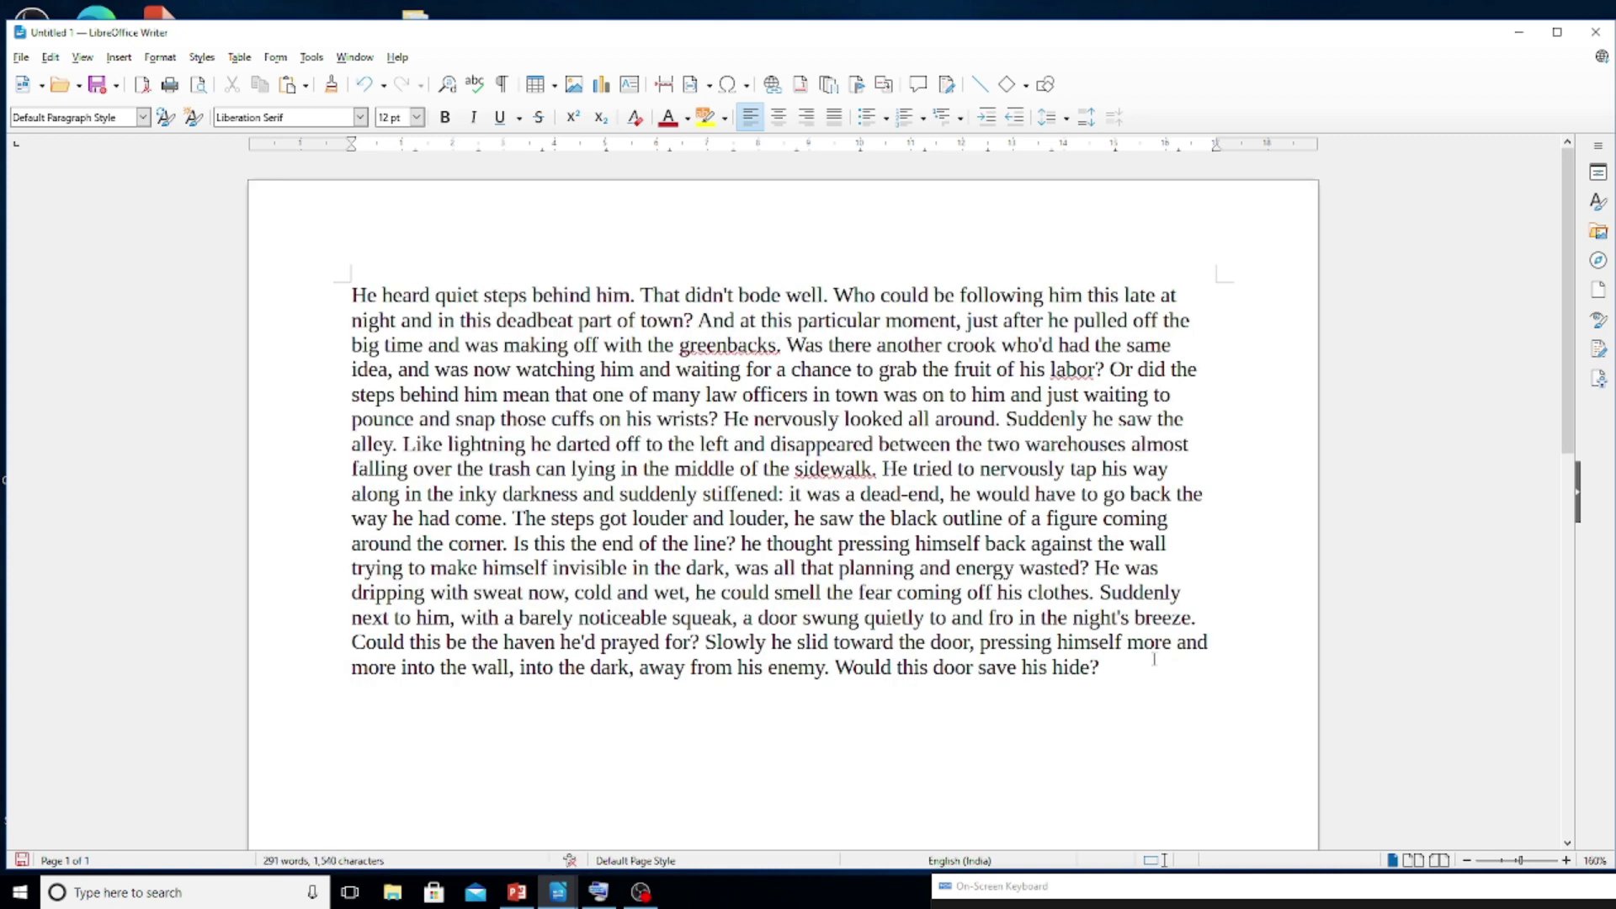
# Copy the whole dummy paragraph and paste a second copy below it, separated by a blank line.
pyautogui.moveTo(1122, 673); pyautogui.dragTo(274, 273)
pyautogui.hotkey('ctrl', 'c')
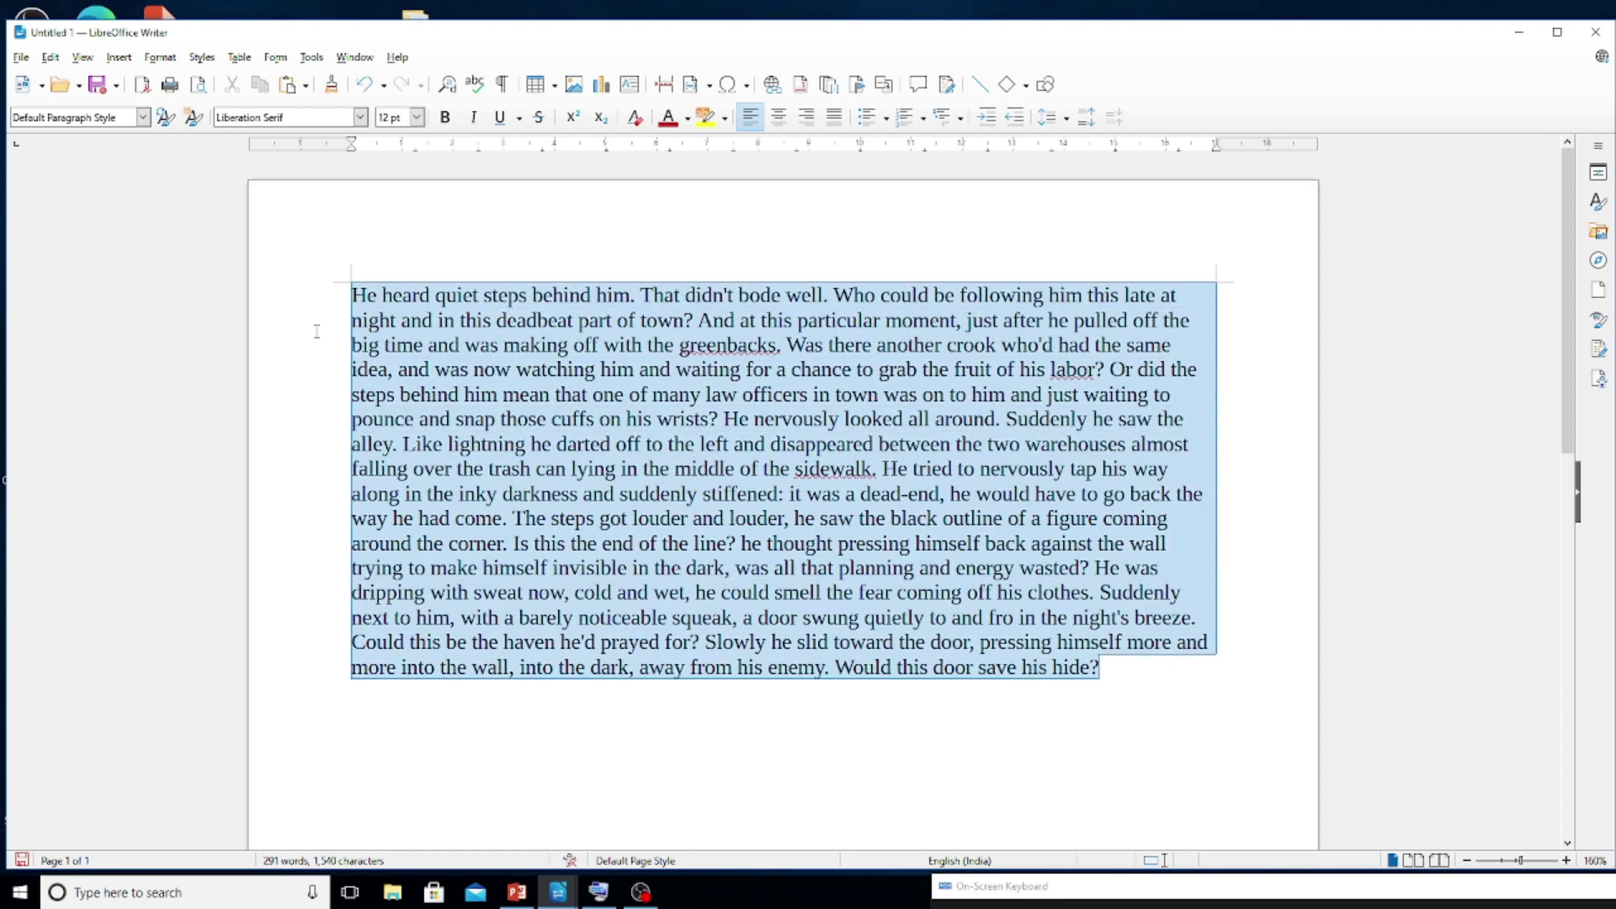
pyautogui.click(1143, 696)
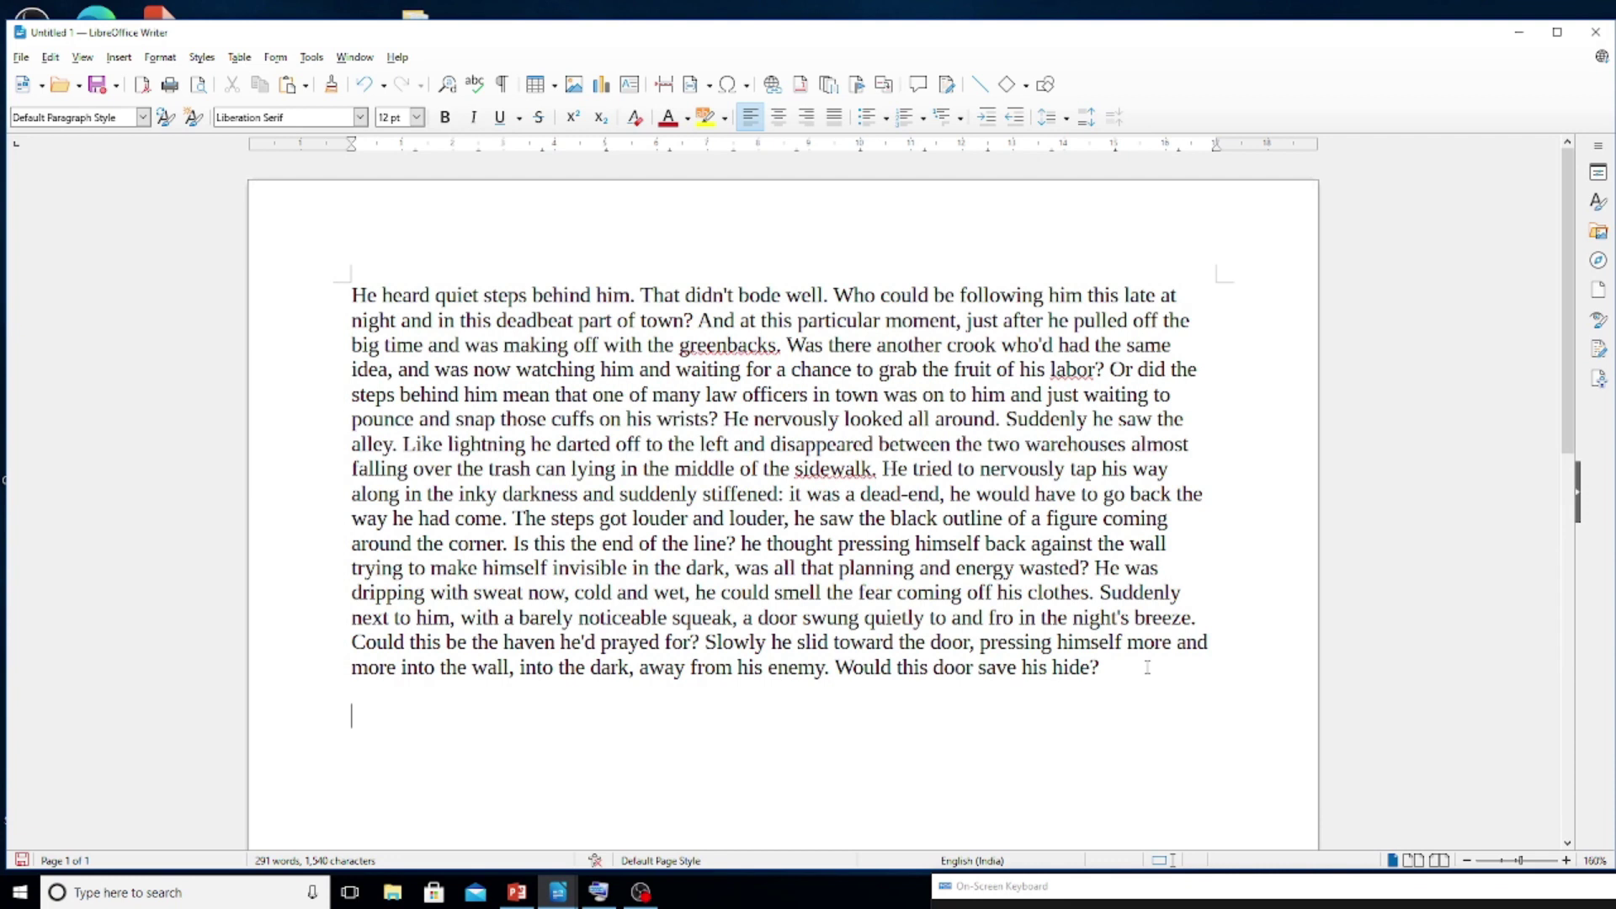
pyautogui.hotkey('ctrl', 'v')
pyautogui.scroll(6, 758, 506)
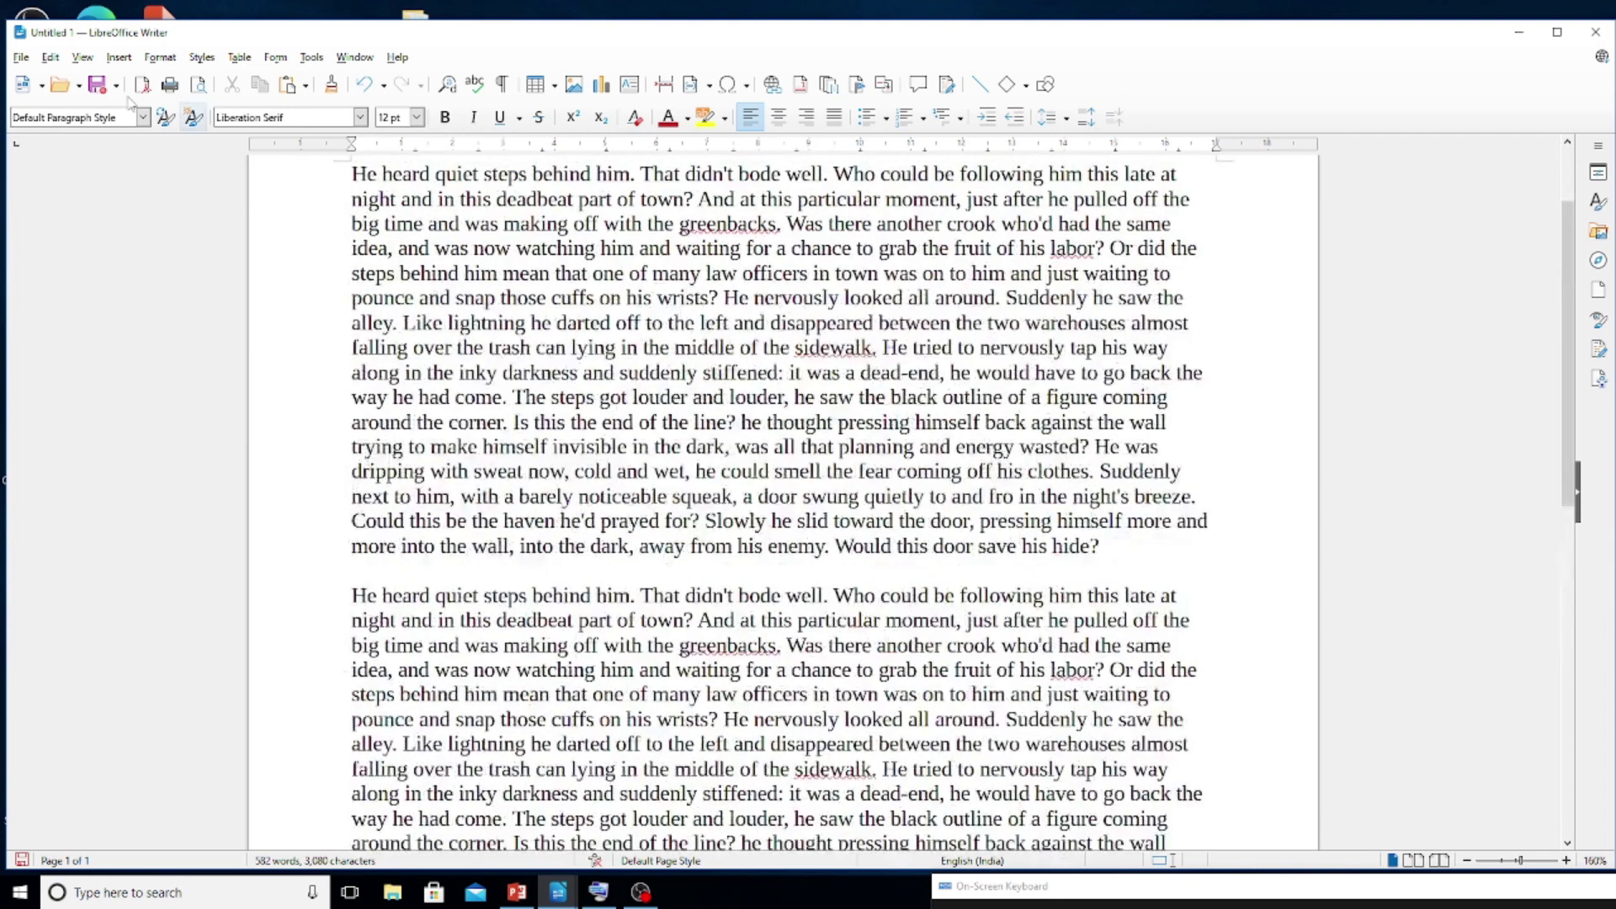
pyautogui.click(118, 57)
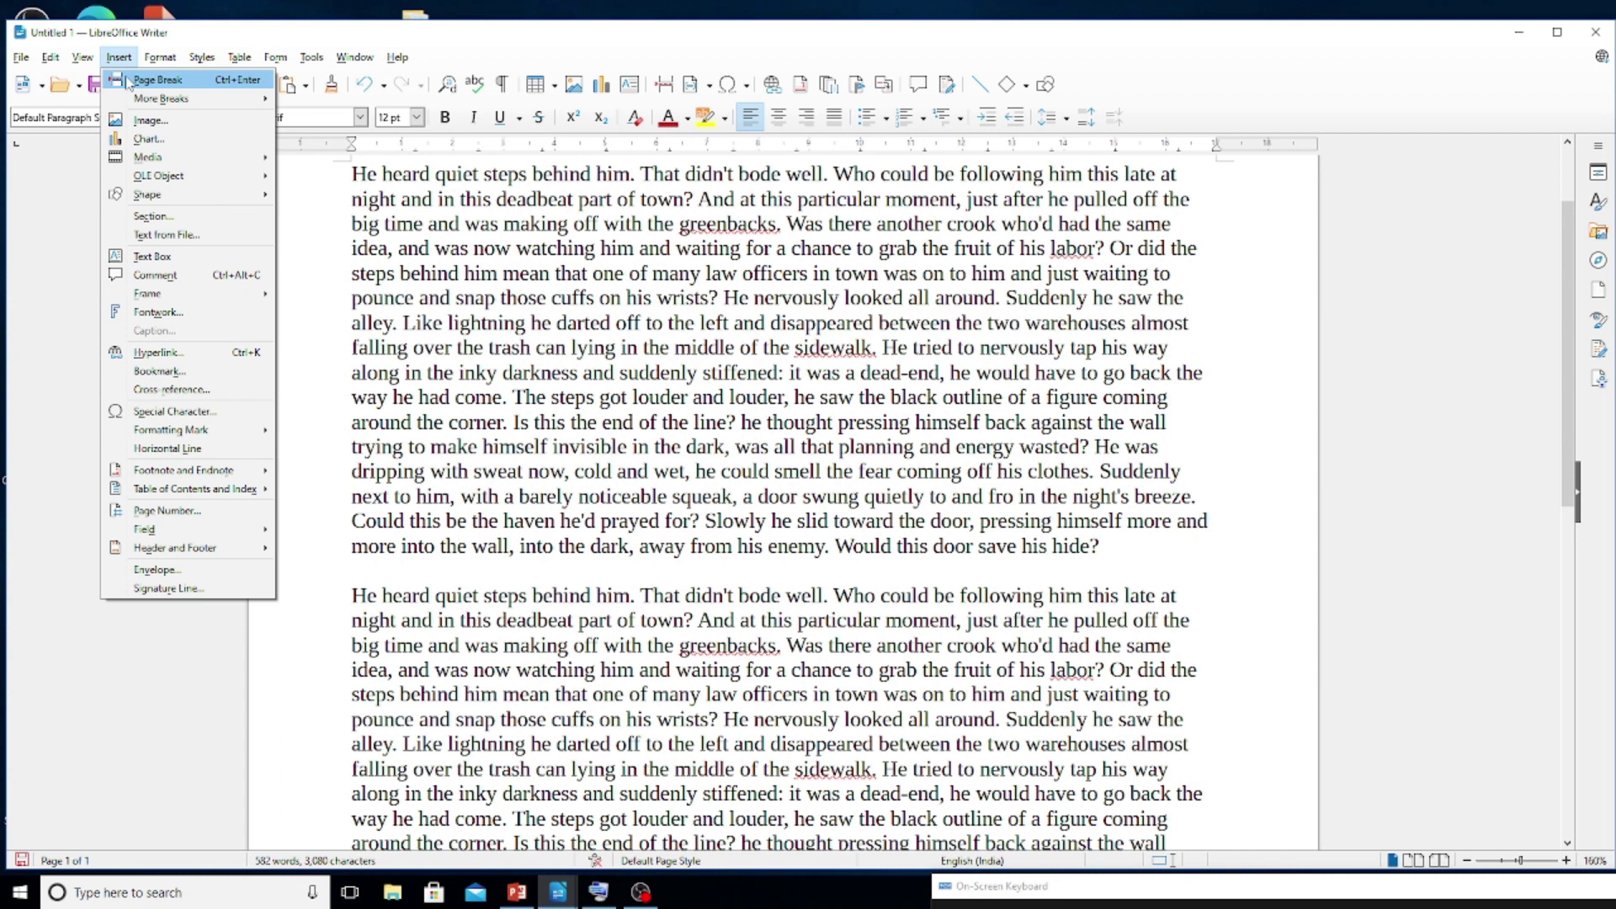
pyautogui.click(899, 552)
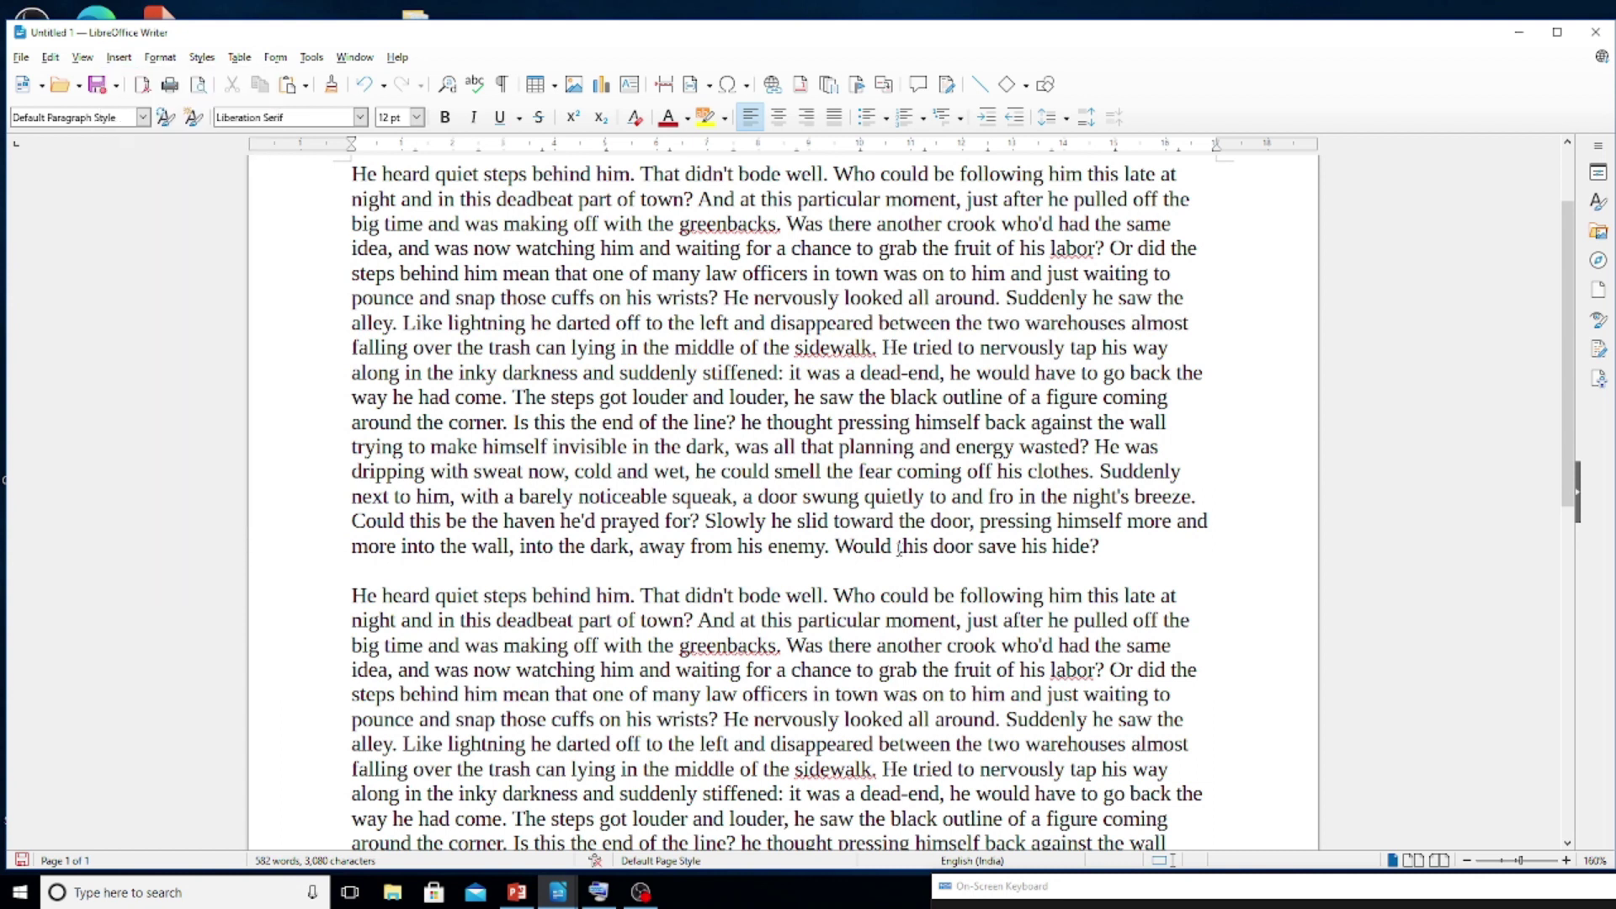
# Paste a third copy of the dummy paragraph on a new line directly below the second one.
pyautogui.scroll(2, 899, 551)
pyautogui.scroll(-12, 899, 549)
pyautogui.click(651, 432)
pyautogui.press('Return')
pyautogui.hotkey('ctrl', 'v')
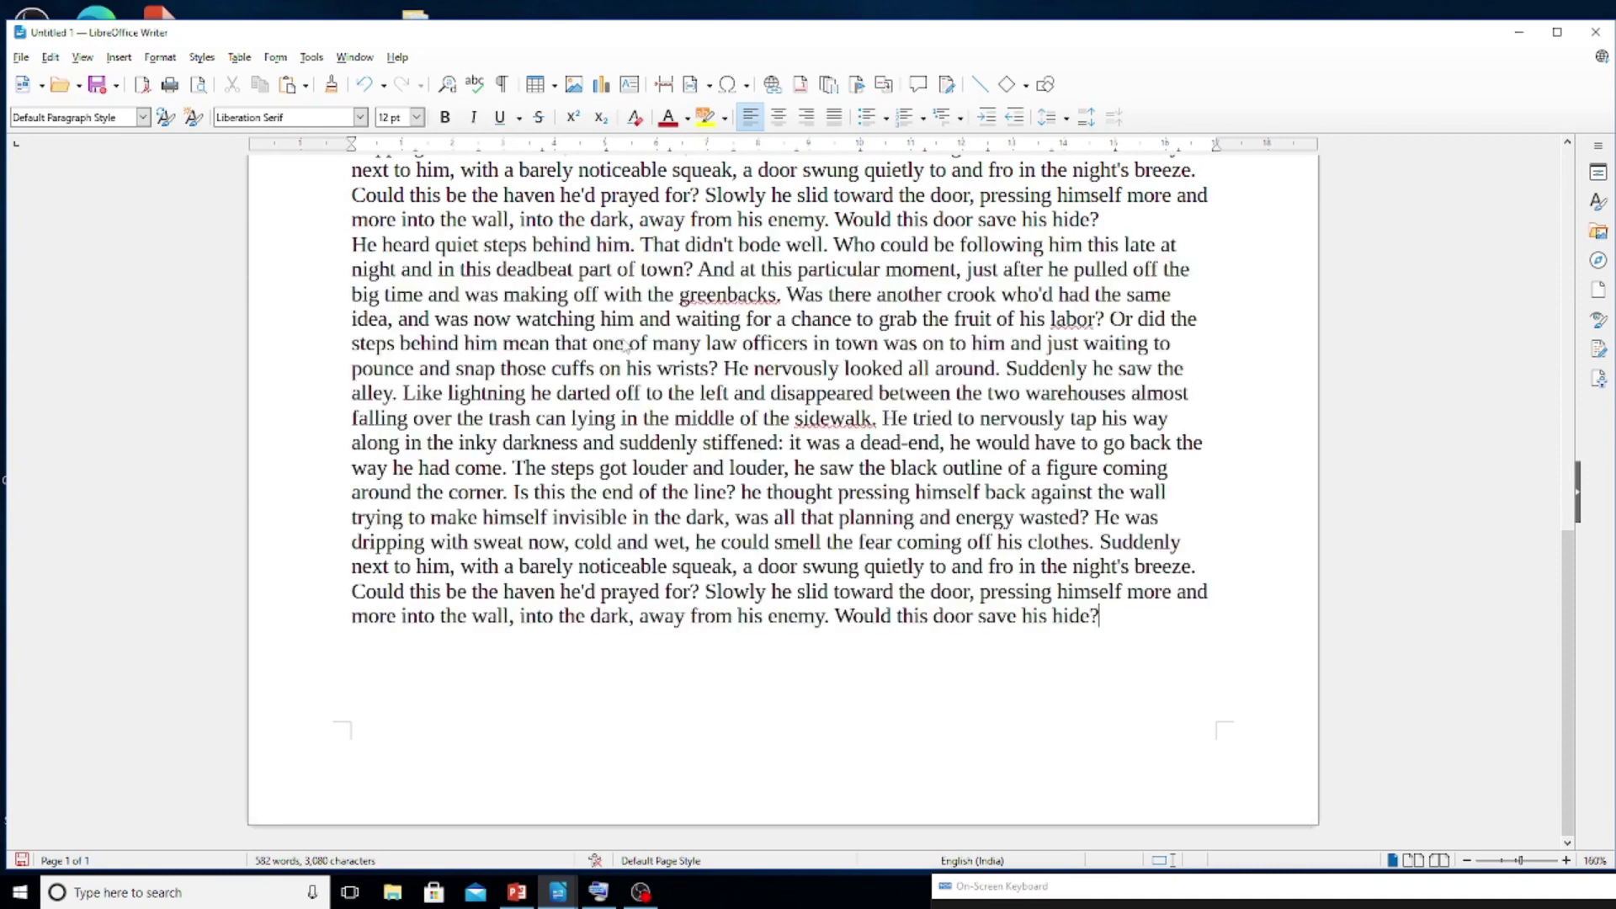
pyautogui.hotkey('ctrl', 'v')
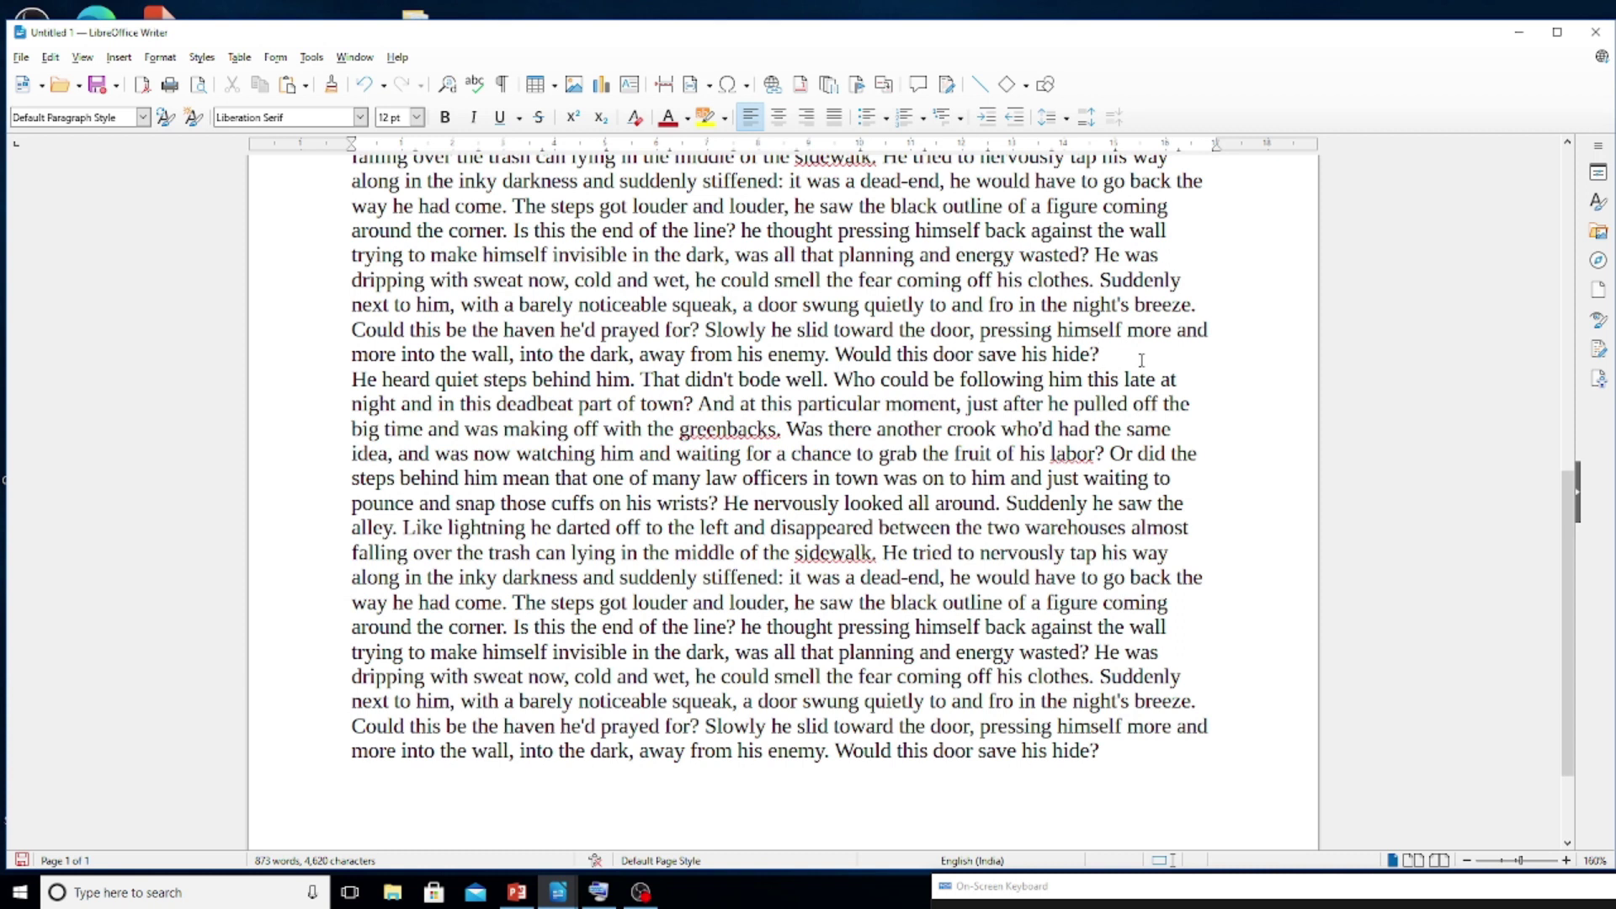
# Insert a page break at the end of the second paragraph so the third paragraph starts on a new page.
pyautogui.click(1142, 360)
pyautogui.hotkey('ctrl', 'Return')
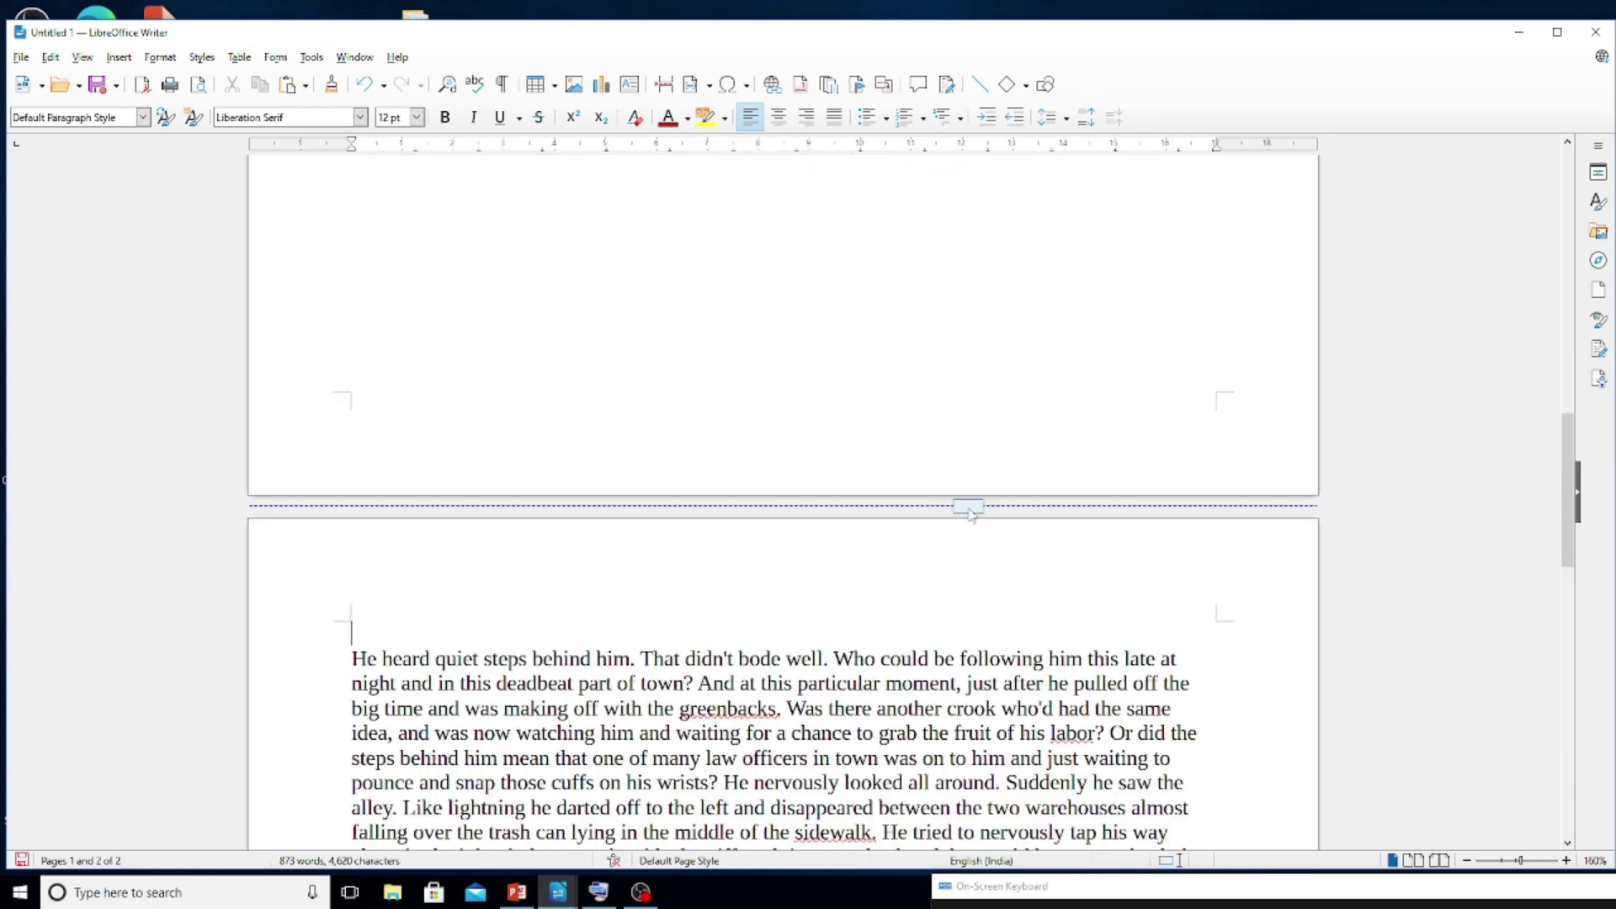
pyautogui.scroll(-5, 968, 510)
pyautogui.scroll(3, 968, 509)
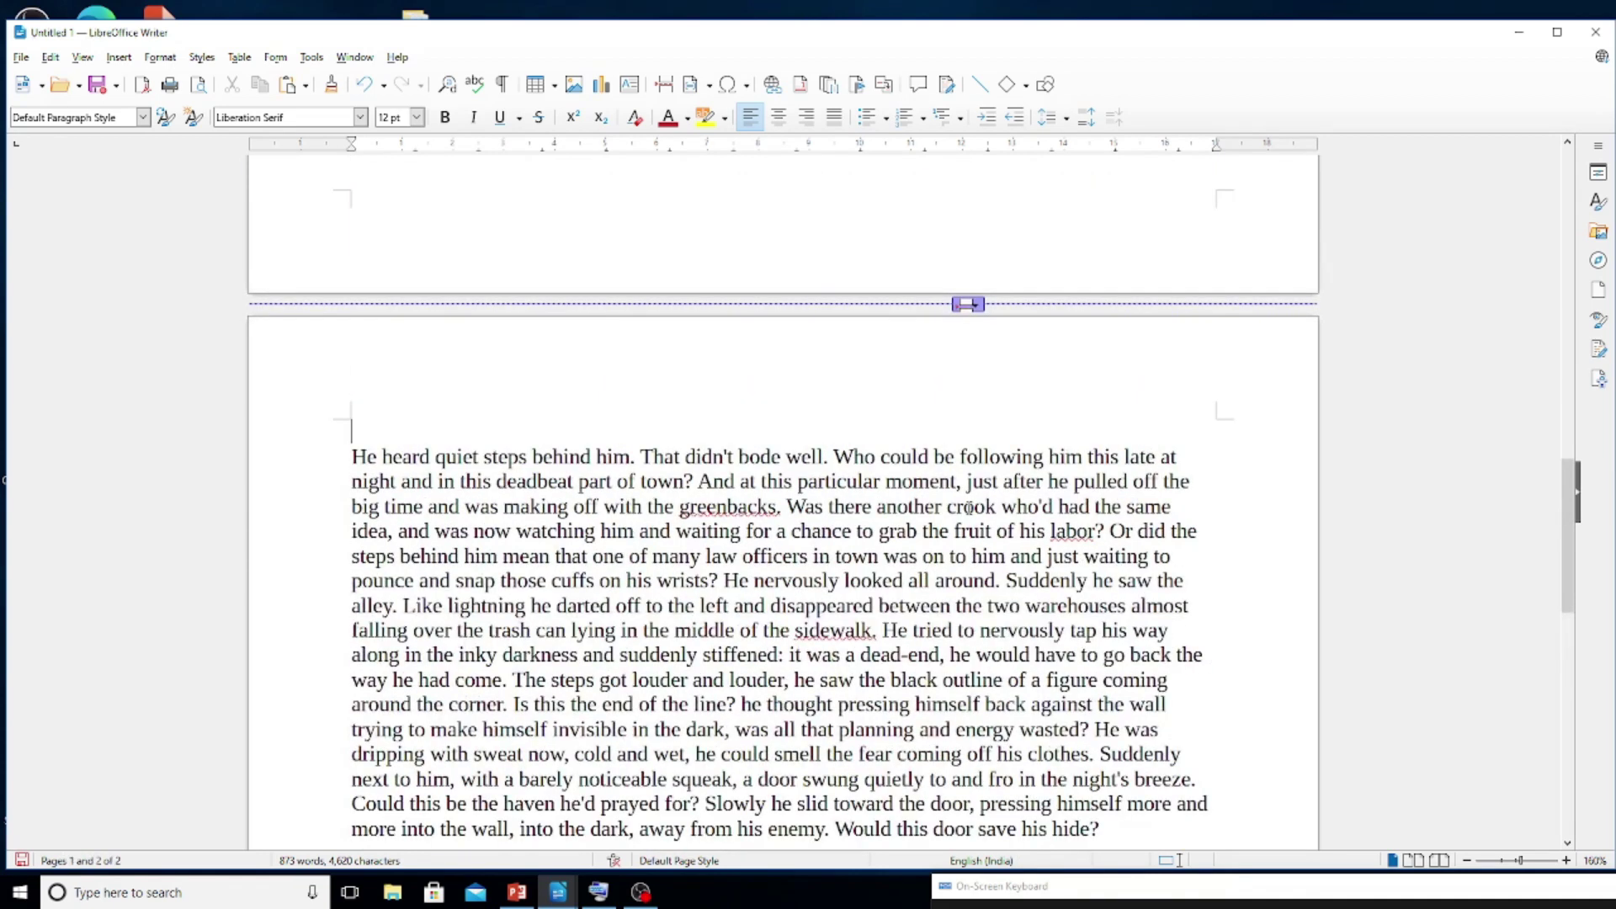
pyautogui.scroll(5, 968, 509)
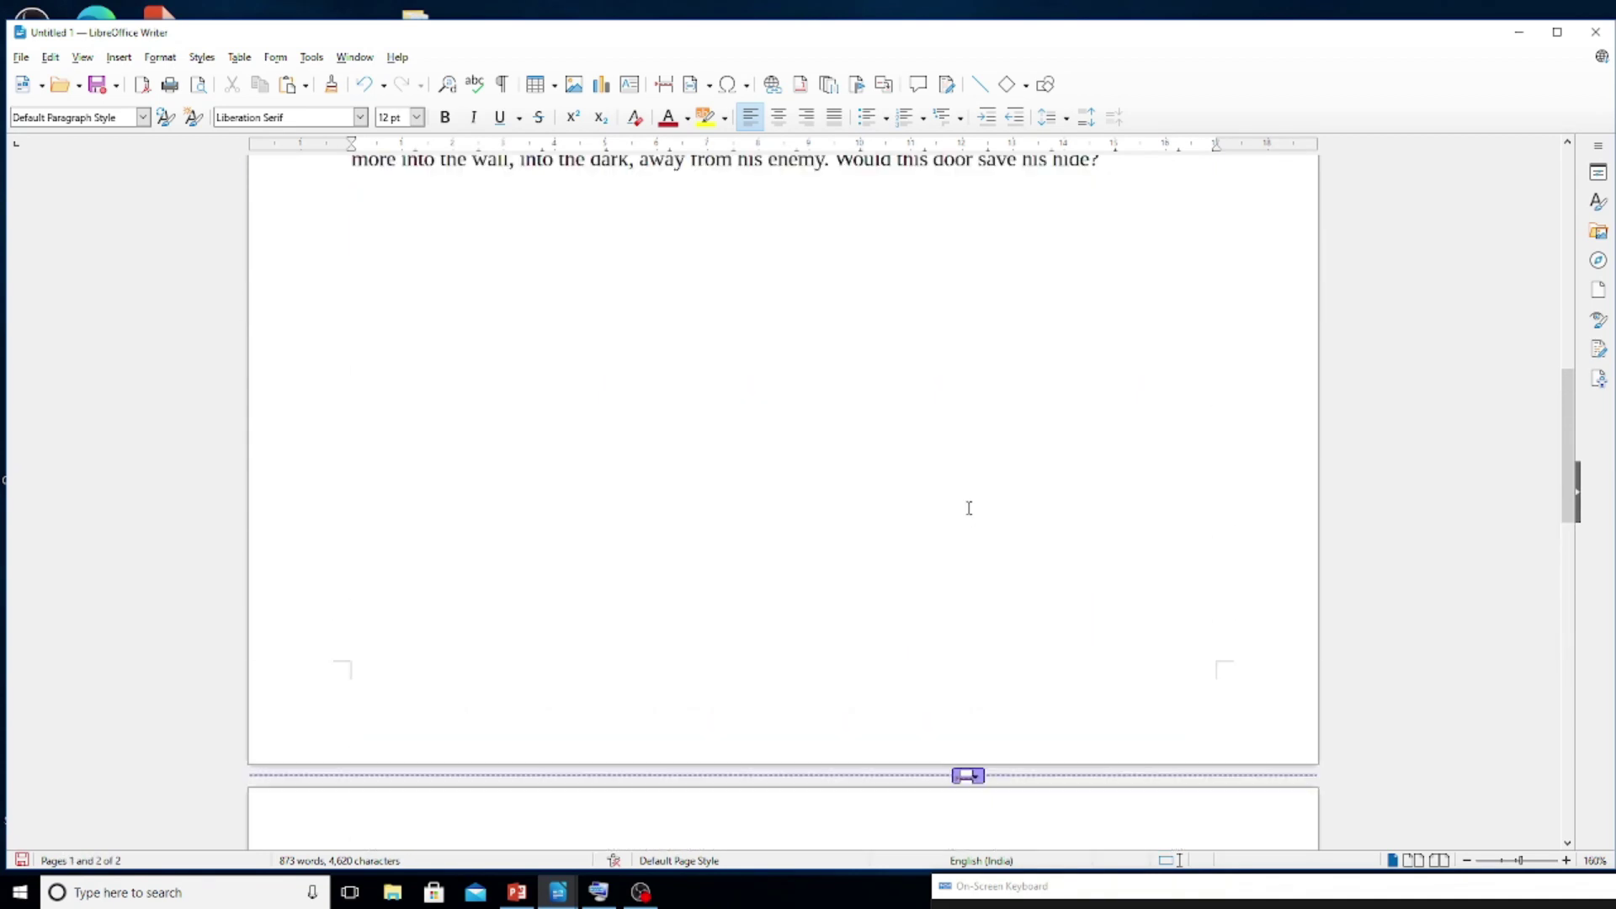
pyautogui.hotkey('ctrl', 'z')
pyautogui.scroll(-5, 969, 509)
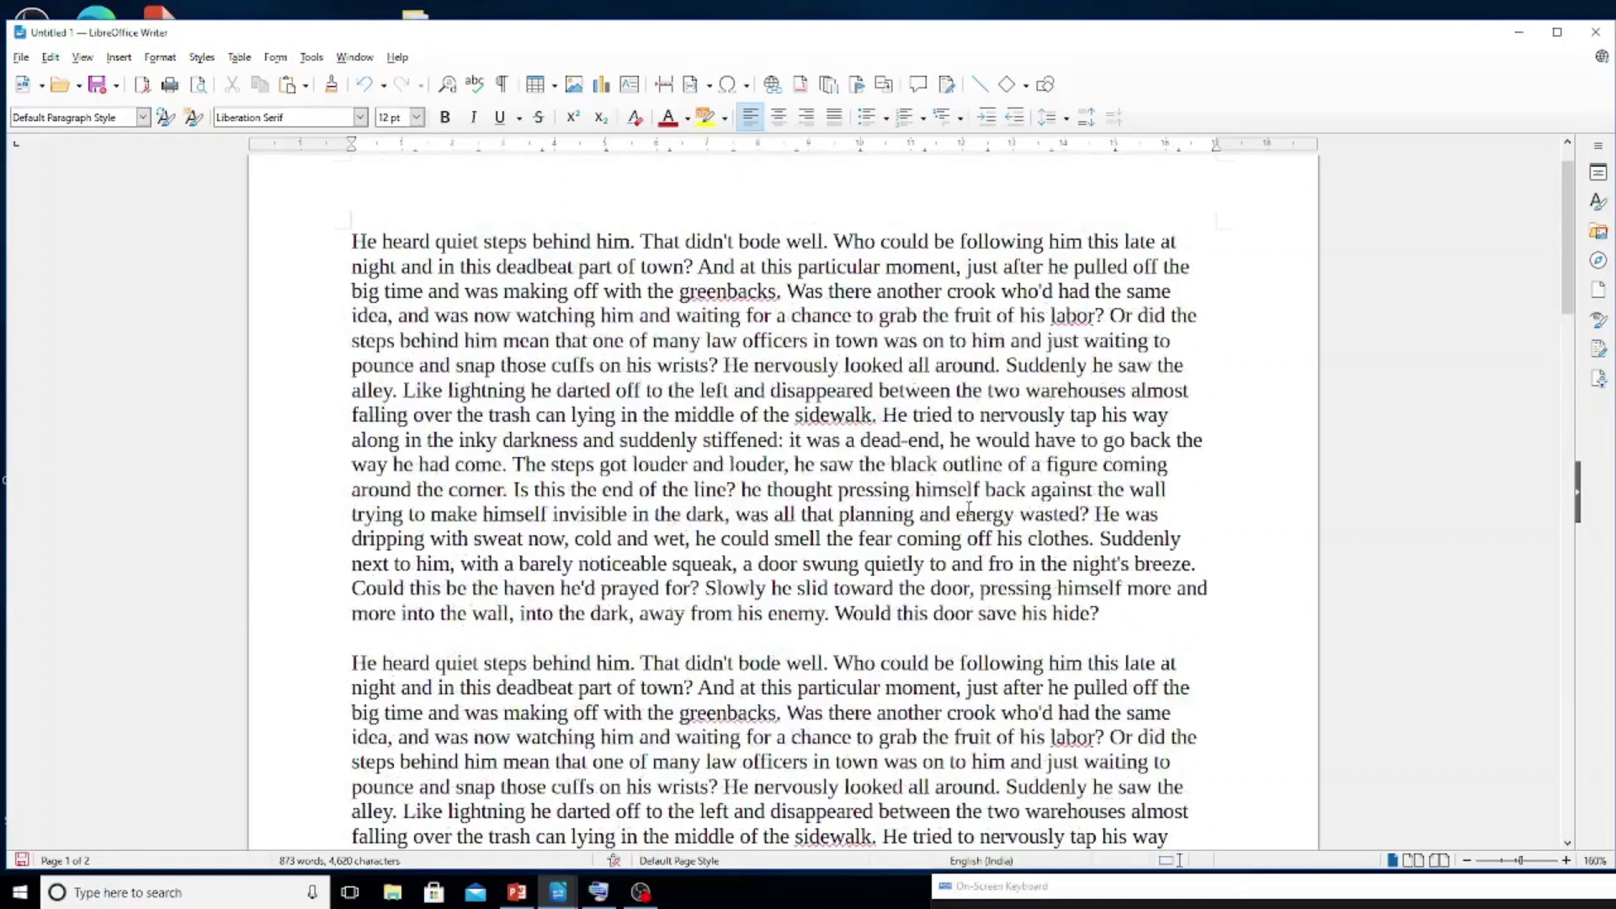
pyautogui.scroll(5, 968, 509)
pyautogui.scroll(3, 969, 509)
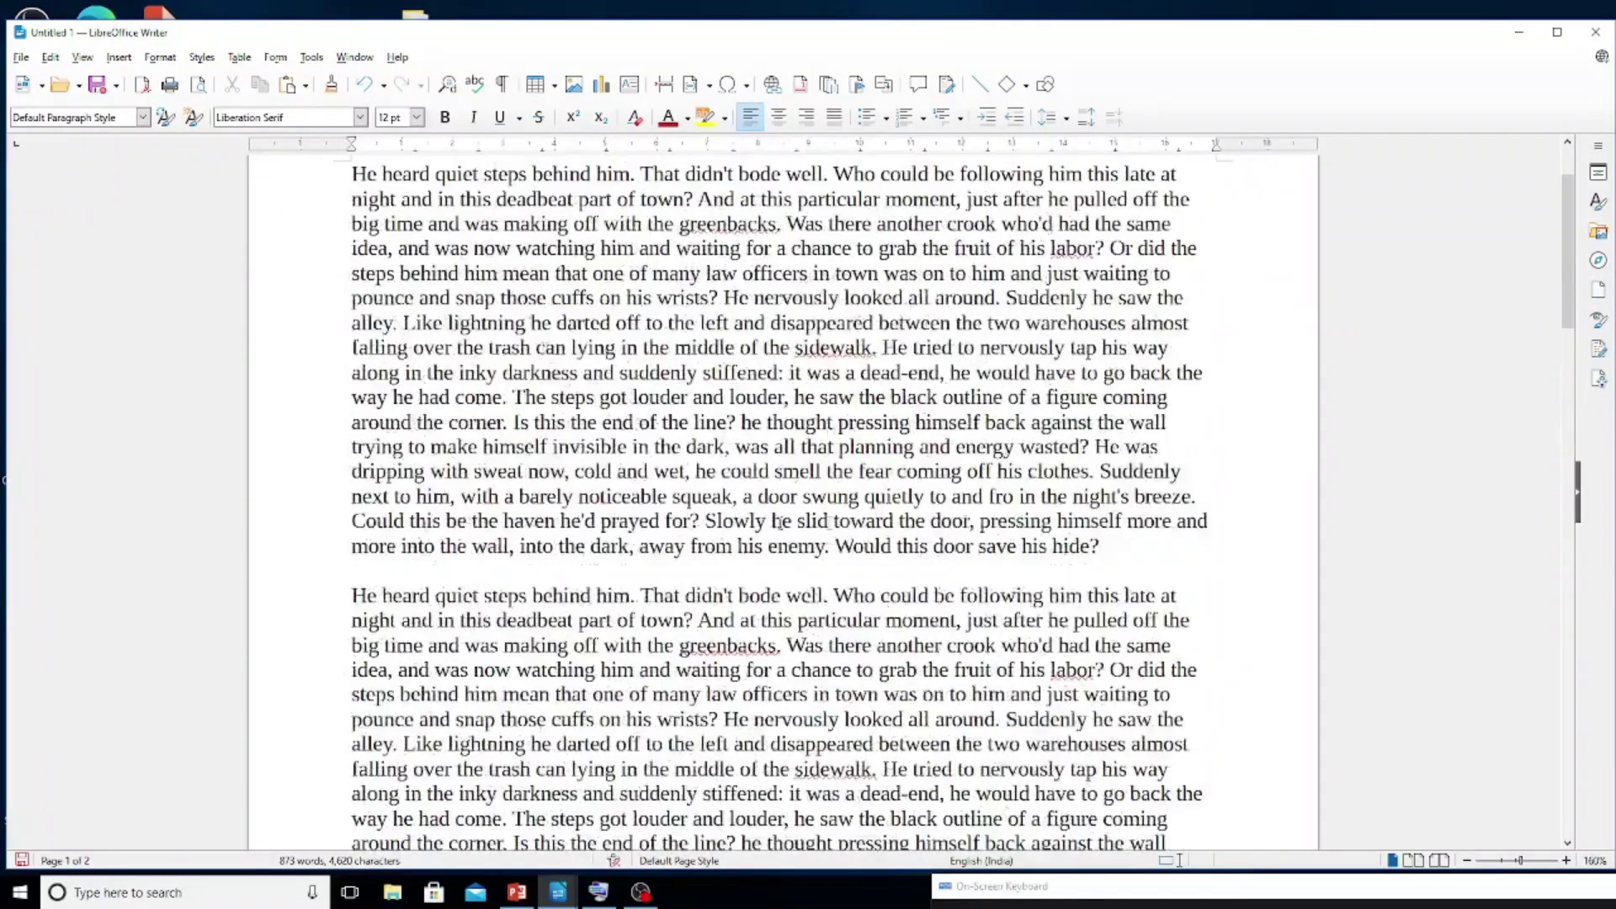
# Insert a page break at the end of the first paragraph to move the second paragraph to its own page.
pyautogui.click(1123, 551)
pyautogui.hotkey('ctrl', 'Return')
pyautogui.scroll(5, 1132, 548)
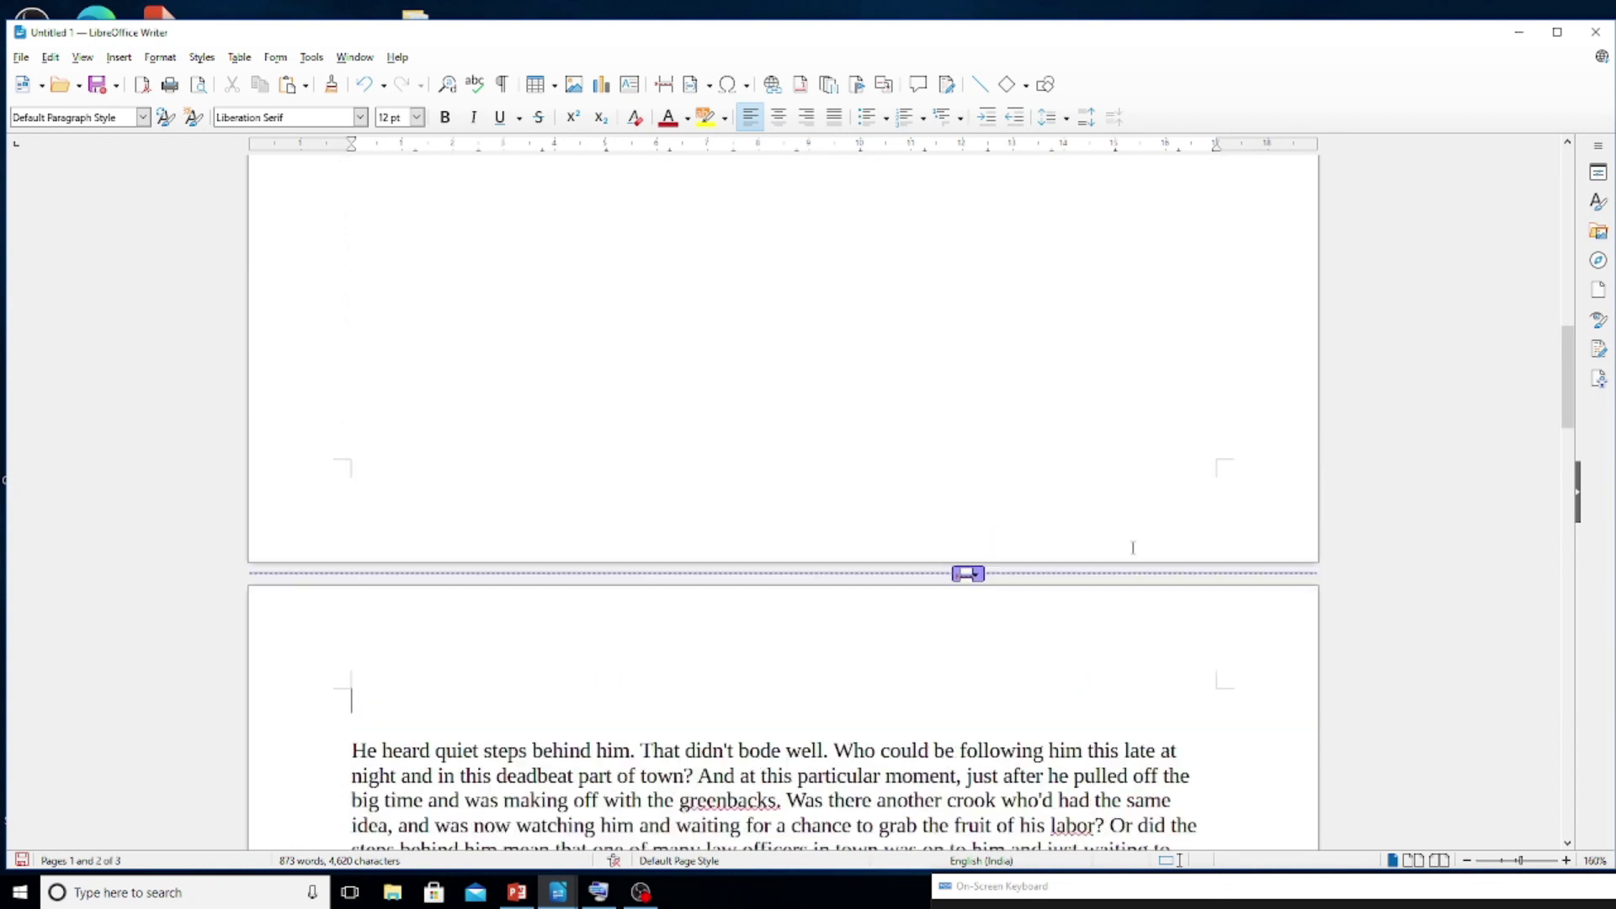
# Look through all pages of the document to examine how the page breaks divide the paragraphs.
pyautogui.scroll(4, 1133, 548)
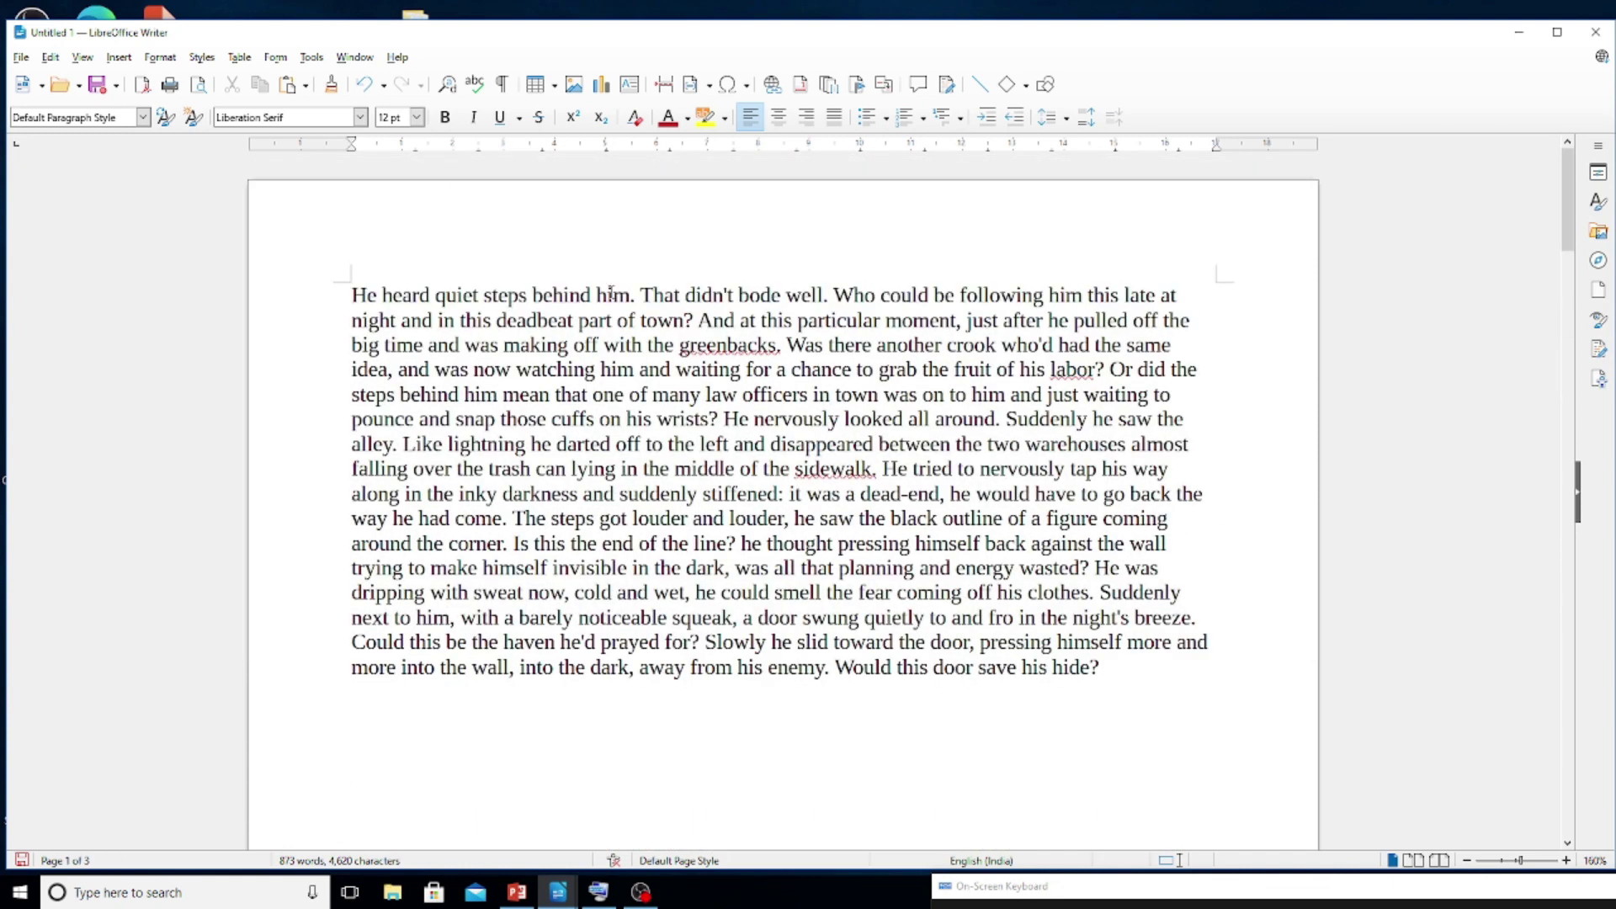
pyautogui.hotkey('ctrl', 'Return')
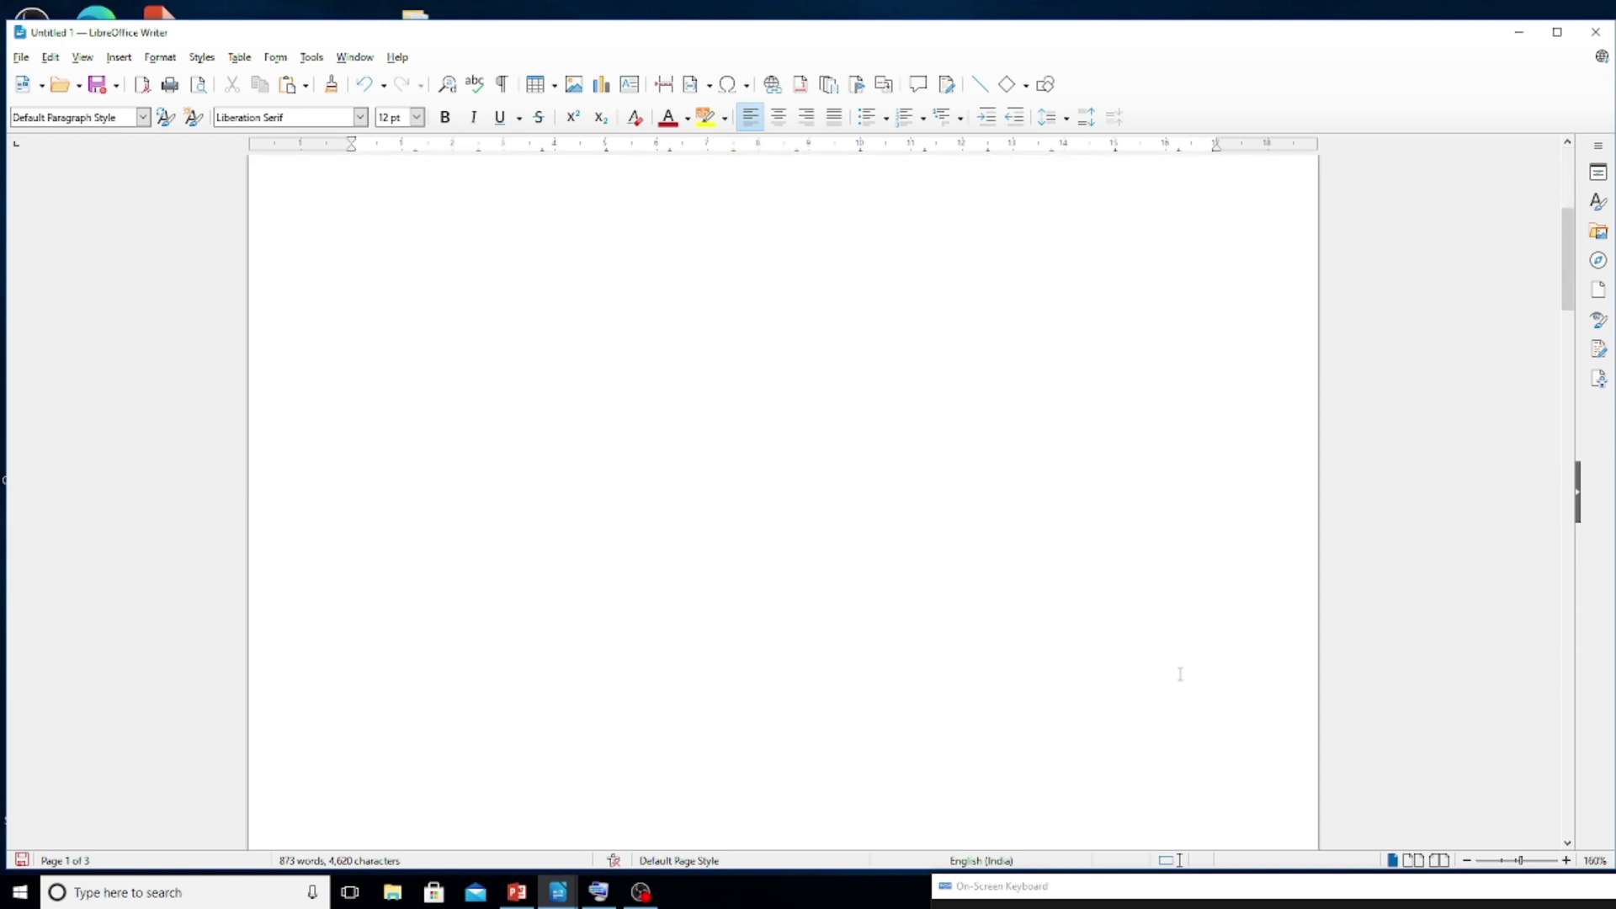
pyautogui.scroll(-10, 1180, 672)
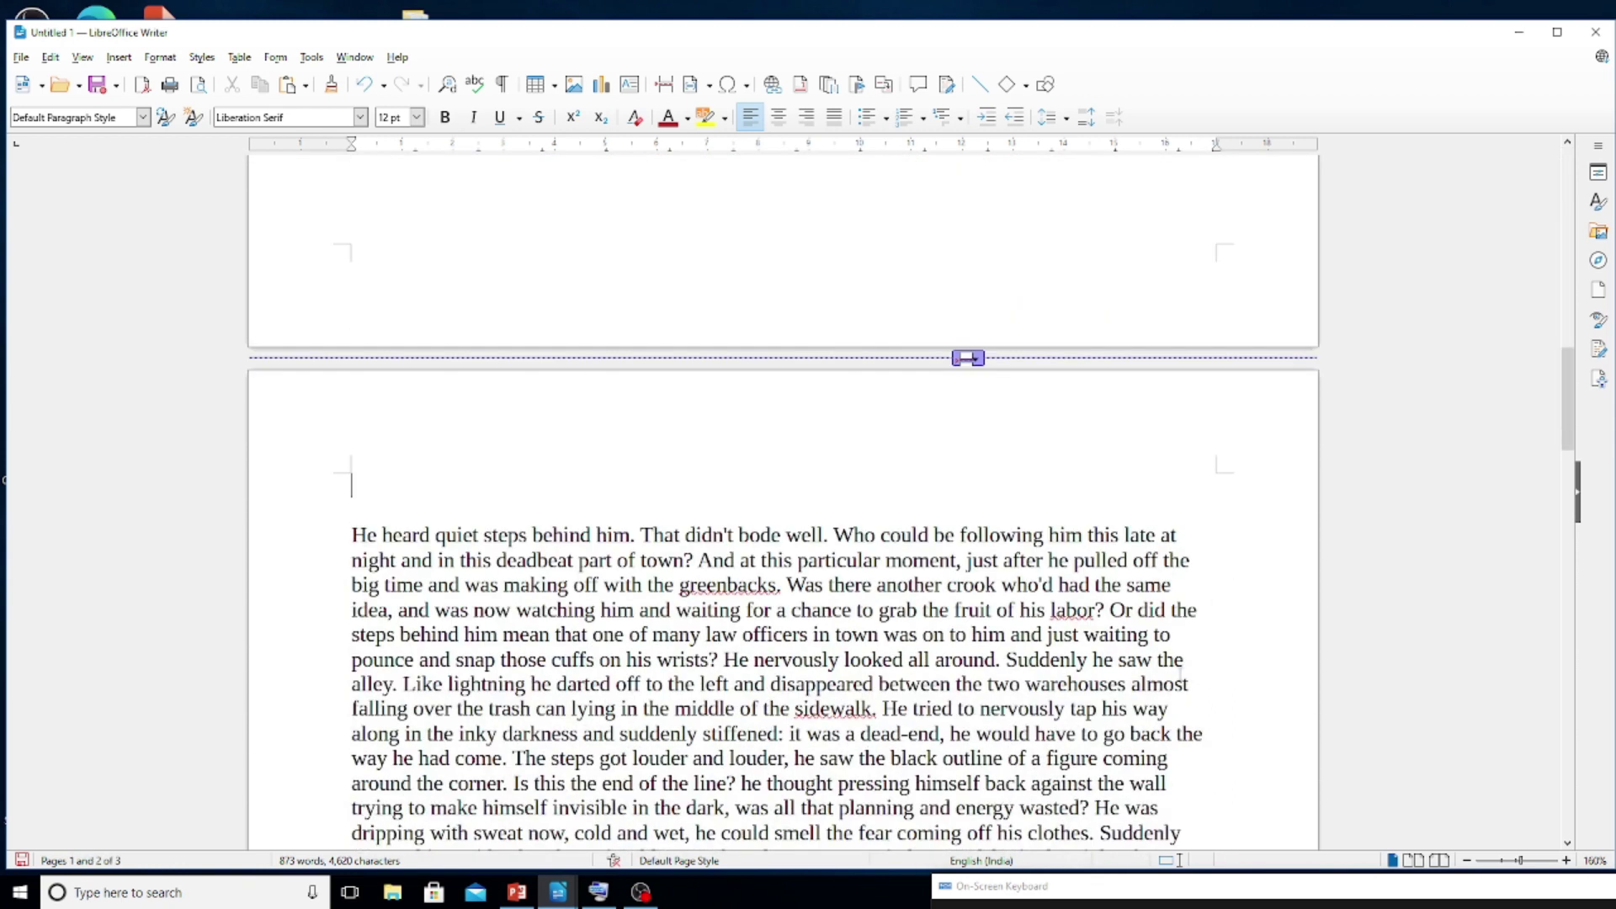
pyautogui.scroll(-3, 1149, 709)
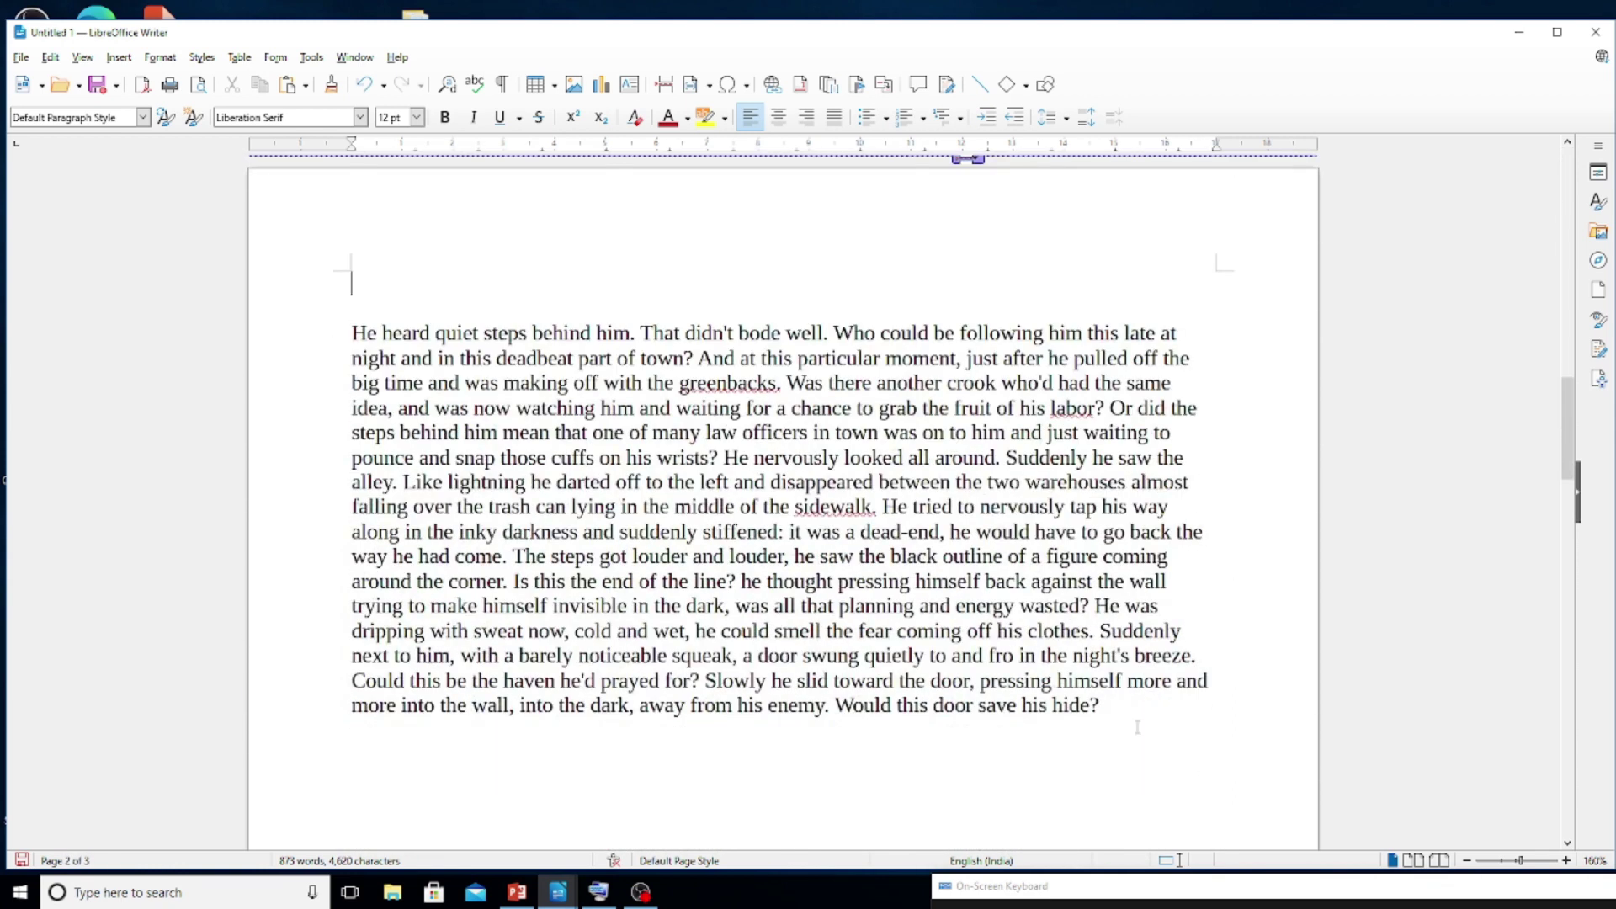
pyautogui.scroll(-4, 1107, 713)
pyautogui.scroll(-18, 1108, 713)
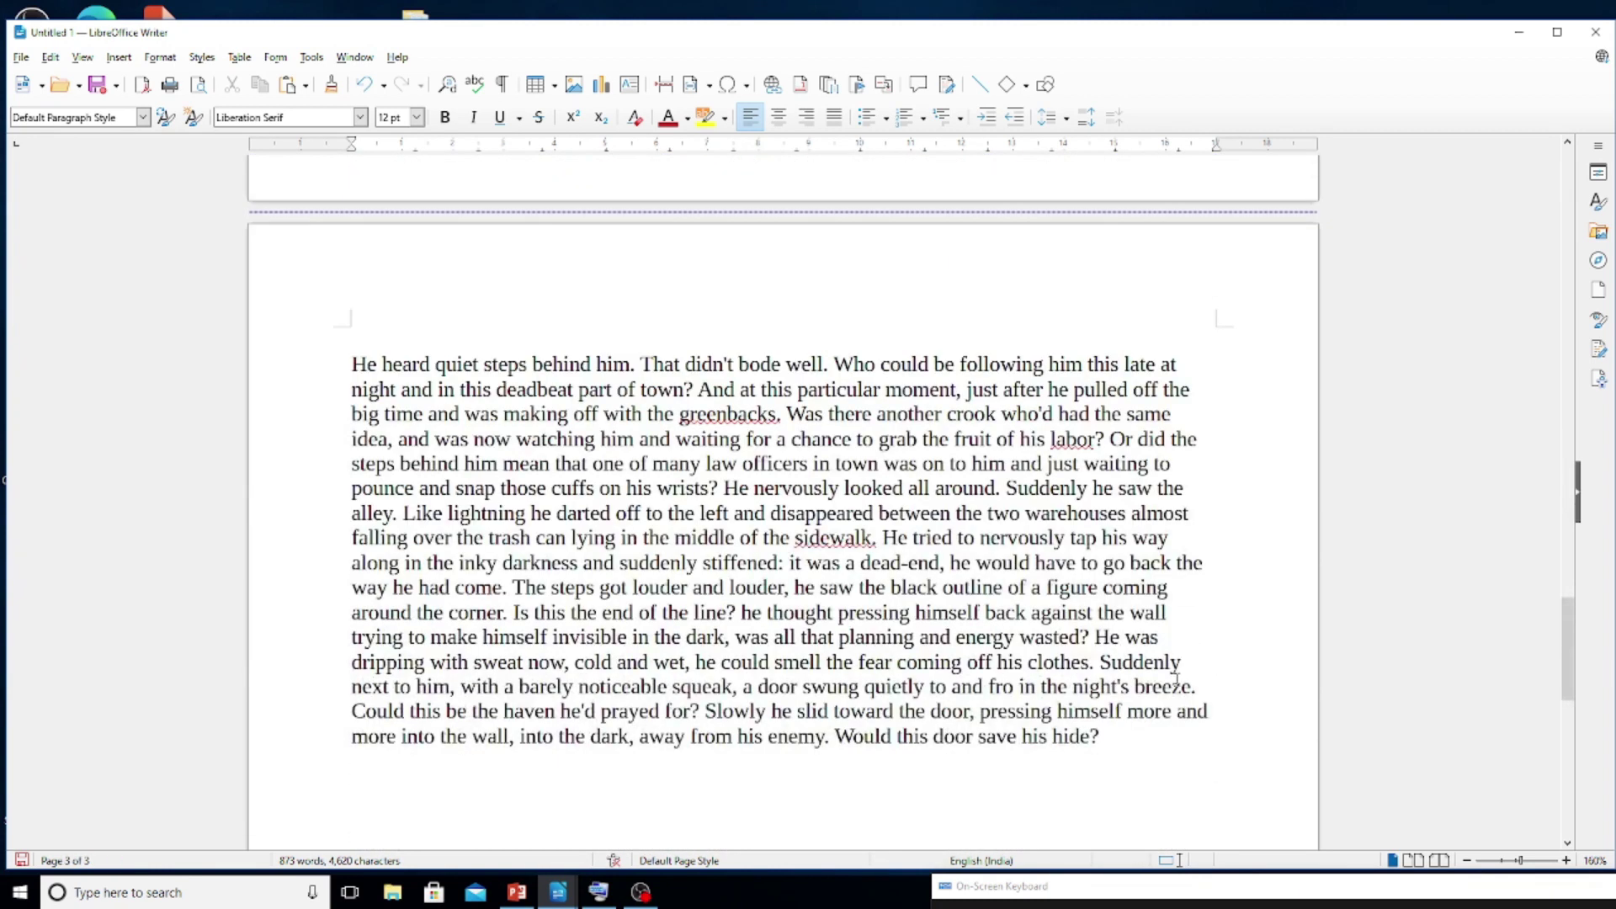
pyautogui.scroll(18, 1133, 677)
pyautogui.scroll(20, 1133, 677)
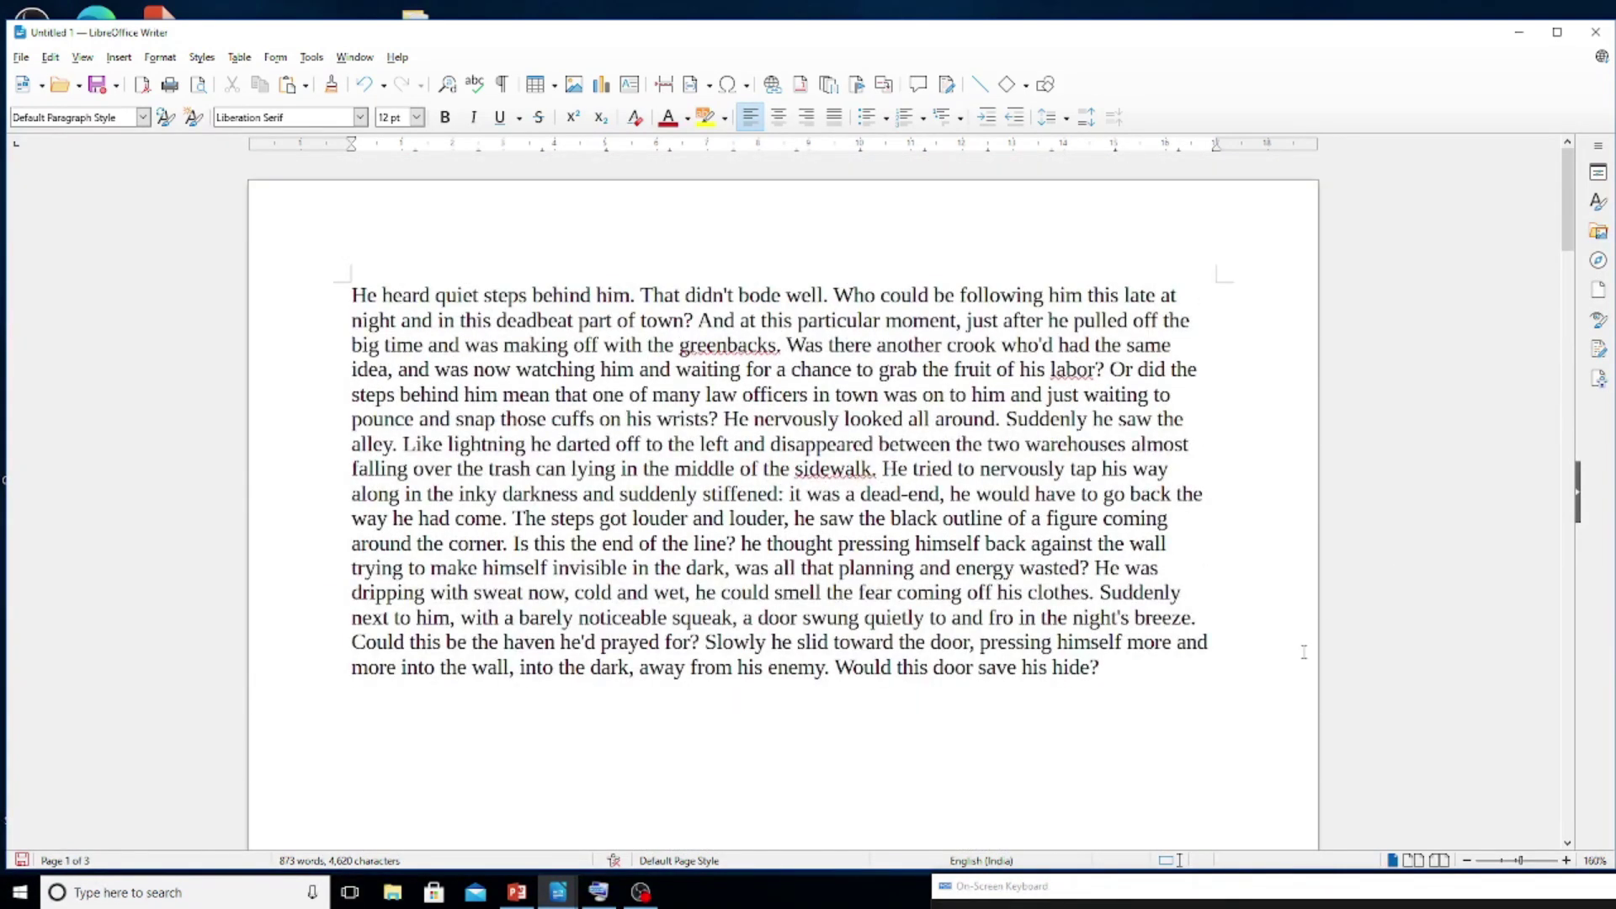
# Remove the page break after the first paragraph and insert a page break again at the same place.
pyautogui.press('Delete')
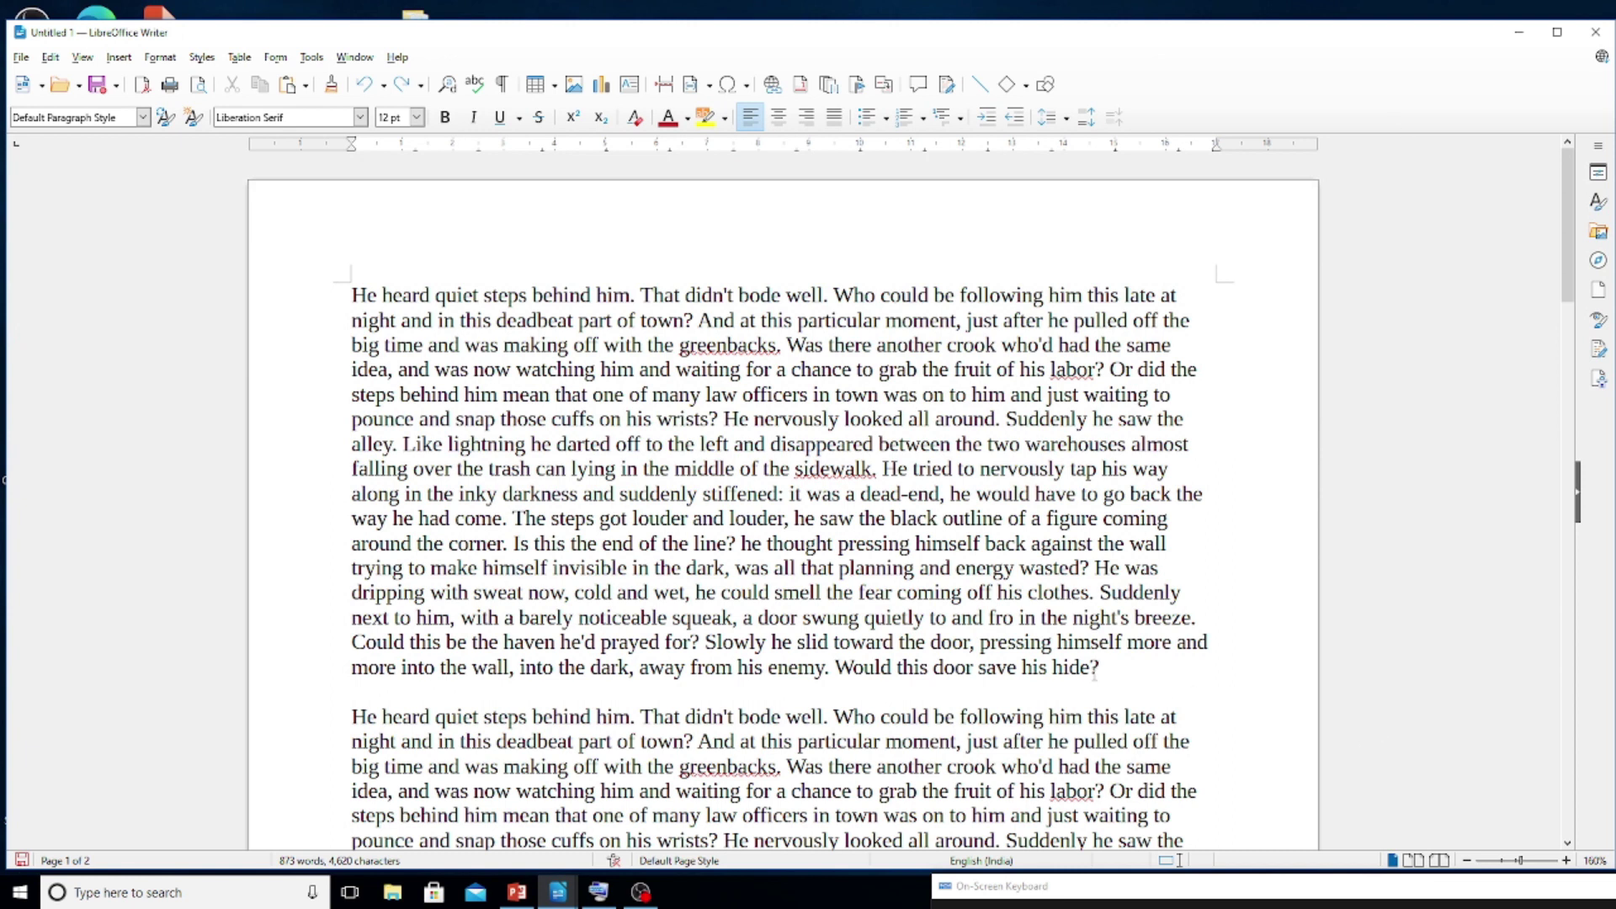
pyautogui.click(120, 59)
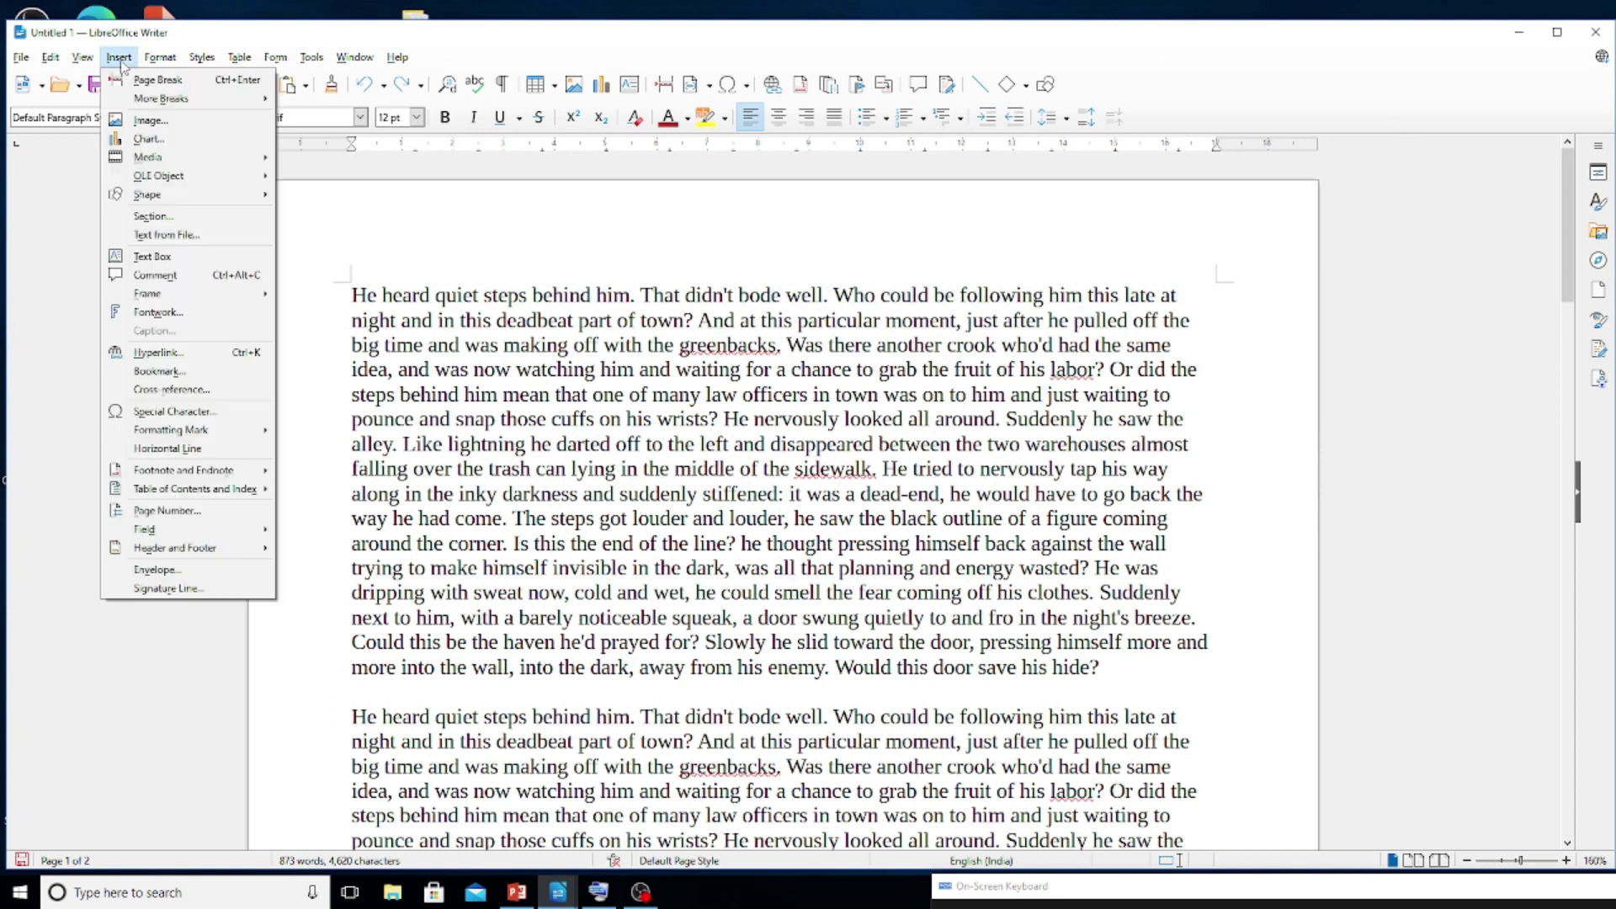
pyautogui.click(158, 80)
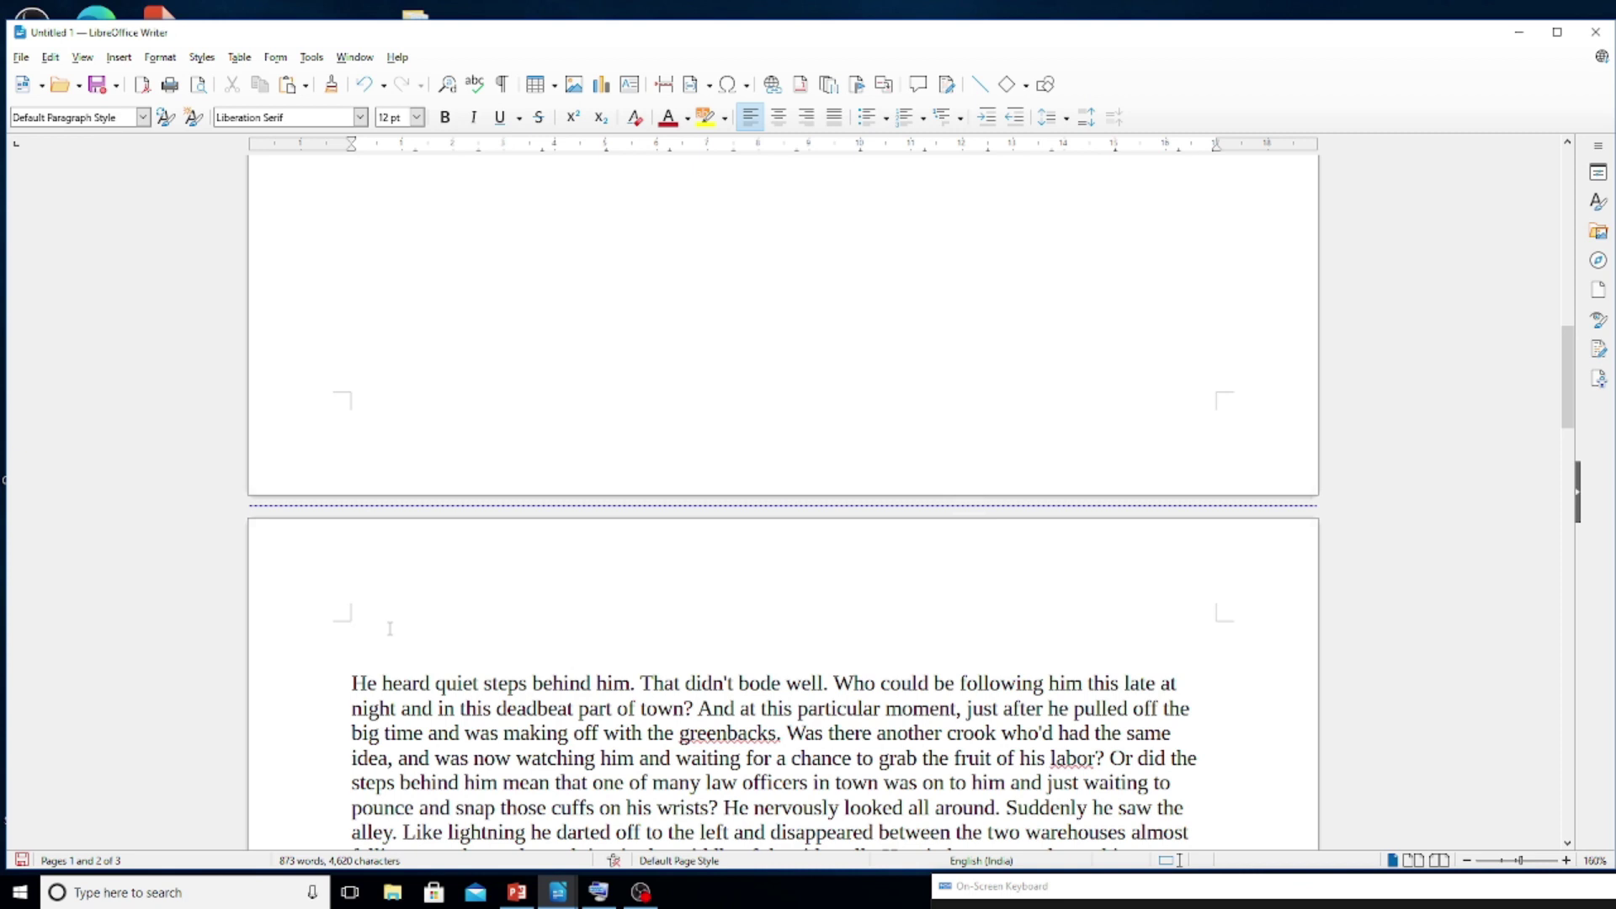
pyautogui.scroll(2, 389, 629)
pyautogui.scroll(4, 390, 628)
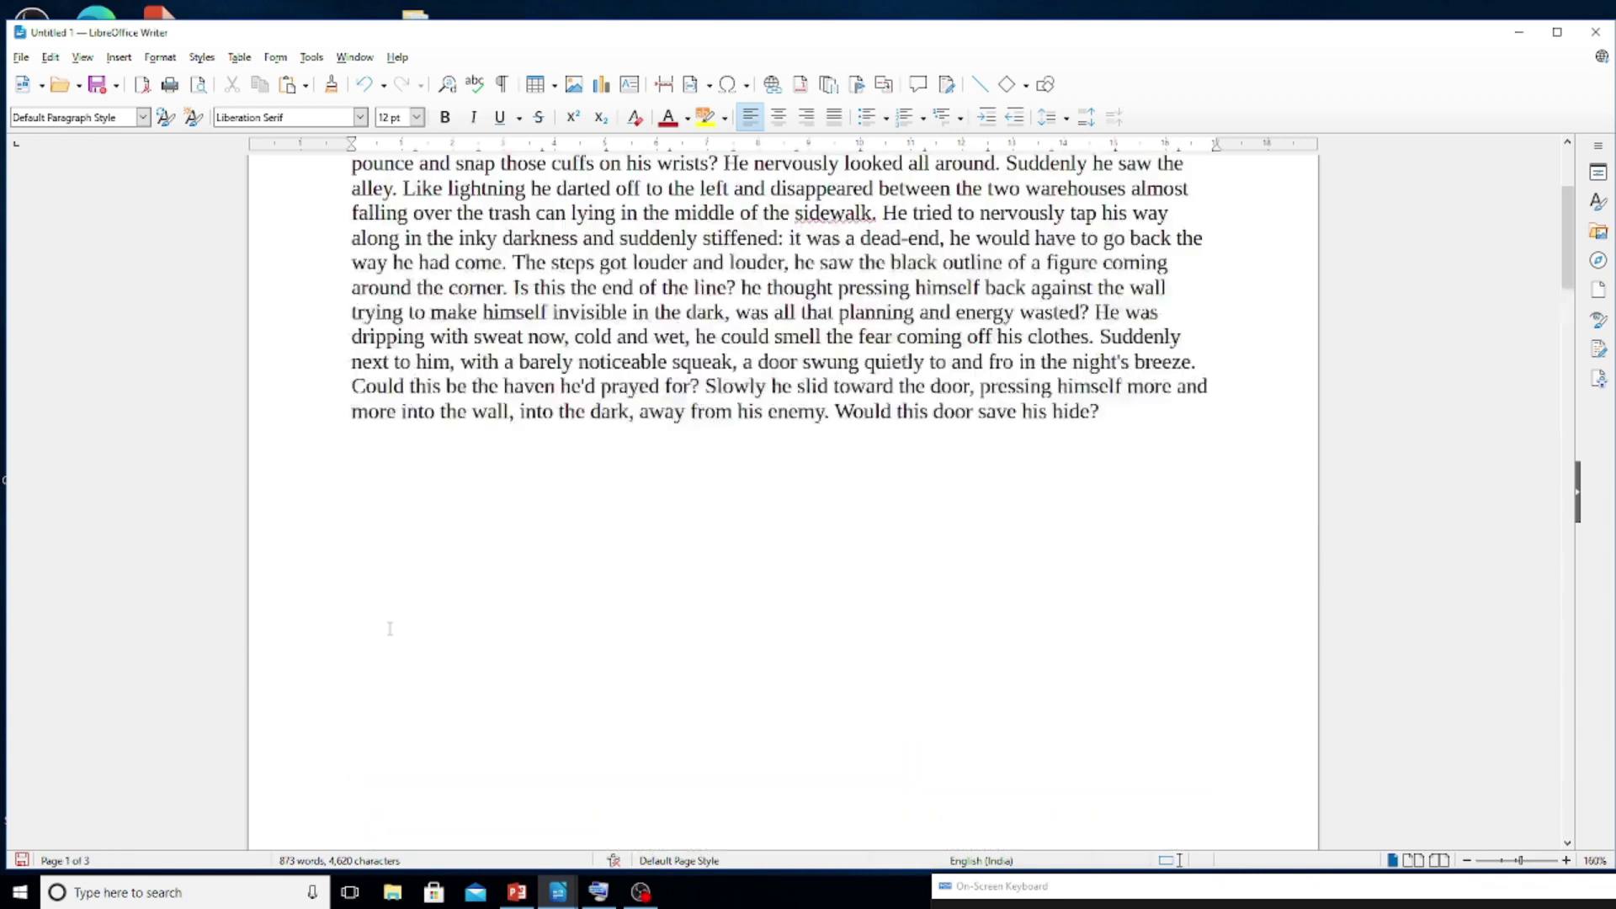
pyautogui.scroll(1, 390, 629)
pyautogui.scroll(1, 390, 629)
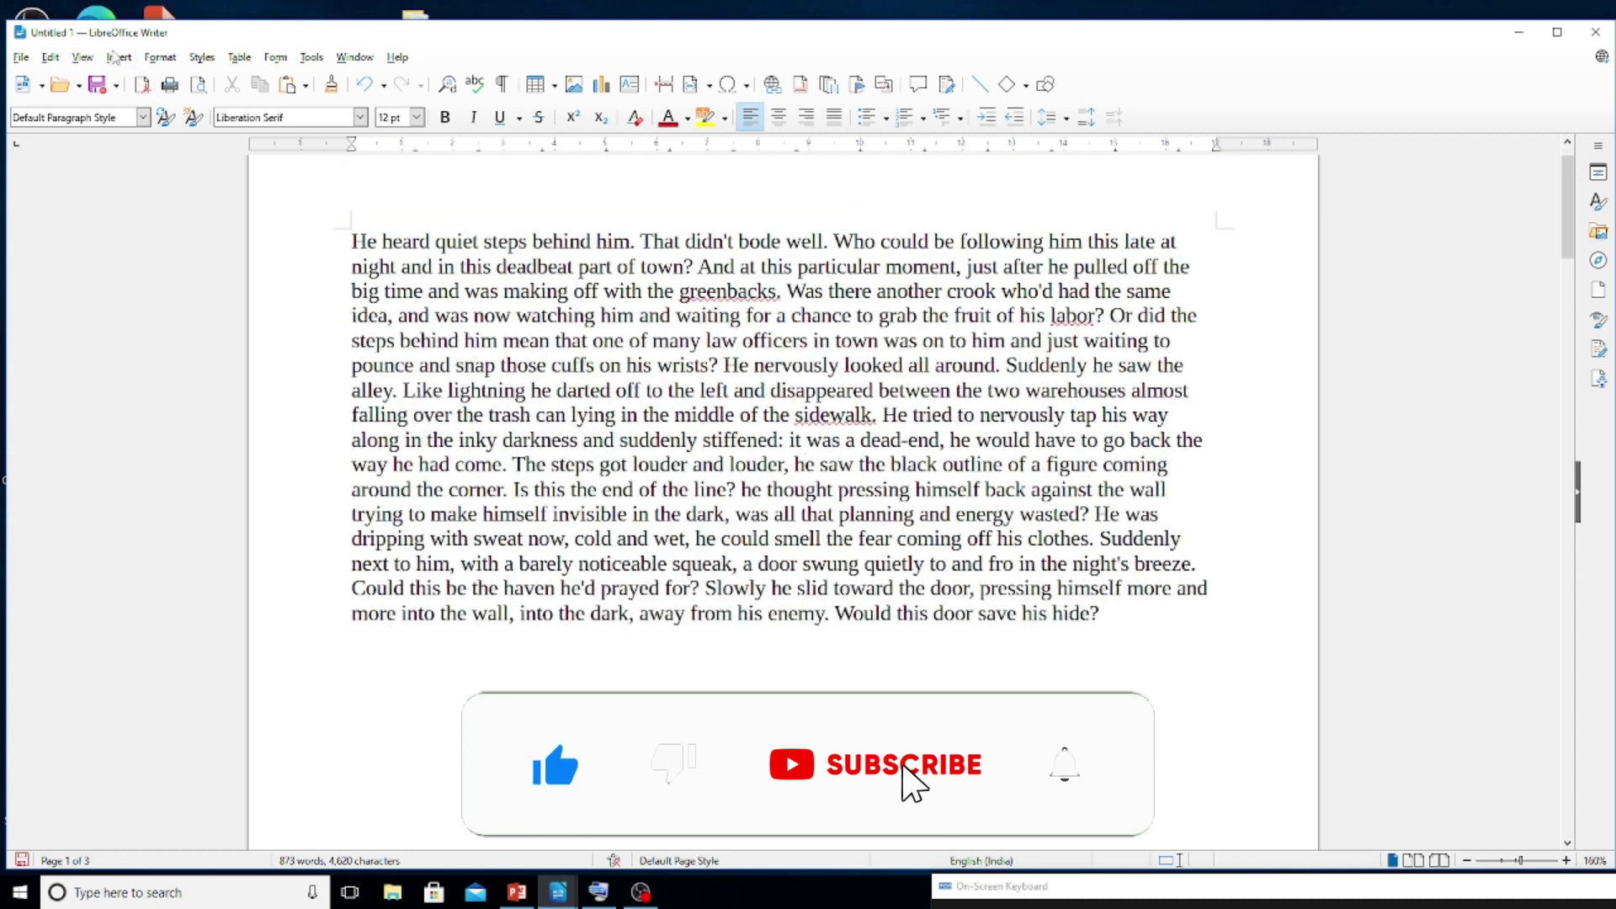
pyautogui.click(112, 59)
pyautogui.moveTo(152, 99)
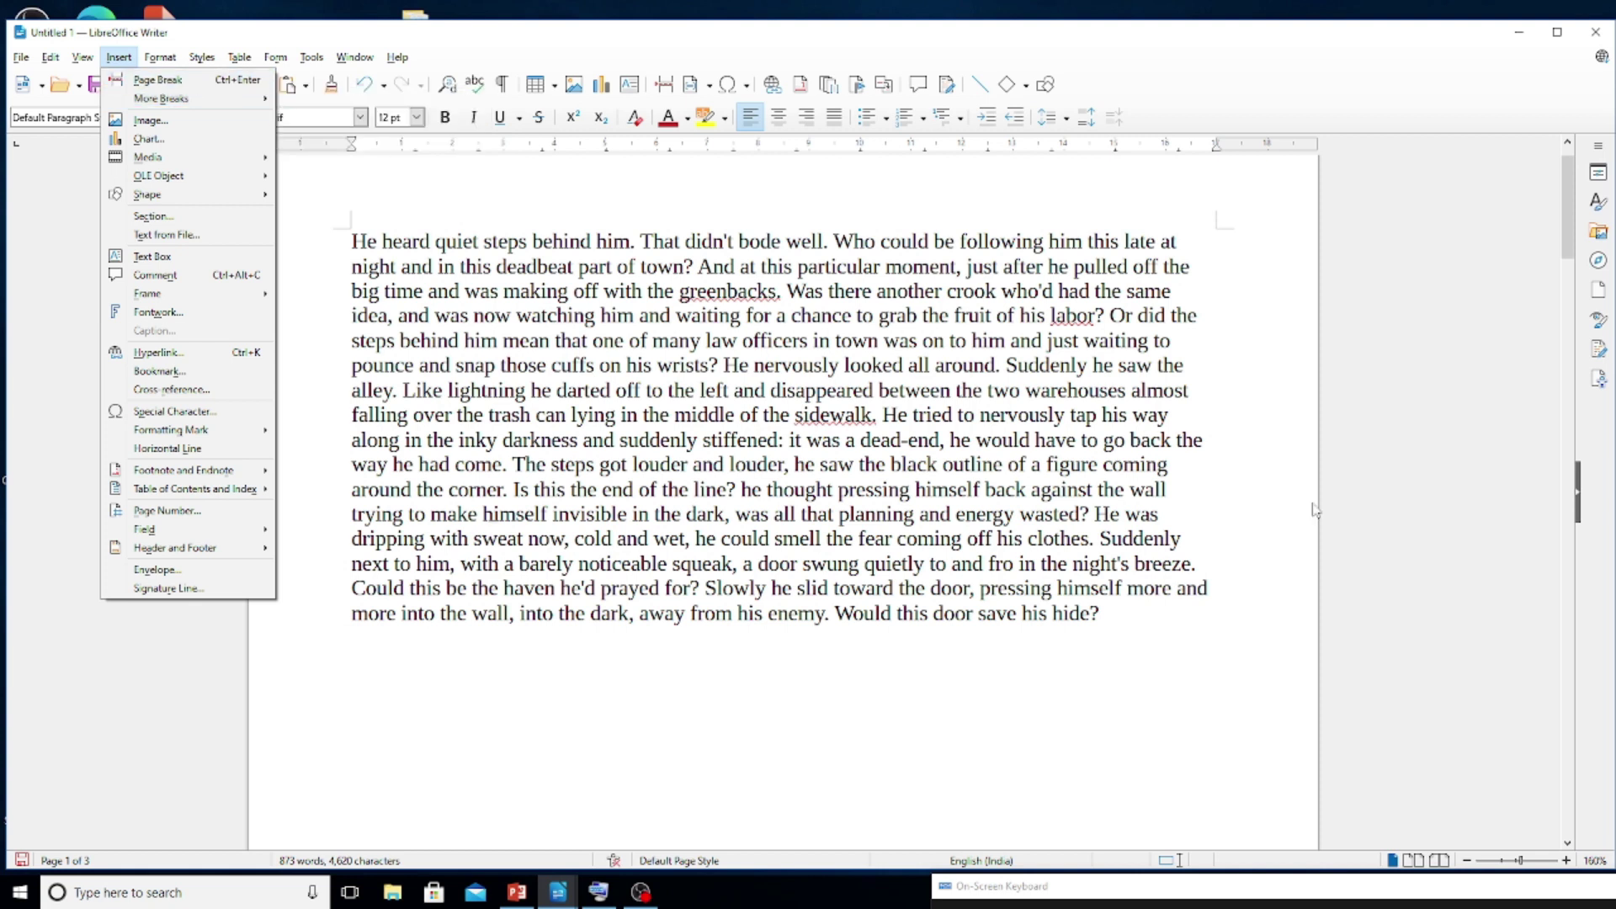
pyautogui.click(1128, 625)
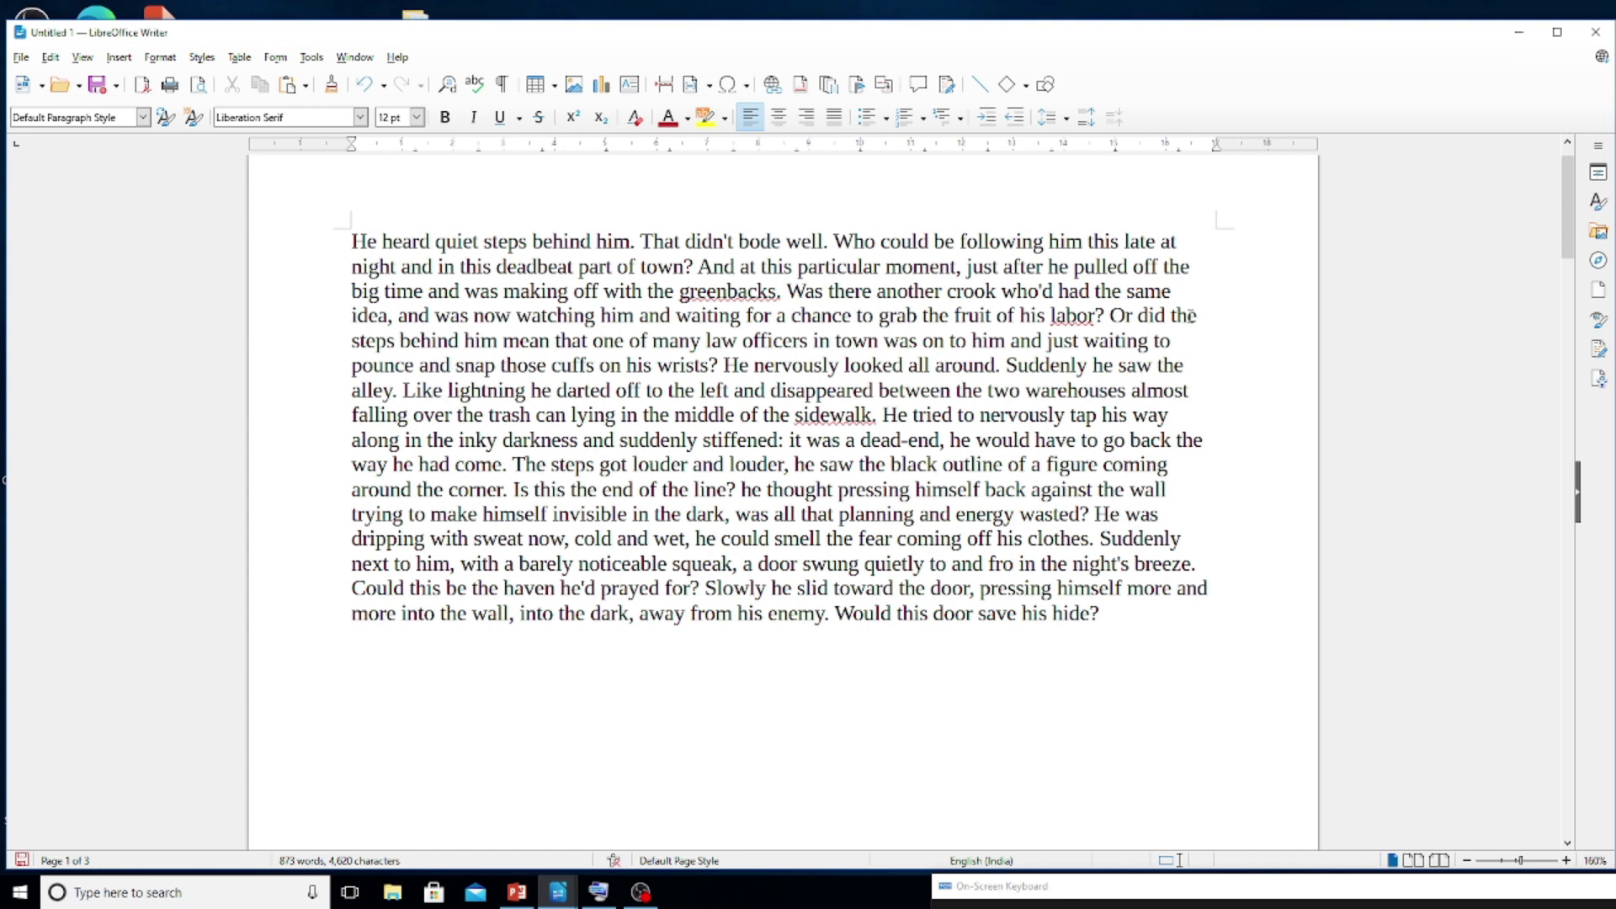
# Split the first page's text into paragraphs after "labor?" and "wasted?", increasing the paragraph spacing above the second one.
pyautogui.click(1106, 316)
pyautogui.press('Return')
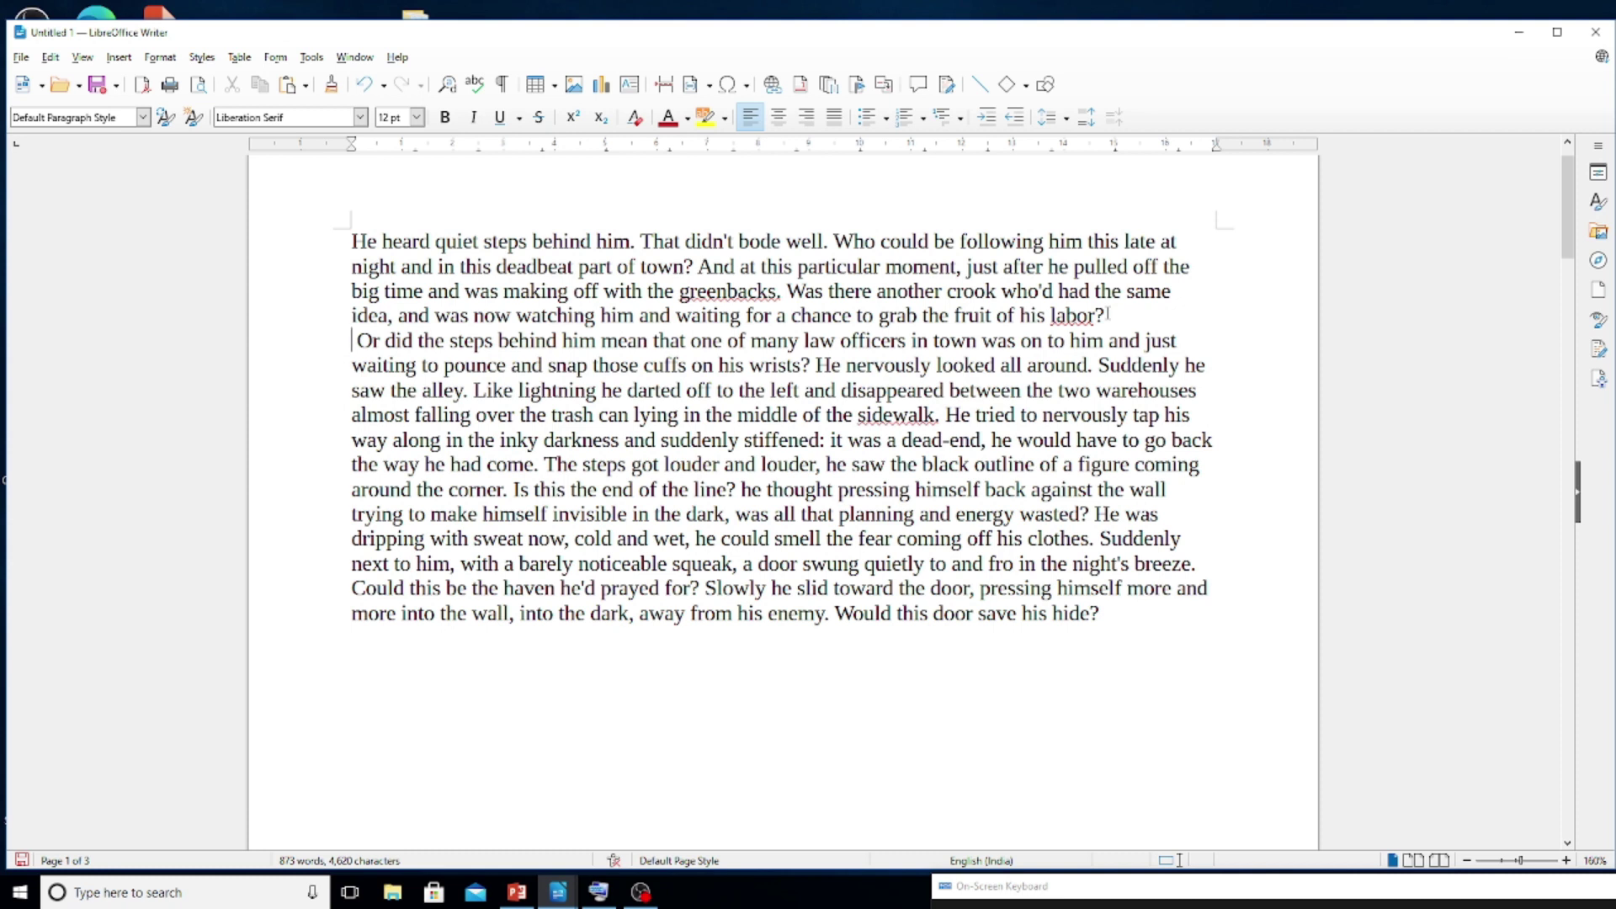
pyautogui.click(1087, 119)
pyautogui.click(1087, 118)
pyautogui.click(1087, 119)
pyautogui.click(1087, 120)
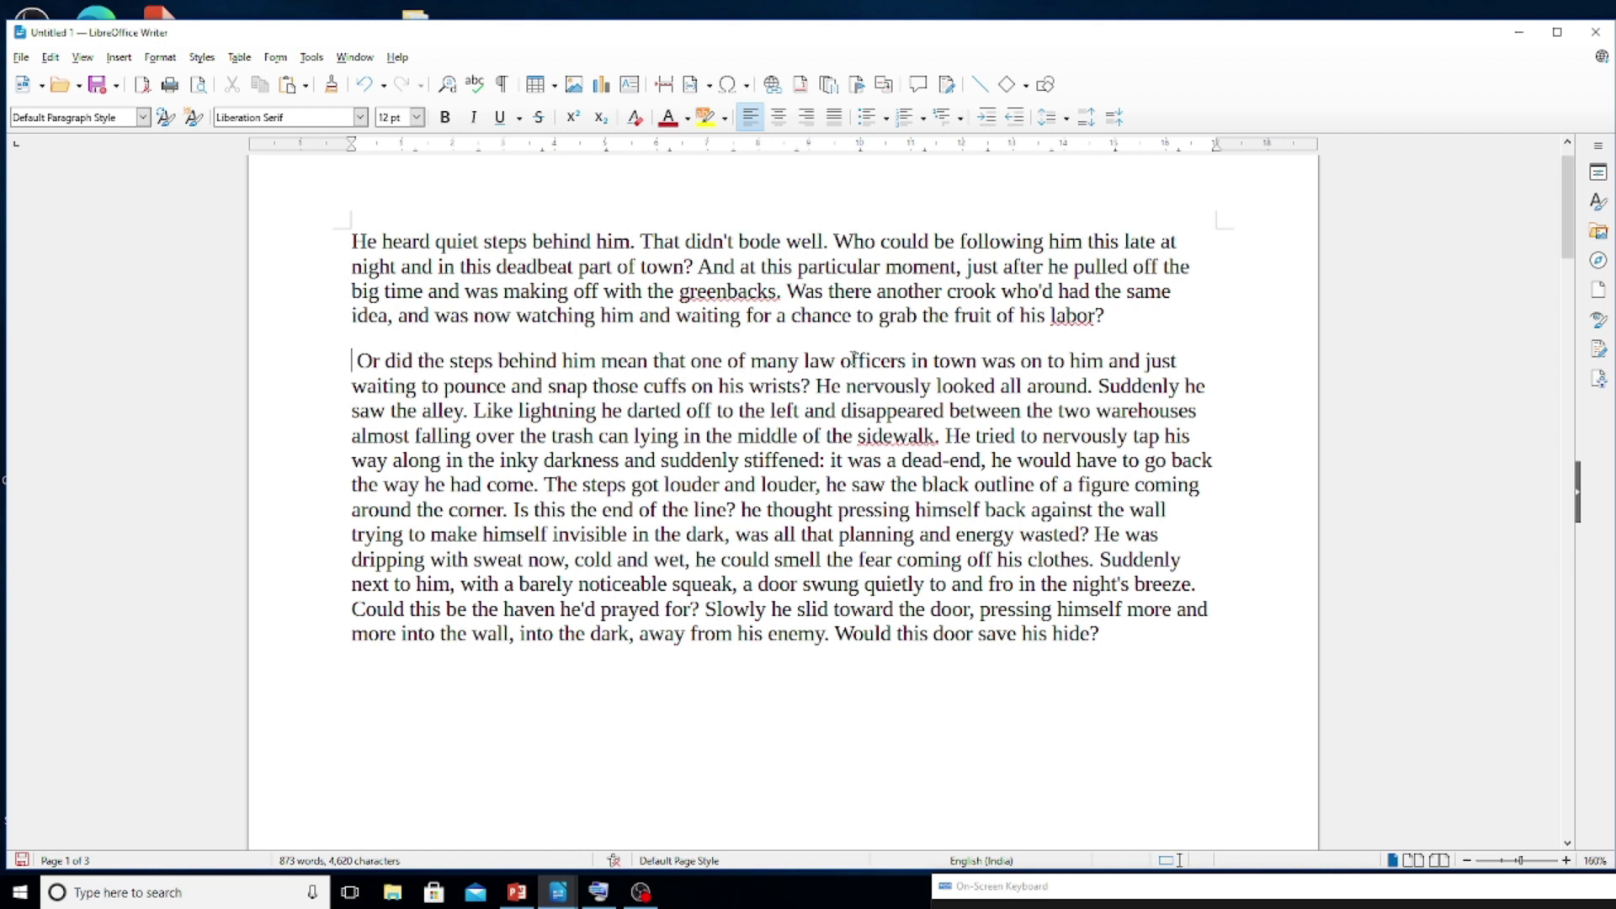
pyautogui.click(1096, 534)
pyautogui.press('Return')
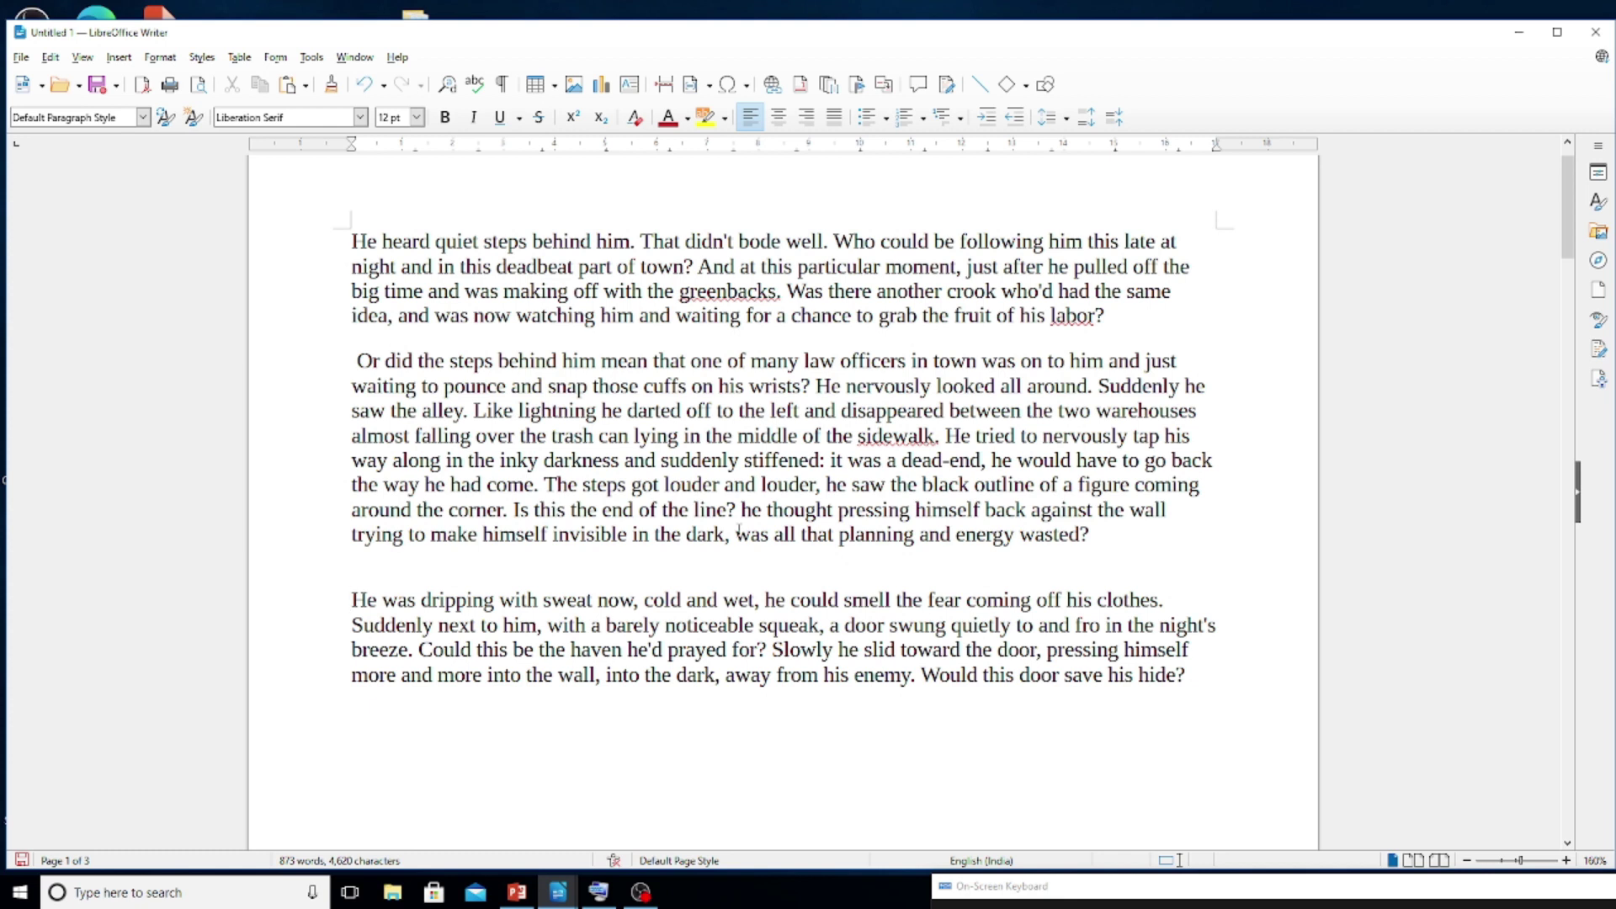
# Insert line breaks within the second paragraph after "louder and louder," and after "around the corner.".
pyautogui.click(1119, 537)
pyautogui.click(160, 56)
pyautogui.click(160, 56)
pyautogui.click(118, 57)
pyautogui.moveTo(148, 98)
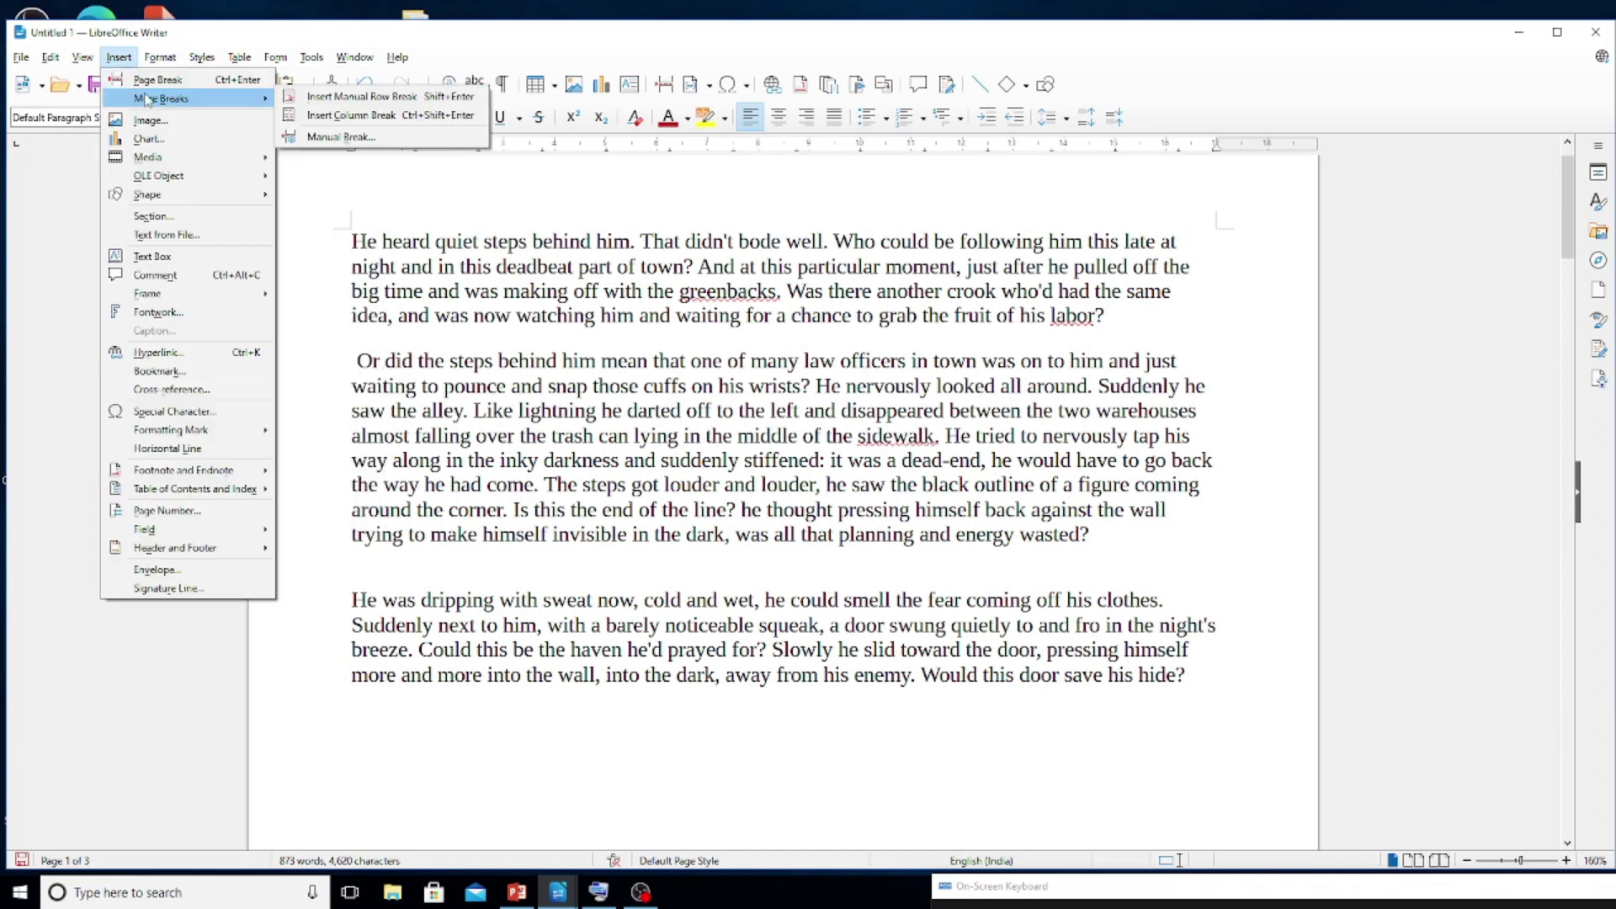
pyautogui.click(426, 103)
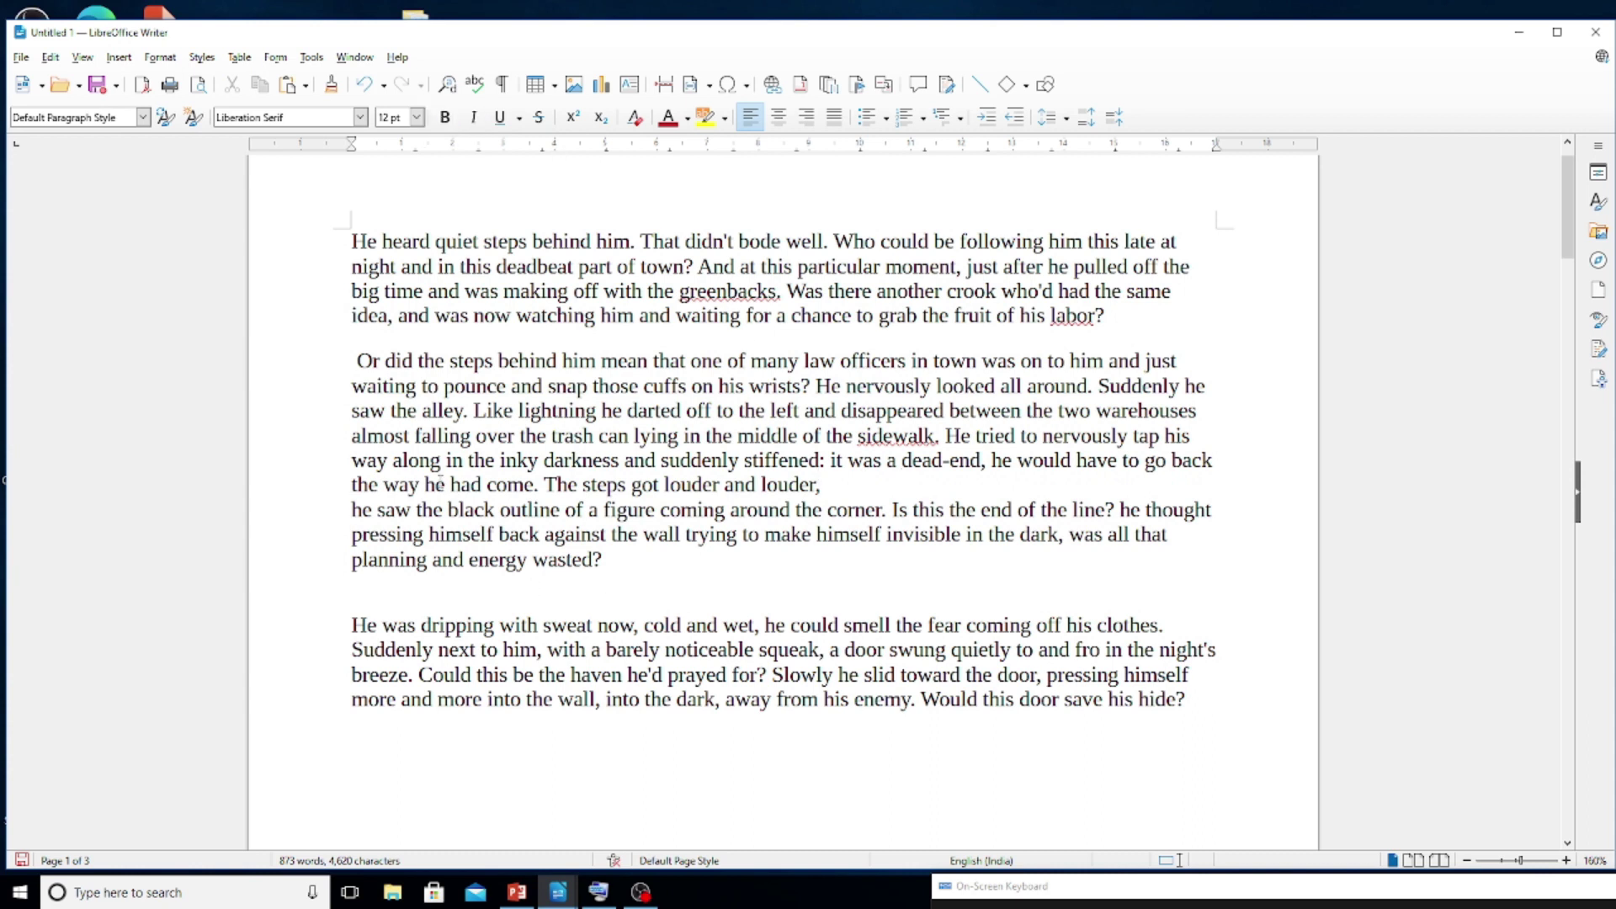
pyautogui.moveTo(358, 360); pyautogui.dragTo(628, 560)
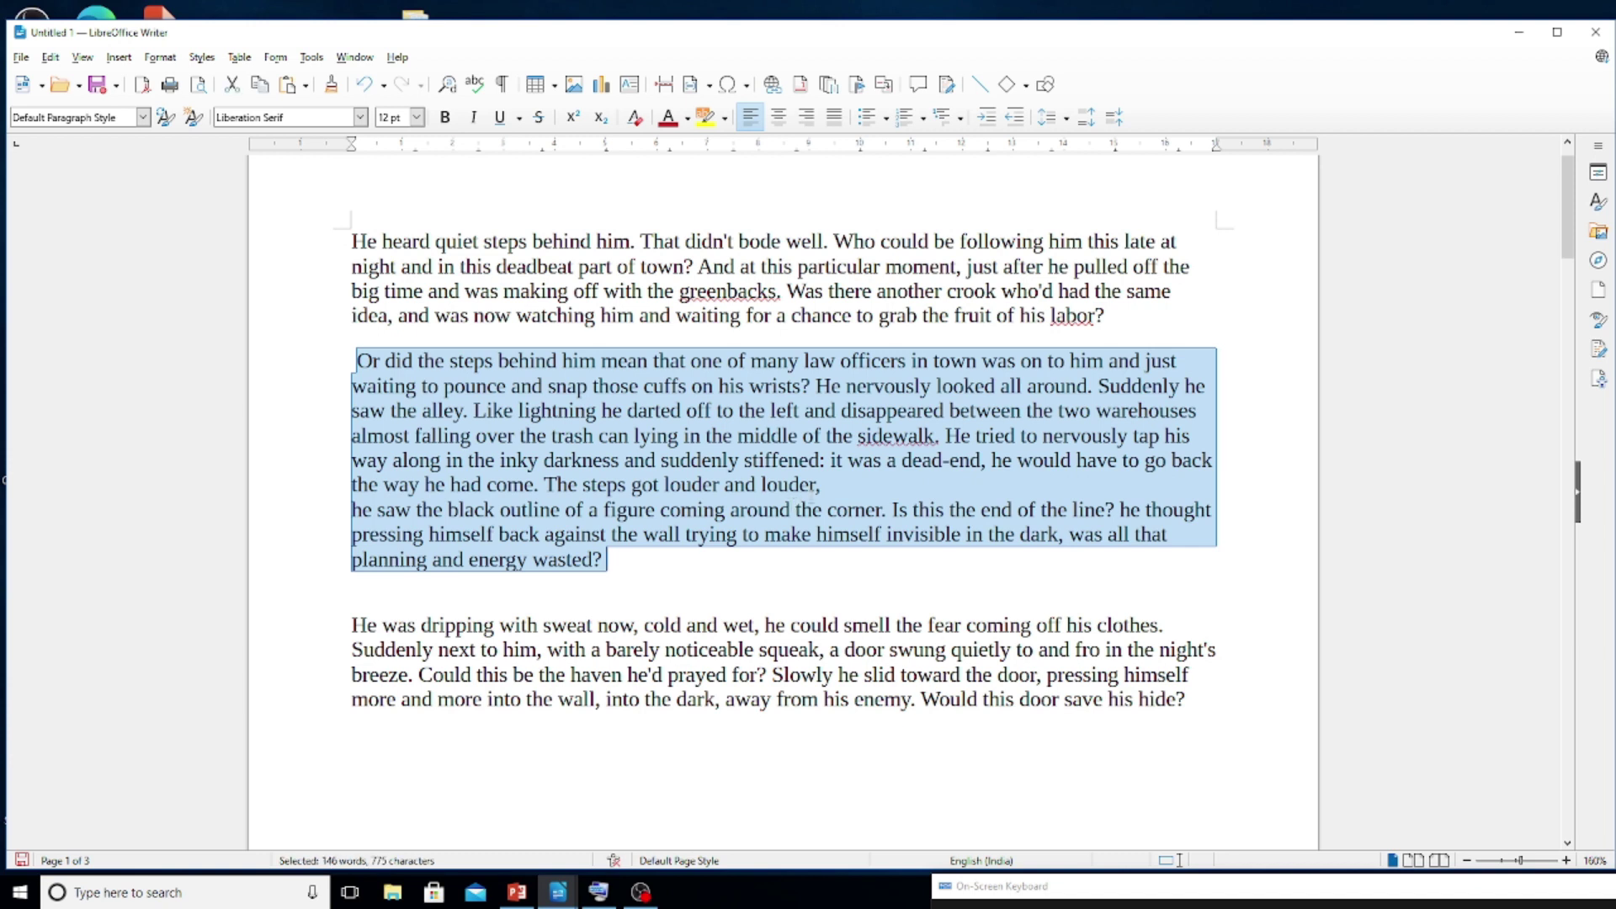
pyautogui.click(810, 485)
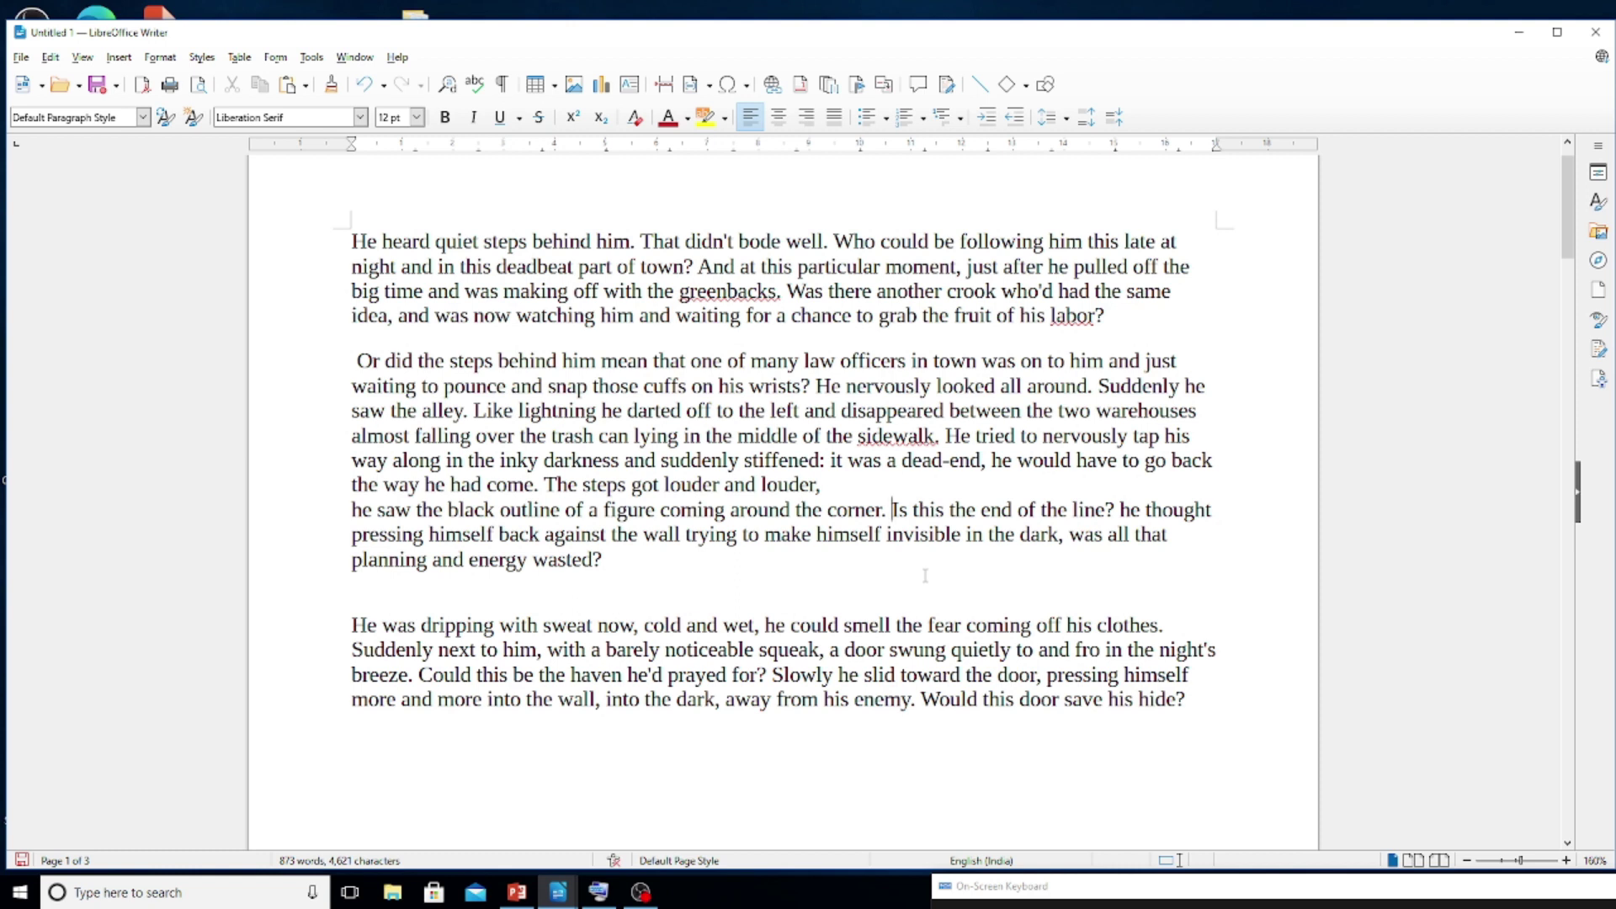
pyautogui.press('Return')
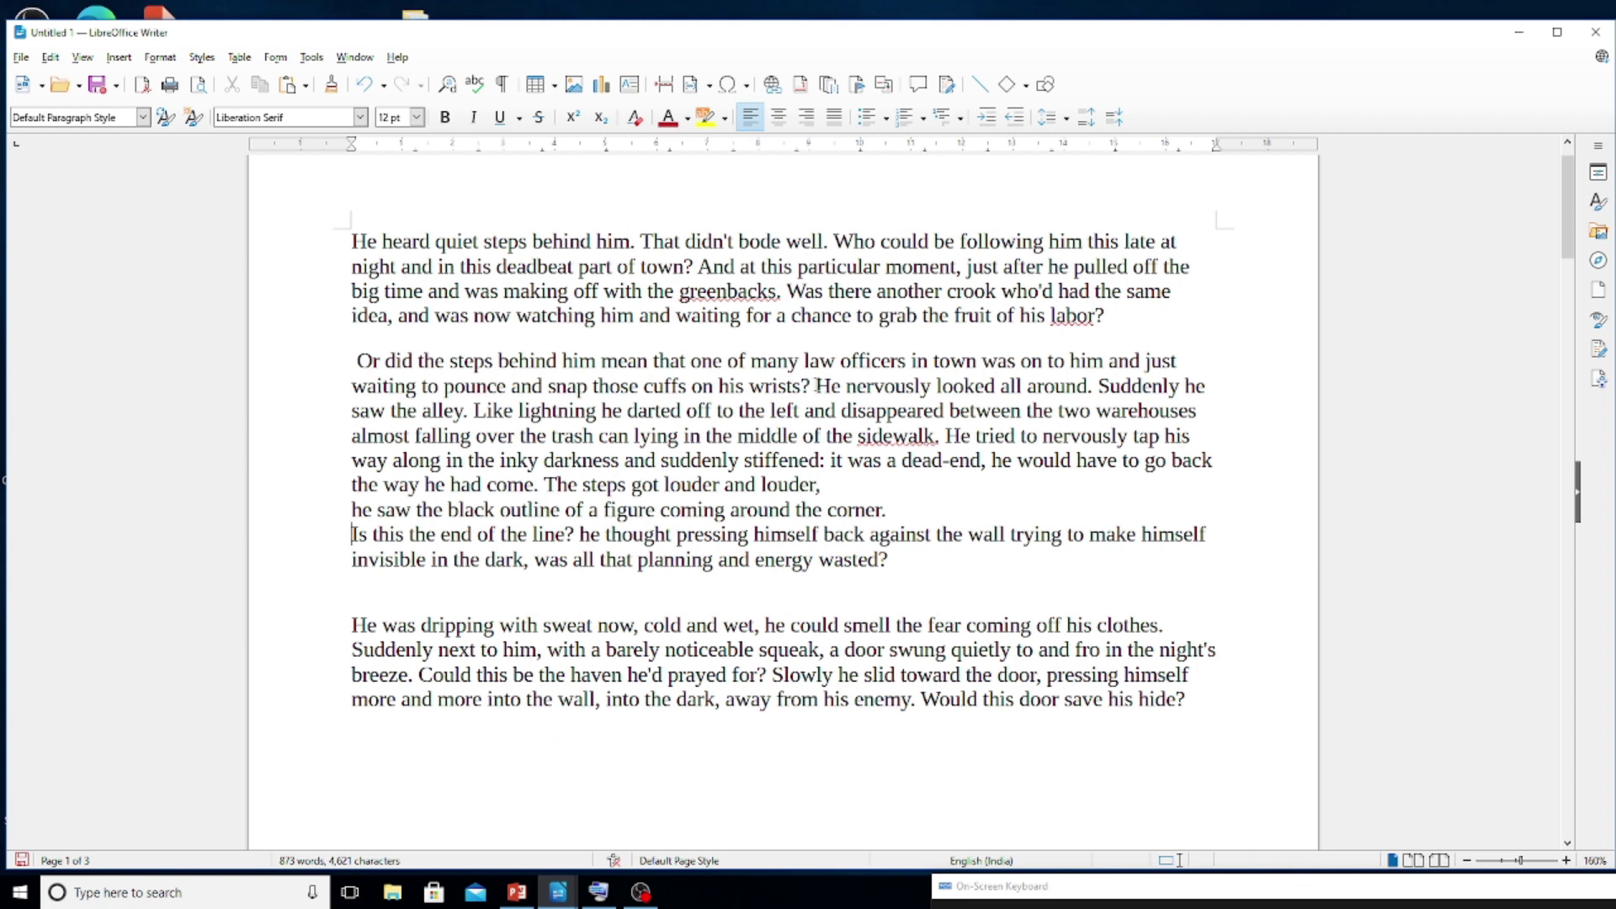
# Add four new lines below the last paragraph on the first page.
pyautogui.scroll(-3, 847, 395)
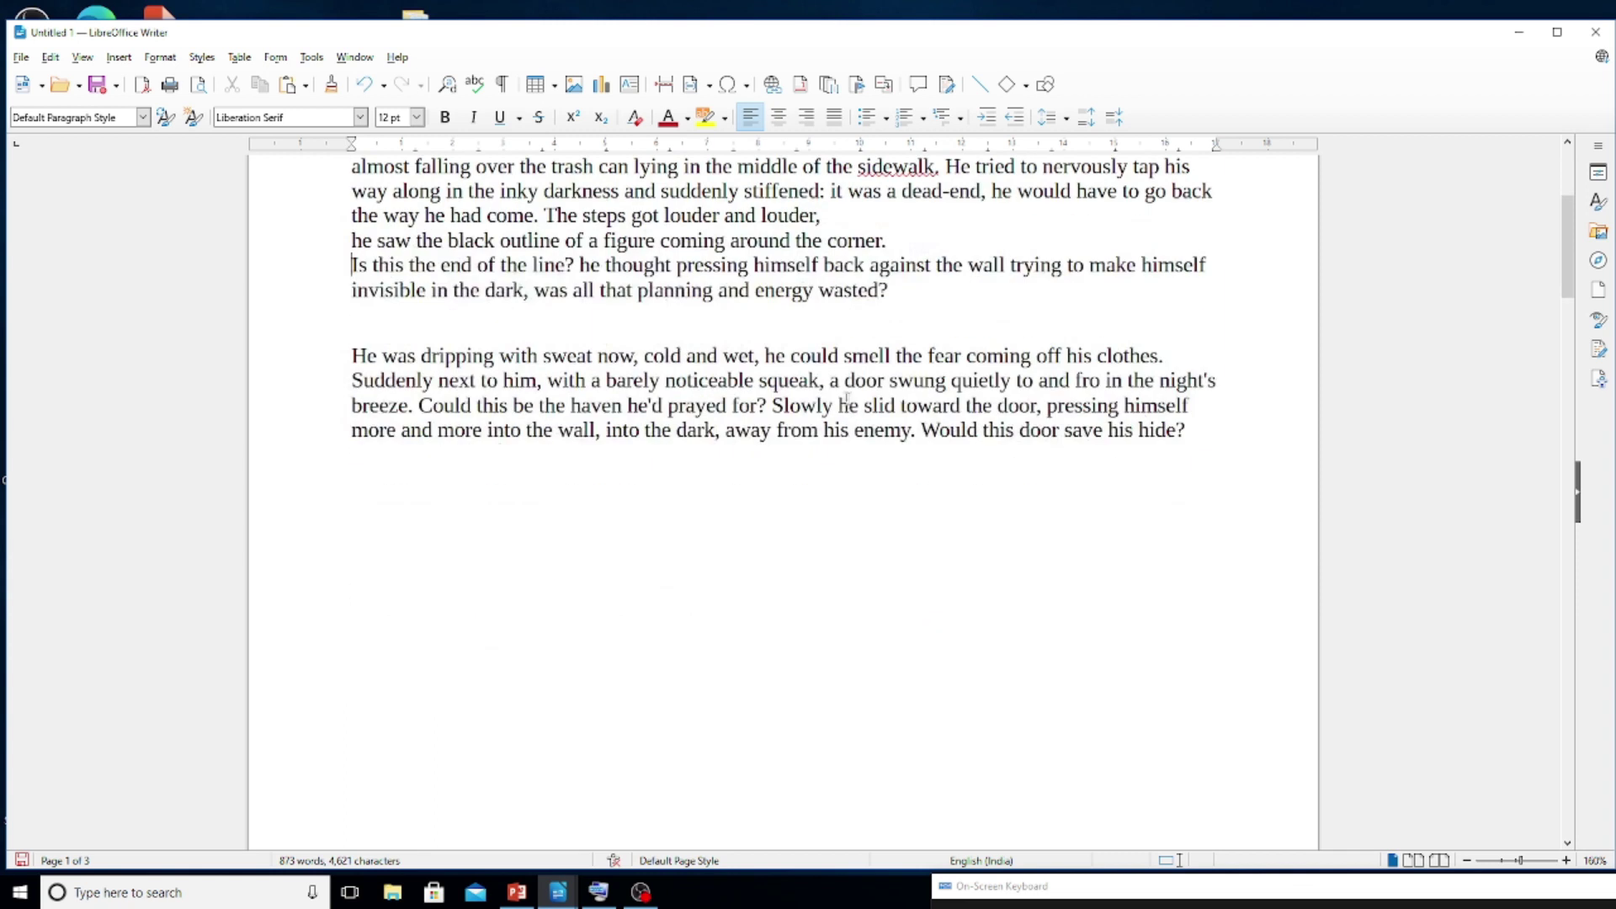
pyautogui.click(1284, 426)
pyautogui.press('Return')
pyautogui.press('Return')
pyautogui.press('Return')
pyautogui.press('Return')
# Write the note "Page break ctrl + enter" below the first page's text and start a new line.
pyautogui.write('page break')
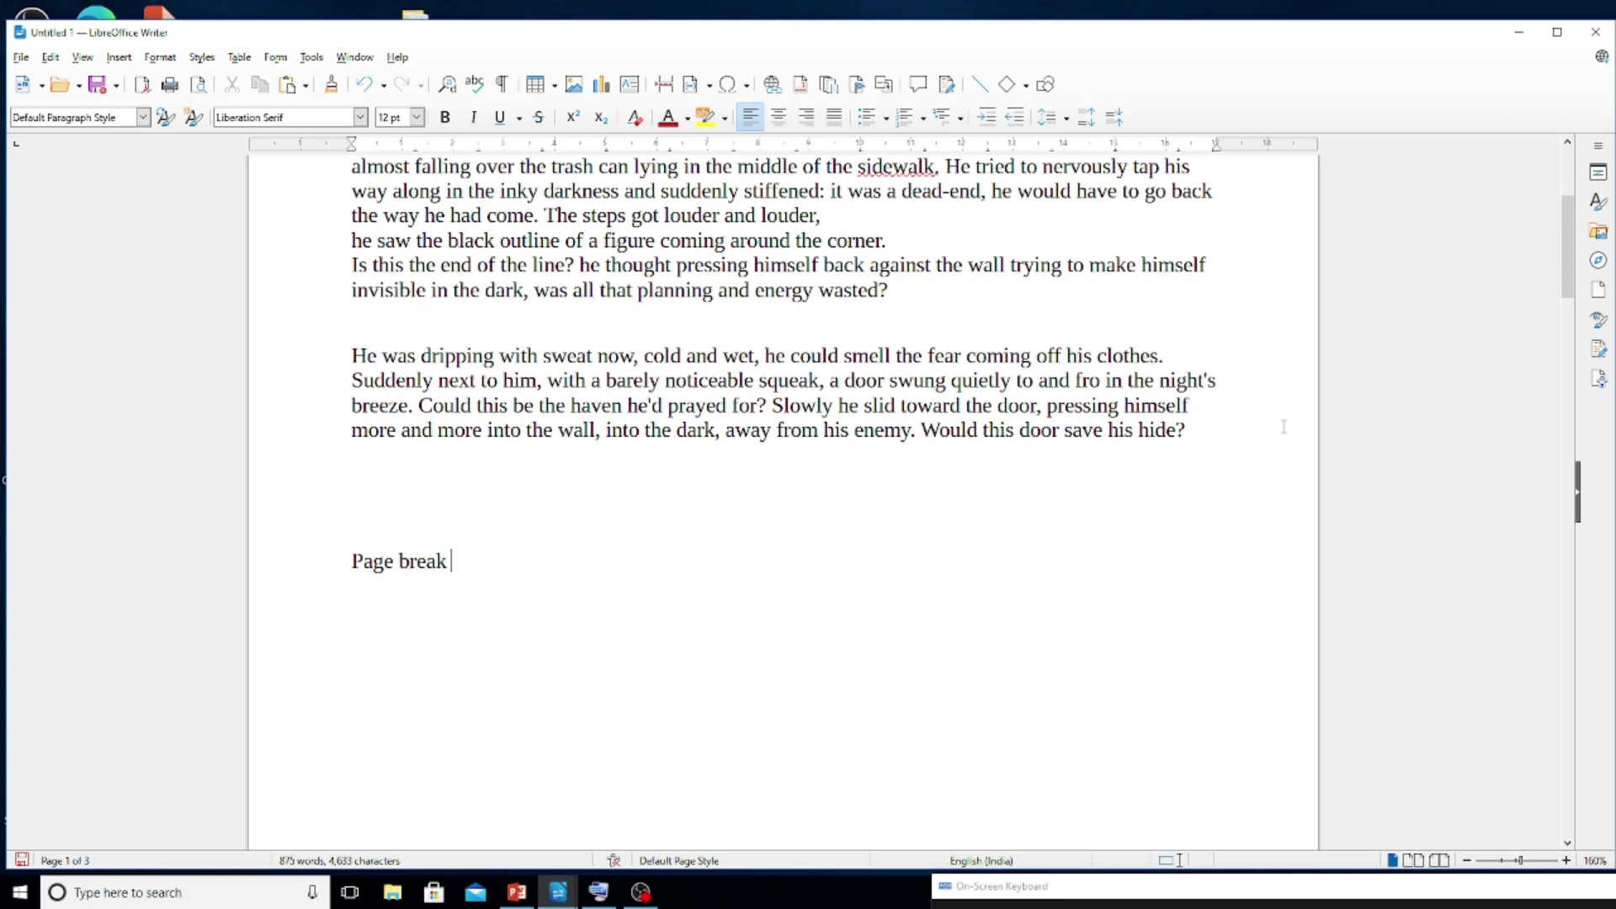
pyautogui.write(' ctrl + enter')
pyautogui.press('Return')
# Add the note "line break shift + enter" under the page break note and start a new line.
pyautogui.write('lin')
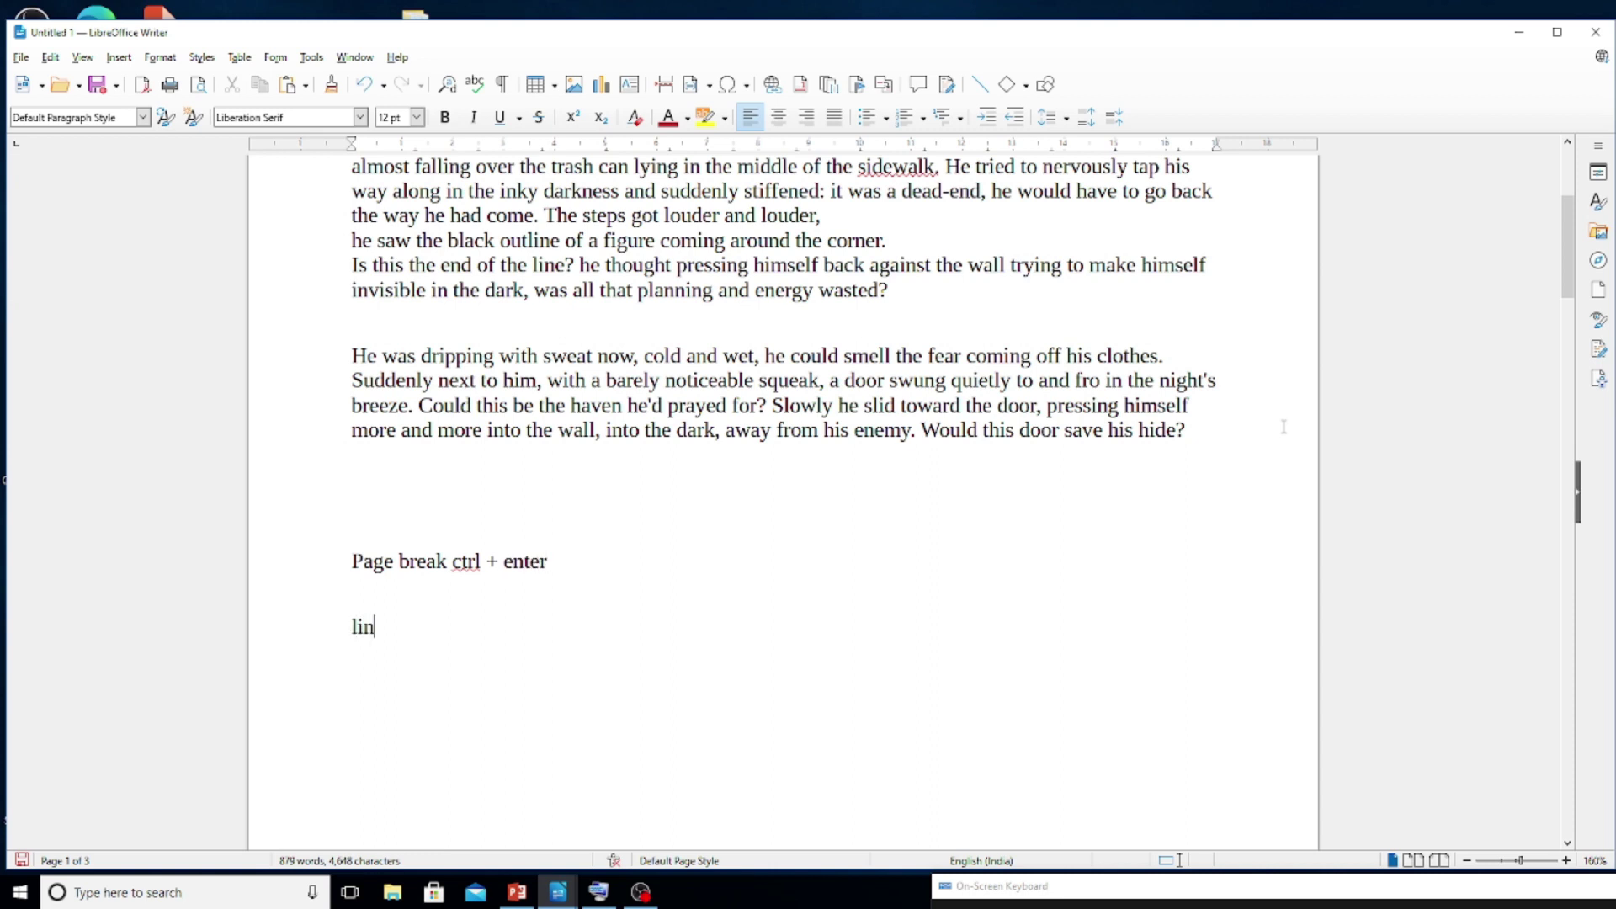
pyautogui.write('e break s')
pyautogui.write('hi')
pyautogui.press('BackSpace')
pyautogui.write('ki')
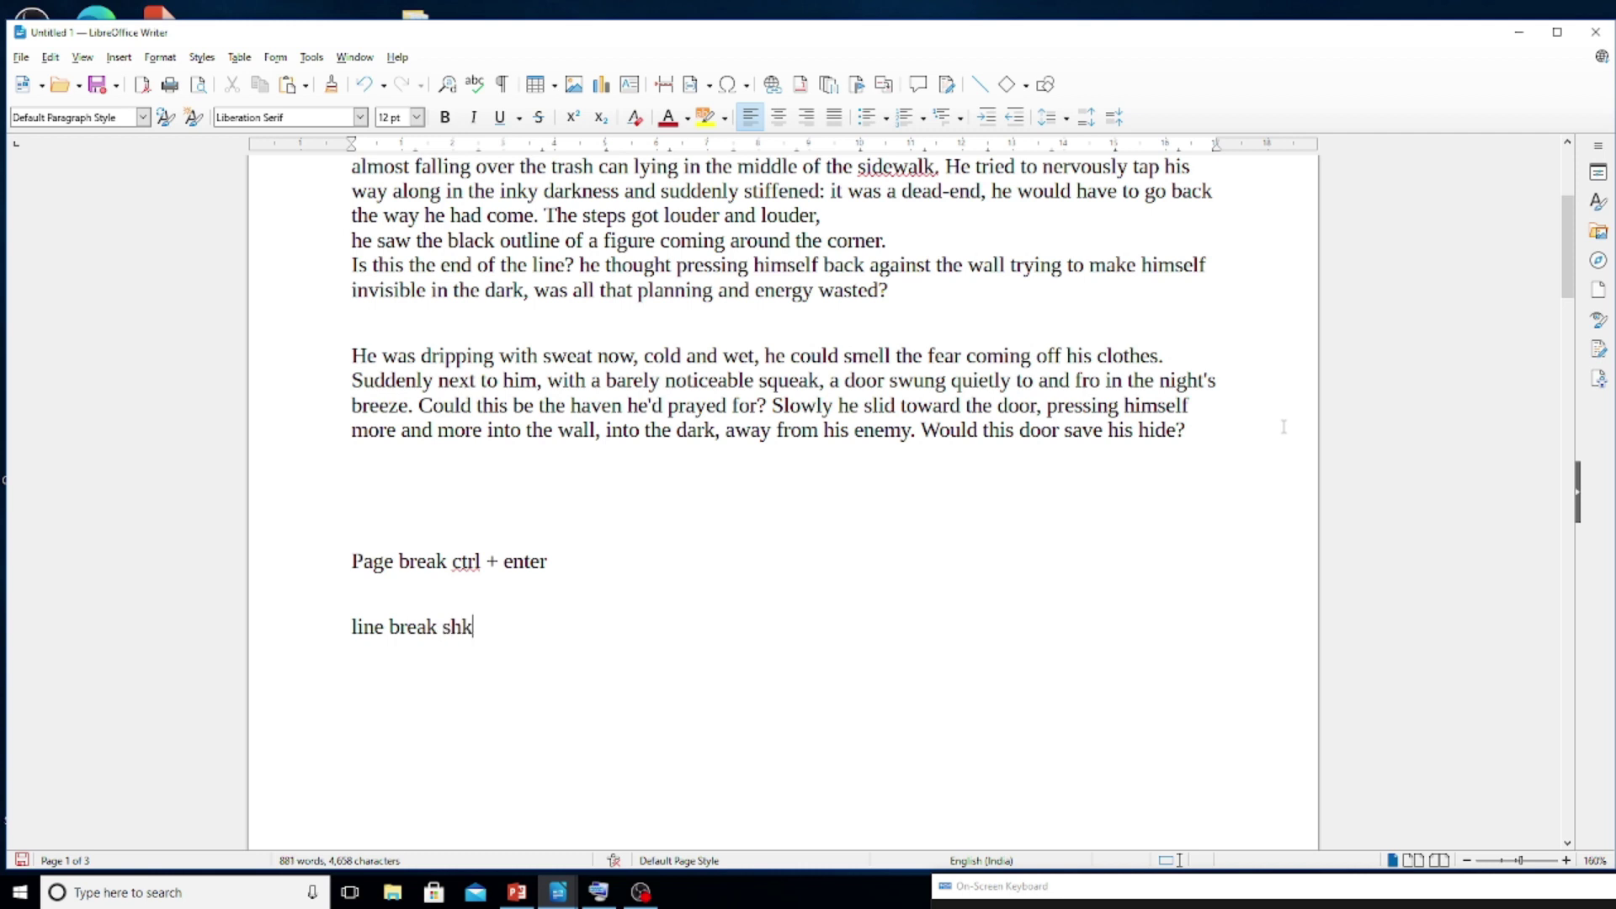
pyautogui.press('BackSpace')
pyautogui.press('BackSpace')
pyautogui.write('ift + enter')
pyautogui.press('Return')
pyautogui.press('Return')
# Add the note "Paragraph enter" and delete all three shortcut notes from the page.
pyautogui.write('Pra')
pyautogui.press('BackSpace')
pyautogui.press('BackSpace')
pyautogui.write('aragr')
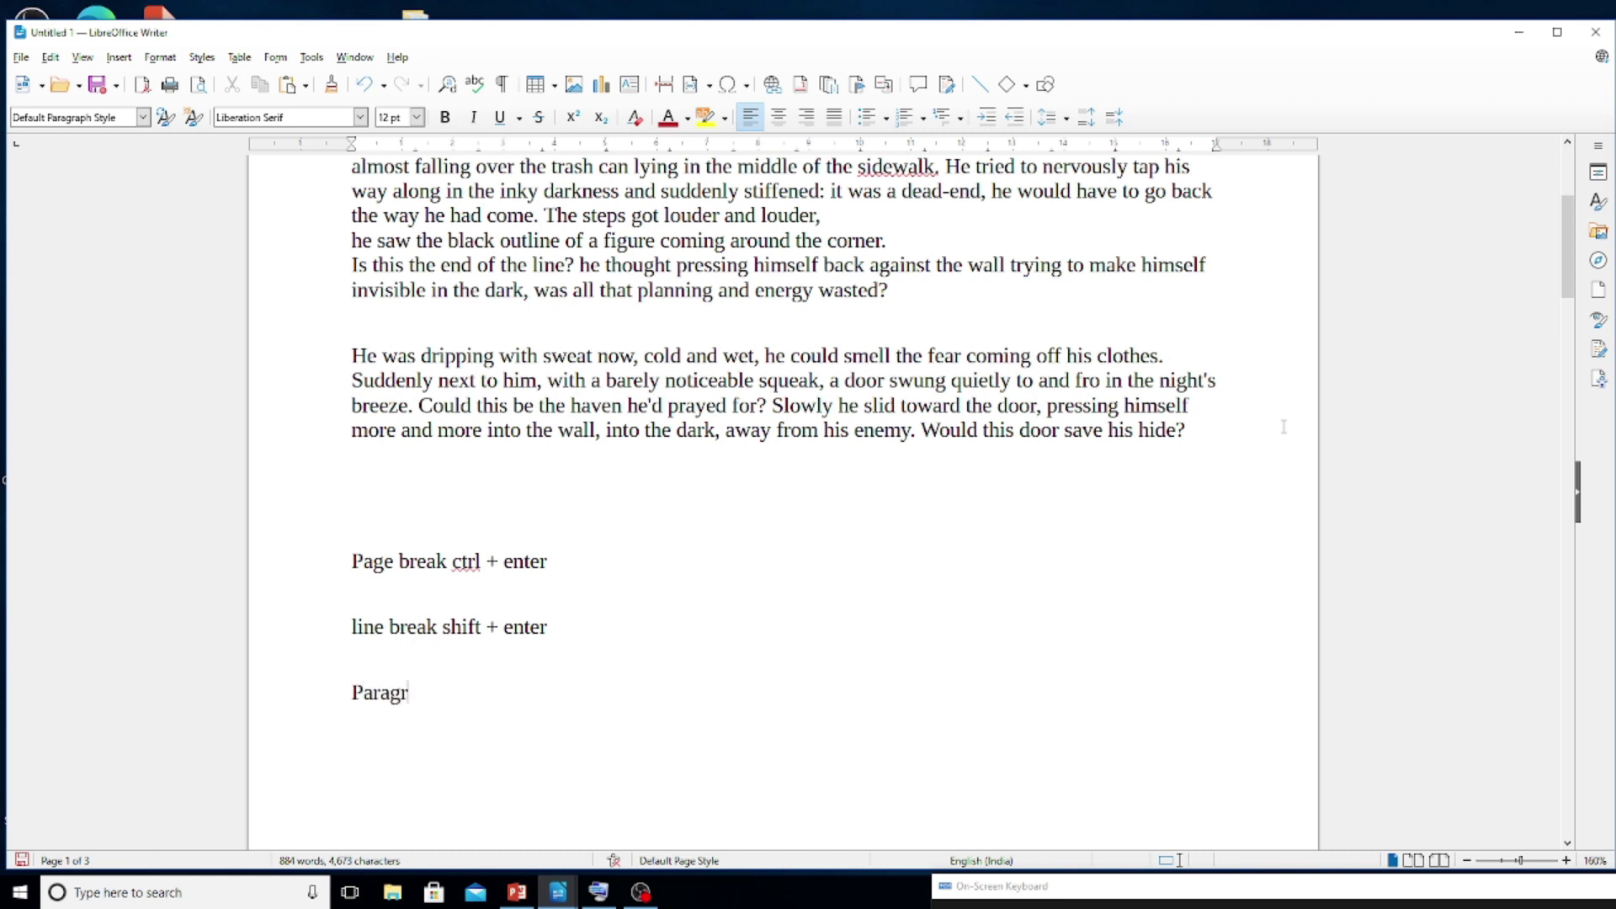
pyautogui.write('aph enter')
pyautogui.moveTo(332, 560); pyautogui.dragTo(506, 683)
pyautogui.press('Delete')
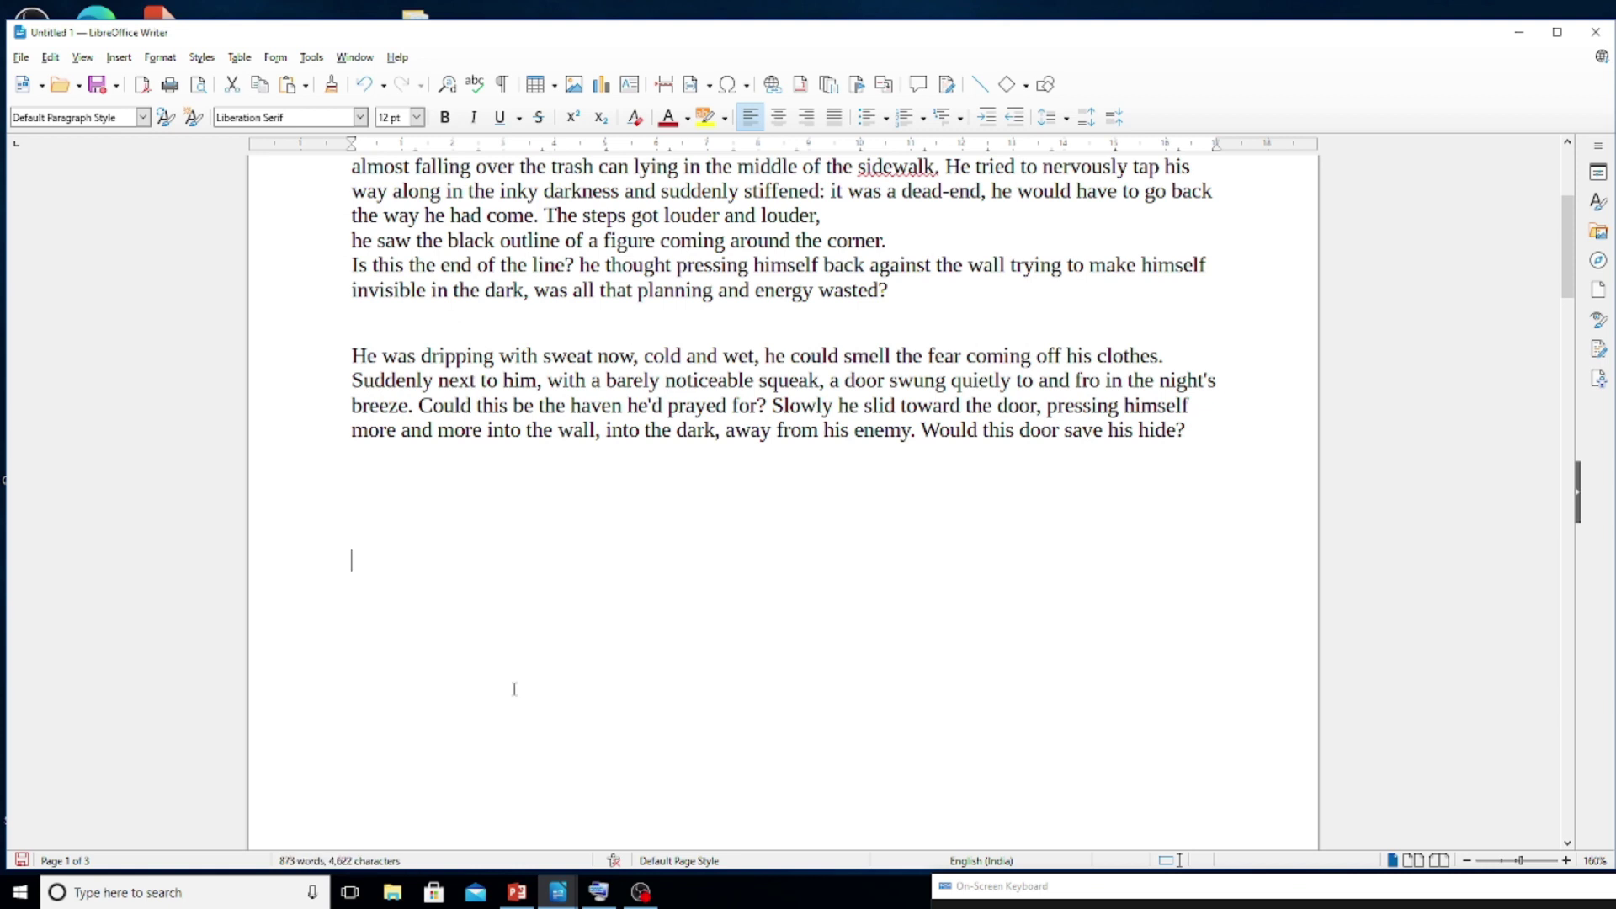
pyautogui.click(119, 57)
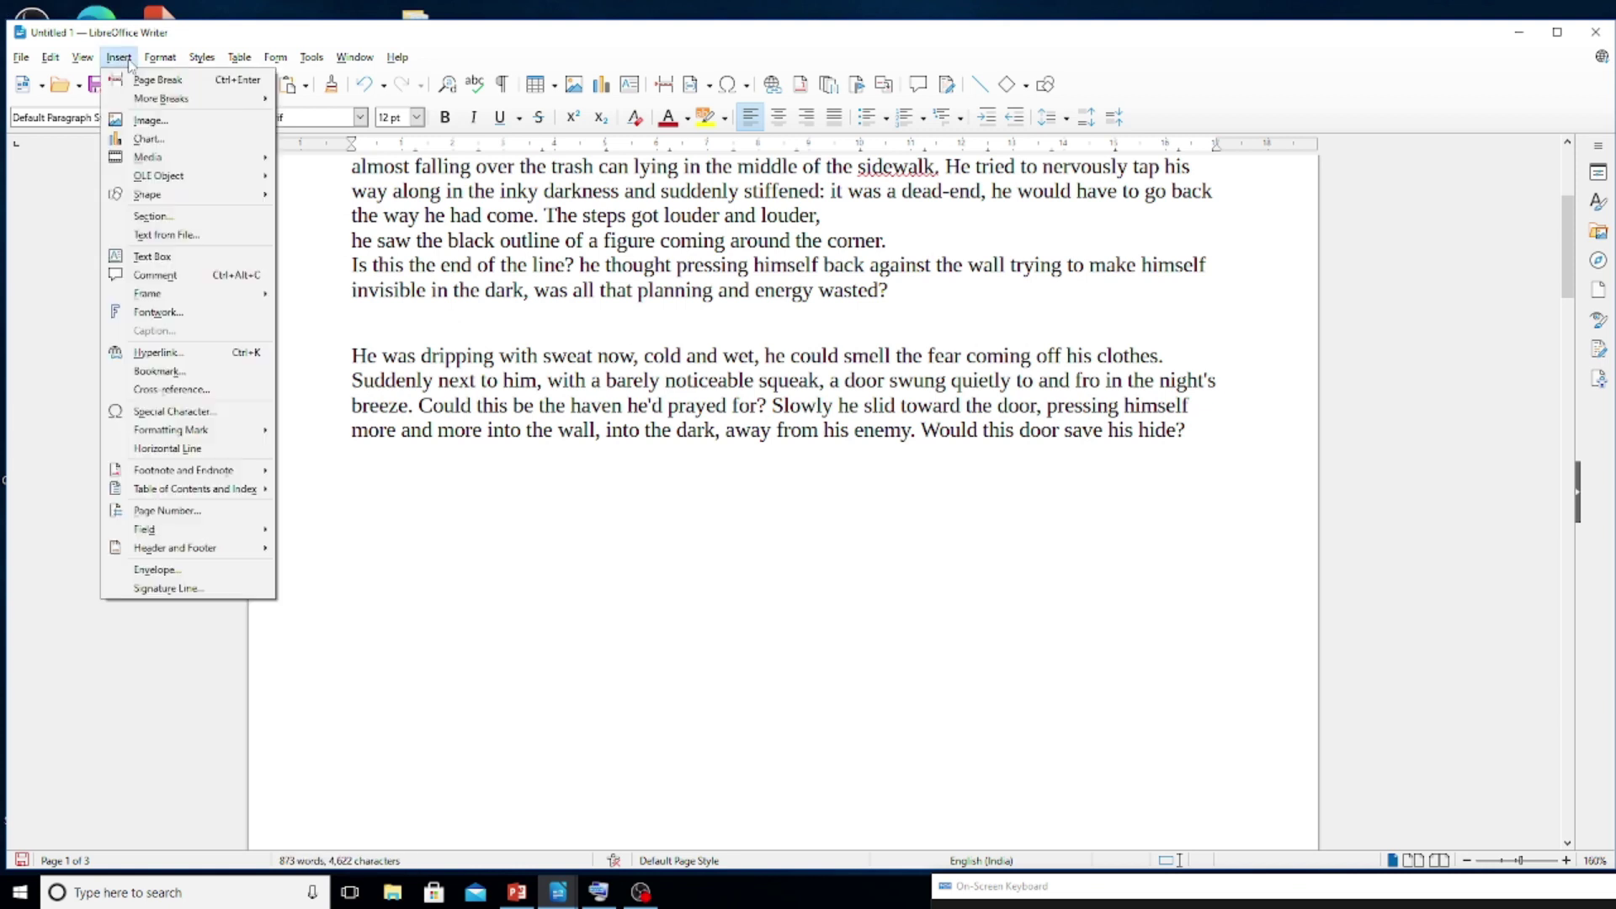
pyautogui.moveTo(140, 99)
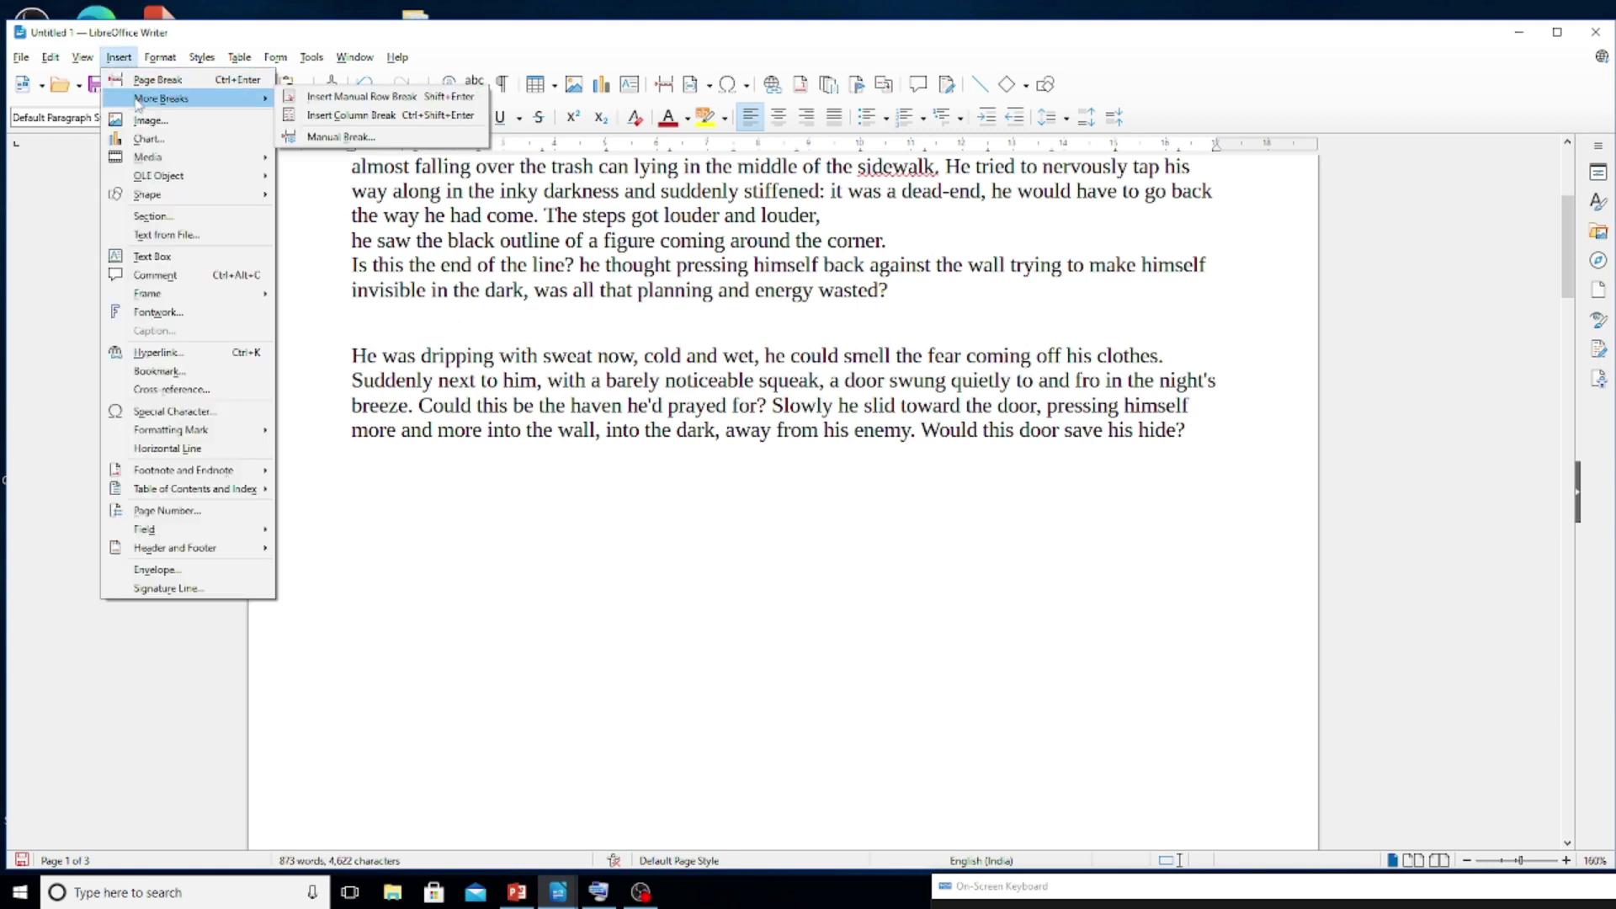
pyautogui.click(331, 115)
pyautogui.scroll(4, 600, 360)
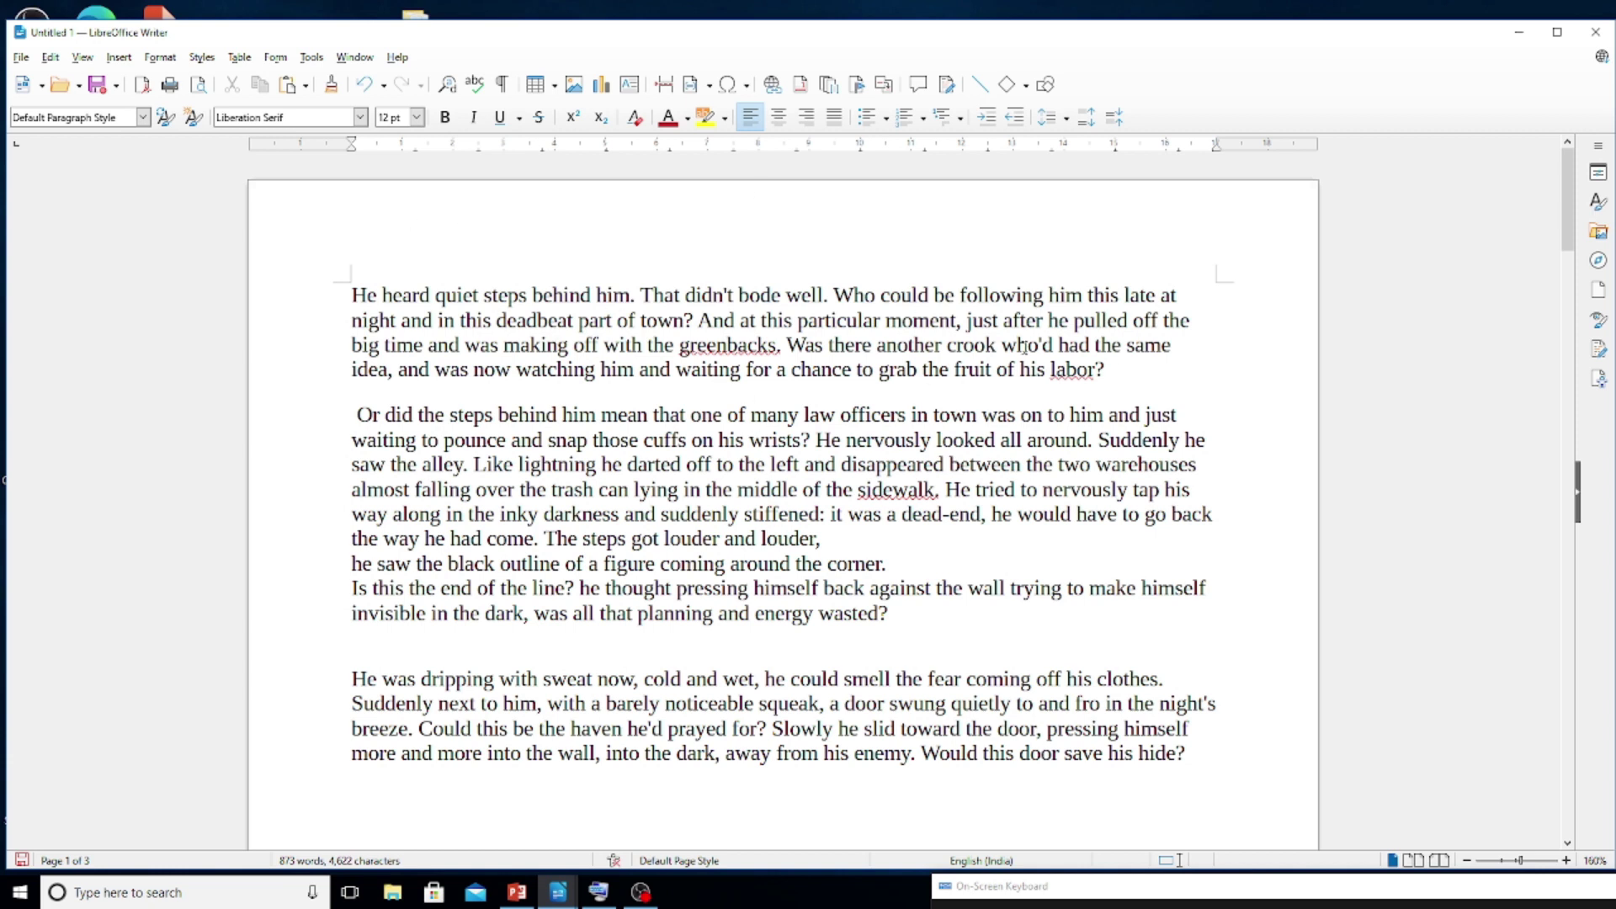
pyautogui.moveTo(352, 295); pyautogui.dragTo(1221, 754)
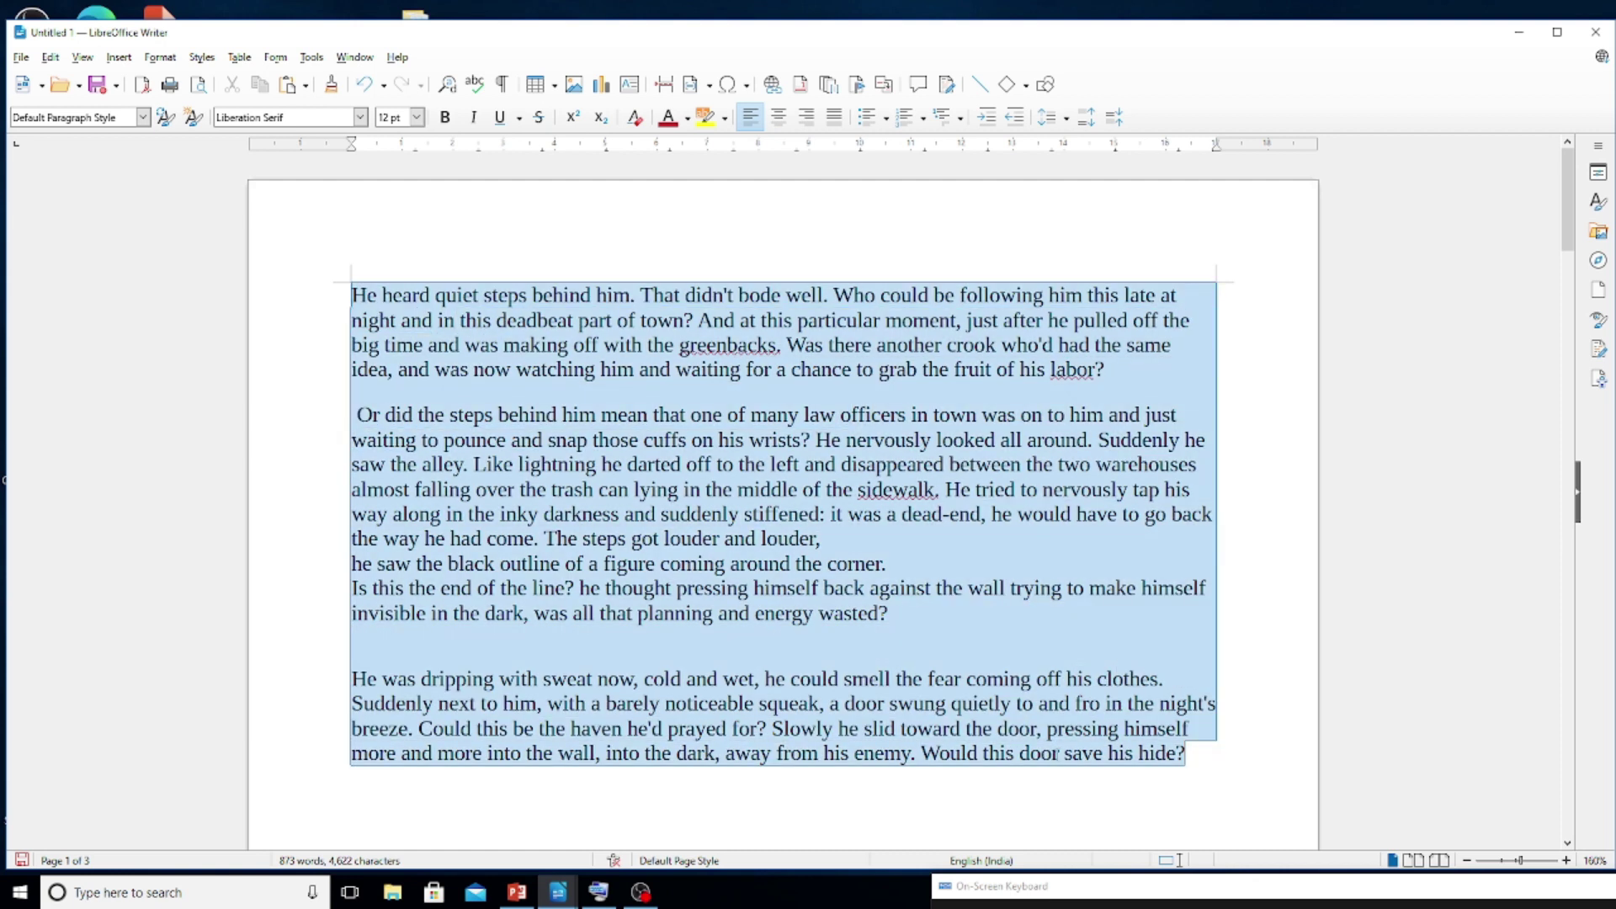
# Split the page 3 text into three paragraphs separated by blank lines, after "looked all around." and "end of the line?".
pyautogui.scroll(-15, 715, 439)
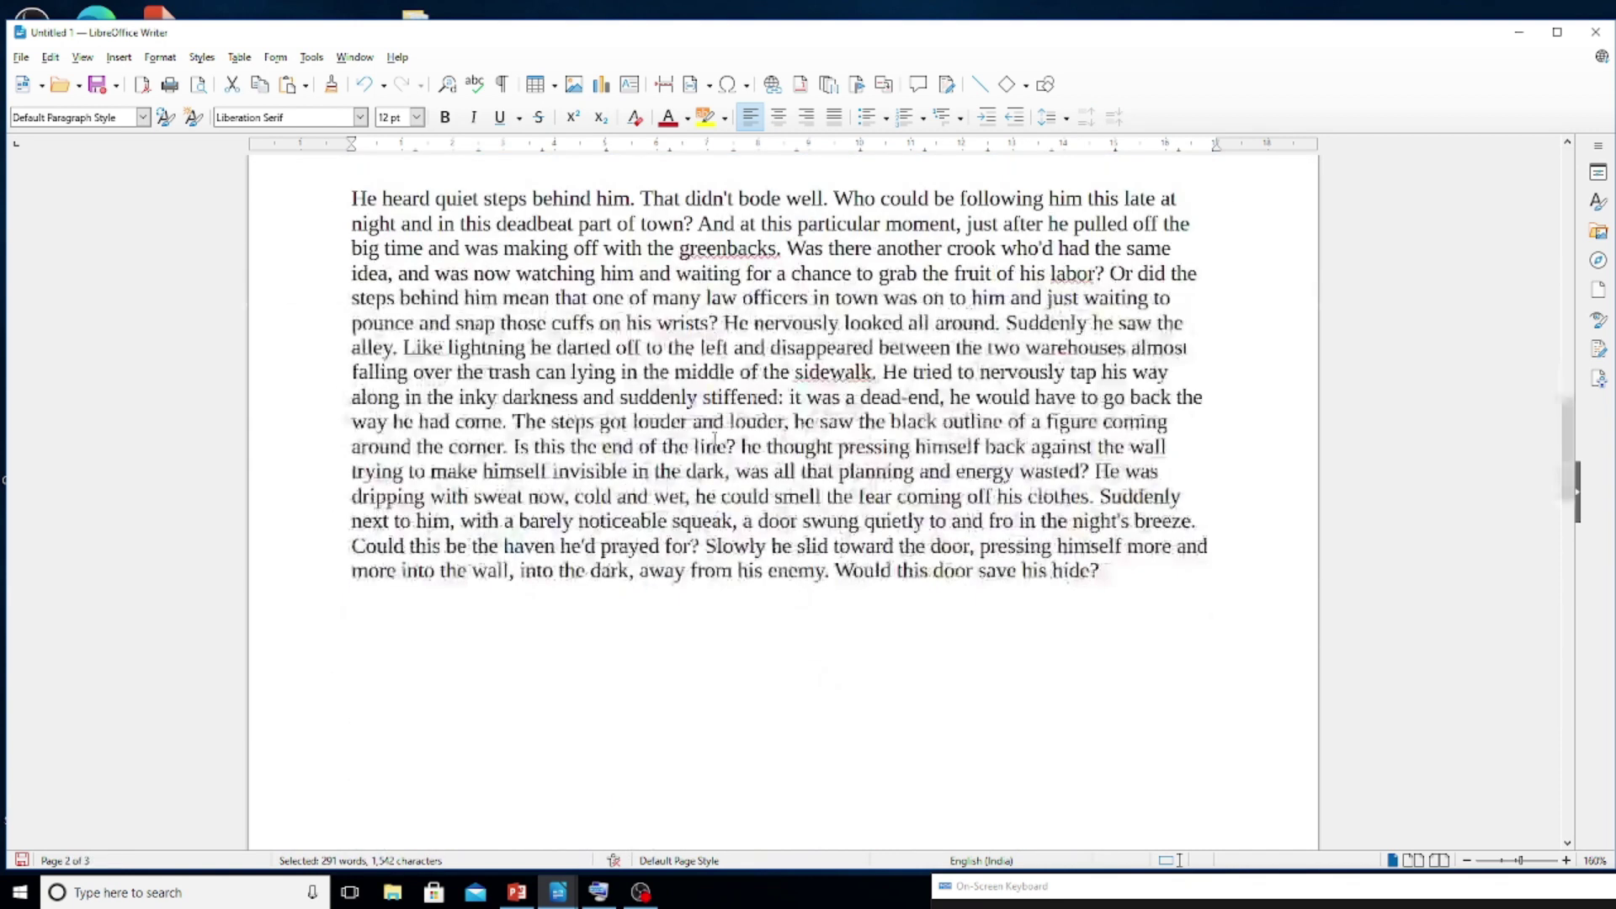
pyautogui.scroll(-15, 1065, 469)
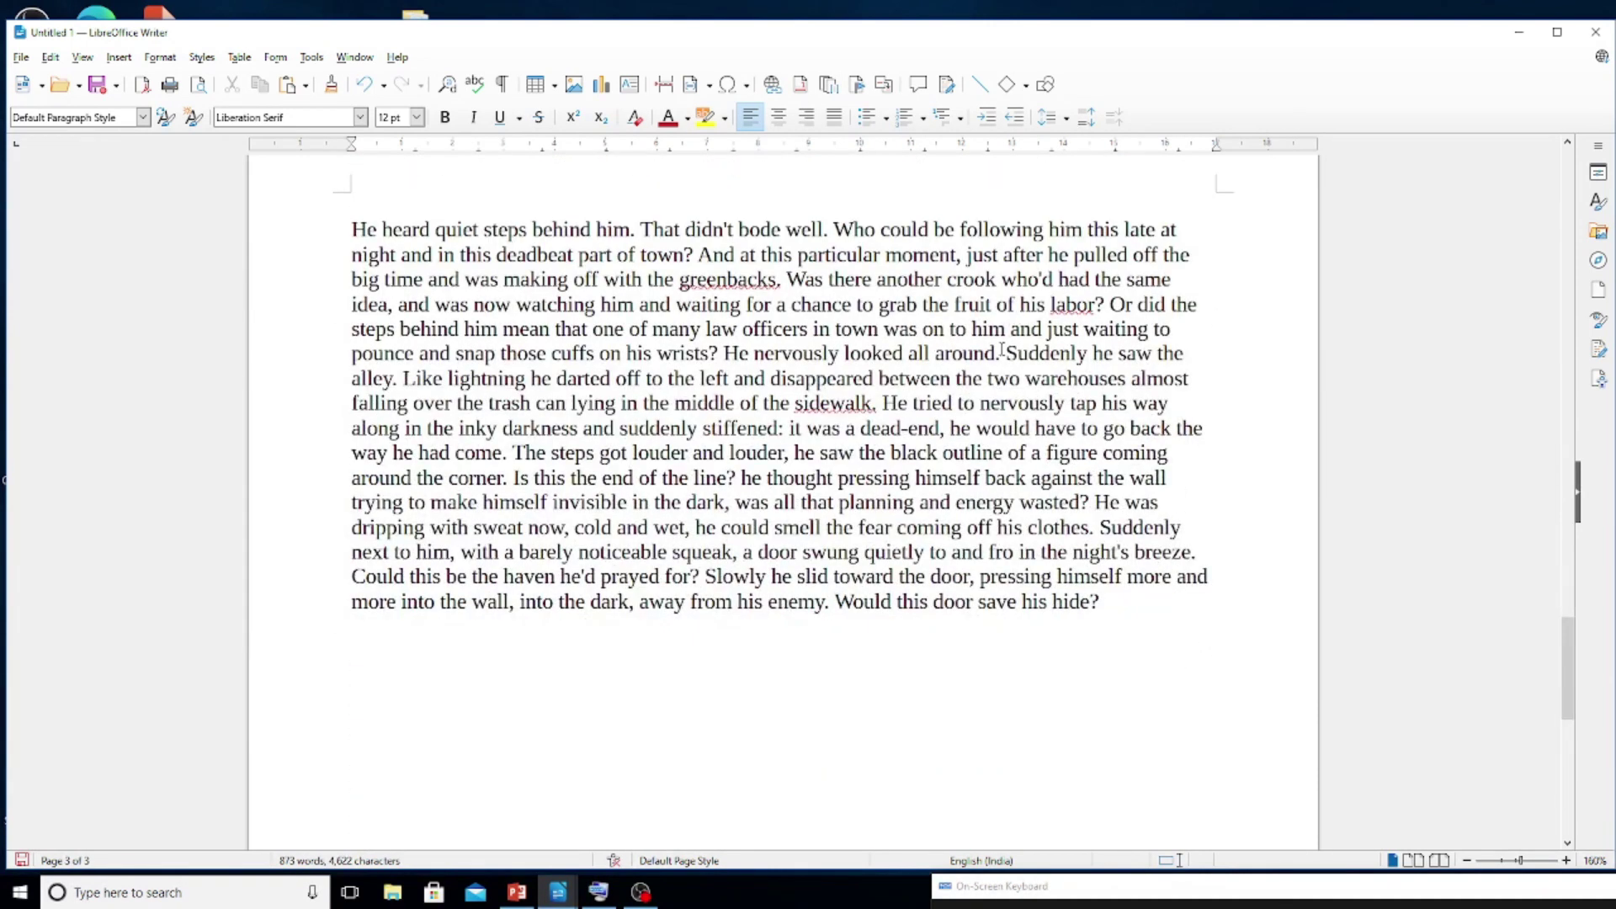
pyautogui.click(1007, 353)
pyautogui.press('Return')
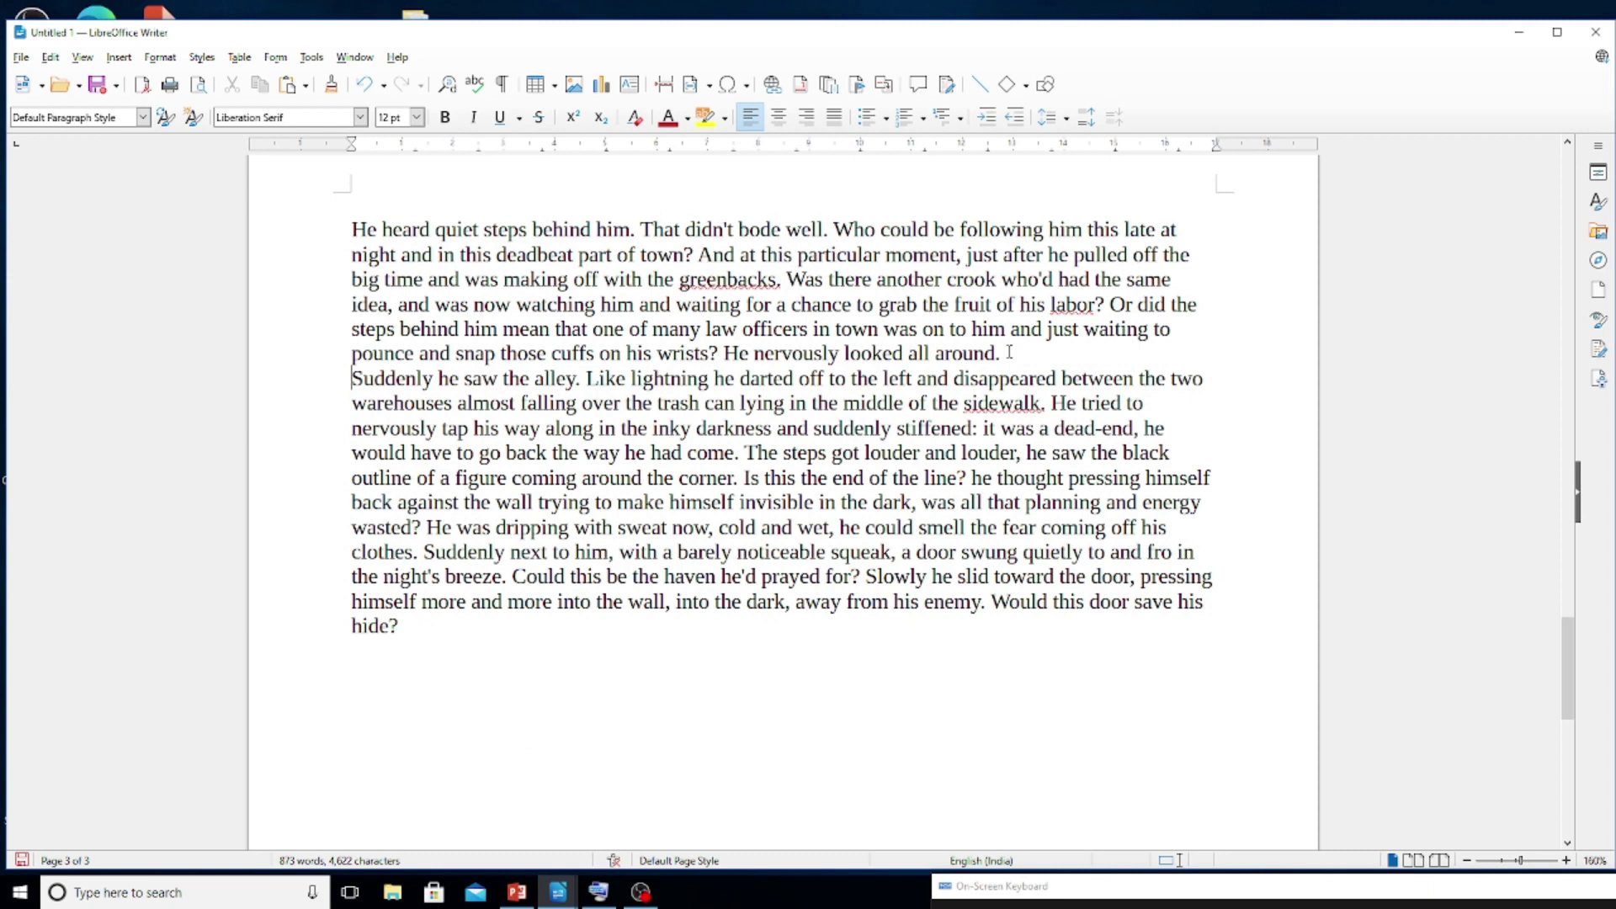
pyautogui.press('Return')
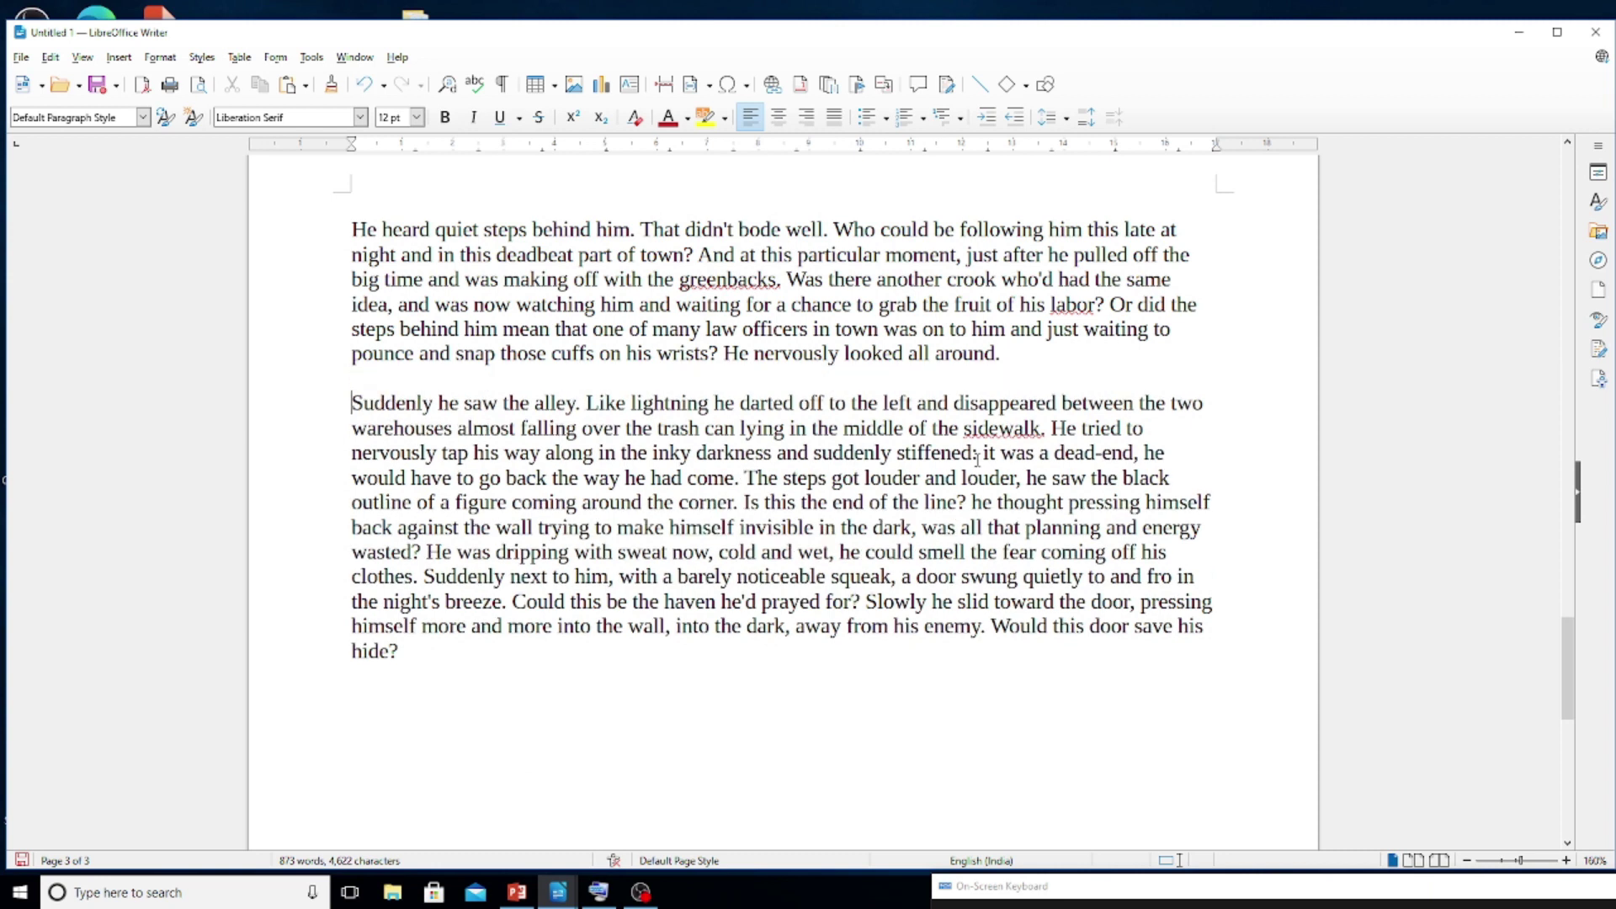
pyautogui.click(972, 504)
pyautogui.press('Return')
pyautogui.press('Return')
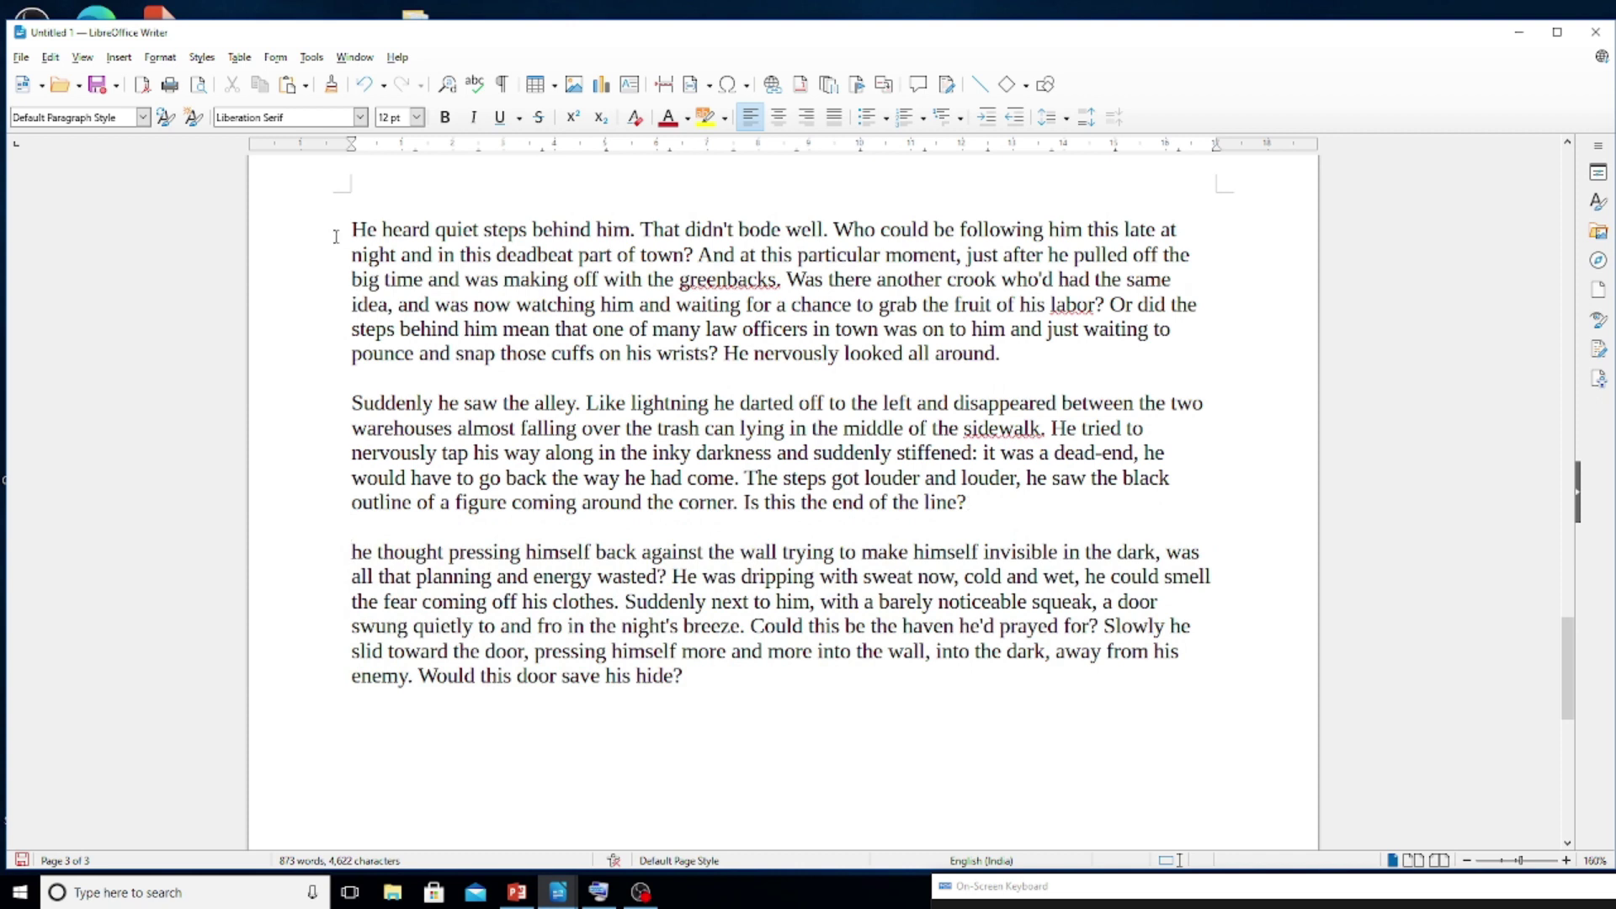
# Select the three paragraphs on page 3 and open the column settings for them.
pyautogui.hotkey('ctrl', 'a')
pyautogui.click(707, 601)
pyautogui.moveTo(364, 229); pyautogui.dragTo(675, 716)
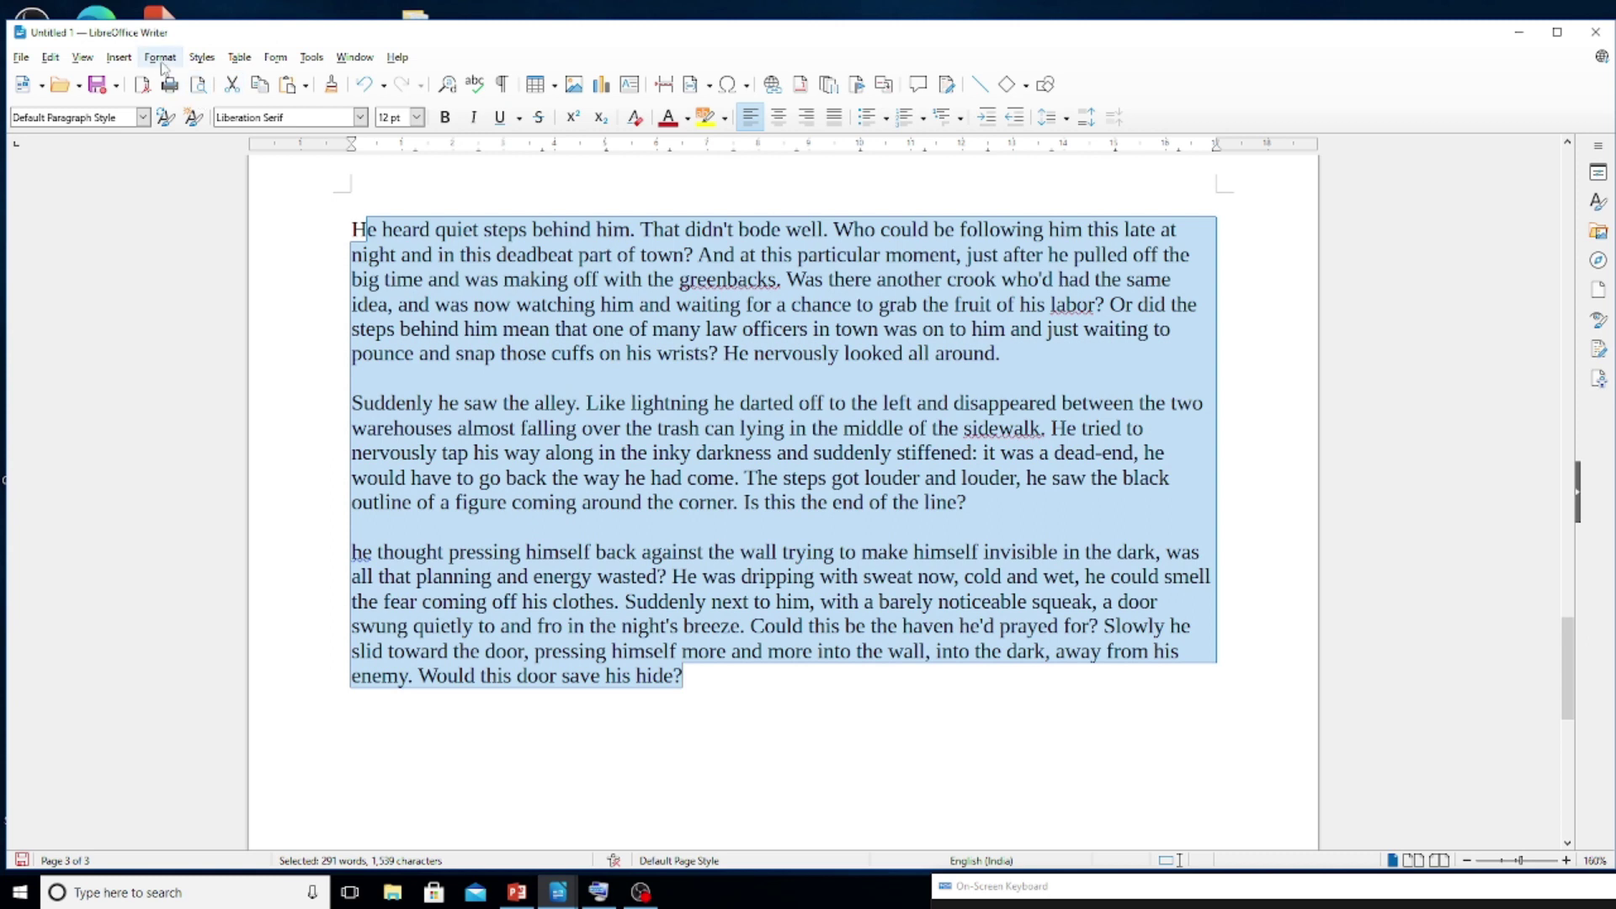
pyautogui.click(118, 58)
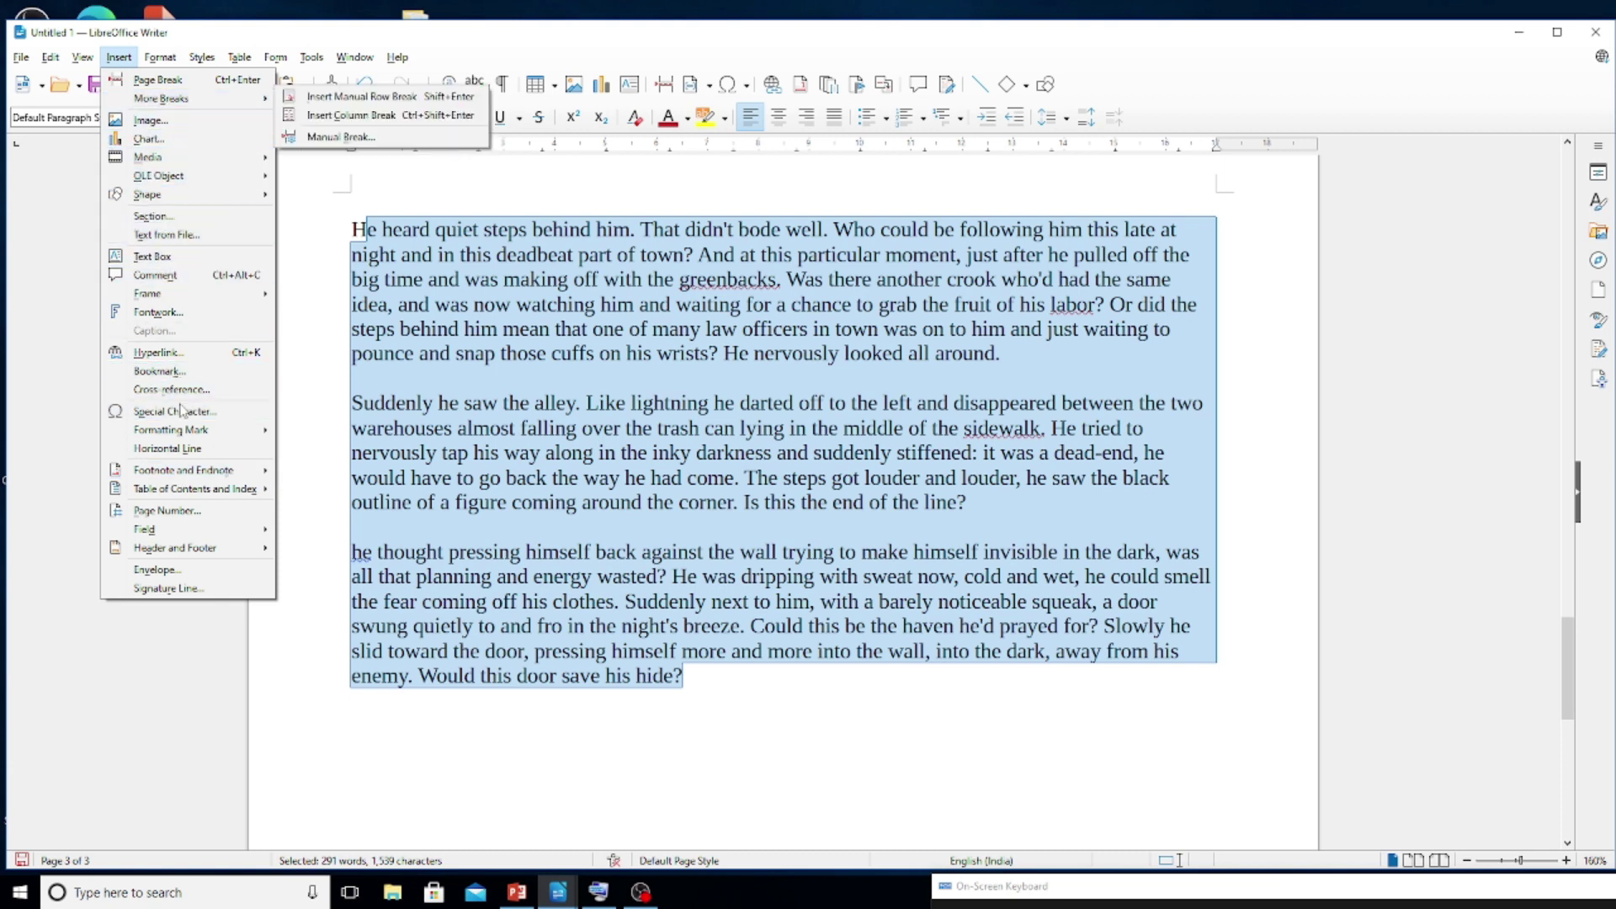
pyautogui.moveTo(157, 67)
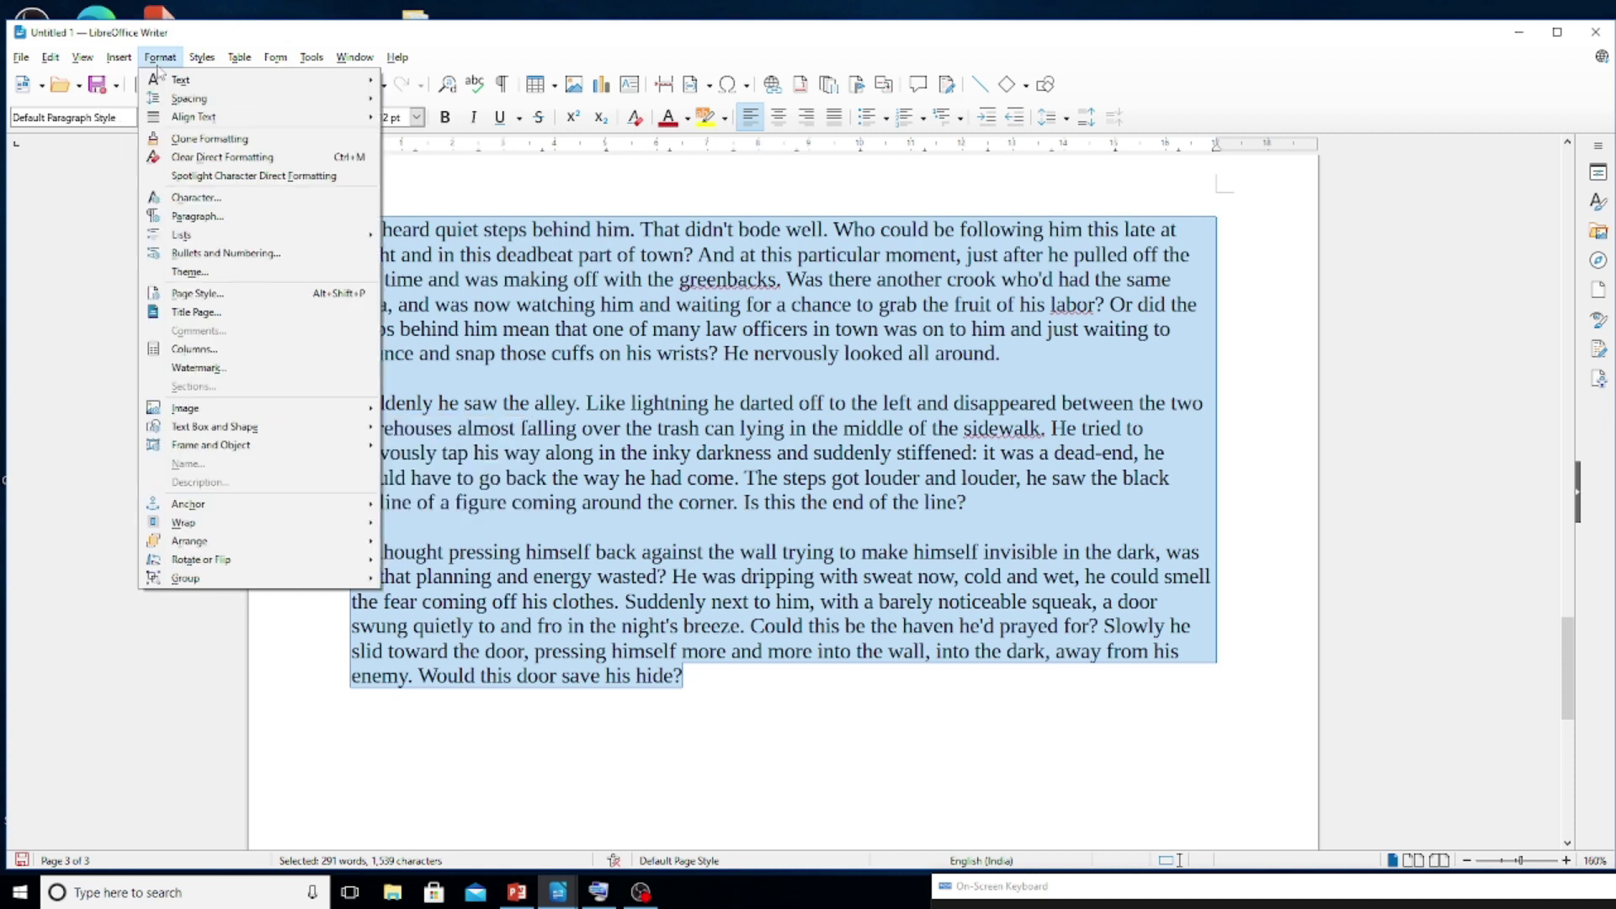
pyautogui.click(186, 352)
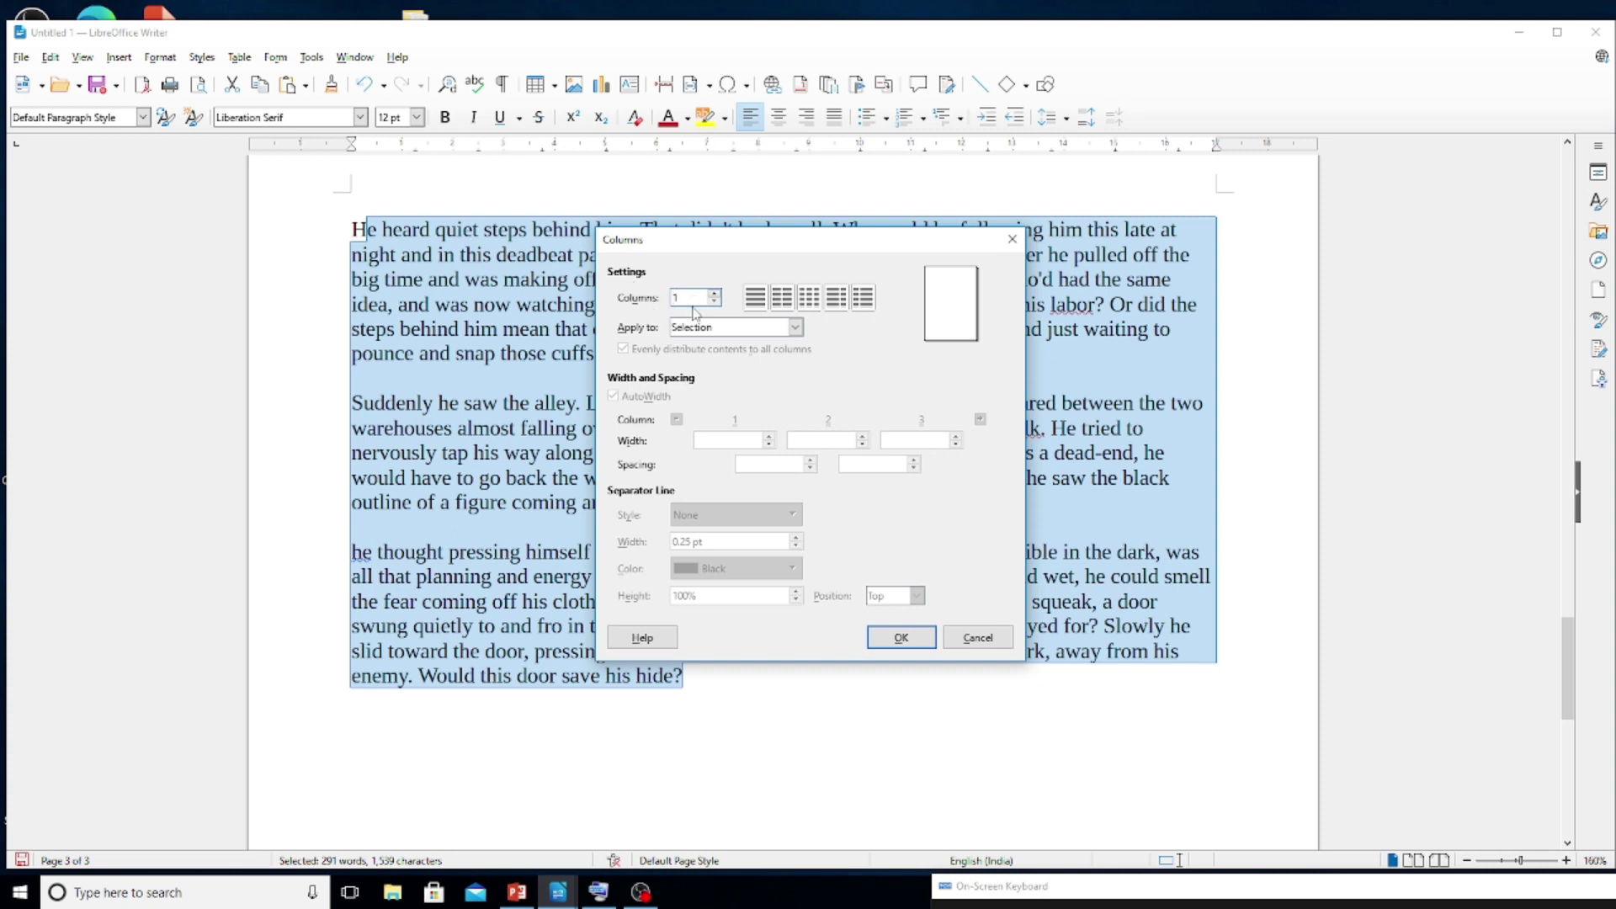
# Try the column presets, apply the two-column layout with 5.67 cm and 10.83 cm widths to the selection, and undo it.
pyautogui.click(776, 301)
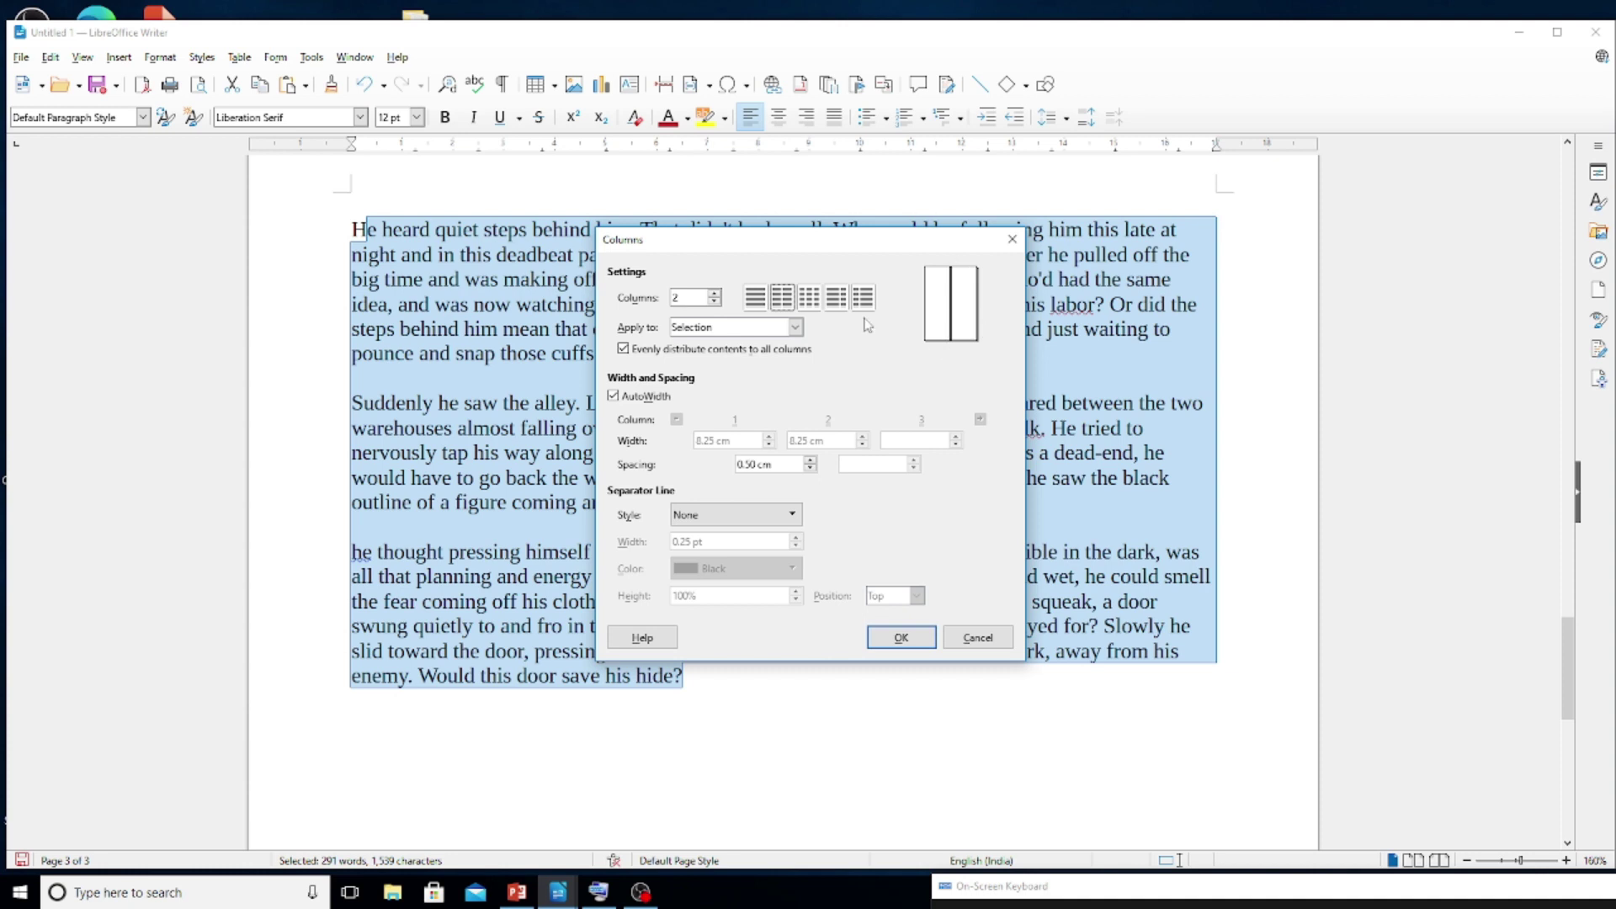
pyautogui.click(807, 299)
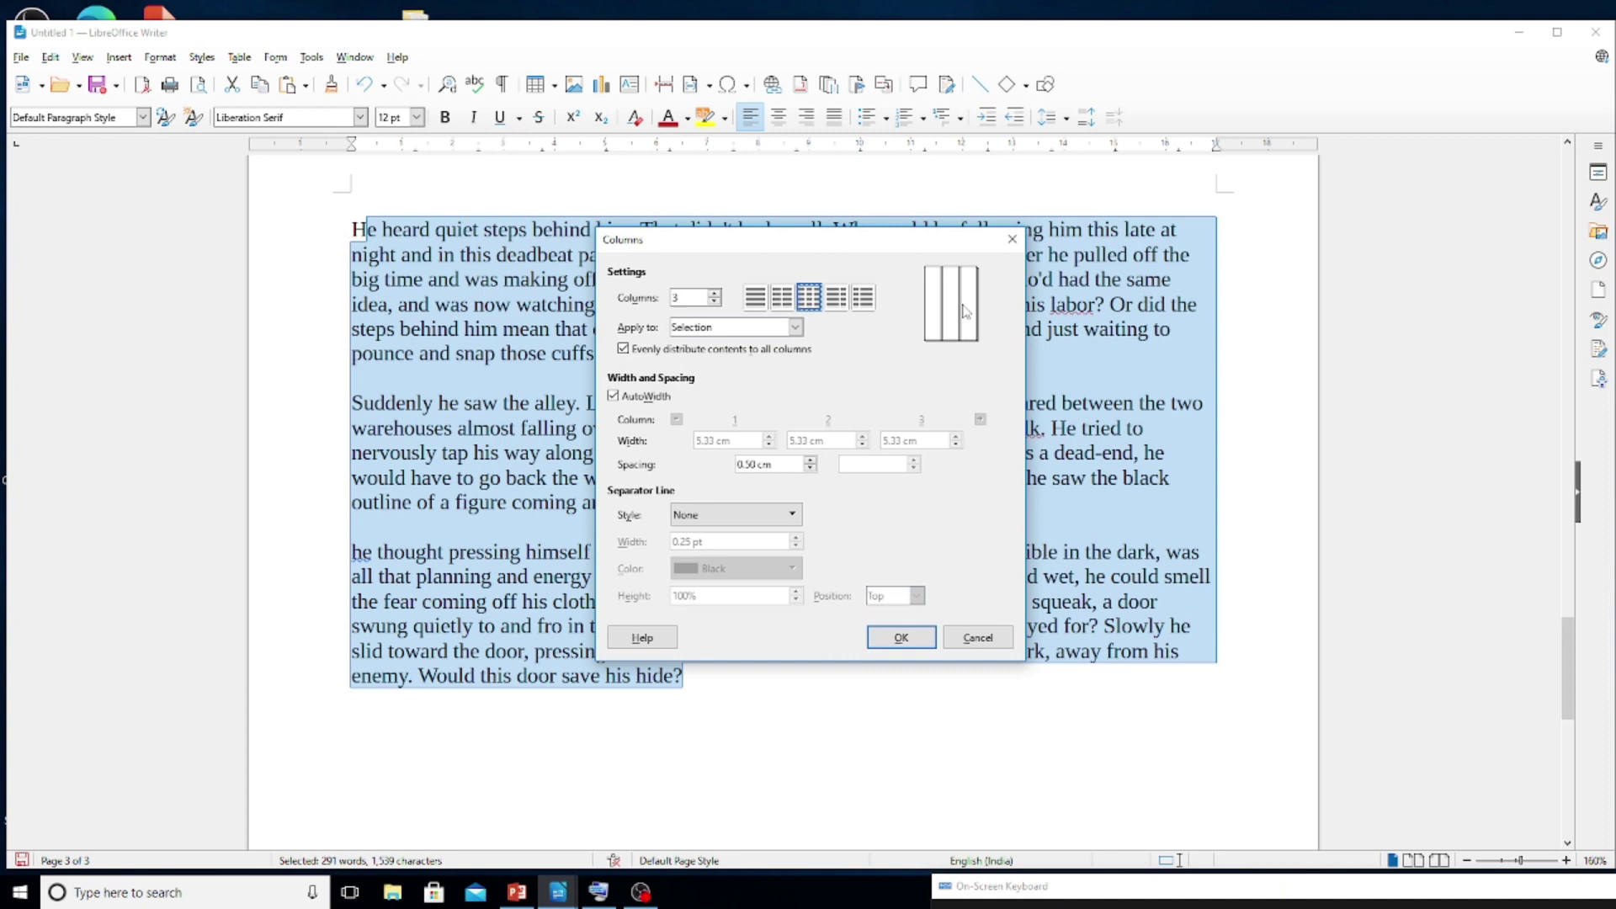
pyautogui.click(840, 301)
pyautogui.click(865, 299)
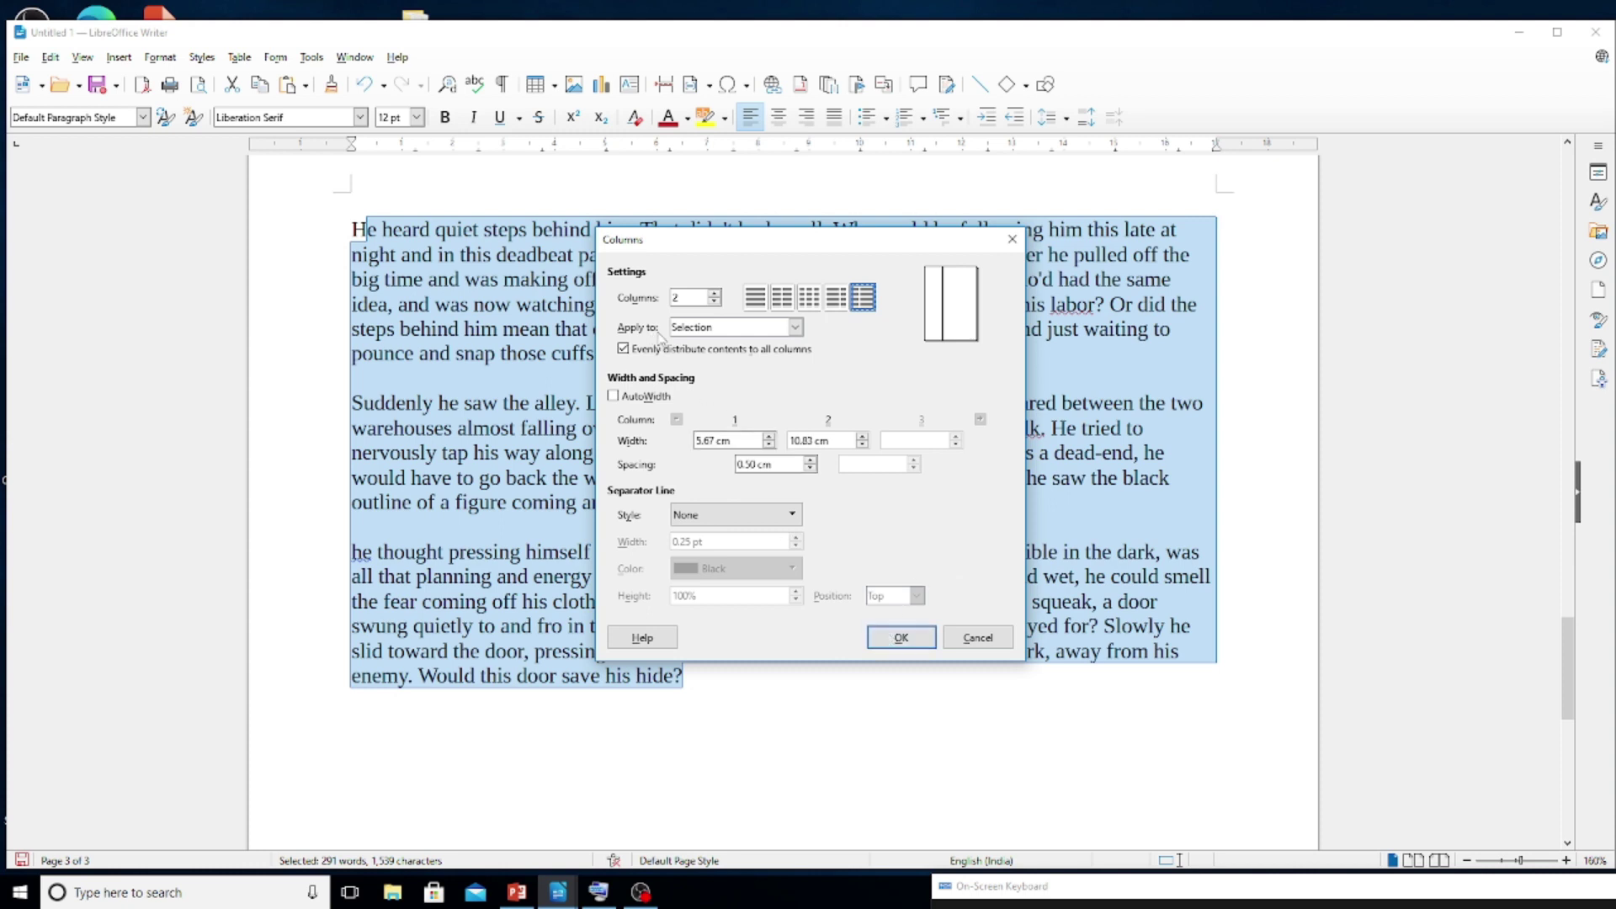
pyautogui.click(785, 336)
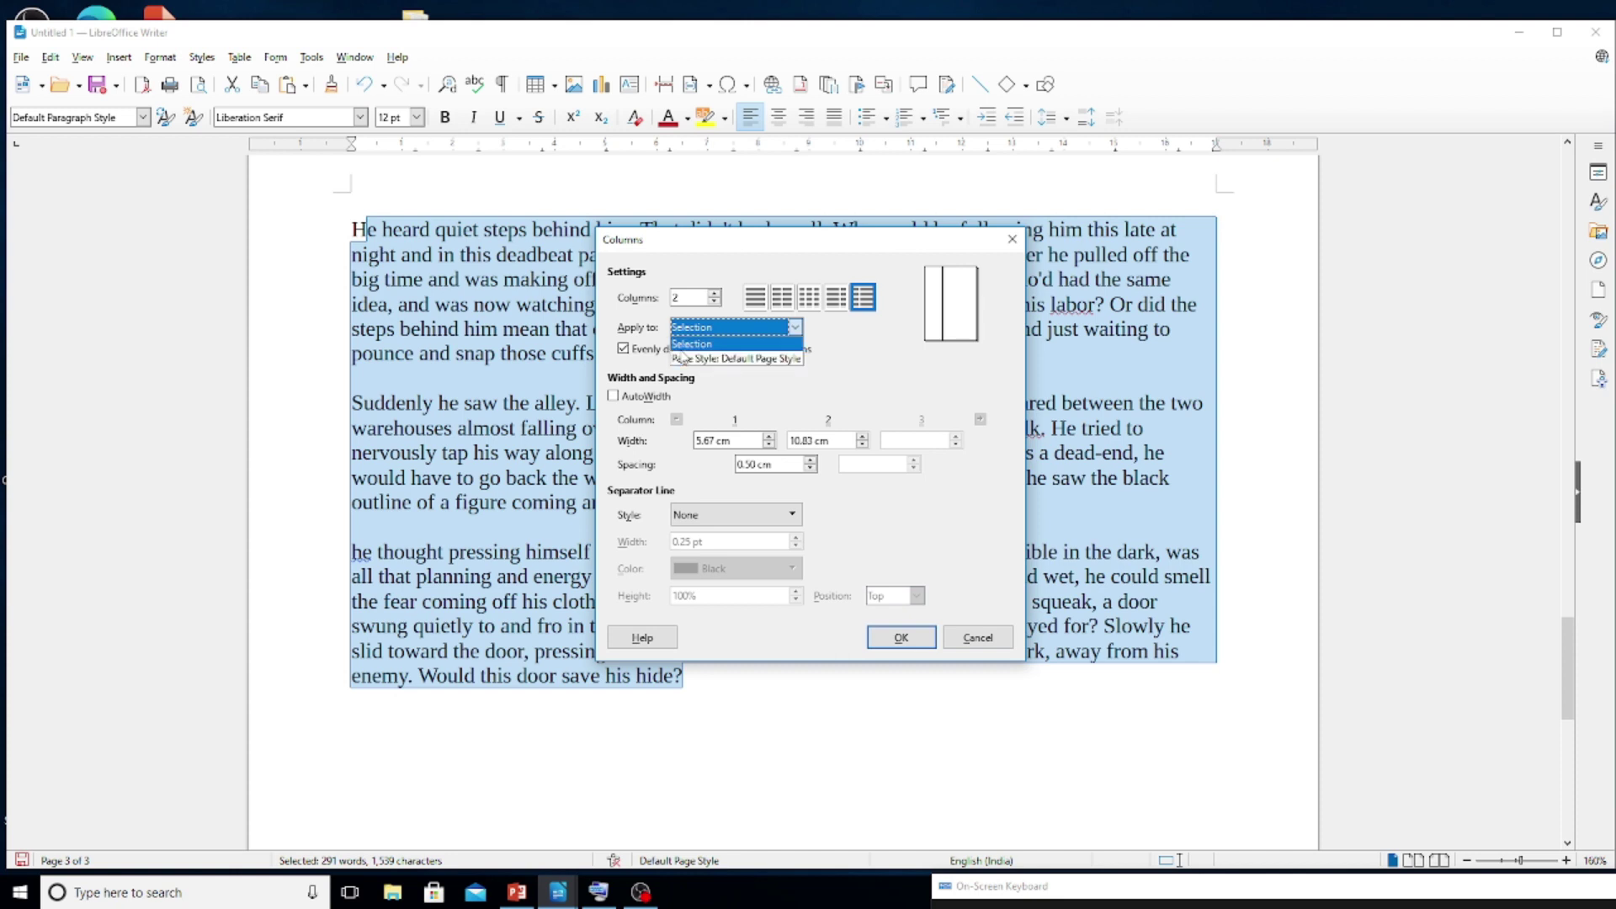
pyautogui.click(684, 345)
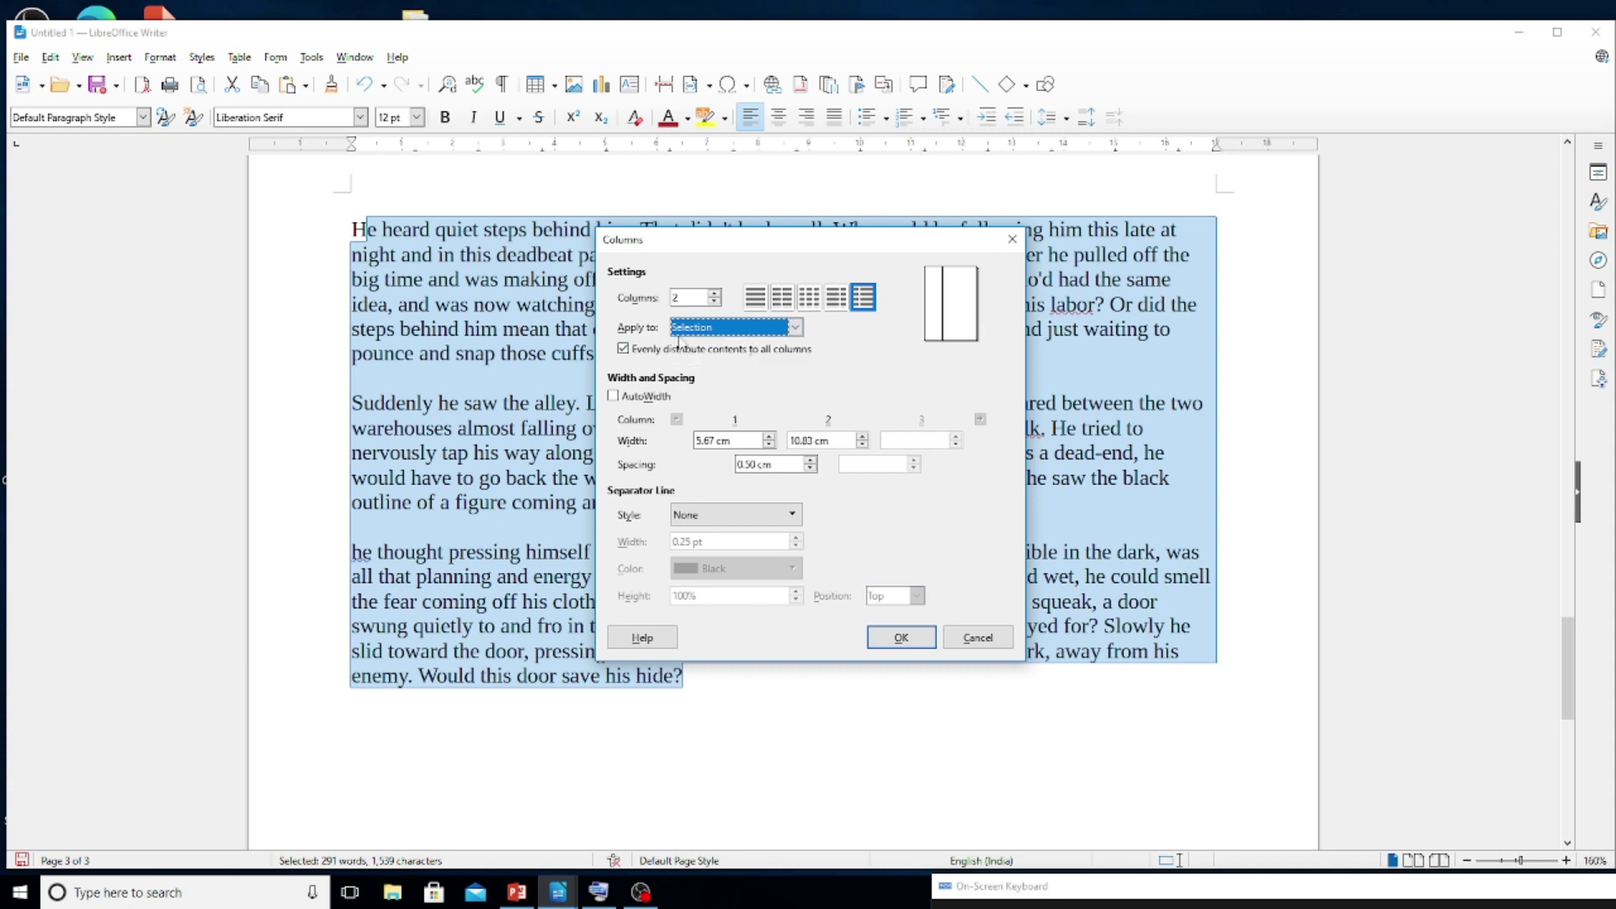
pyautogui.click(897, 641)
pyautogui.click(897, 640)
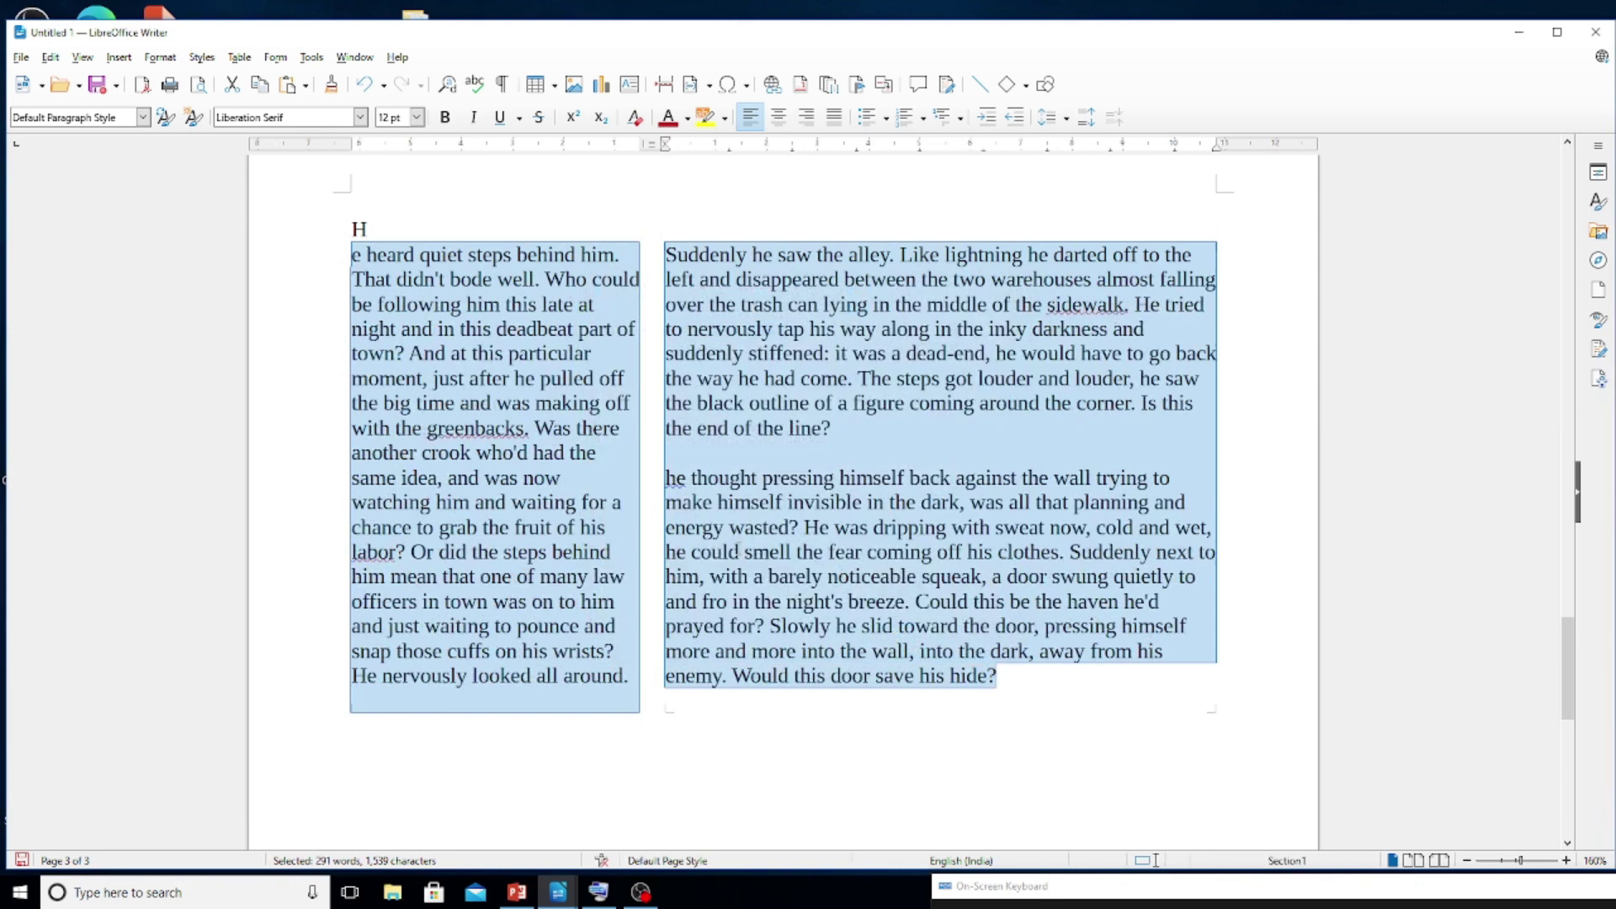
pyautogui.hotkey('ctrl', 'z')
# Select the three paragraphs on page 3, try the column presets, and give the selection two columns of equal 8.25 cm width.
pyautogui.moveTo(349, 227); pyautogui.dragTo(831, 682)
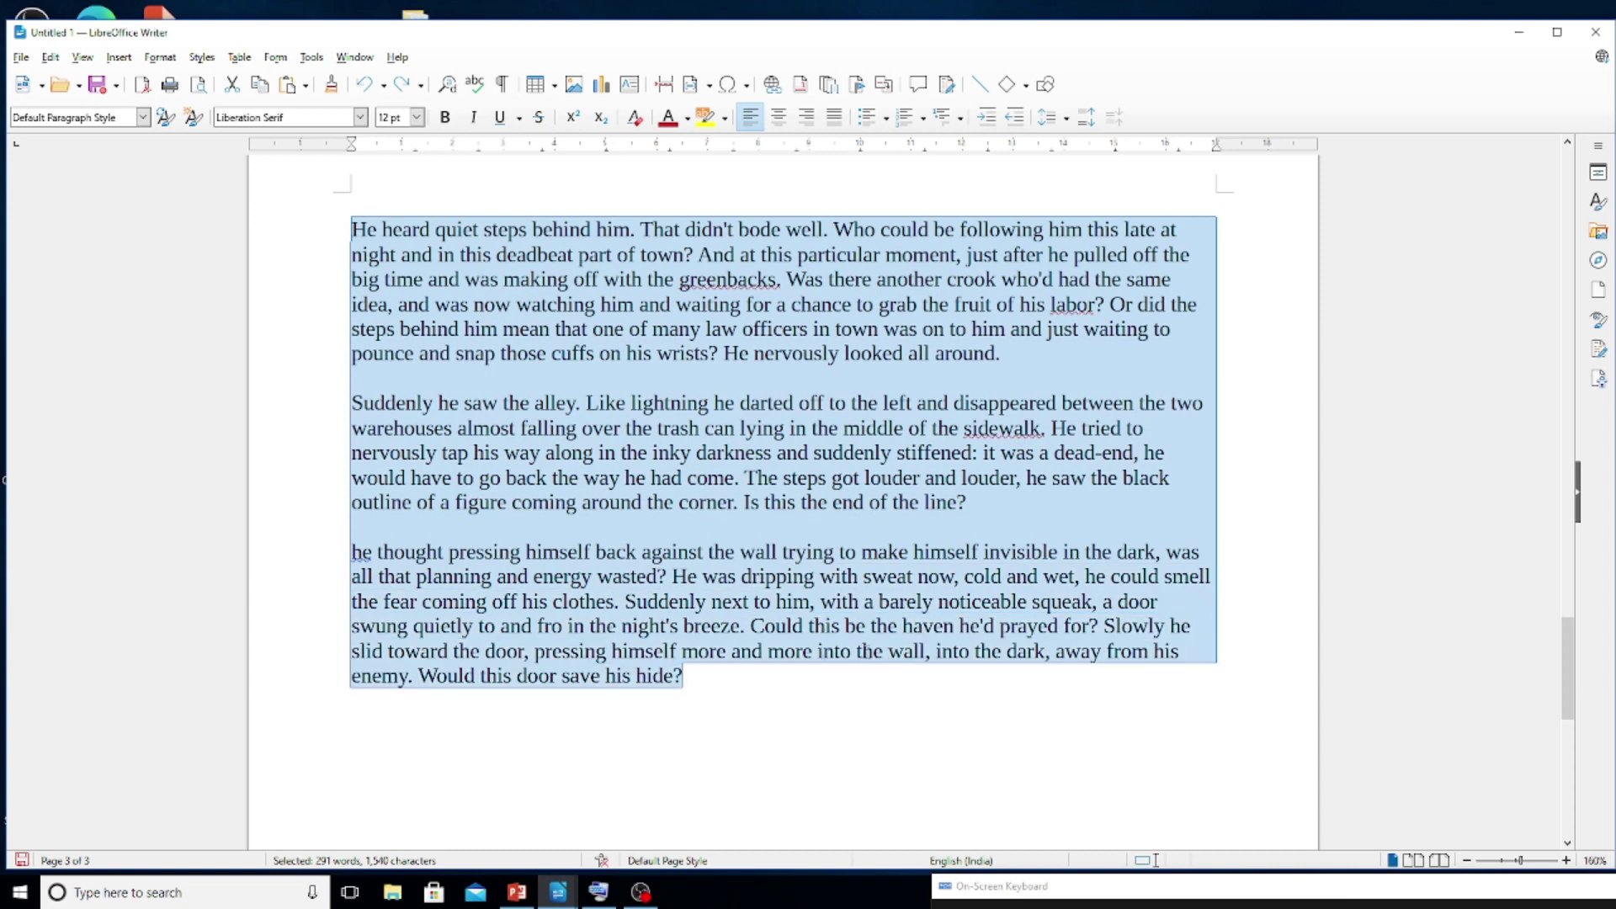
pyautogui.click(159, 57)
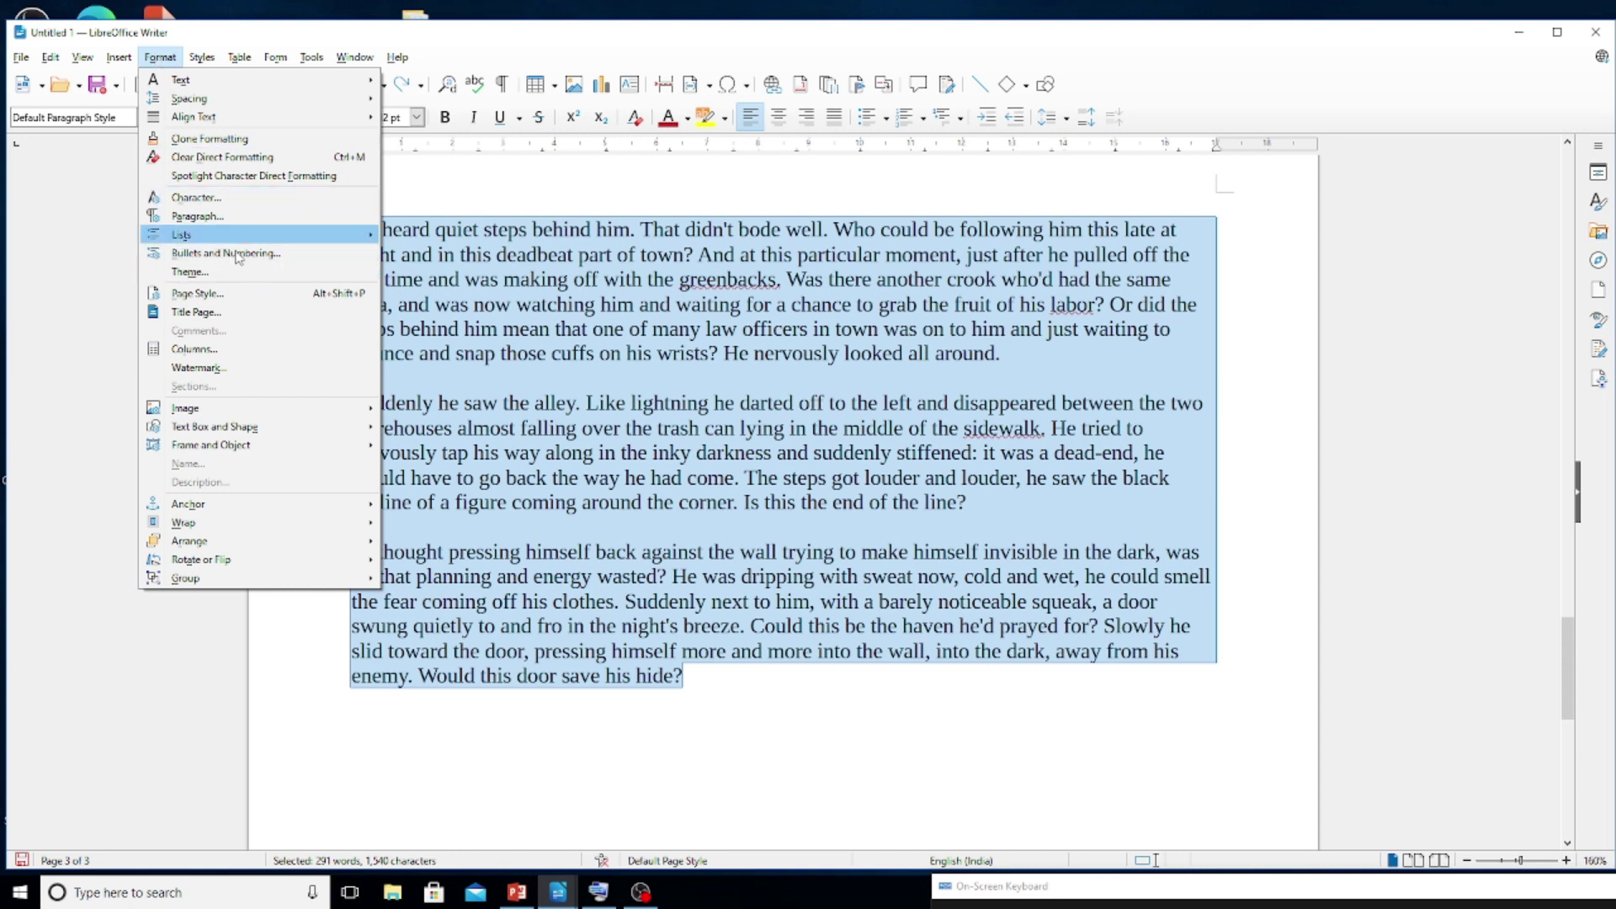
pyautogui.click(229, 349)
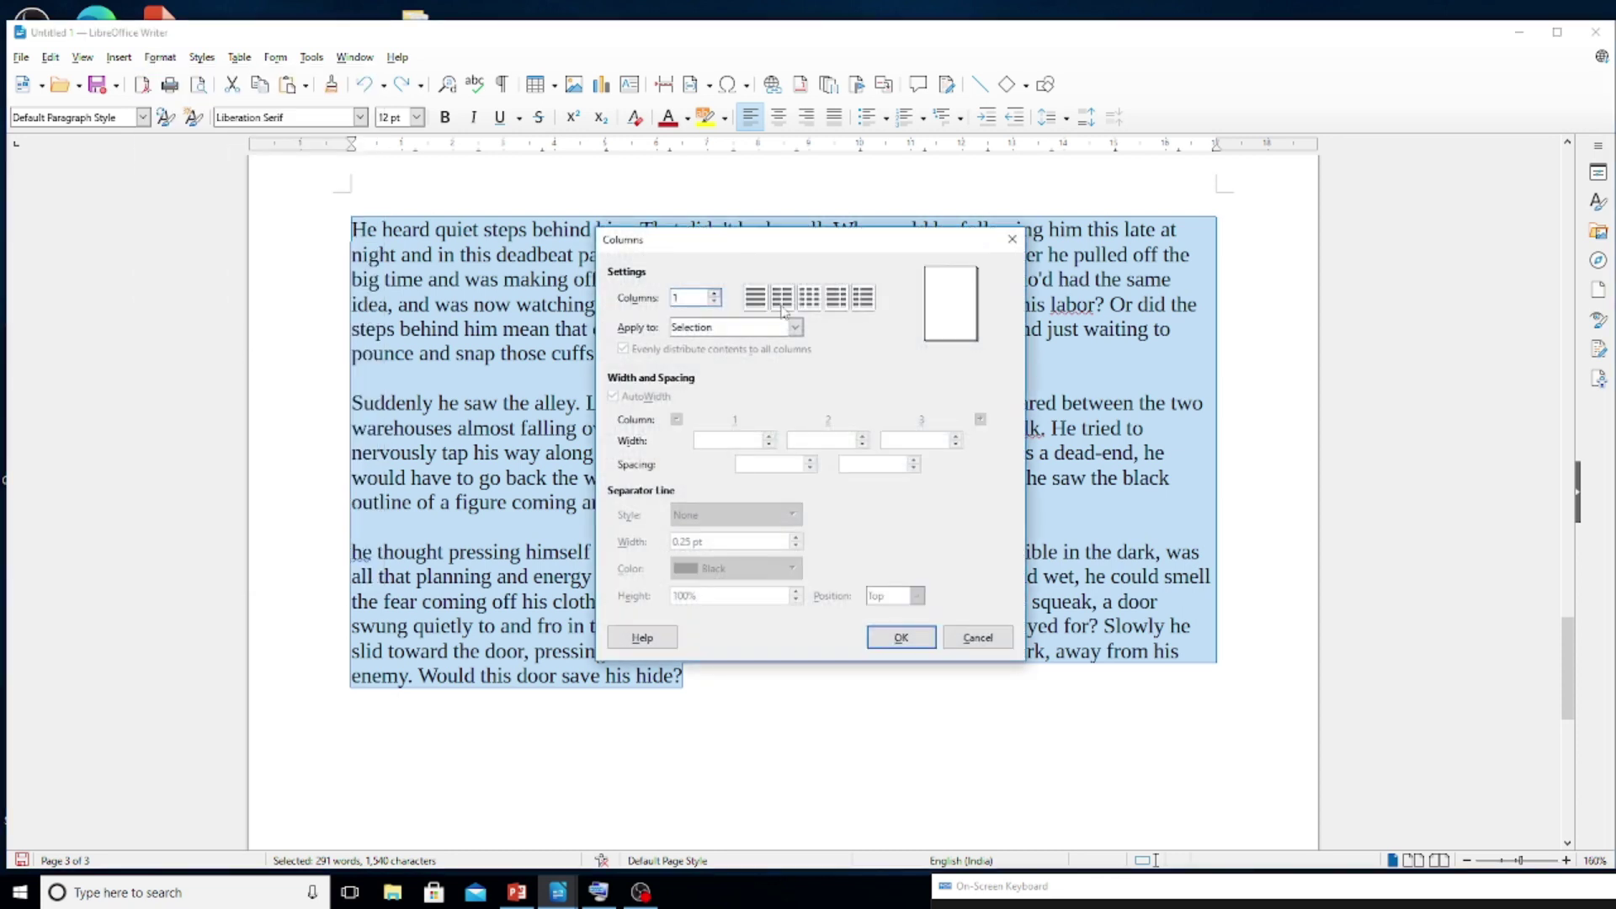
pyautogui.click(809, 296)
pyautogui.click(836, 296)
pyautogui.click(863, 297)
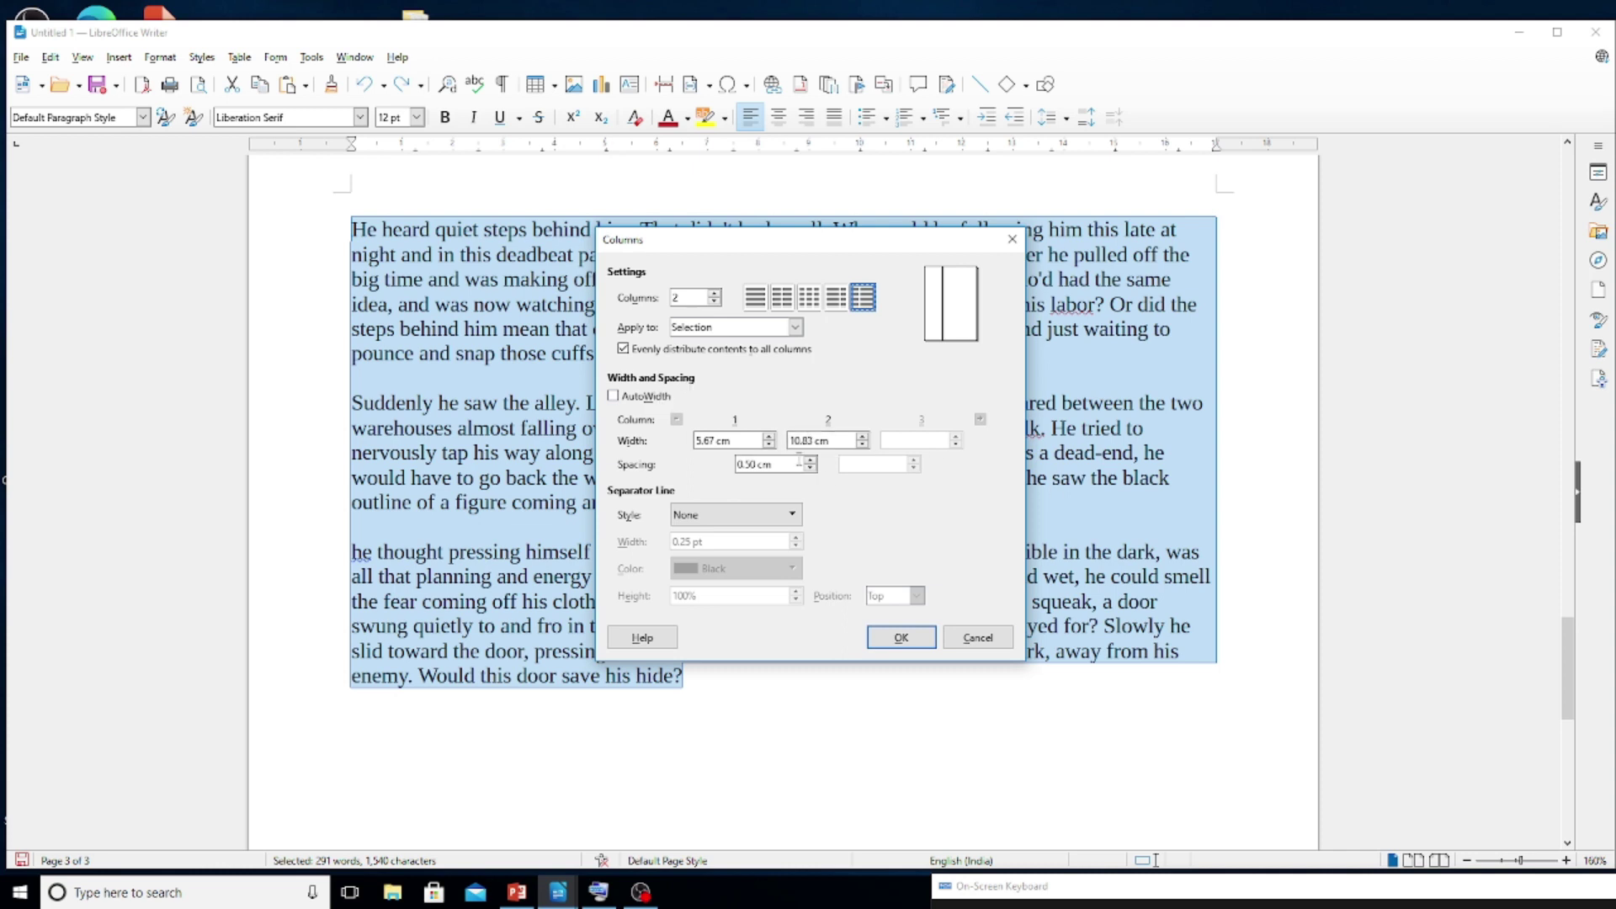
pyautogui.click(657, 398)
pyautogui.click(656, 398)
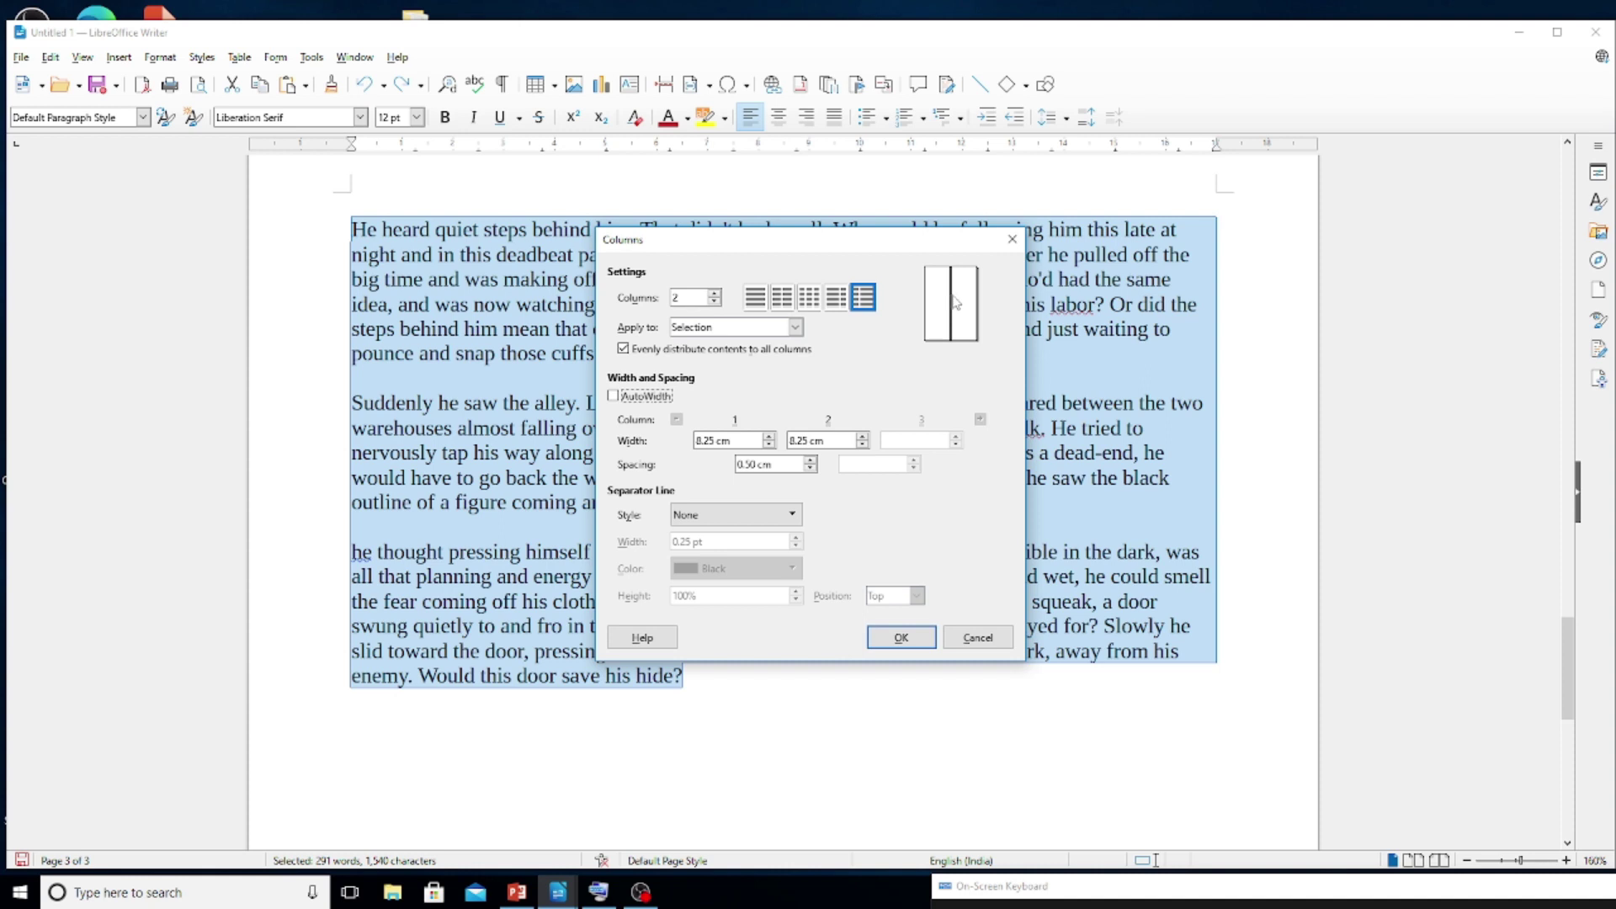
# Adjust the widths and spacing of the two columns, turn off even distribution of contents, and apply the layout to the selection.
pyautogui.click(770, 436)
pyautogui.click(769, 436)
pyautogui.click(769, 436)
pyautogui.click(862, 436)
pyautogui.click(862, 436)
pyautogui.click(863, 436)
pyautogui.click(862, 436)
pyautogui.click(862, 436)
pyautogui.click(862, 436)
pyautogui.click(713, 350)
pyautogui.click(811, 462)
pyautogui.click(900, 637)
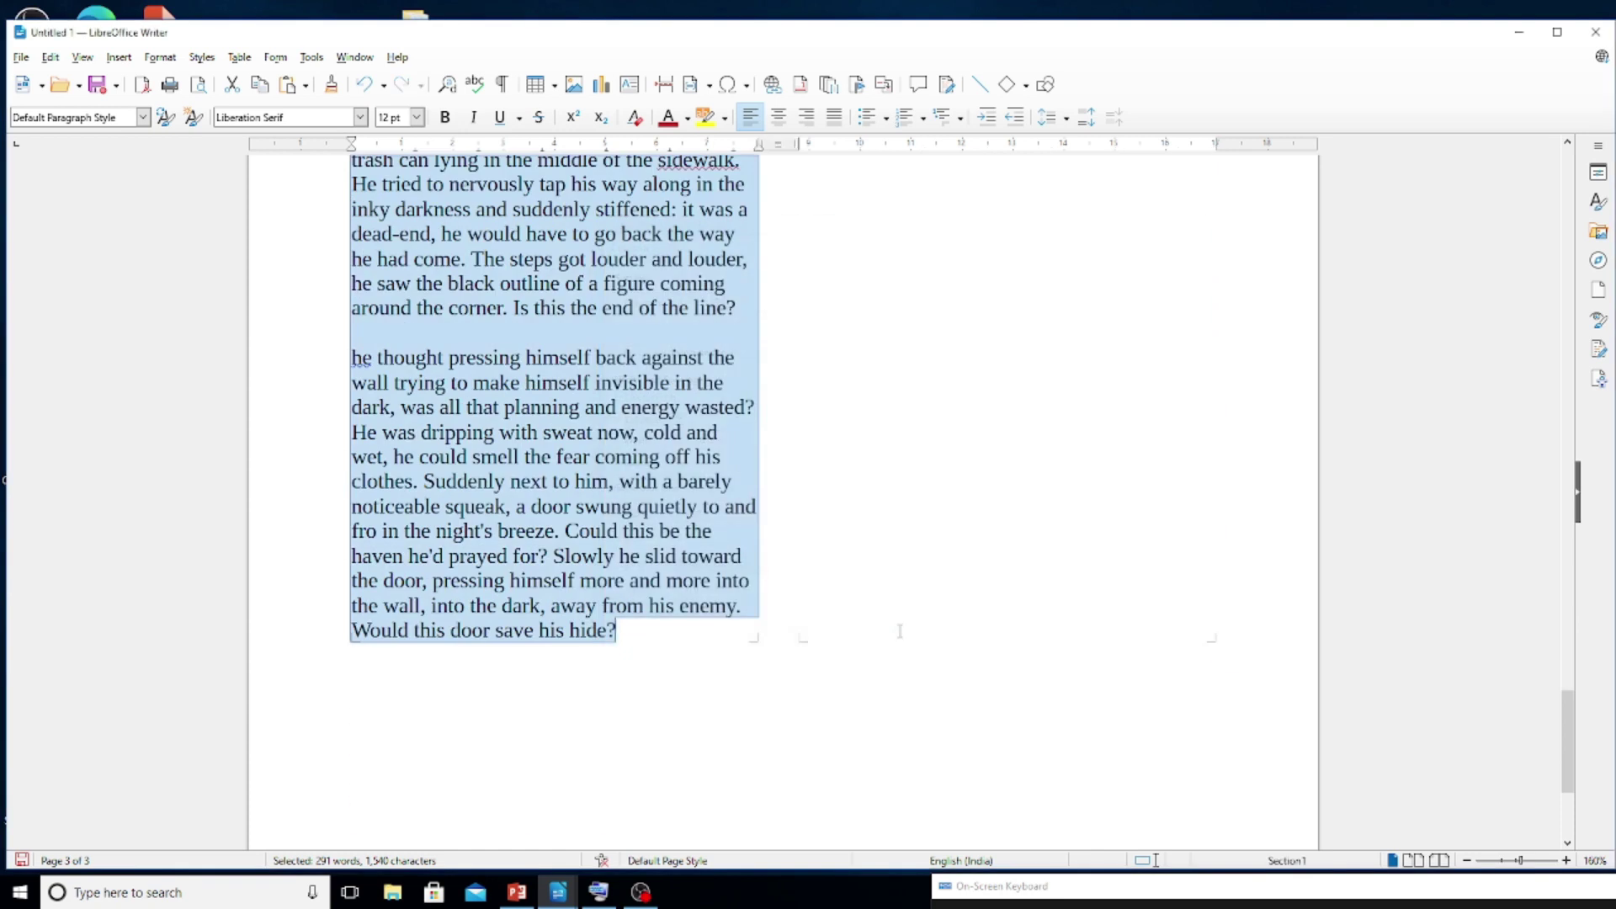
# Add a new line after "Would this door save his hide?" and paste more copies of the text to fill the two columns.
pyautogui.scroll(12, 900, 631)
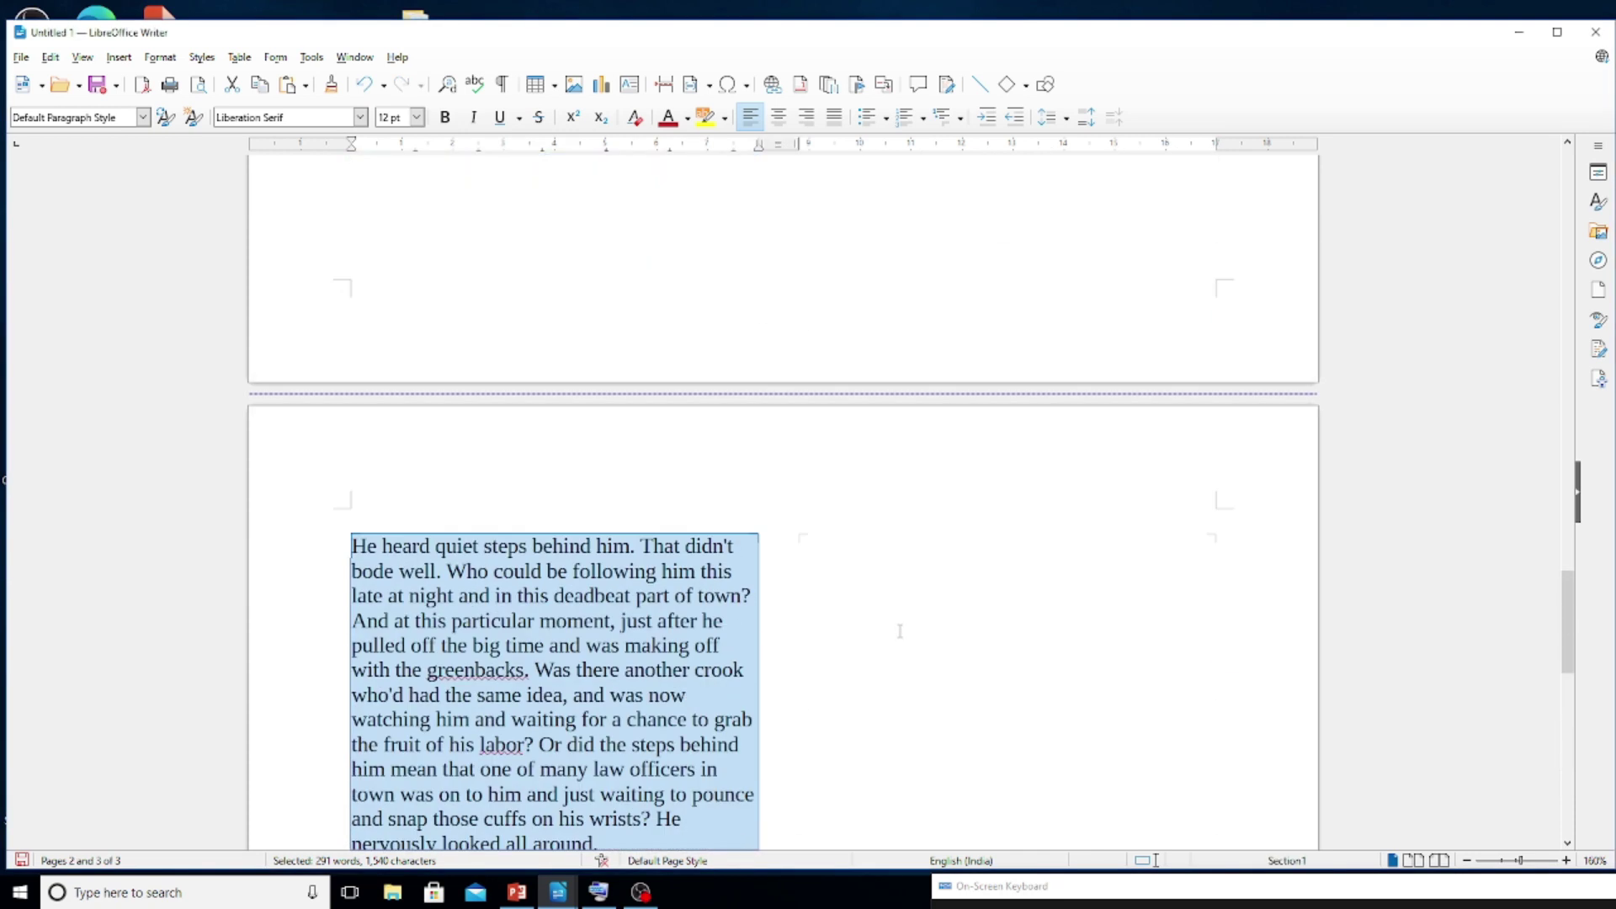
pyautogui.scroll(-12, 900, 631)
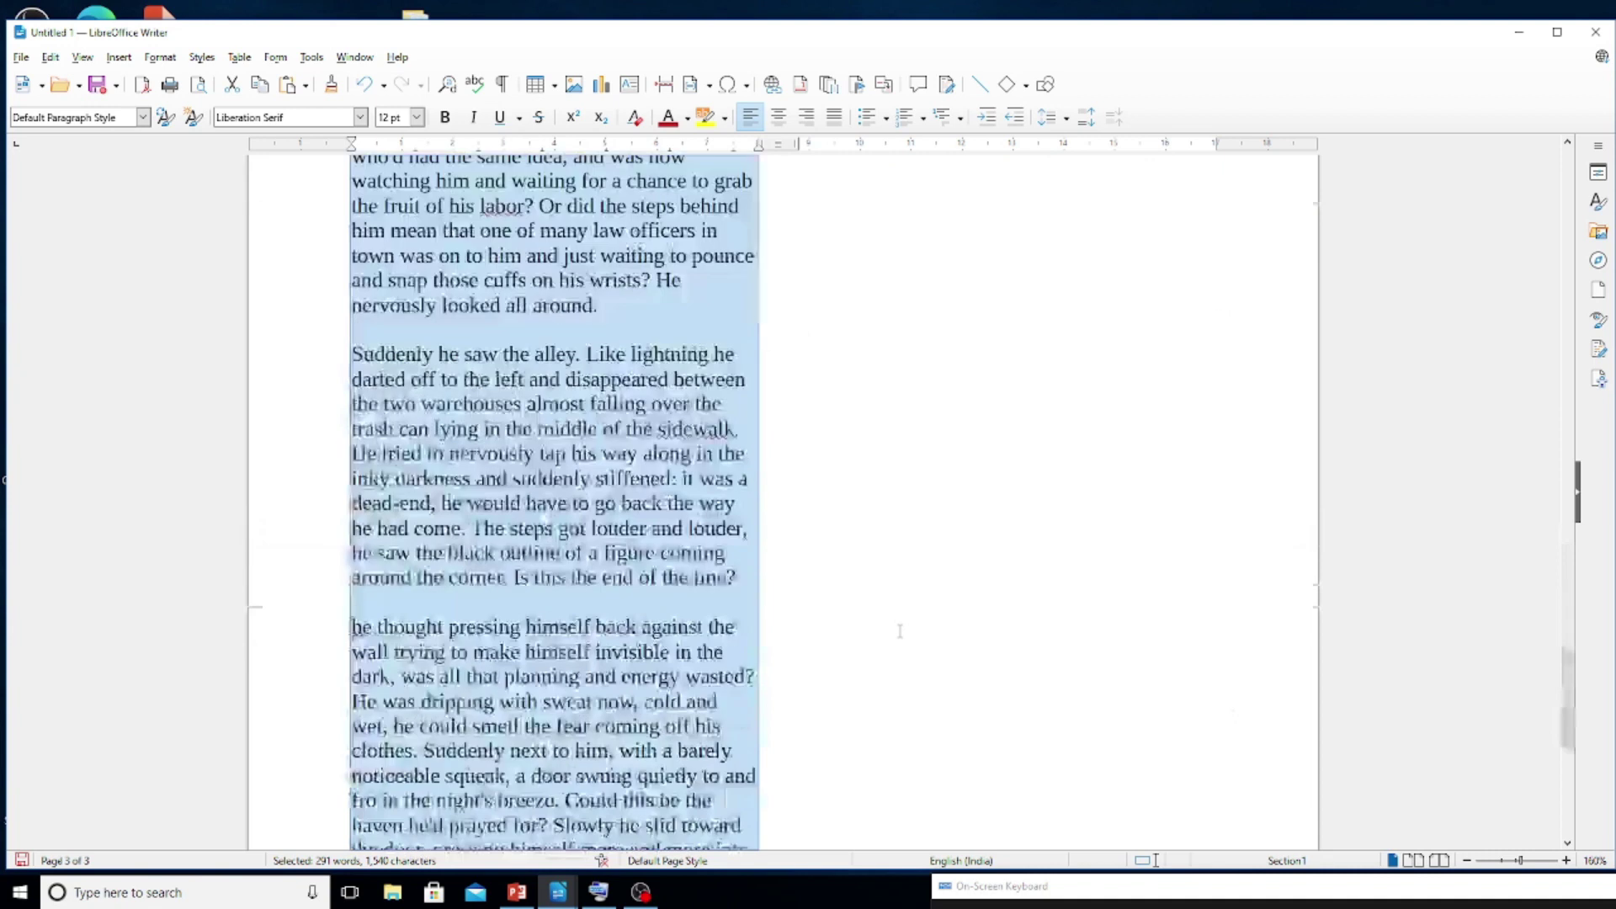
pyautogui.scroll(-3, 900, 631)
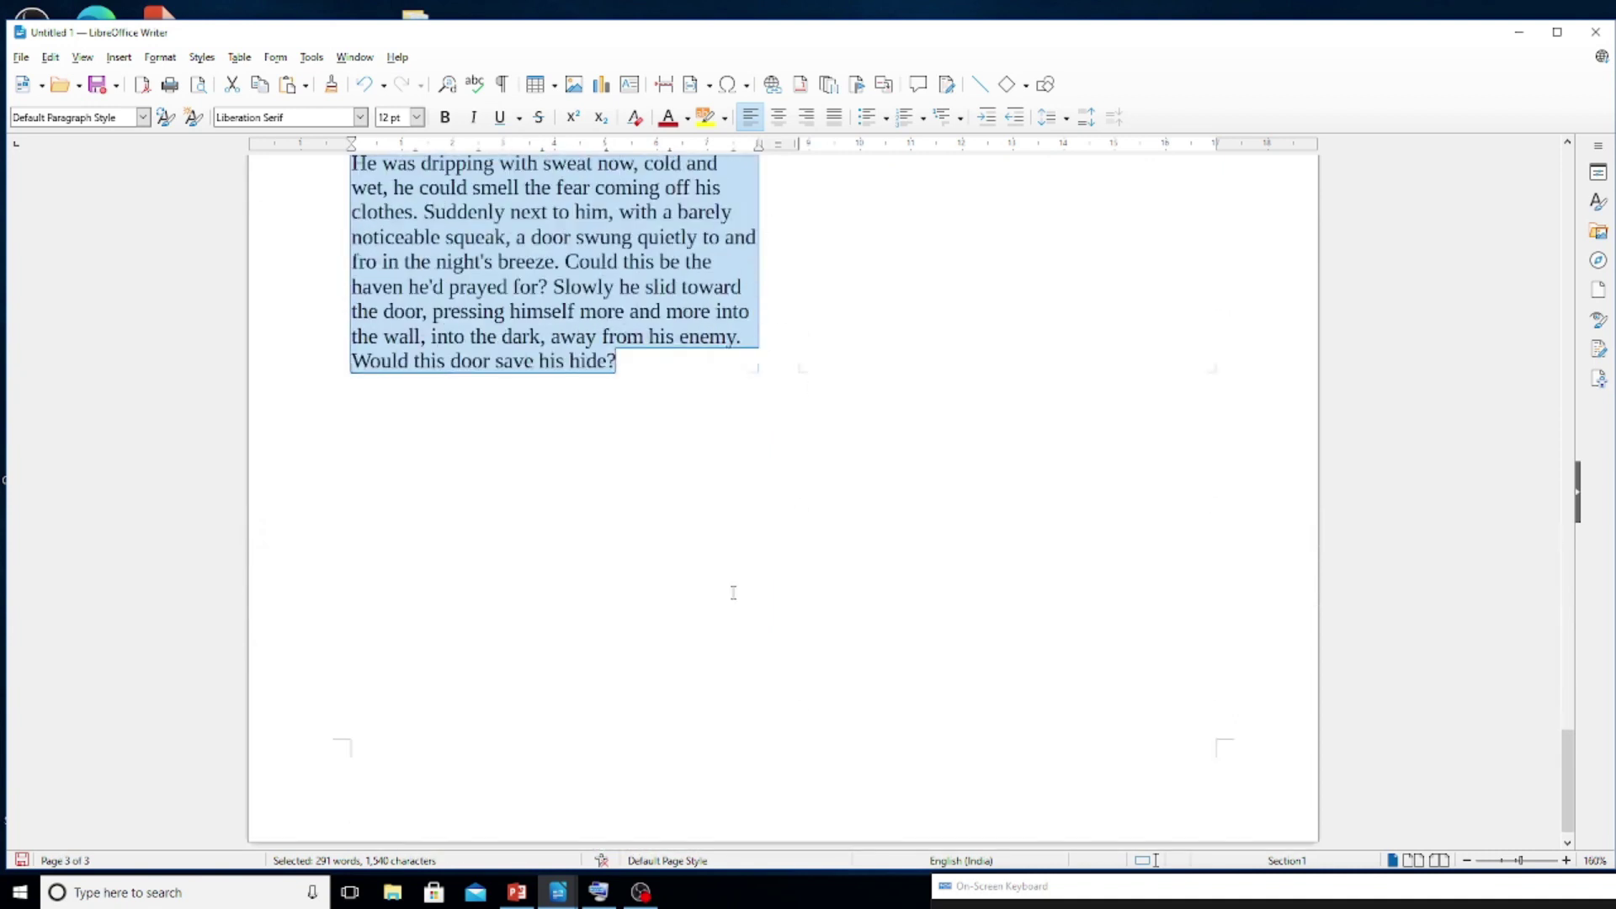
pyautogui.scroll(2, 733, 593)
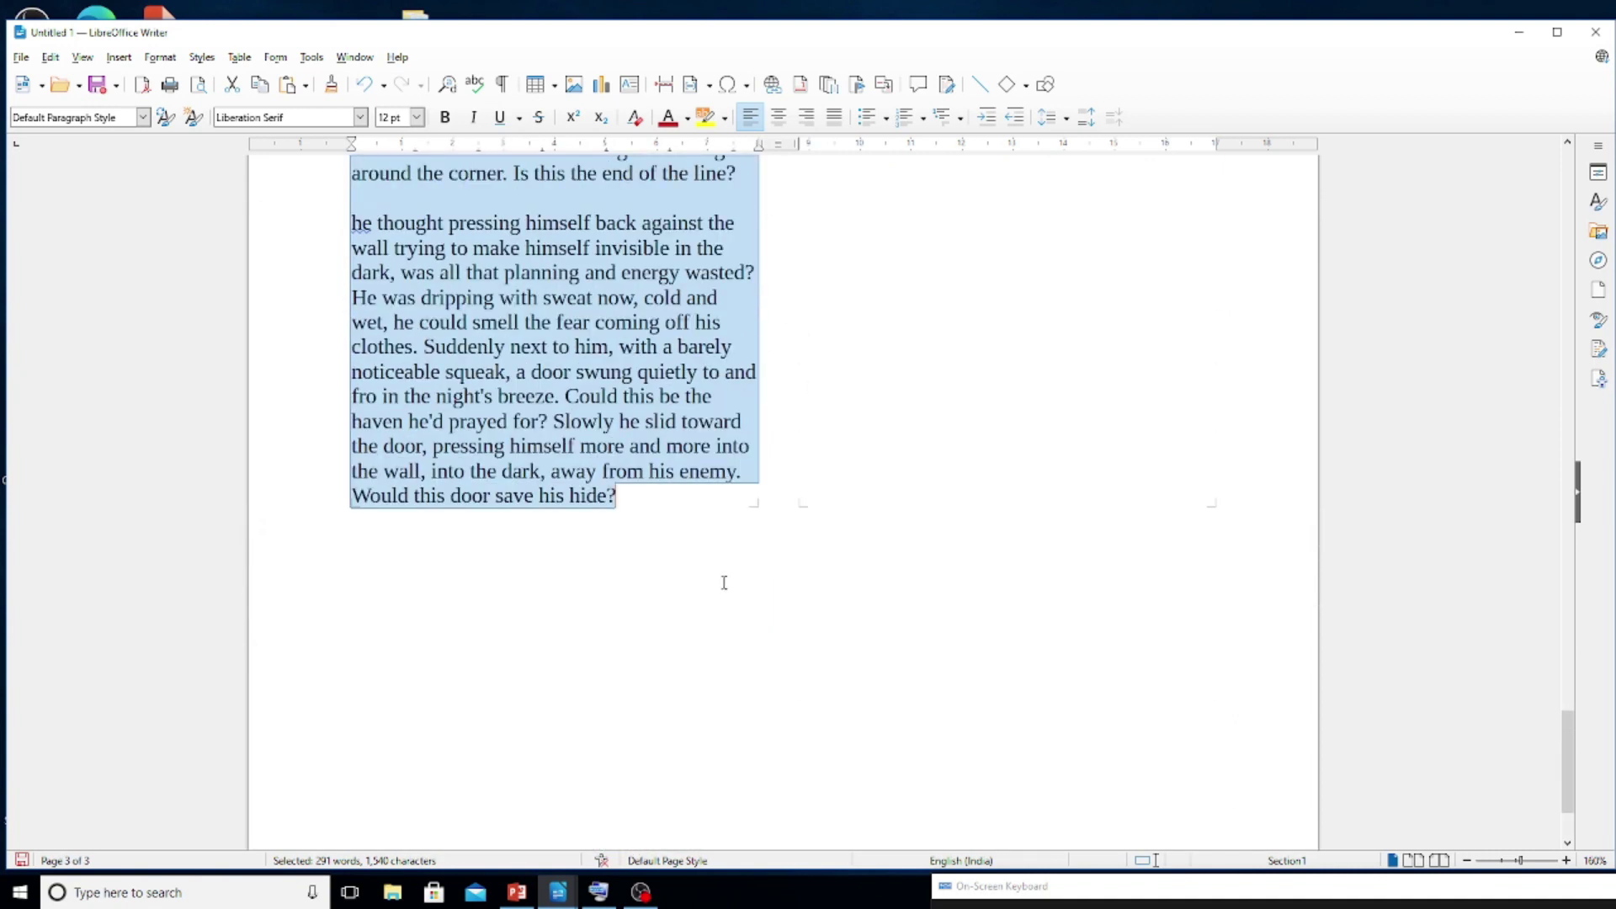
pyautogui.click(667, 523)
pyautogui.press('Return')
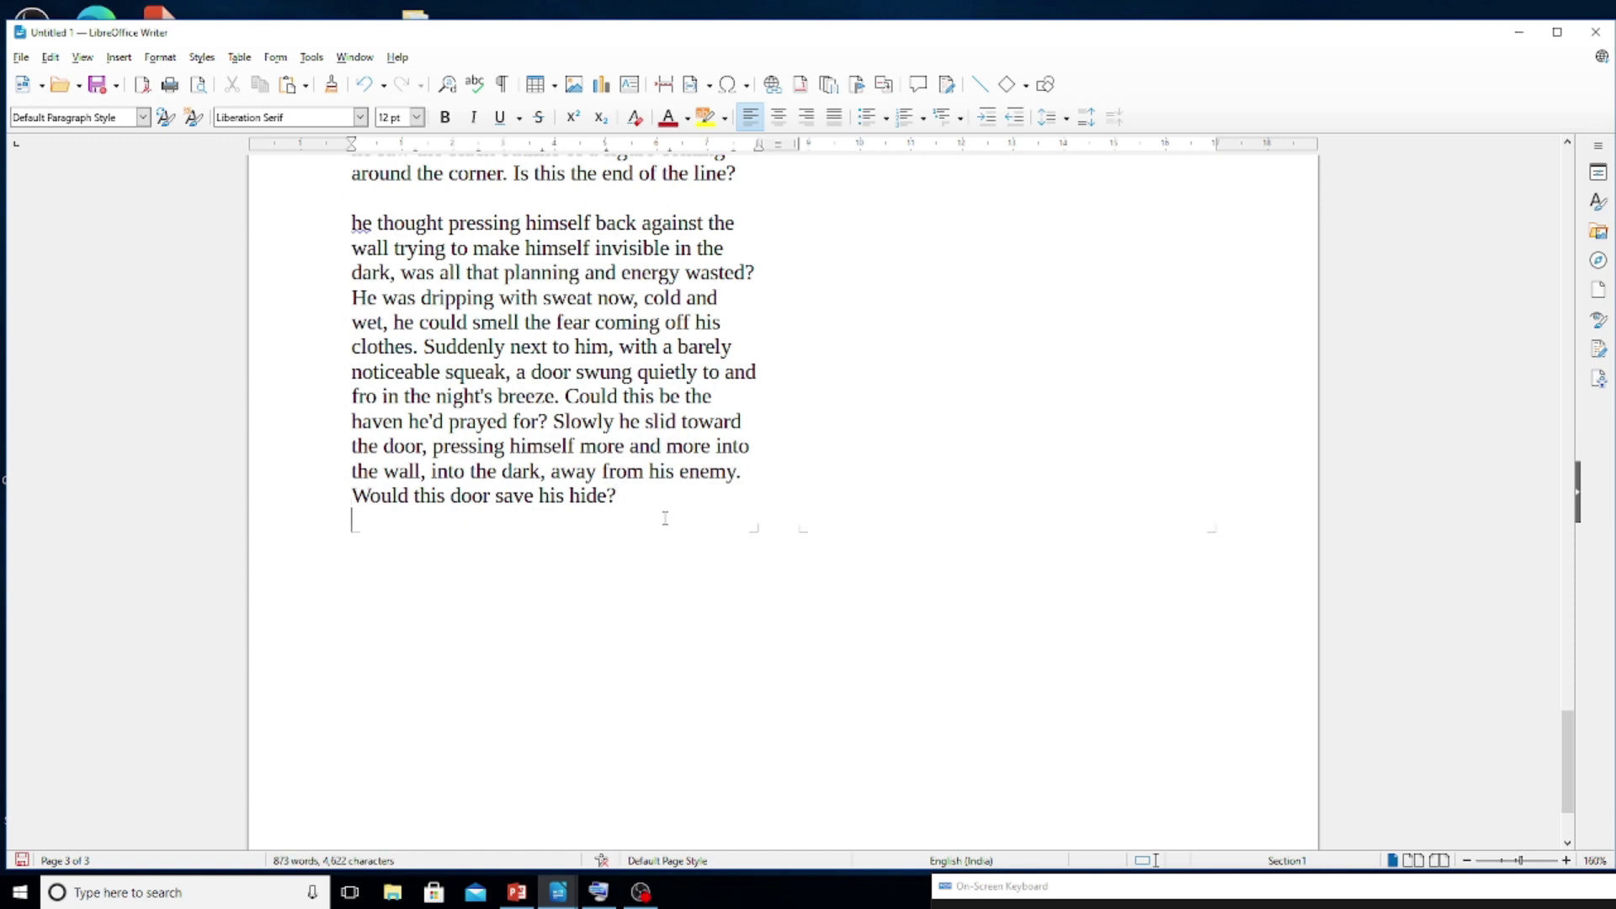
pyautogui.hotkey('ctrl', 'v')
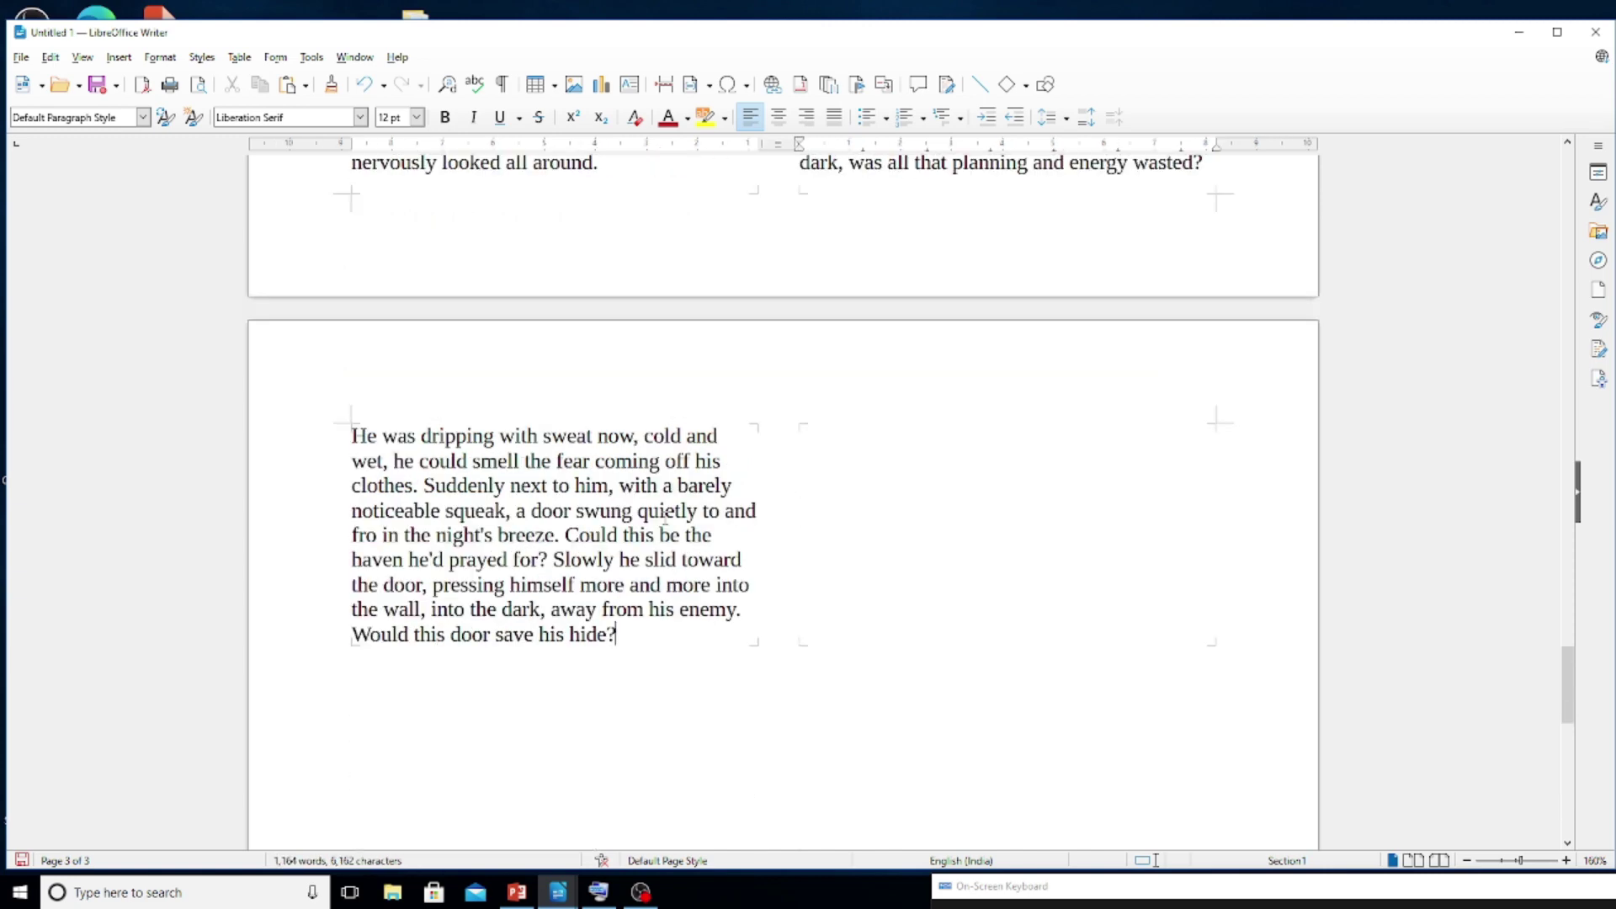
pyautogui.scroll(4, 665, 517)
pyautogui.scroll(6, 665, 518)
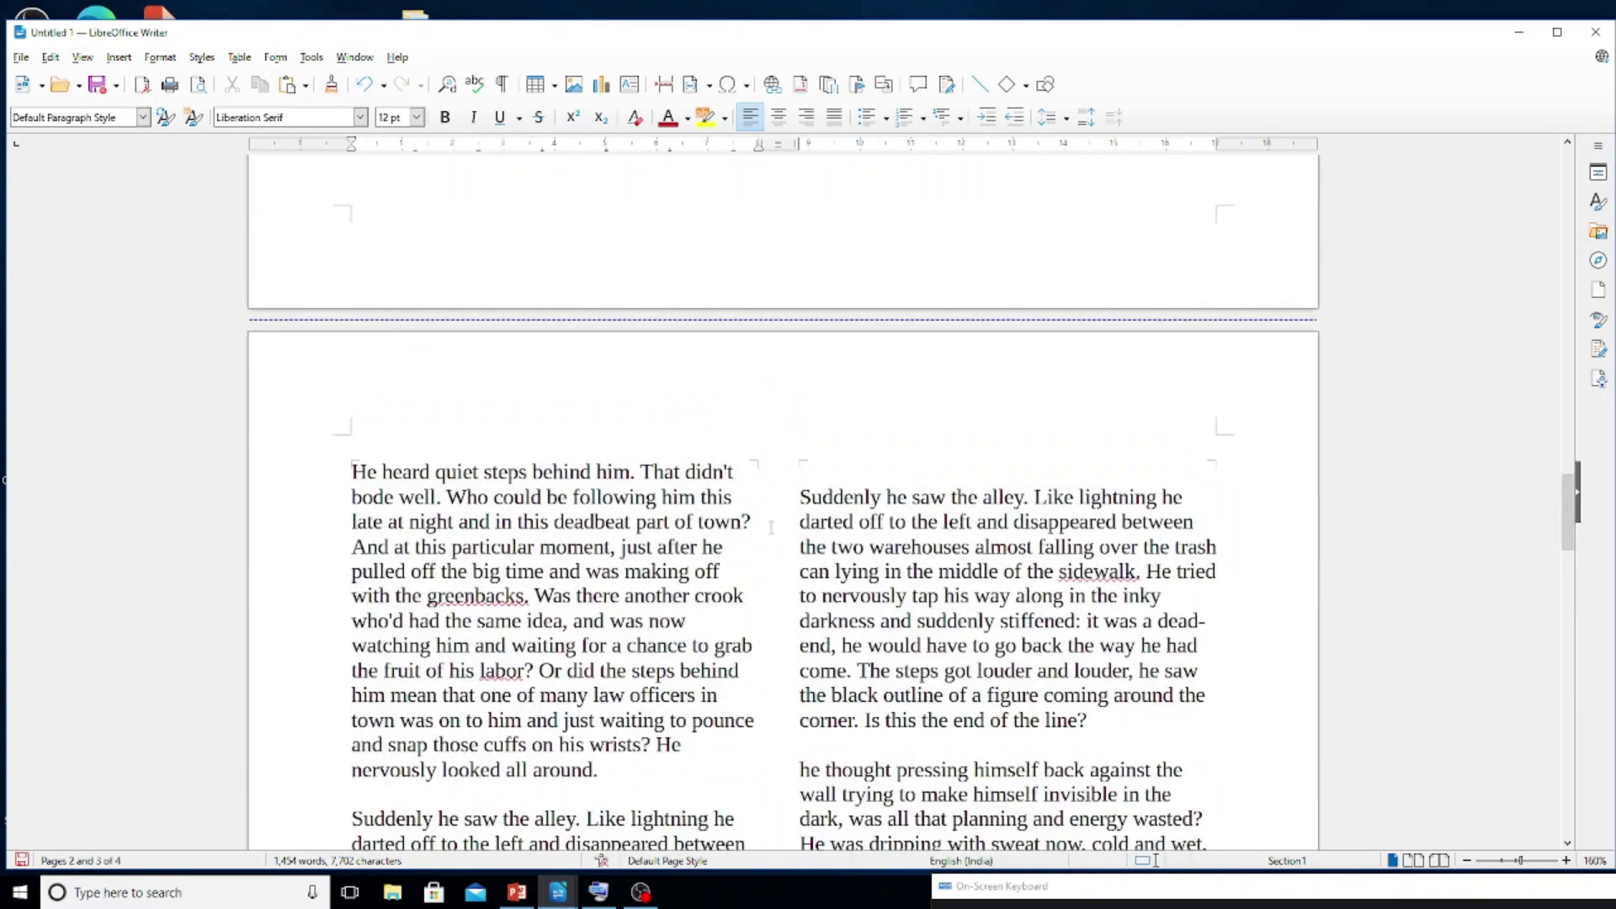
# Place the cursor in the first column and narrow the gap between the two columns to 0.14 cm.
pyautogui.moveTo(758, 496); pyautogui.dragTo(794, 500)
pyautogui.click(740, 495)
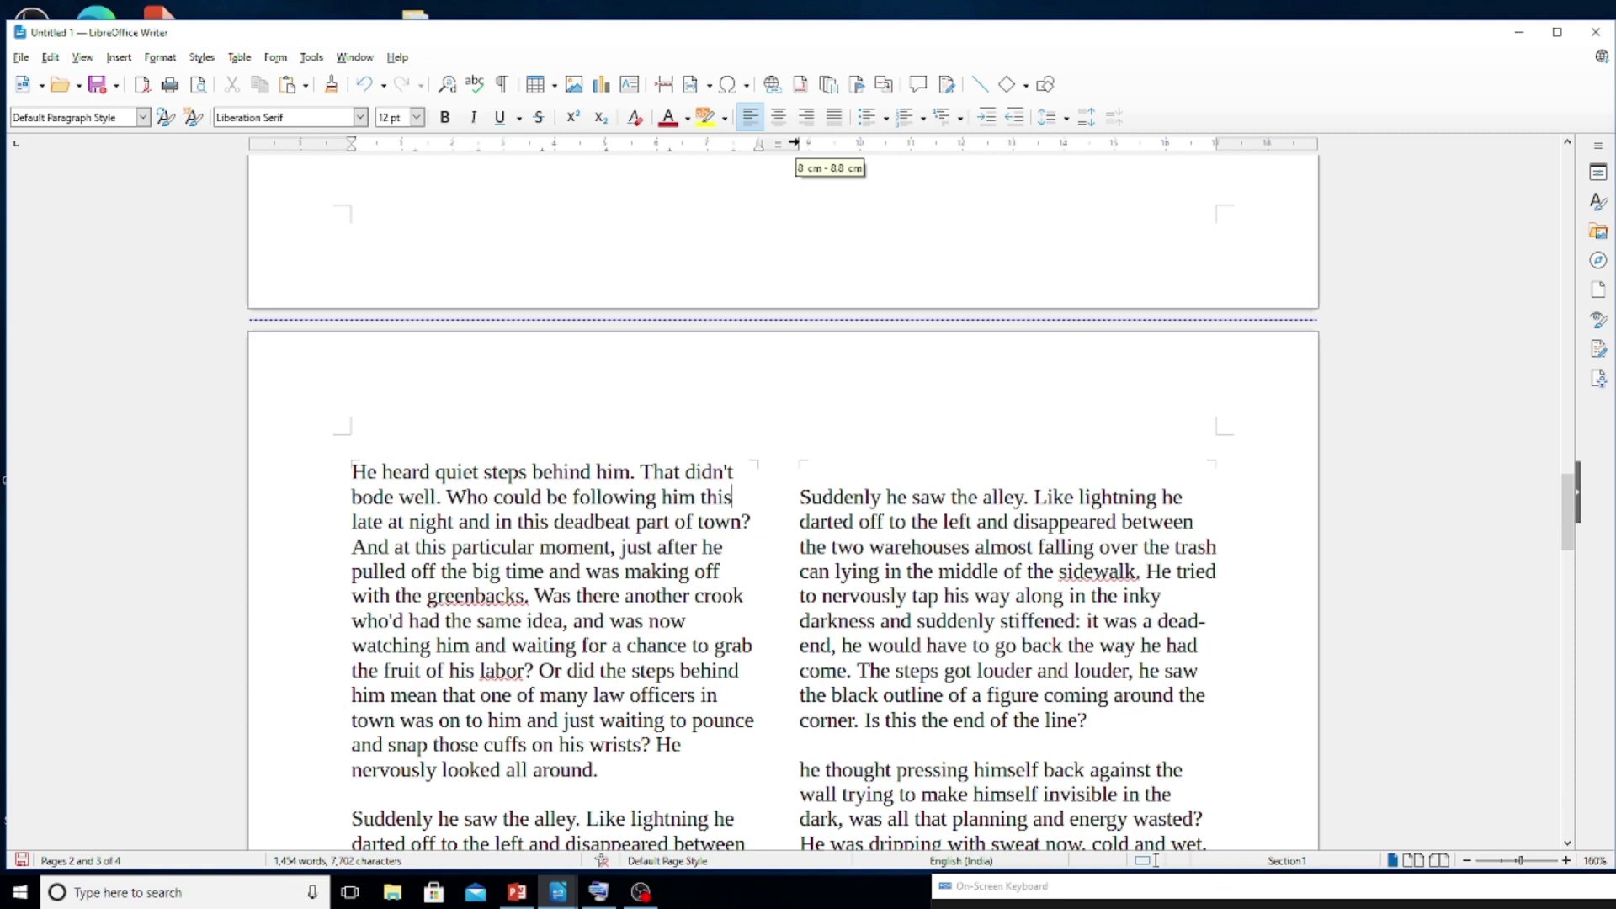
pyautogui.moveTo(799, 144)
pyautogui.mouseDown()
pyautogui.moveTo(768, 144)
pyautogui.moveTo(789, 143)
pyautogui.mouseUp()
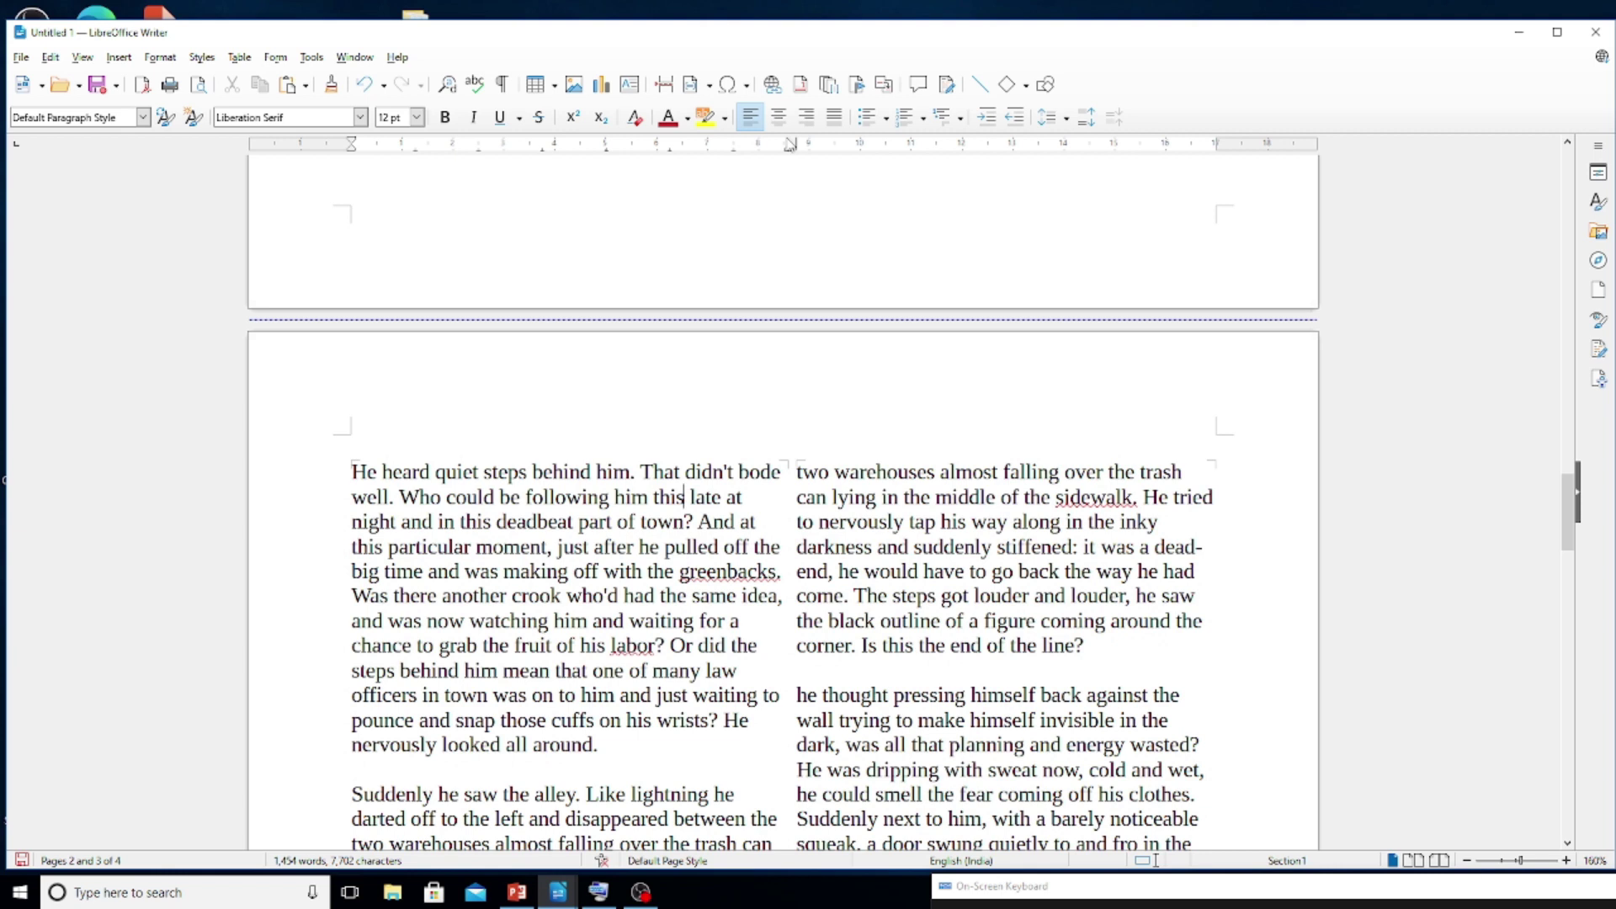
# Change the current section to the preset with three equal columns.
pyautogui.click(171, 59)
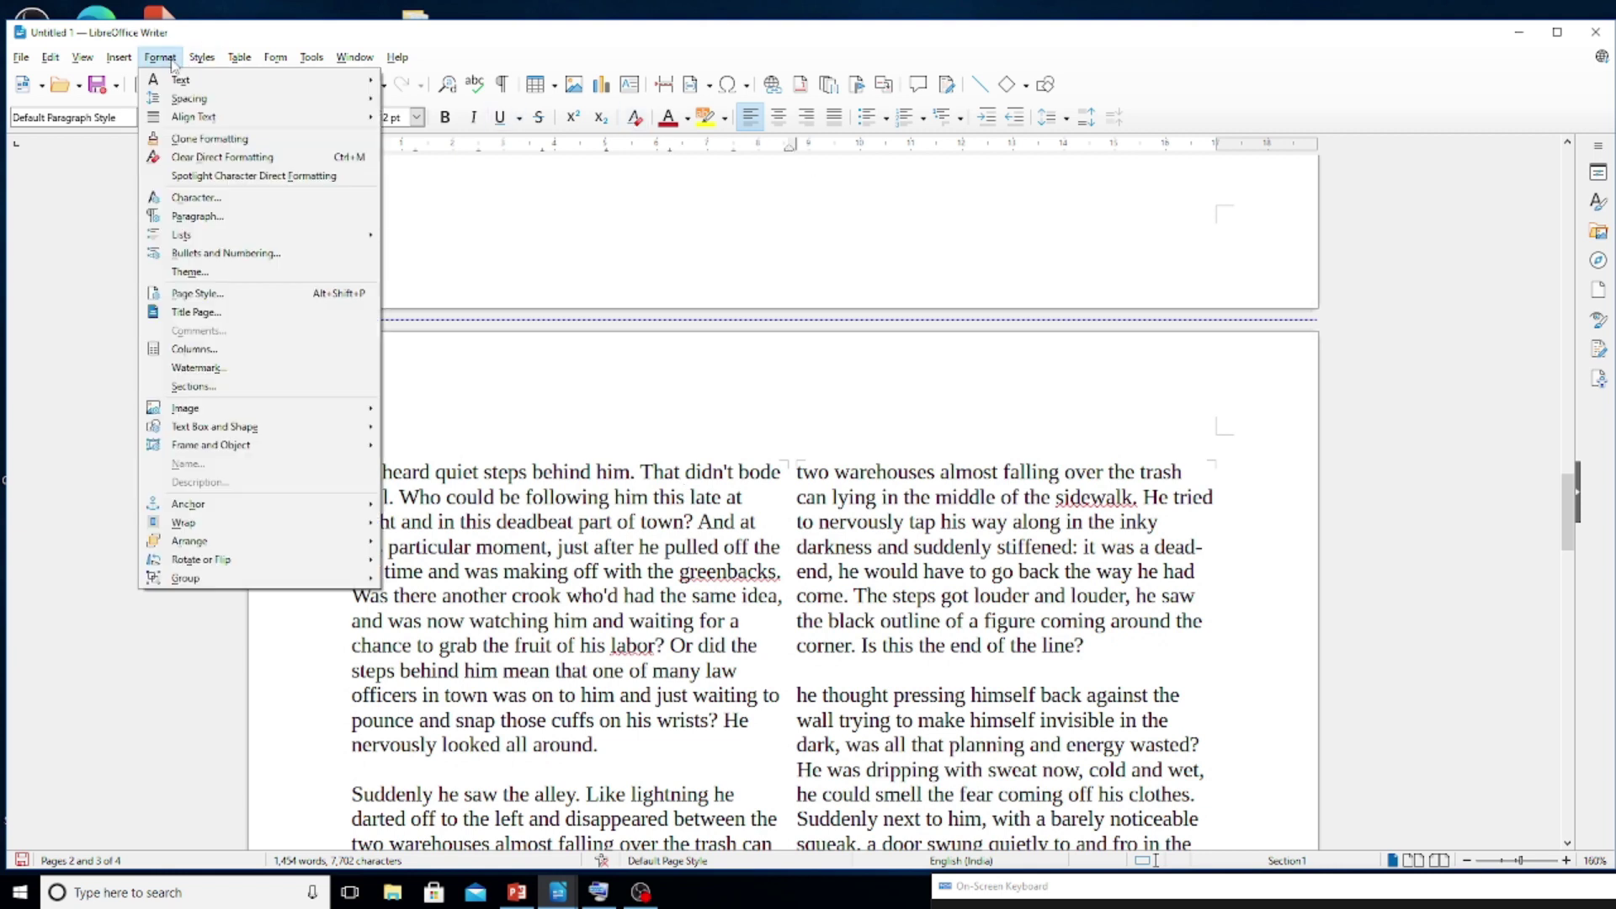
pyautogui.click(200, 343)
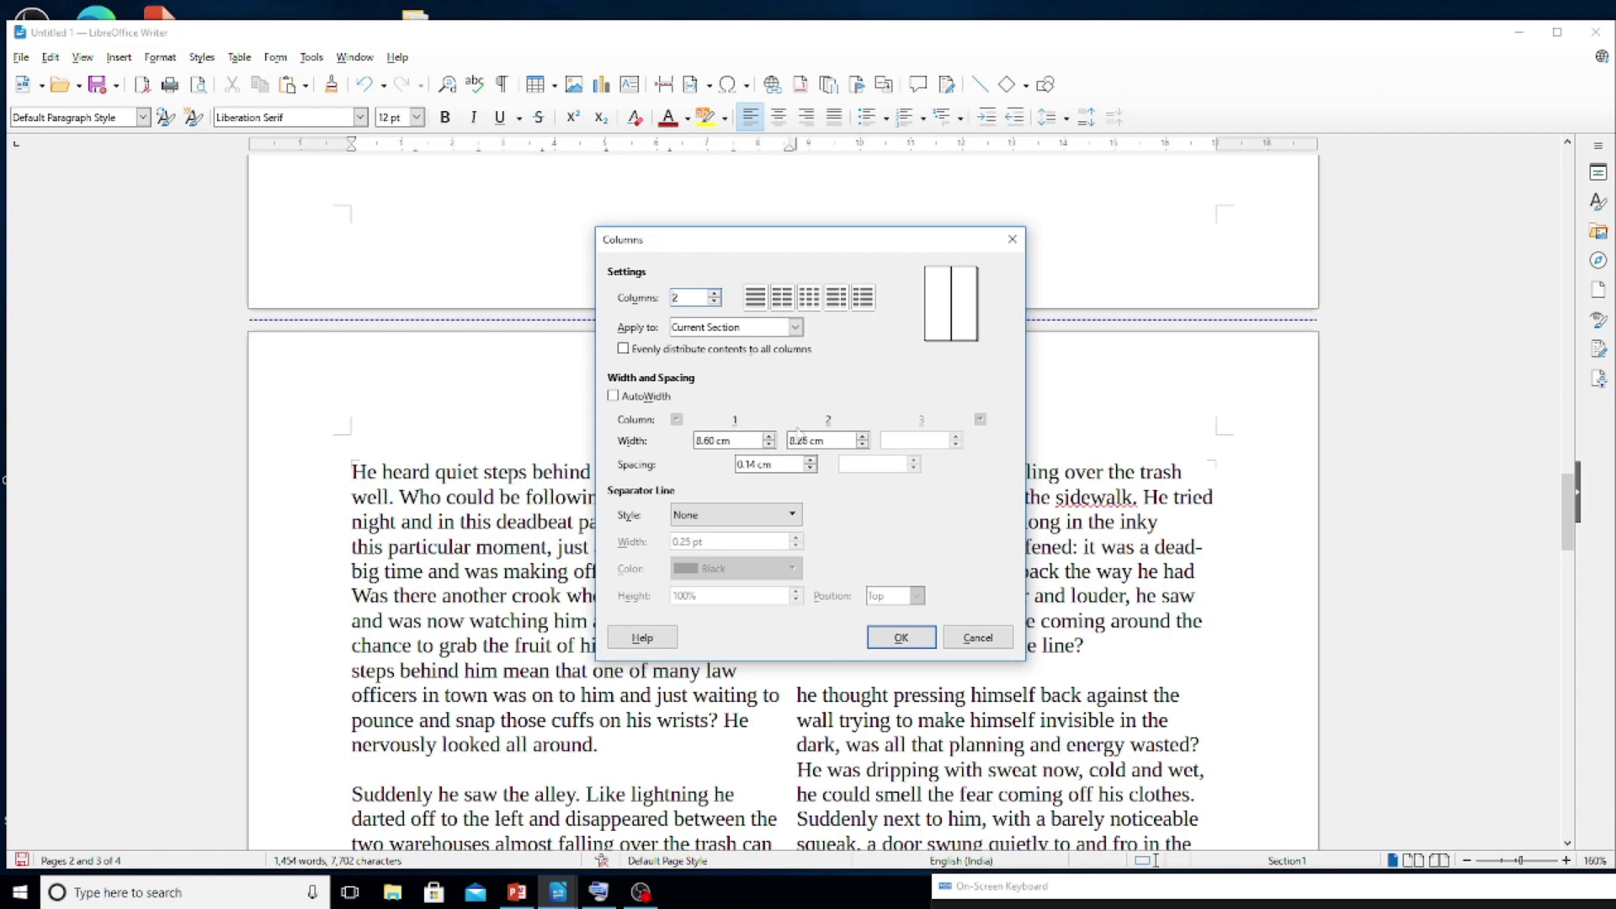
pyautogui.click(836, 295)
pyautogui.click(812, 299)
pyautogui.click(916, 630)
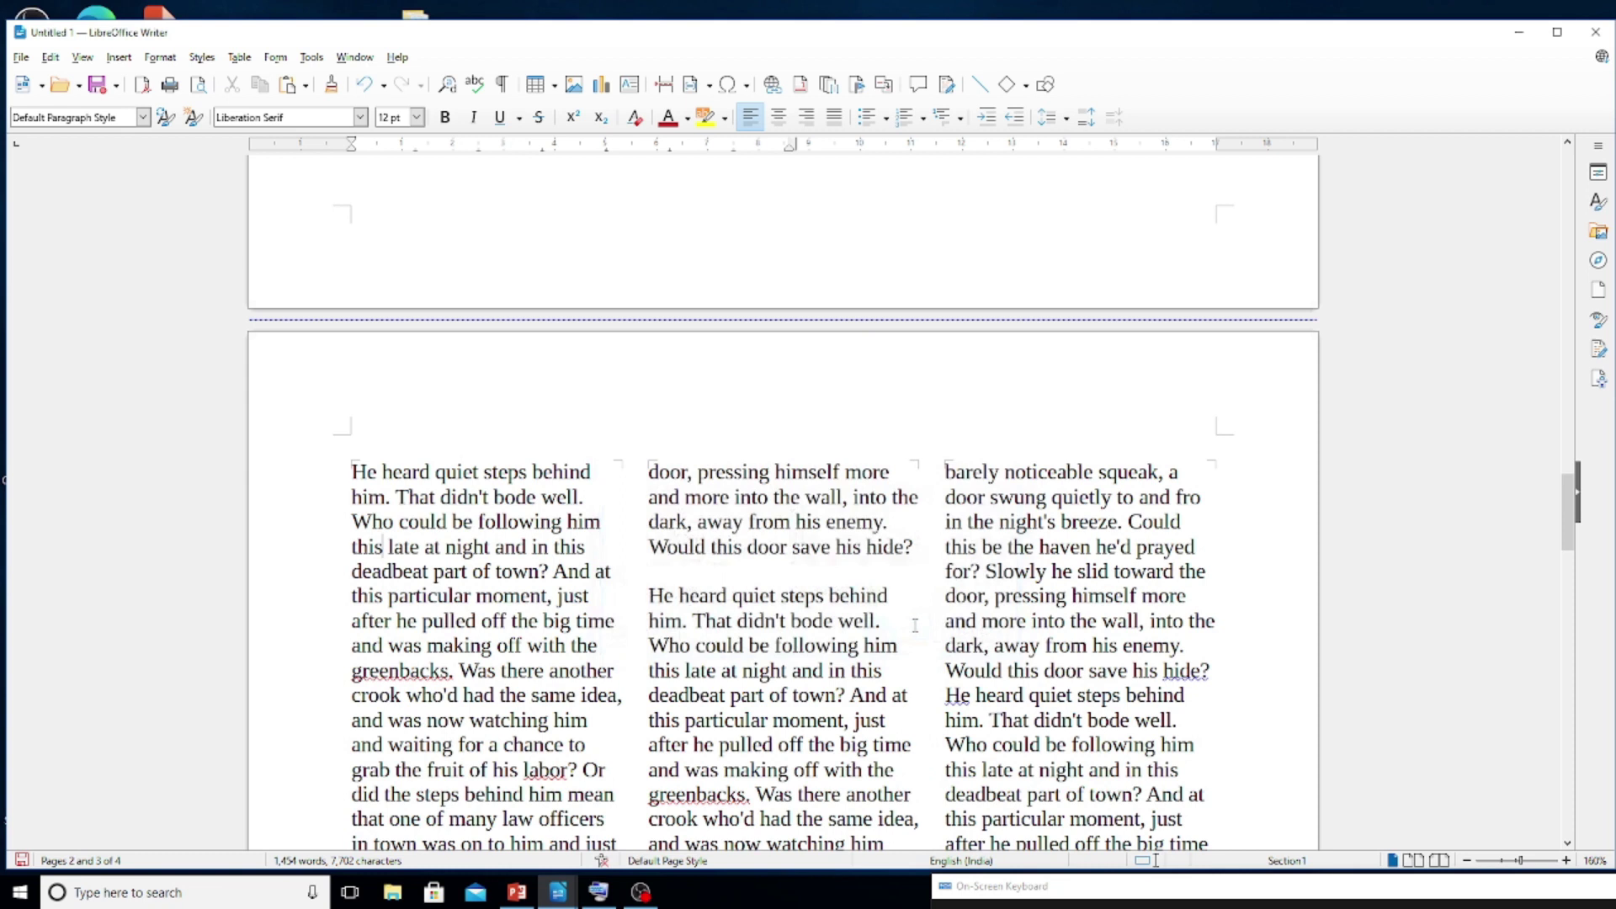
# Examine how the text flows through the three columns across the section's pages.
pyautogui.scroll(-2, 720, 515)
pyautogui.scroll(5, 719, 515)
pyautogui.hotkey('ctrl', 'z')
pyautogui.scroll(5, 720, 515)
pyautogui.scroll(-20, 698, 487)
pyautogui.scroll(-10, 698, 487)
pyautogui.scroll(-3, 698, 488)
pyautogui.scroll(12, 698, 487)
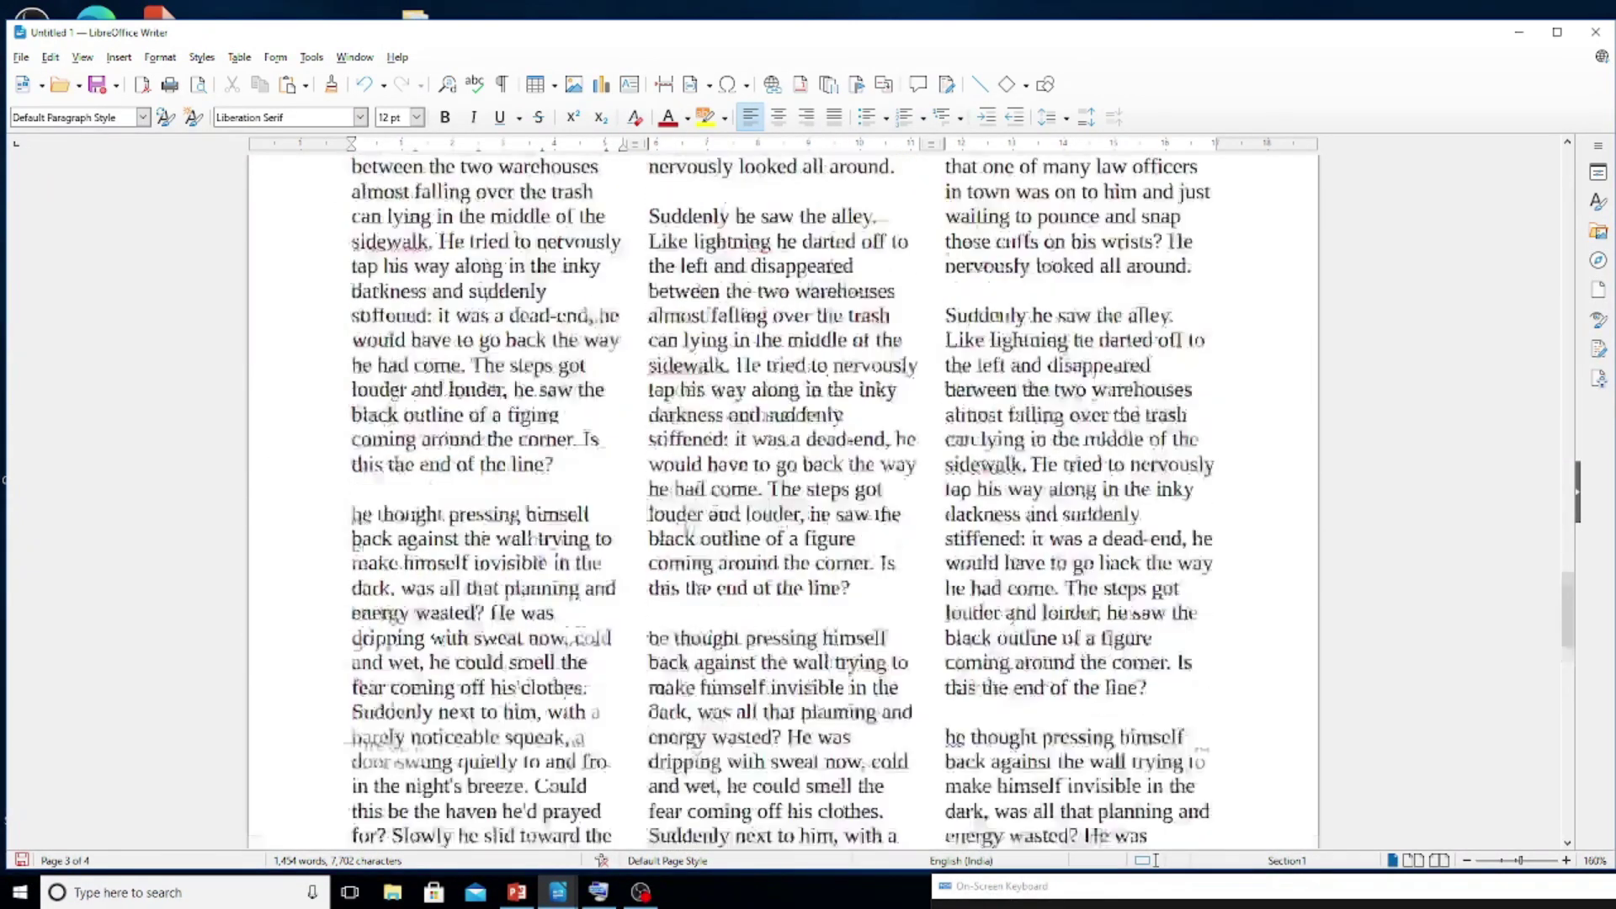
# Insert a column break before the first column's paragraph starting "he thought pressing himself" and check where its text continues.
pyautogui.scroll(5, 698, 487)
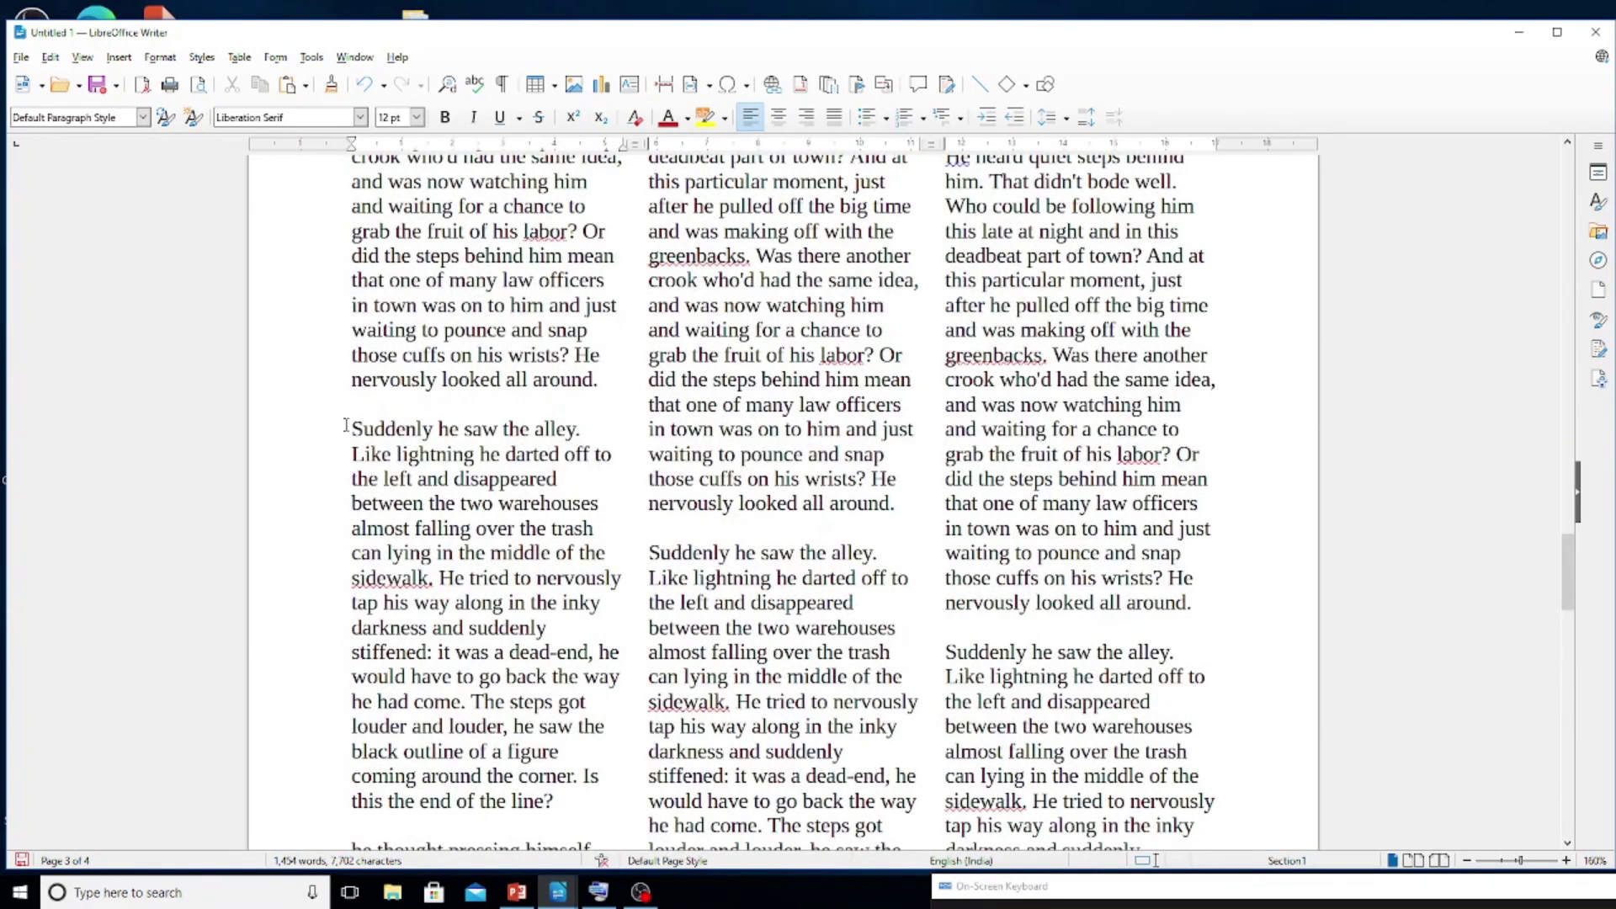
pyautogui.scroll(-5, 439, 555)
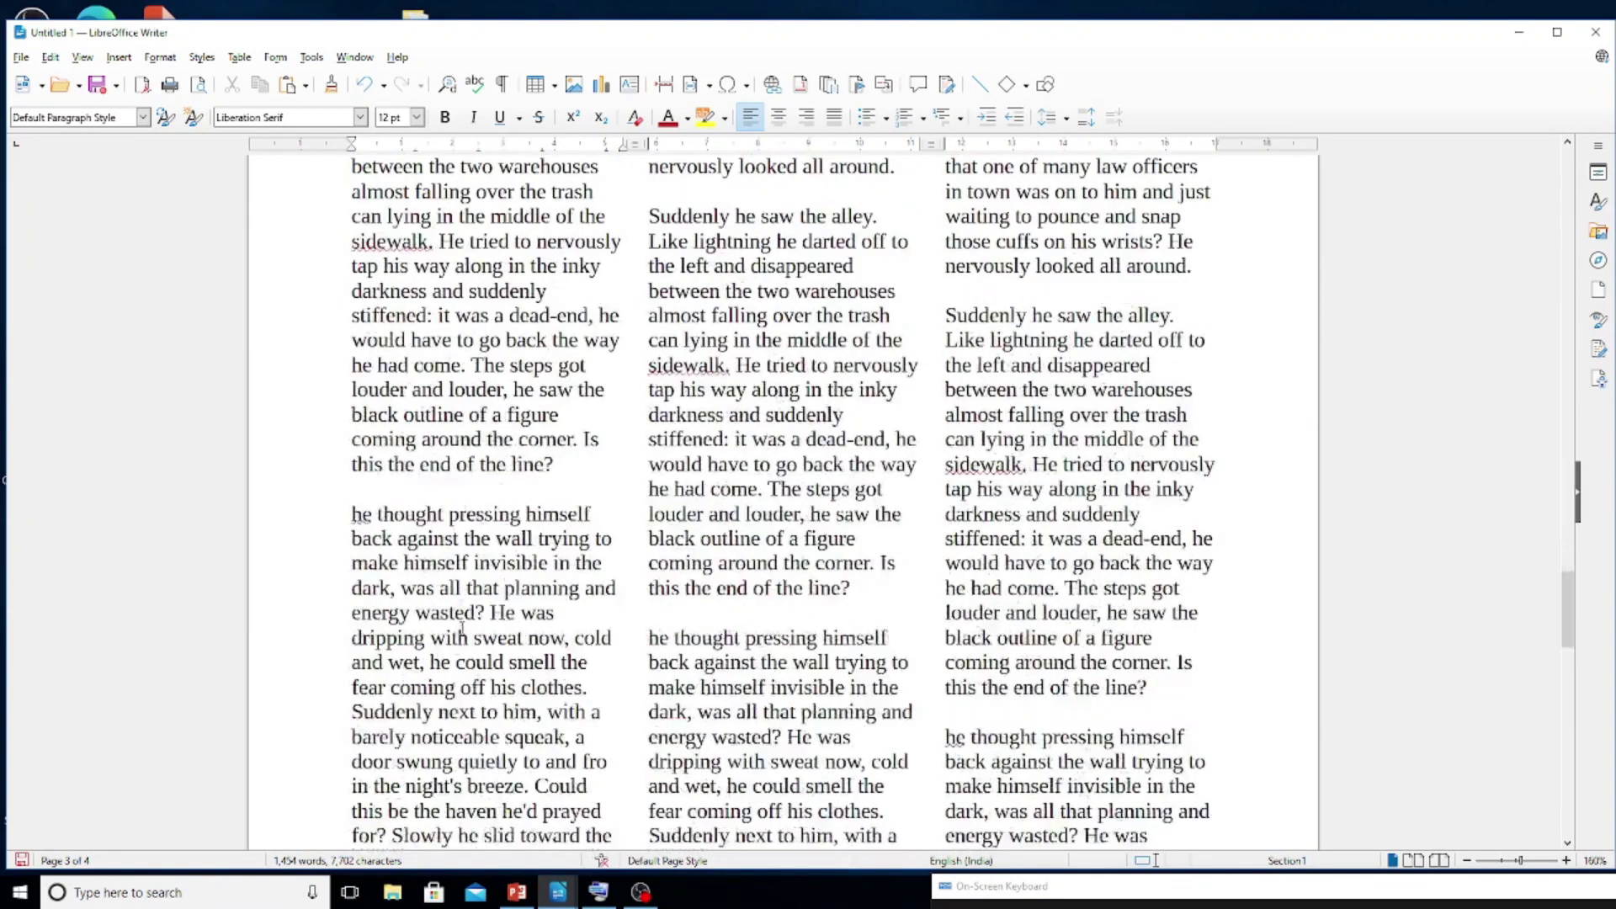
pyautogui.click(351, 513)
pyautogui.click(120, 57)
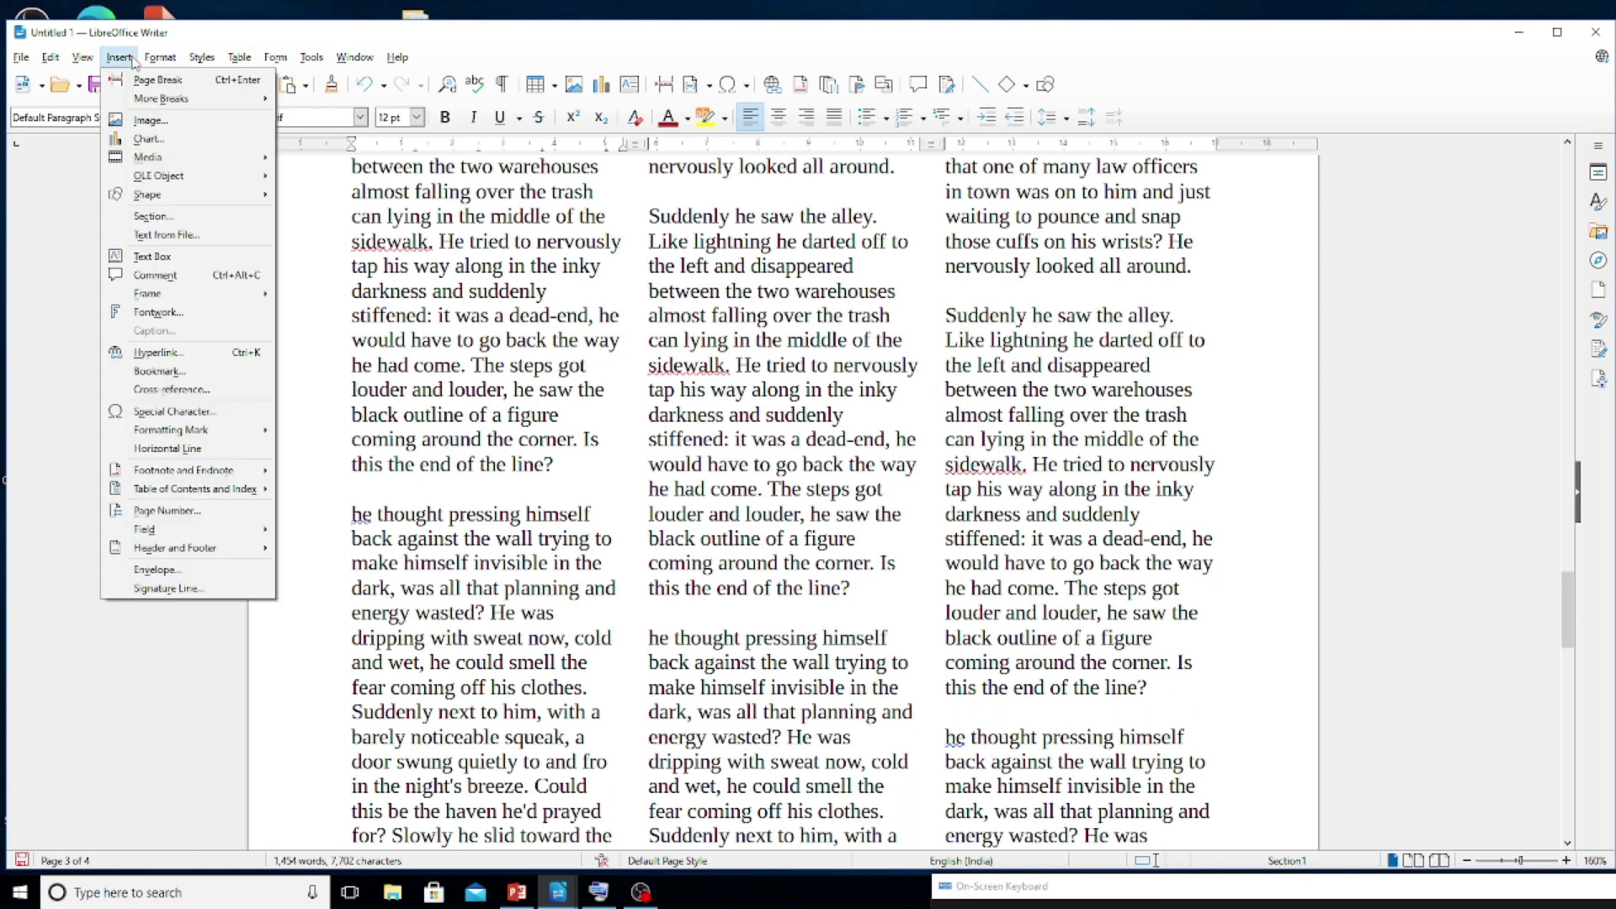
pyautogui.moveTo(151, 99)
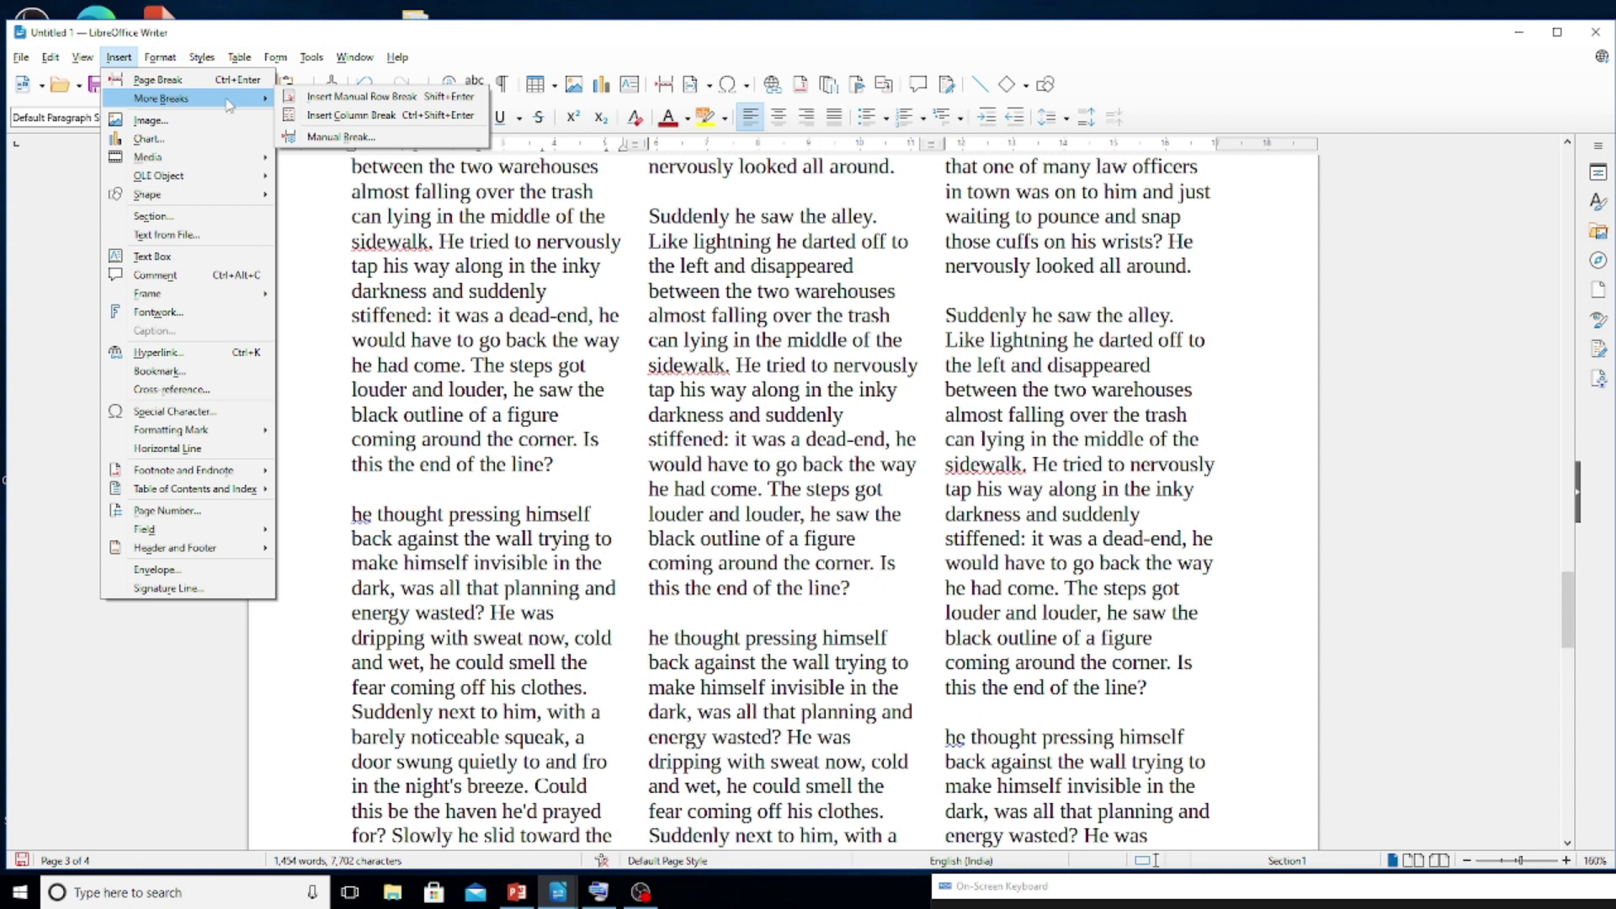
pyautogui.click(423, 123)
pyautogui.scroll(-3, 783, 505)
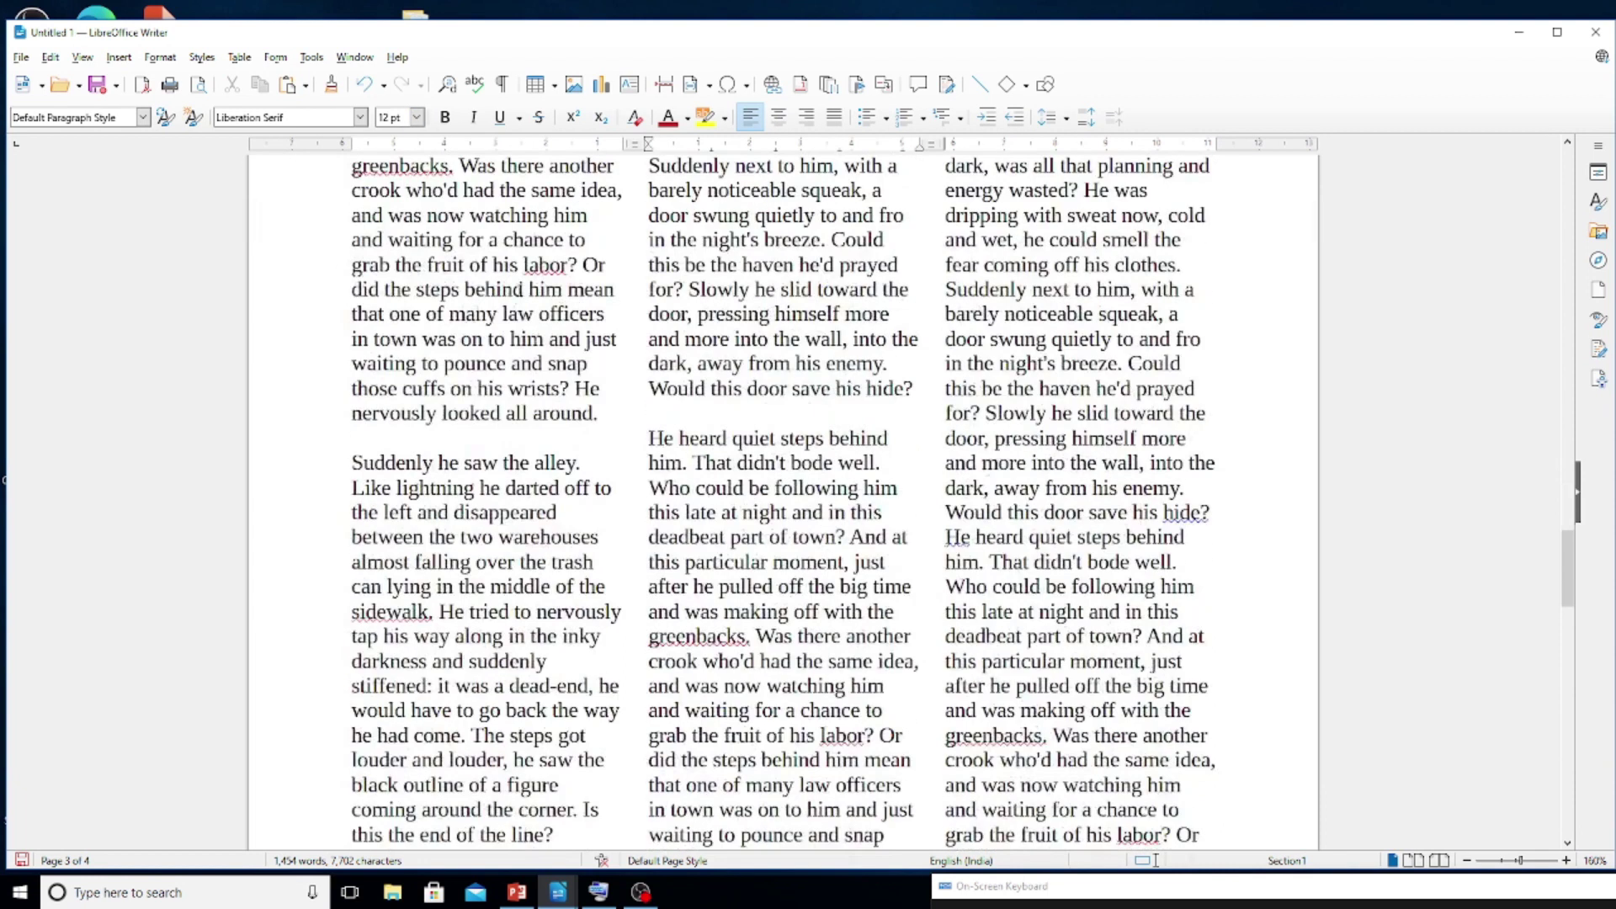
pyautogui.scroll(-3, 519, 292)
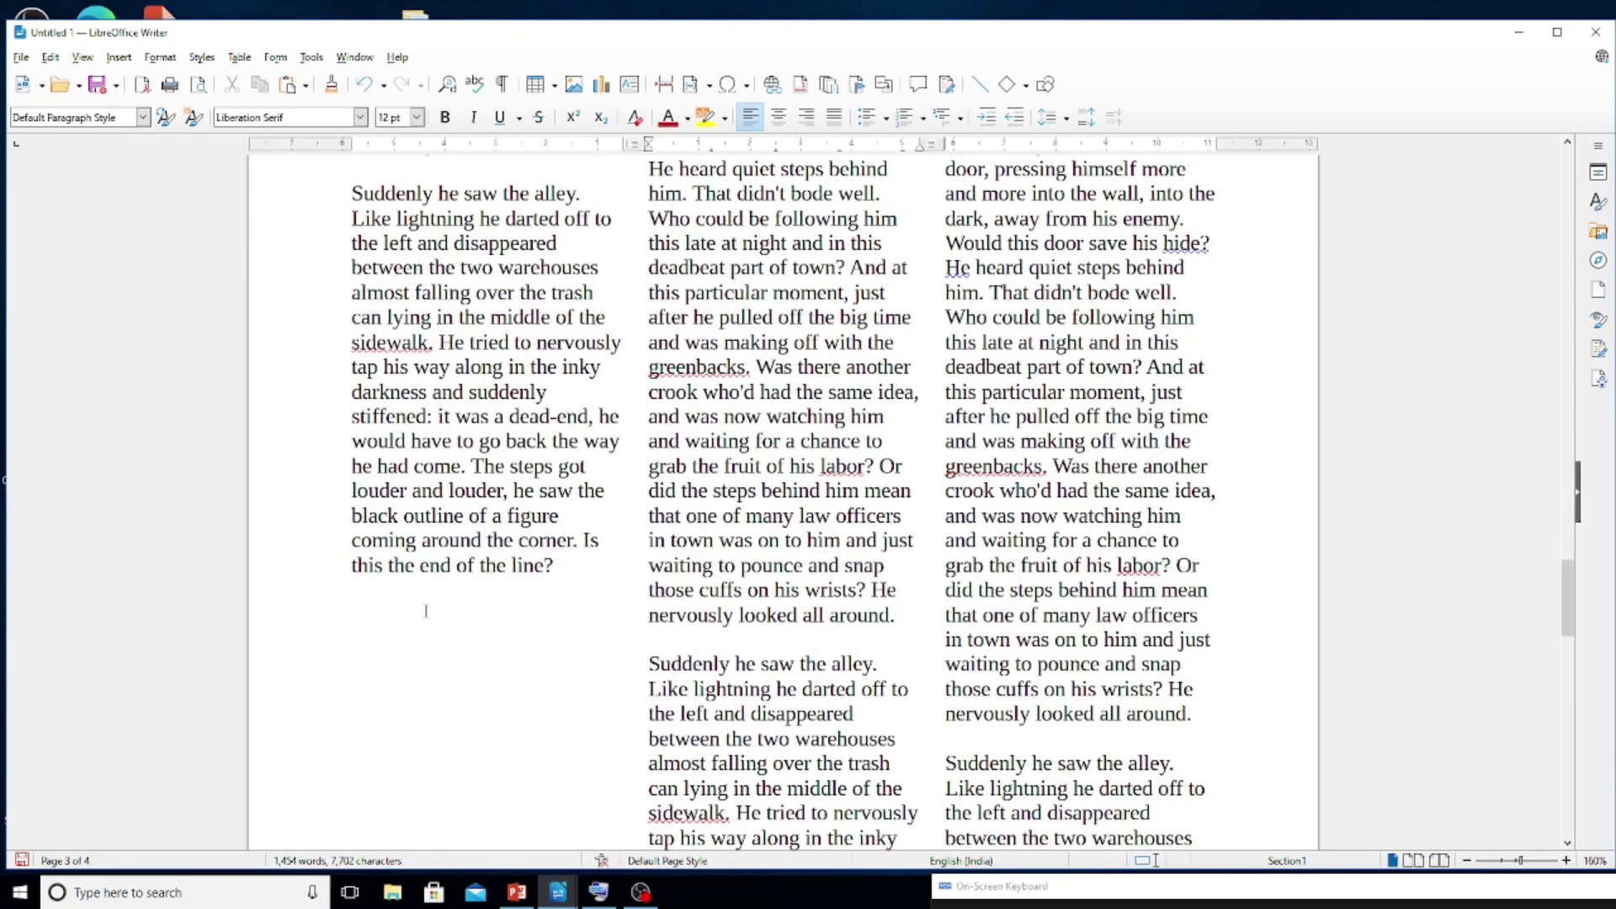
pyautogui.scroll(8, 426, 611)
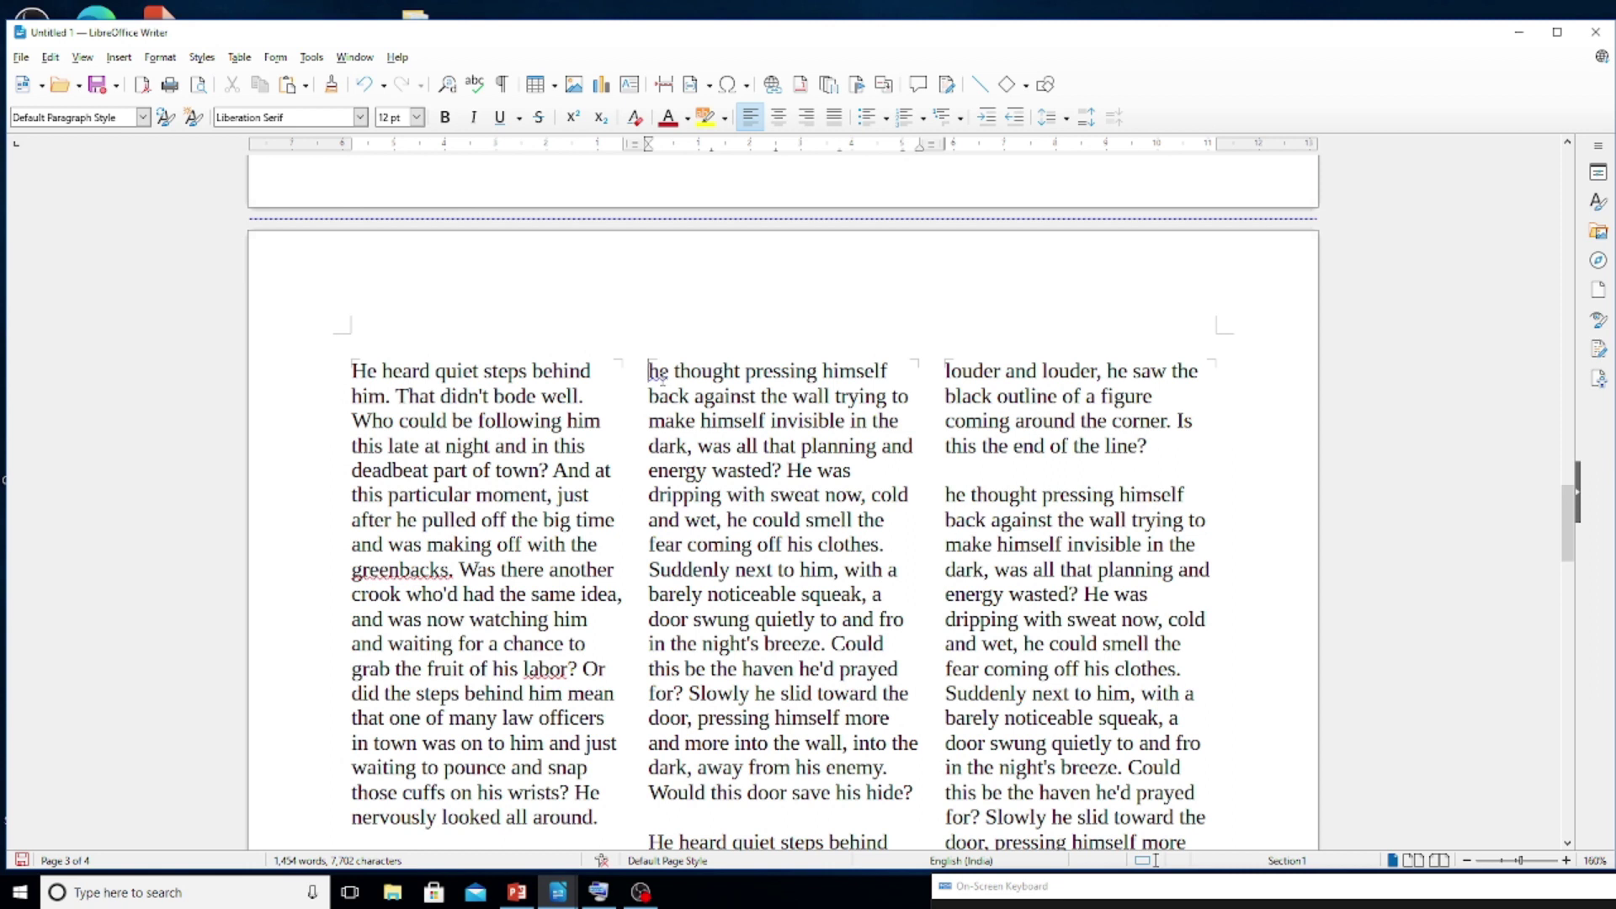
# Insert a column break before the second column's paragraph starting "Suddenly he saw the alley.".
pyautogui.scroll(-10, 617, 570)
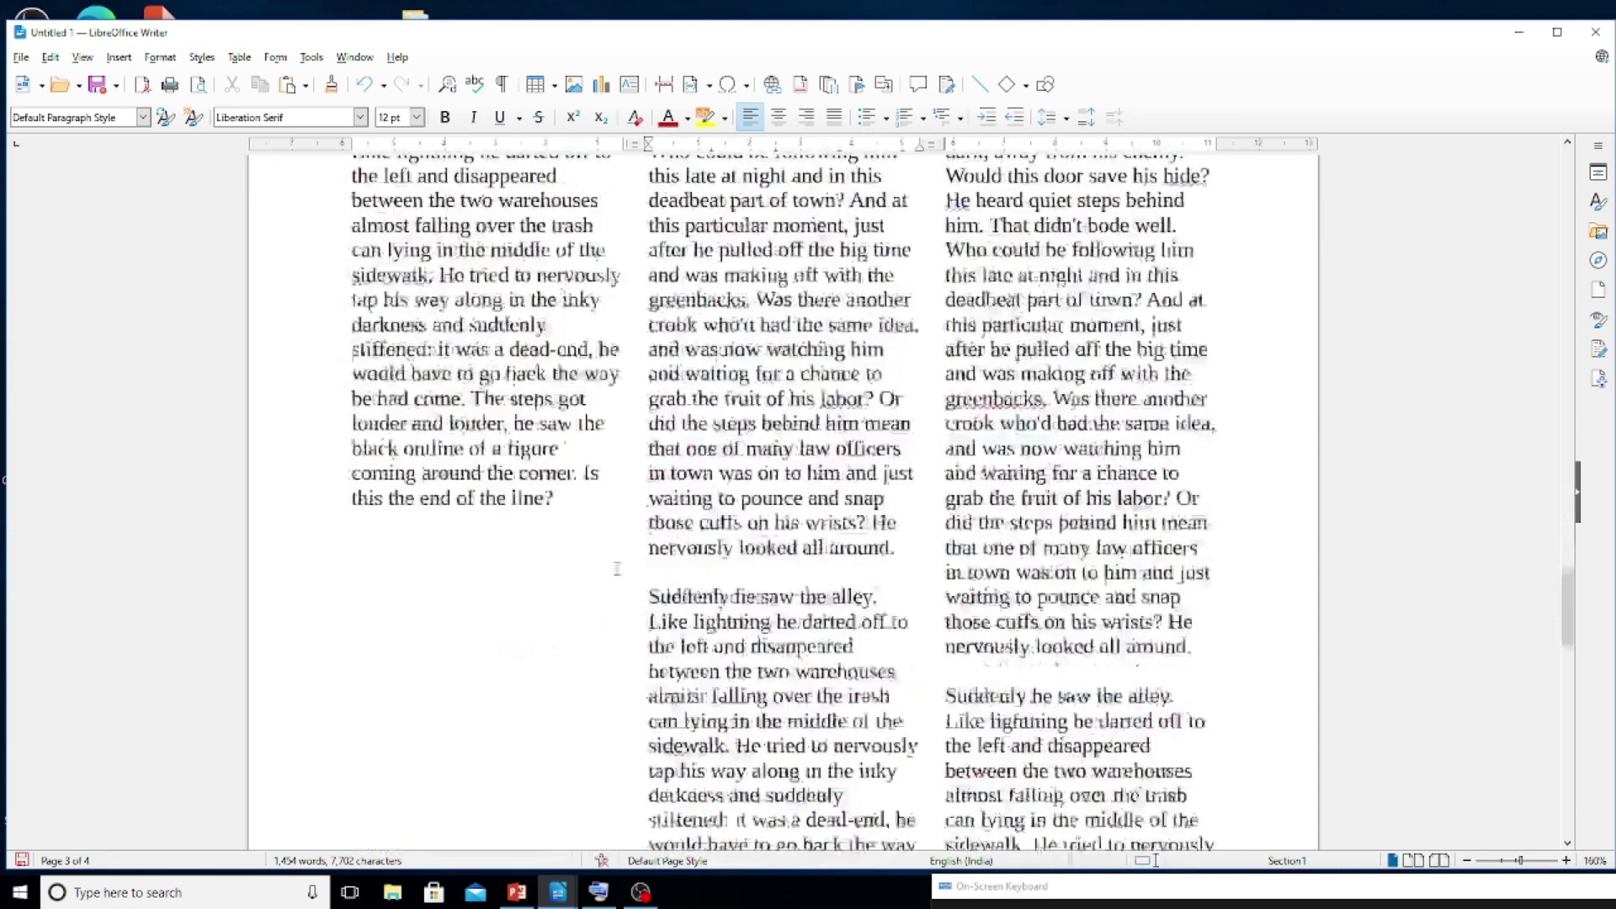
pyautogui.scroll(-10, 617, 569)
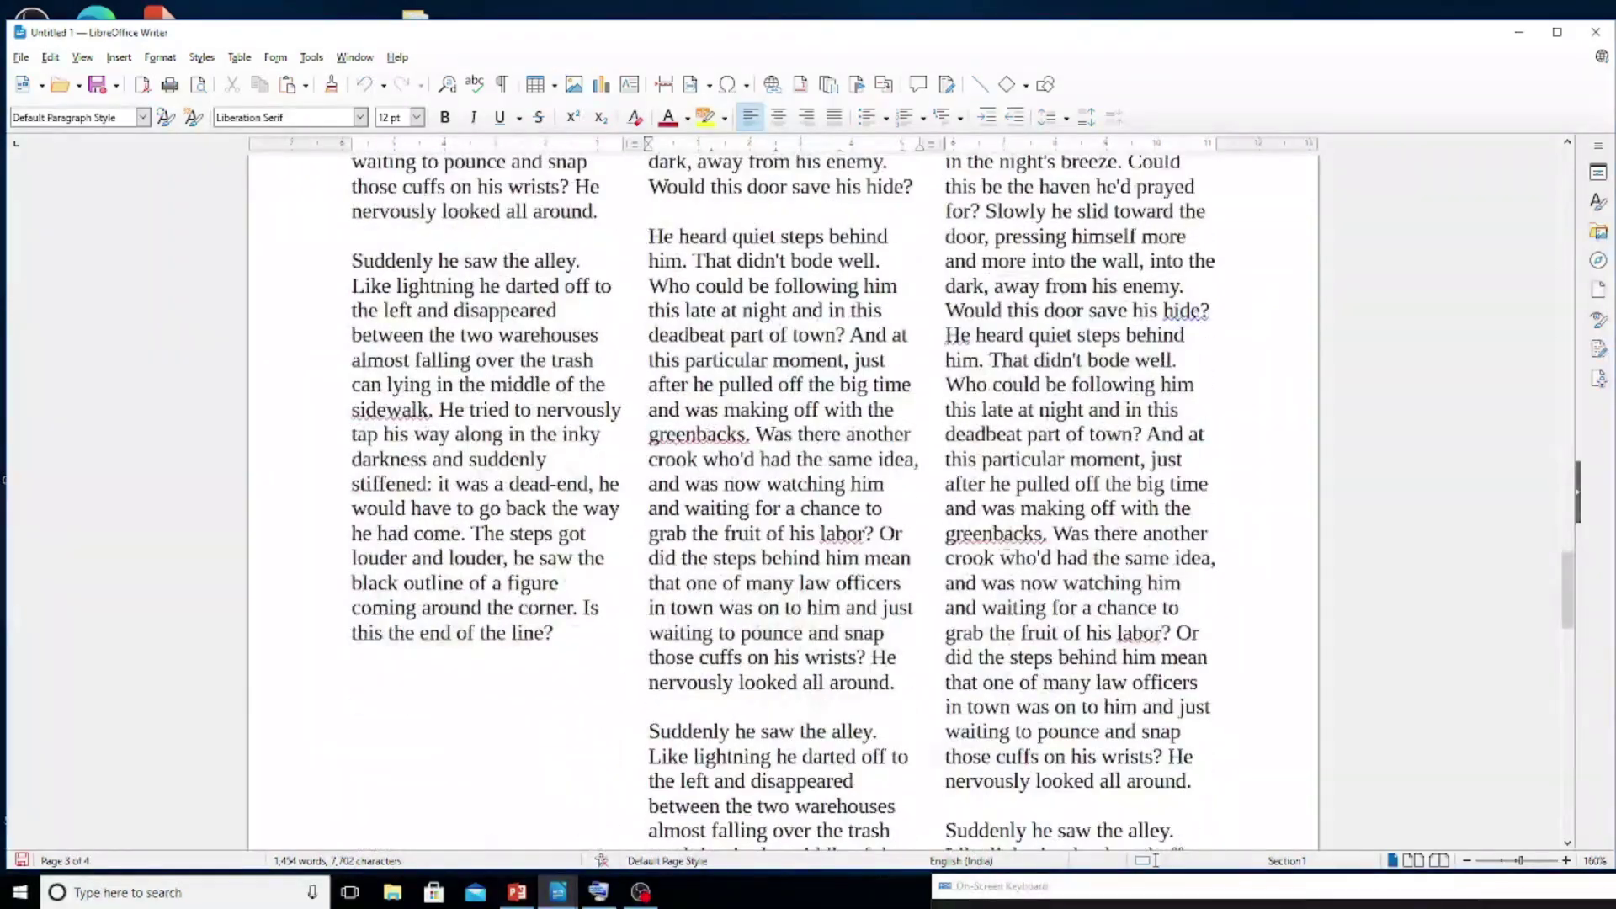
pyautogui.scroll(-2, 655, 607)
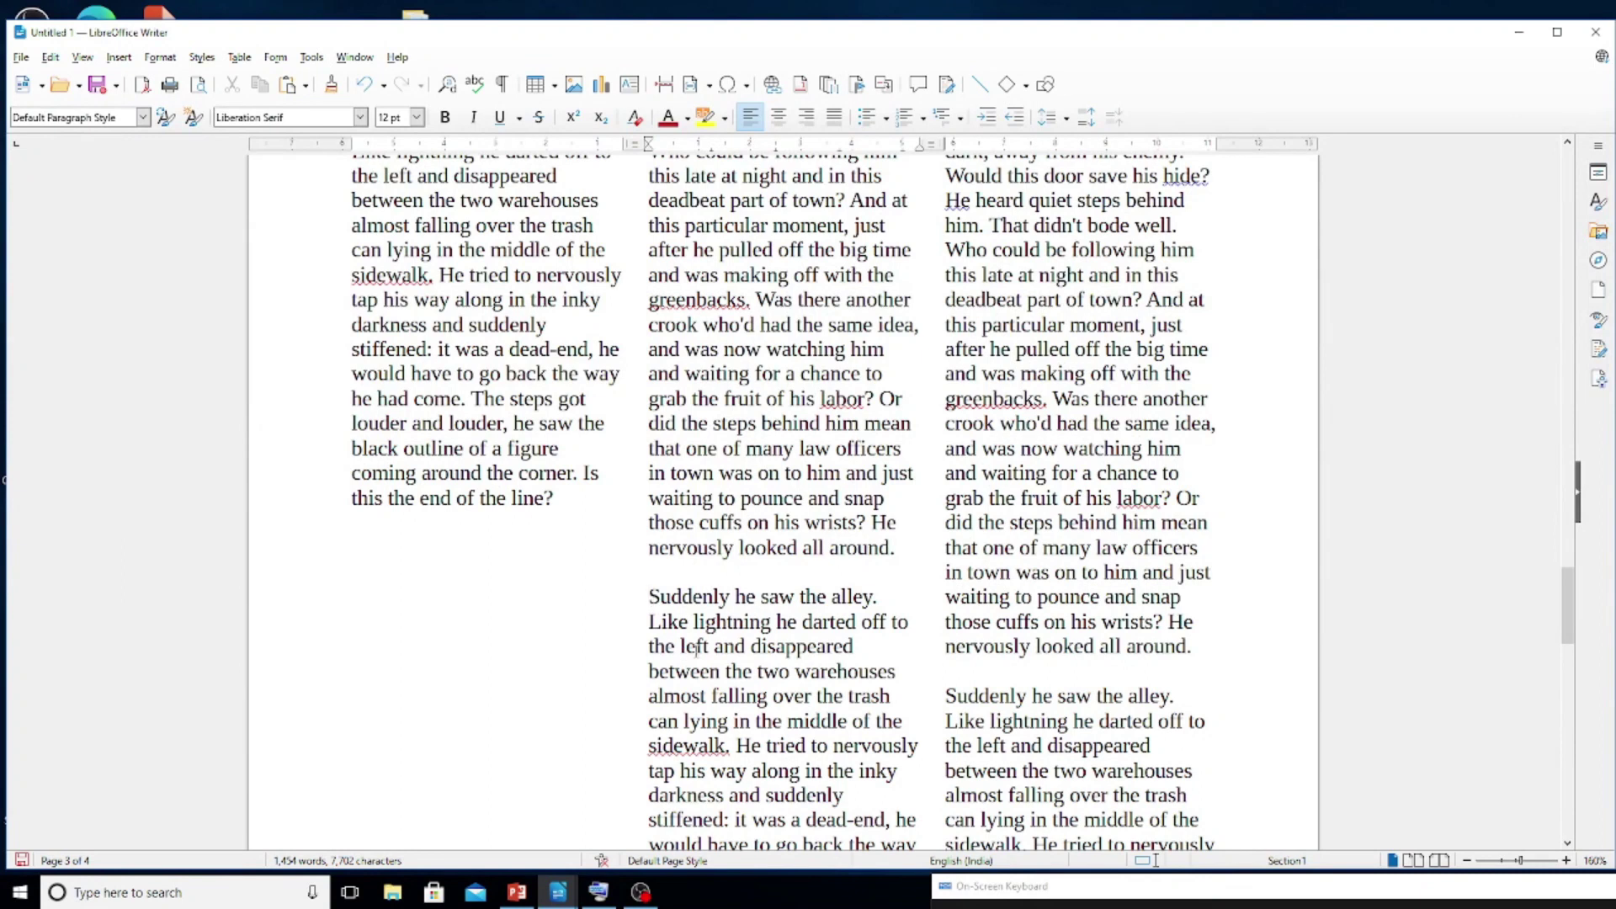
pyautogui.click(647, 611)
pyautogui.click(126, 59)
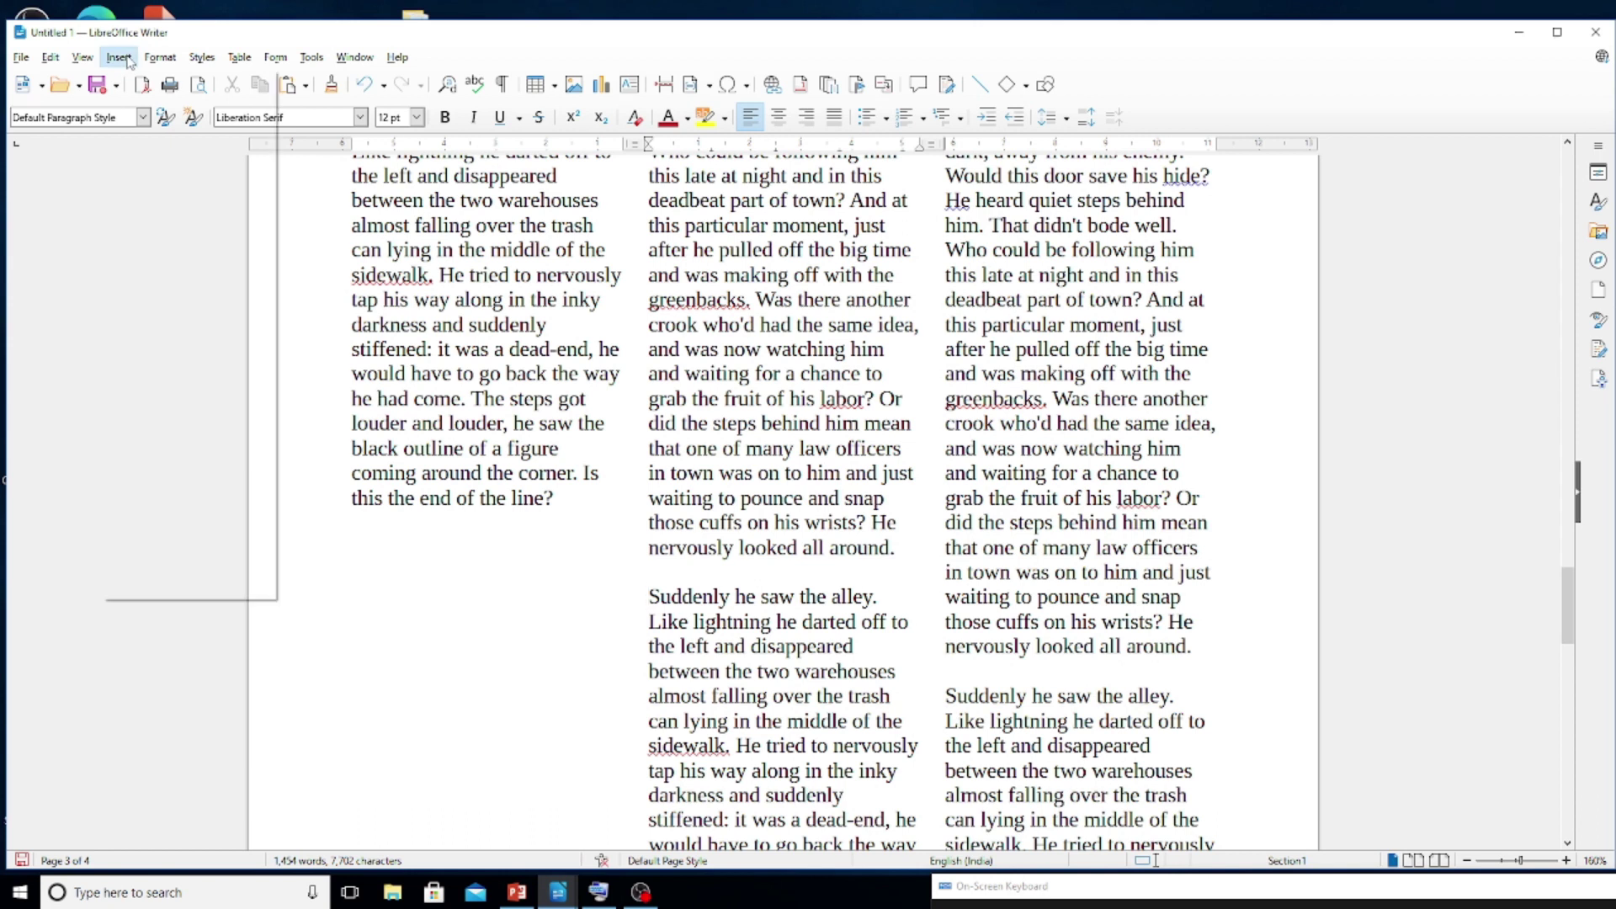
pyautogui.moveTo(143, 101)
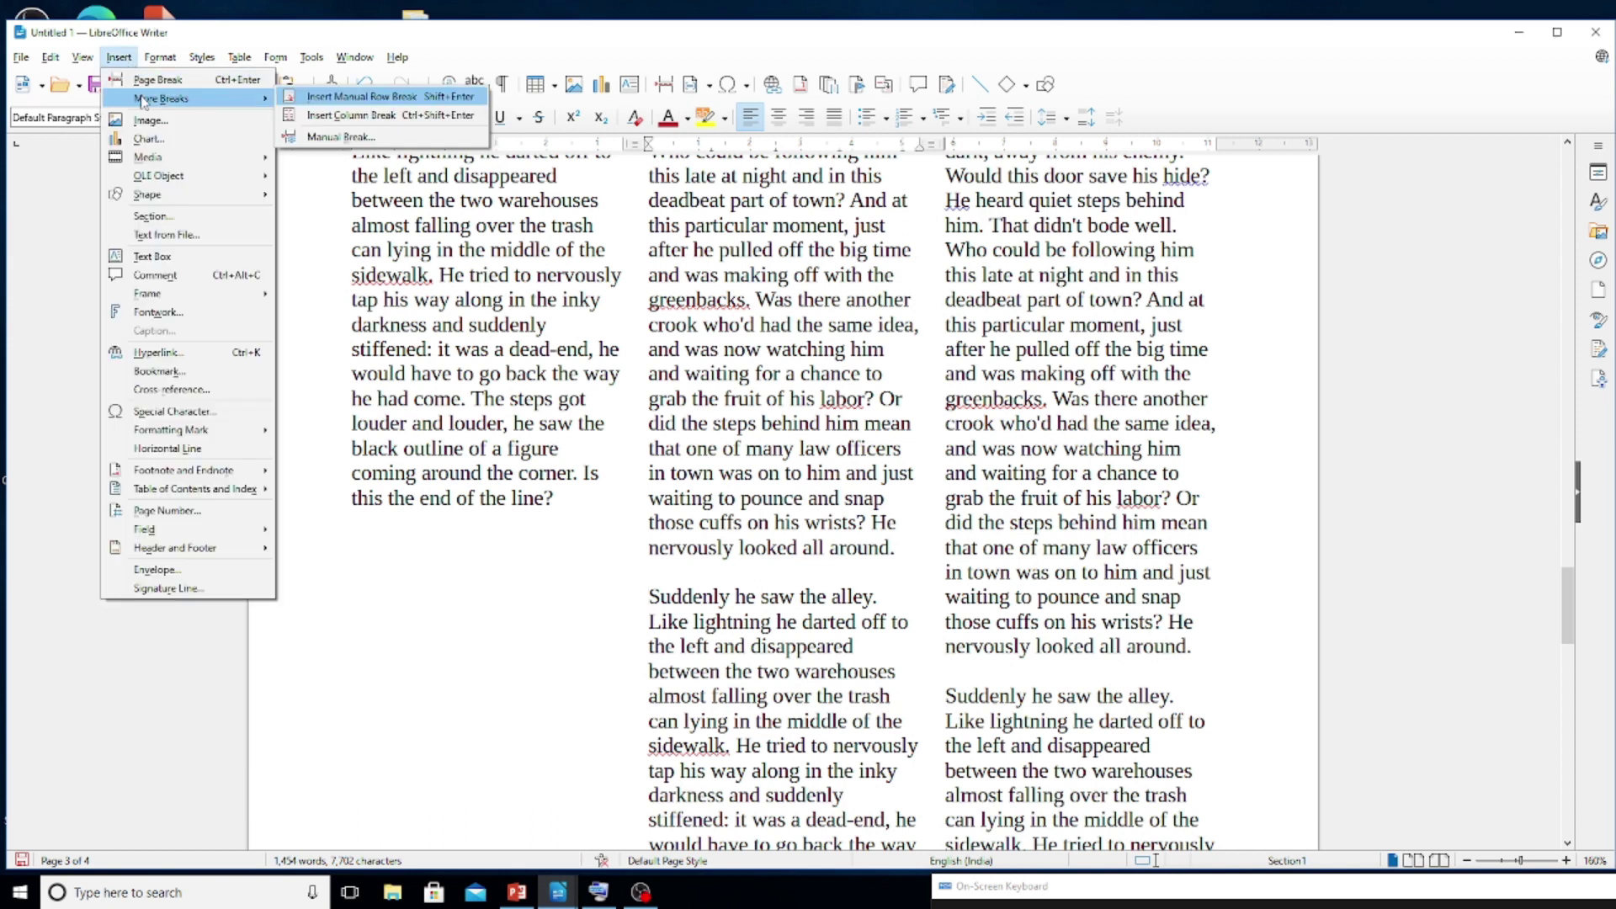
pyautogui.click(355, 120)
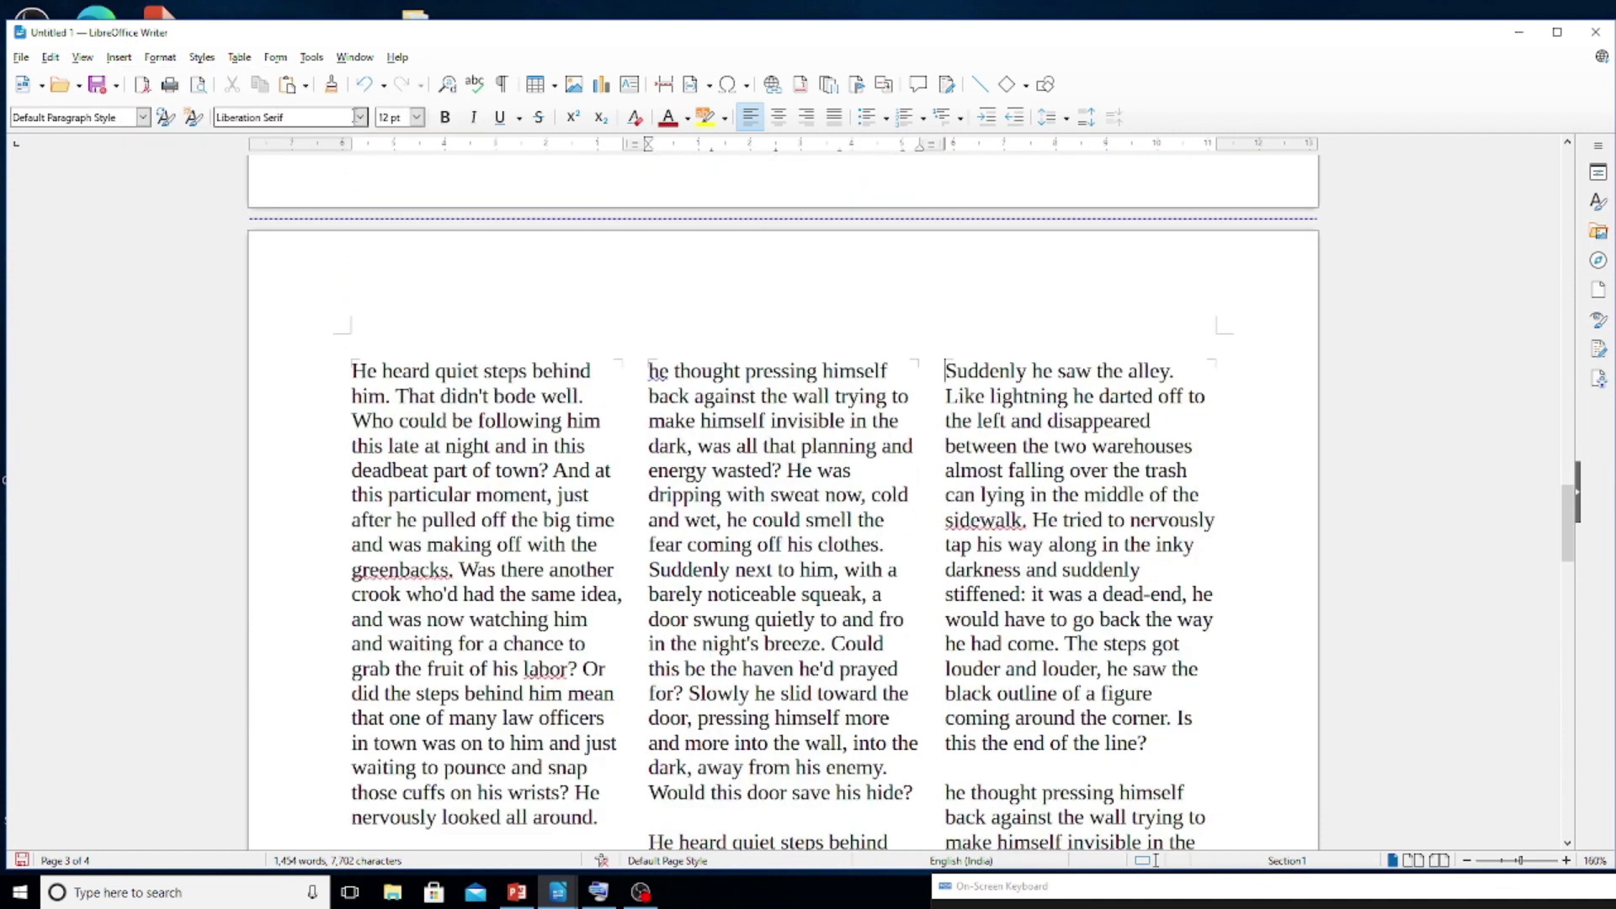
# Review how the column breaks divide the text on page 3 and display the available break commands.
pyautogui.scroll(-8, 510, 764)
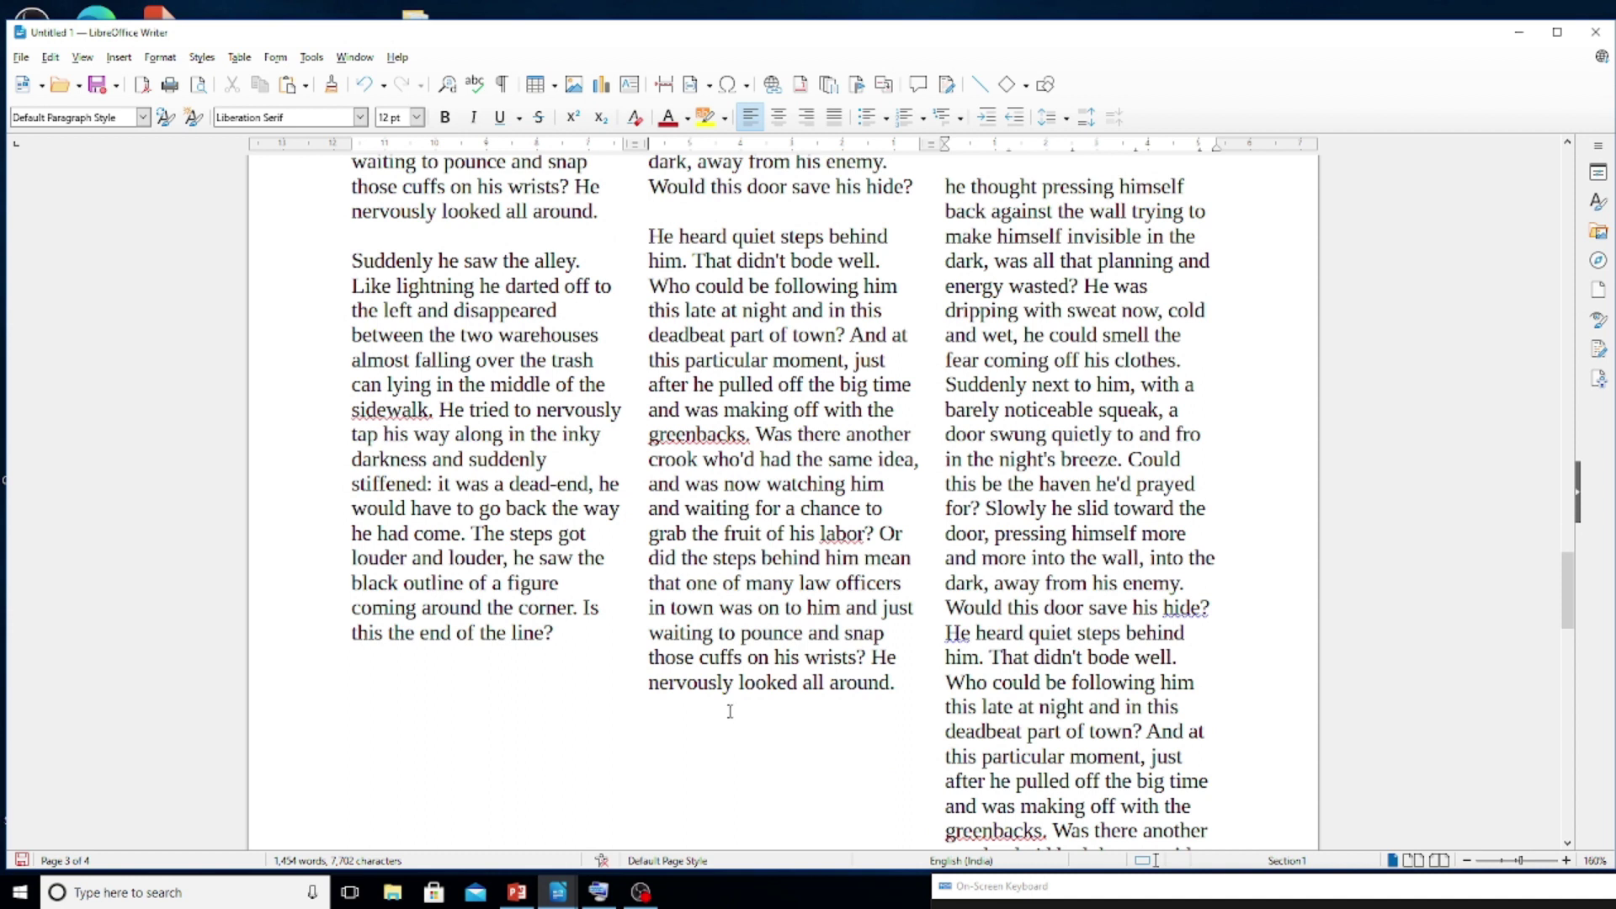
pyautogui.scroll(8, 979, 633)
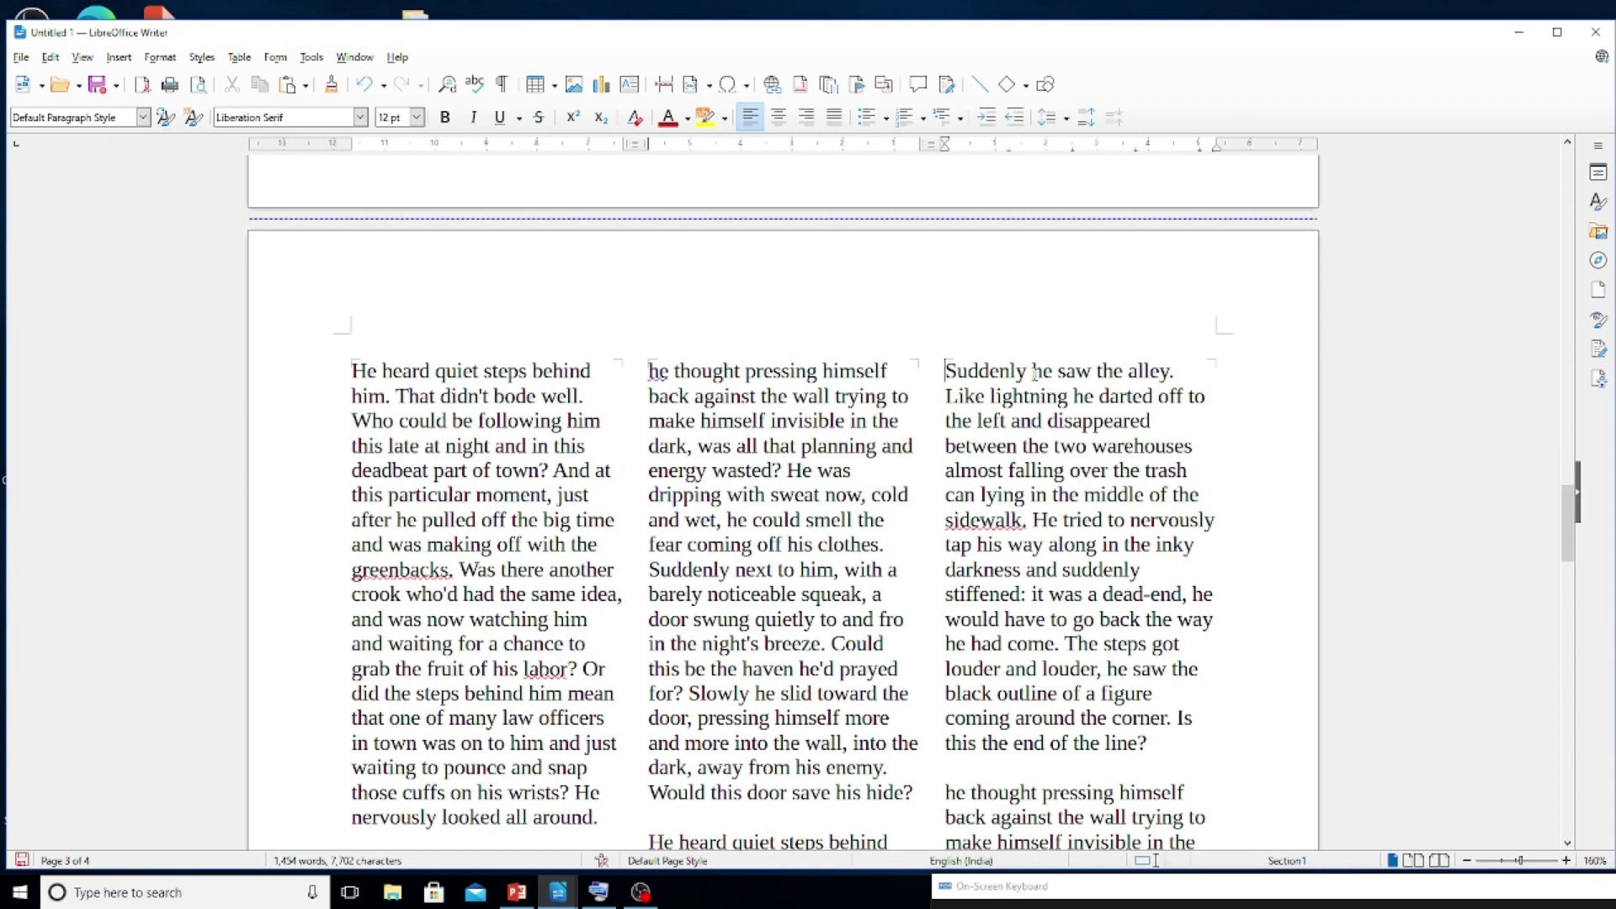
pyautogui.click(119, 57)
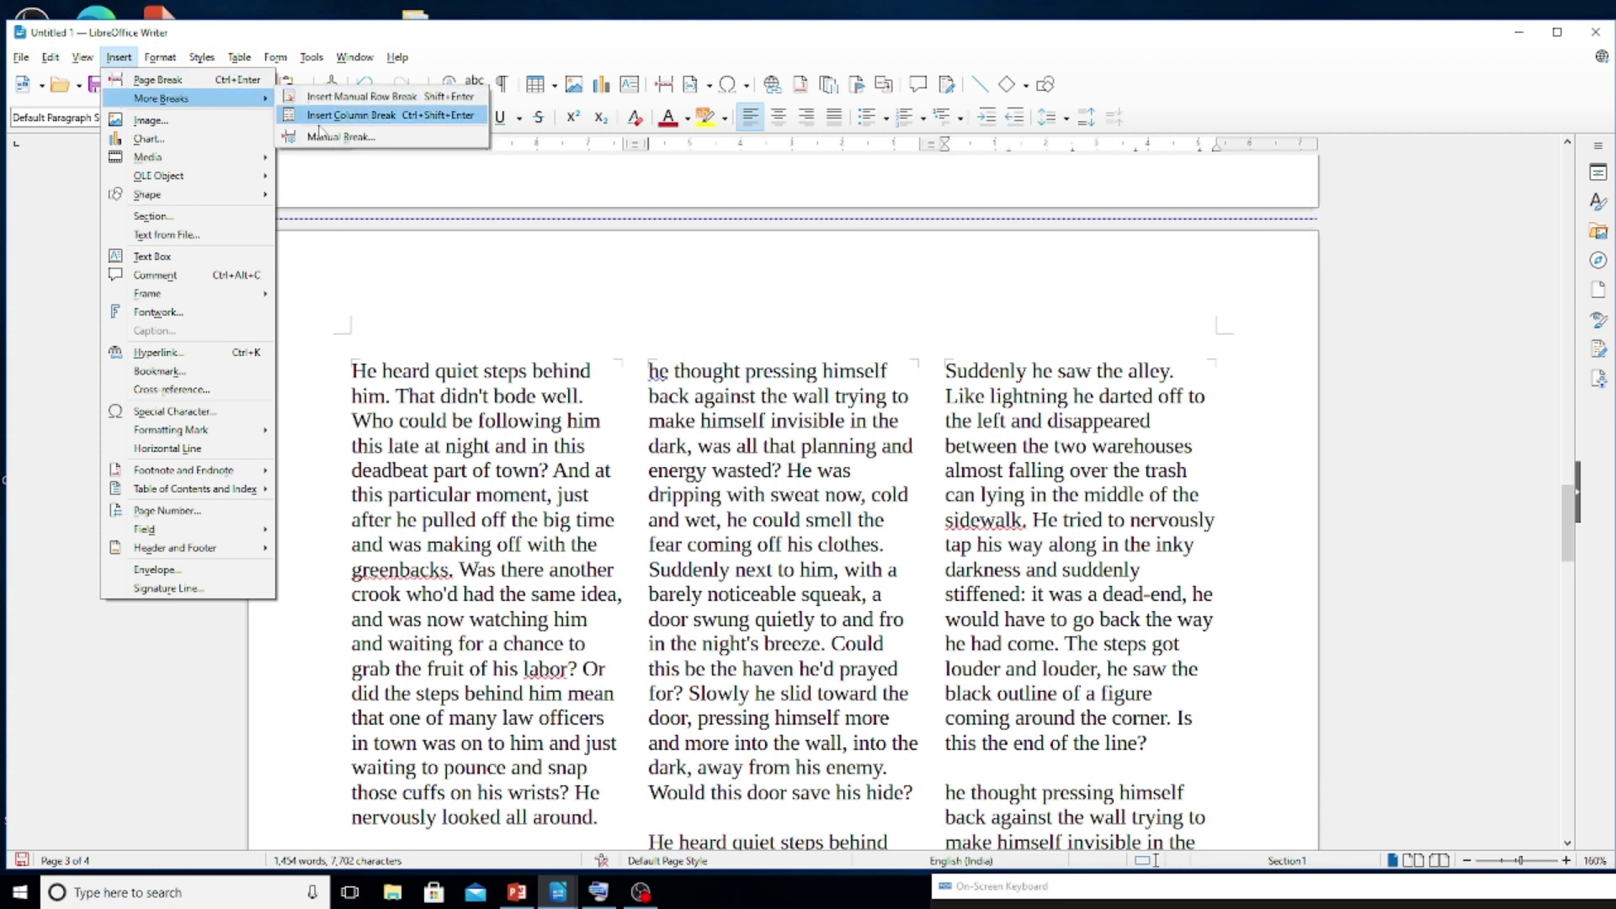
# Examine the manual break options, including the line break's restart locations and the page break's style setting, without inserting a break.
pyautogui.click(321, 138)
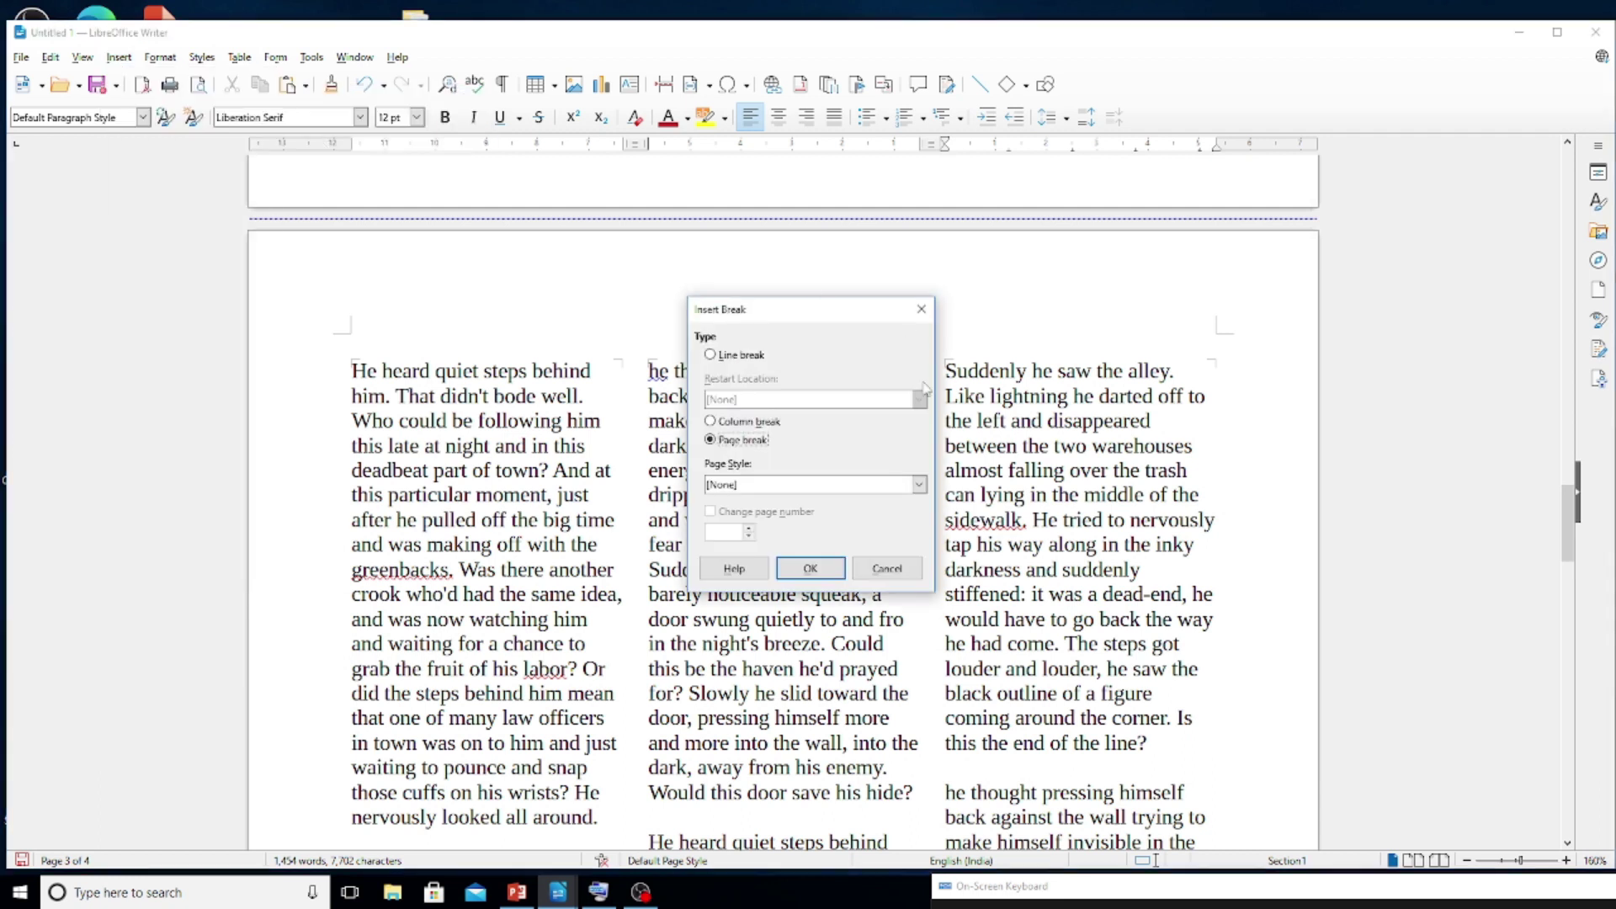
pyautogui.click(738, 357)
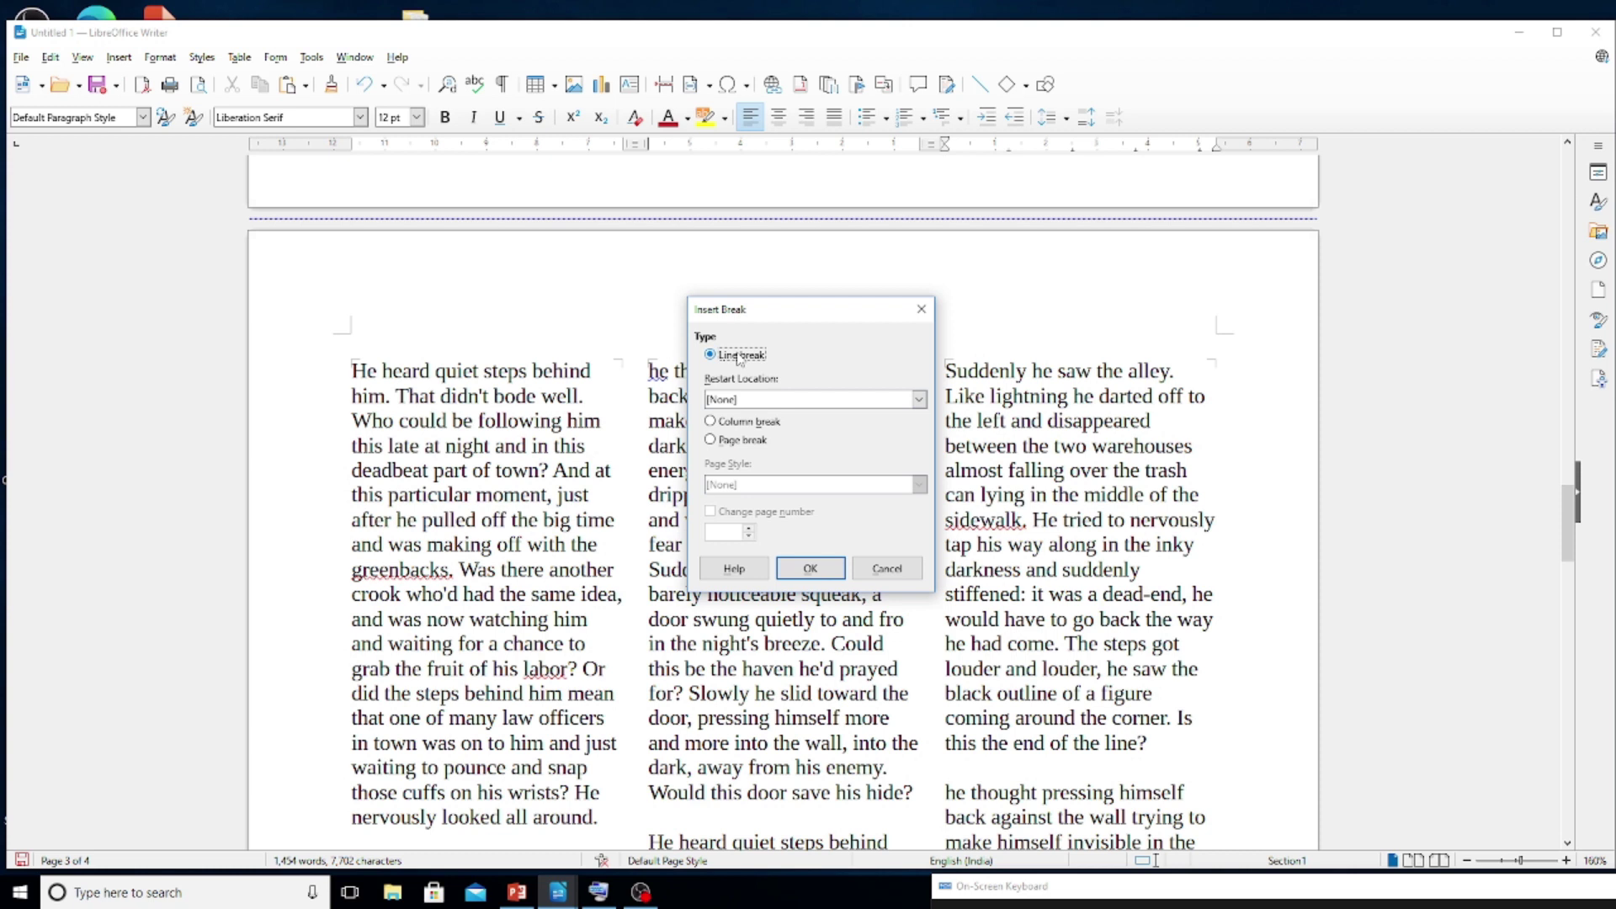
pyautogui.click(920, 401)
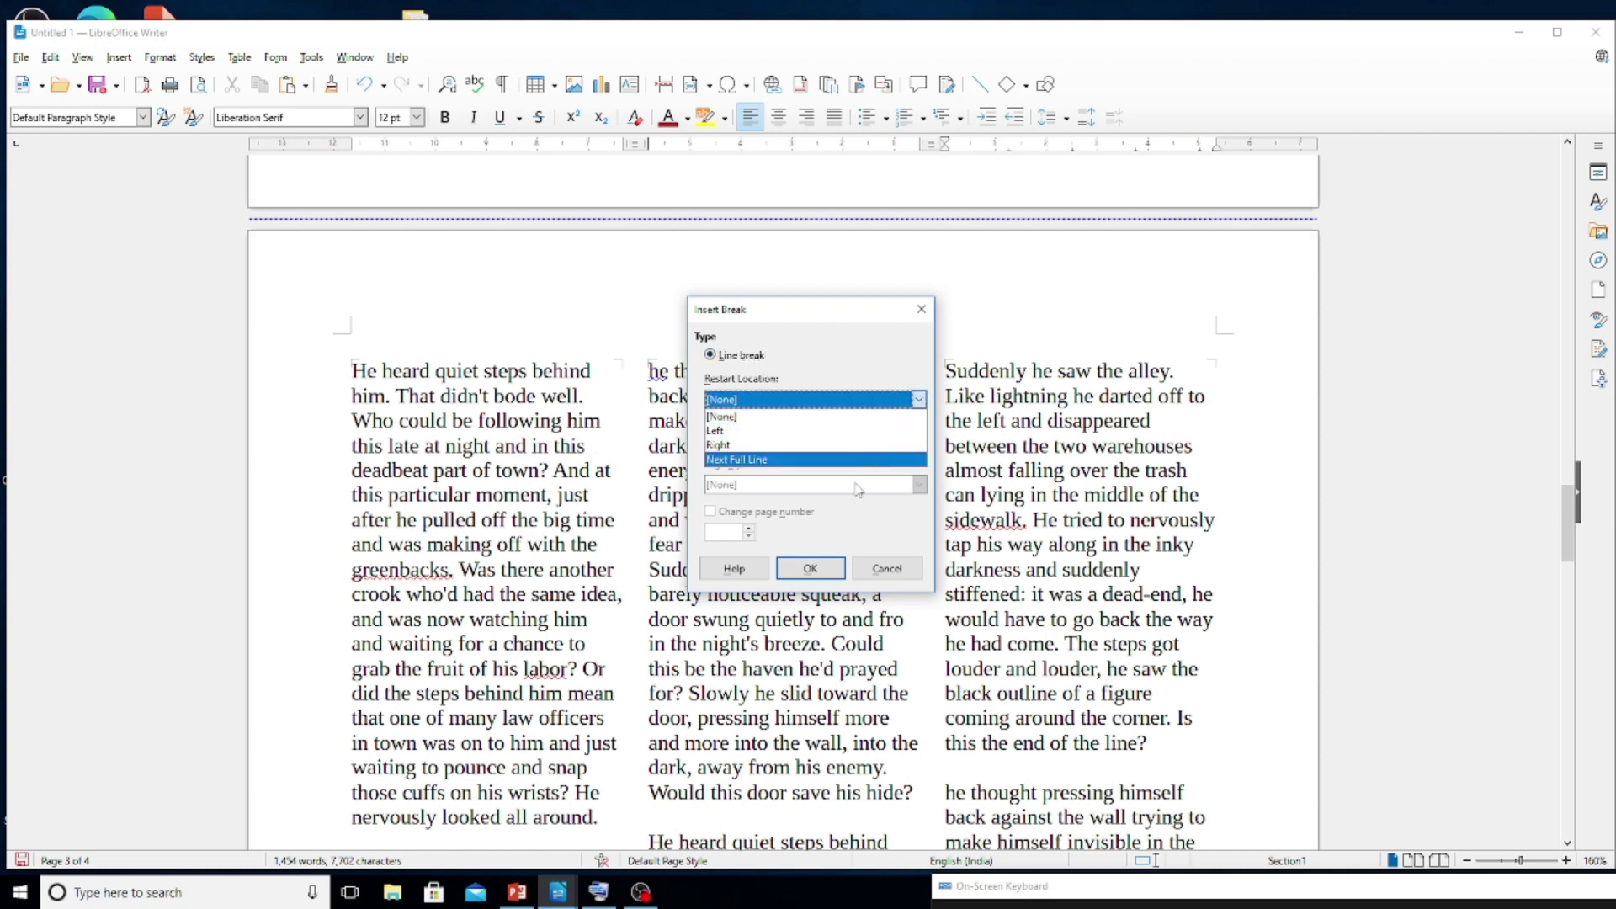
pyautogui.click(850, 512)
pyautogui.click(762, 441)
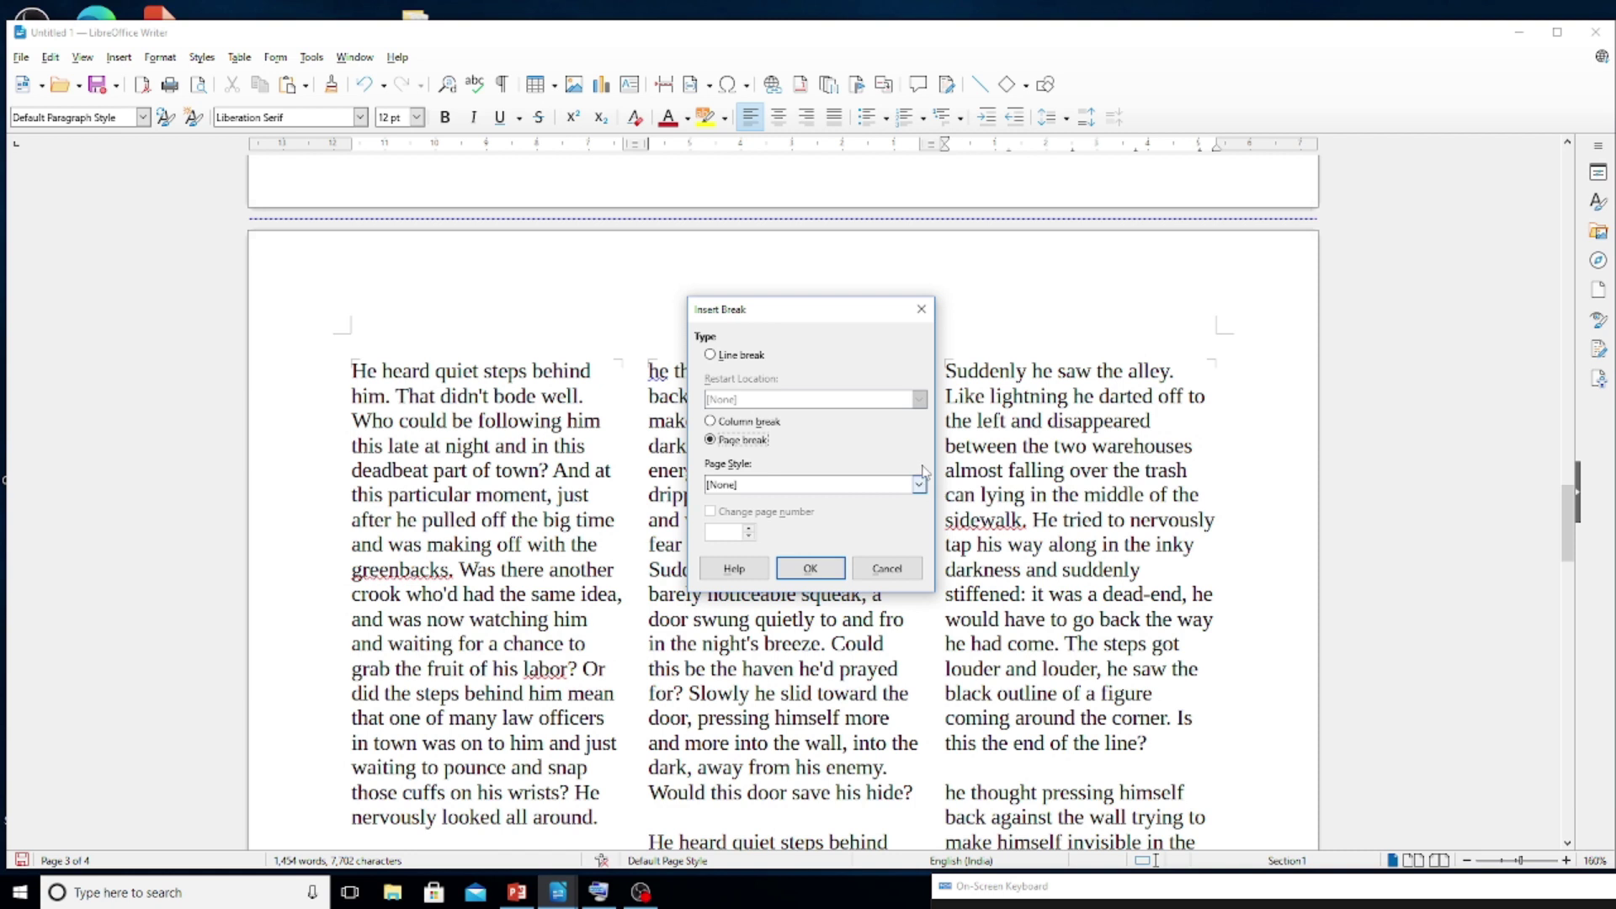
pyautogui.click(922, 310)
# Return to the dummy text at the start of the document's first page.
pyautogui.click(128, 62)
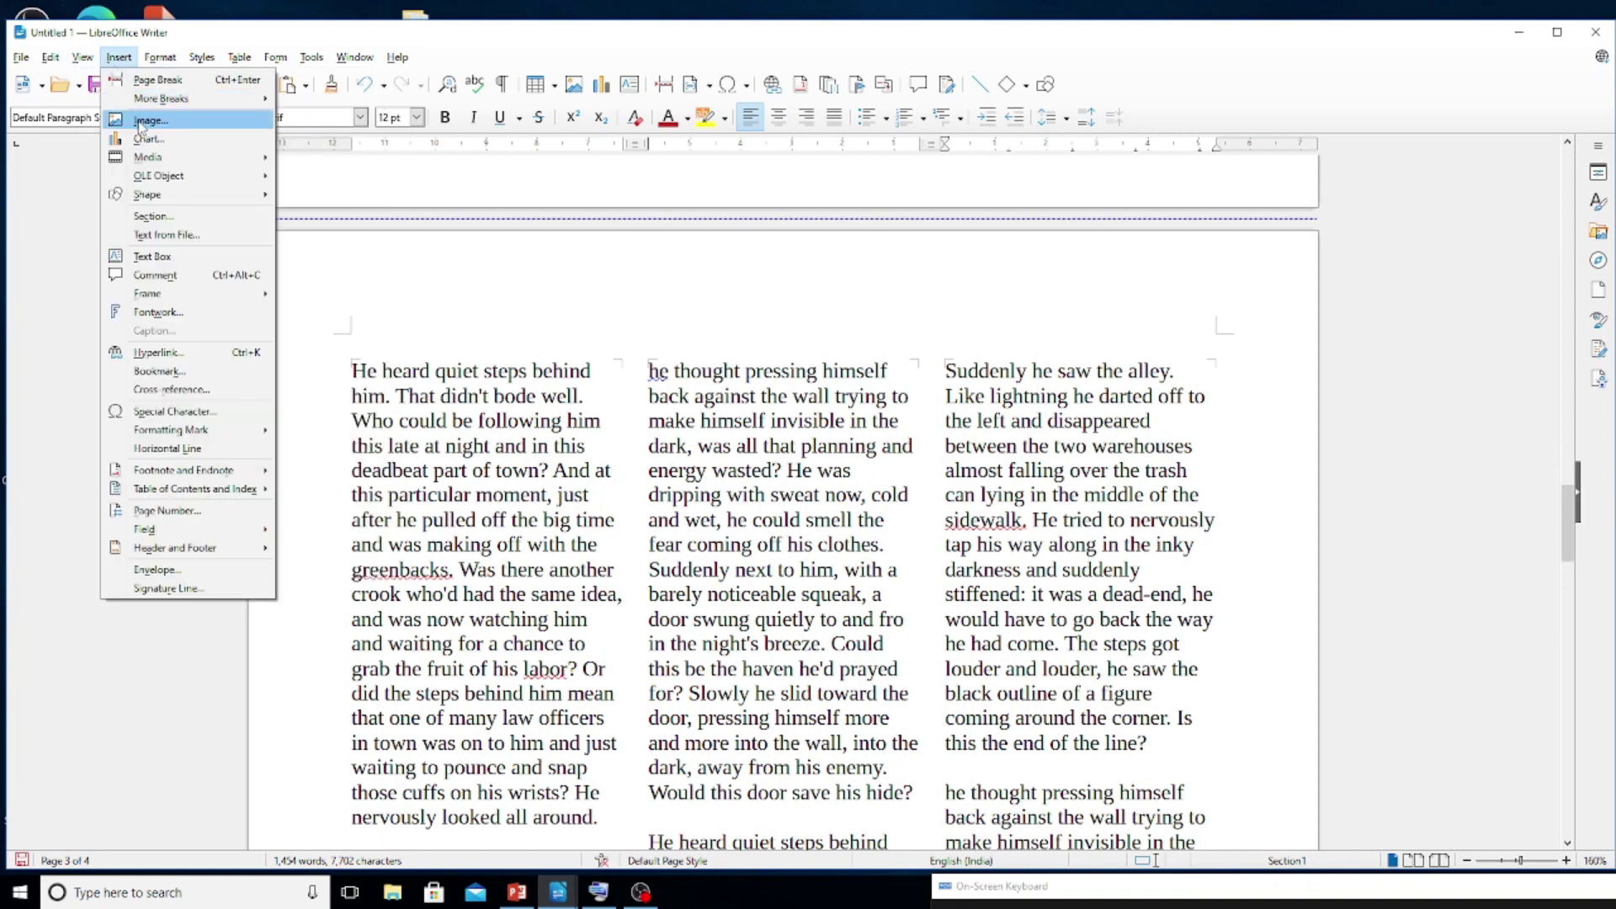
pyautogui.click(452, 300)
pyautogui.hotkey('ctrl', 'z')
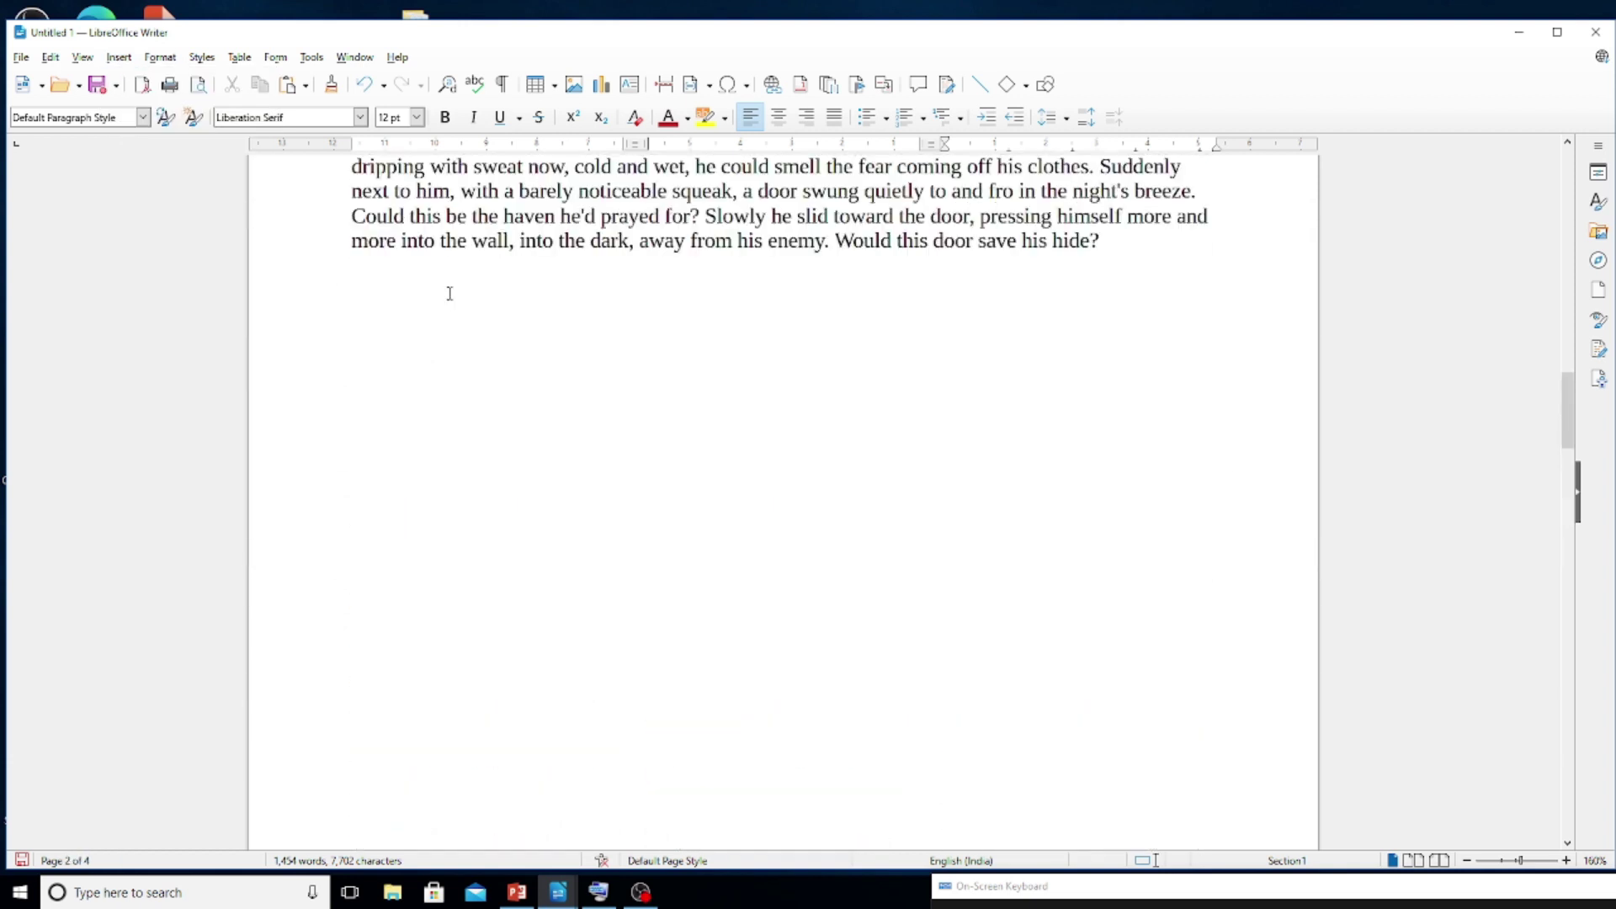
pyautogui.hotkey('ctrl', 'z')
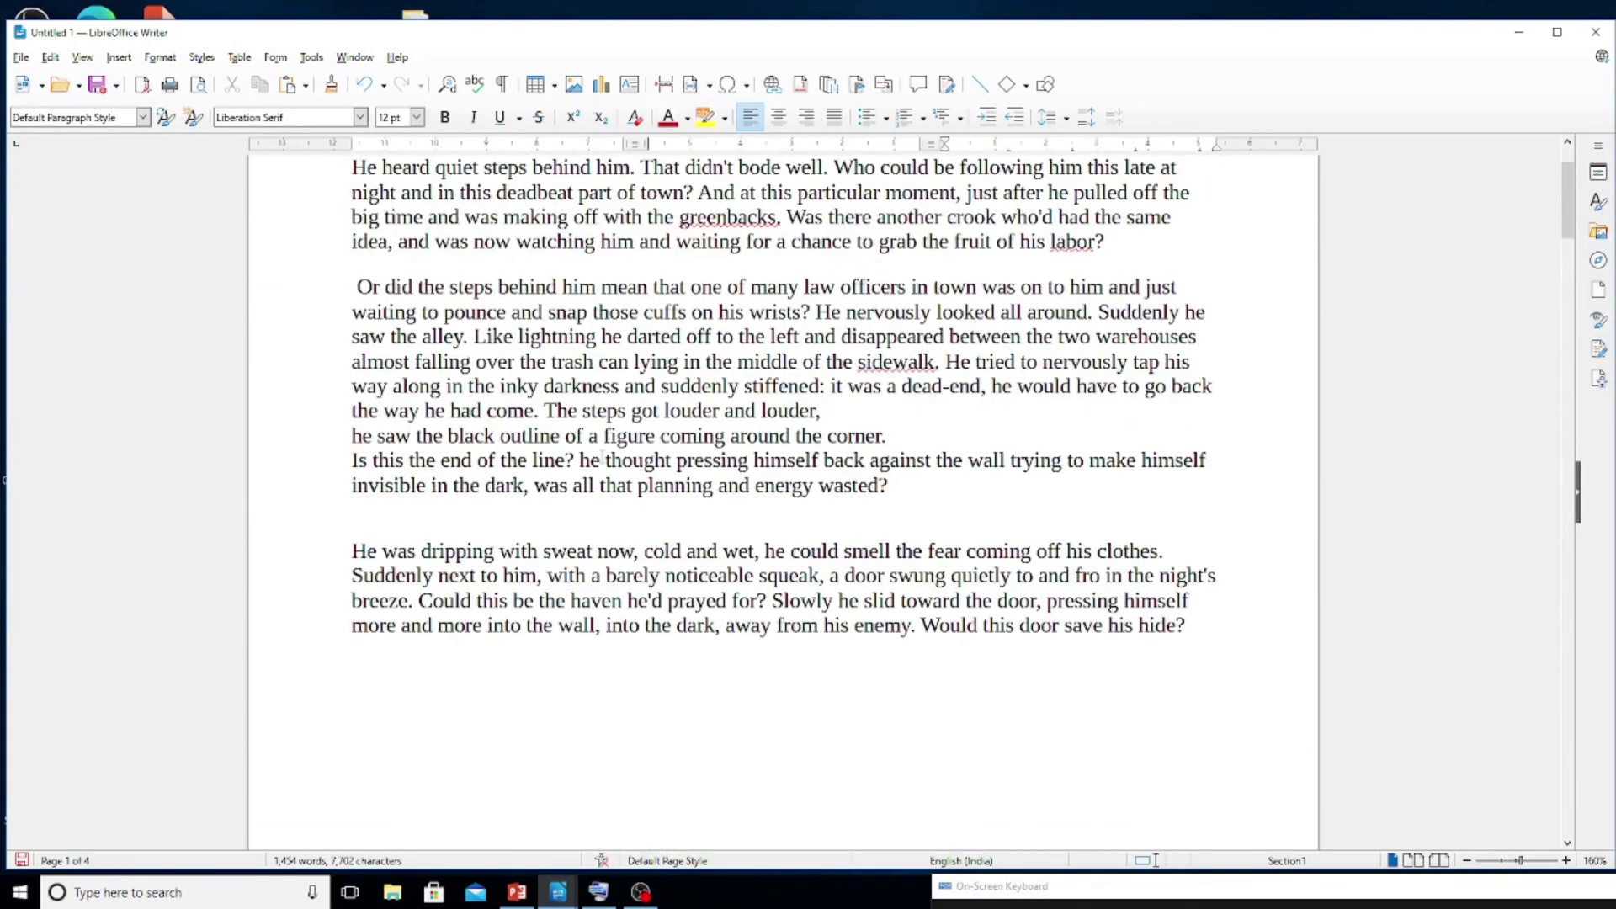
pyautogui.scroll(-3, 603, 459)
pyautogui.click(718, 498)
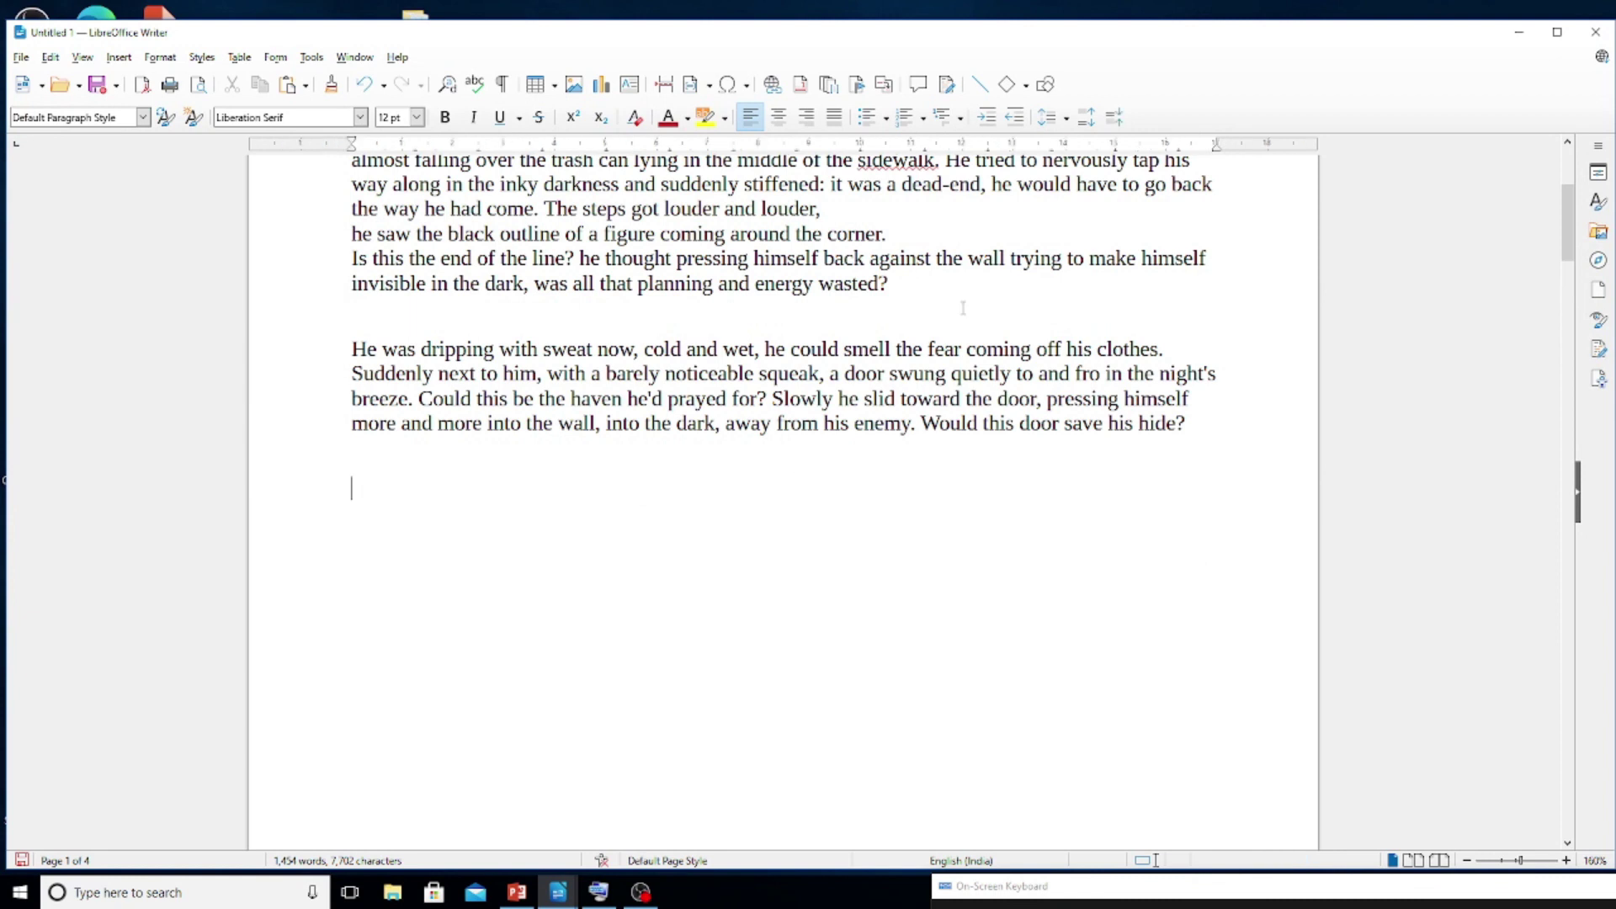
pyautogui.scroll(5, 963, 308)
pyautogui.click(1129, 377)
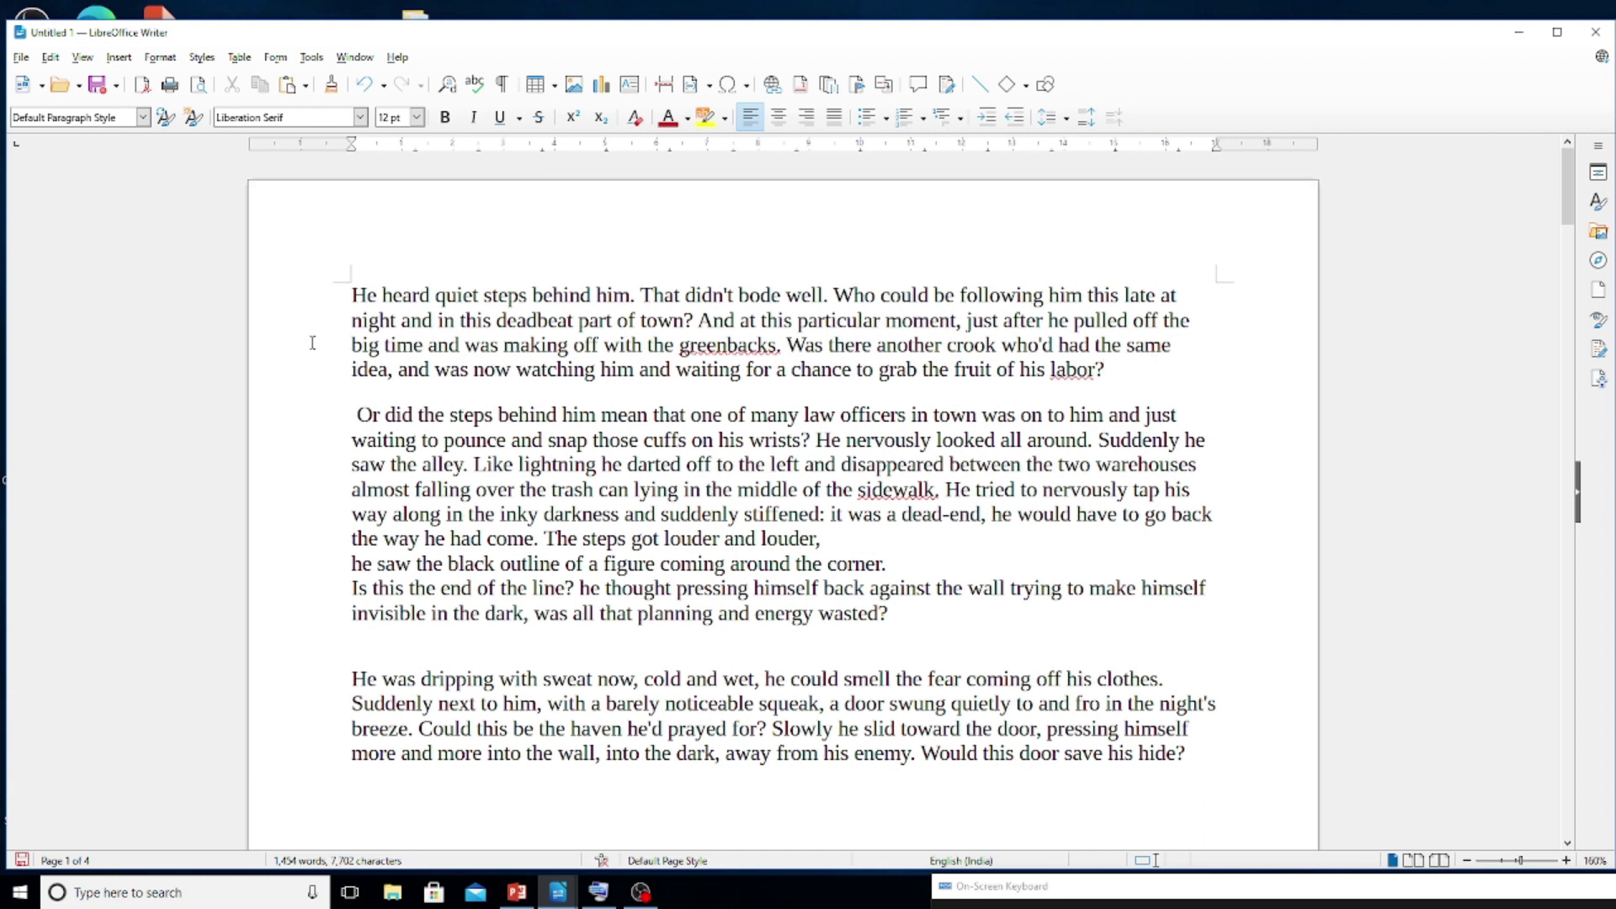
pyautogui.click(969, 543)
pyautogui.click(116, 58)
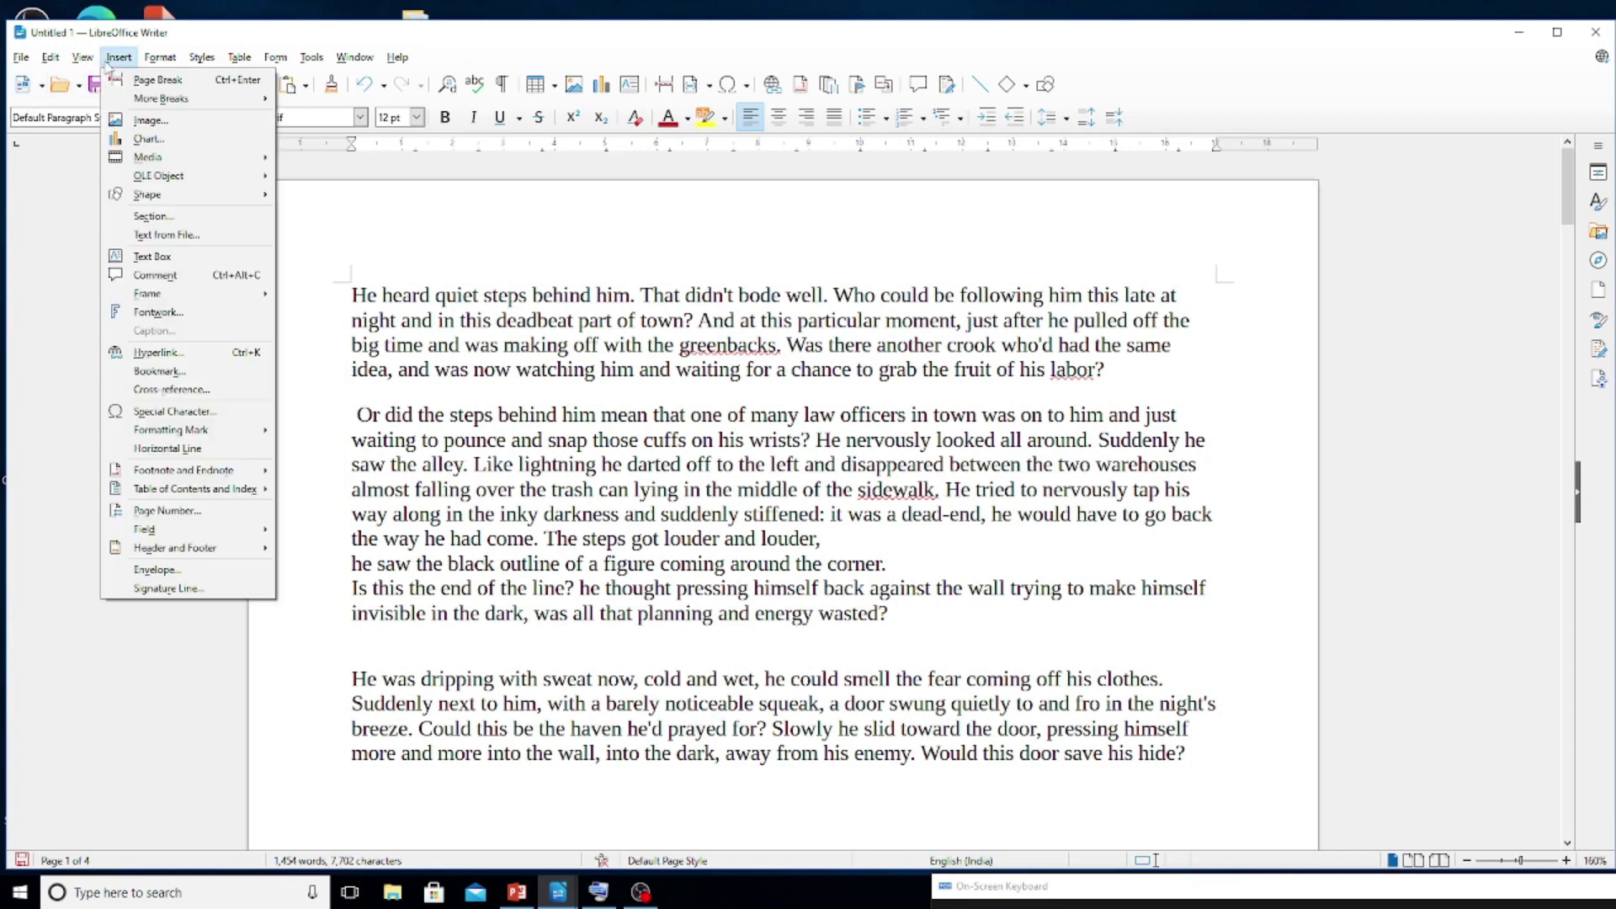
pyautogui.click(134, 126)
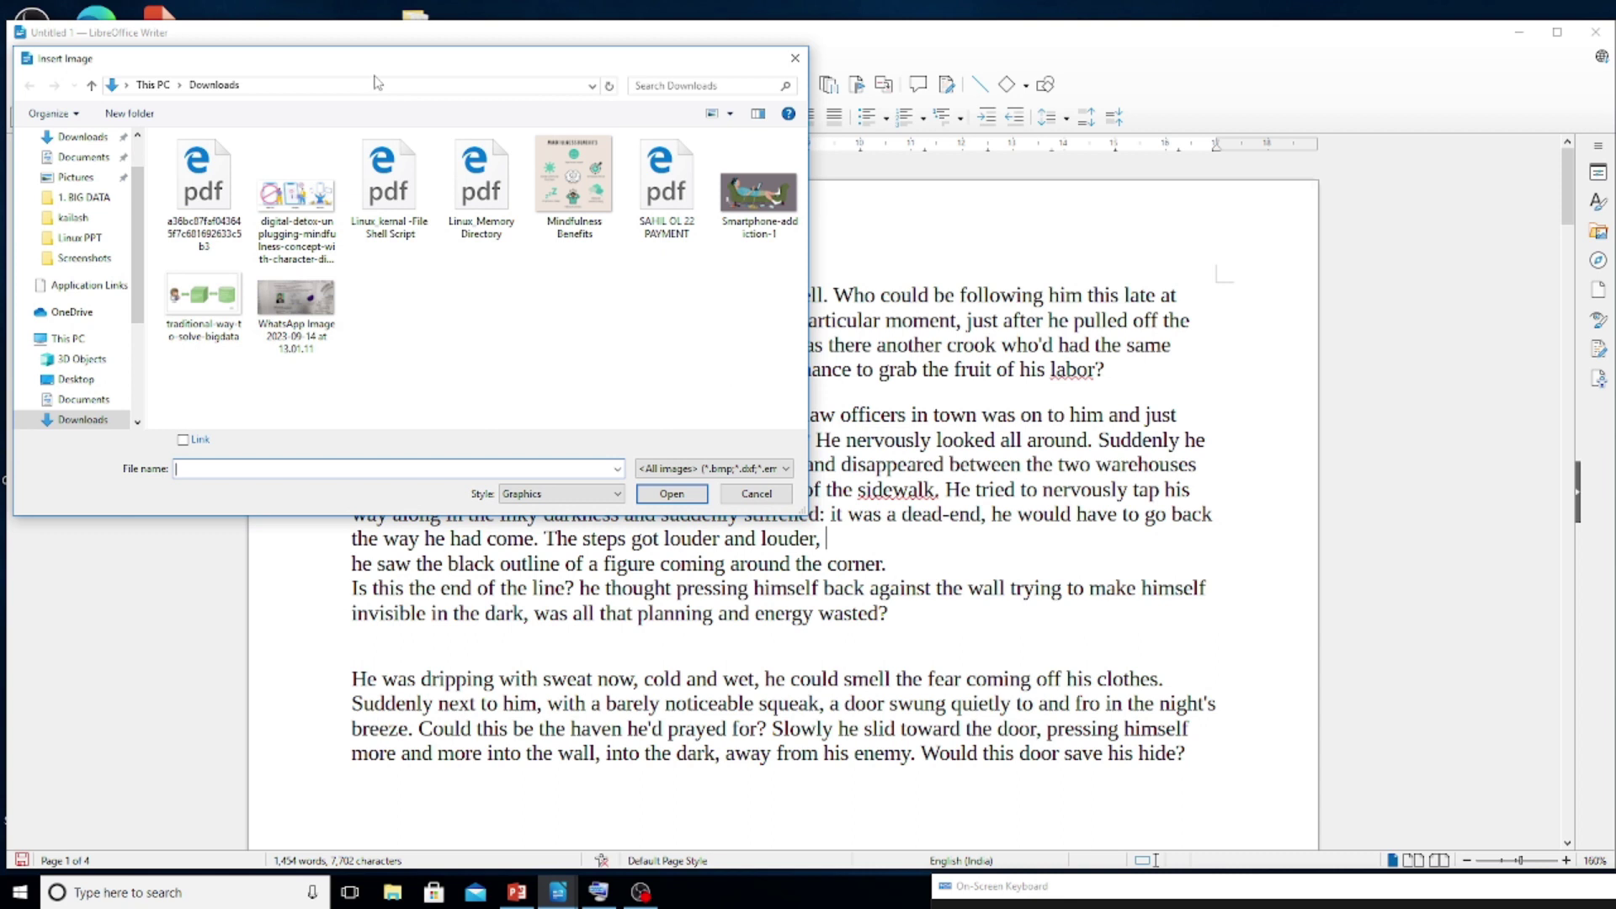
pyautogui.moveTo(376, 64); pyautogui.dragTo(715, 91)
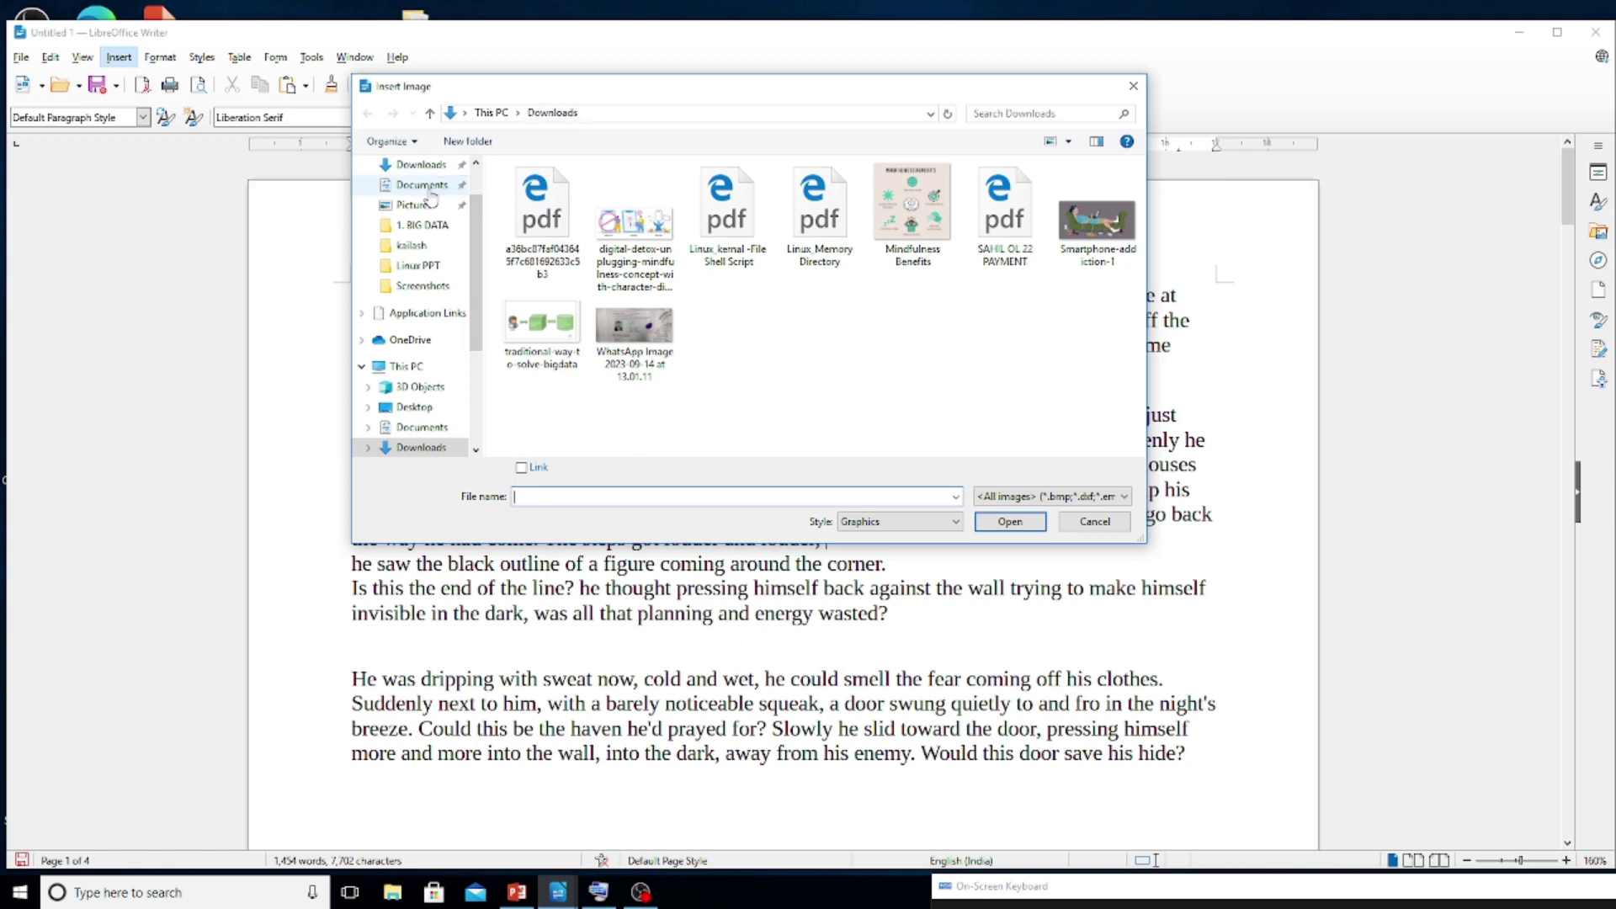
pyautogui.click(406, 415)
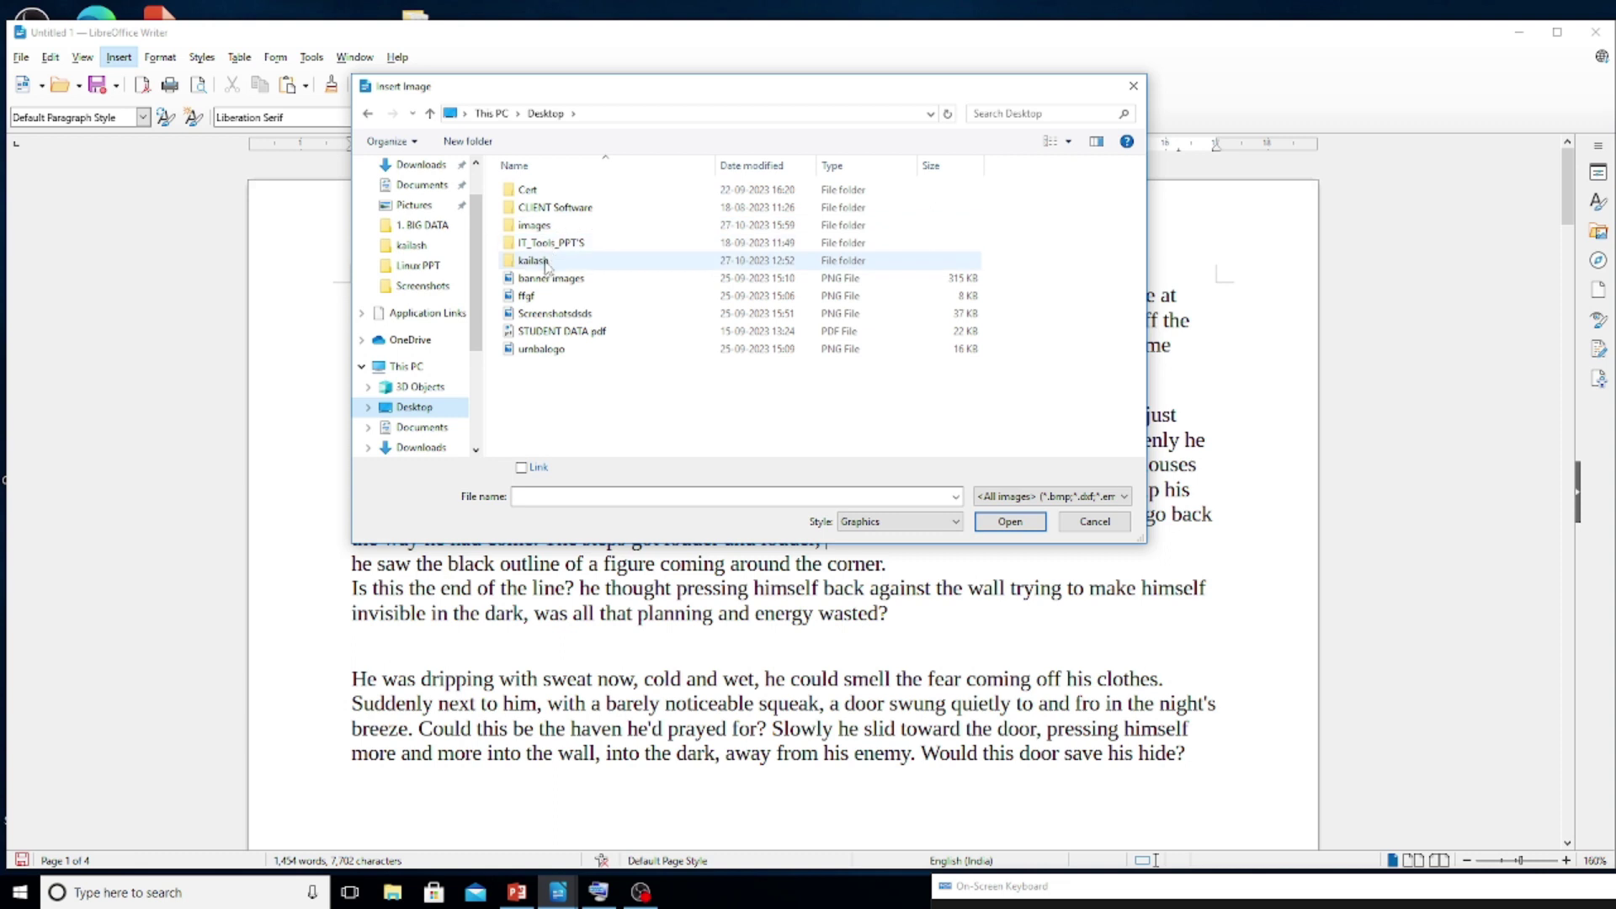
pyautogui.doubleClick(536, 226)
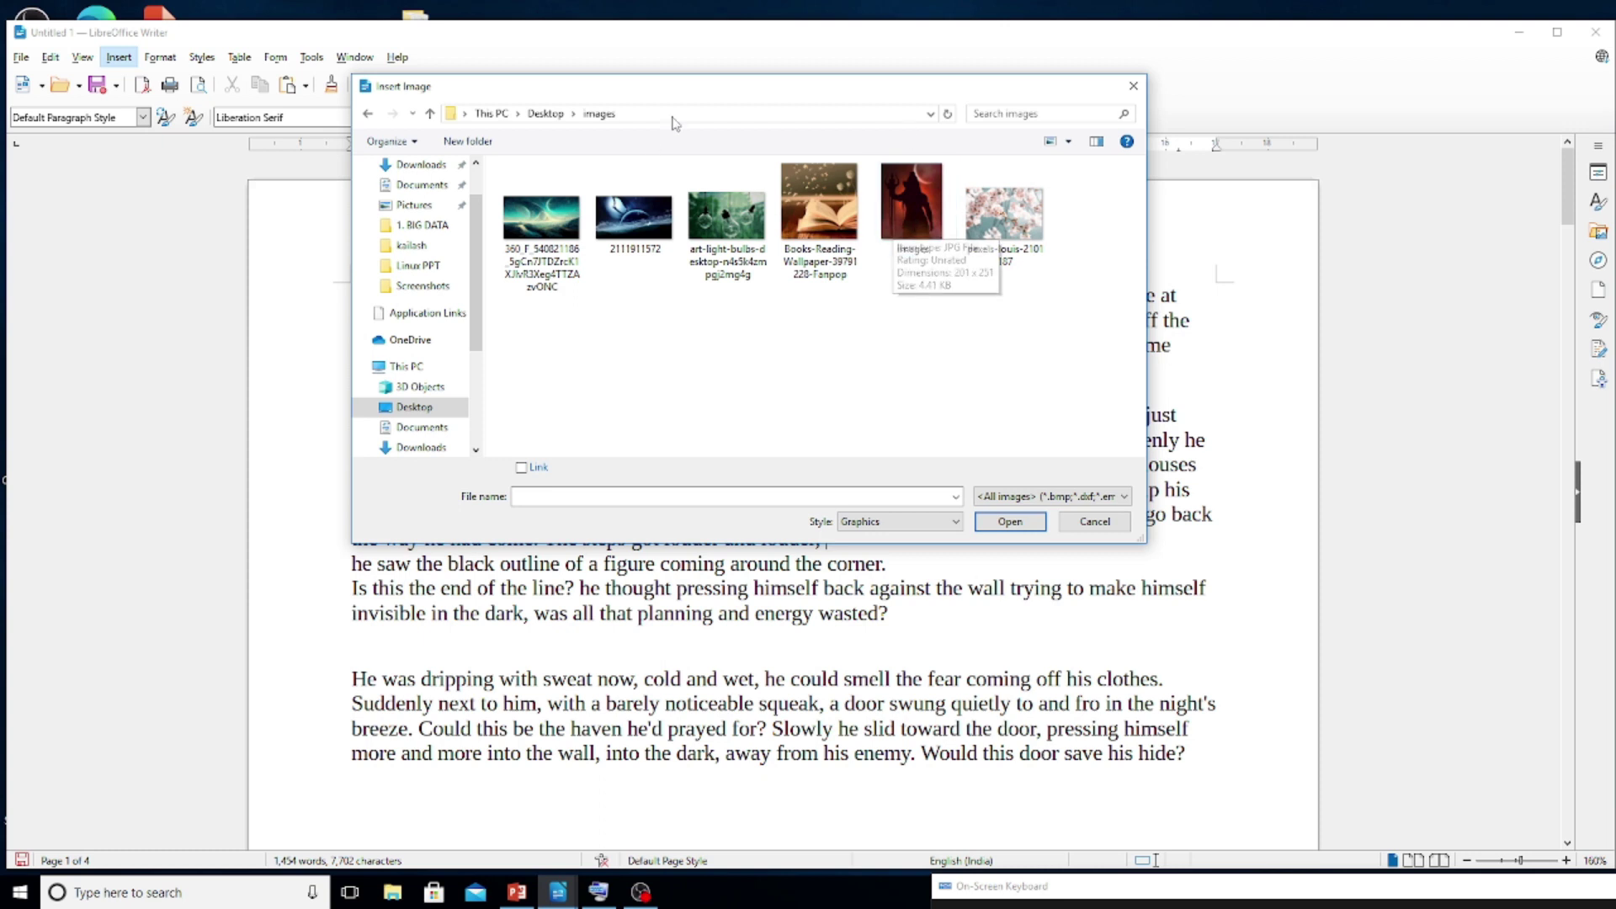
pyautogui.click(644, 247)
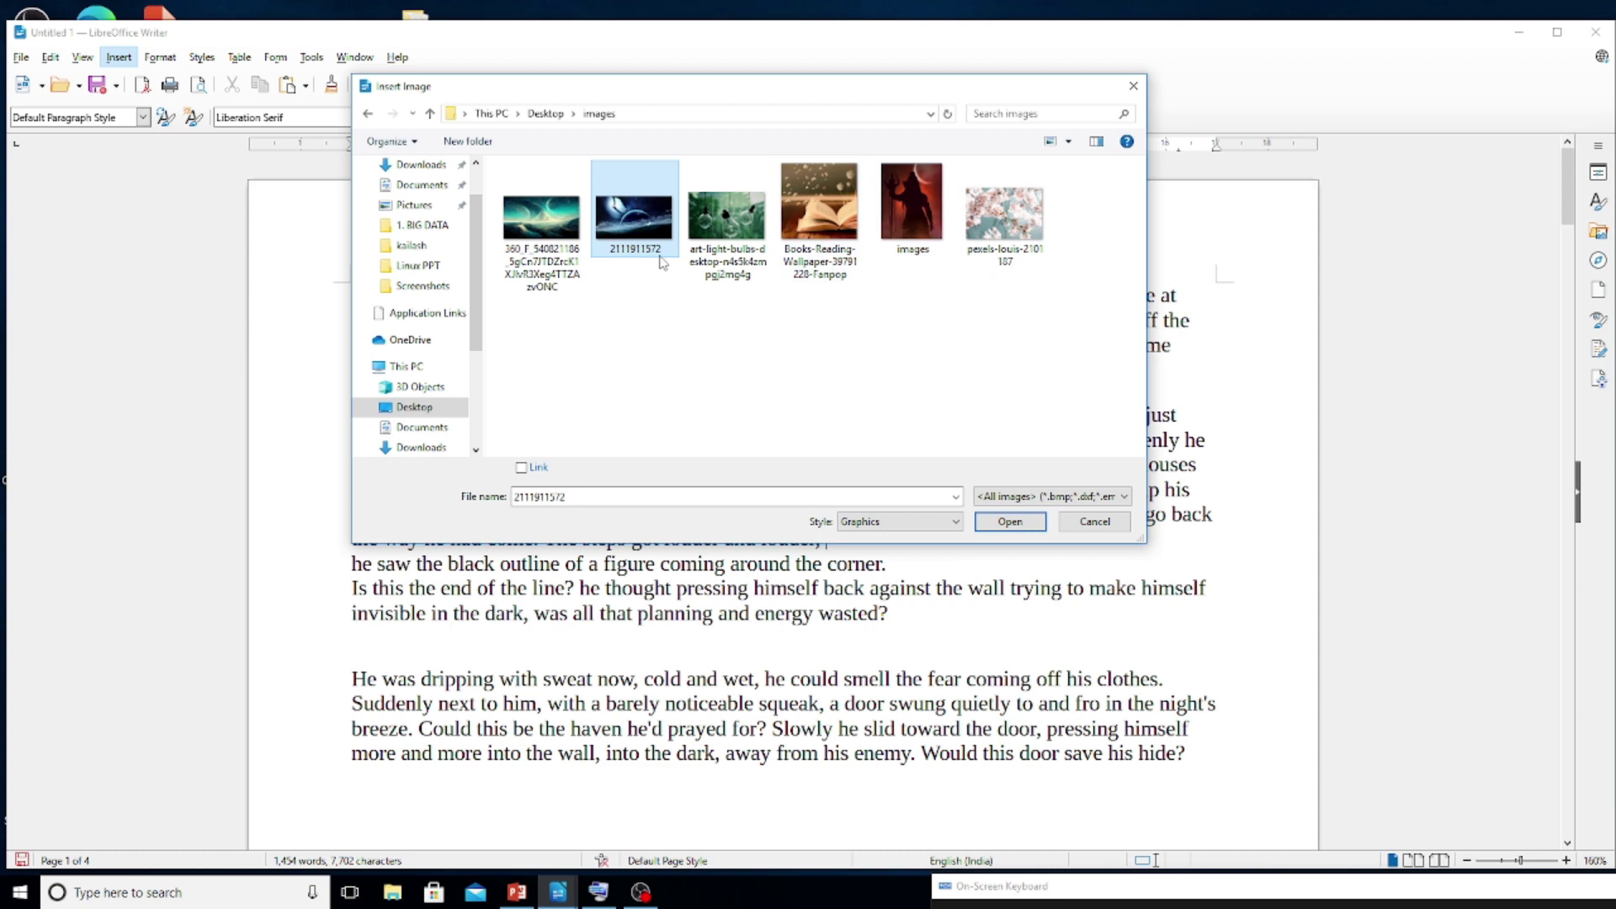
pyautogui.click(1032, 522)
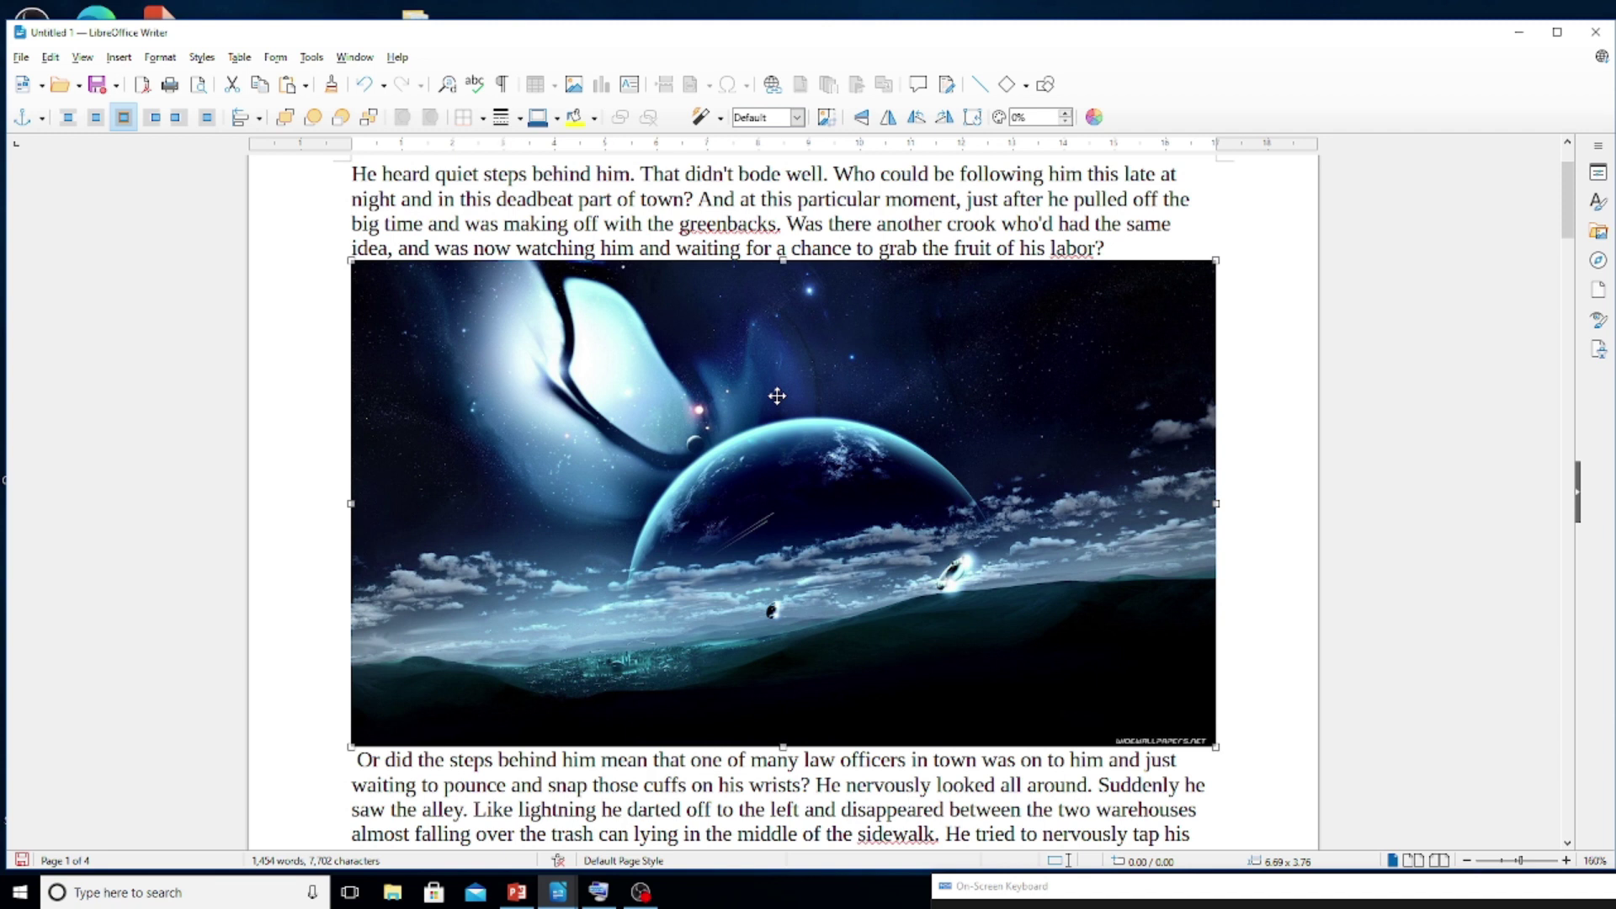
# Check the image's anchor options and set its text wrapping to None, shifting it slightly to test the effect.
pyautogui.click(41, 118)
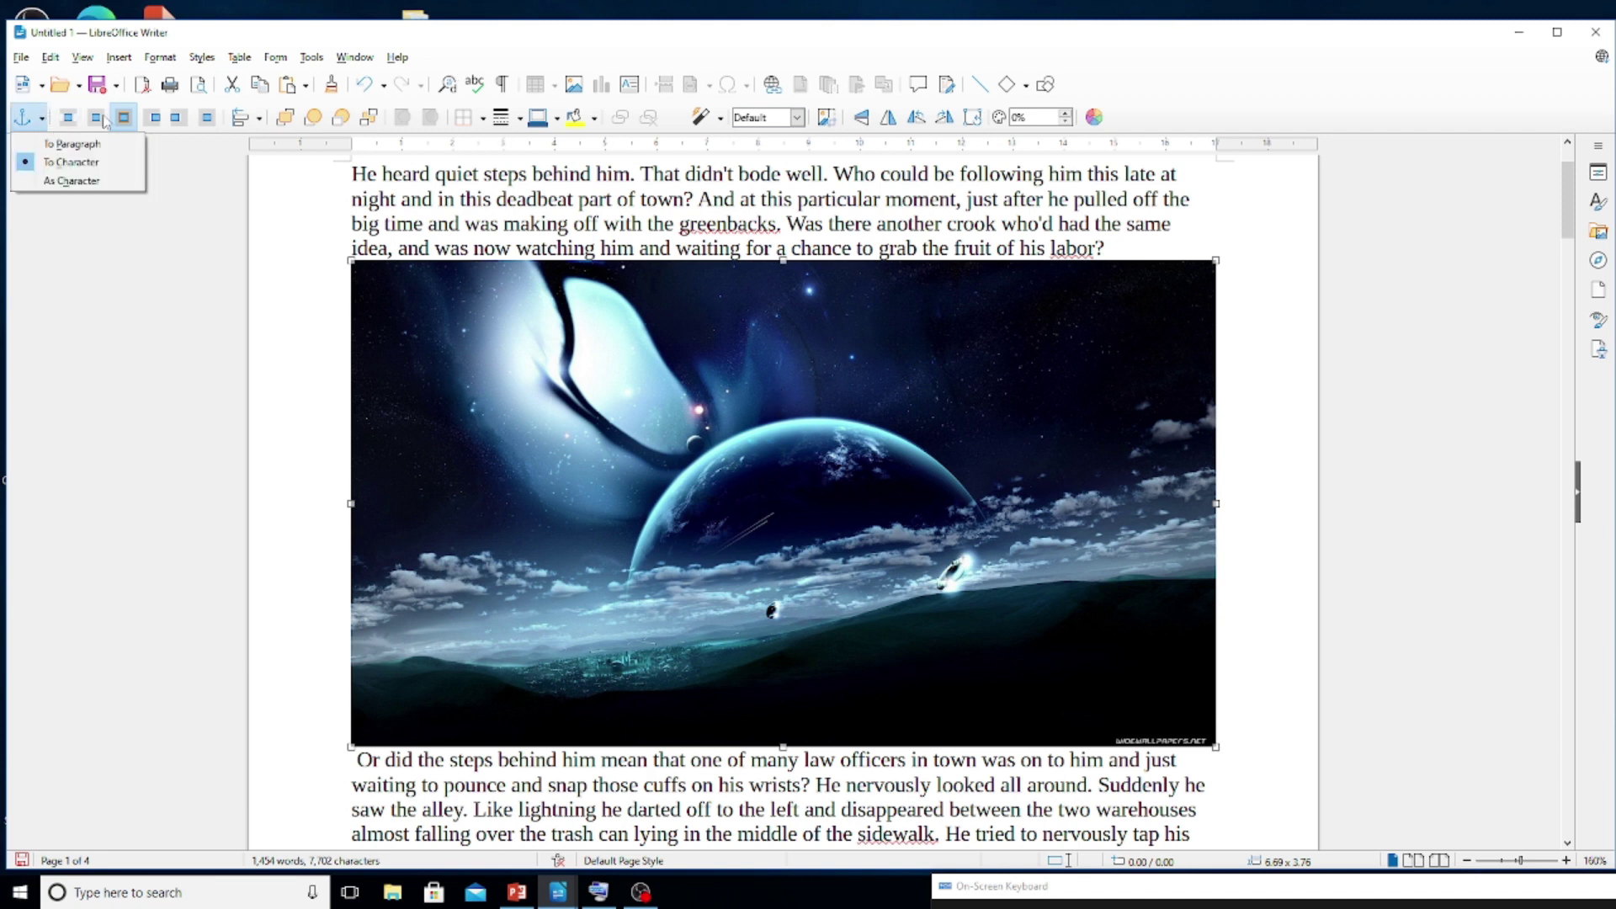
pyautogui.click(72, 144)
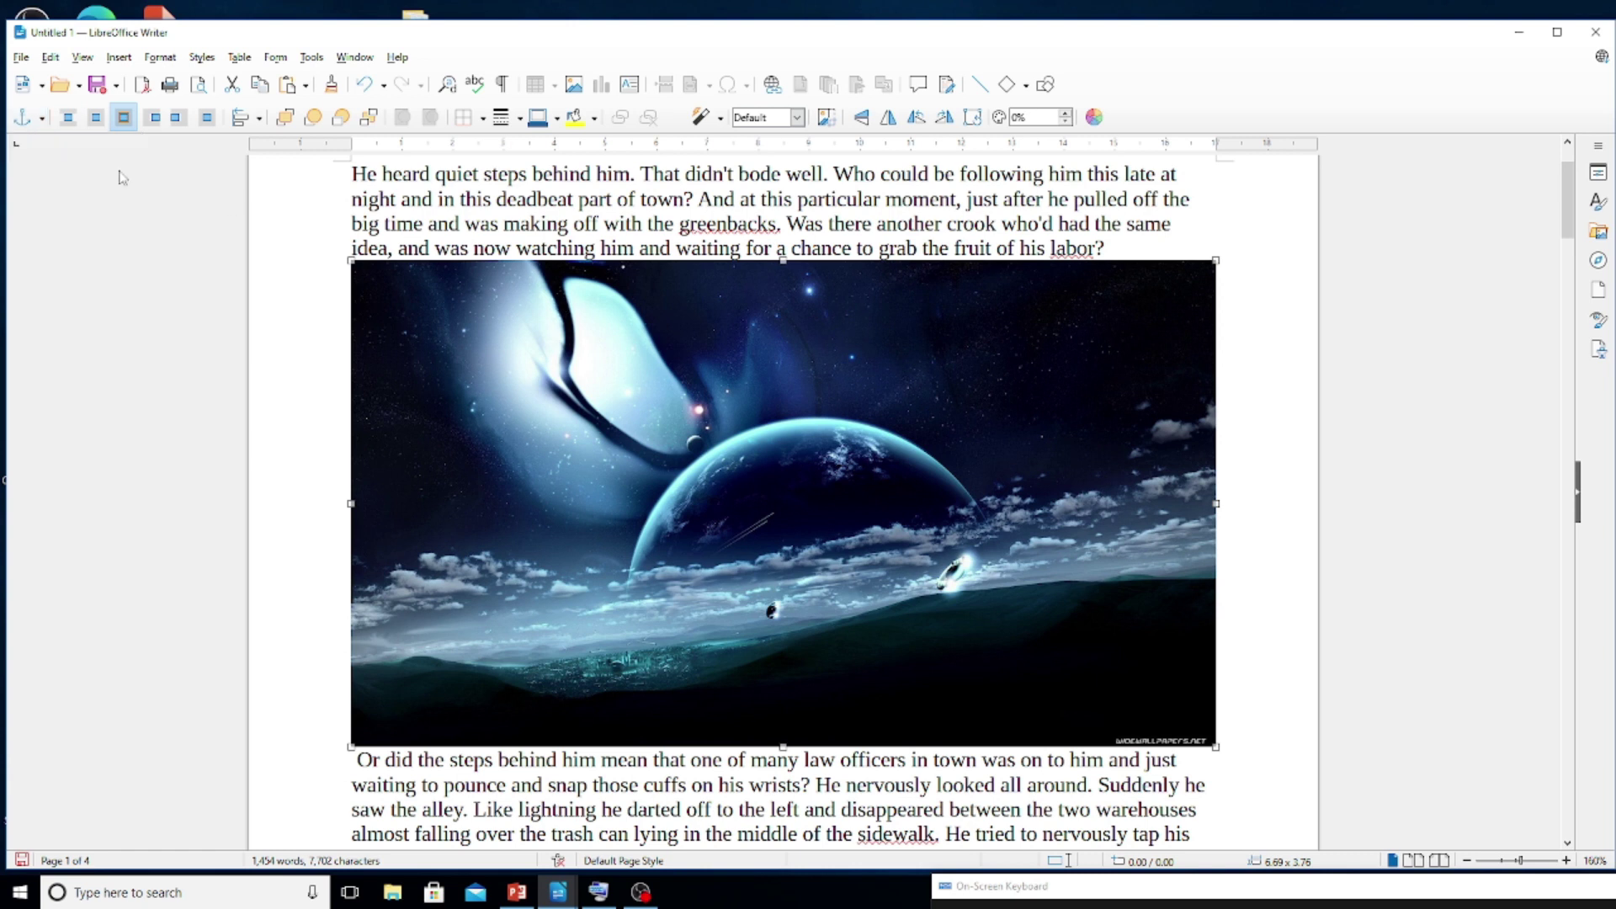
pyautogui.click(66, 123)
pyautogui.moveTo(421, 298); pyautogui.dragTo(428, 299)
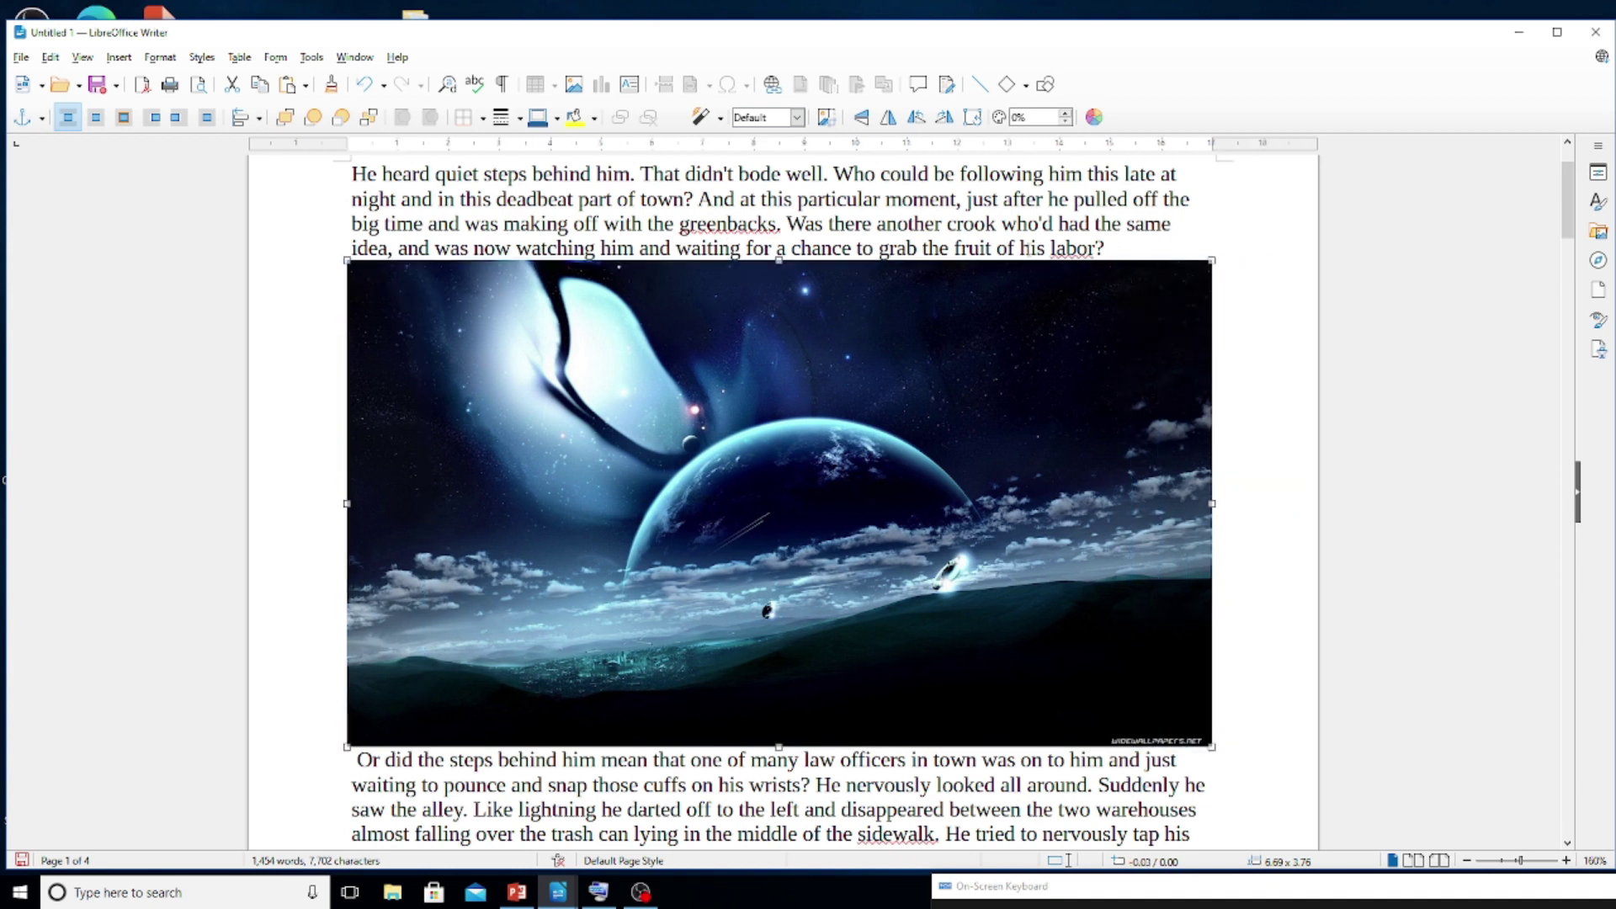
# Set the image's wrapping to Parallel, shrink it to about 3.43 x 1.93 and place it on the second paragraph's right side.
pyautogui.click(101, 122)
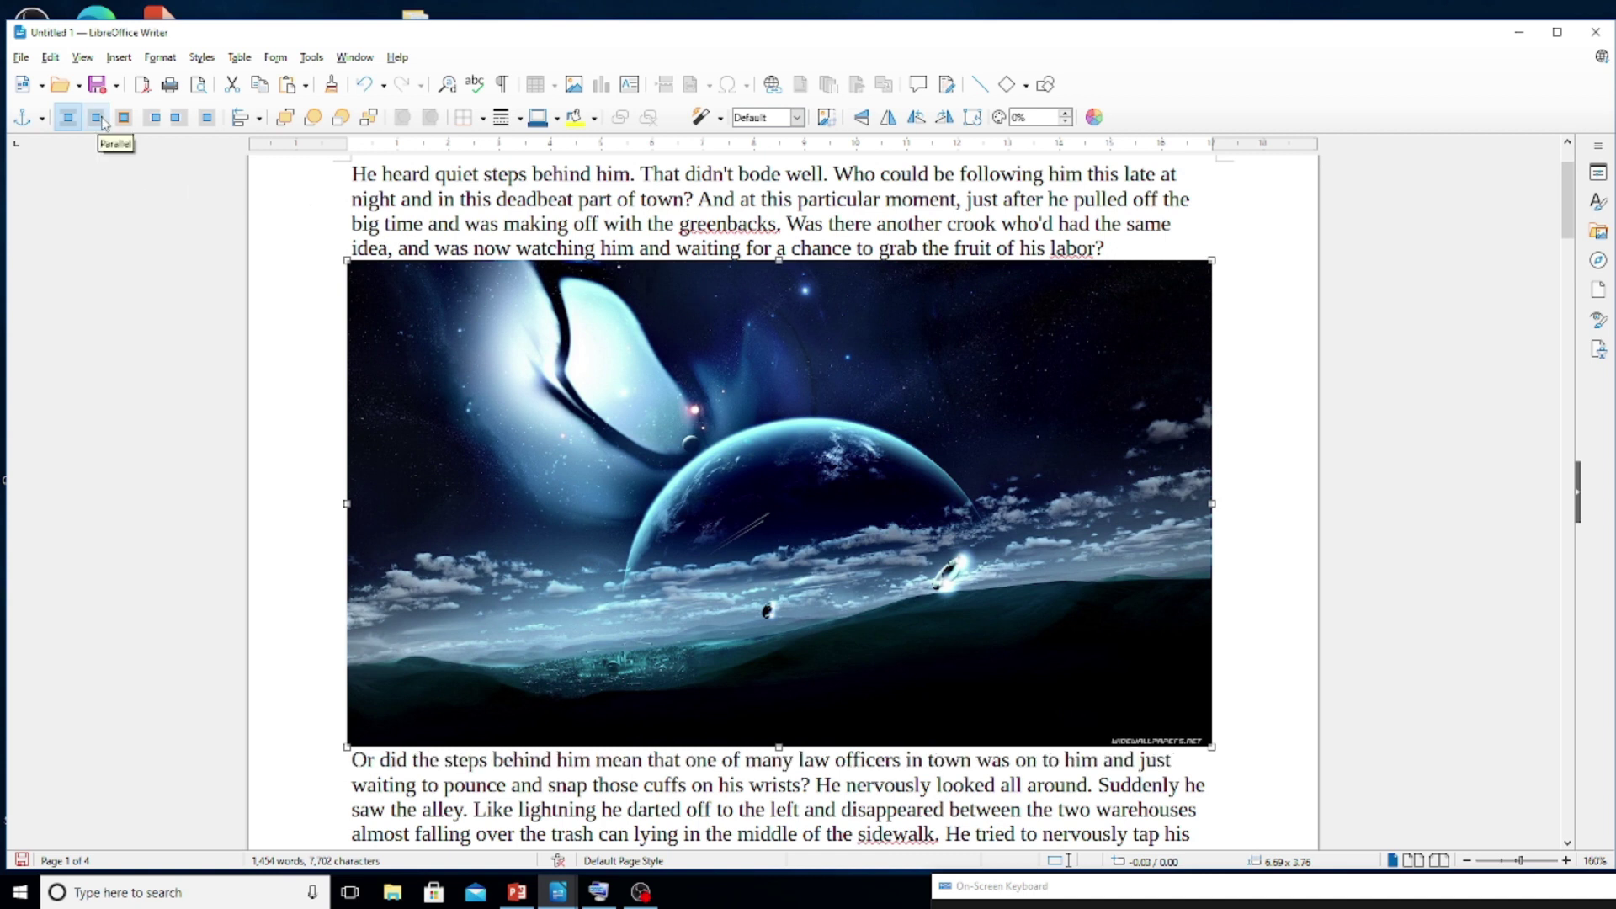
pyautogui.moveTo(473, 278); pyautogui.dragTo(1156, 347)
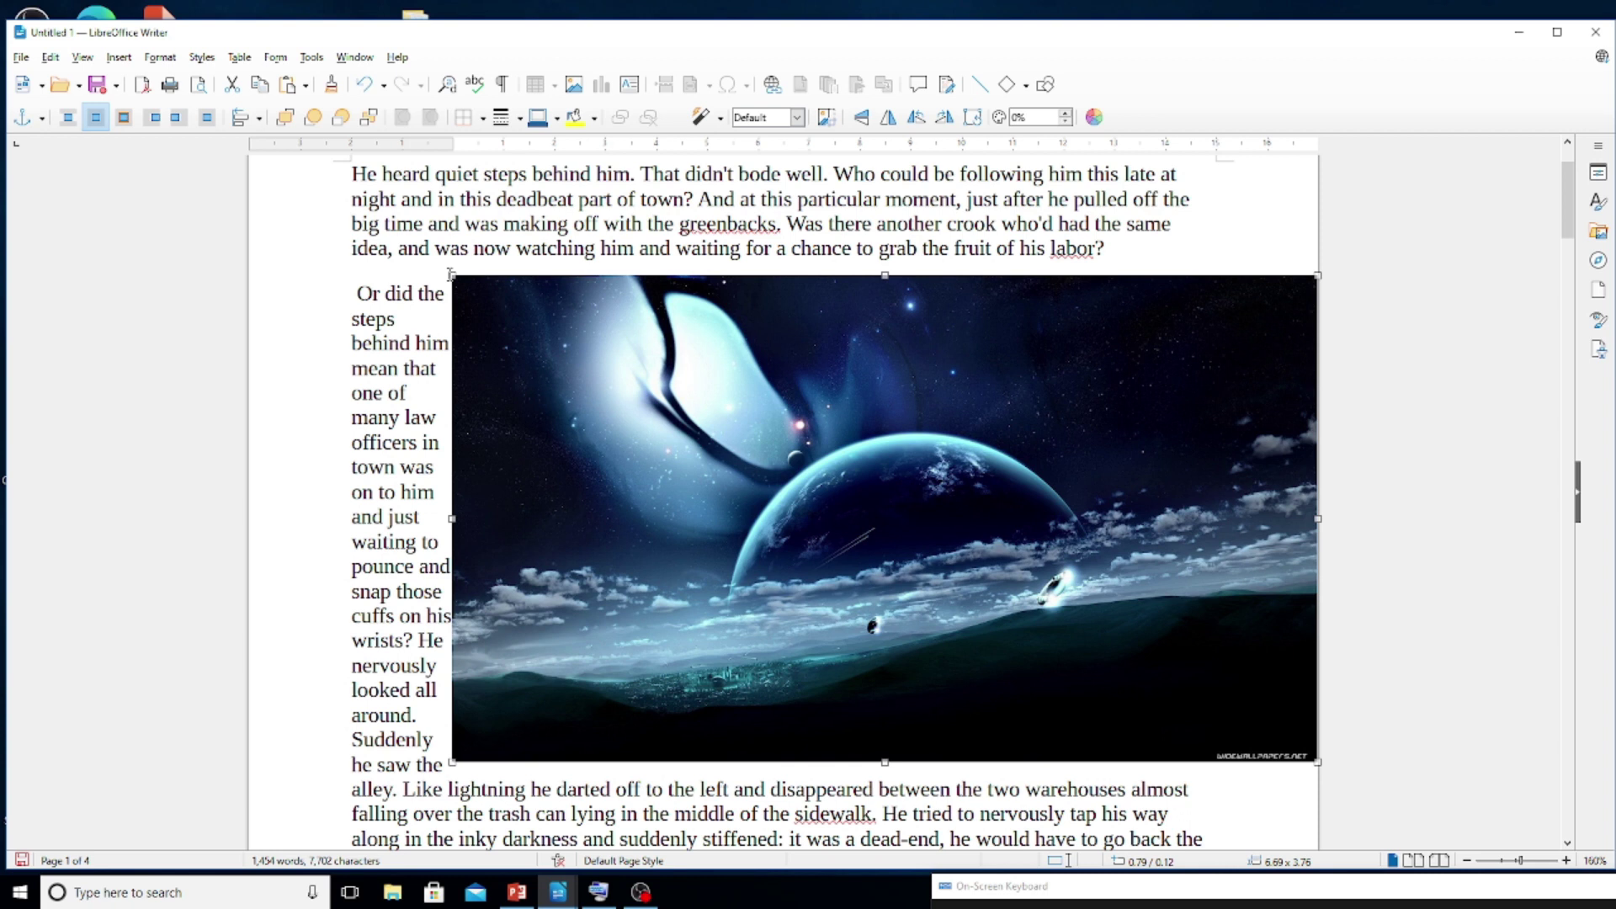
pyautogui.moveTo(452, 275); pyautogui.dragTo(776, 417)
pyautogui.moveTo(651, 382); pyautogui.dragTo(776, 452)
pyautogui.moveTo(912, 428); pyautogui.dragTo(918, 363)
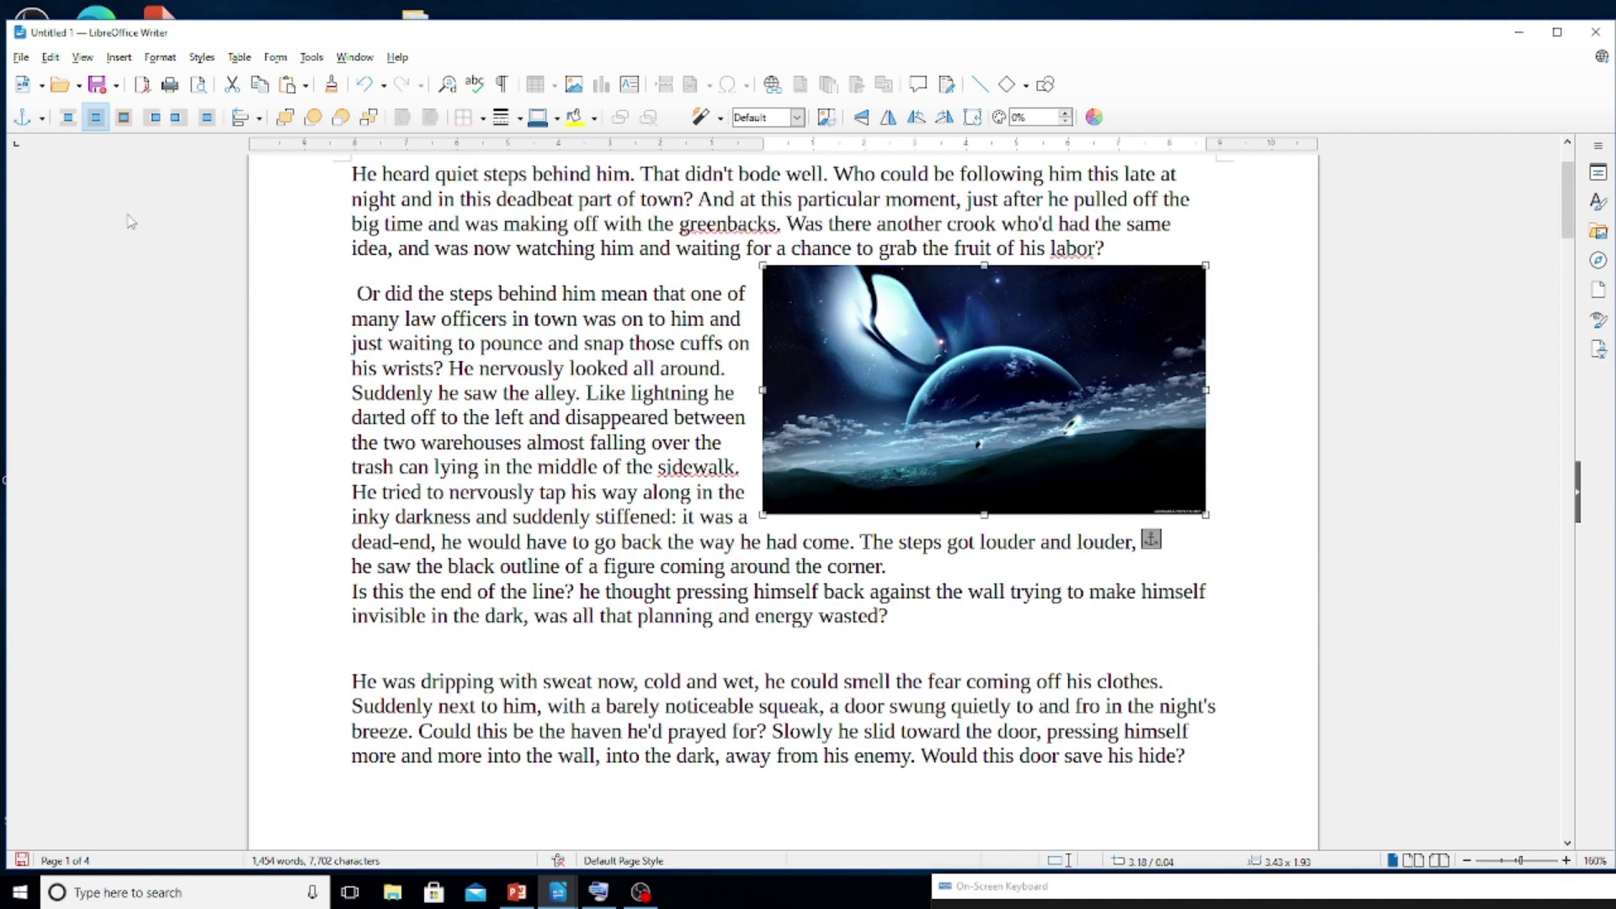
# Try Optimal and Before wrapping on the image, moving it within the text to test each one.
pyautogui.click(124, 118)
pyautogui.moveTo(964, 317); pyautogui.dragTo(724, 302)
pyautogui.moveTo(884, 308); pyautogui.dragTo(945, 332)
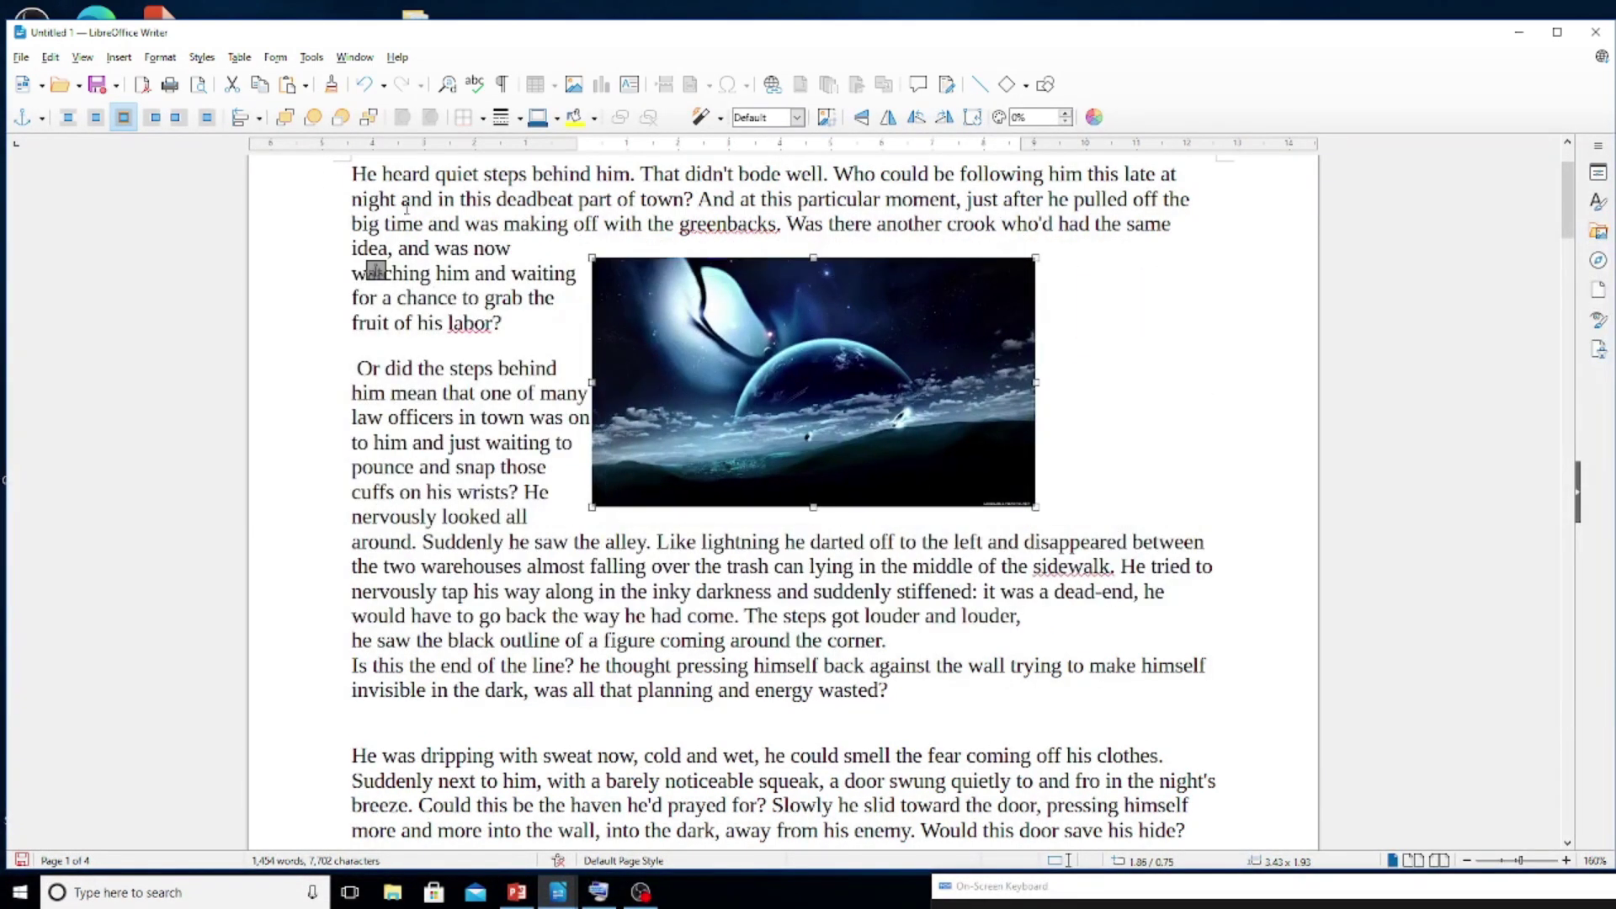
pyautogui.click(156, 124)
pyautogui.moveTo(643, 281); pyautogui.dragTo(730, 288)
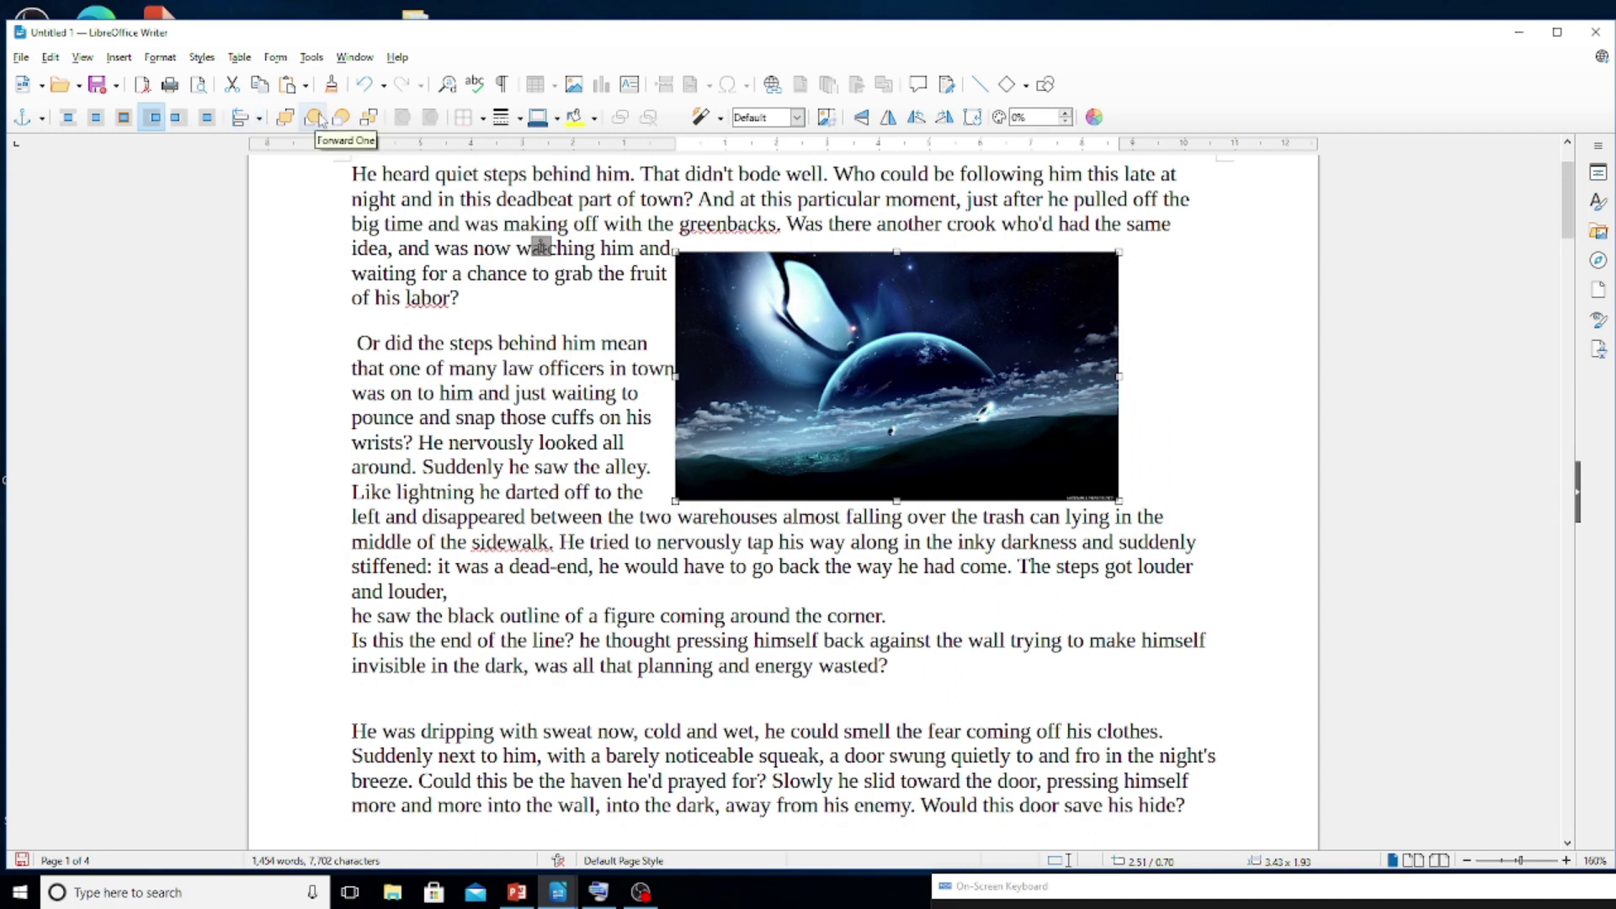
# Try After and Through wrapping on the image, moving it over the first two paragraphs.
pyautogui.click(179, 119)
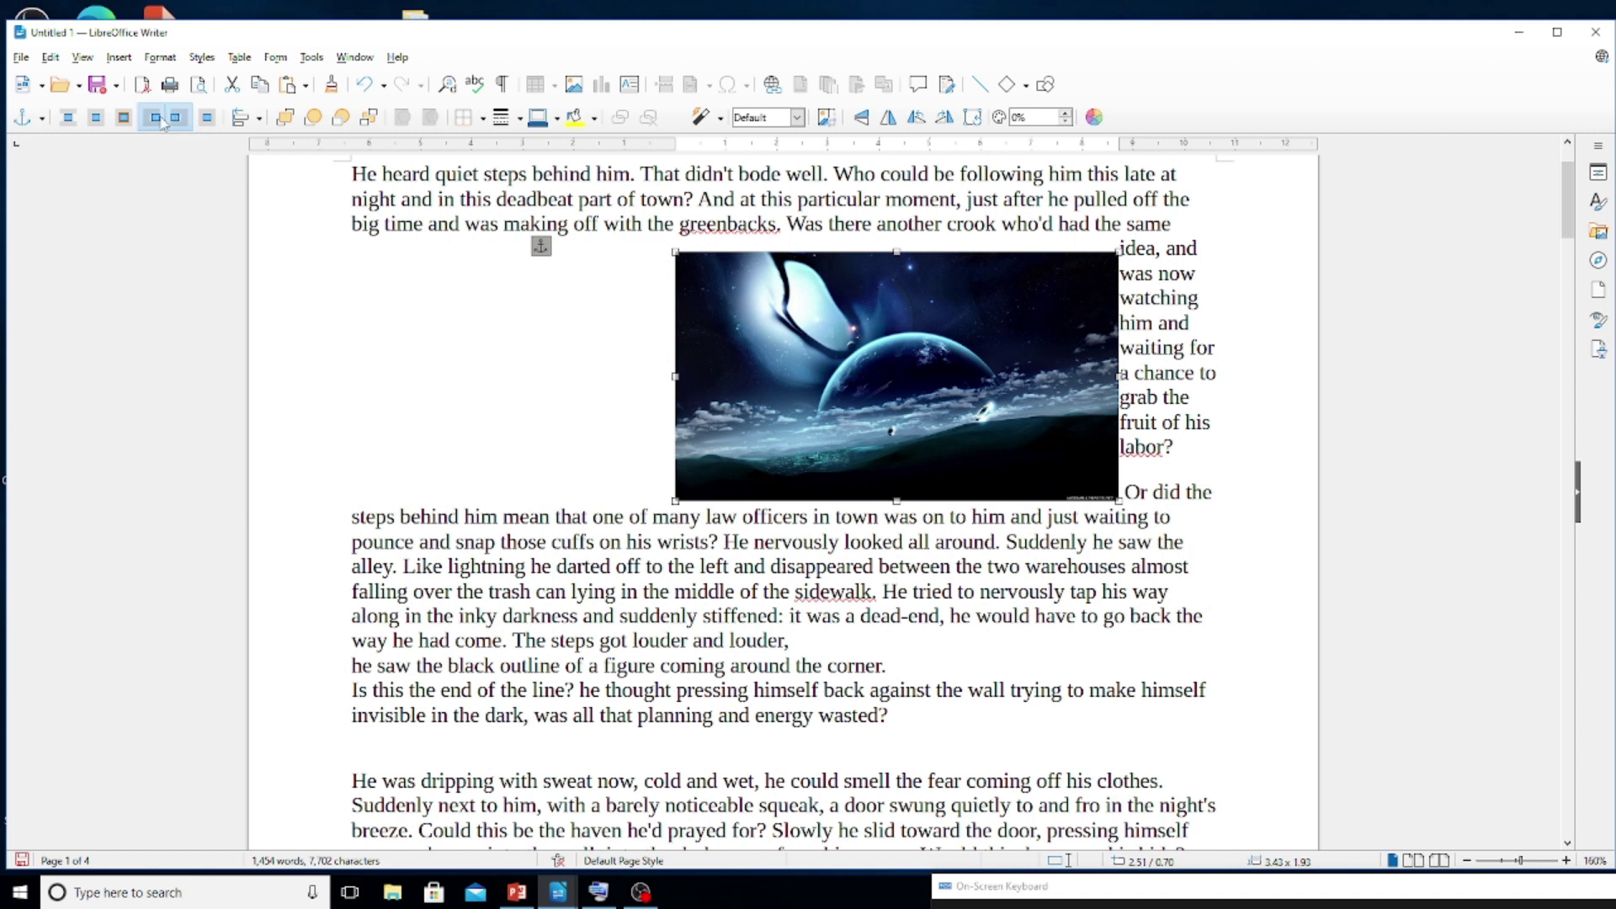
pyautogui.click(159, 120)
pyautogui.click(177, 118)
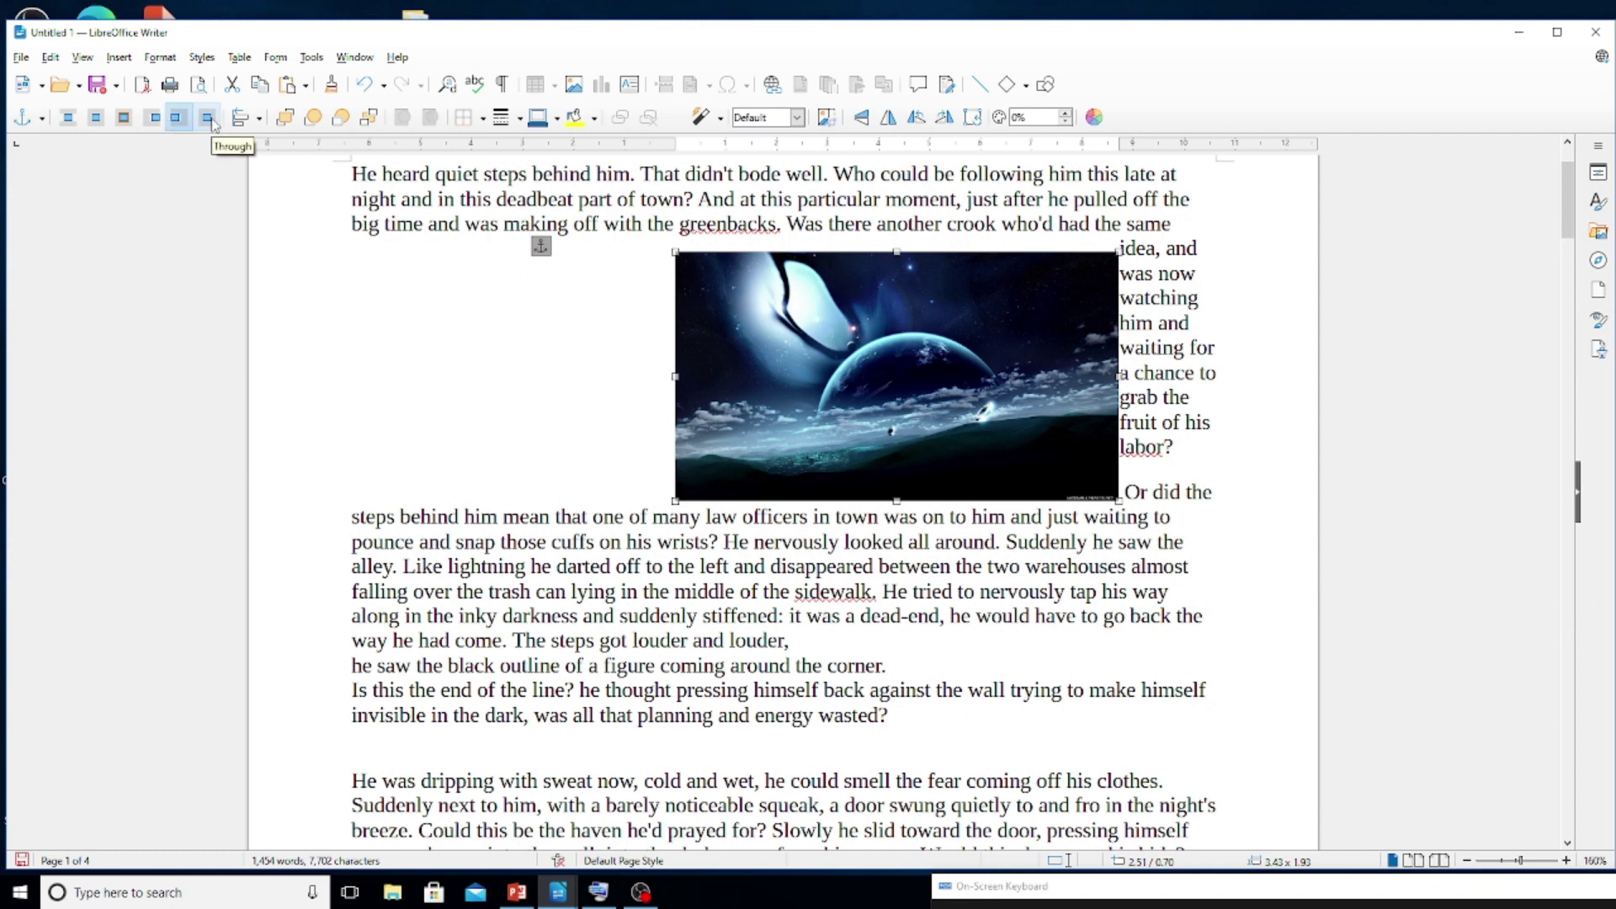
pyautogui.click(212, 123)
pyautogui.moveTo(805, 322); pyautogui.dragTo(711, 371)
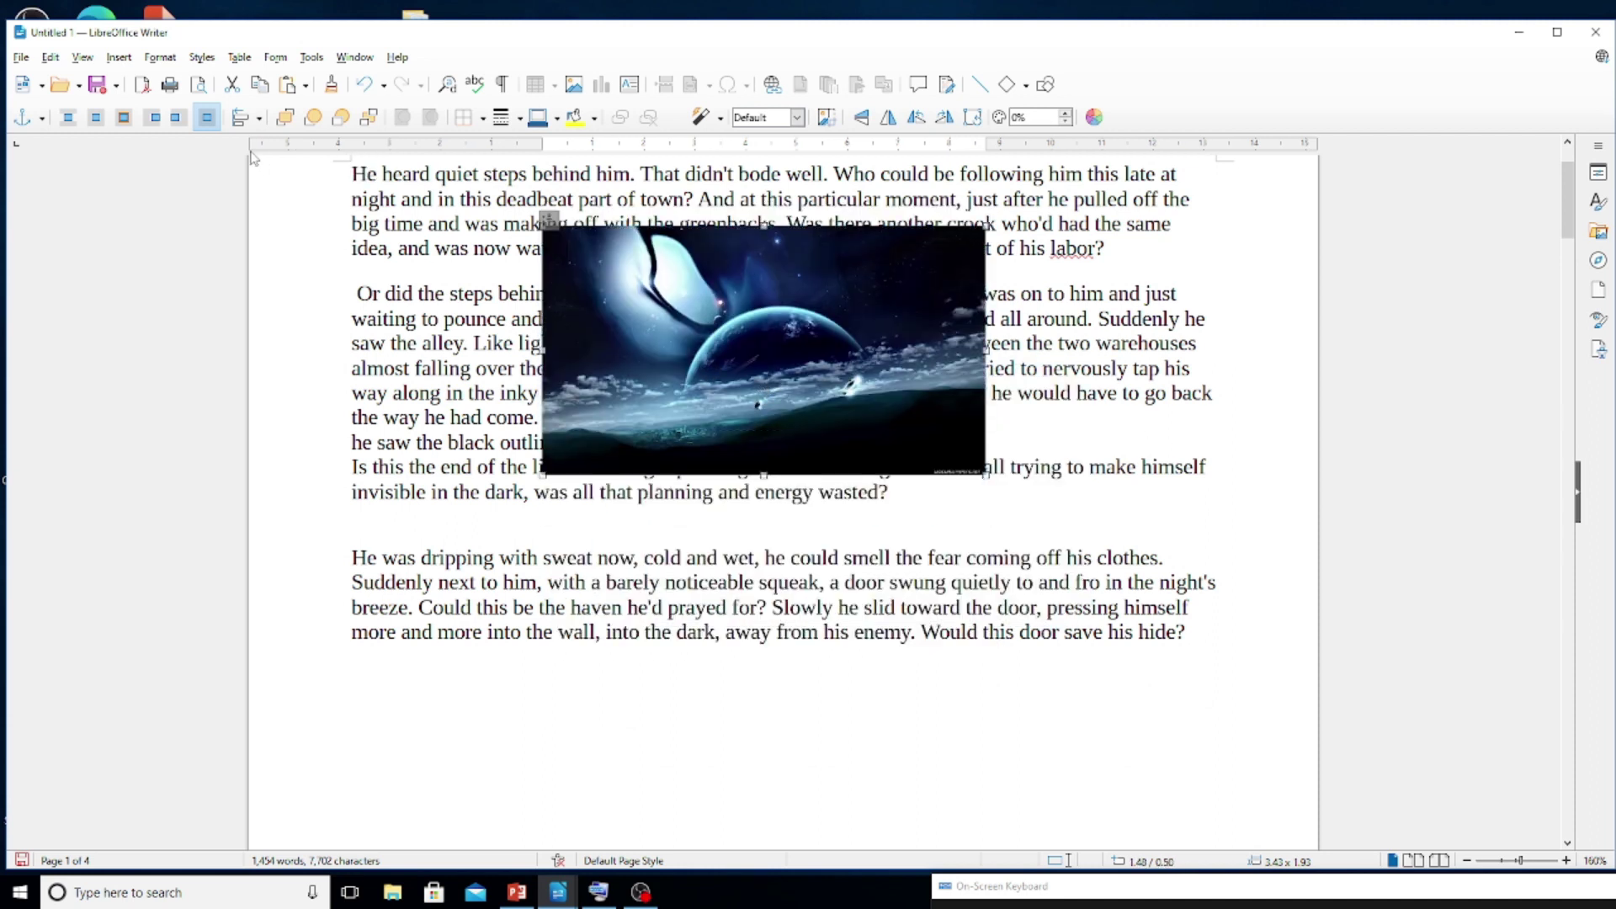
# Set the image's wrapping to Before and place it at the right side of the second paragraph, below its first line.
pyautogui.click(153, 117)
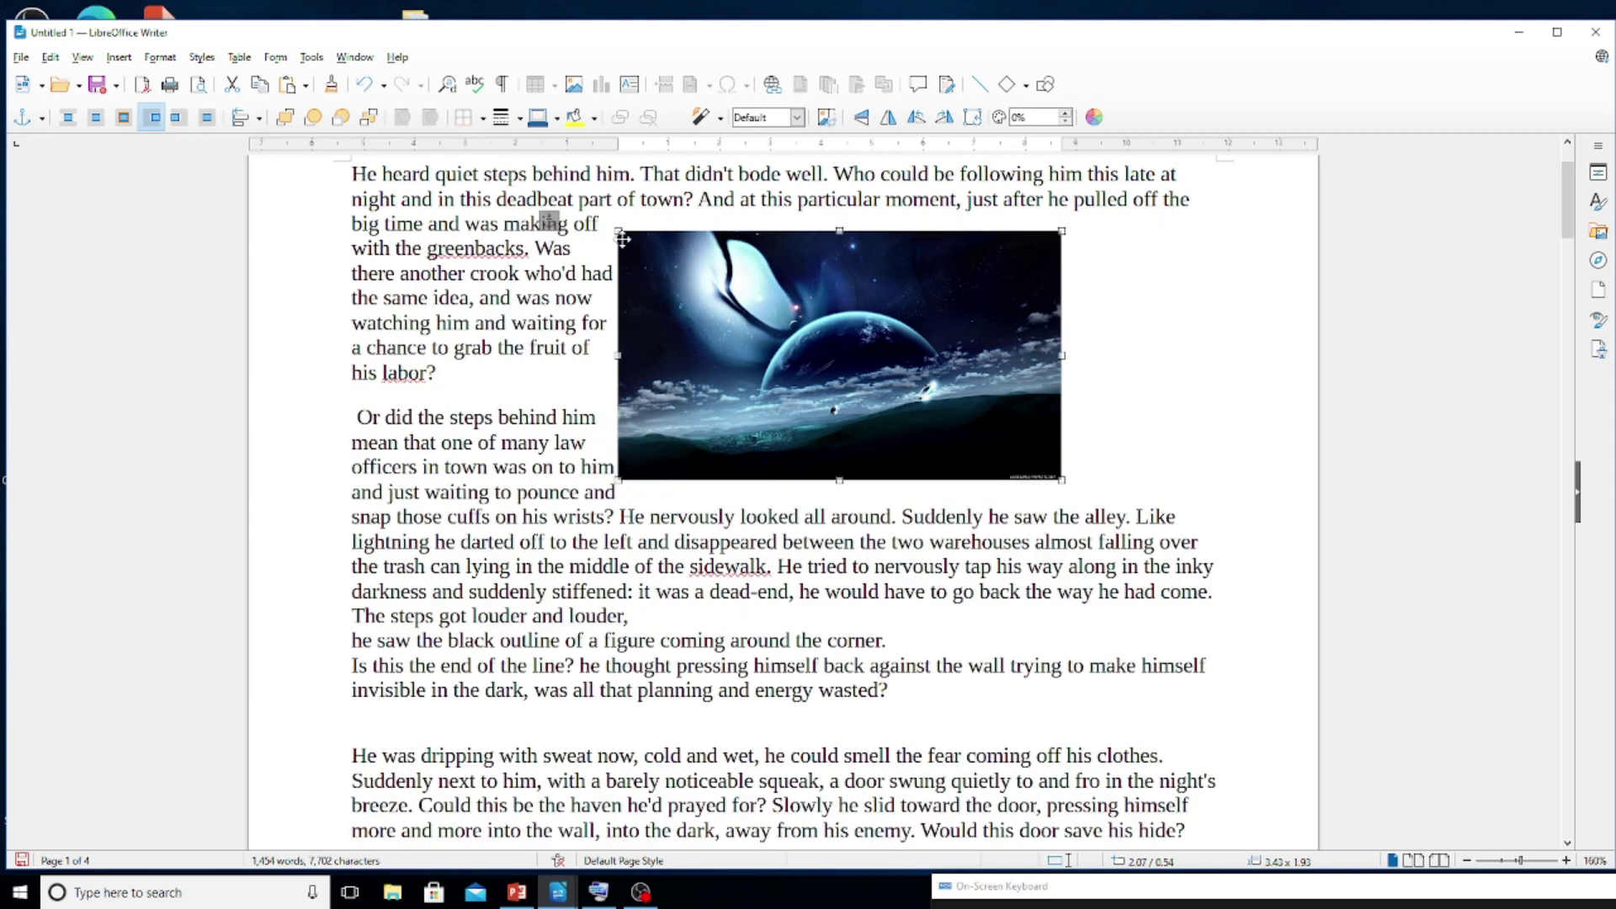
pyautogui.moveTo(623, 234); pyautogui.dragTo(876, 295)
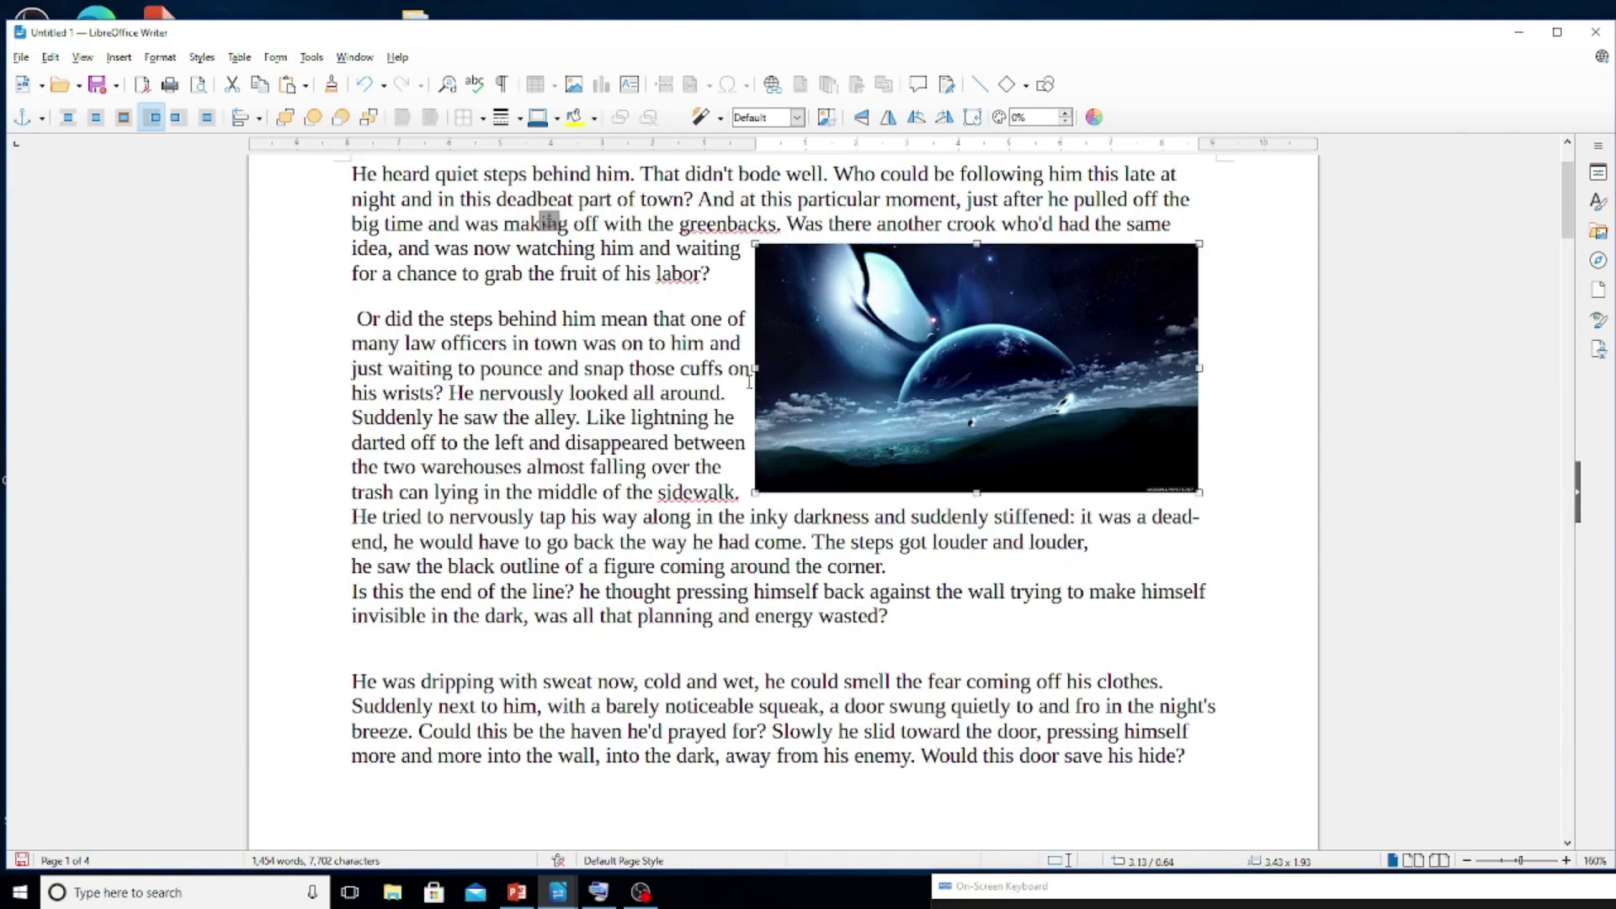
pyautogui.scroll(1, 724, 444)
pyautogui.moveTo(929, 416); pyautogui.dragTo(942, 486)
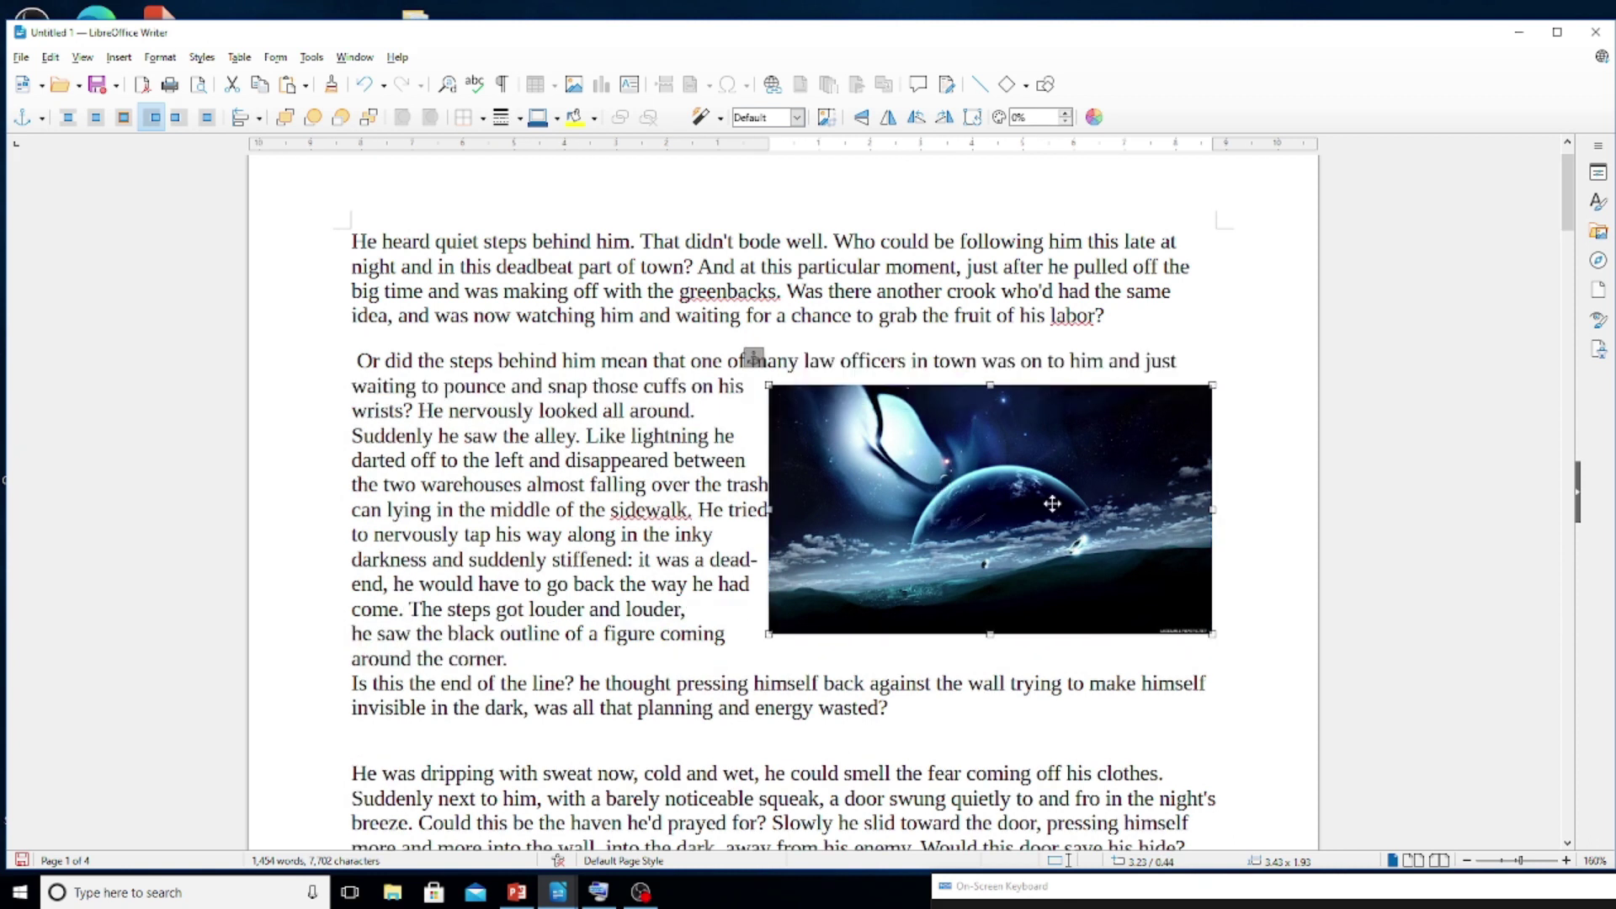
# Try left and centred alignment on the image, and finish with it aligned to the right margin.
pyautogui.click(258, 118)
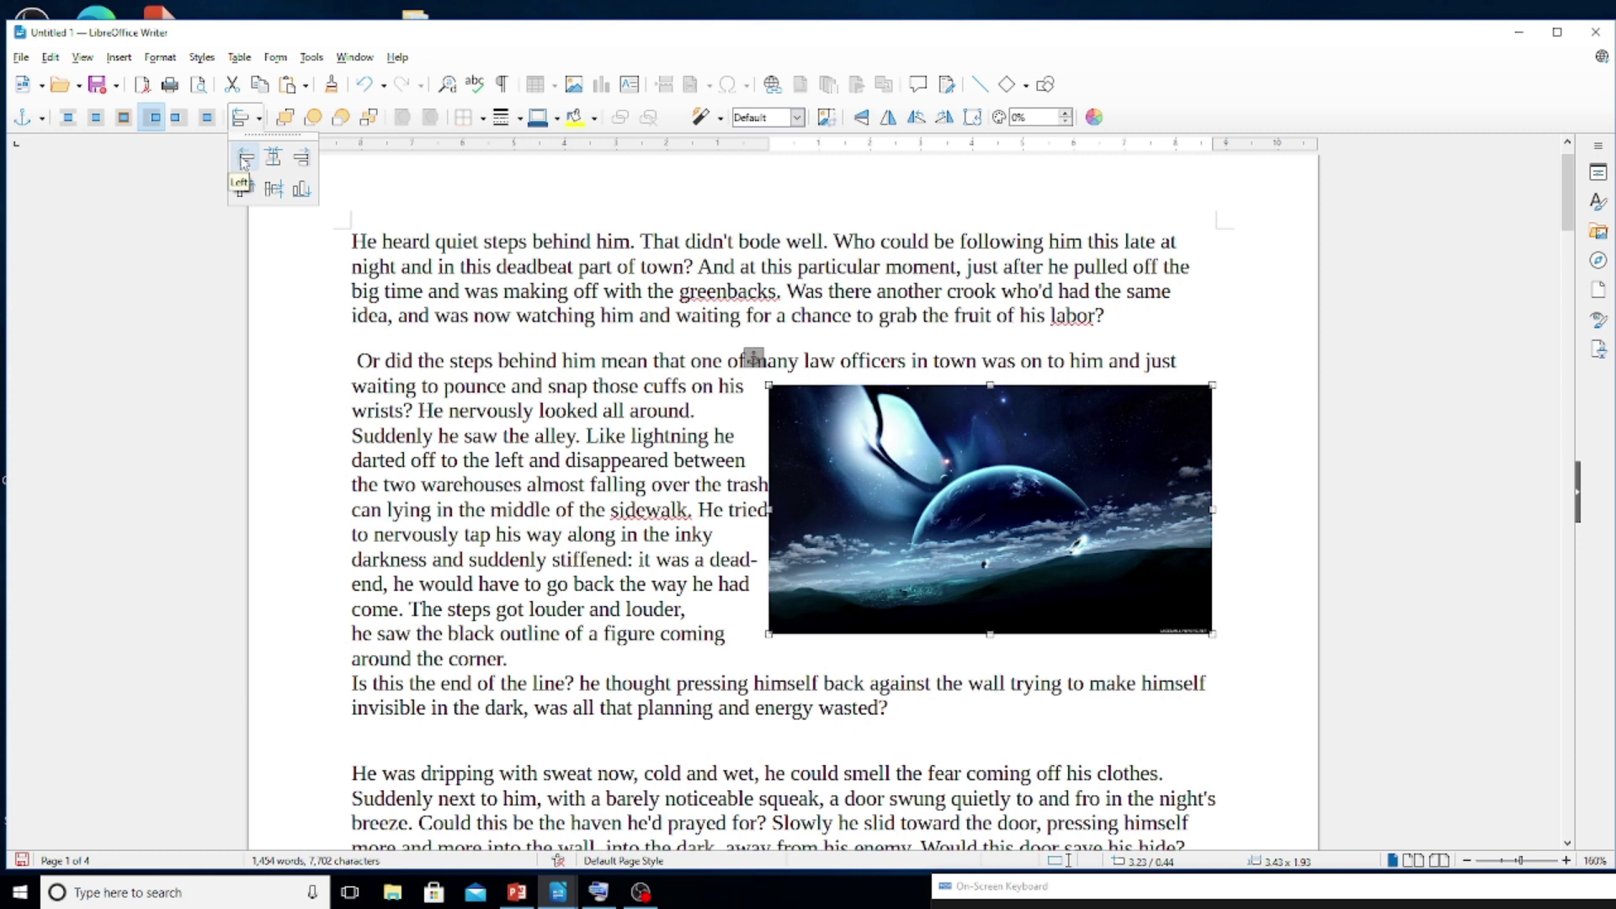
pyautogui.click(244, 159)
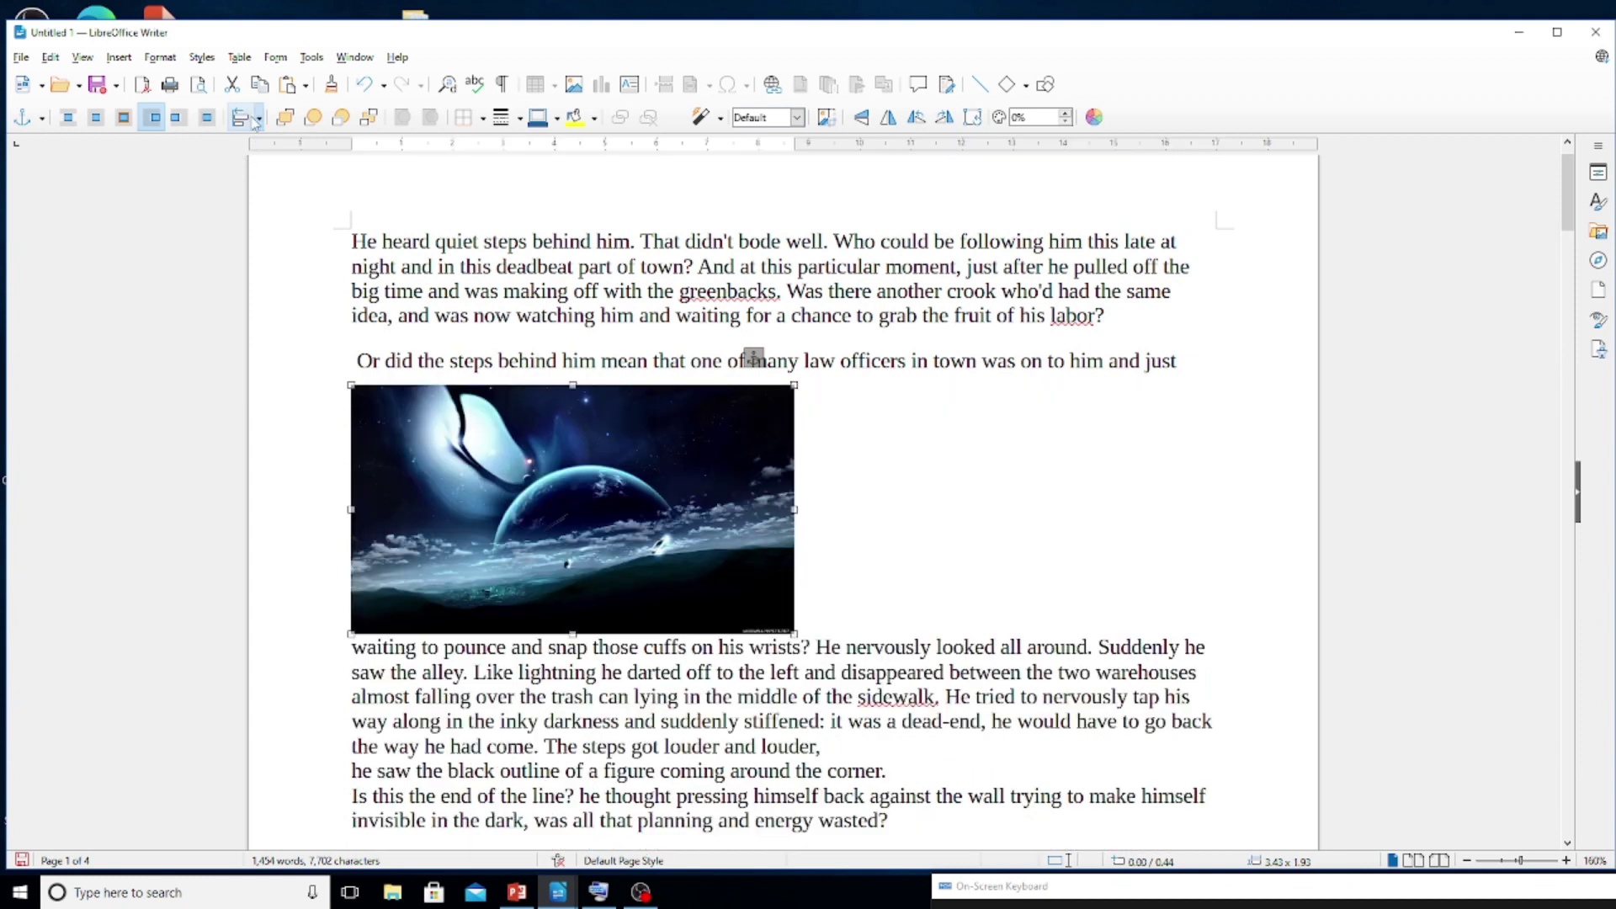
pyautogui.click(257, 119)
pyautogui.click(273, 159)
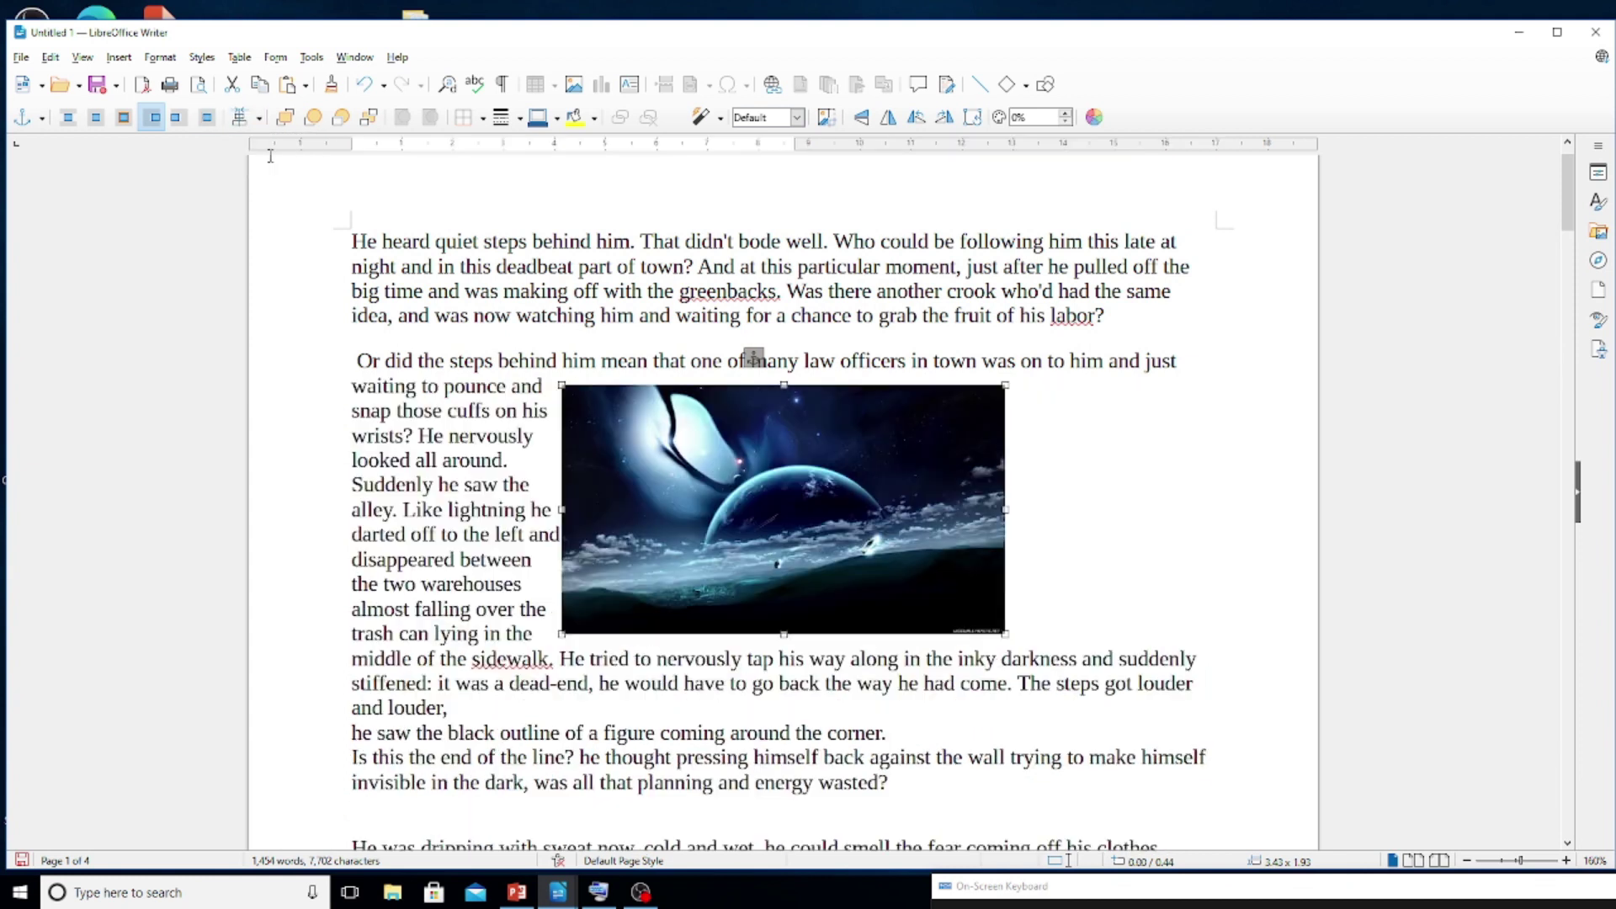
pyautogui.click(258, 121)
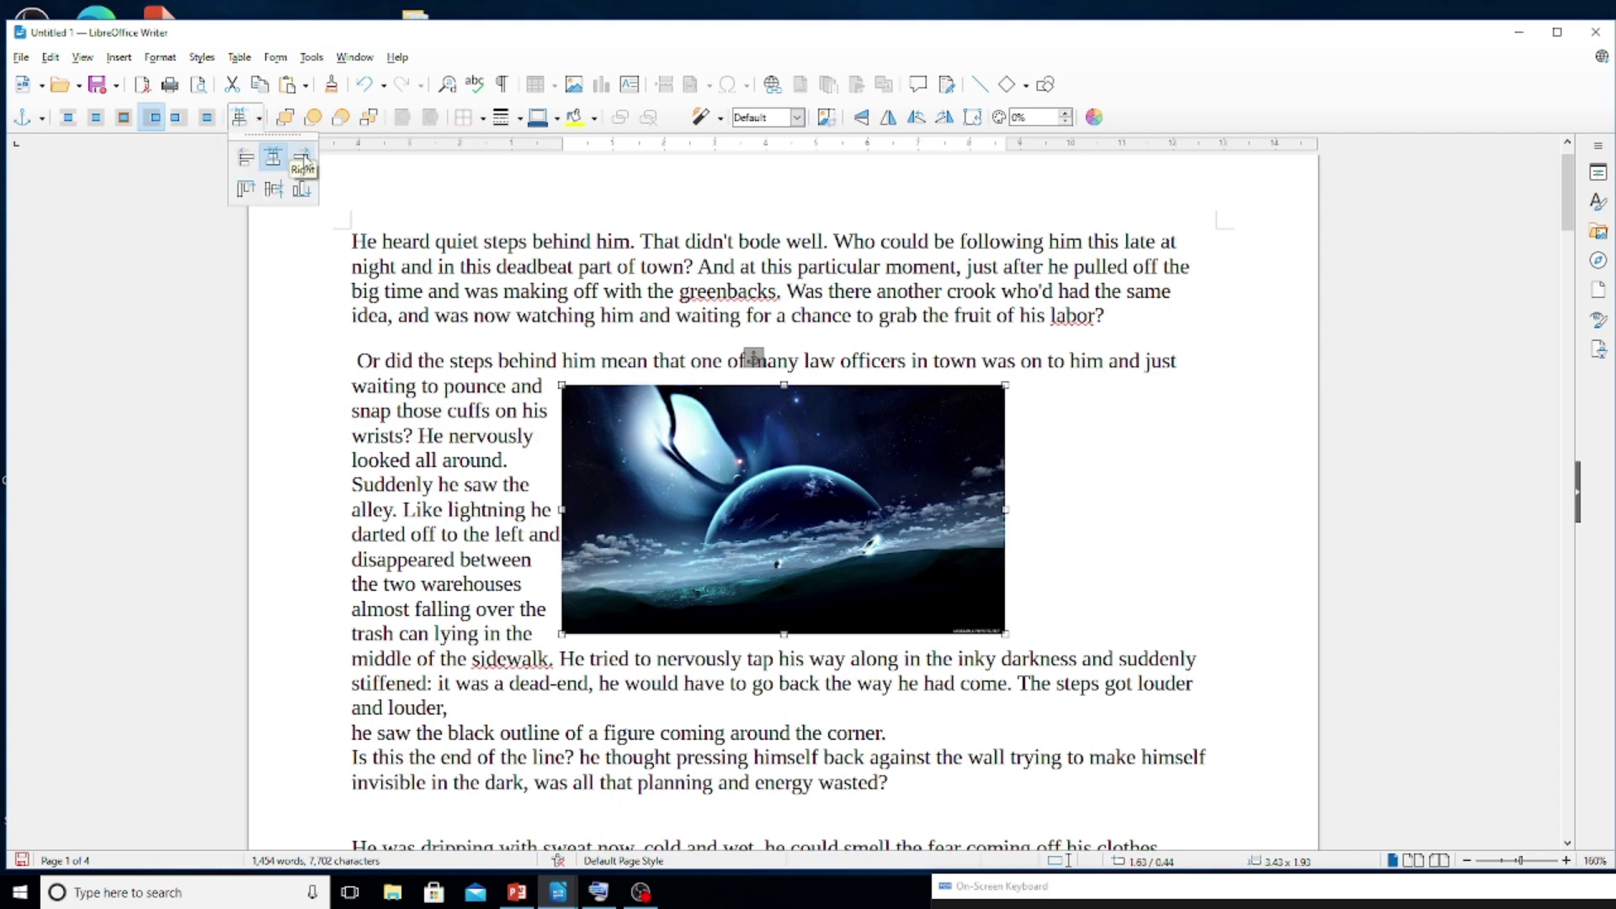
pyautogui.click(302, 159)
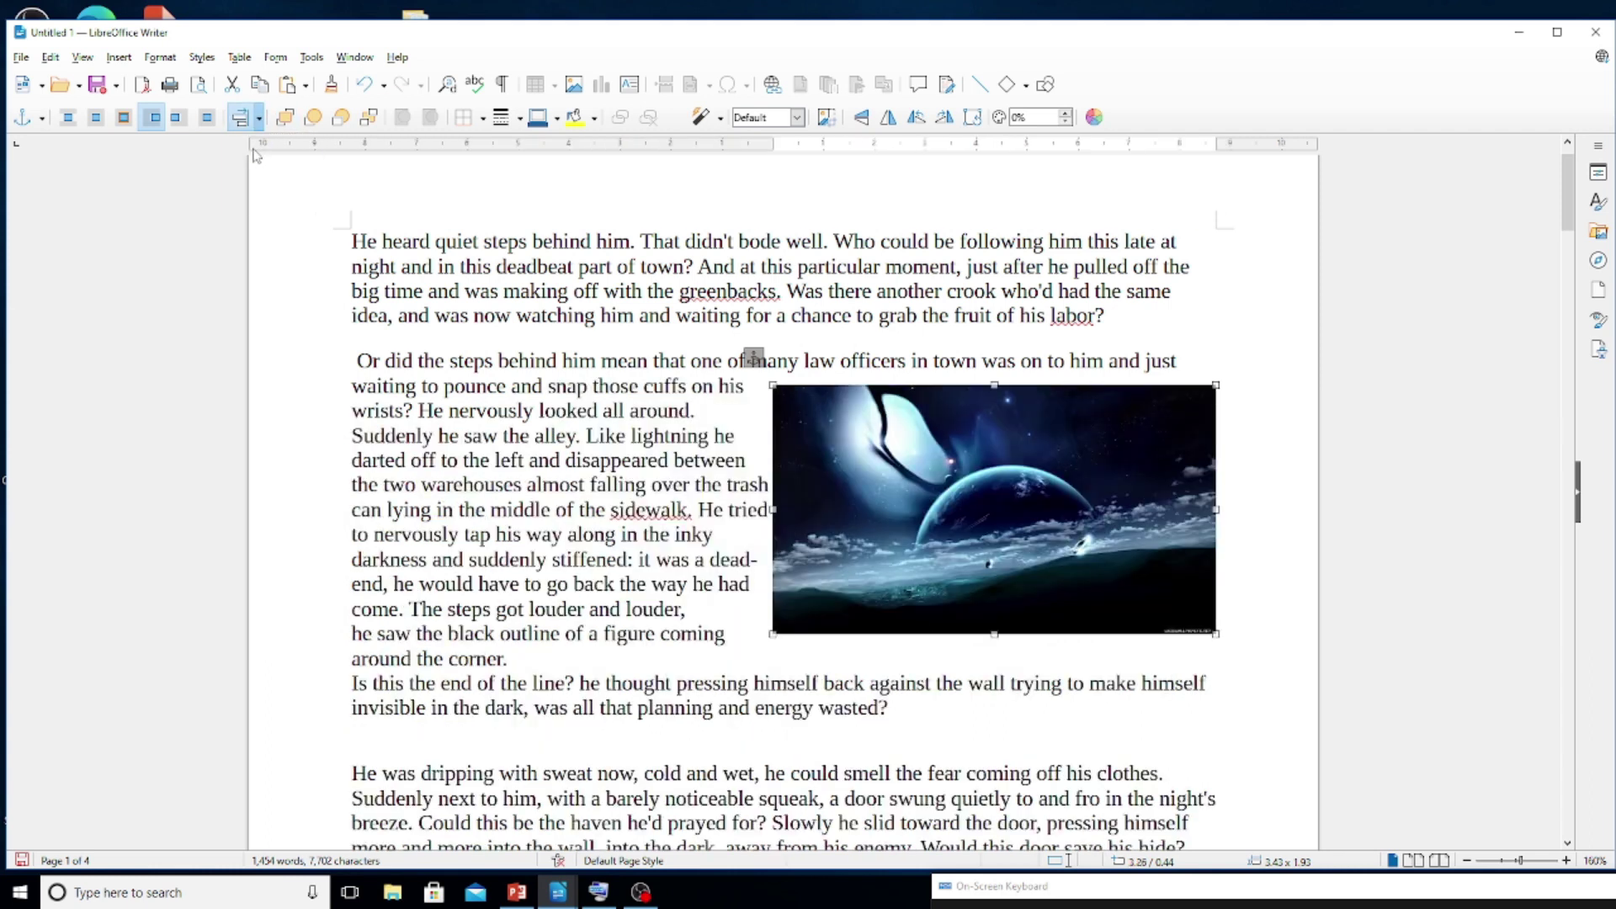
# Try aligning the image to the top, centre and bottom of its anchor.
pyautogui.click(258, 119)
pyautogui.click(245, 188)
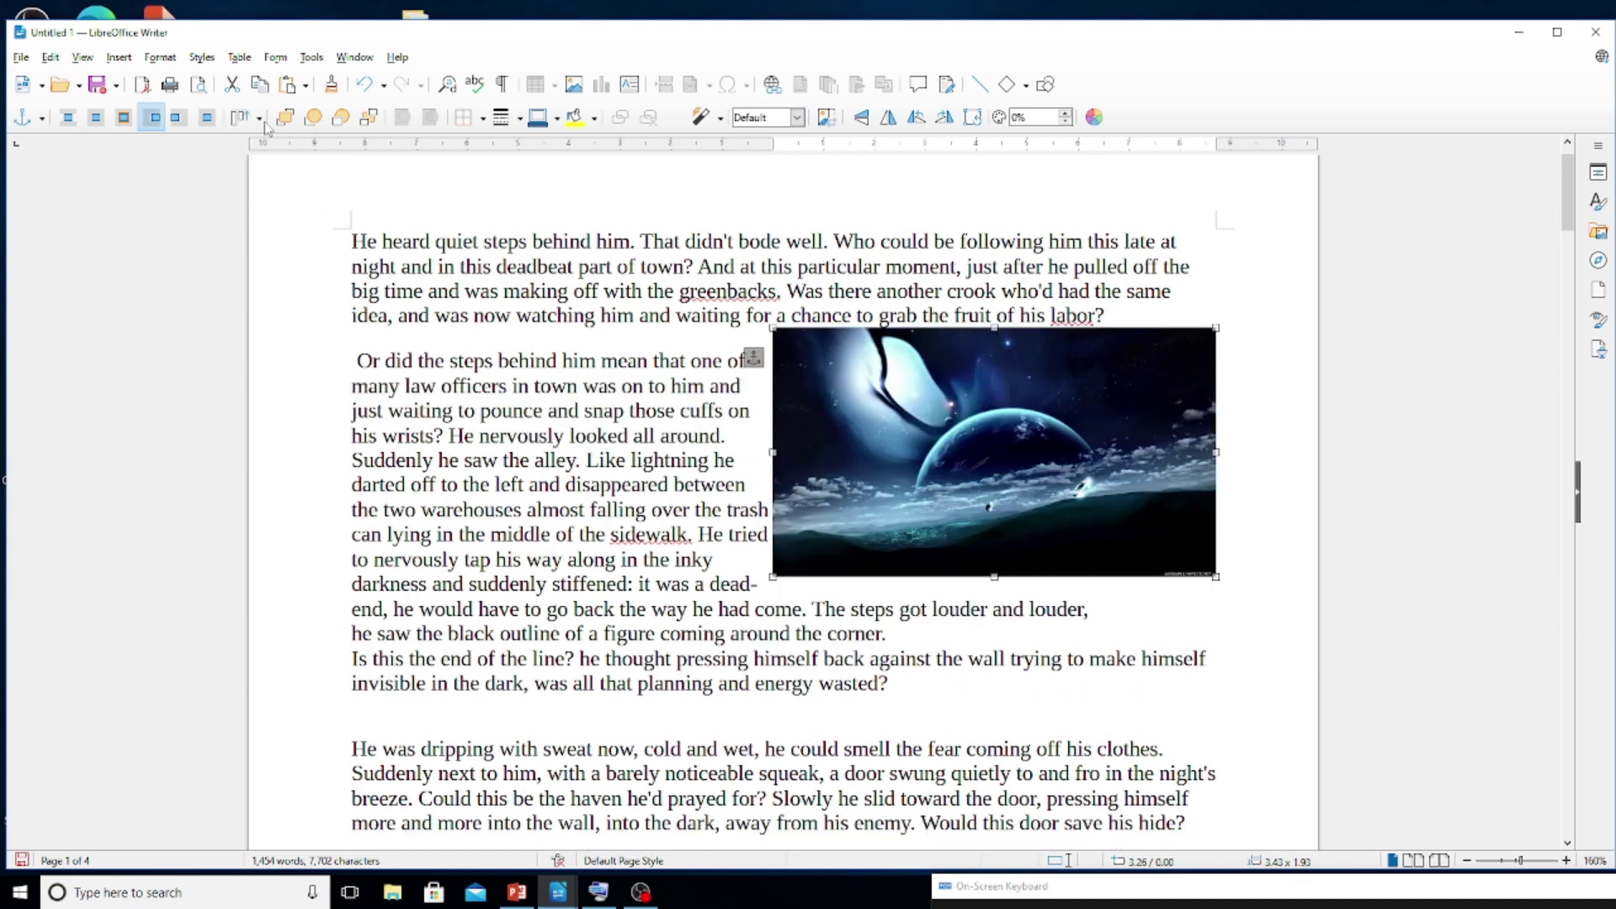
pyautogui.click(265, 123)
pyautogui.click(278, 186)
pyautogui.click(258, 118)
pyautogui.click(284, 186)
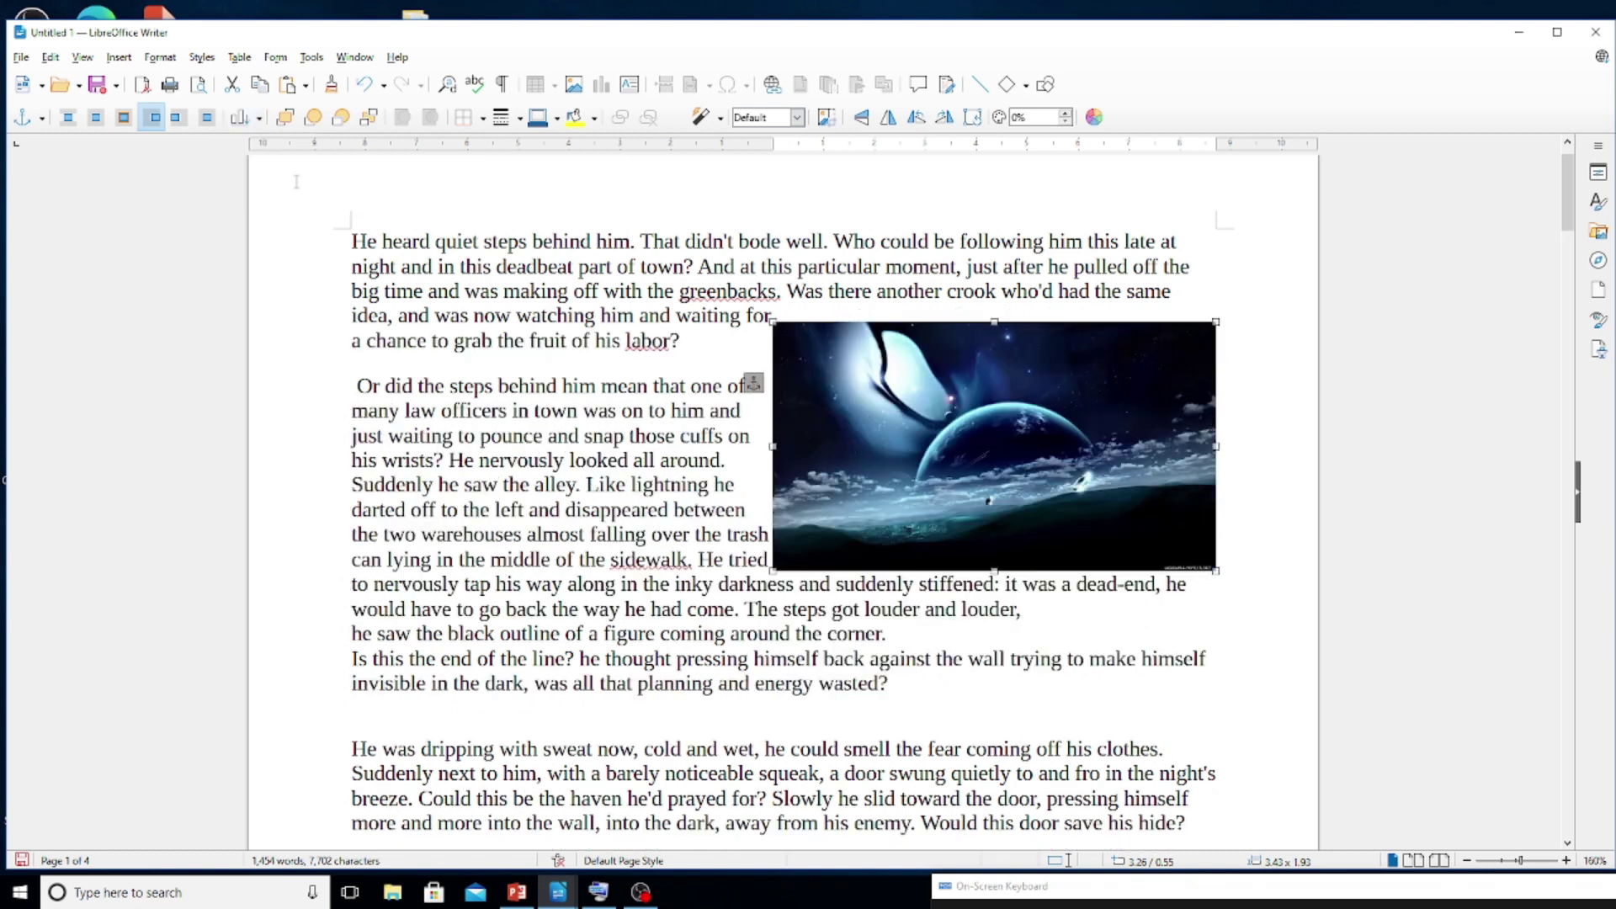
# Try left and centred alignment on the image again, and set it back to right alignment.
pyautogui.click(260, 124)
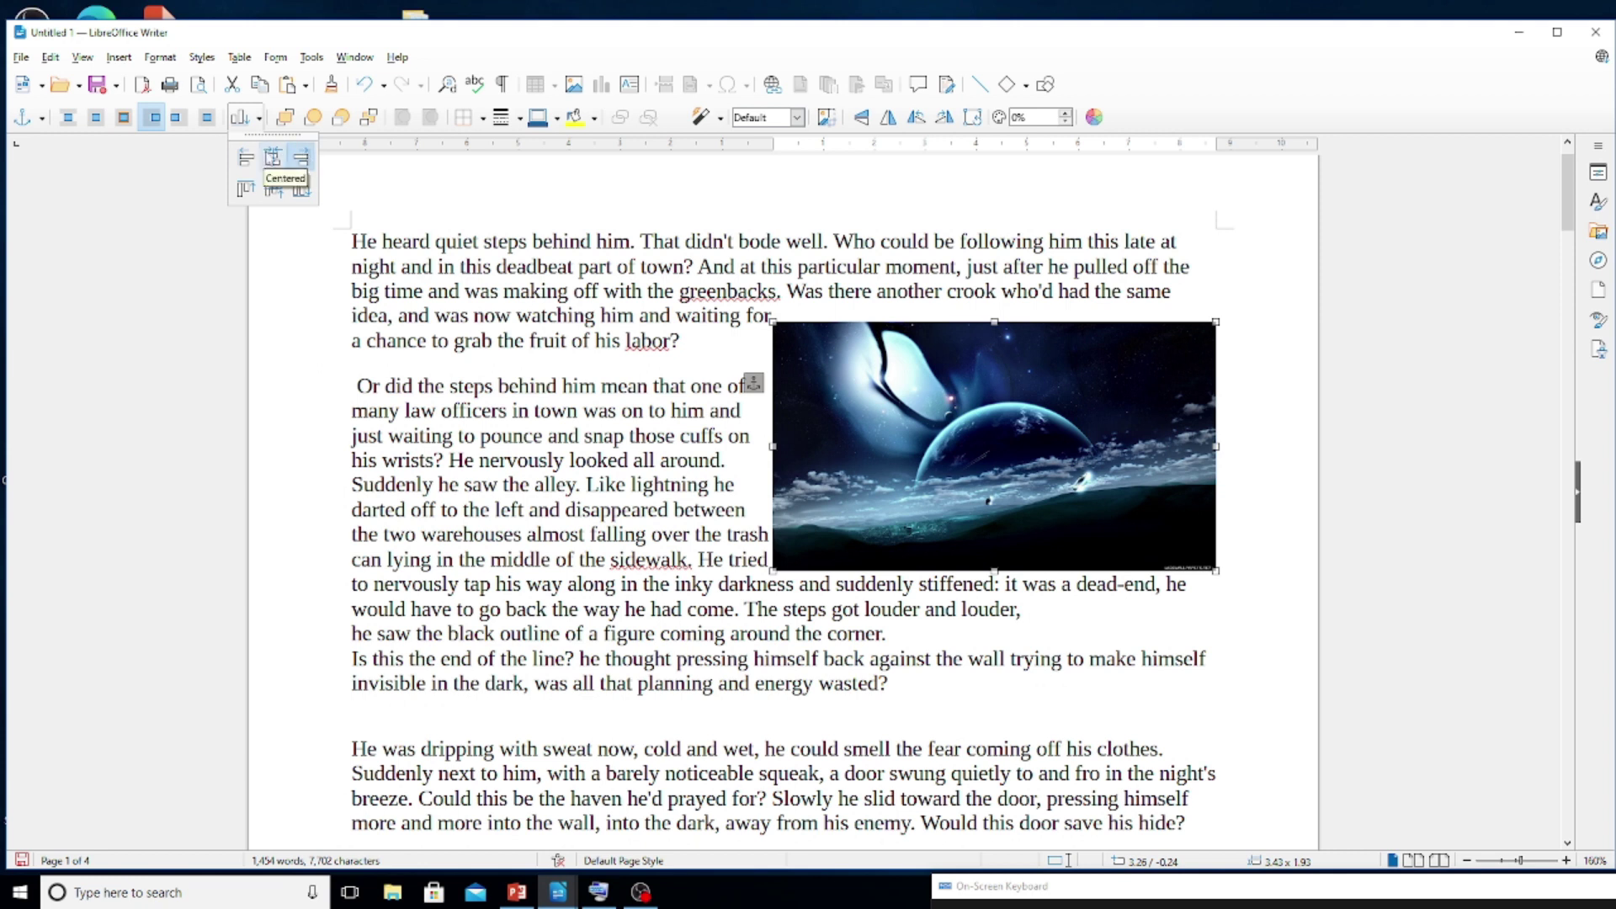
pyautogui.click(272, 159)
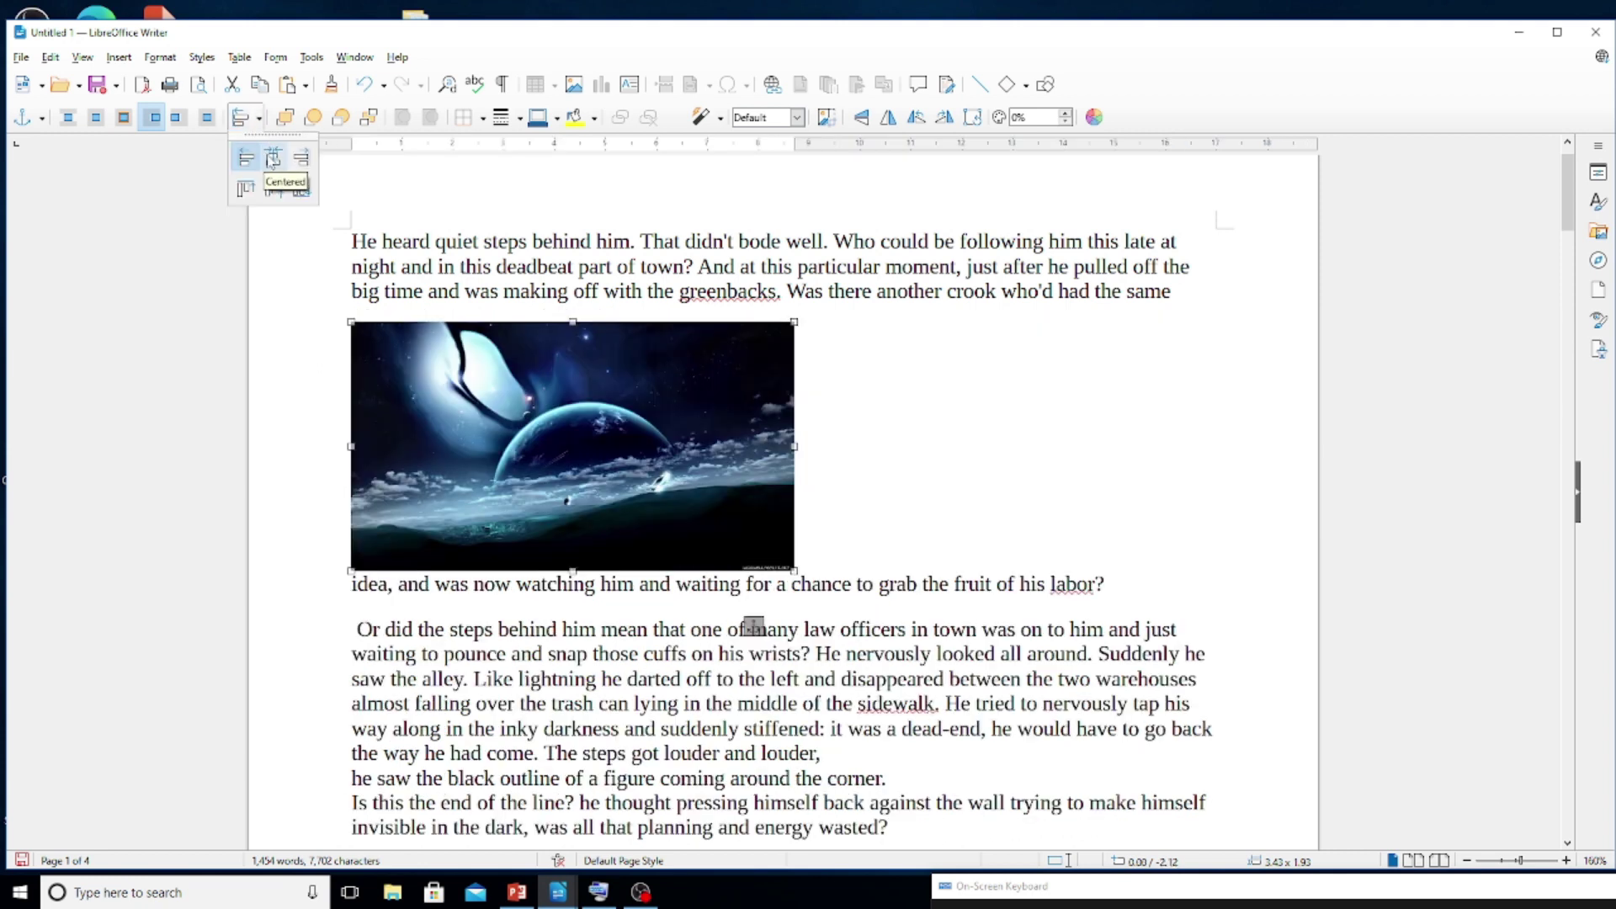
pyautogui.click(272, 159)
pyautogui.click(258, 118)
pyautogui.click(302, 158)
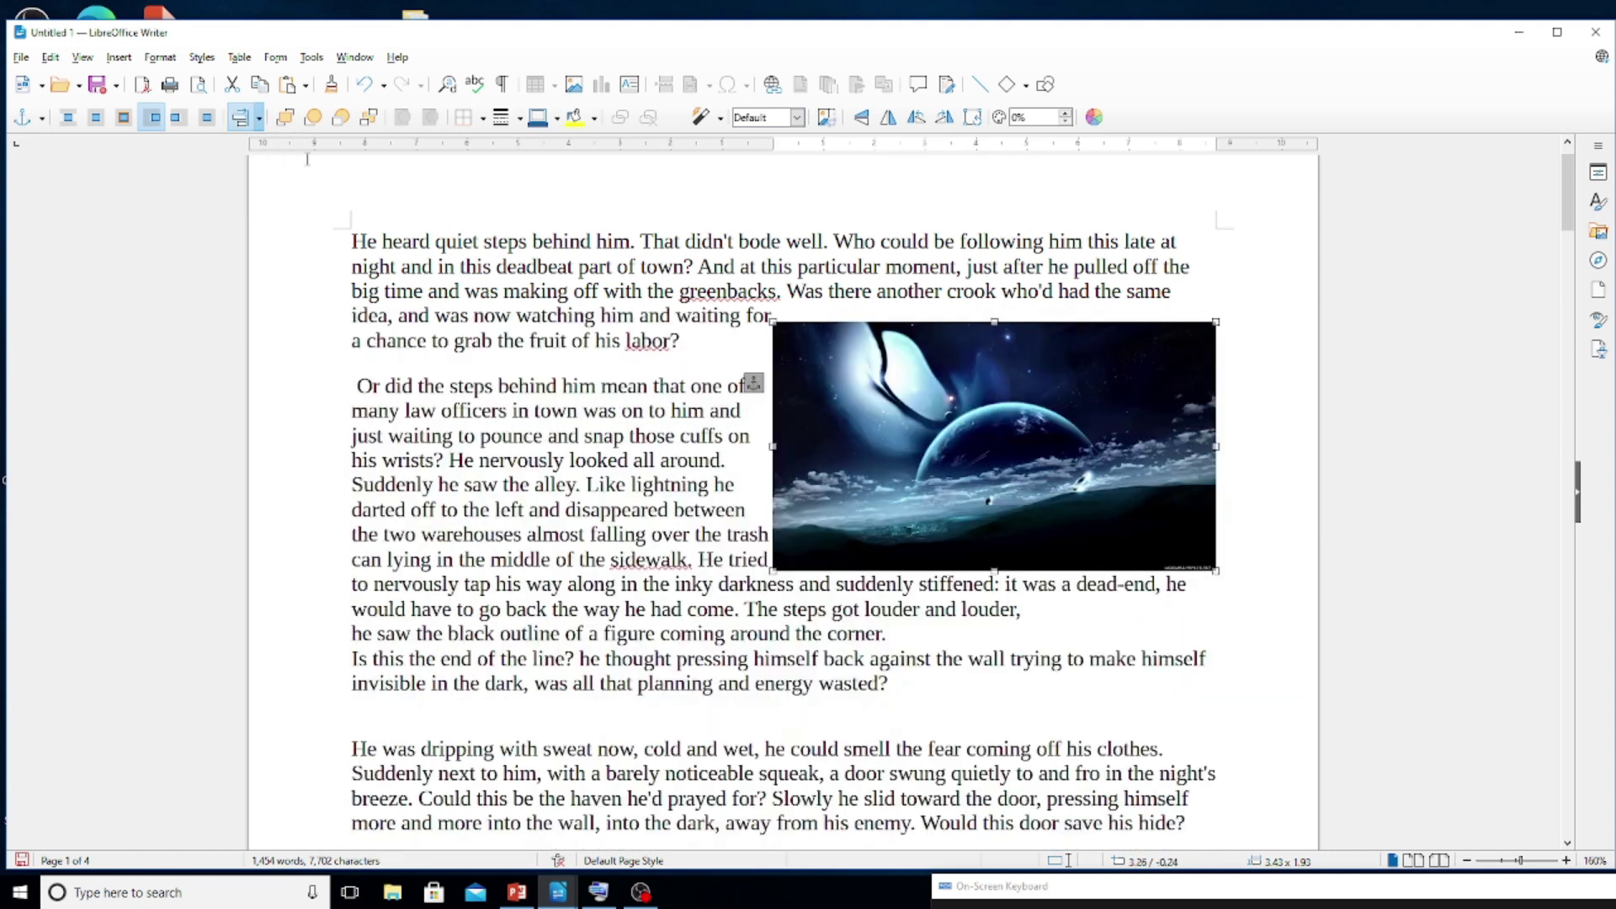
# Go through the image's vertical alignments from top to centre to bottom, and move the image slightly left and up.
pyautogui.click(260, 118)
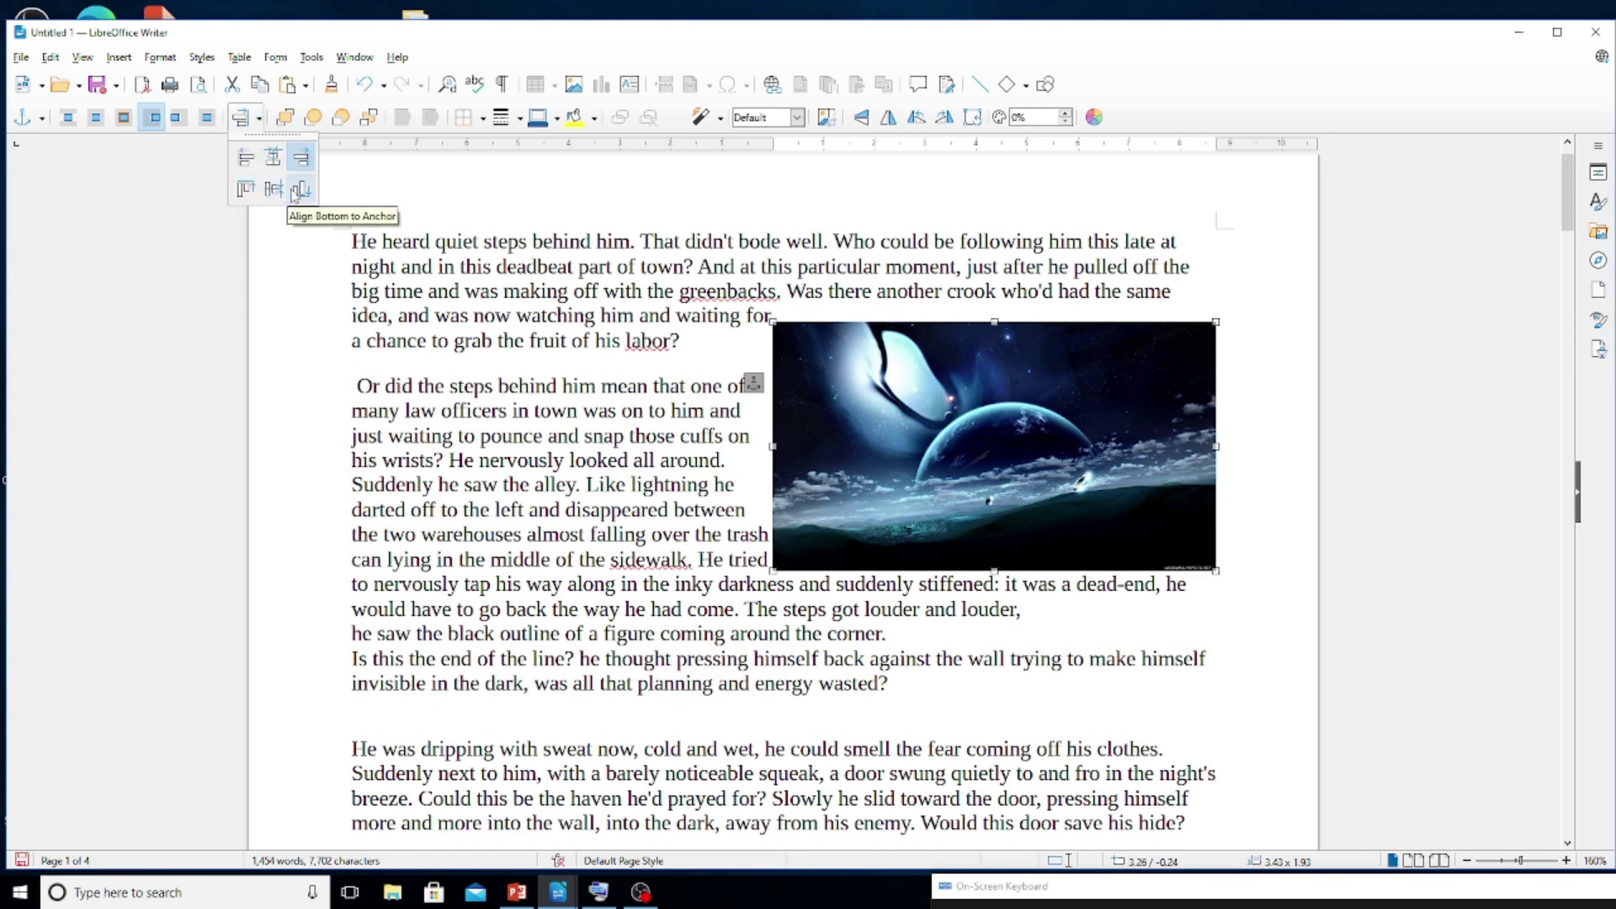
pyautogui.click(244, 191)
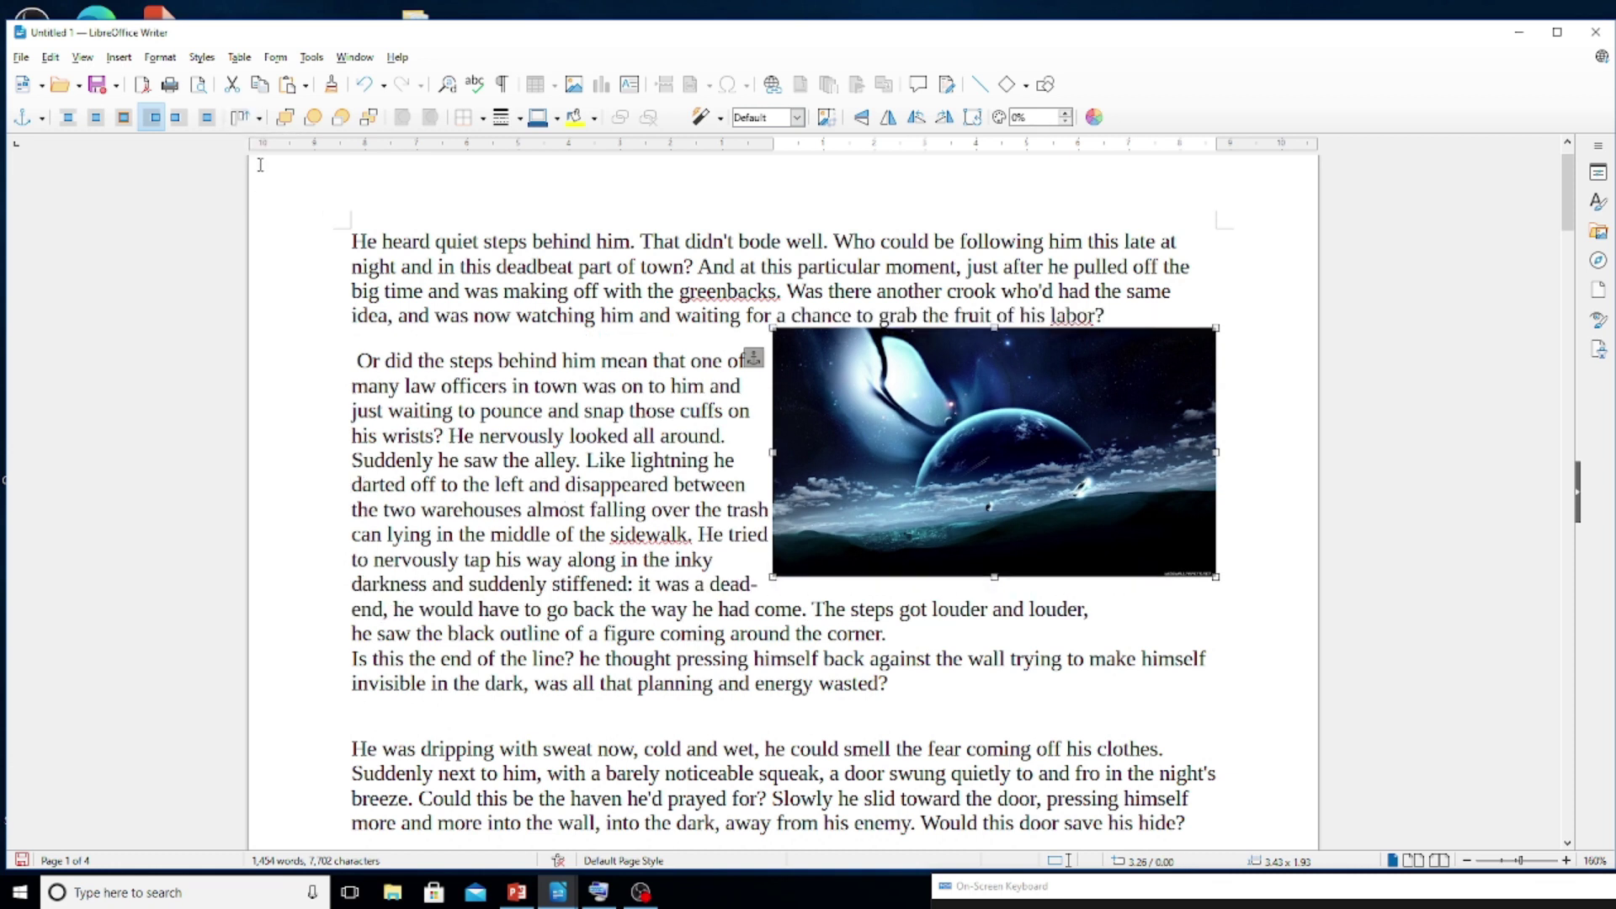
pyautogui.click(259, 127)
pyautogui.click(273, 189)
pyautogui.click(260, 126)
pyautogui.click(300, 188)
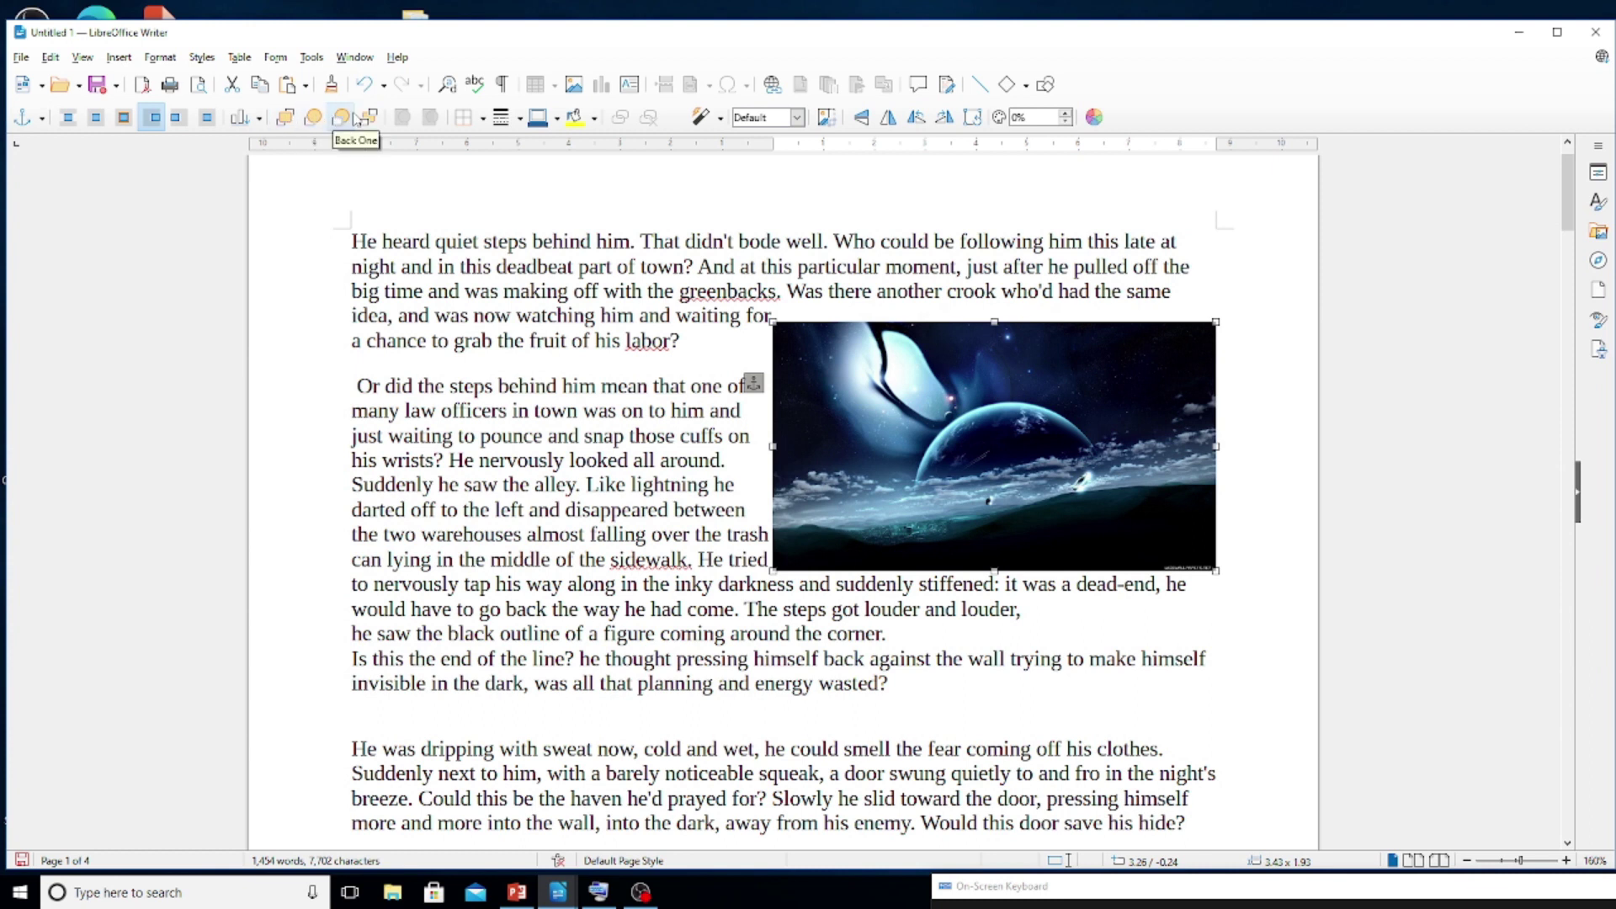
pyautogui.moveTo(834, 332); pyautogui.dragTo(787, 319)
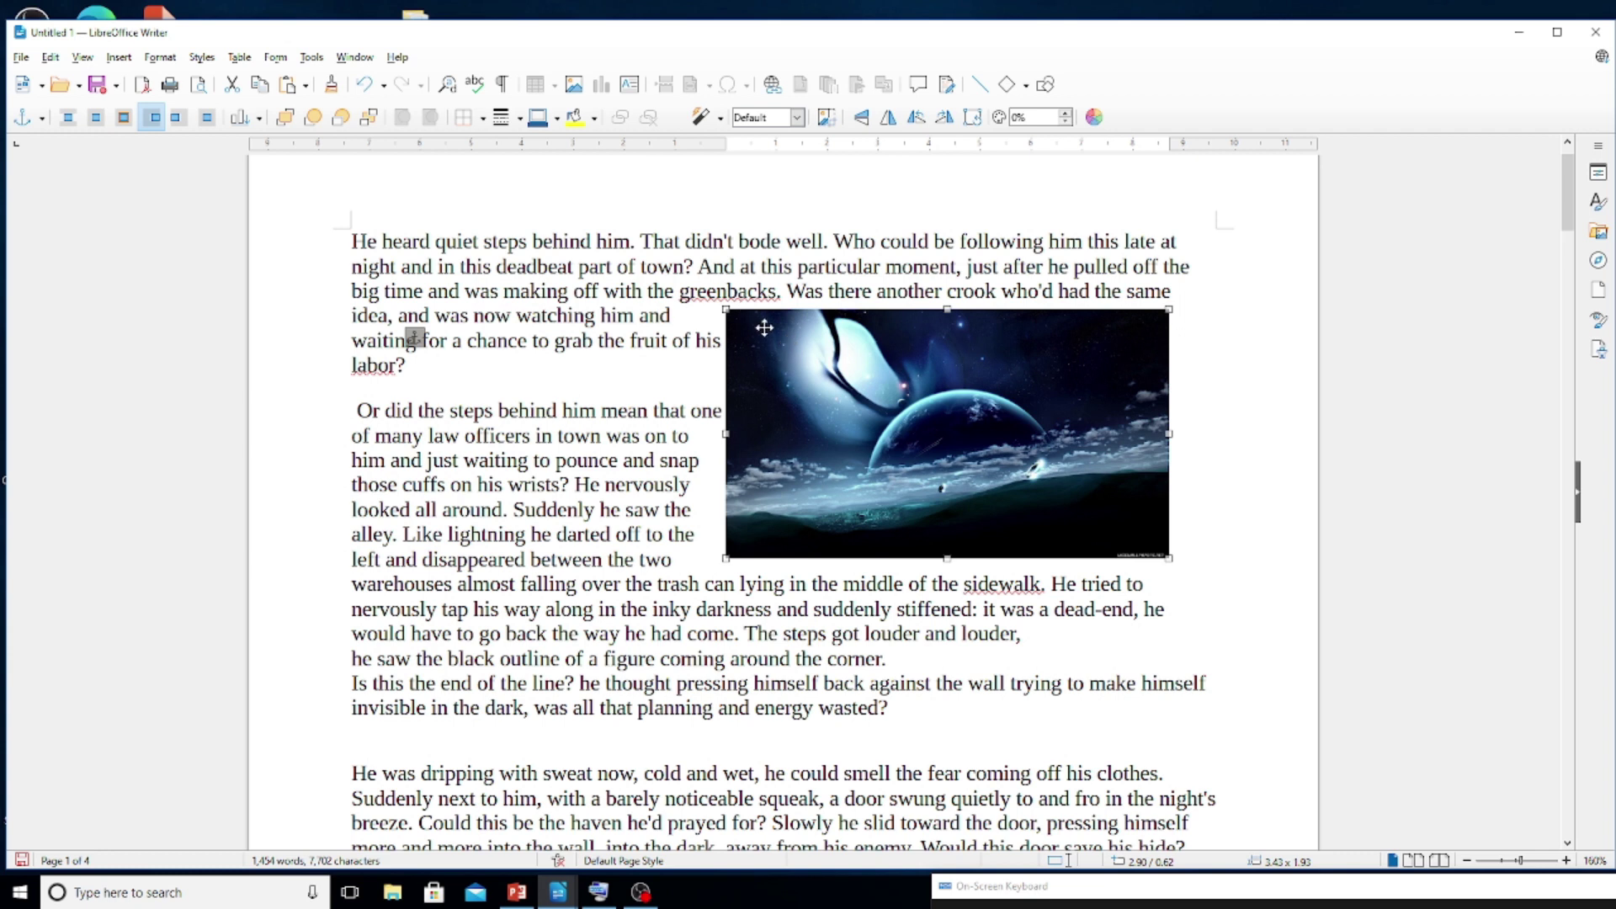
# Insert a smiley face symbol about 4.86 by 3.99 cm and place it over the image's lower-right part.
pyautogui.click(119, 56)
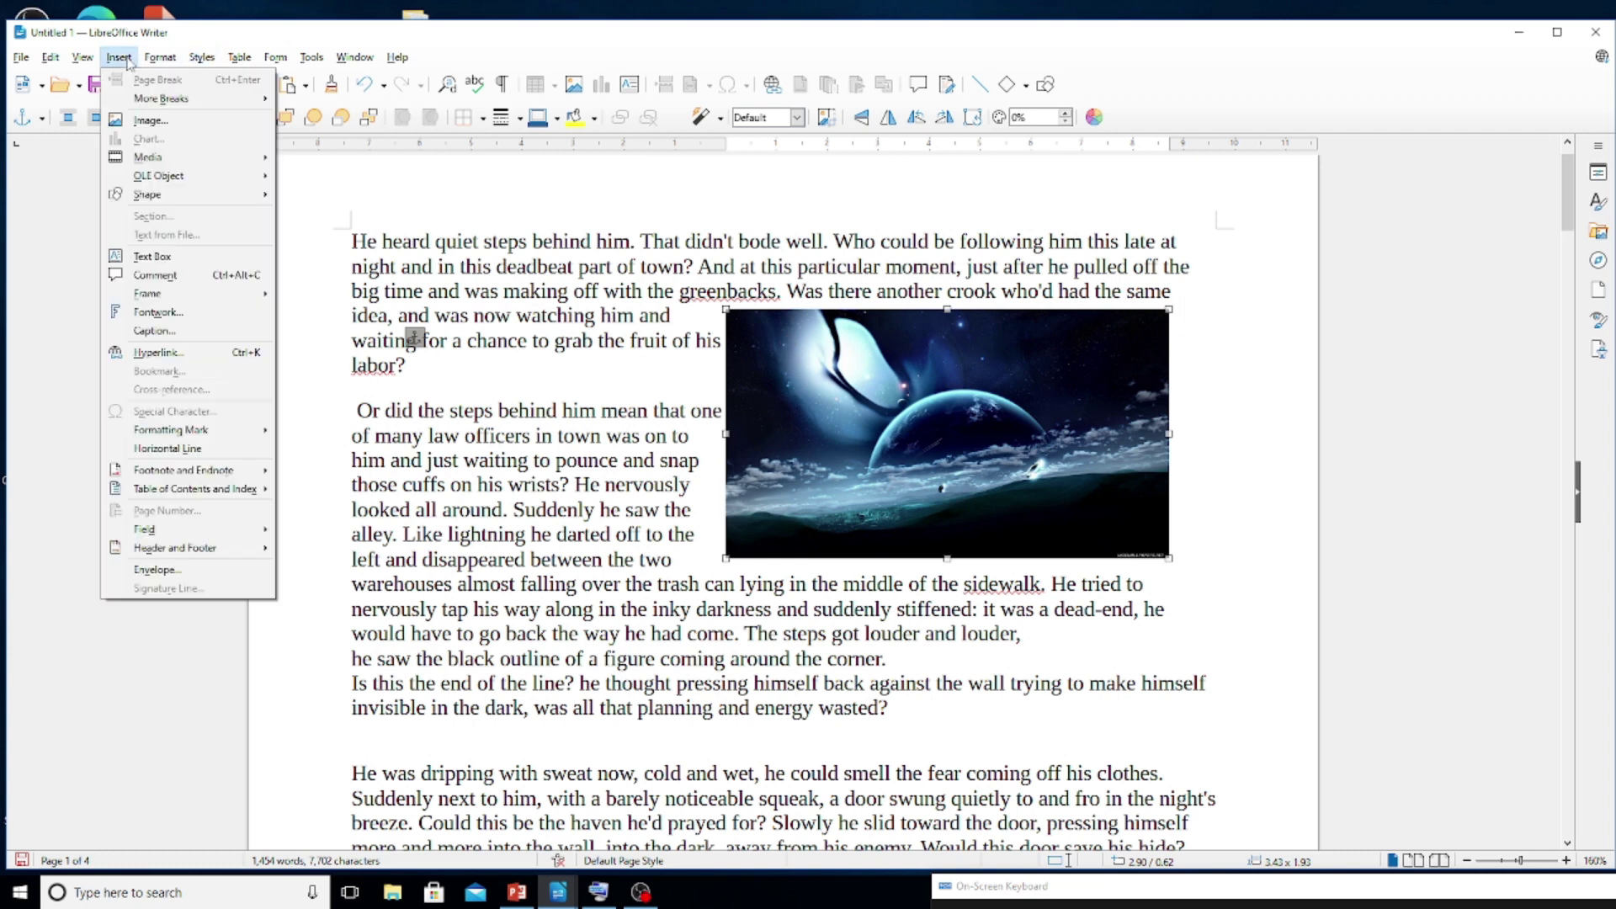
pyautogui.moveTo(156, 194)
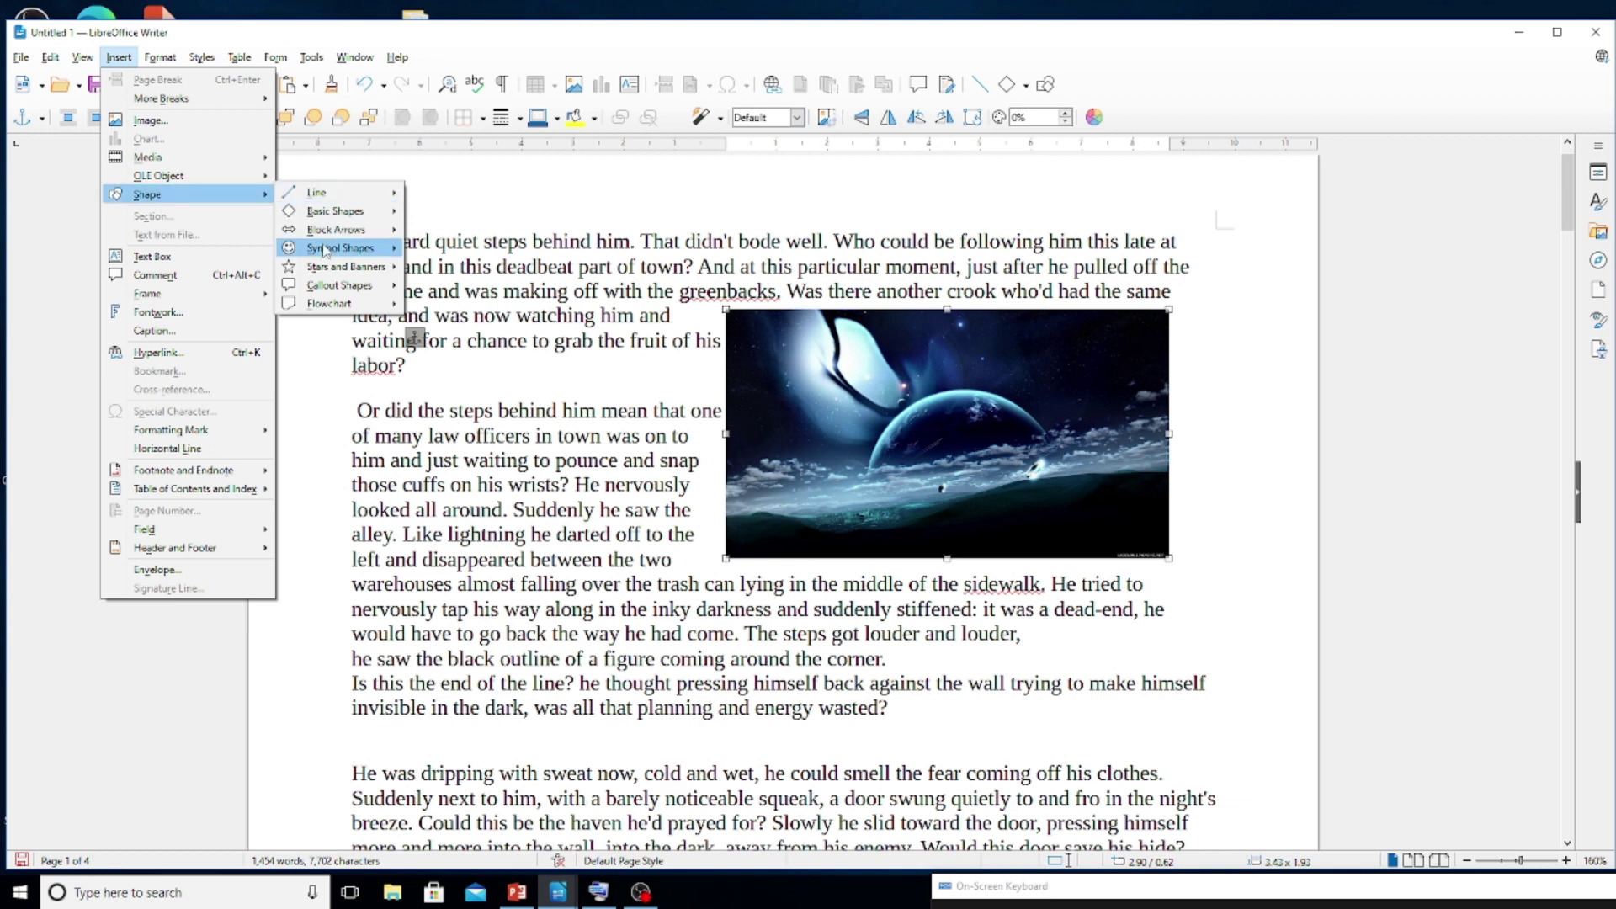
pyautogui.moveTo(325, 250)
pyautogui.click(455, 246)
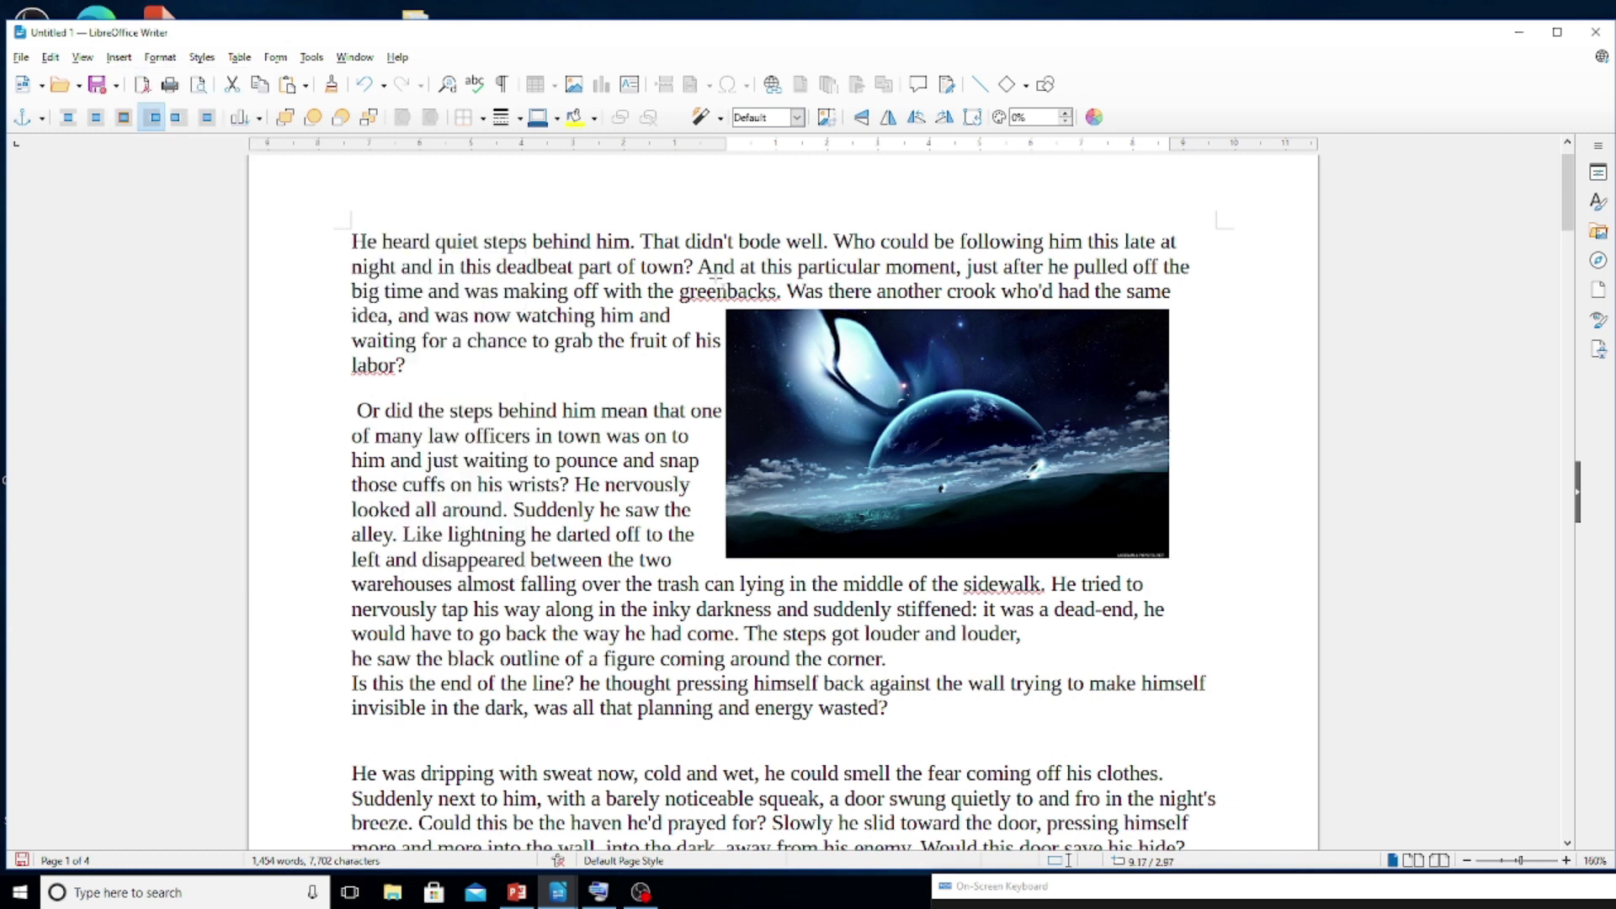
pyautogui.moveTo(942, 472); pyautogui.dragTo(720, 278)
pyautogui.moveTo(876, 389)
pyautogui.mouseDown()
pyautogui.moveTo(922, 388)
pyautogui.moveTo(1052, 518)
pyautogui.mouseUp()
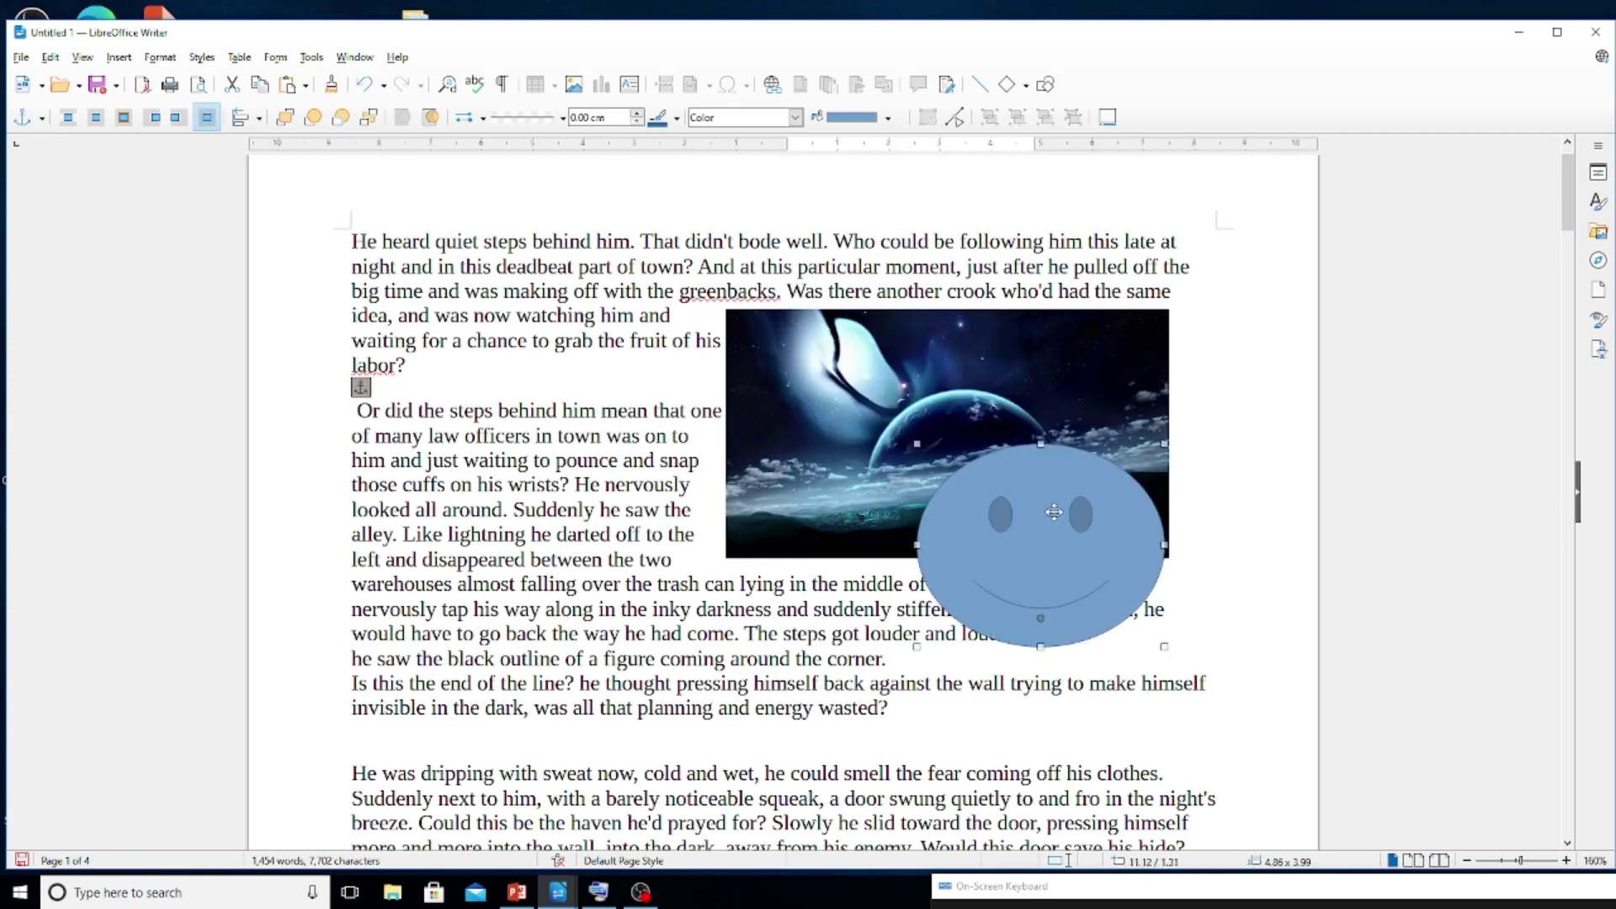
# Select the image, bring it in front of the smiley face, and send it behind the shape again.
pyautogui.press('Escape')
pyautogui.click(903, 437)
pyautogui.click(867, 374)
pyautogui.moveTo(873, 371)
pyautogui.mouseDown()
pyautogui.moveTo(918, 468)
pyautogui.moveTo(909, 453)
pyautogui.mouseUp()
pyautogui.press('Escape')
pyautogui.press('Delete')
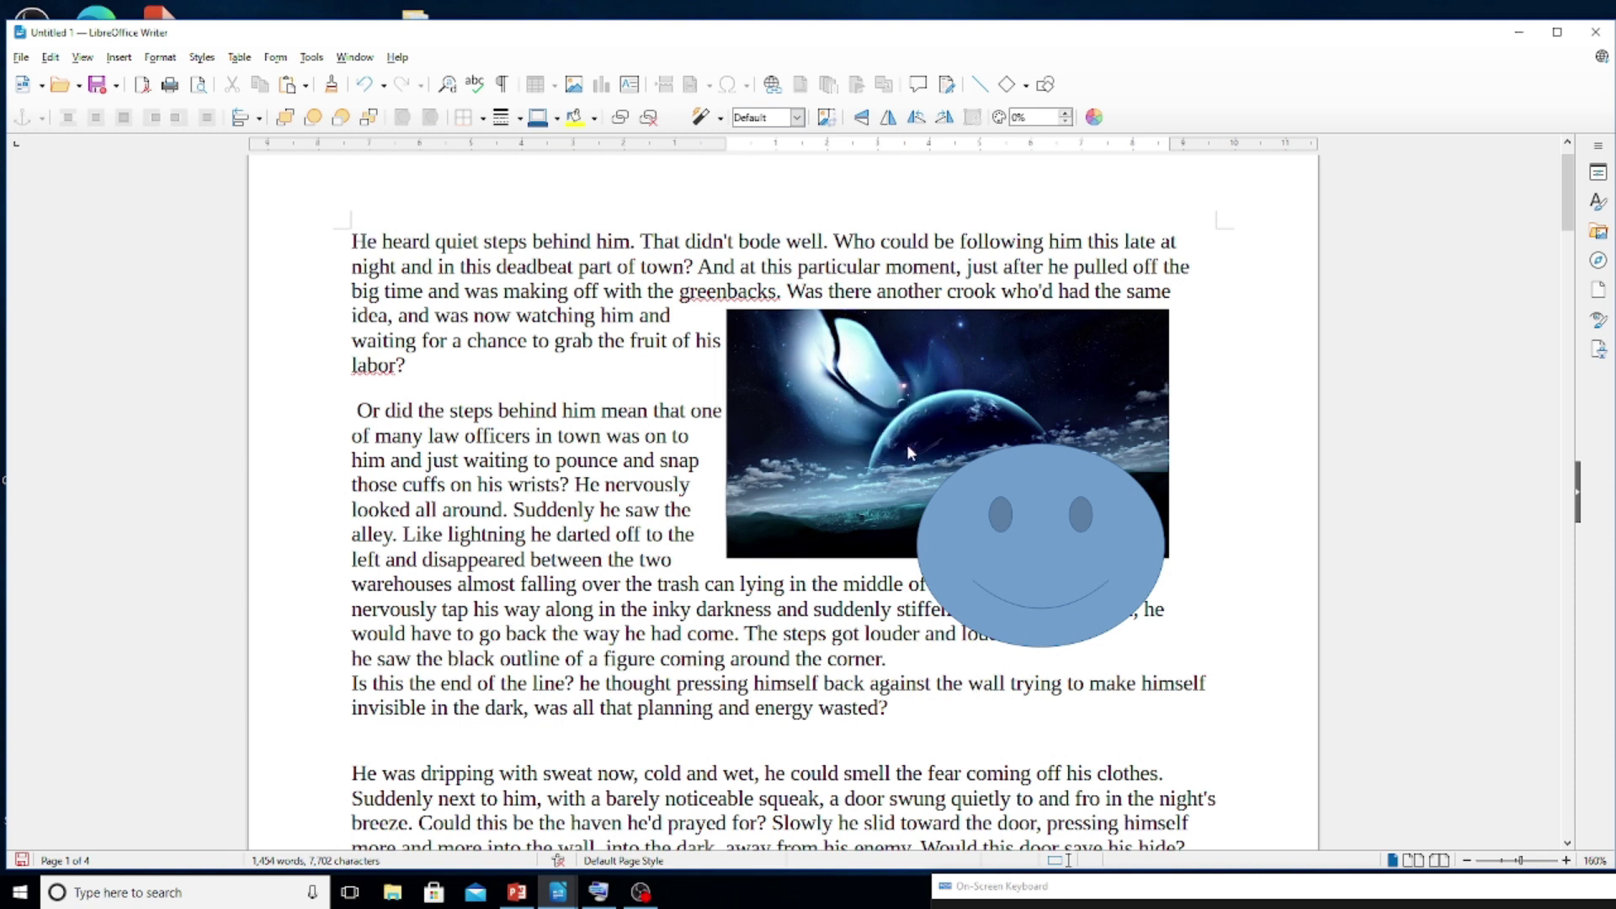
pyautogui.click(894, 383)
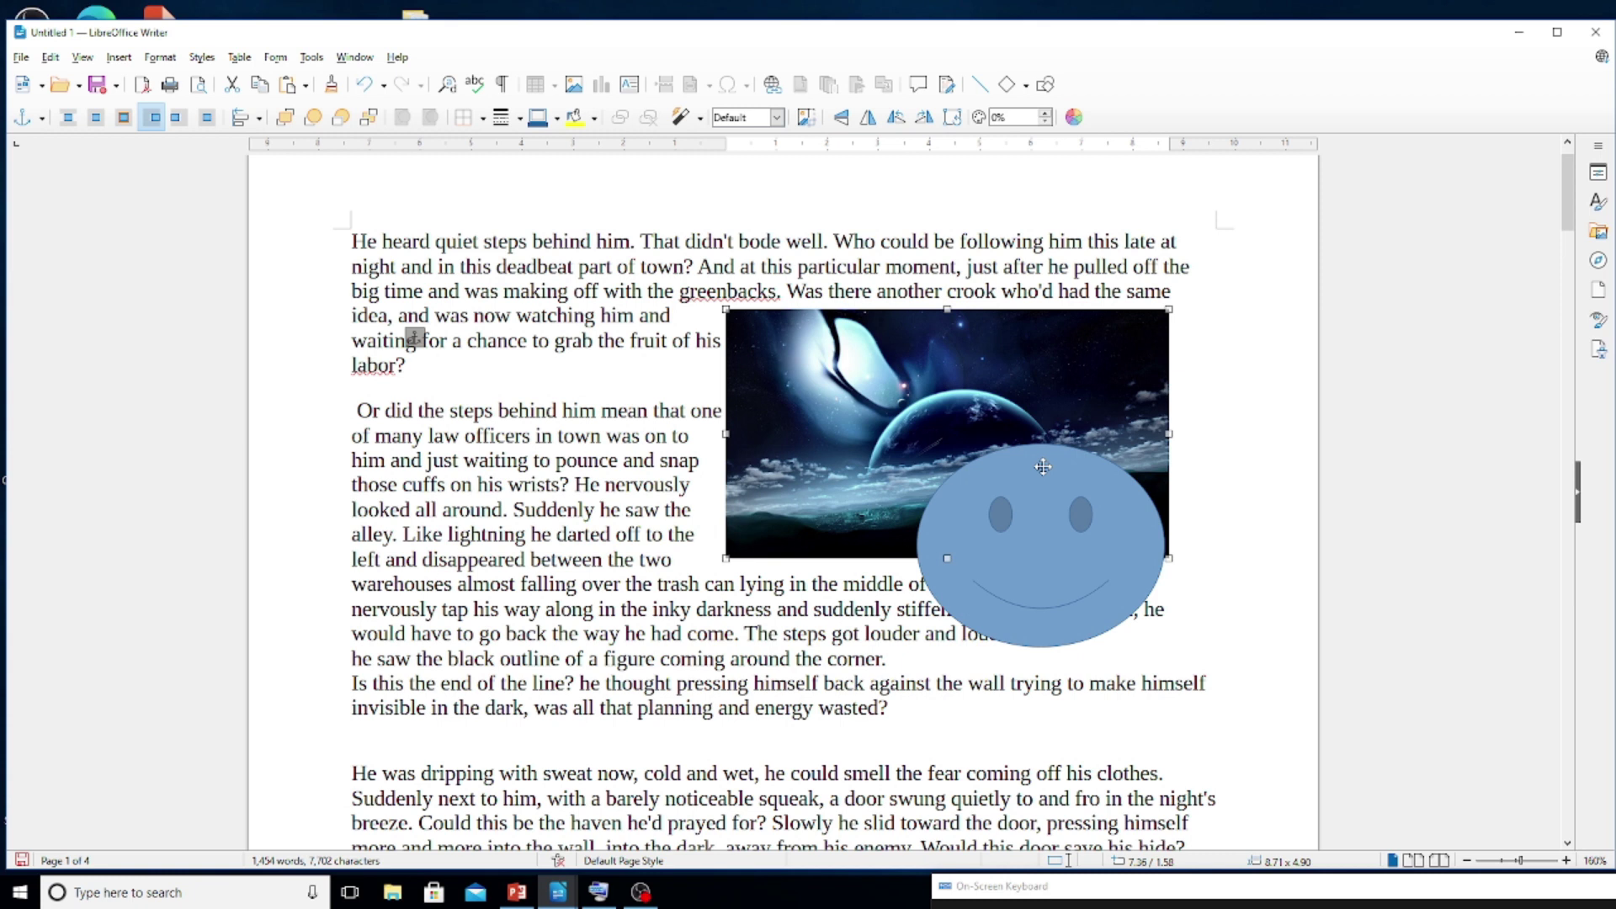
pyautogui.click(286, 119)
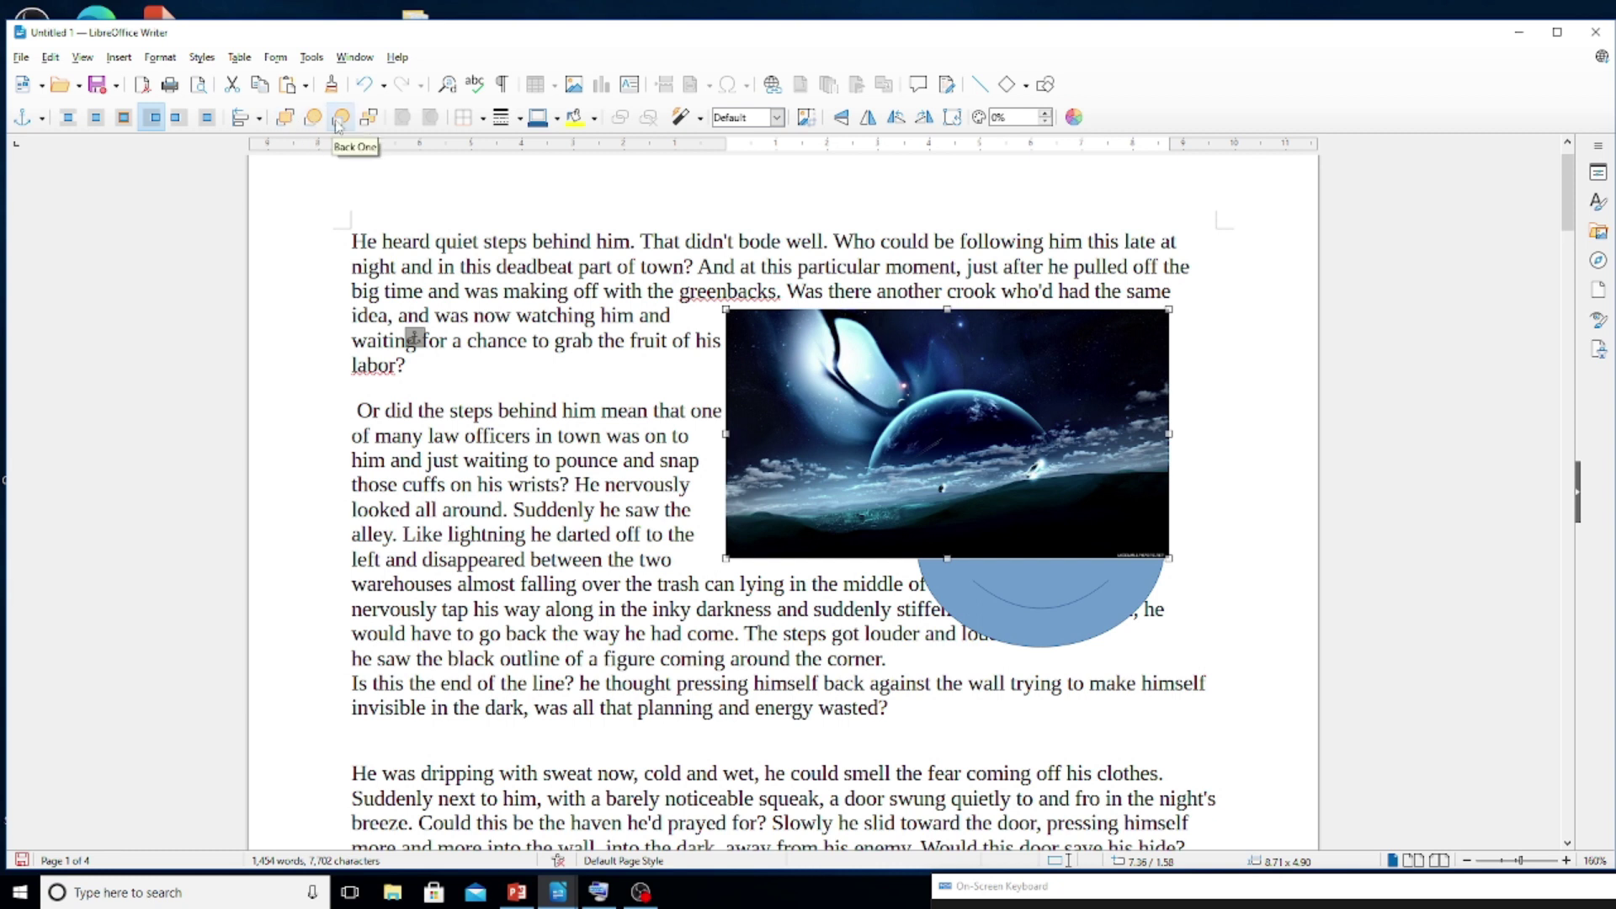
pyautogui.click(313, 118)
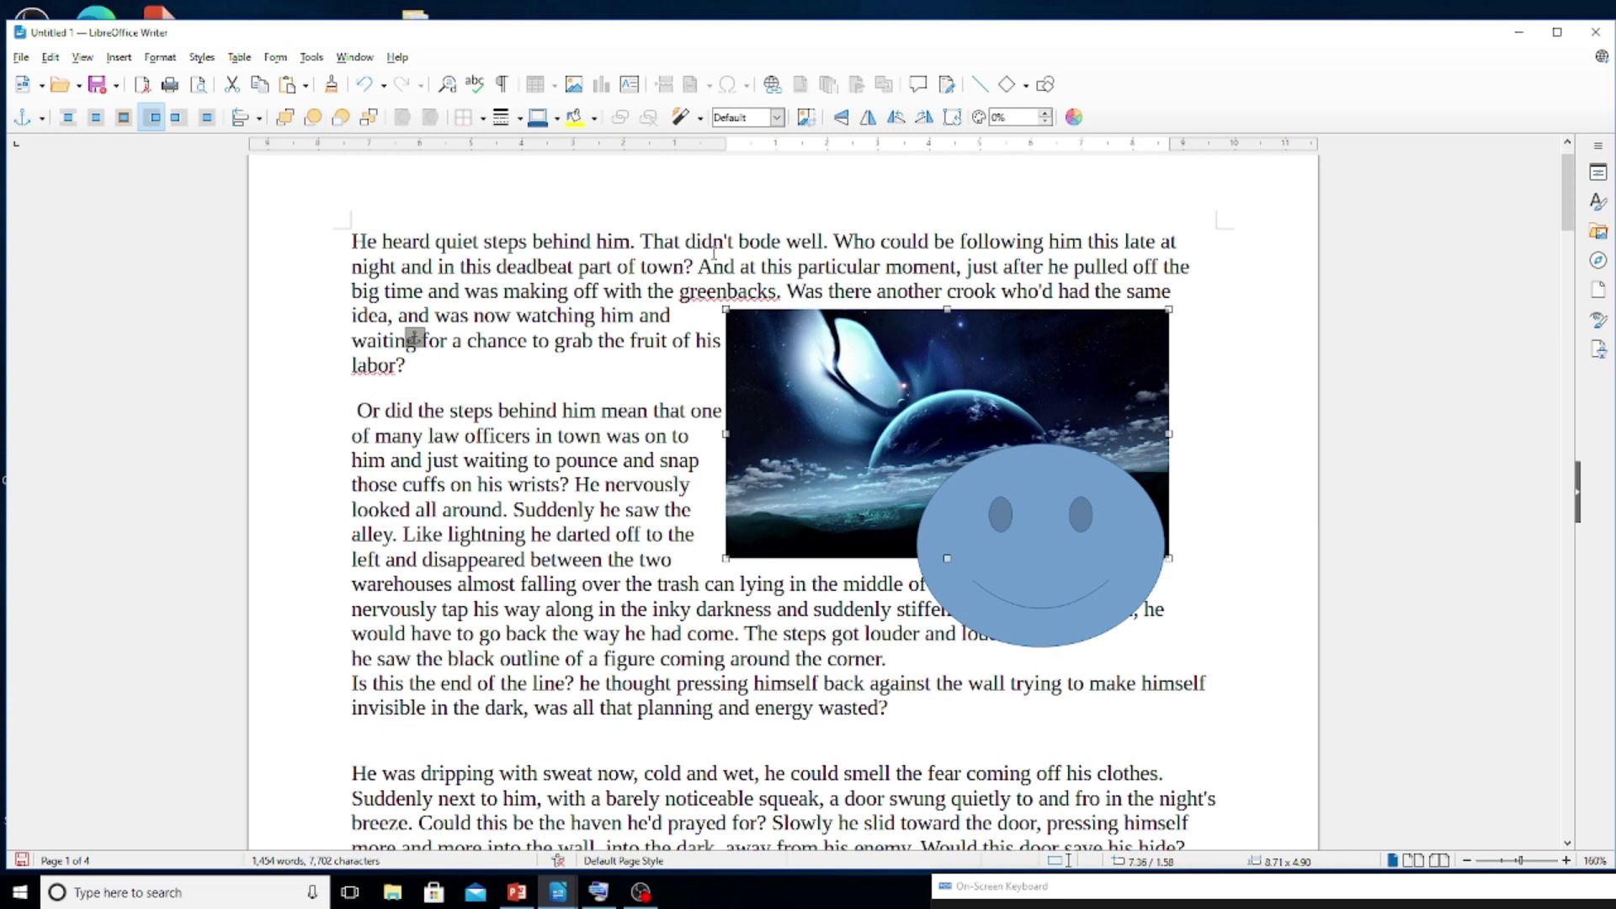
# Draw two rectangles near the image's lower-right corner, the smaller about 1.82 by 2.17 cm, and move the smiley face toward the image's centre.
pyautogui.click(1028, 484)
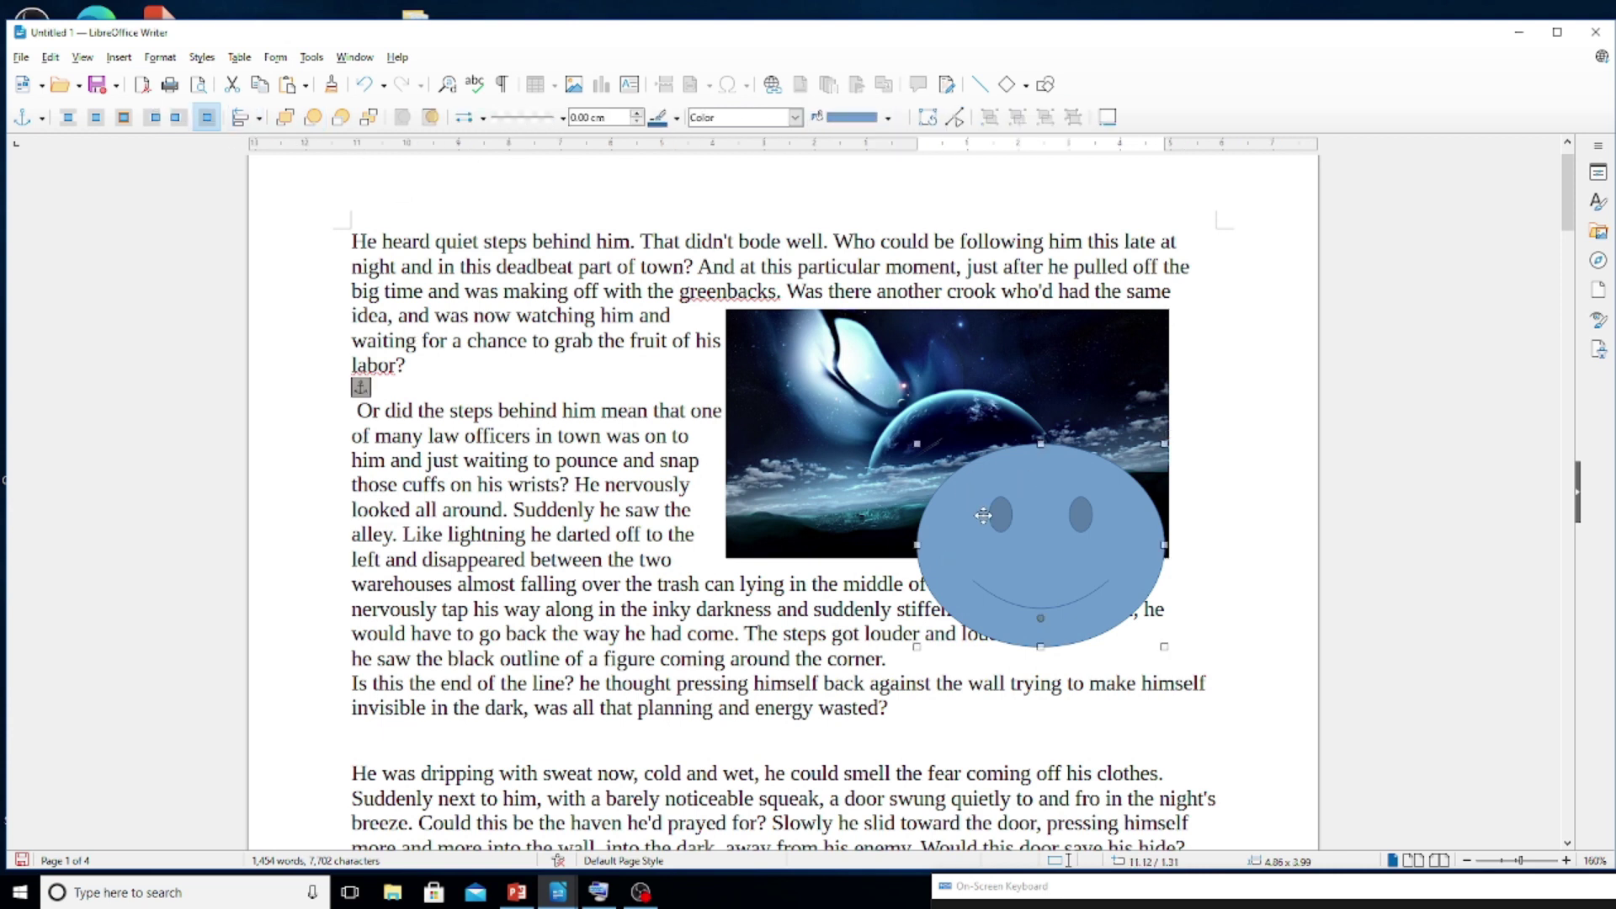
pyautogui.click(119, 57)
pyautogui.moveTo(154, 195)
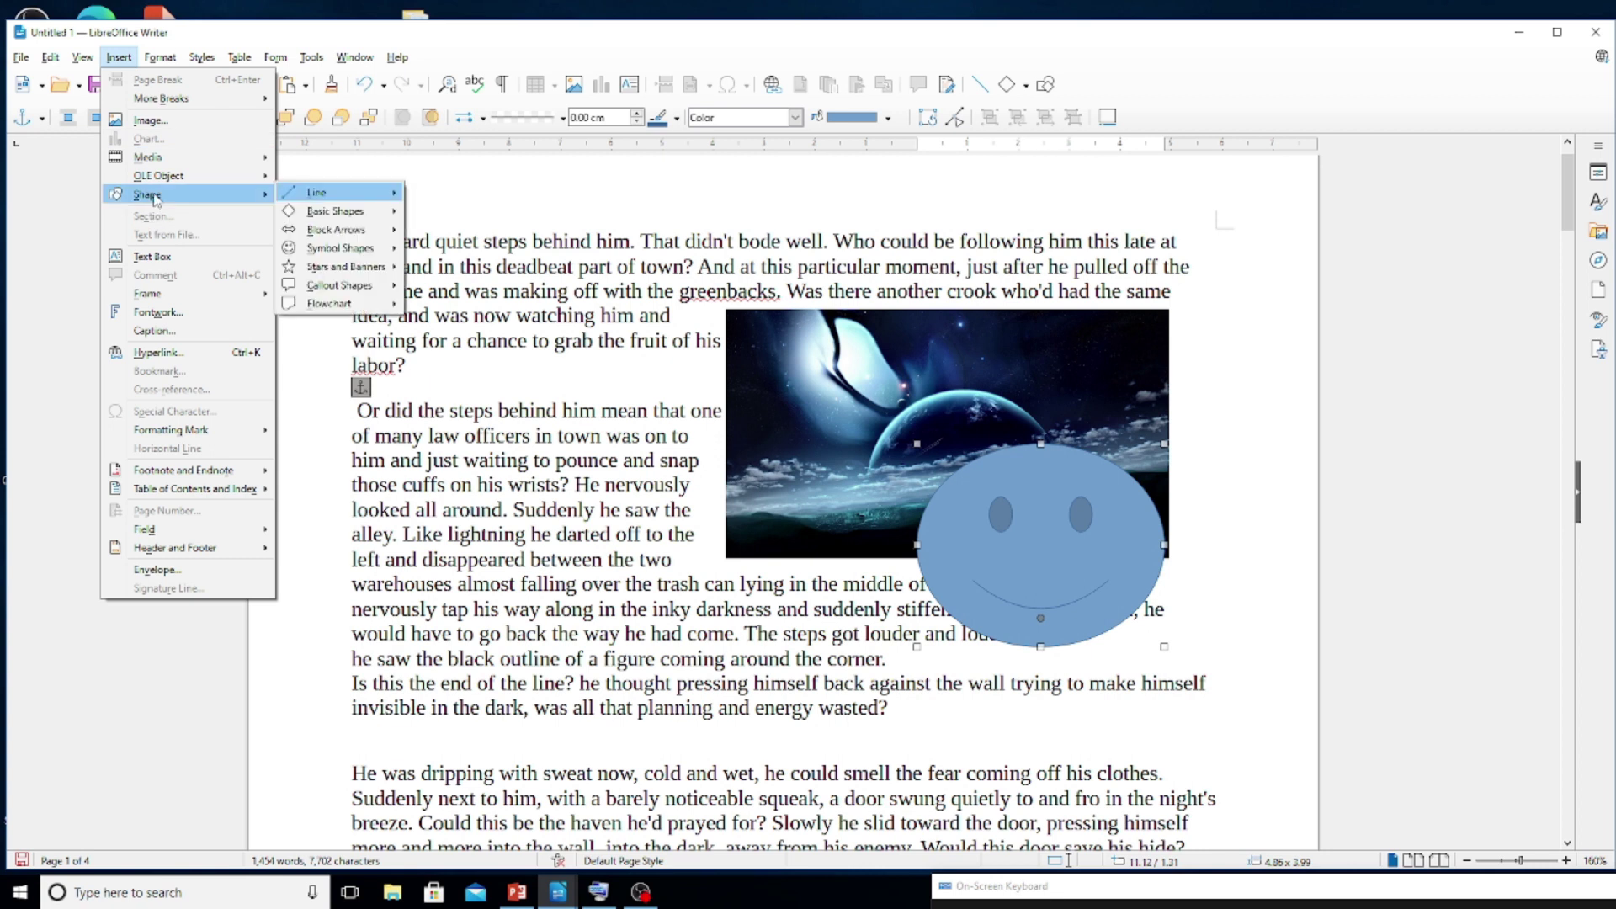
pyautogui.moveTo(354, 217)
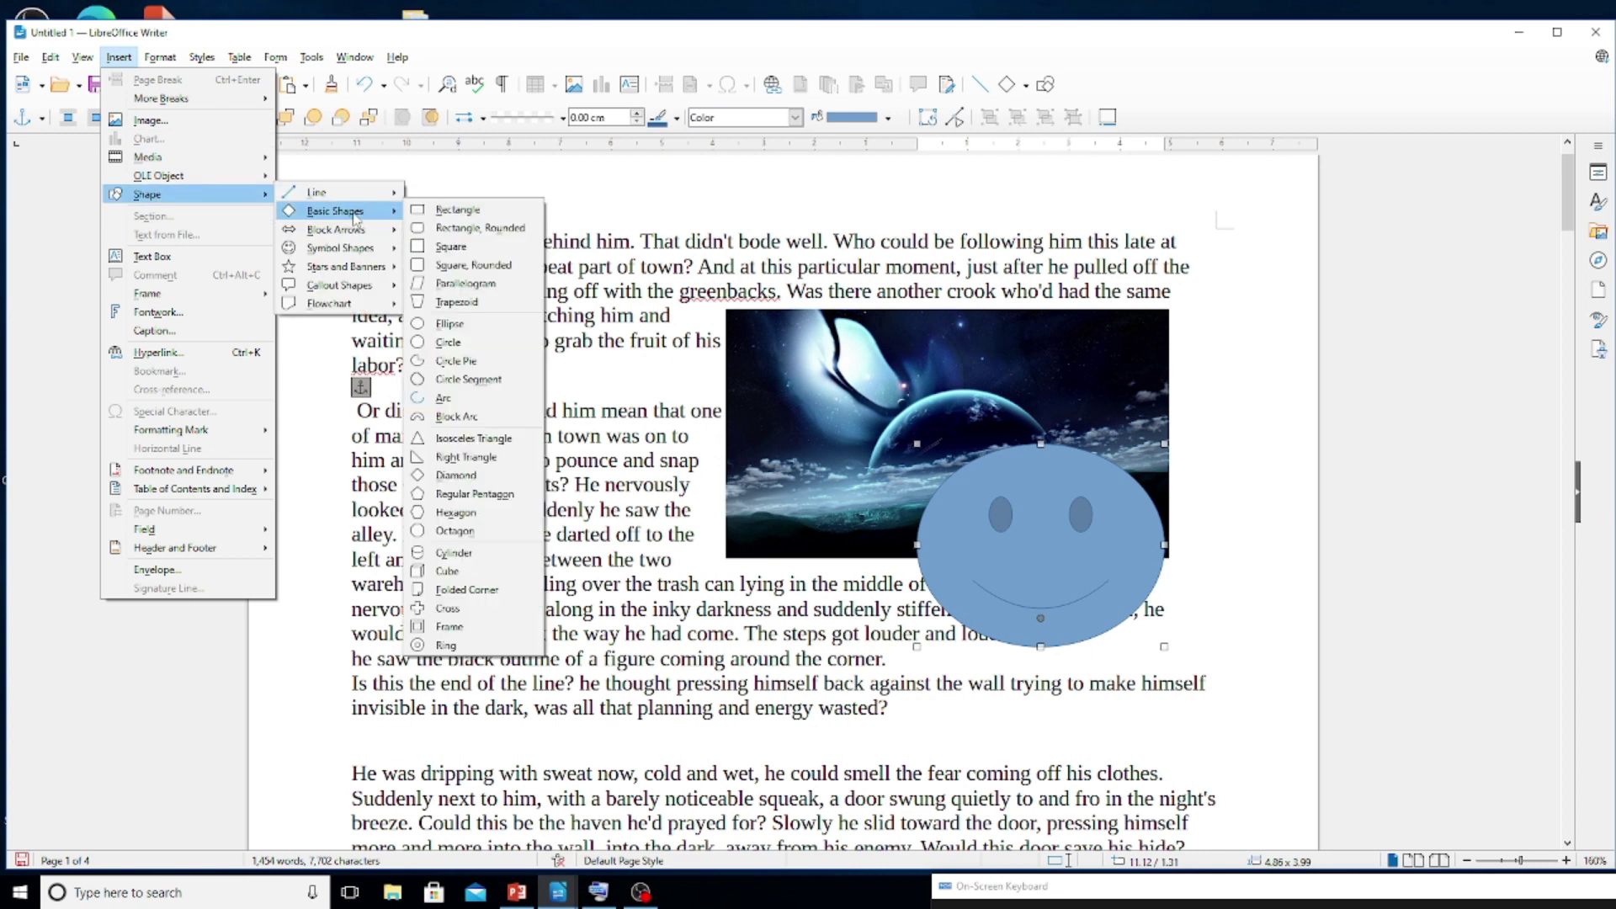
pyautogui.click(455, 207)
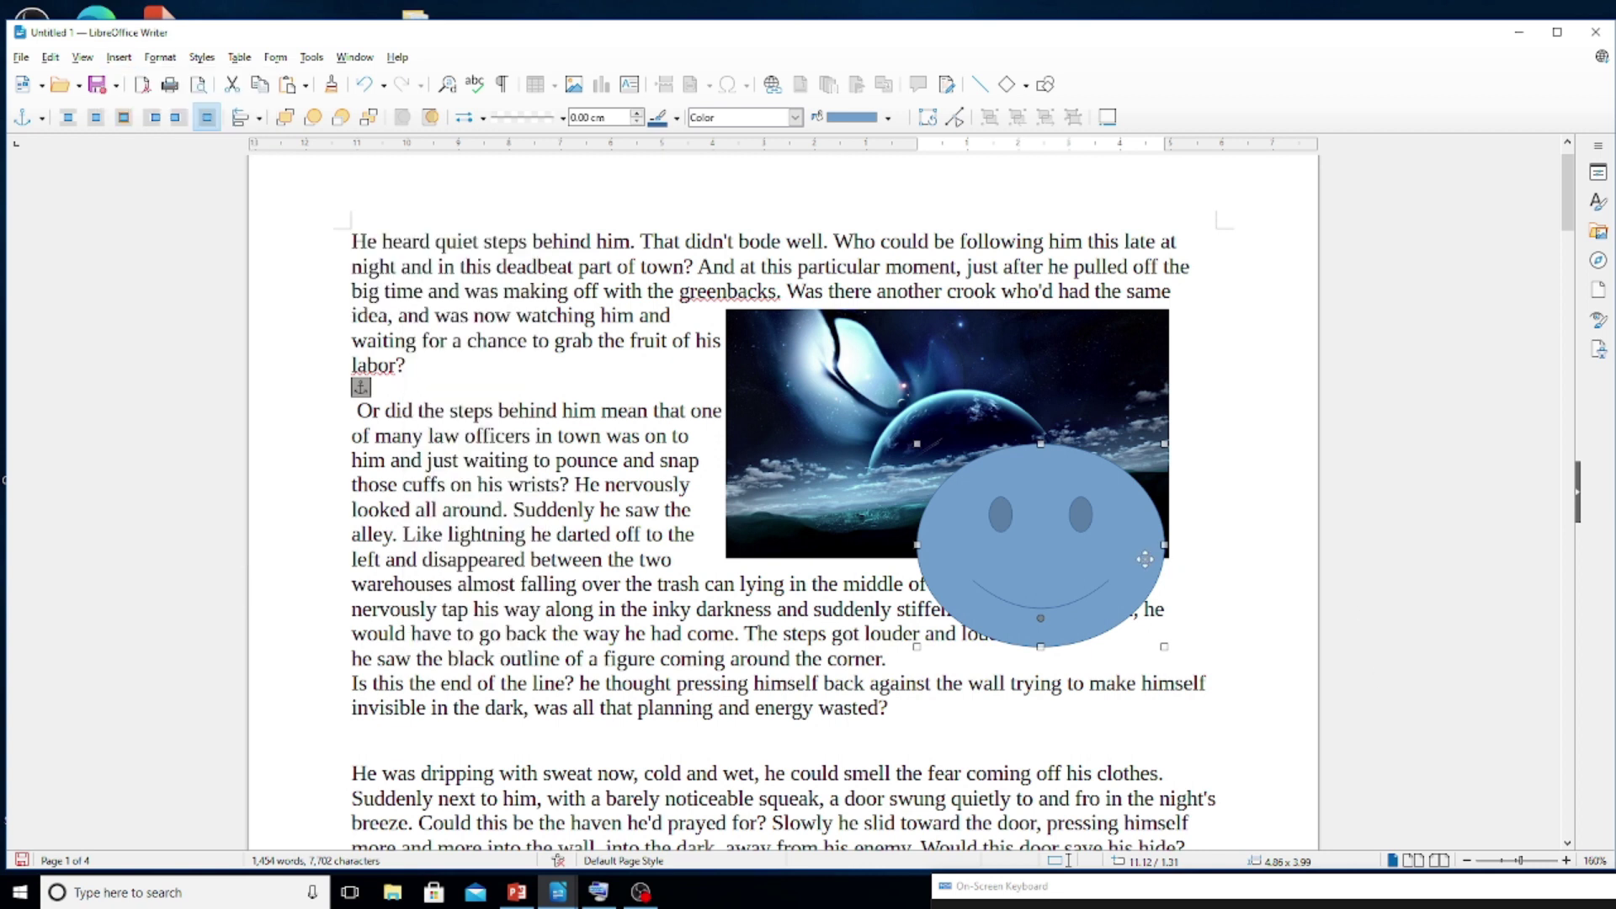
pyautogui.moveTo(1143, 556)
pyautogui.mouseDown()
pyautogui.moveTo(1195, 620)
pyautogui.moveTo(1114, 574)
pyautogui.moveTo(1052, 461)
pyautogui.mouseUp()
pyautogui.moveTo(1167, 574)
pyautogui.mouseDown()
pyautogui.moveTo(1002, 506)
pyautogui.moveTo(1001, 482)
pyautogui.moveTo(1170, 555)
pyautogui.mouseUp()
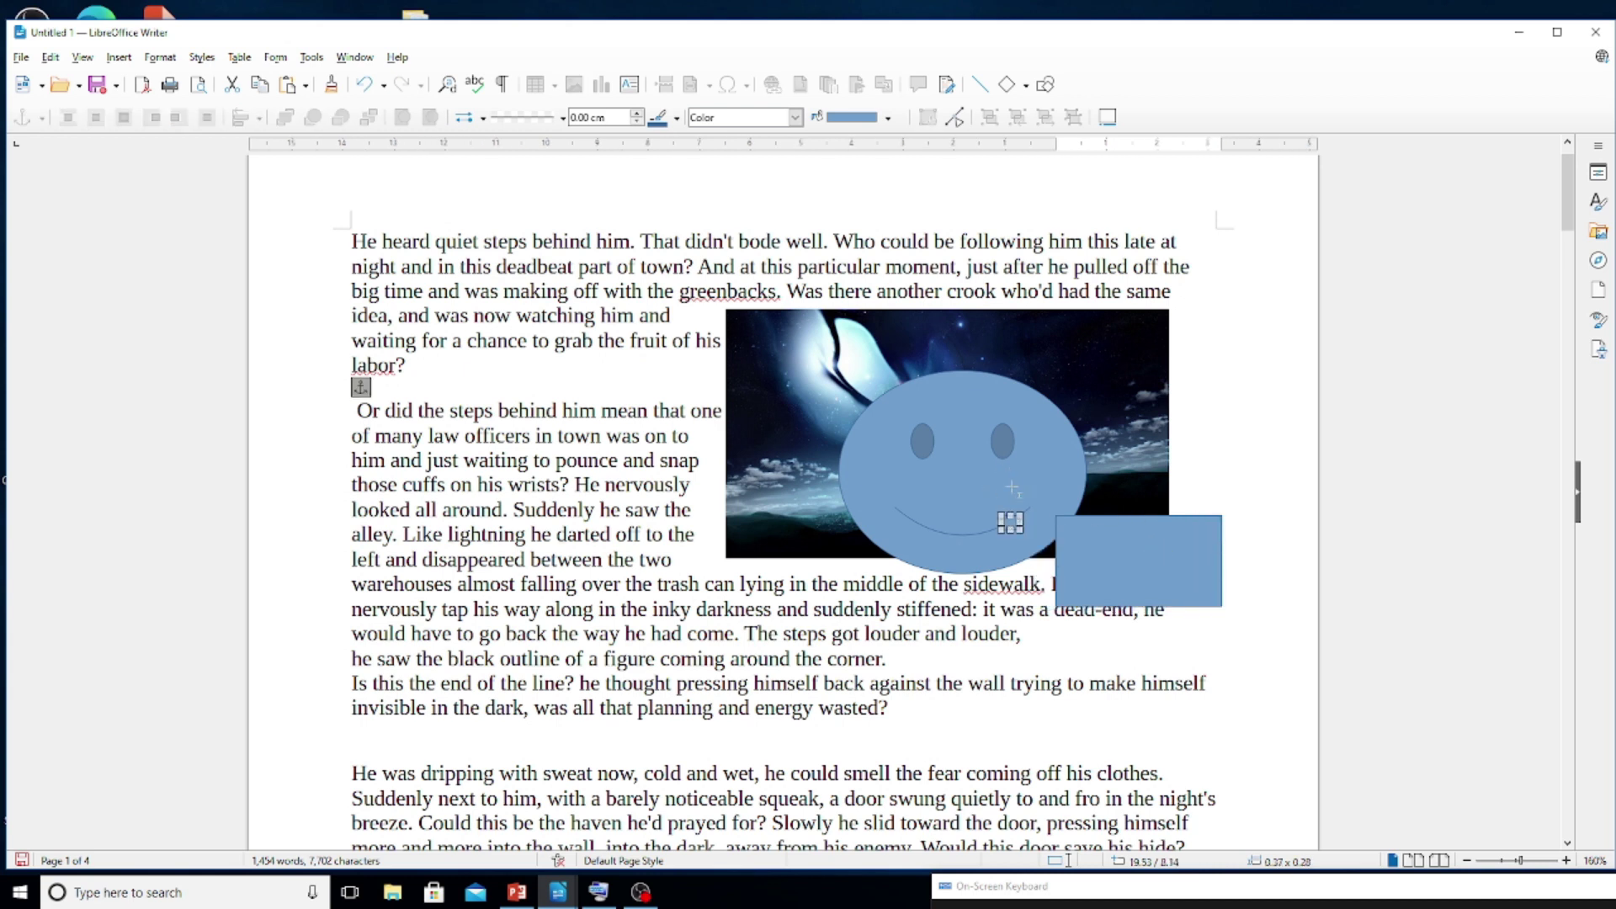
pyautogui.moveTo(1001, 515); pyautogui.dragTo(1094, 625)
pyautogui.moveTo(1041, 560)
pyautogui.mouseDown()
pyautogui.moveTo(1095, 492)
pyautogui.moveTo(1217, 474)
pyautogui.moveTo(1201, 463)
pyautogui.mouseUp()
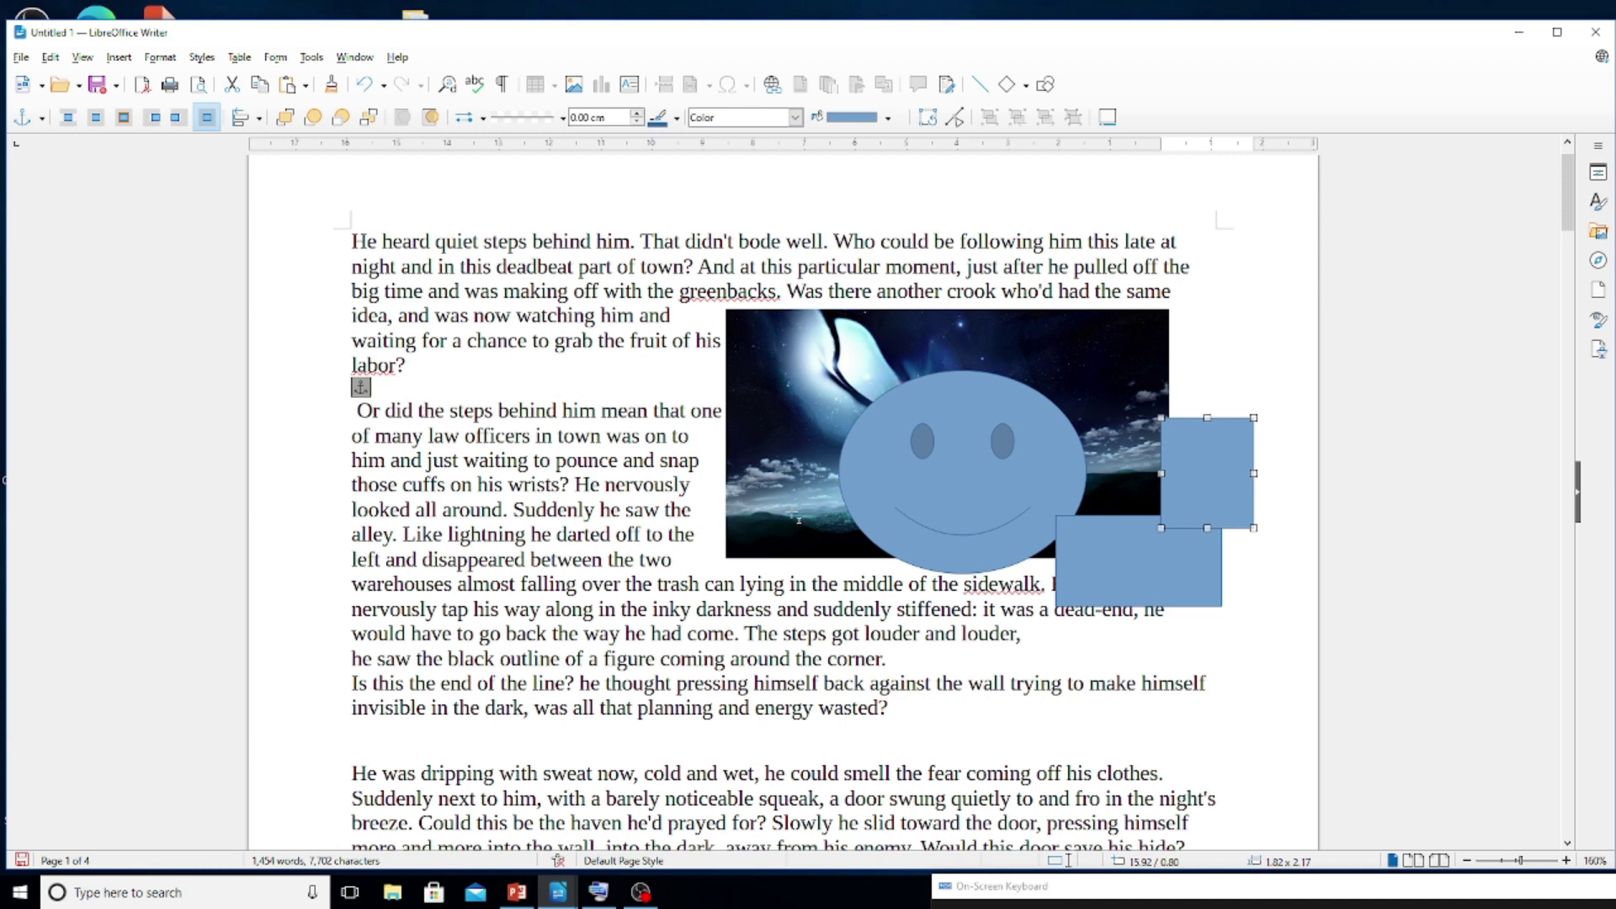
pyautogui.moveTo(789, 500); pyautogui.dragTo(698, 589)
pyautogui.click(766, 514)
pyautogui.press('Delete')
# Move the smiley face and the smaller rectangle so the shapes overlap, and bring that rectangle forward one level.
pyautogui.moveTo(918, 489); pyautogui.dragTo(997, 486)
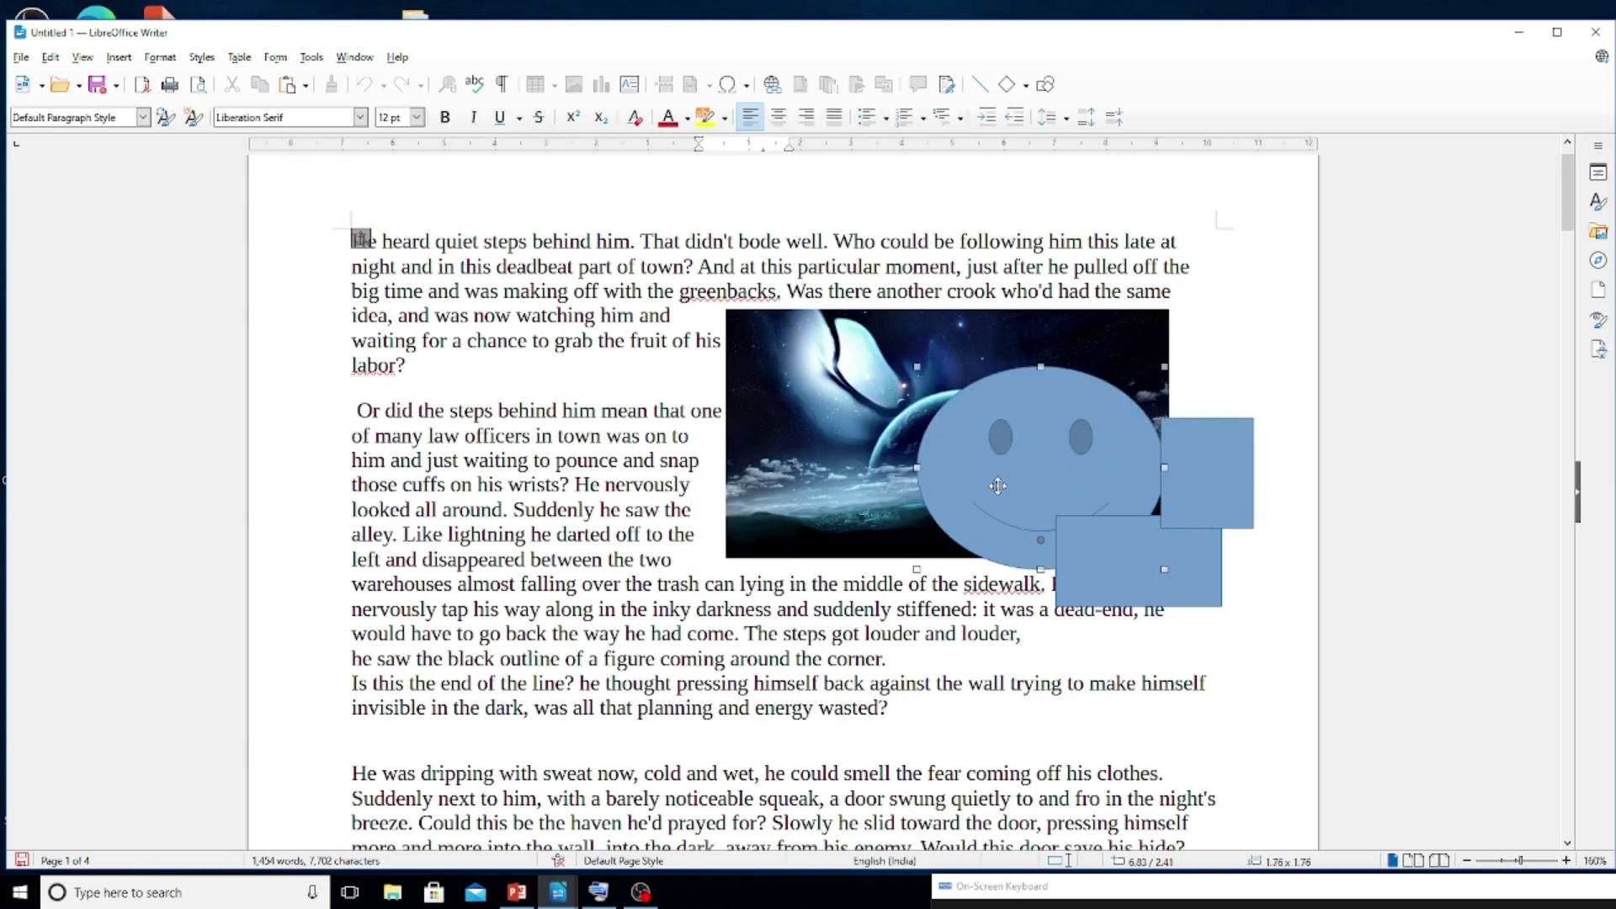
pyautogui.moveTo(1184, 487); pyautogui.dragTo(1163, 502)
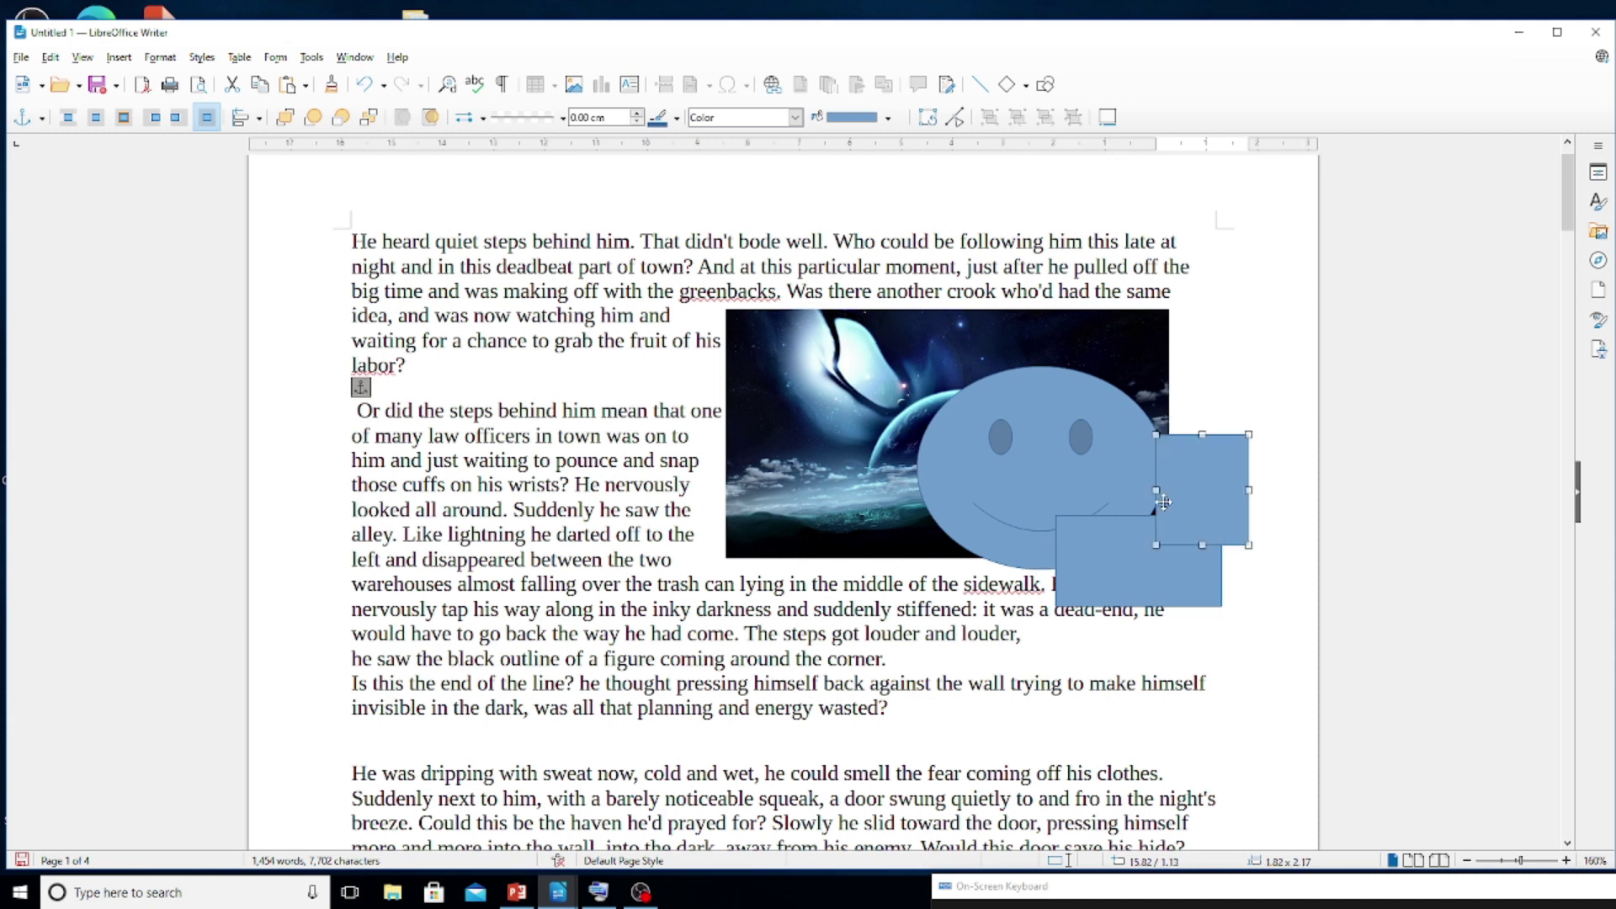
pyautogui.click(311, 117)
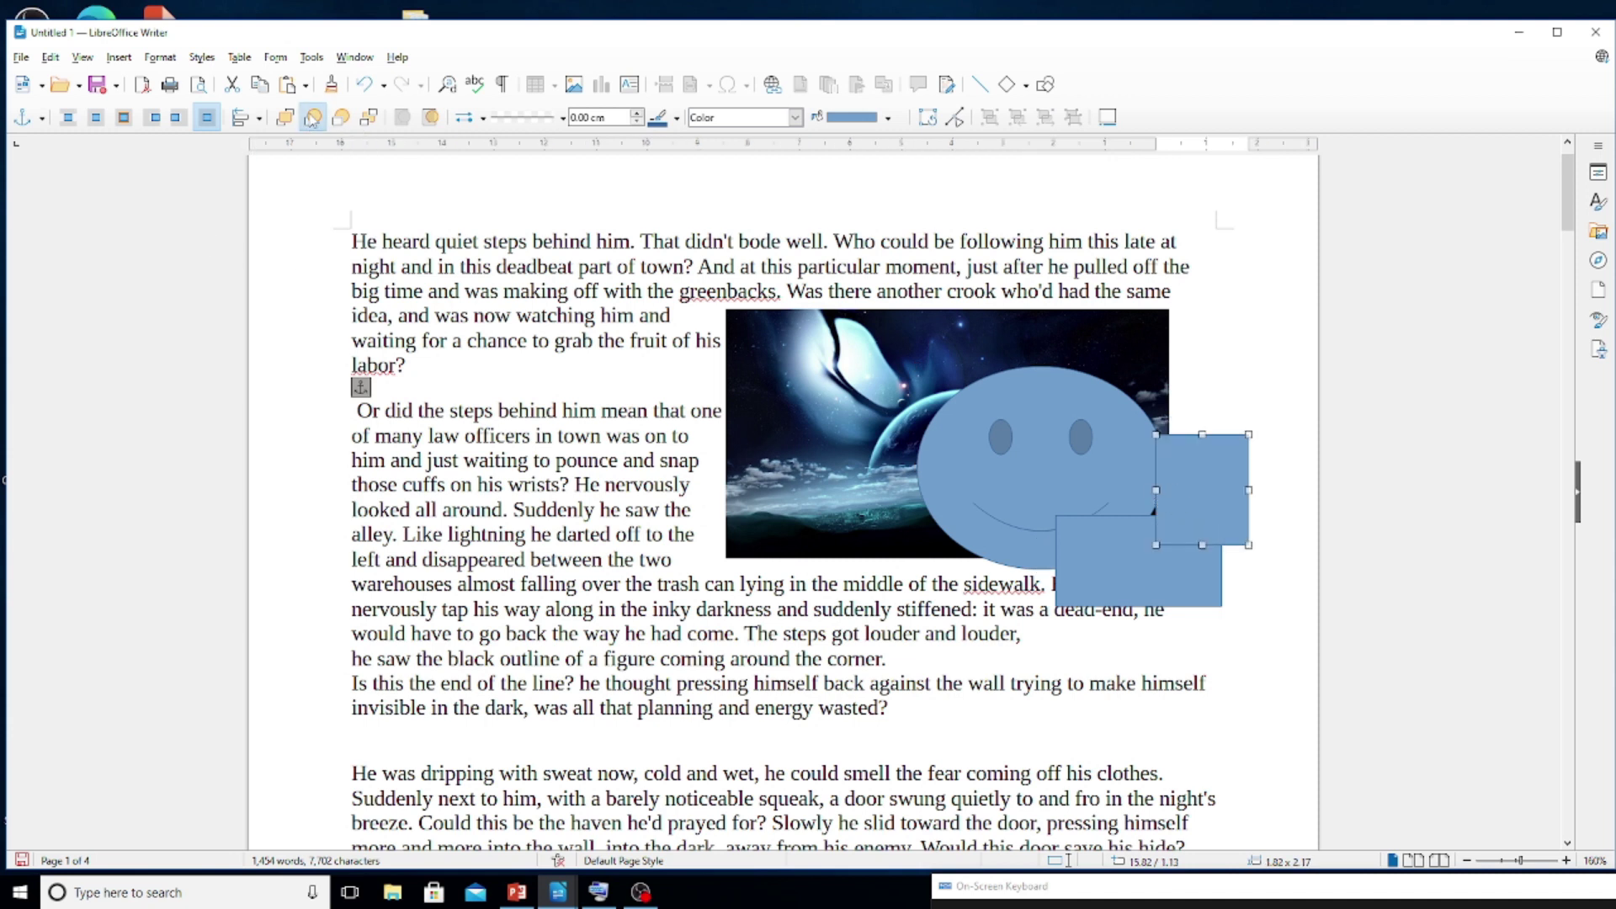
# Bring the image forward one level at a time in front of all shapes, and send it back level by level behind them.
pyautogui.click(880, 405)
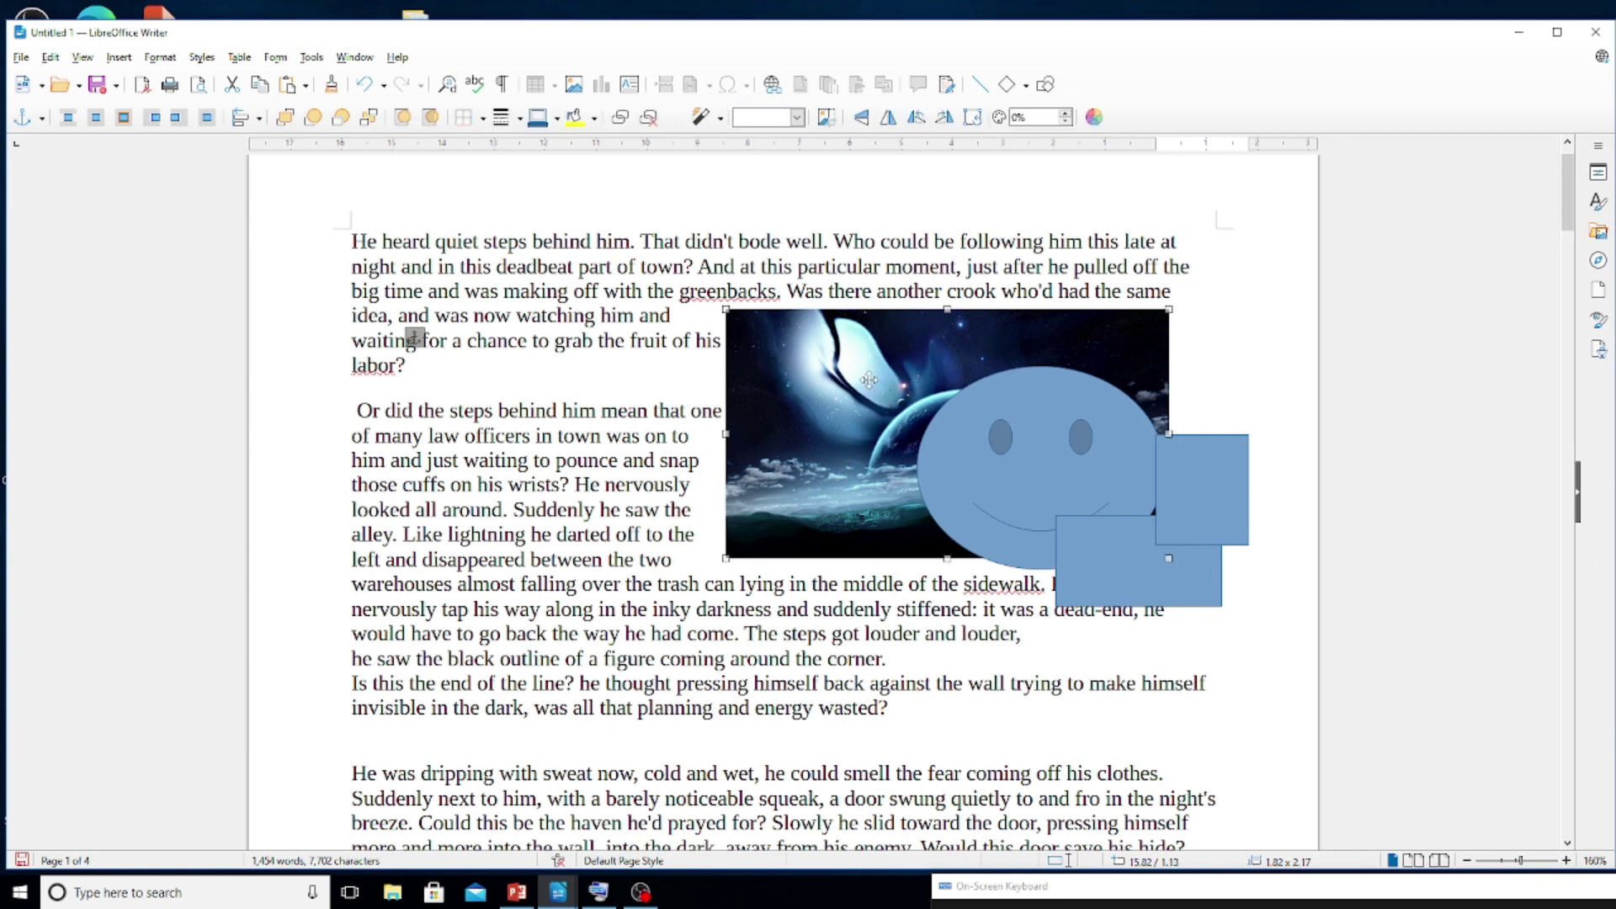
pyautogui.click(313, 119)
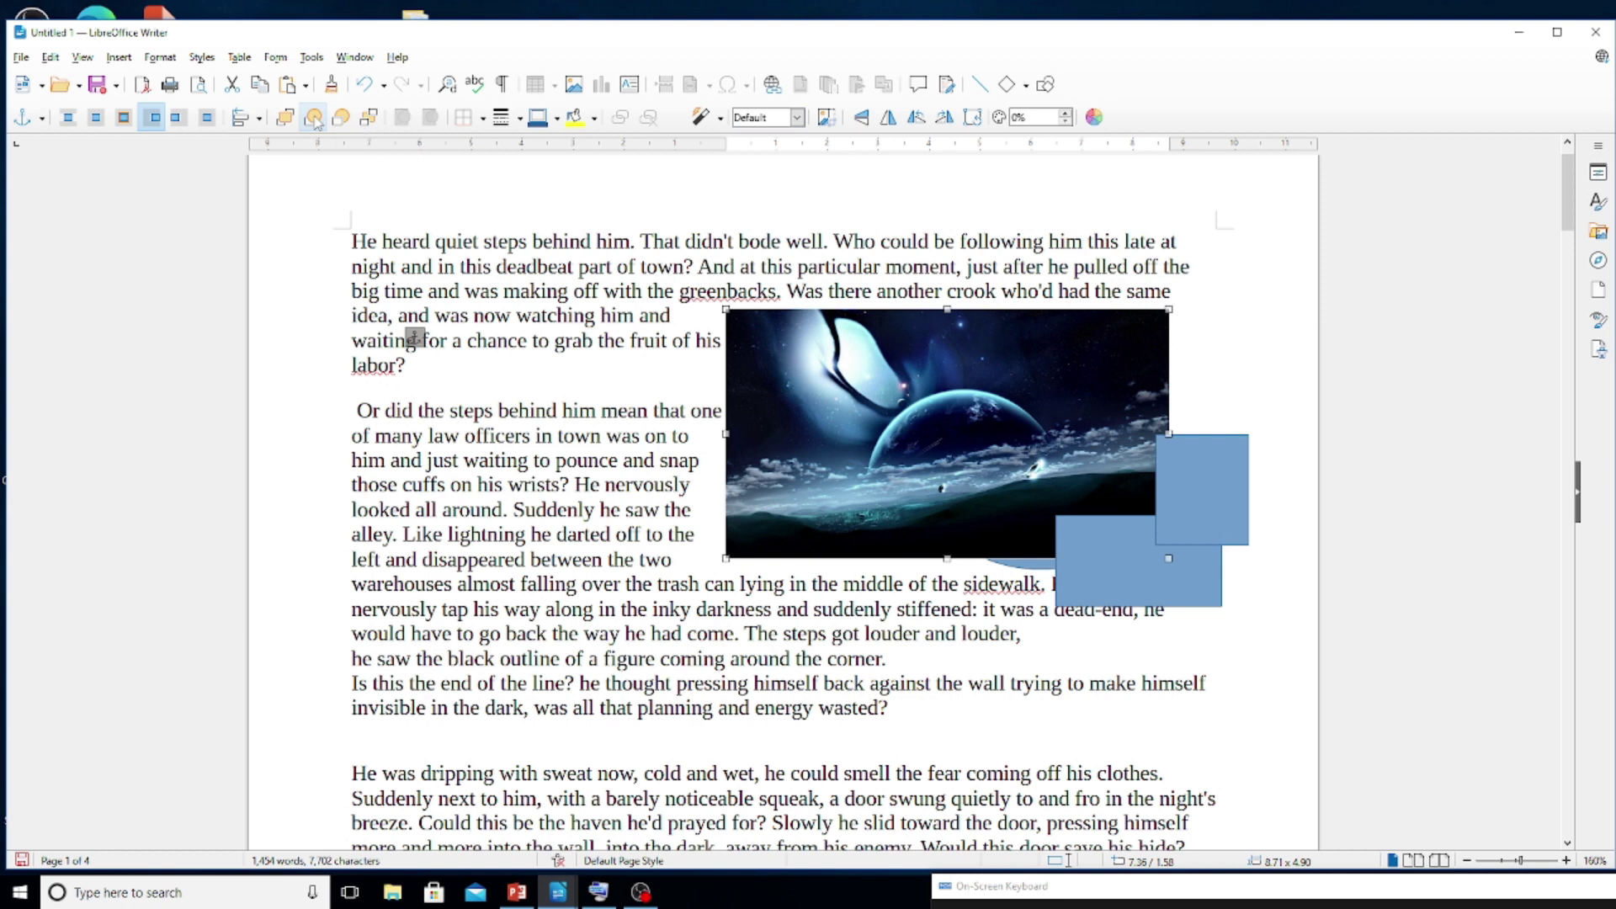
pyautogui.click(314, 119)
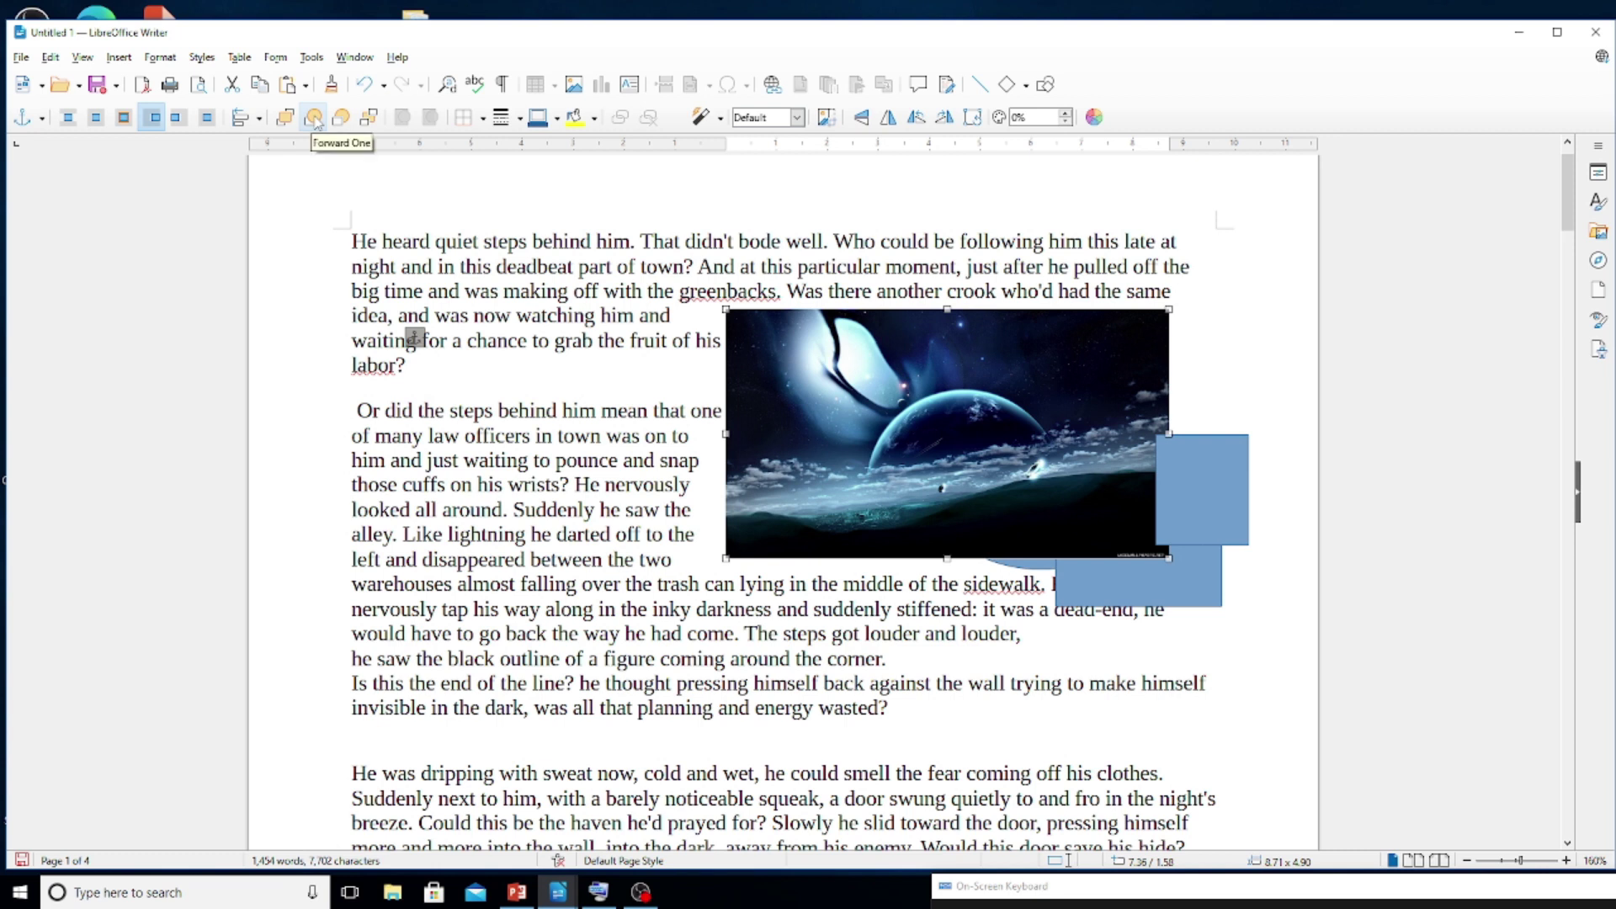
pyautogui.click(313, 118)
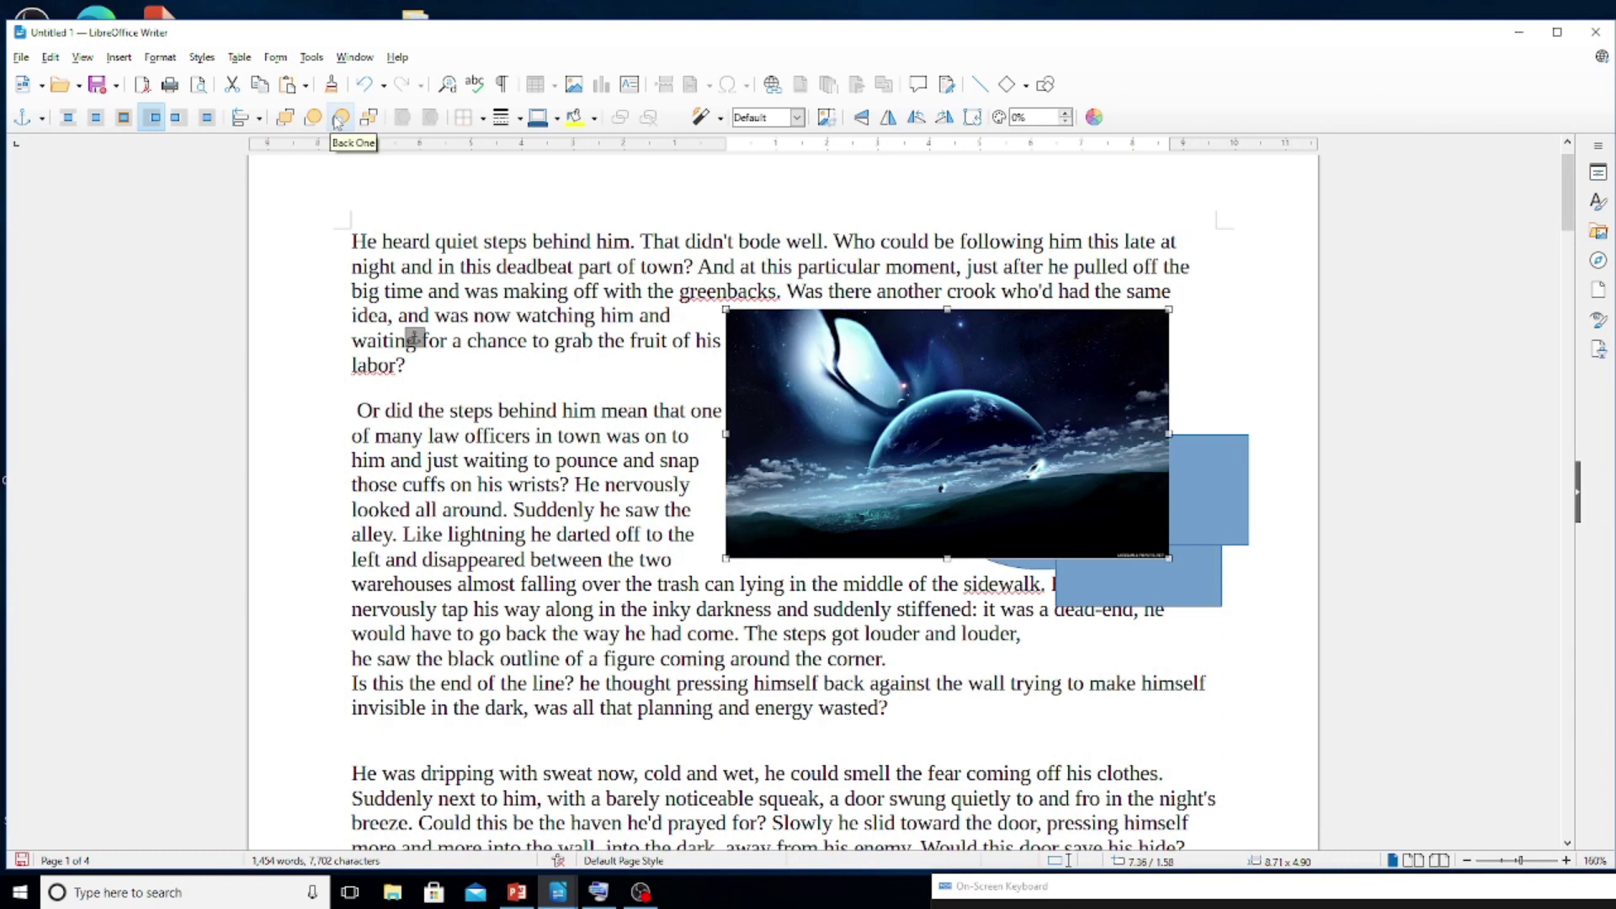
pyautogui.click(340, 119)
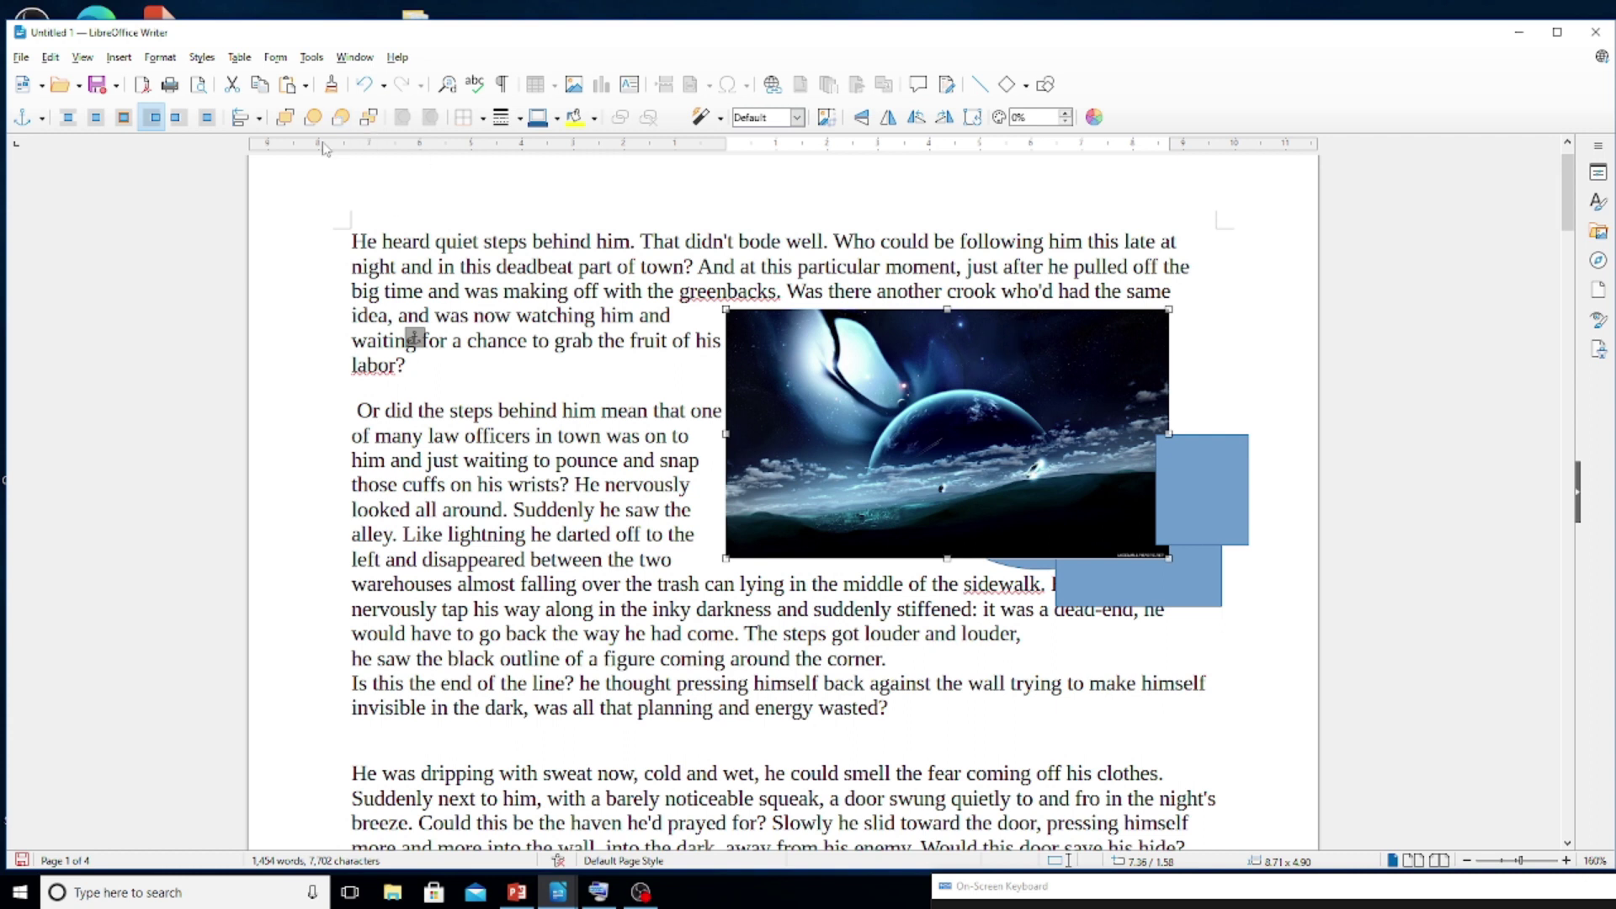
pyautogui.click(341, 122)
pyautogui.click(341, 122)
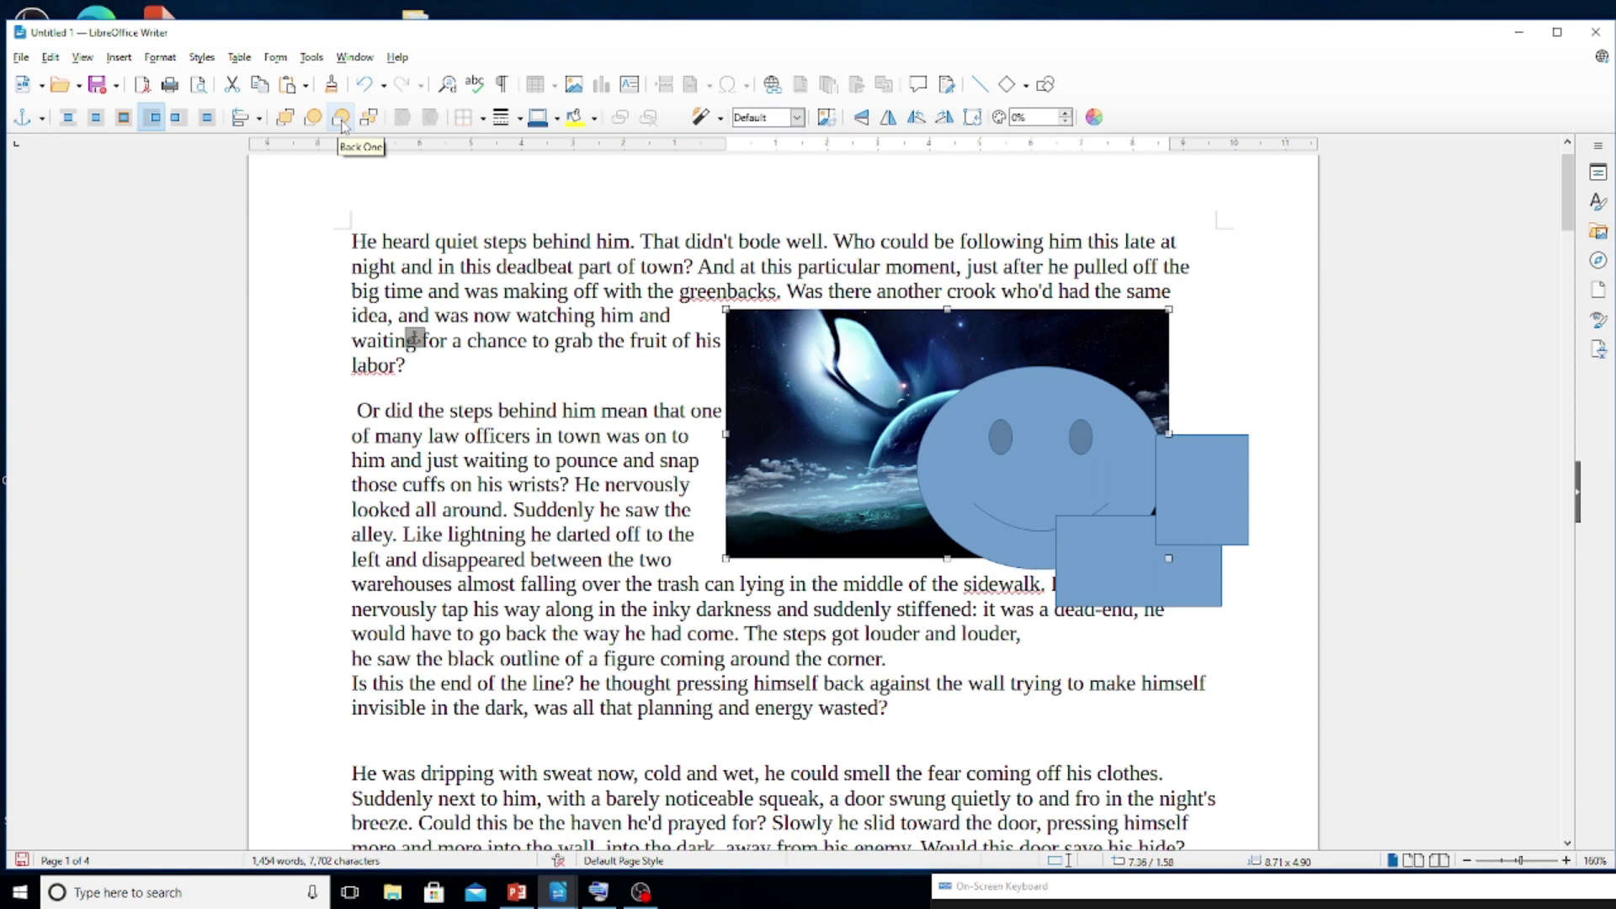
# Bring the image to the front in one go, send it fully to the back, and select the smiley face.
pyautogui.click(285, 120)
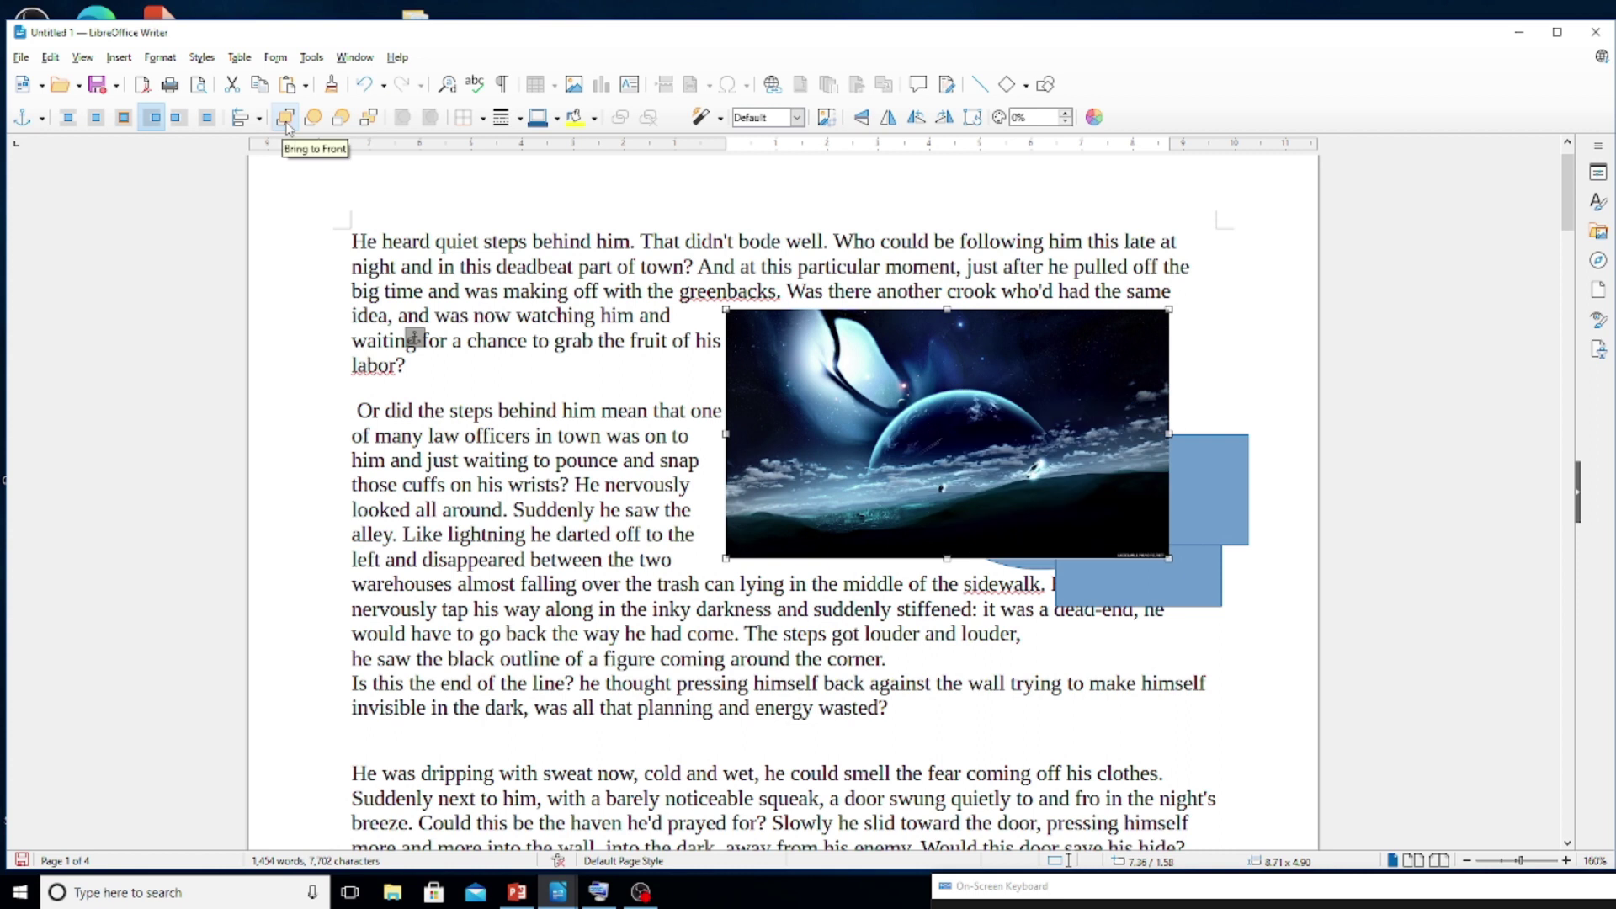
pyautogui.click(369, 118)
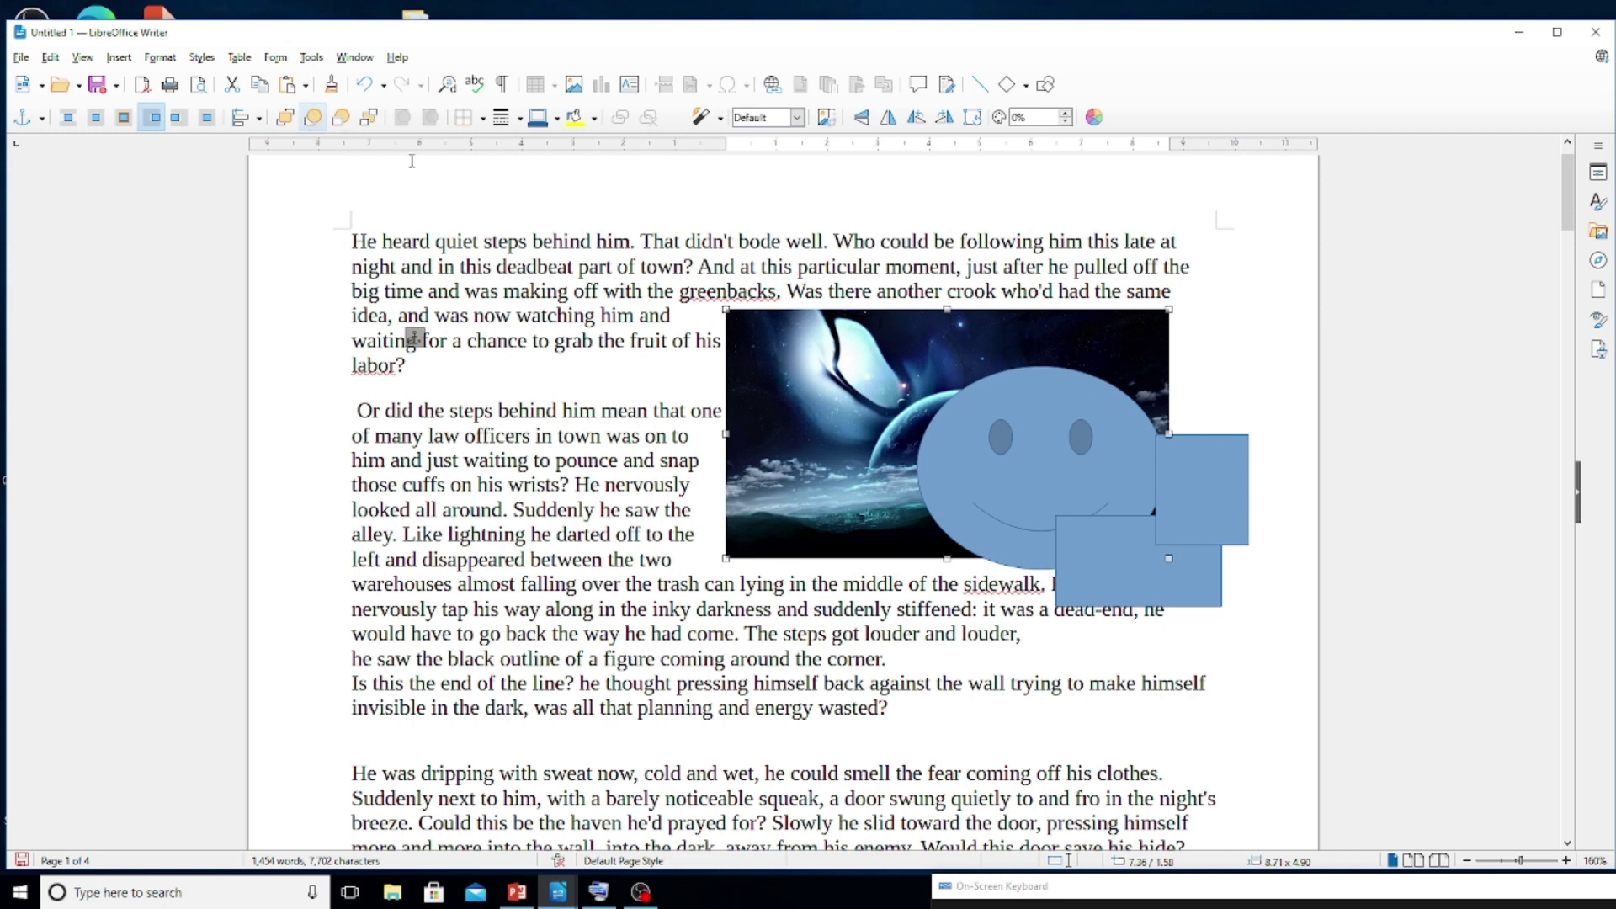
pyautogui.click(1170, 441)
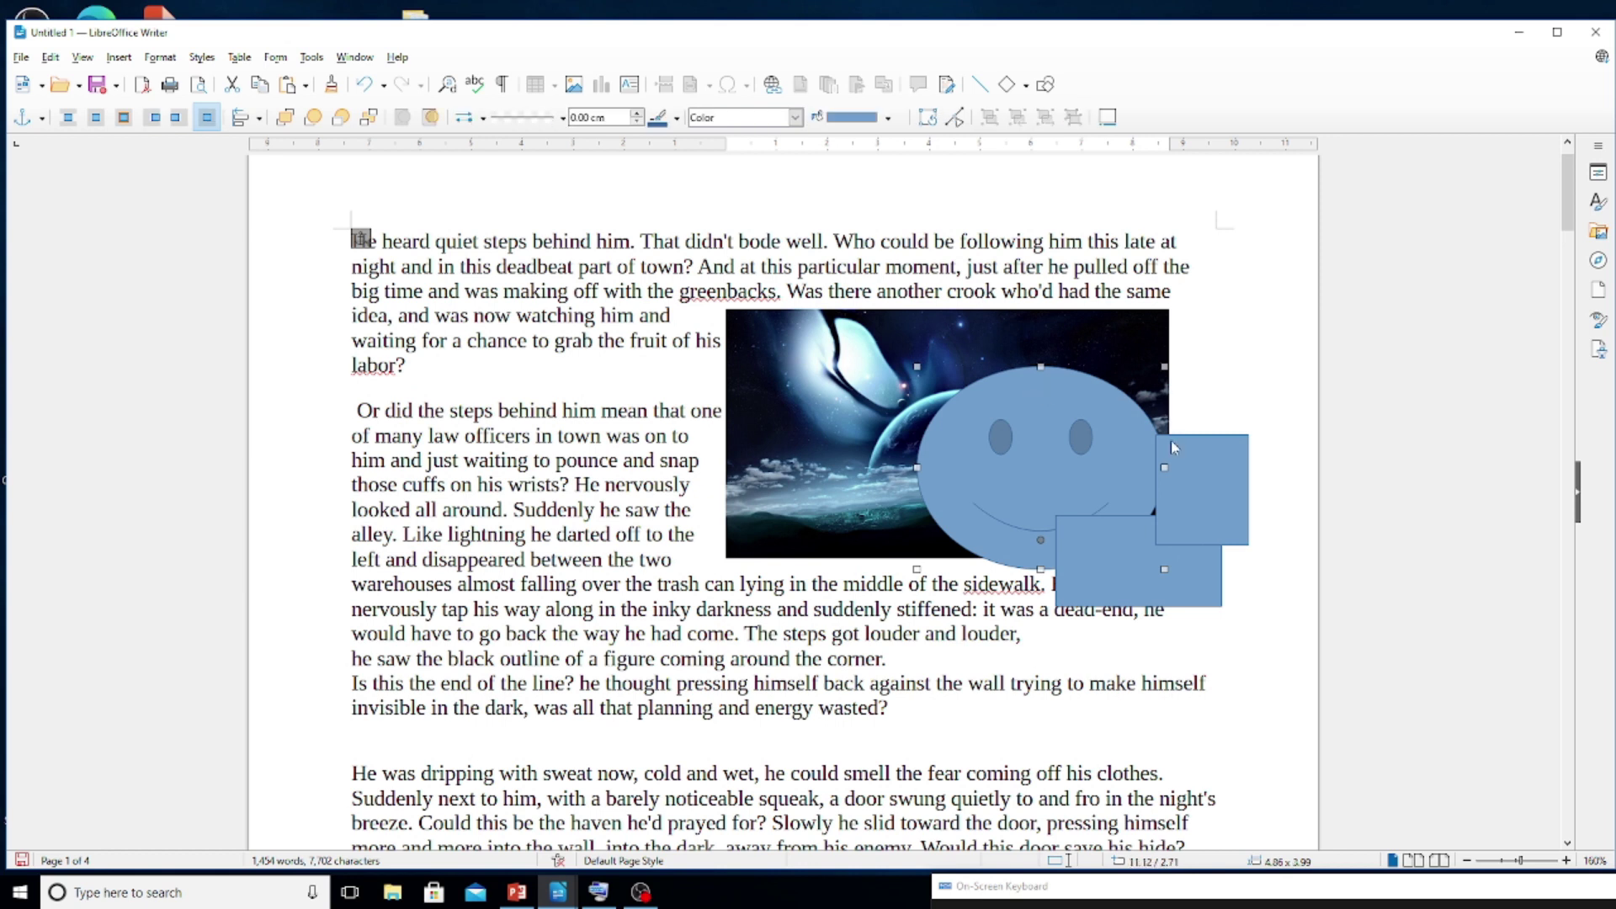
# Move the smiley face slightly down and to the right over the image and the rectangles.
pyautogui.click(1163, 531)
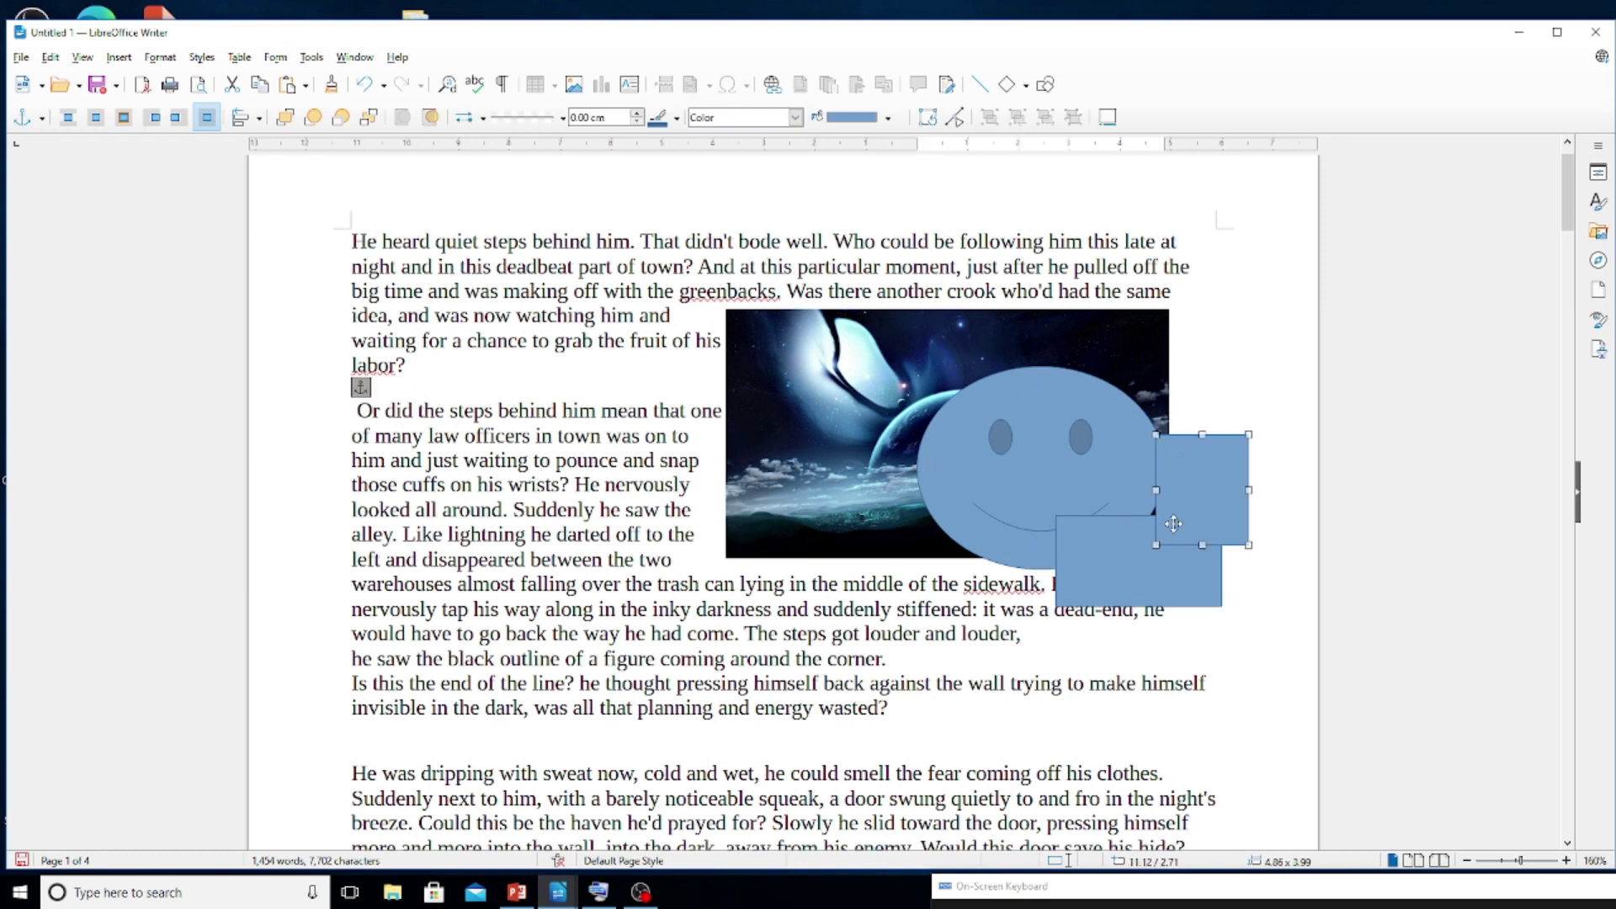
pyautogui.click(1067, 409)
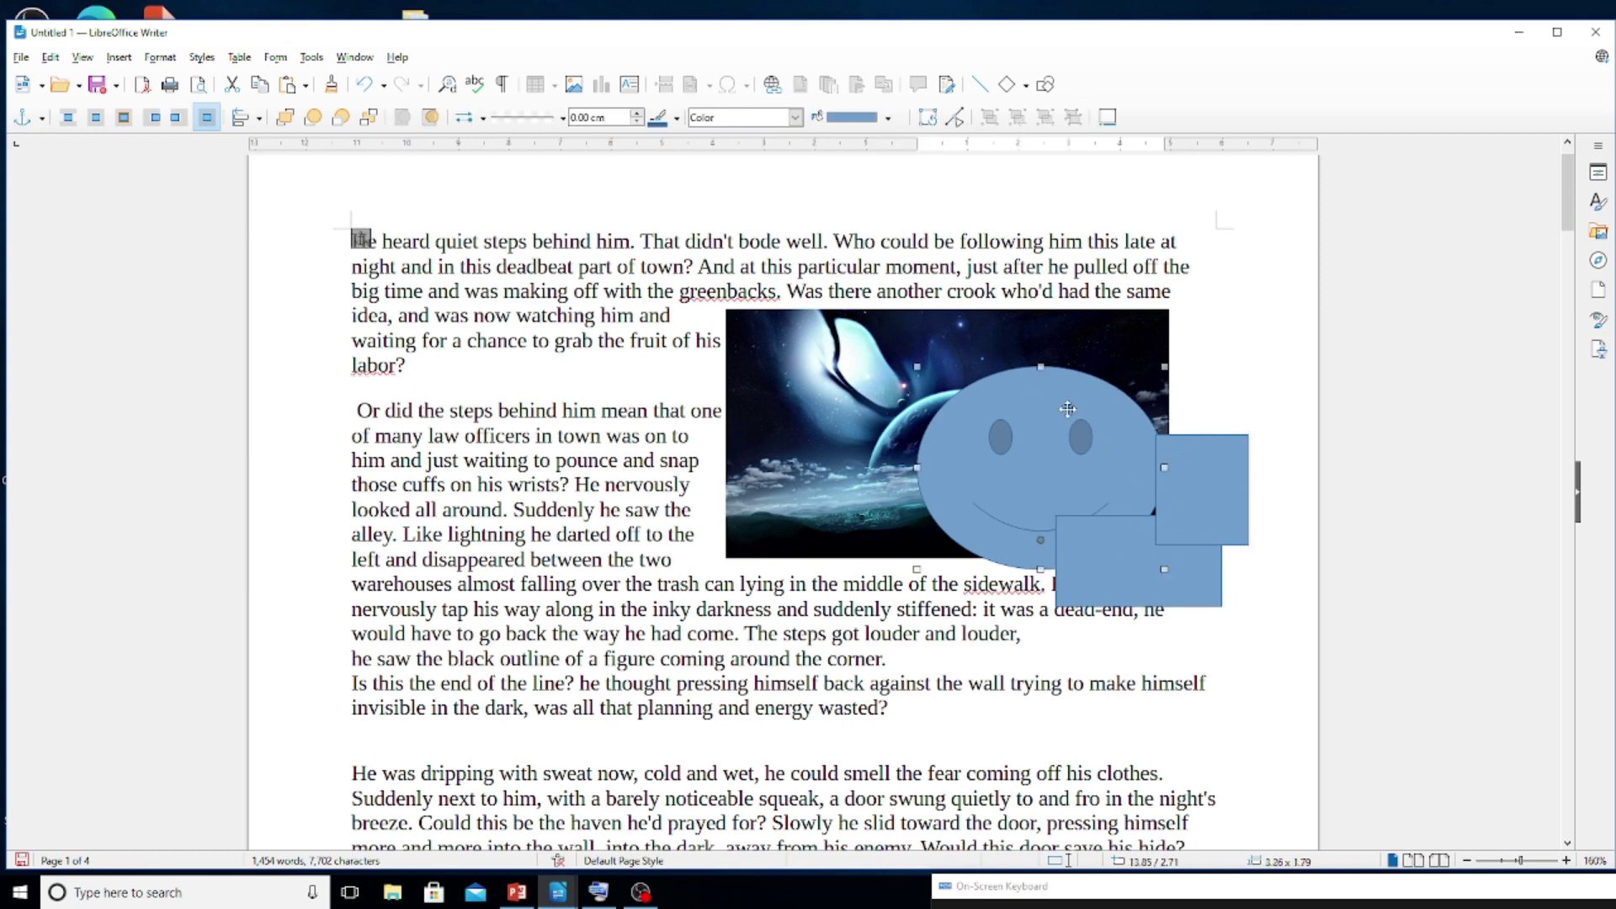
pyautogui.moveTo(1034, 401); pyautogui.dragTo(1050, 420)
# Bring the image forward one level in front of the smiley face, and send it back one level.
pyautogui.click(983, 392)
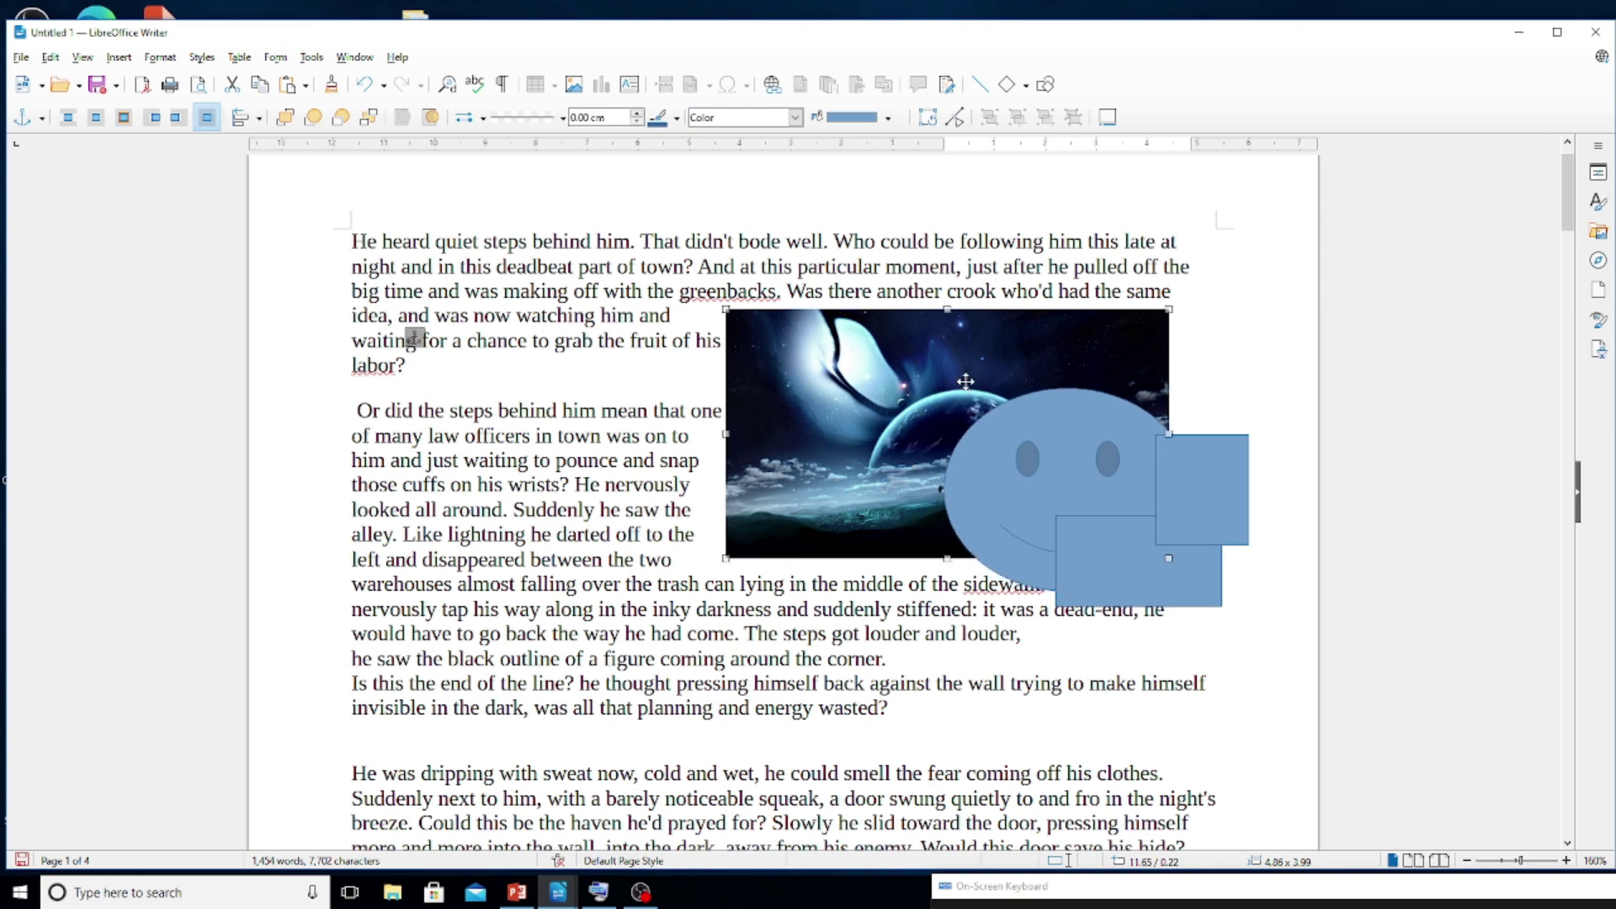
pyautogui.click(313, 117)
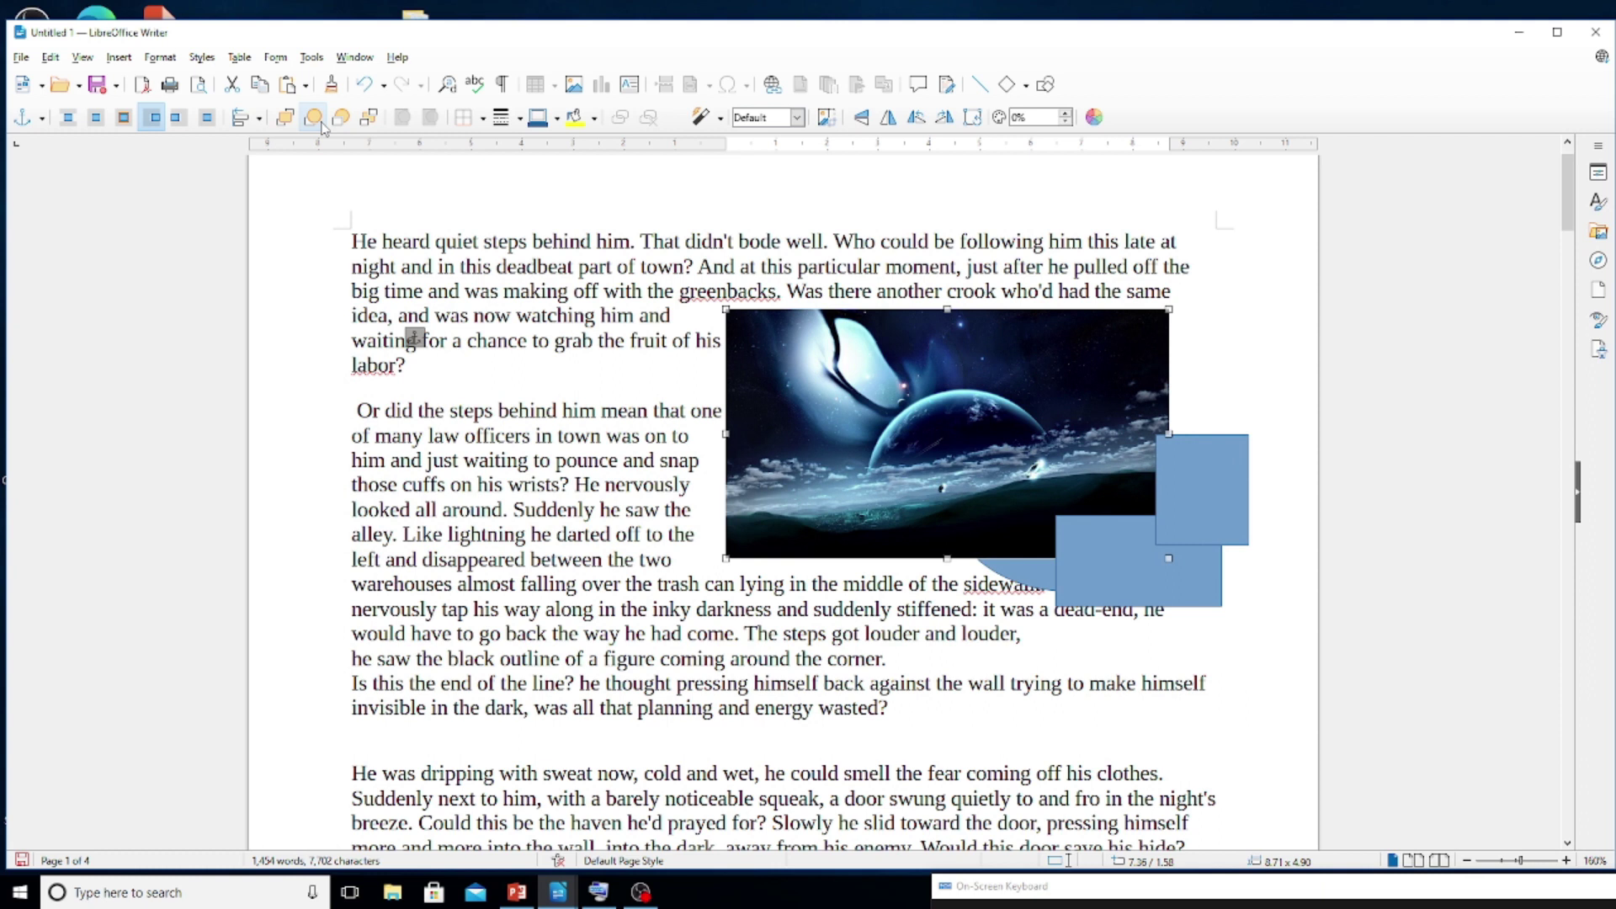
pyautogui.click(341, 117)
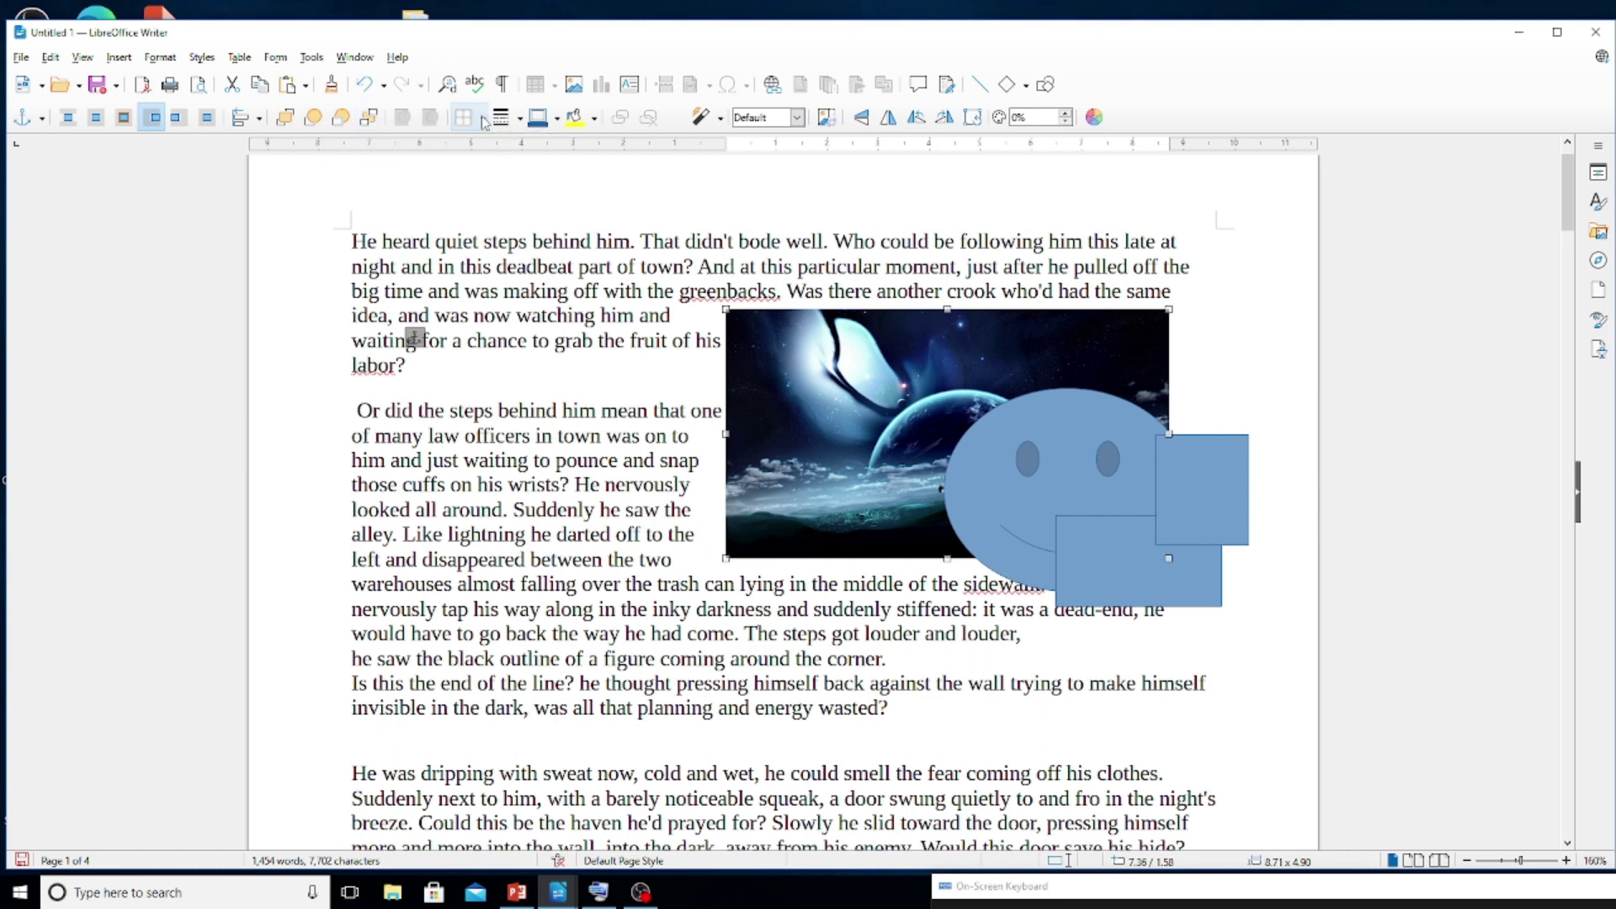
# Delete the smiley face and both rectangles, leaving only the image on the page.
pyautogui.click(1117, 408)
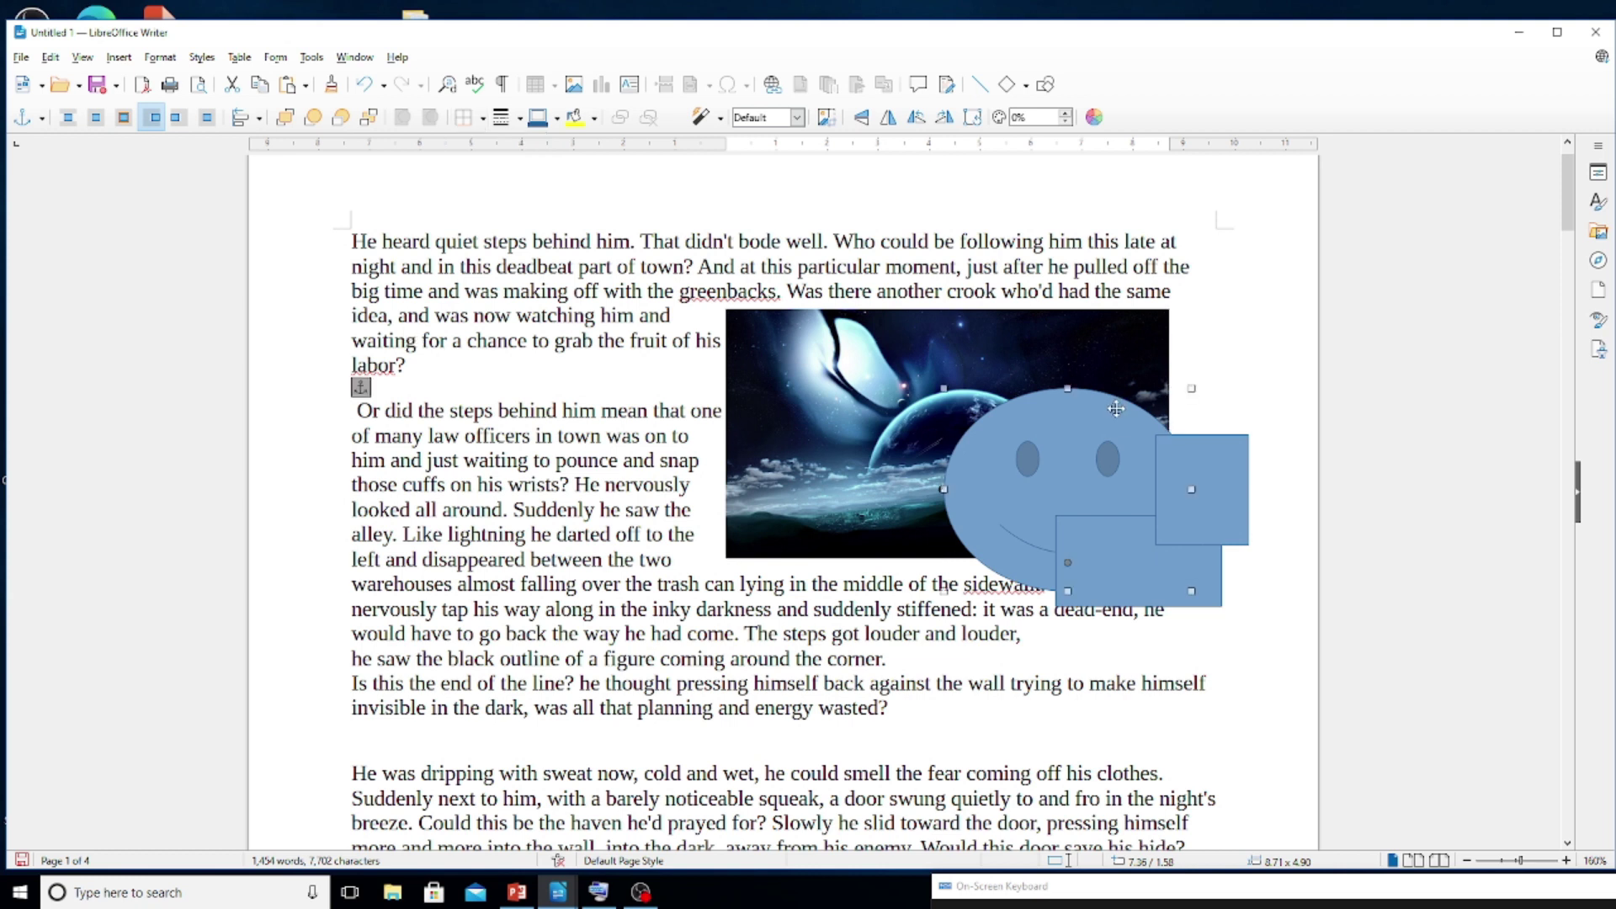
pyautogui.press('Delete')
pyautogui.click(1196, 455)
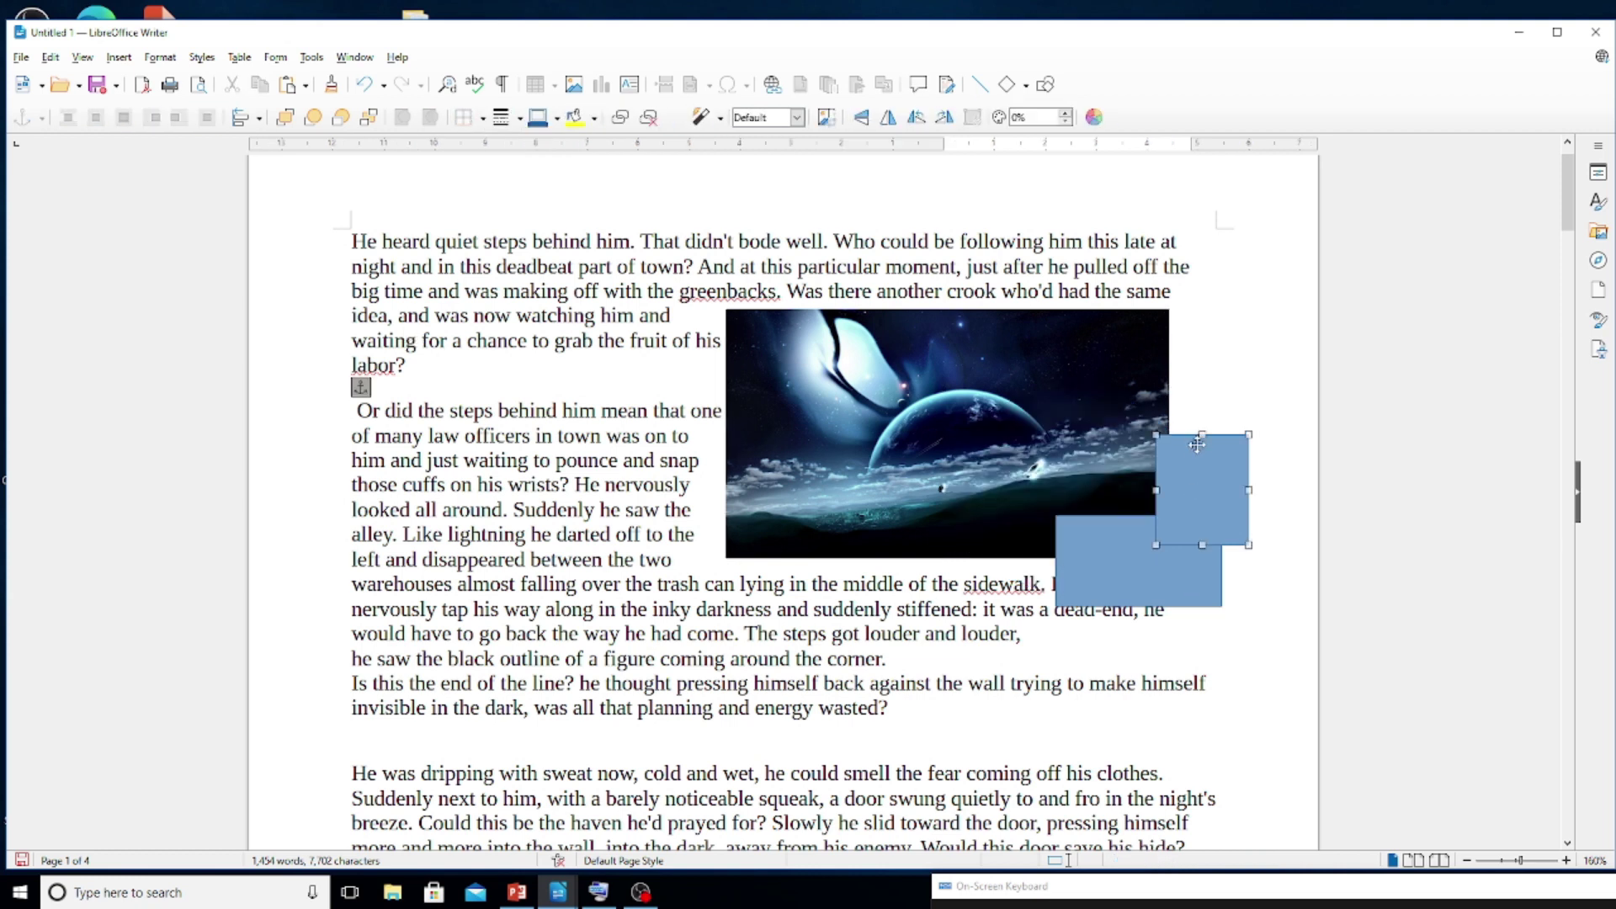
pyautogui.press('Delete')
pyautogui.click(1158, 516)
pyautogui.press('Delete')
# Add a border on all four sides of the image and give it a thicker double-line style.
pyautogui.click(1118, 490)
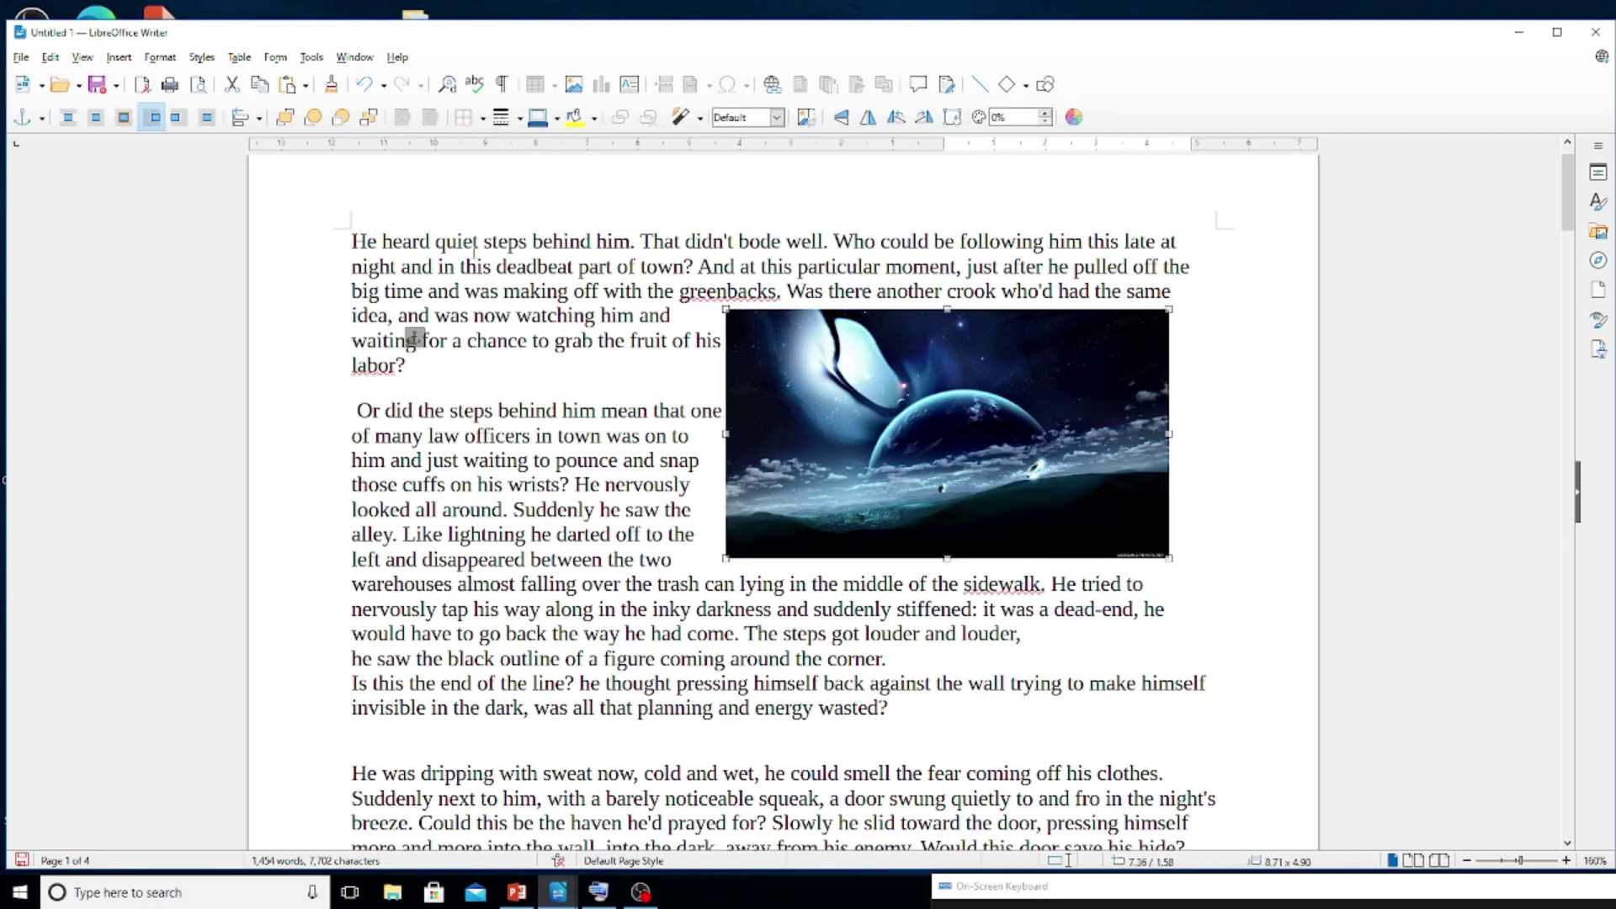
pyautogui.click(481, 118)
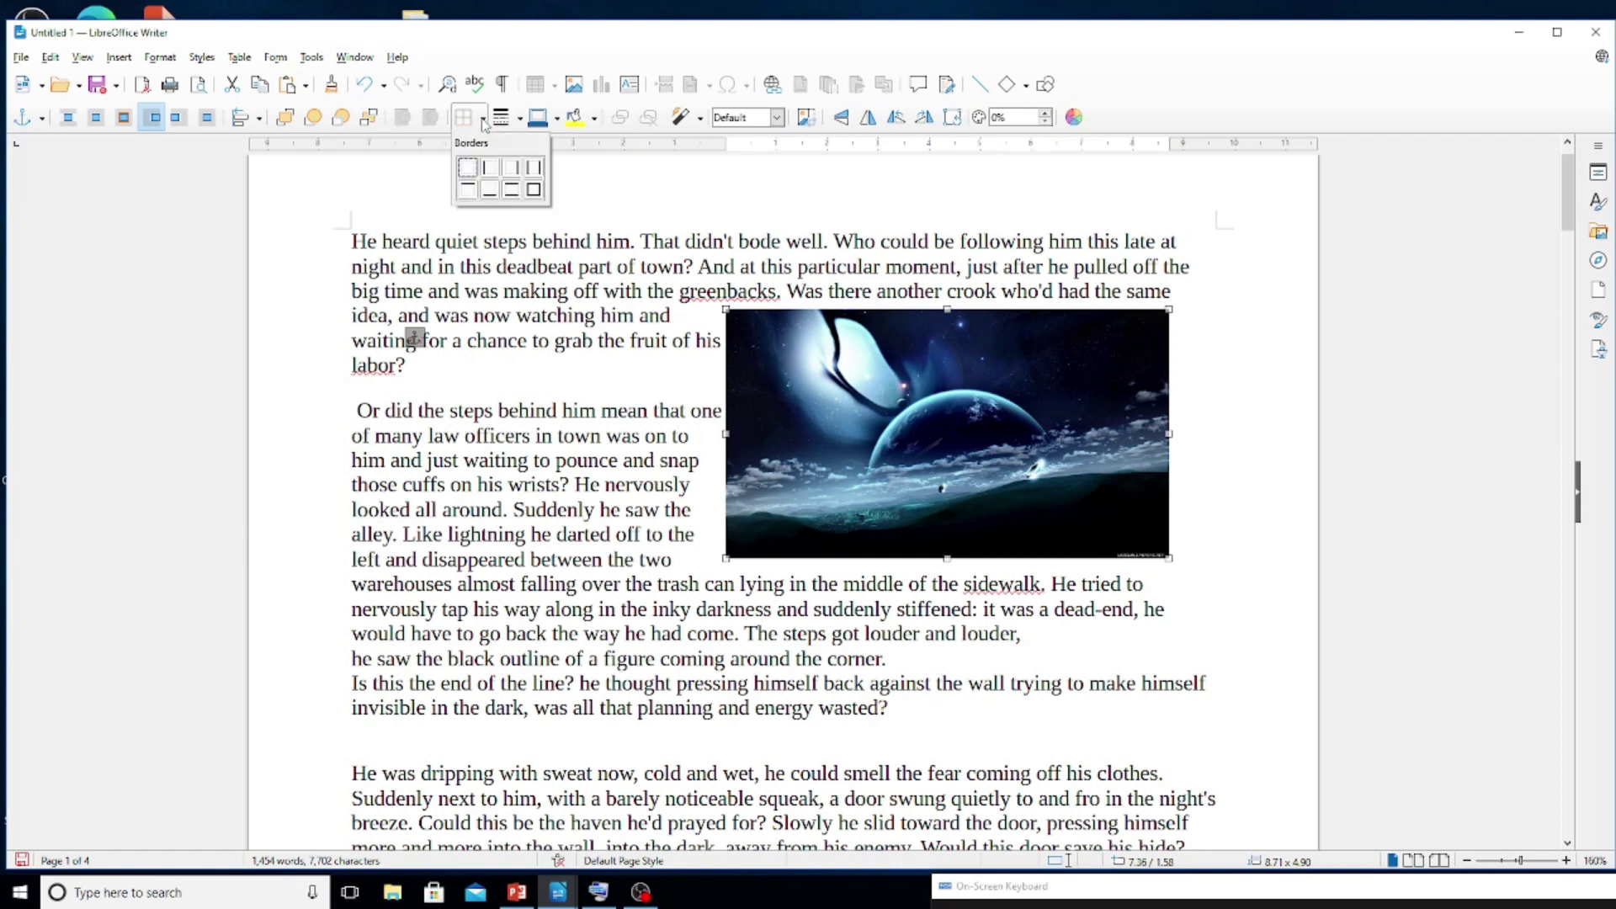
pyautogui.click(532, 191)
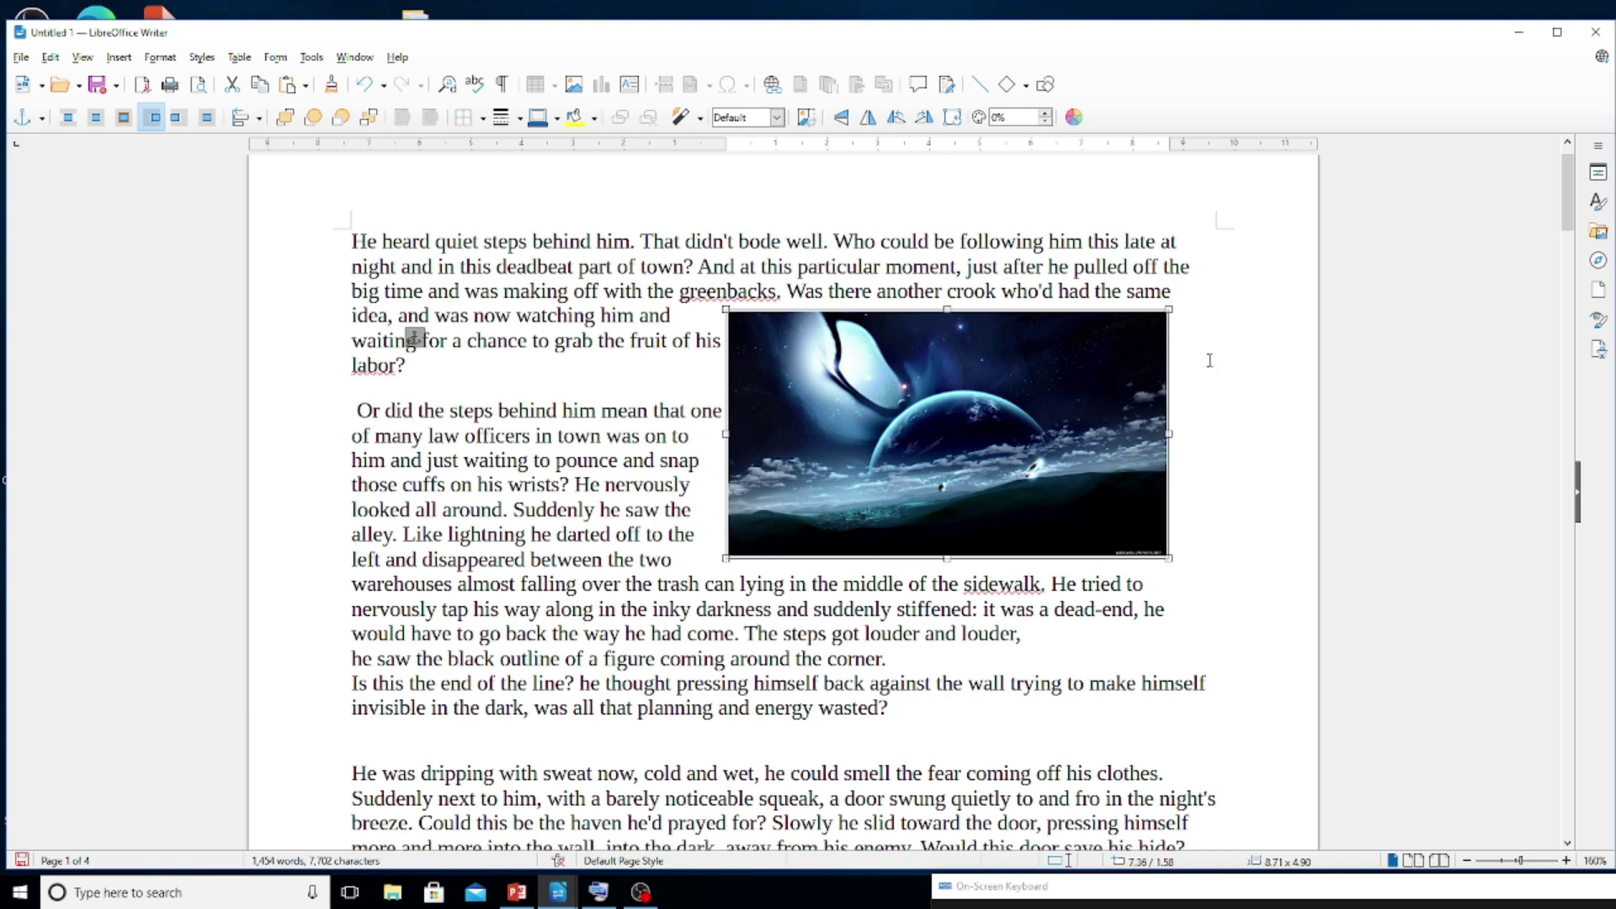
pyautogui.click(519, 119)
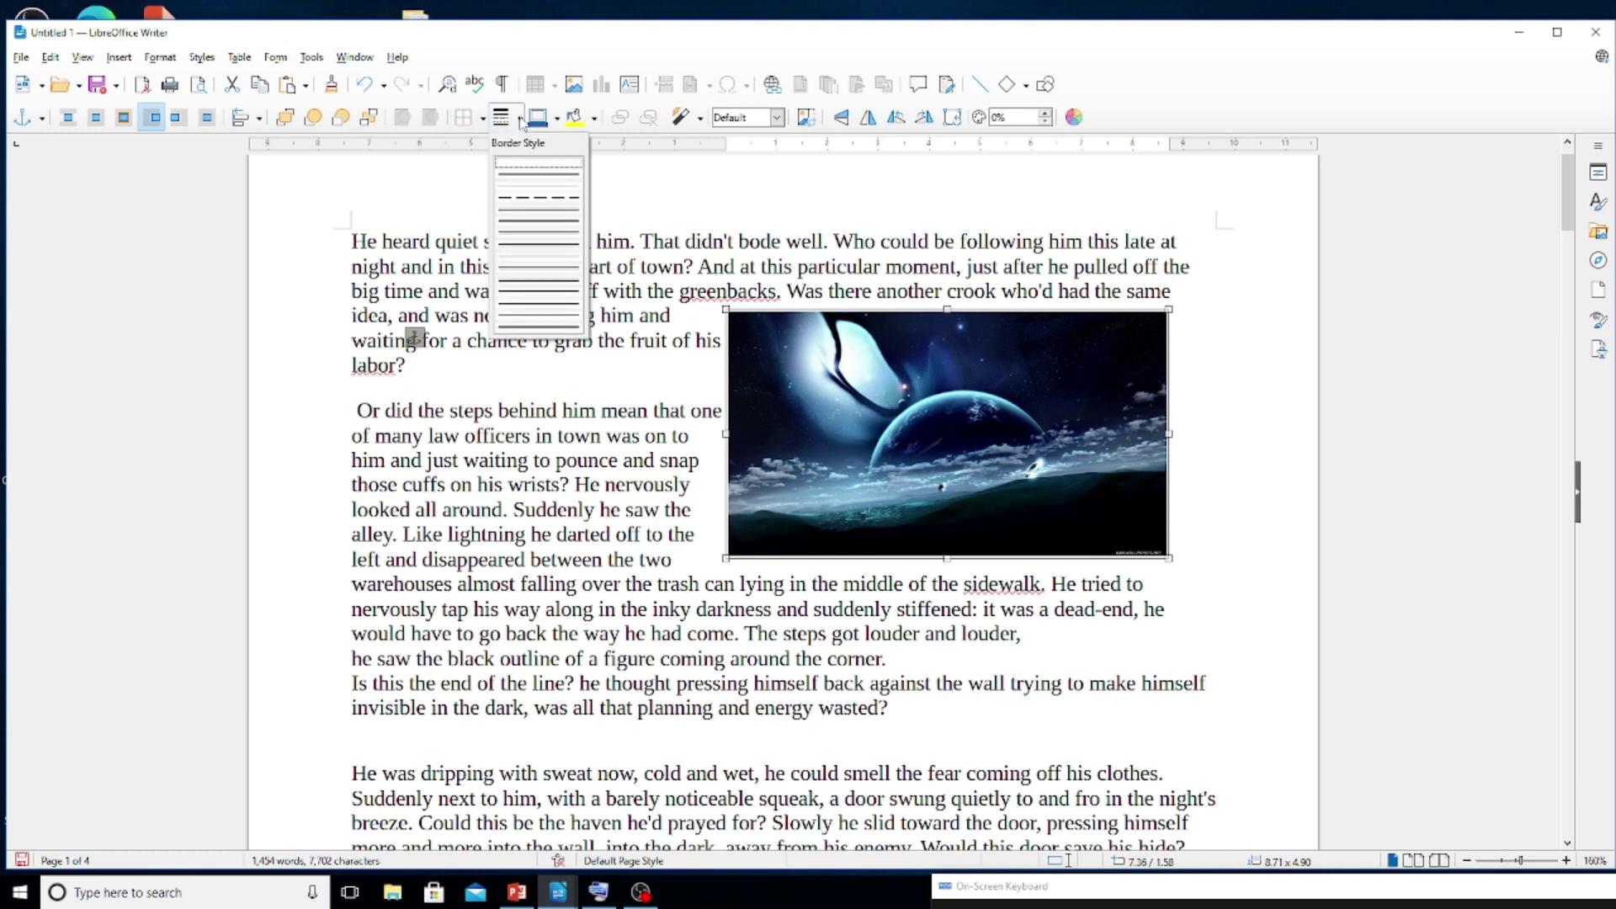
pyautogui.click(570, 303)
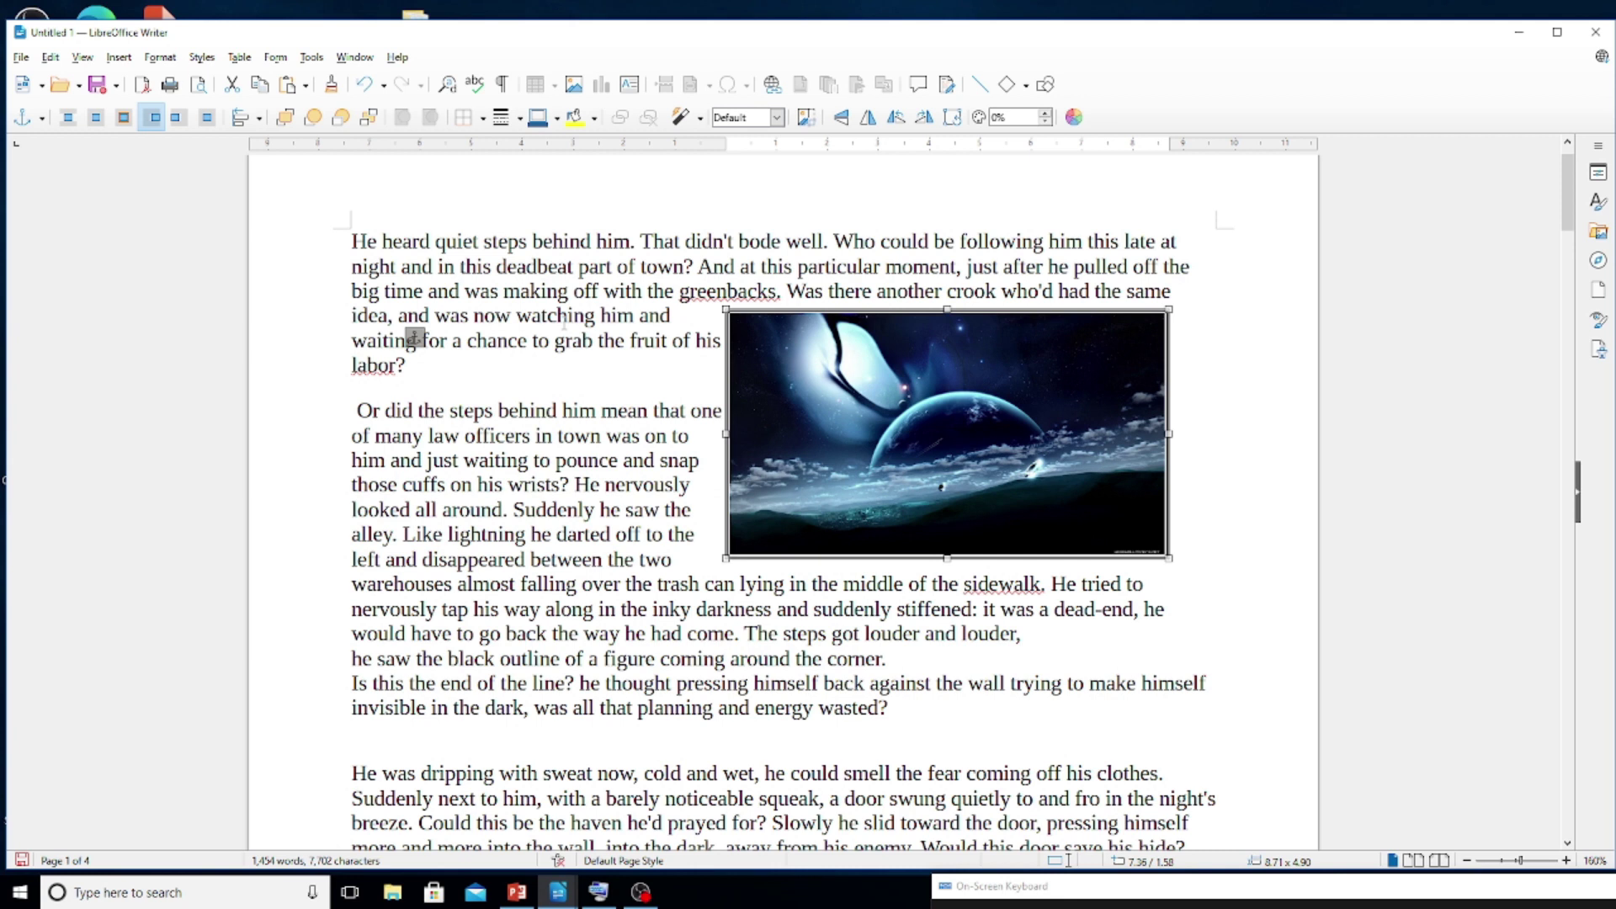
# Set the image's border colour to crimson and its background colour to a similar crimson shade.
pyautogui.click(560, 124)
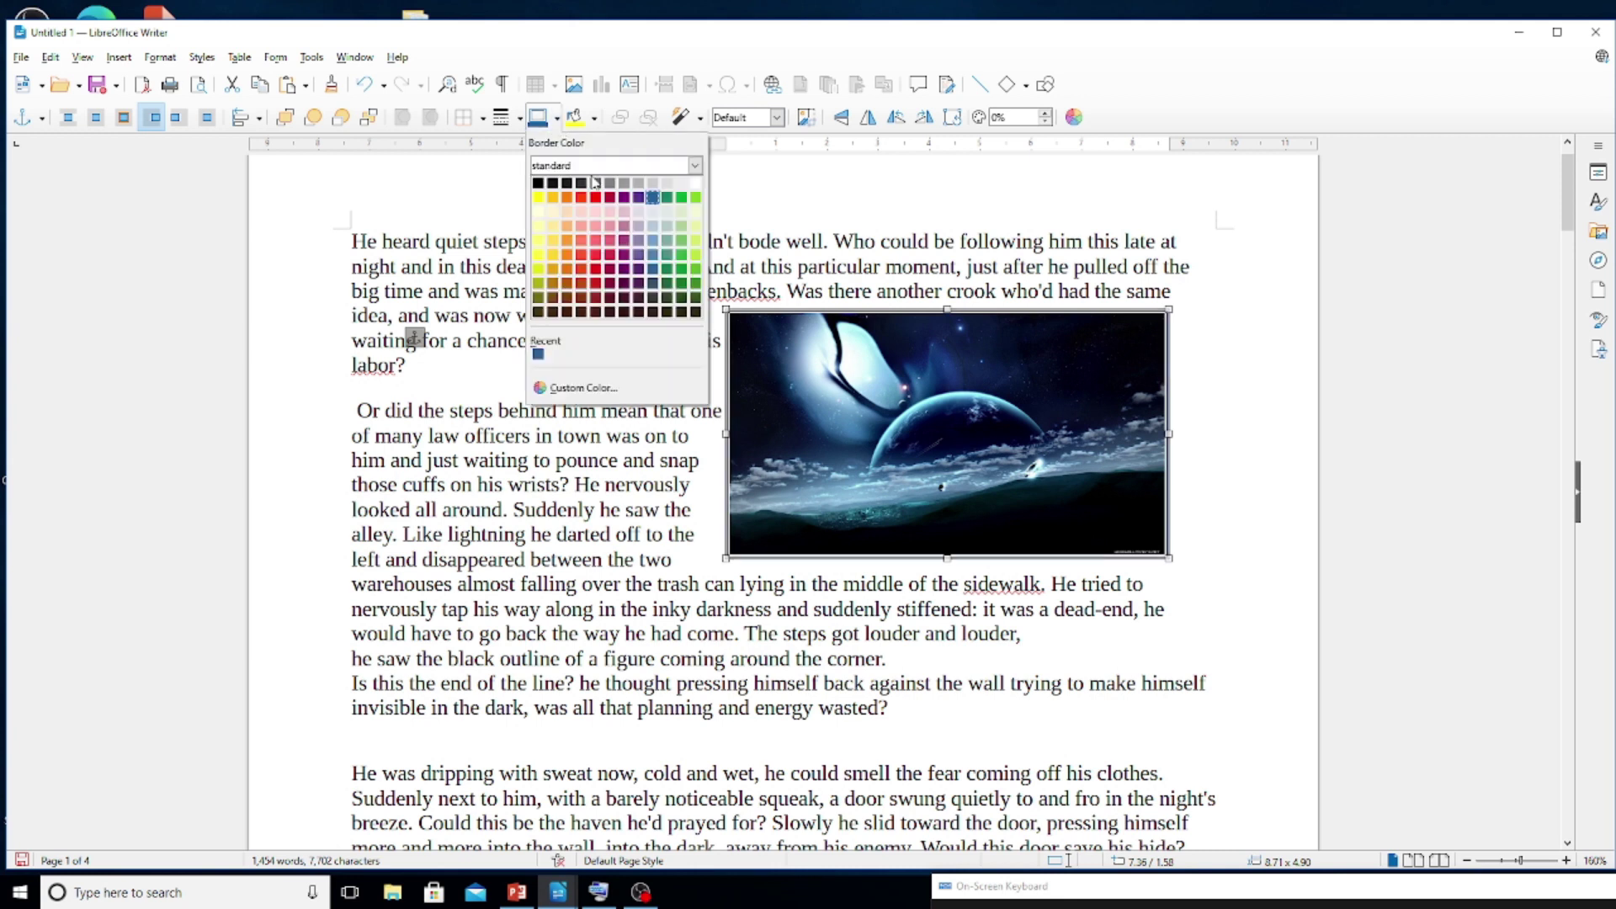
pyautogui.click(613, 199)
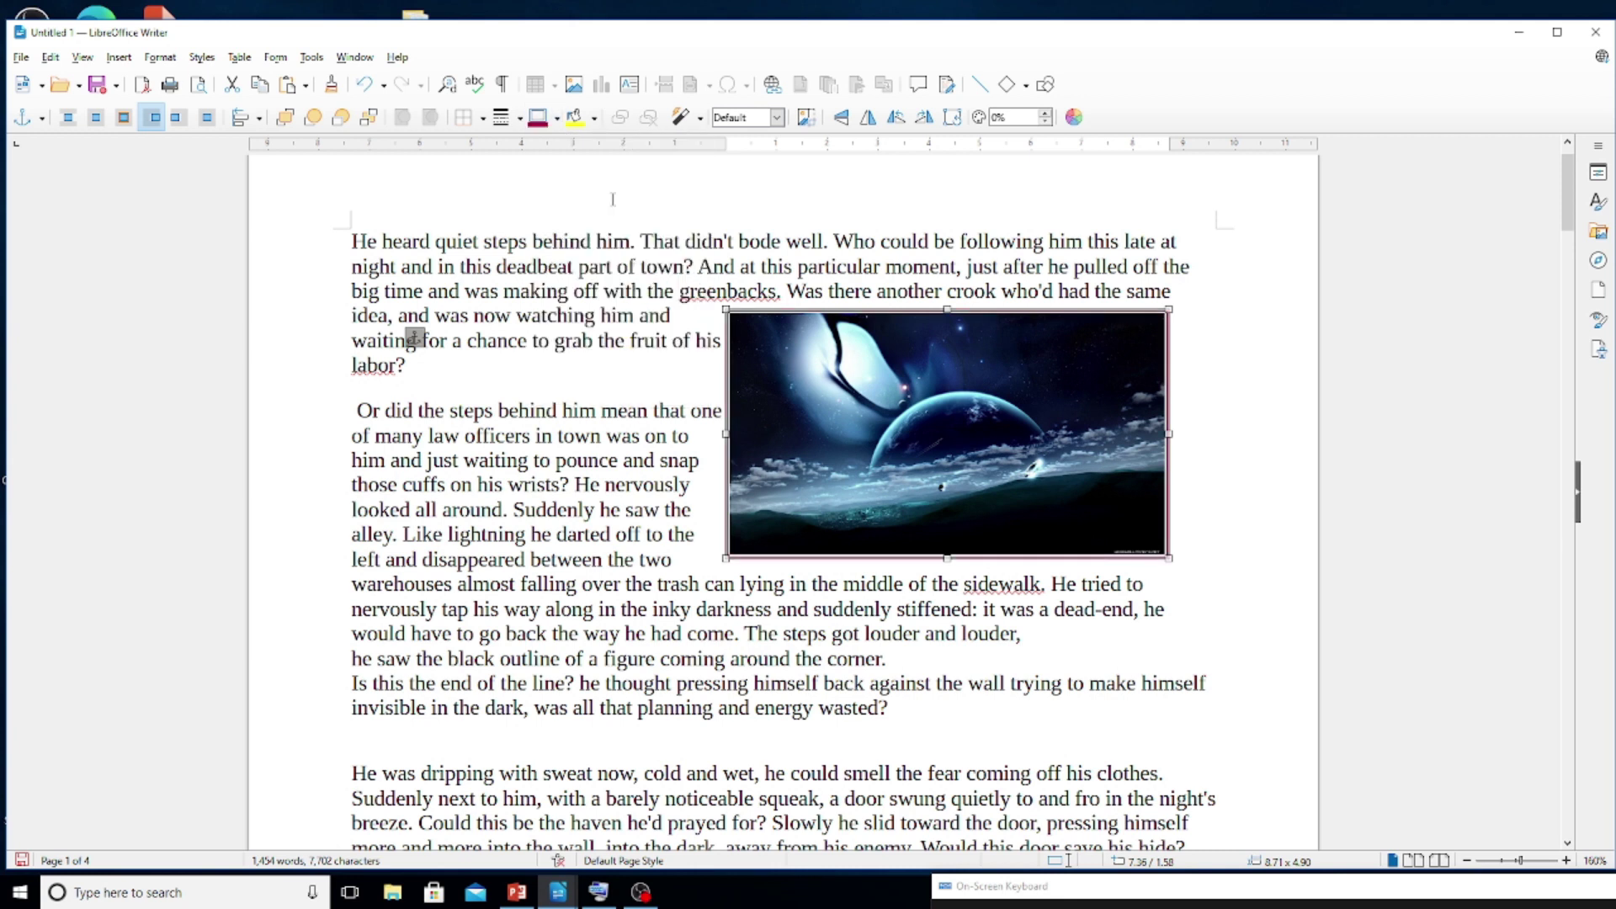
pyautogui.click(595, 120)
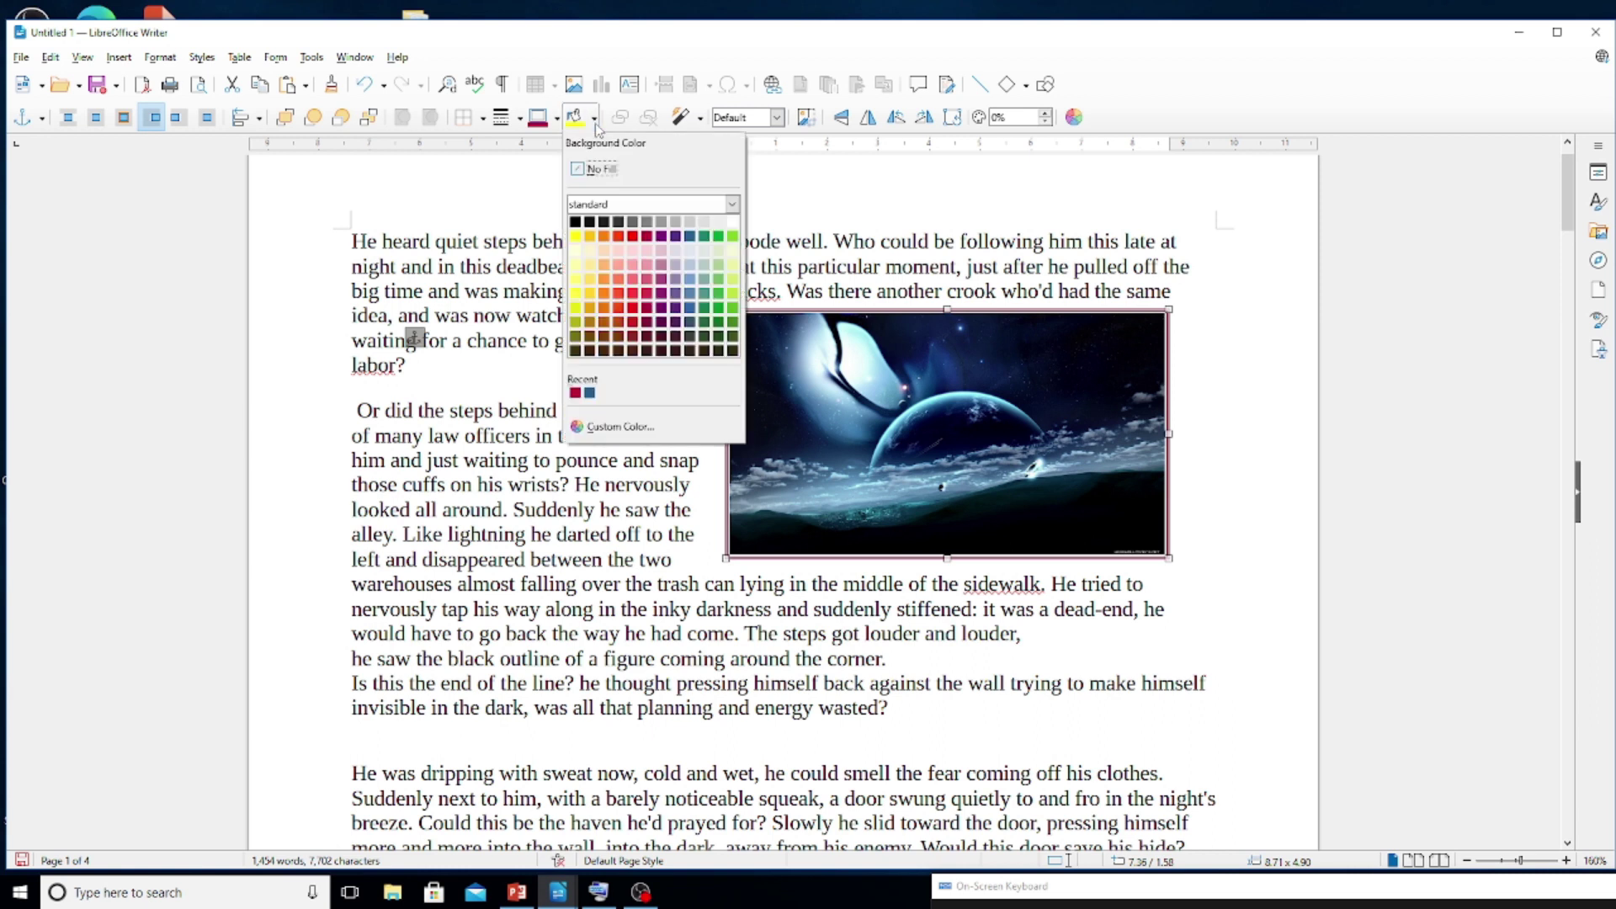
pyautogui.click(647, 292)
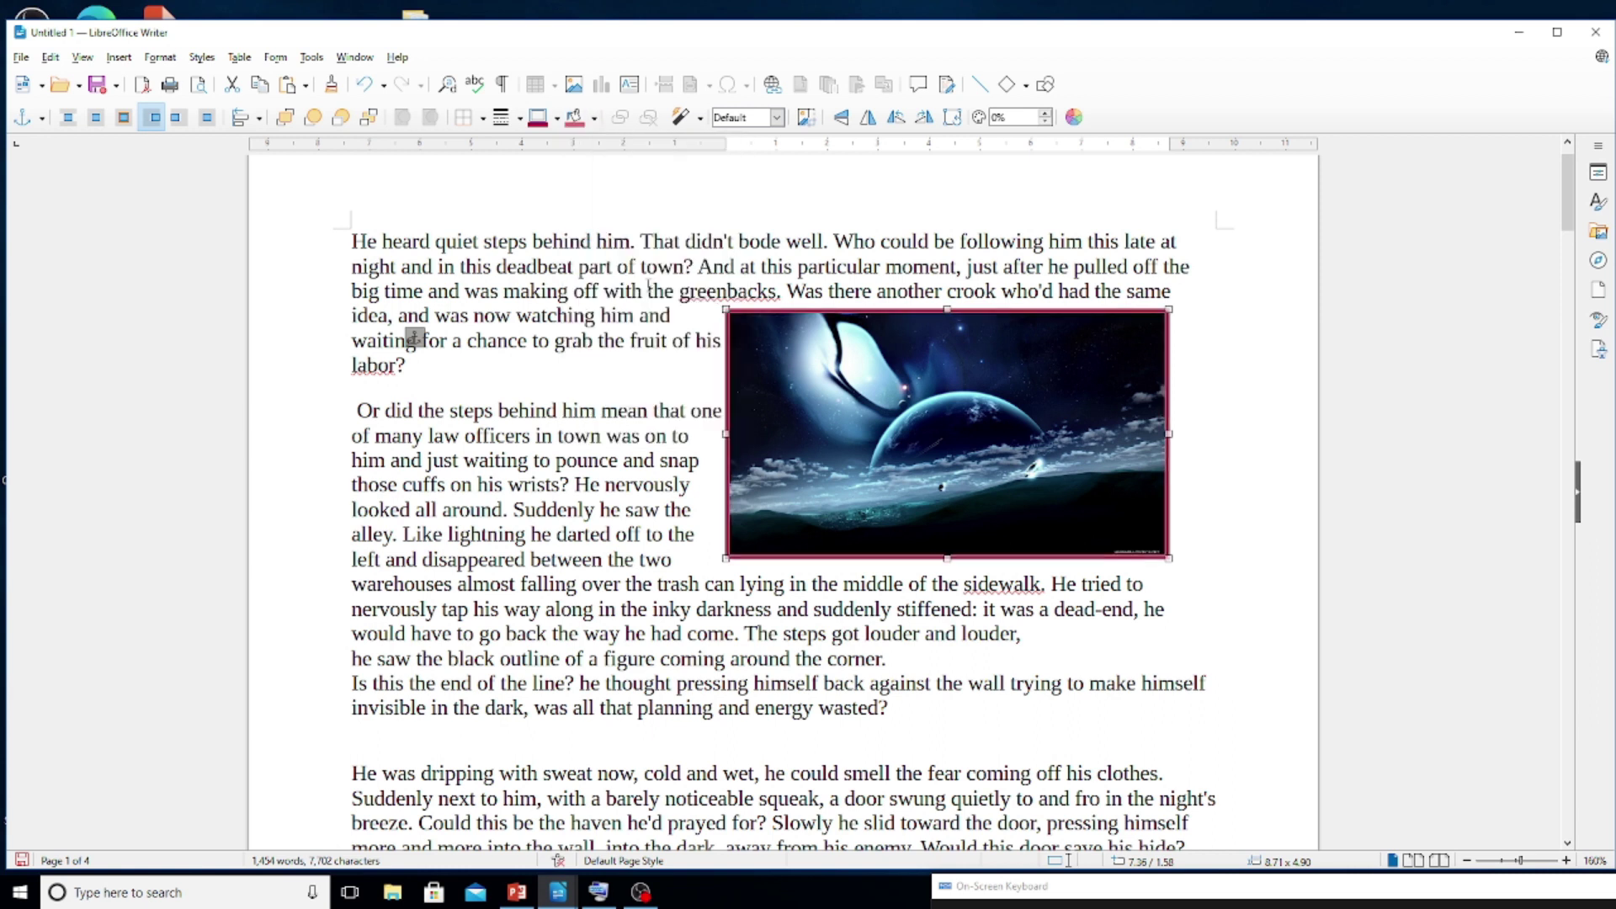
# Try the Invert filter on the image and undo it.
pyautogui.click(700, 119)
pyautogui.click(693, 164)
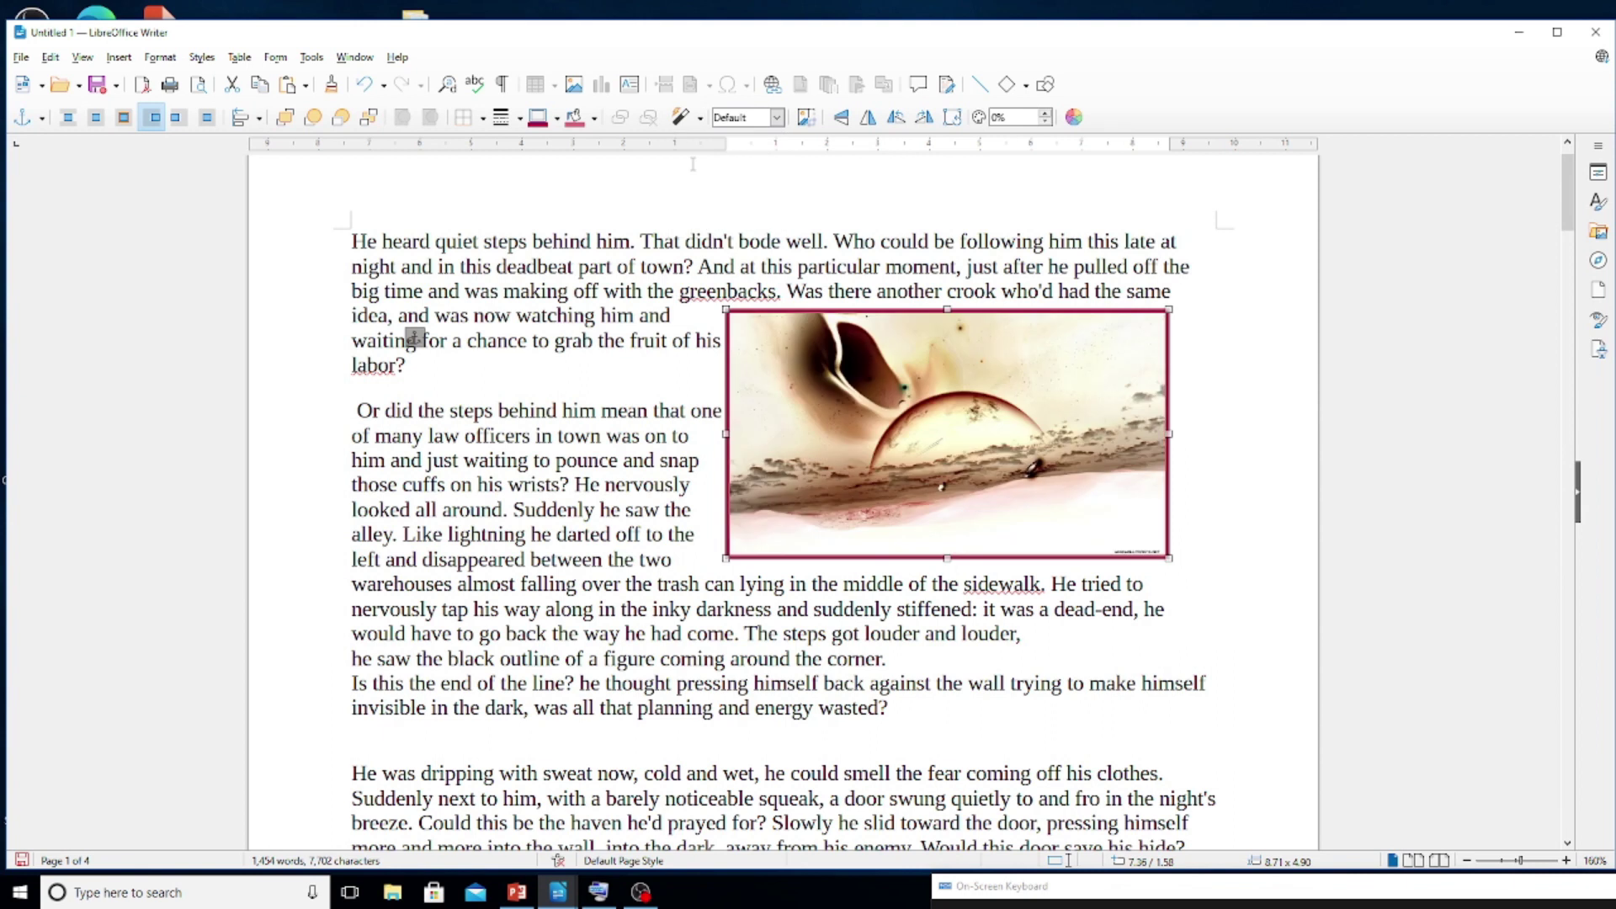
pyautogui.click(701, 119)
pyautogui.click(713, 165)
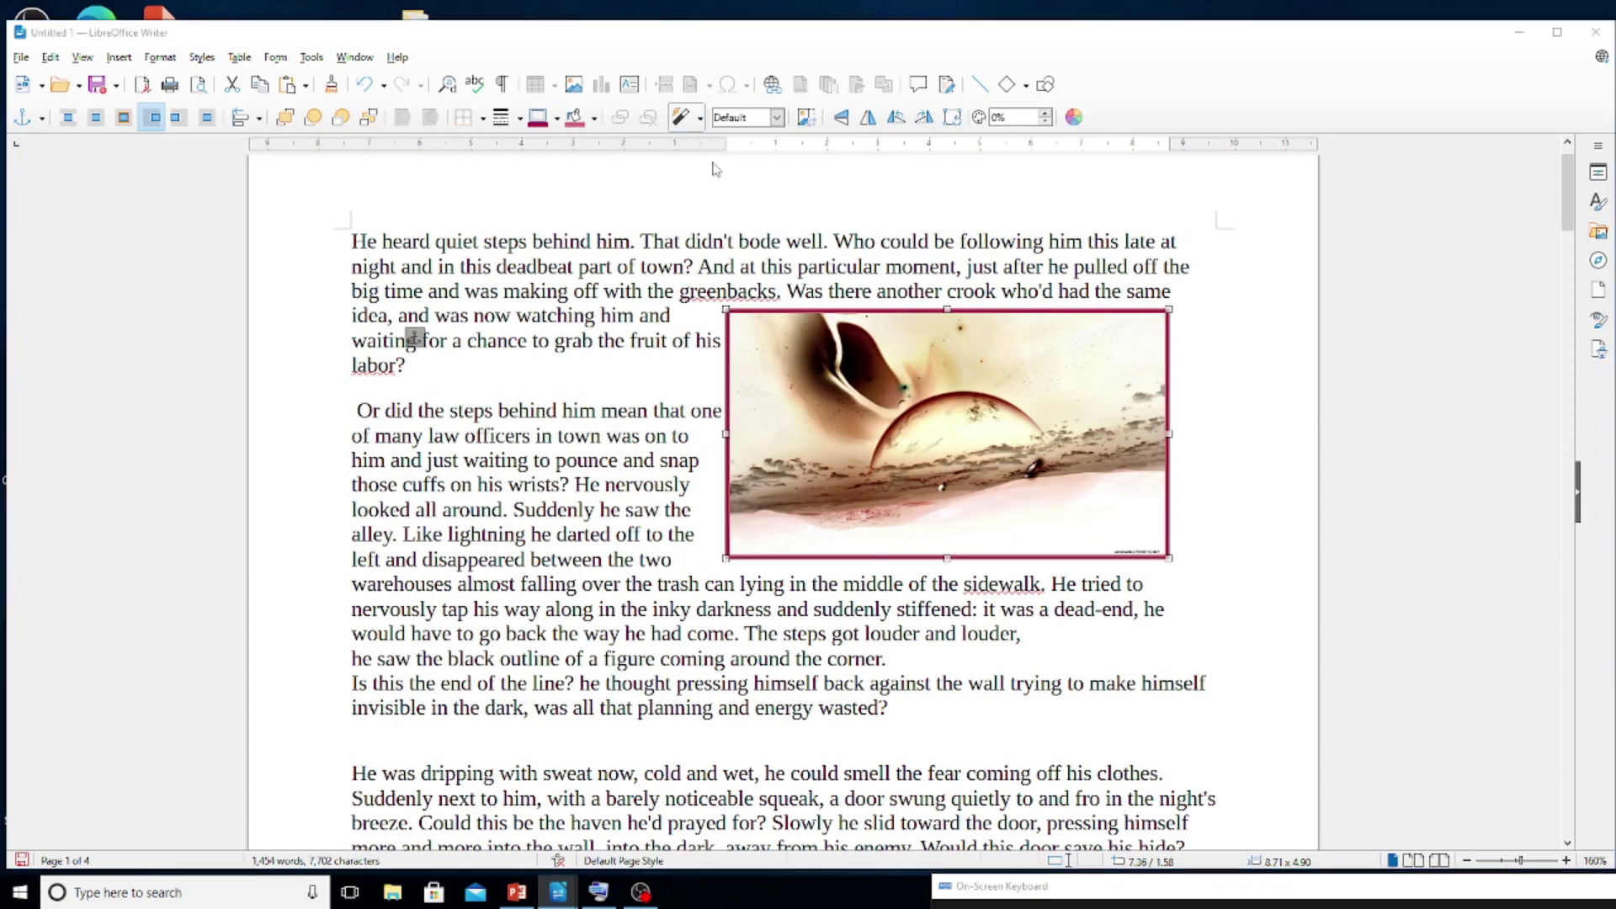
pyautogui.click(922, 343)
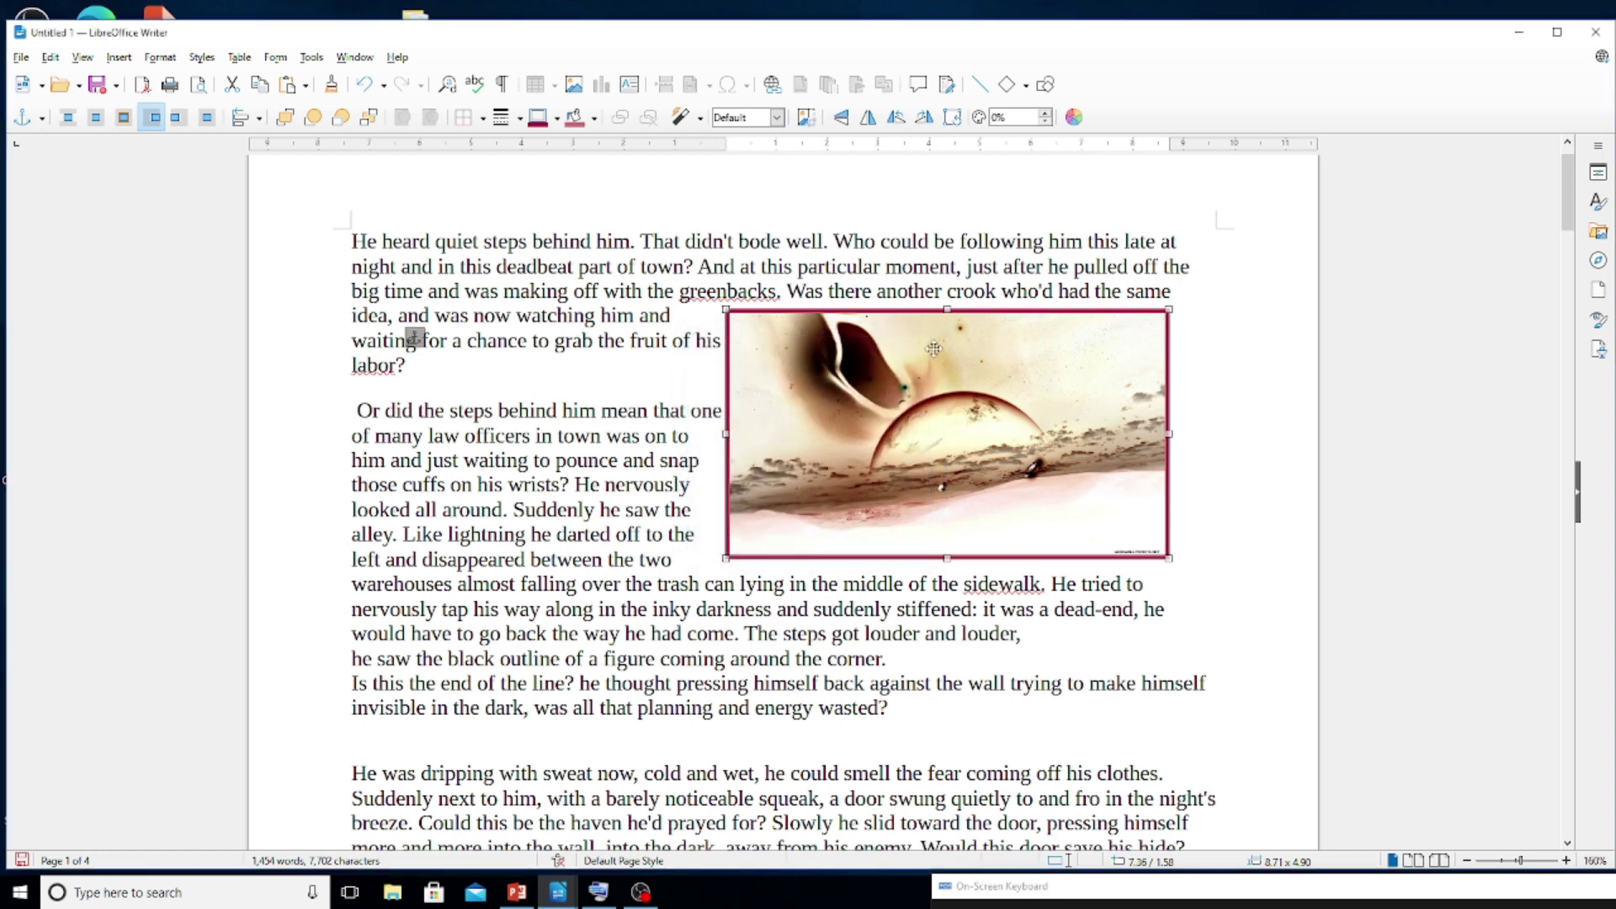
pyautogui.hotkey('ctrl', 'z')
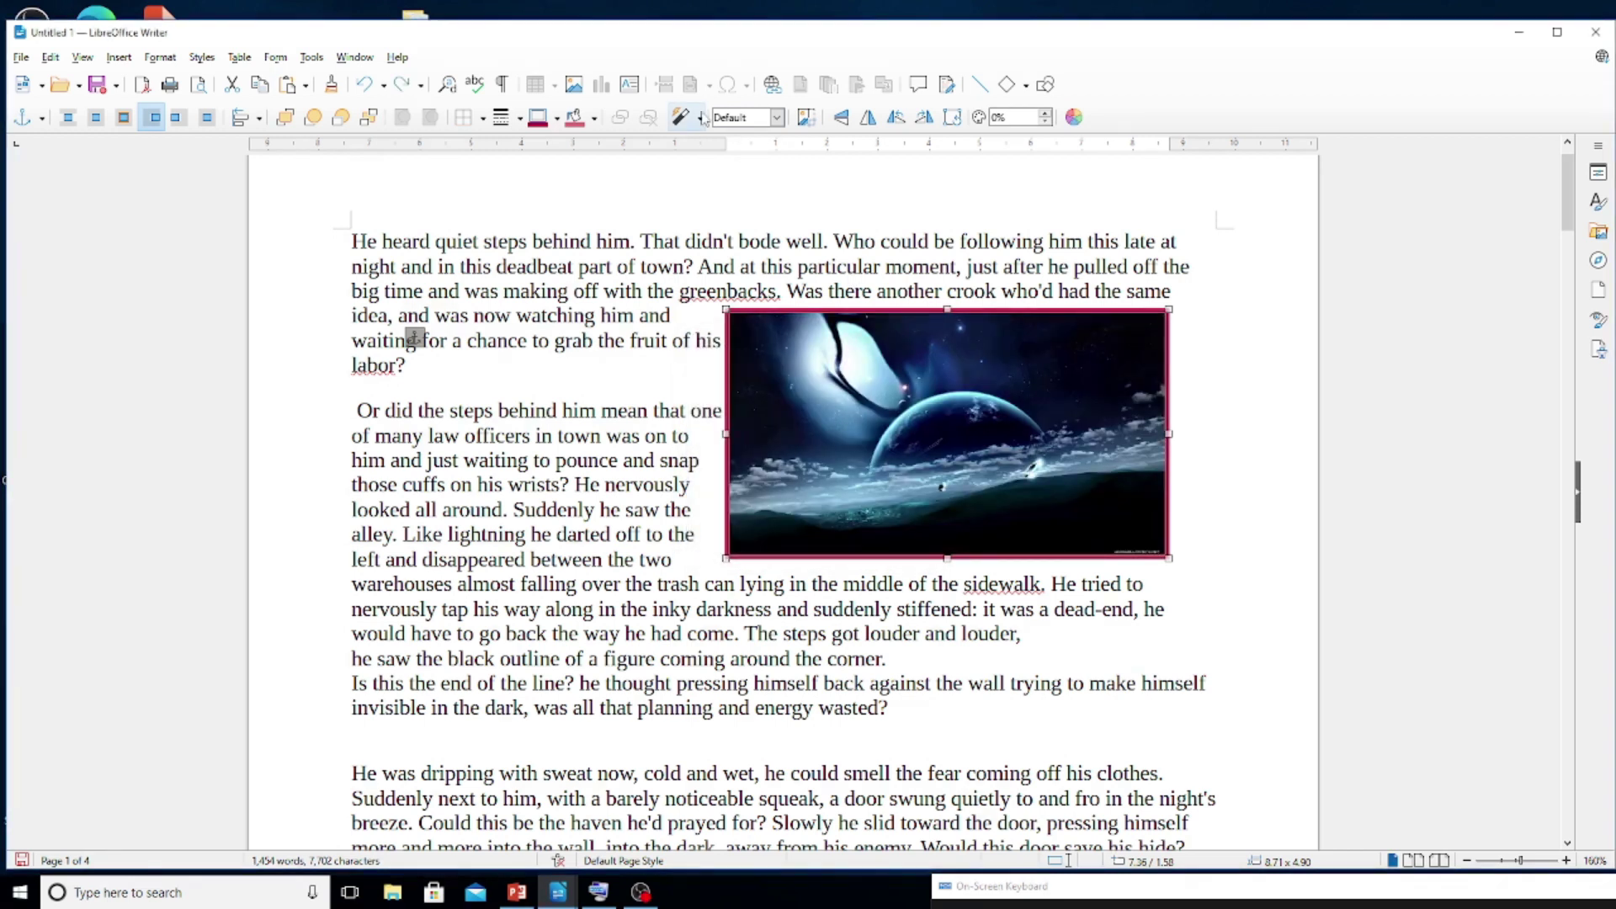
# Apply the Smooth filter to the image with a smooth radius of 15.
pyautogui.click(701, 119)
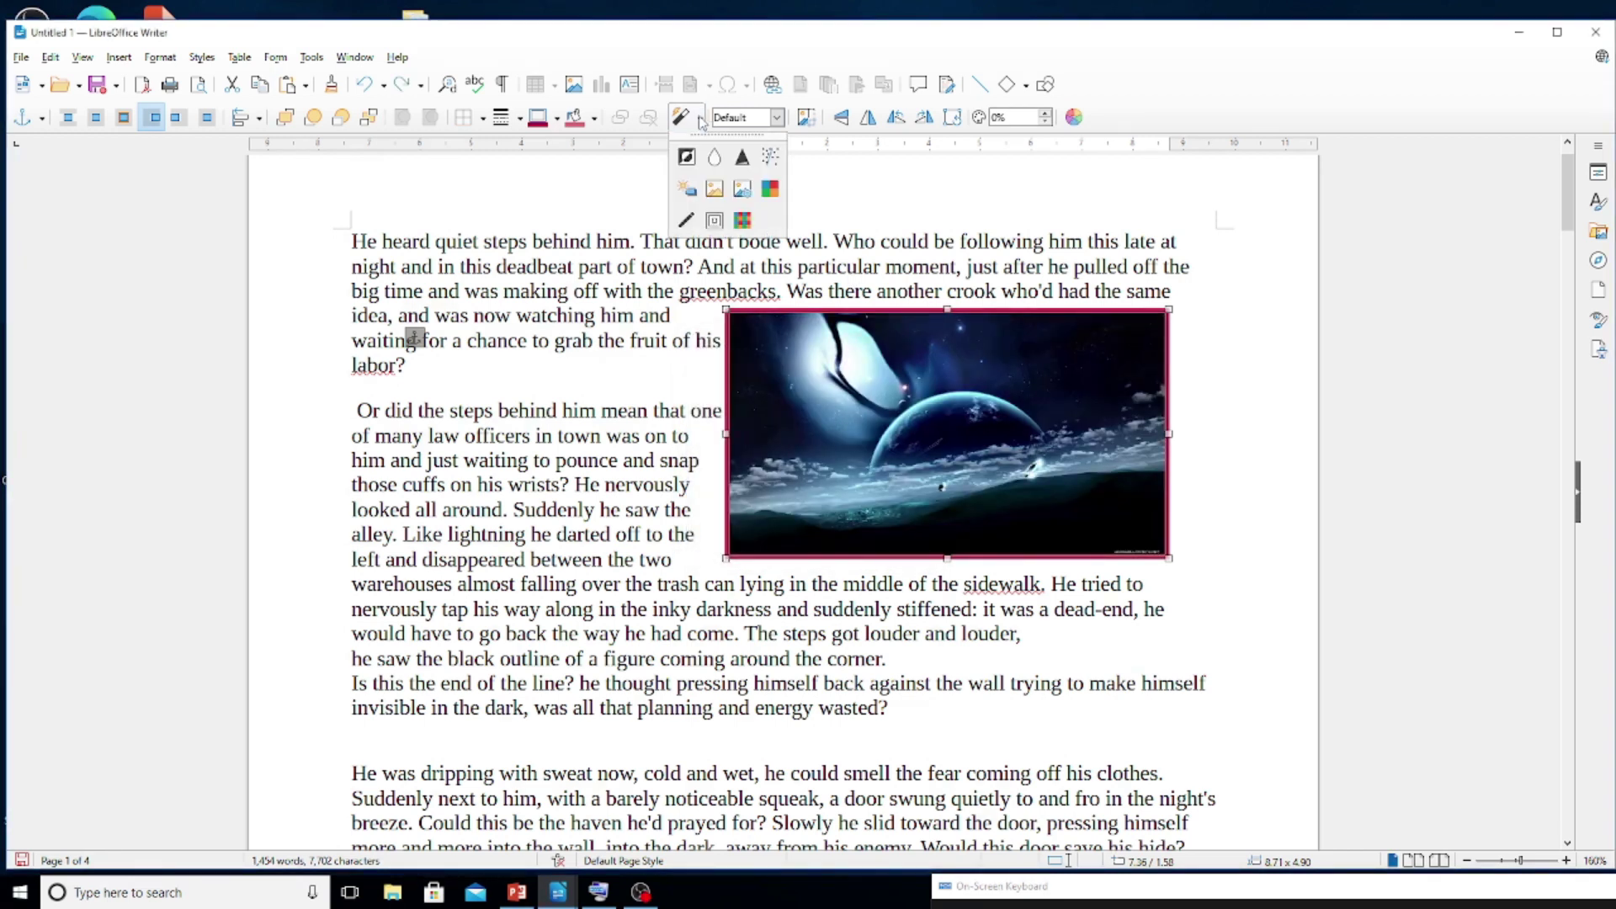
pyautogui.click(713, 157)
pyautogui.moveTo(736, 411); pyautogui.dragTo(689, 410)
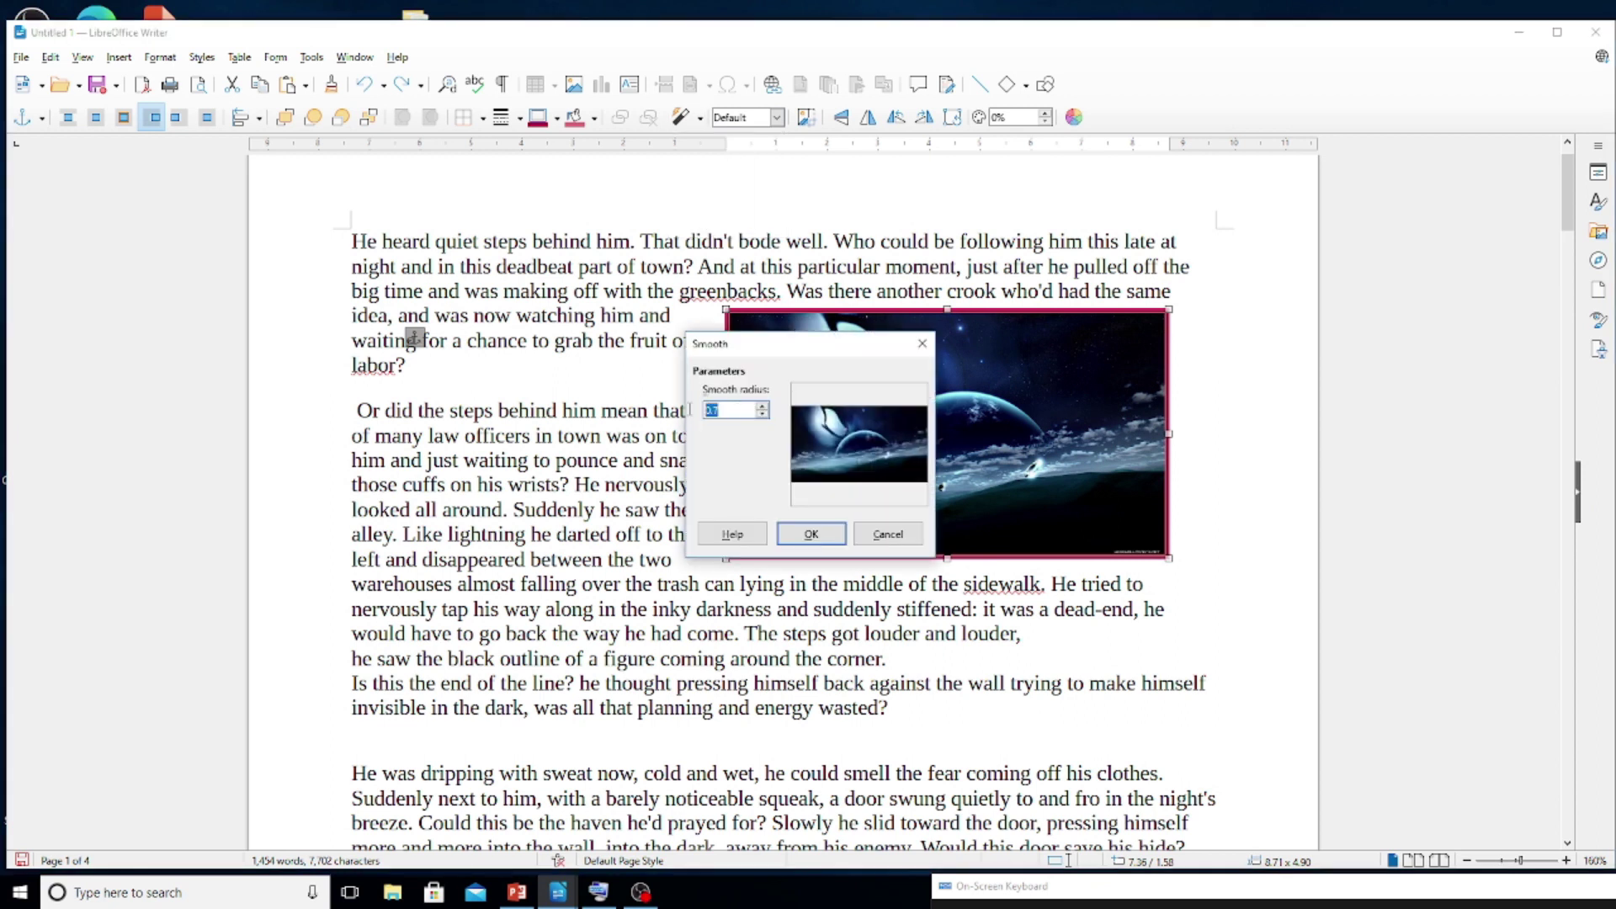
pyautogui.write('15')
pyautogui.click(809, 534)
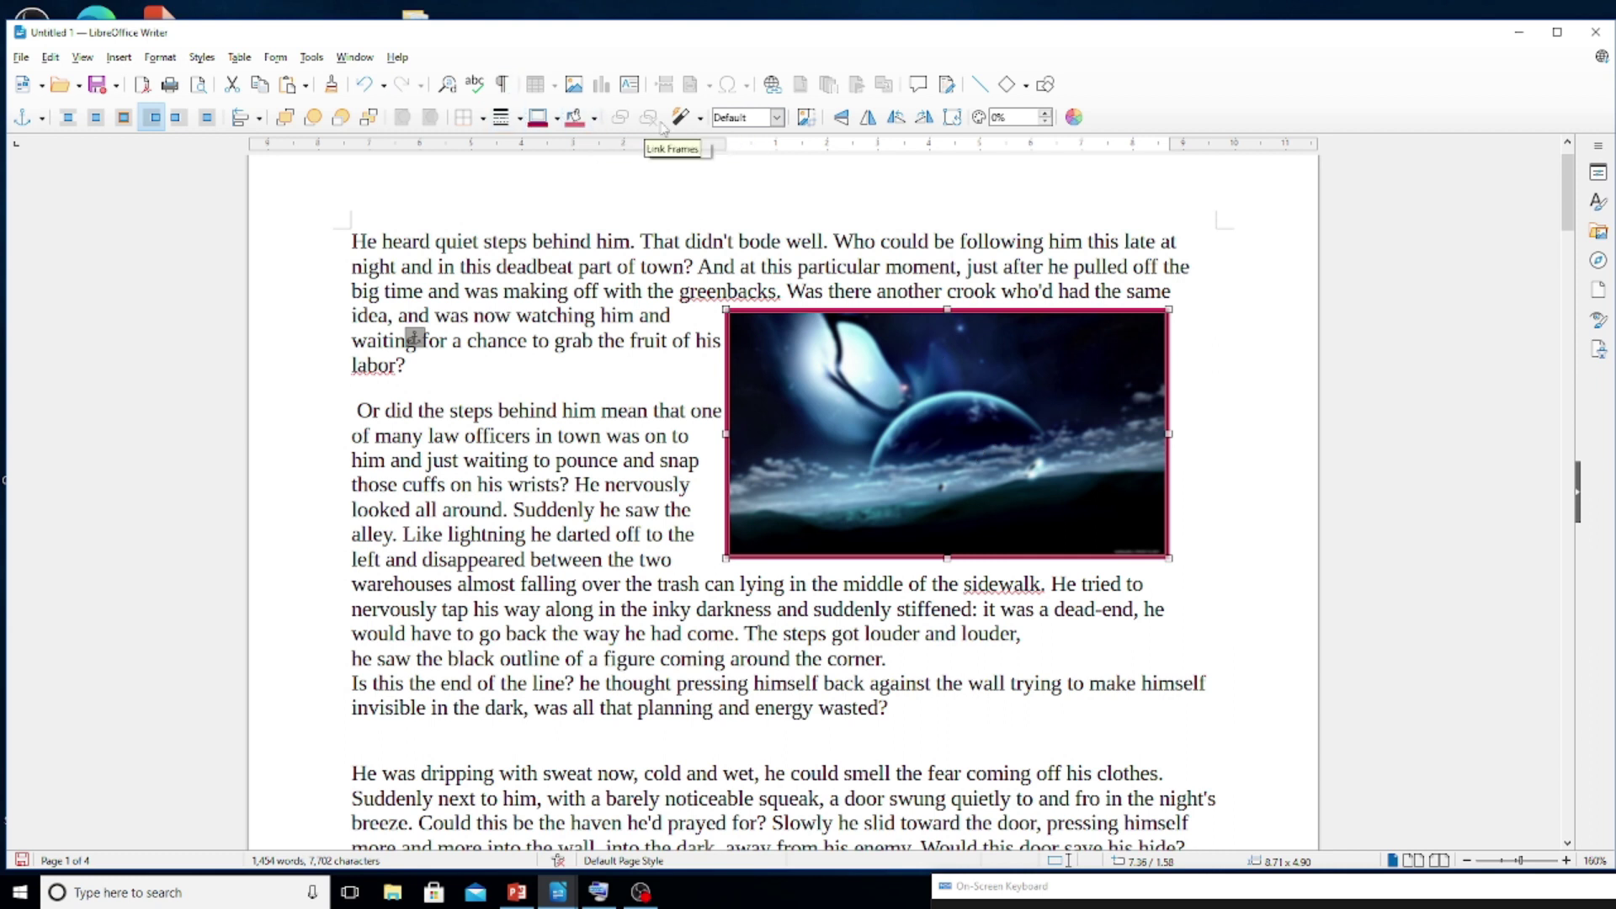
# Try applying the Smooth filter to the image two more times, and undo the extra smoothing.
pyautogui.click(699, 117)
pyautogui.click(720, 172)
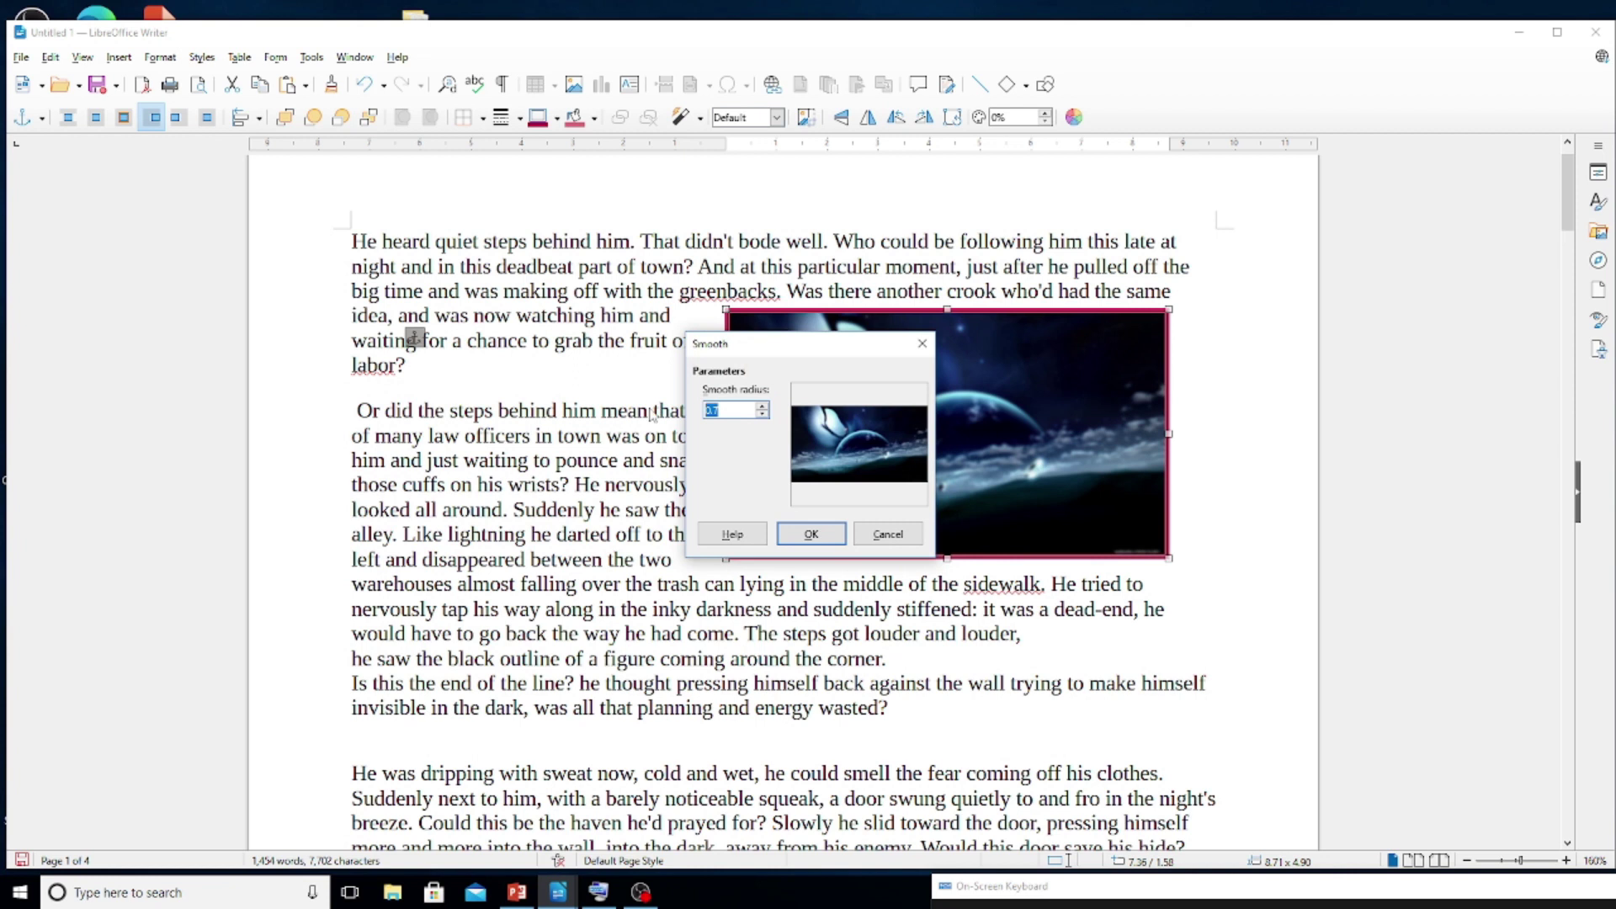
pyautogui.click(812, 534)
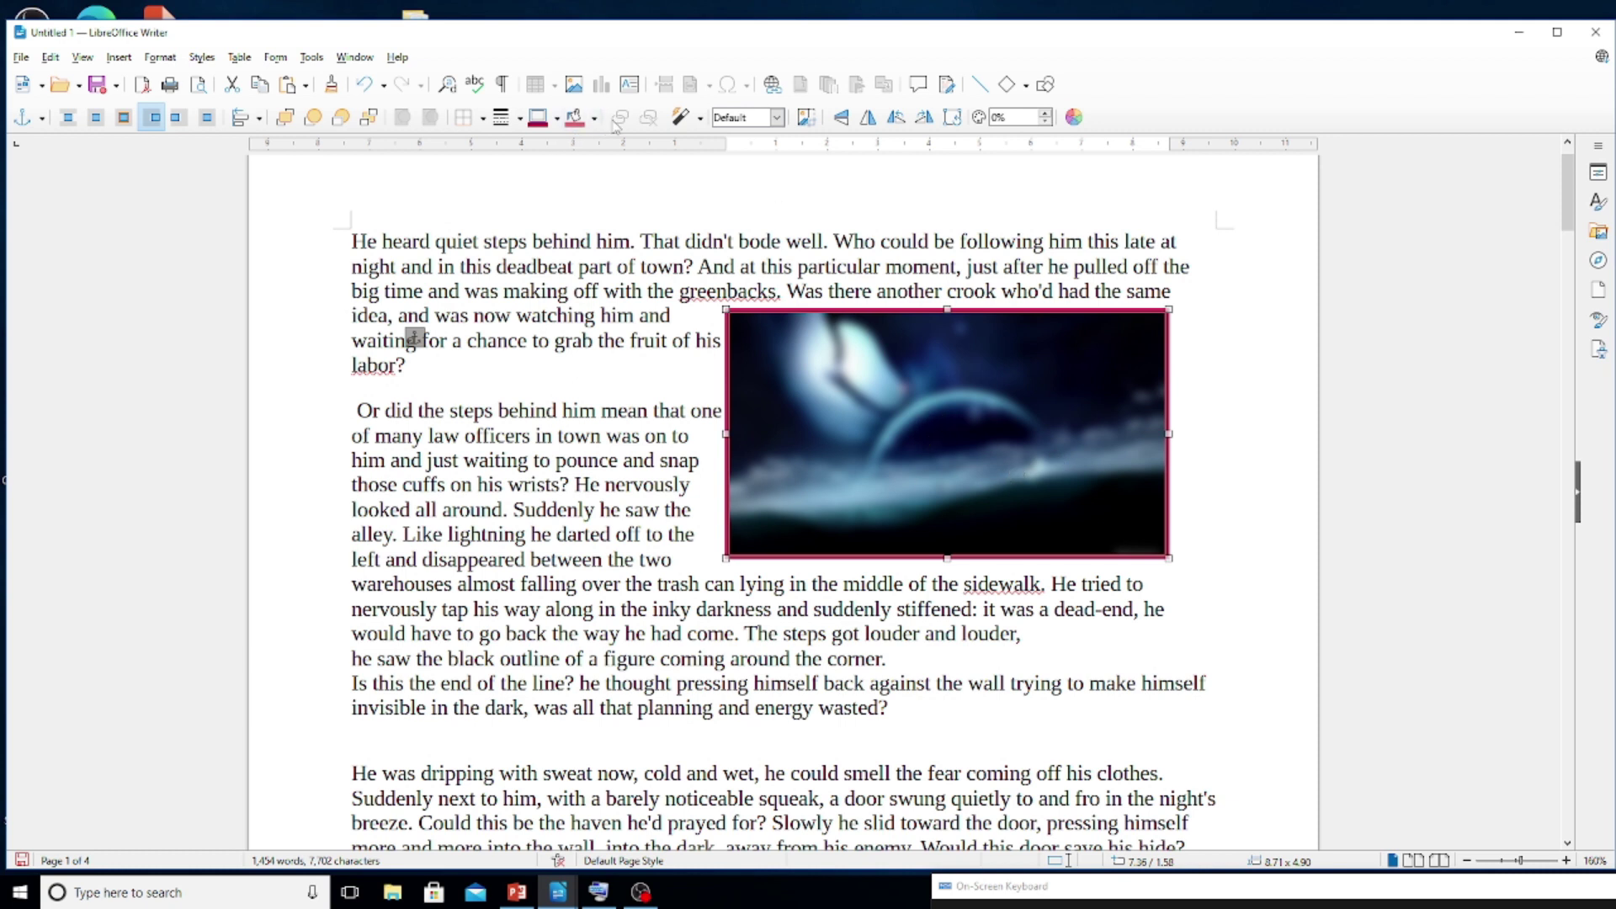
pyautogui.click(701, 119)
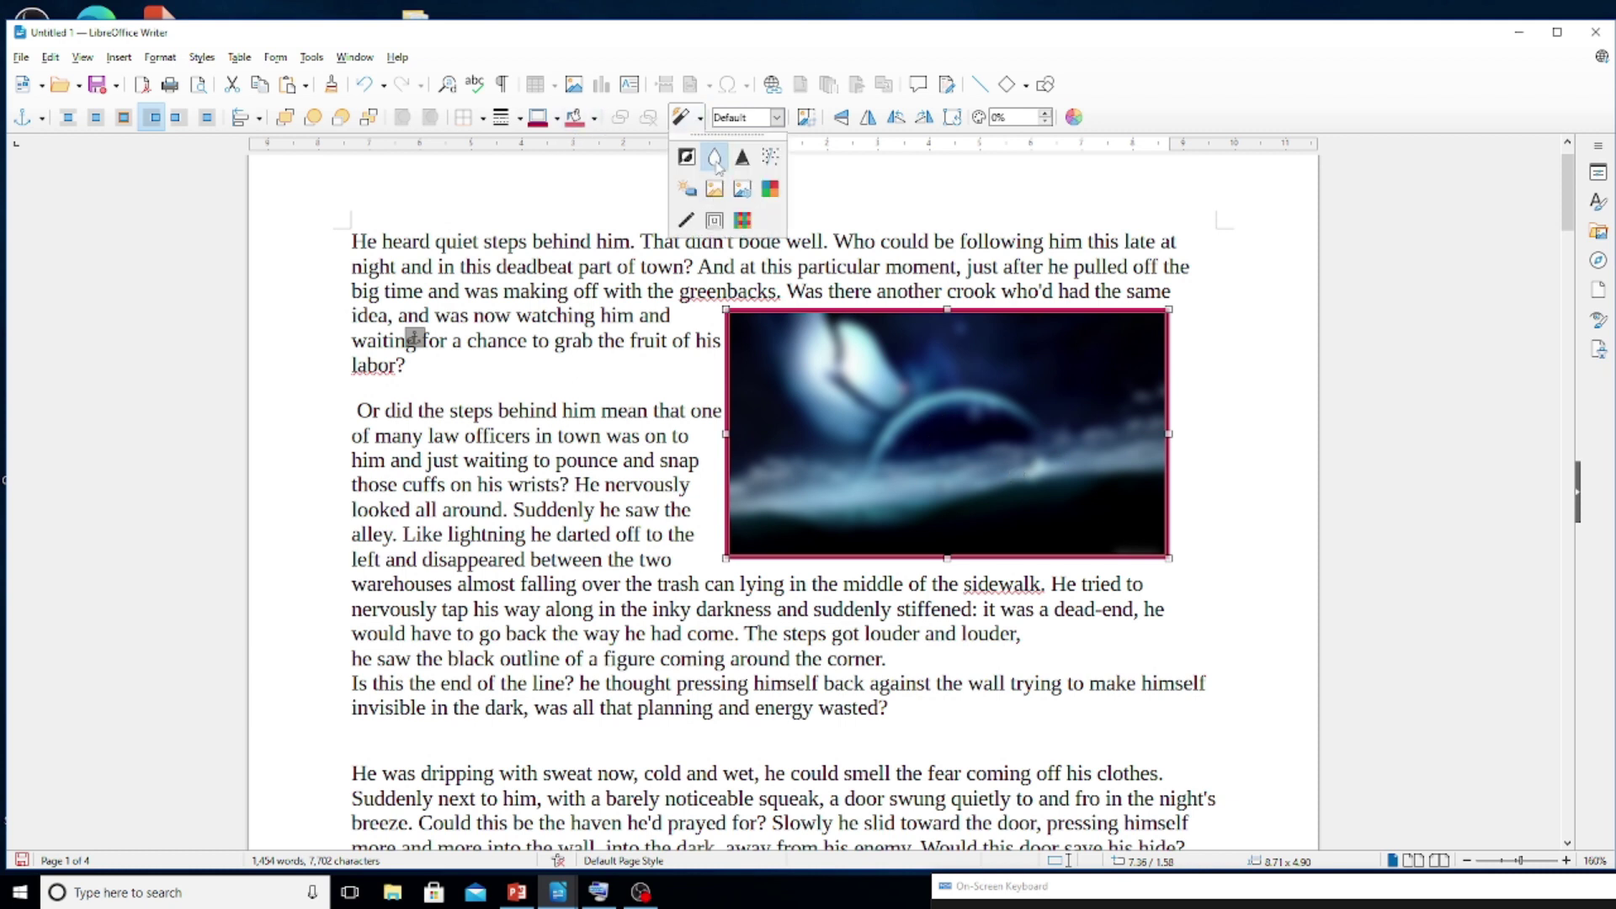
pyautogui.click(716, 158)
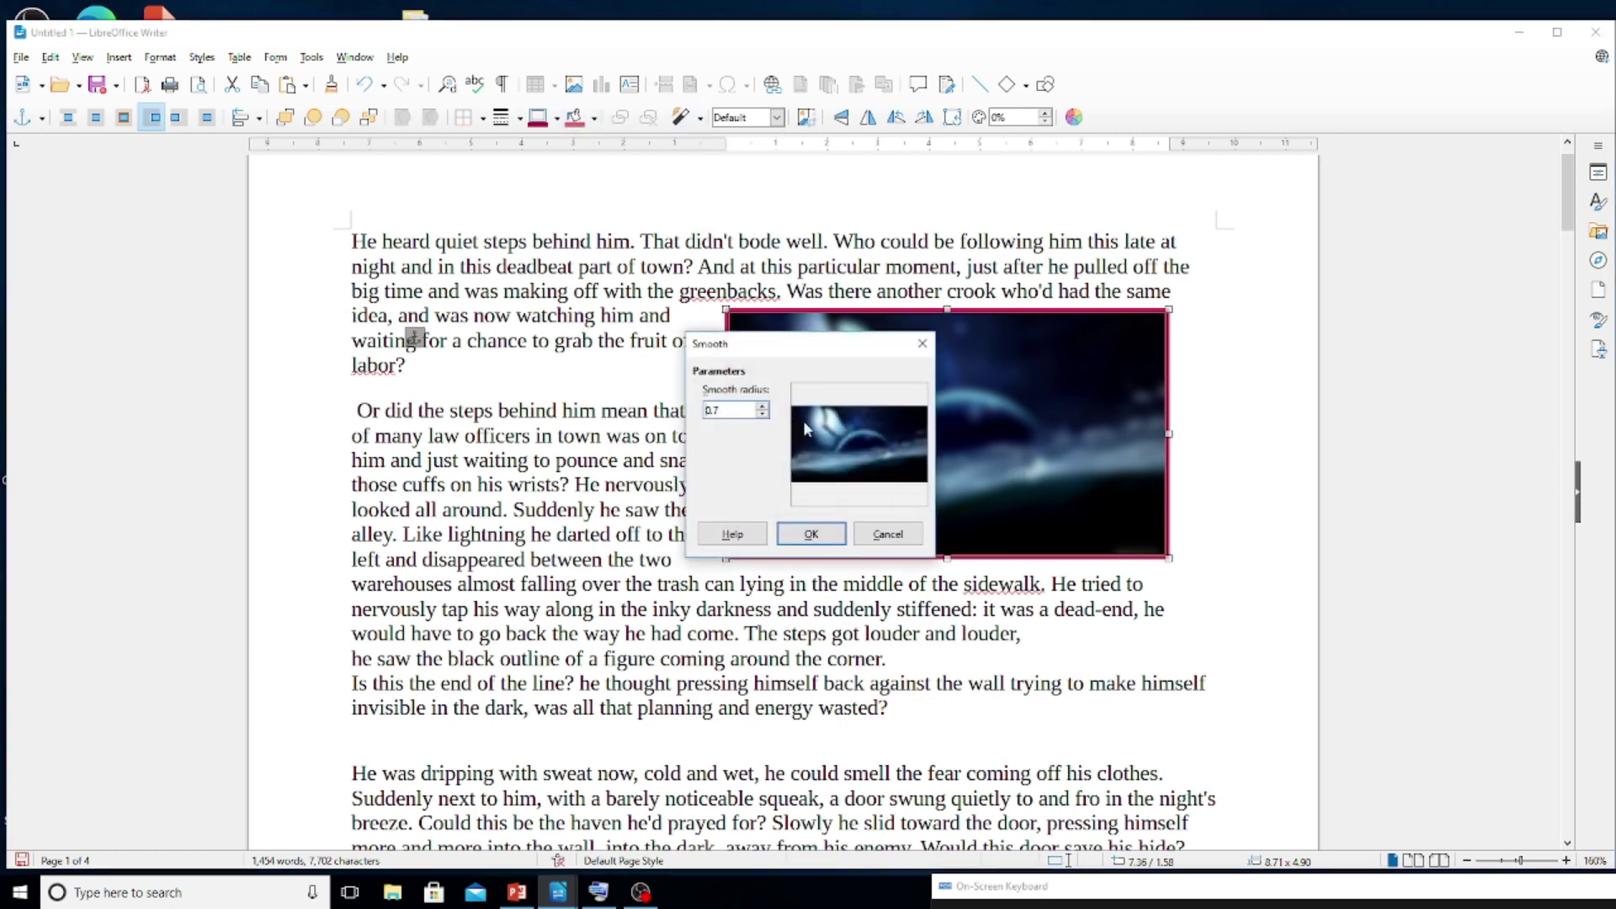
pyautogui.click(815, 532)
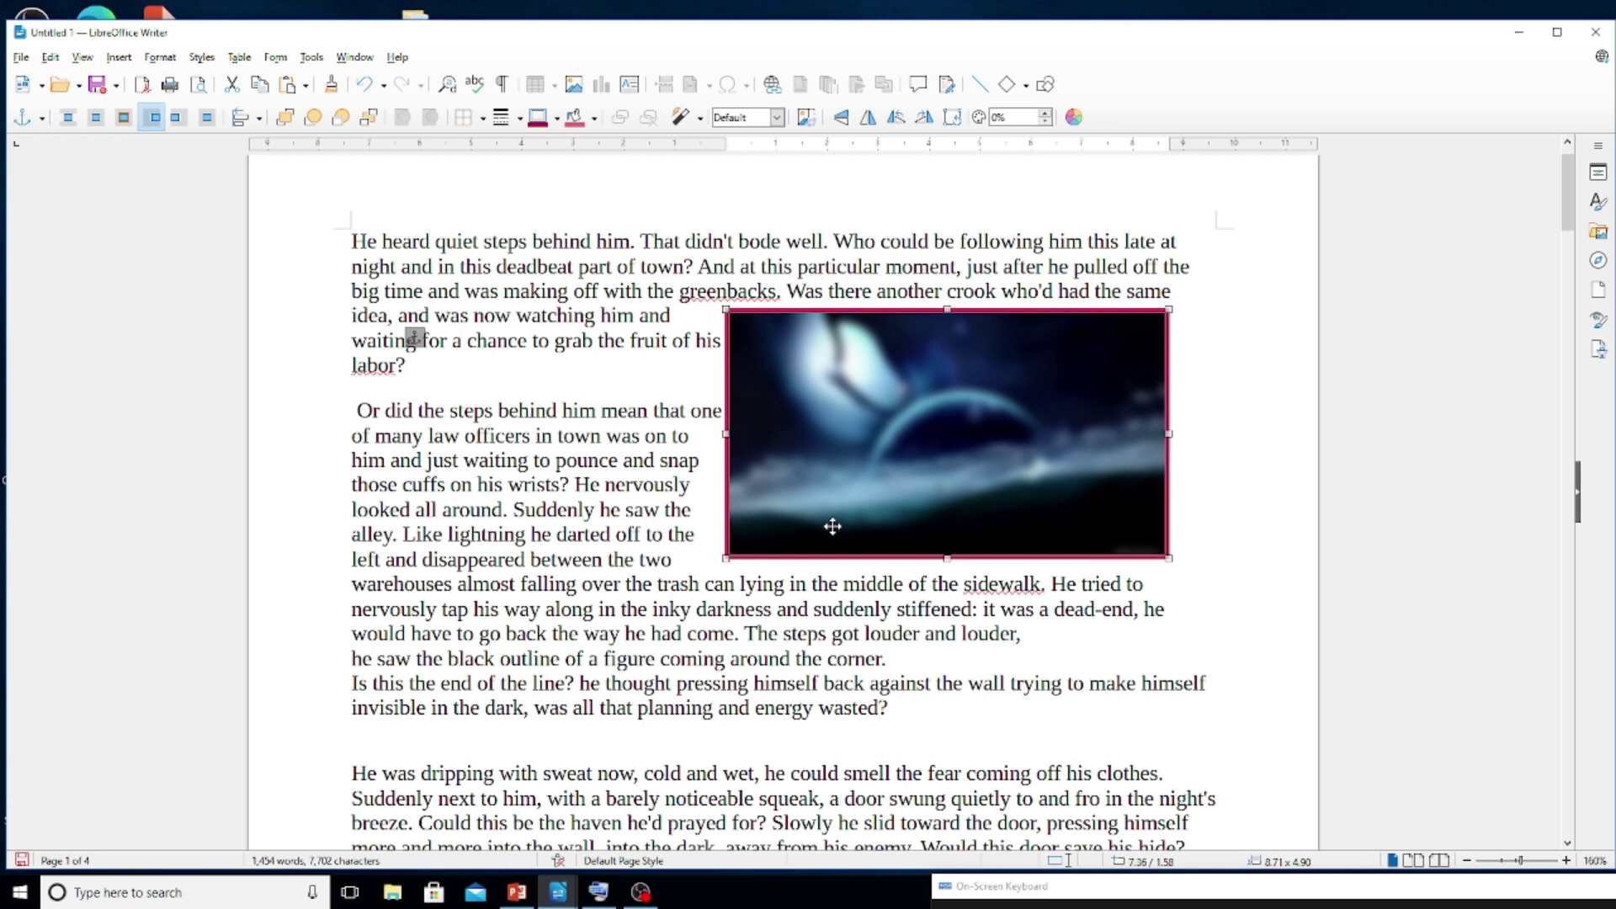
pyautogui.hotkey('ctrl', 'z')
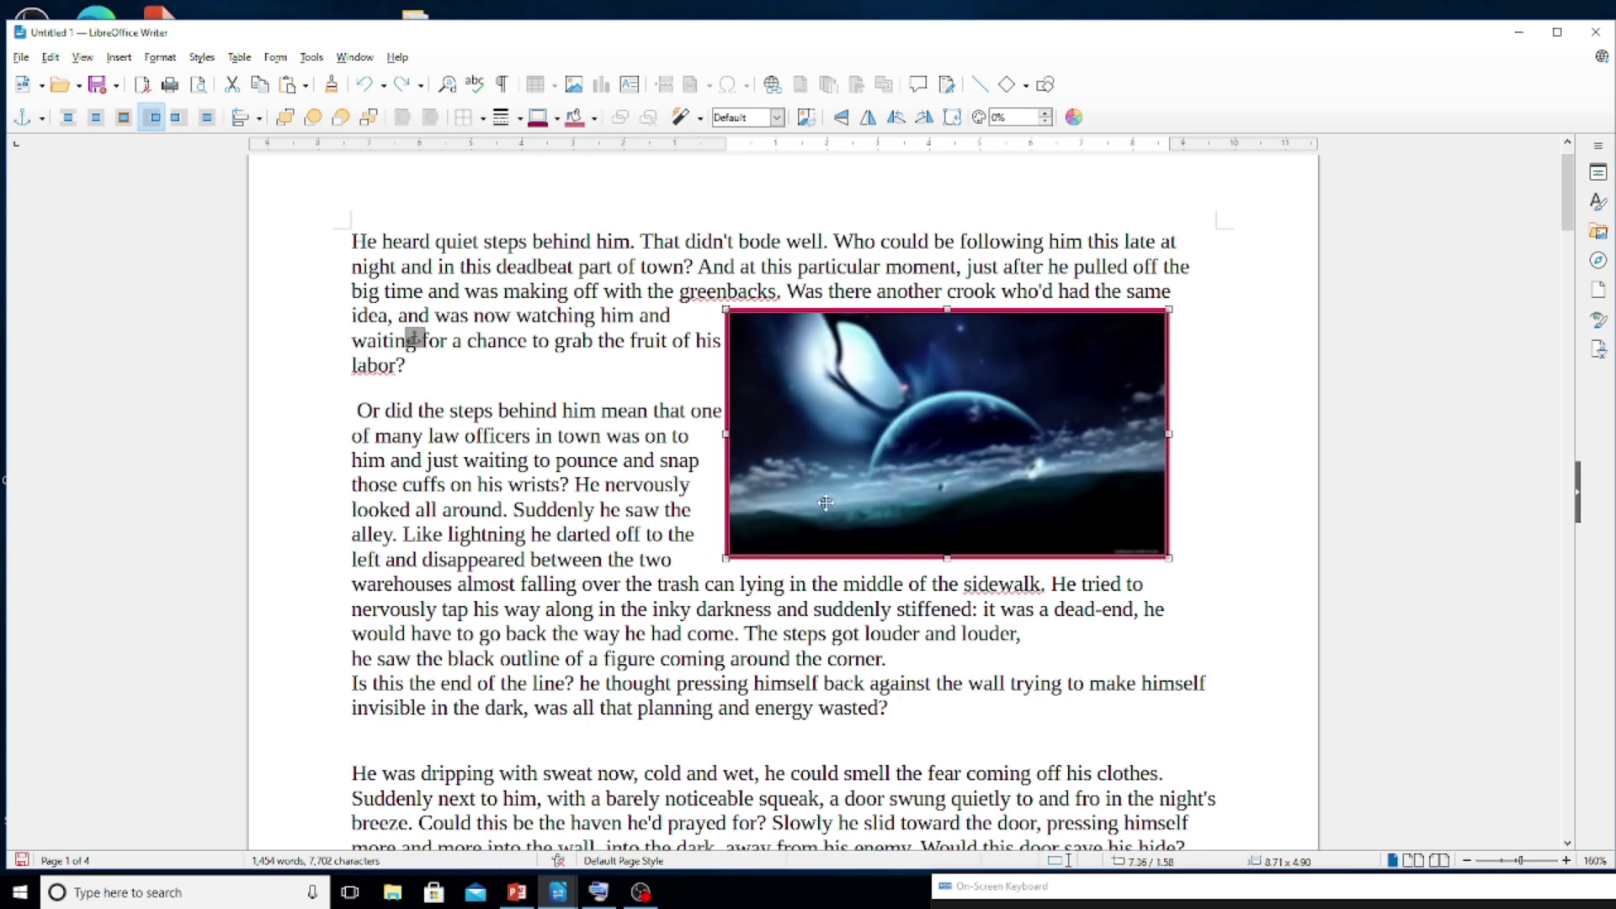
# Apply the Sharpen filter and the Remove Noise filter to the image.
pyautogui.click(700, 121)
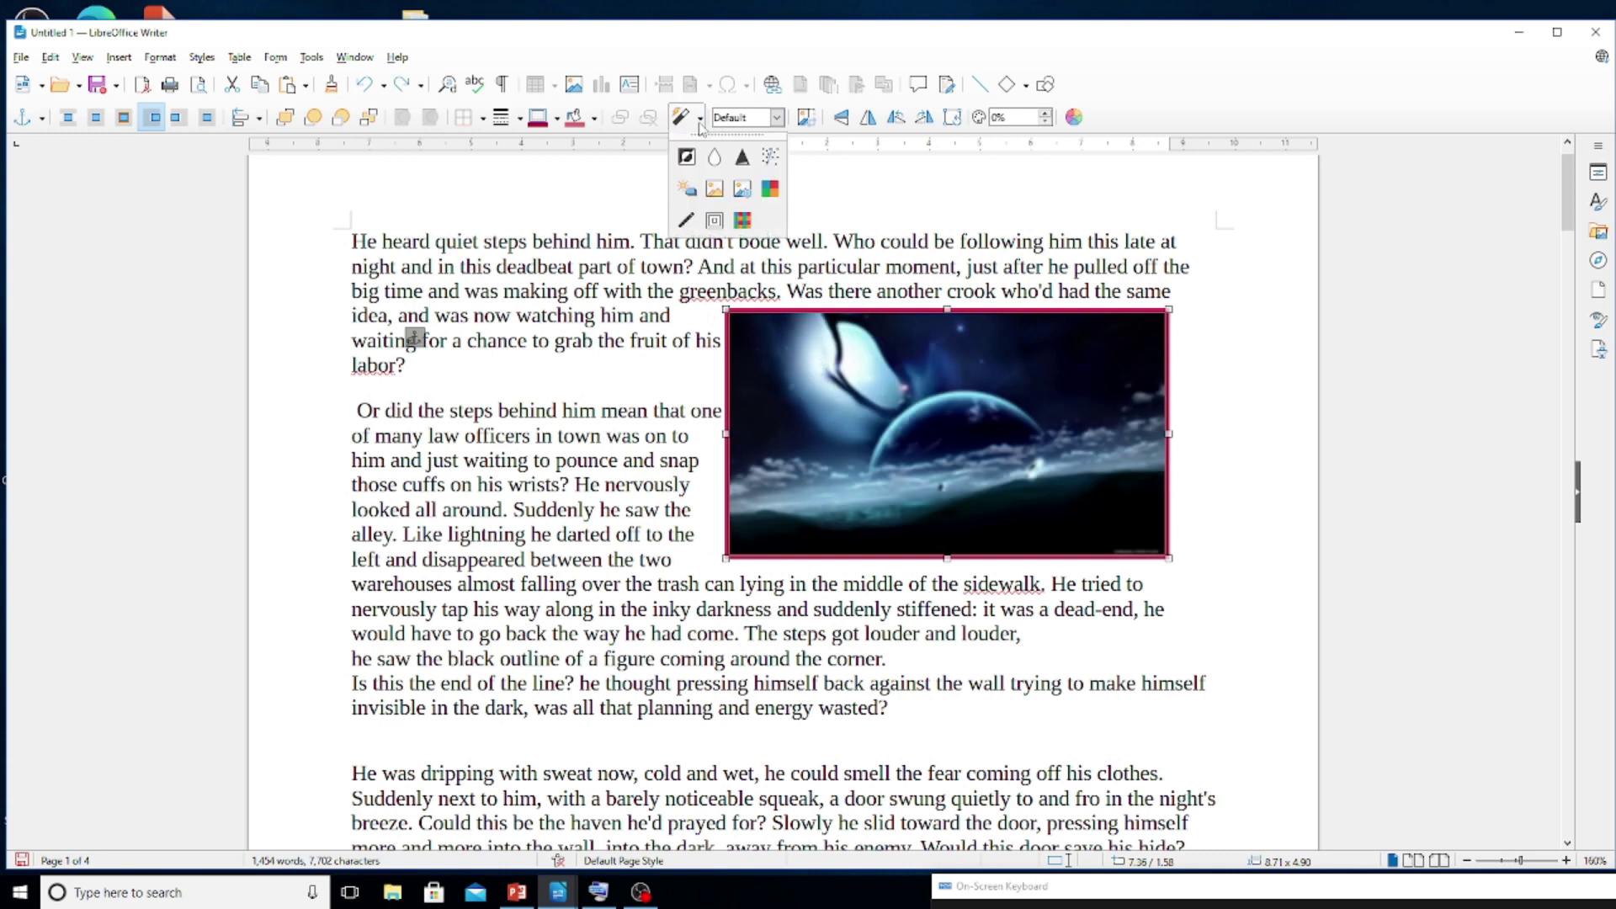
pyautogui.click(741, 156)
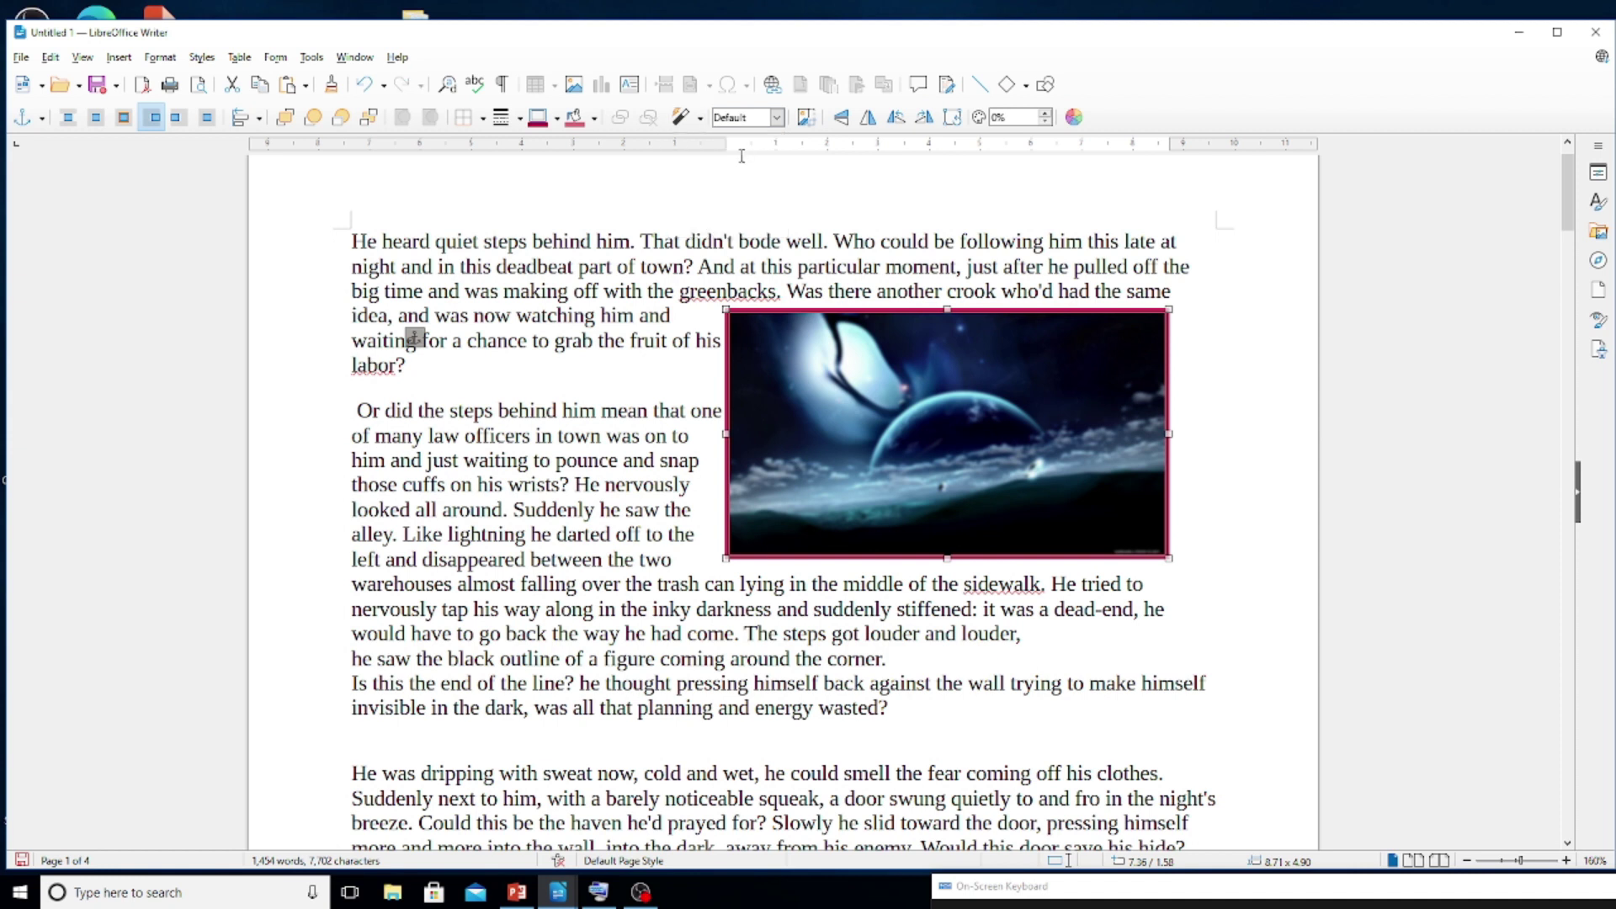
pyautogui.click(699, 119)
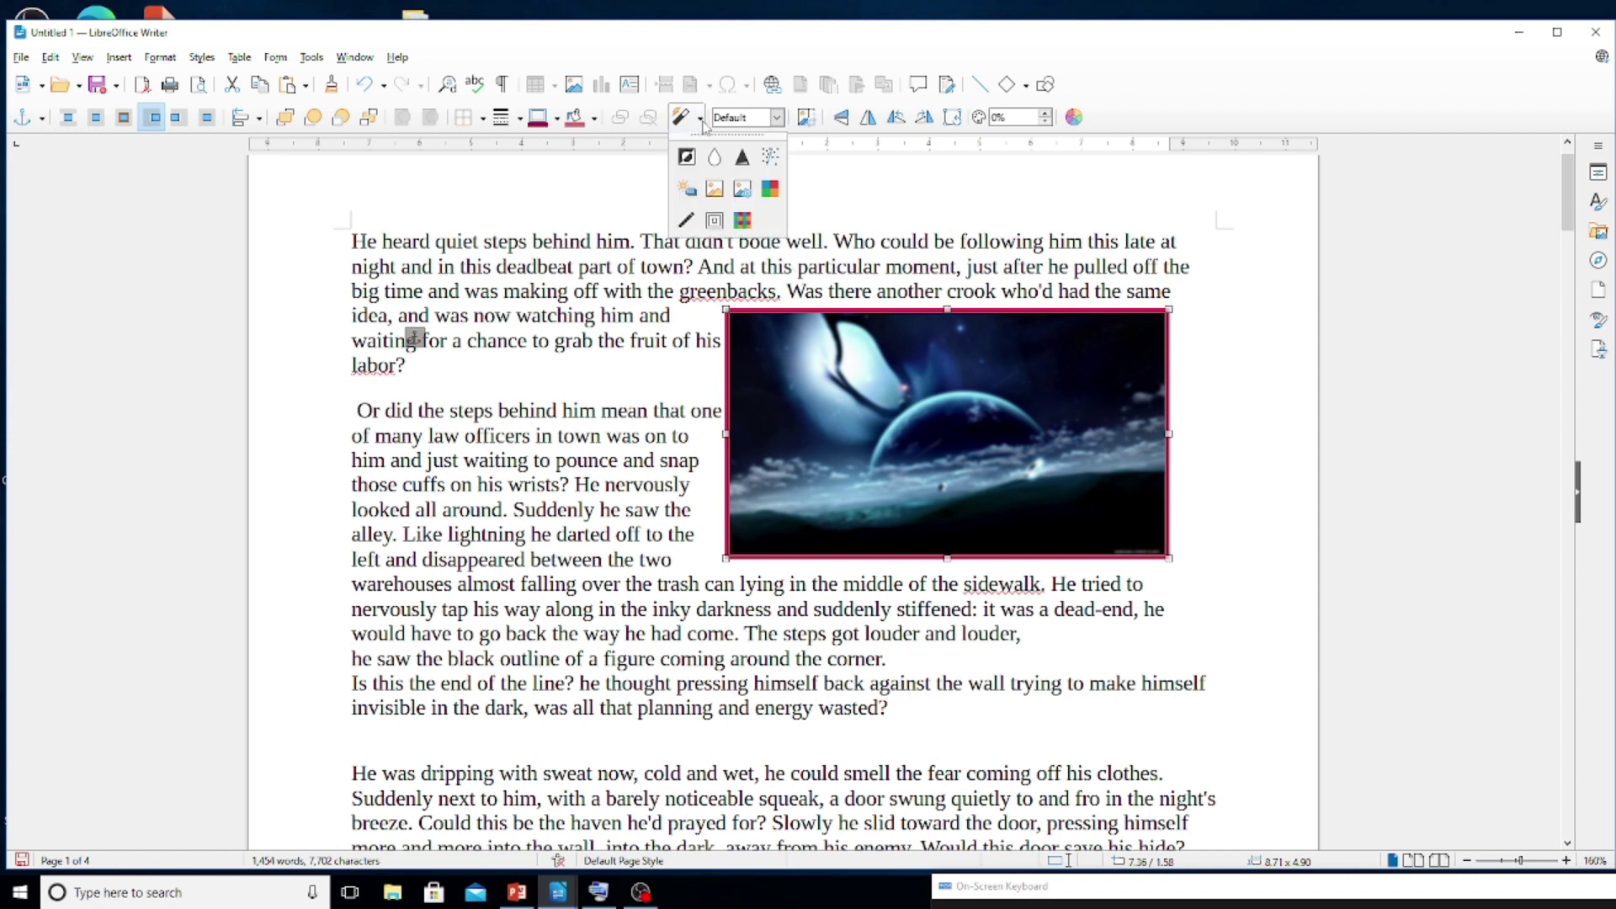
pyautogui.click(768, 160)
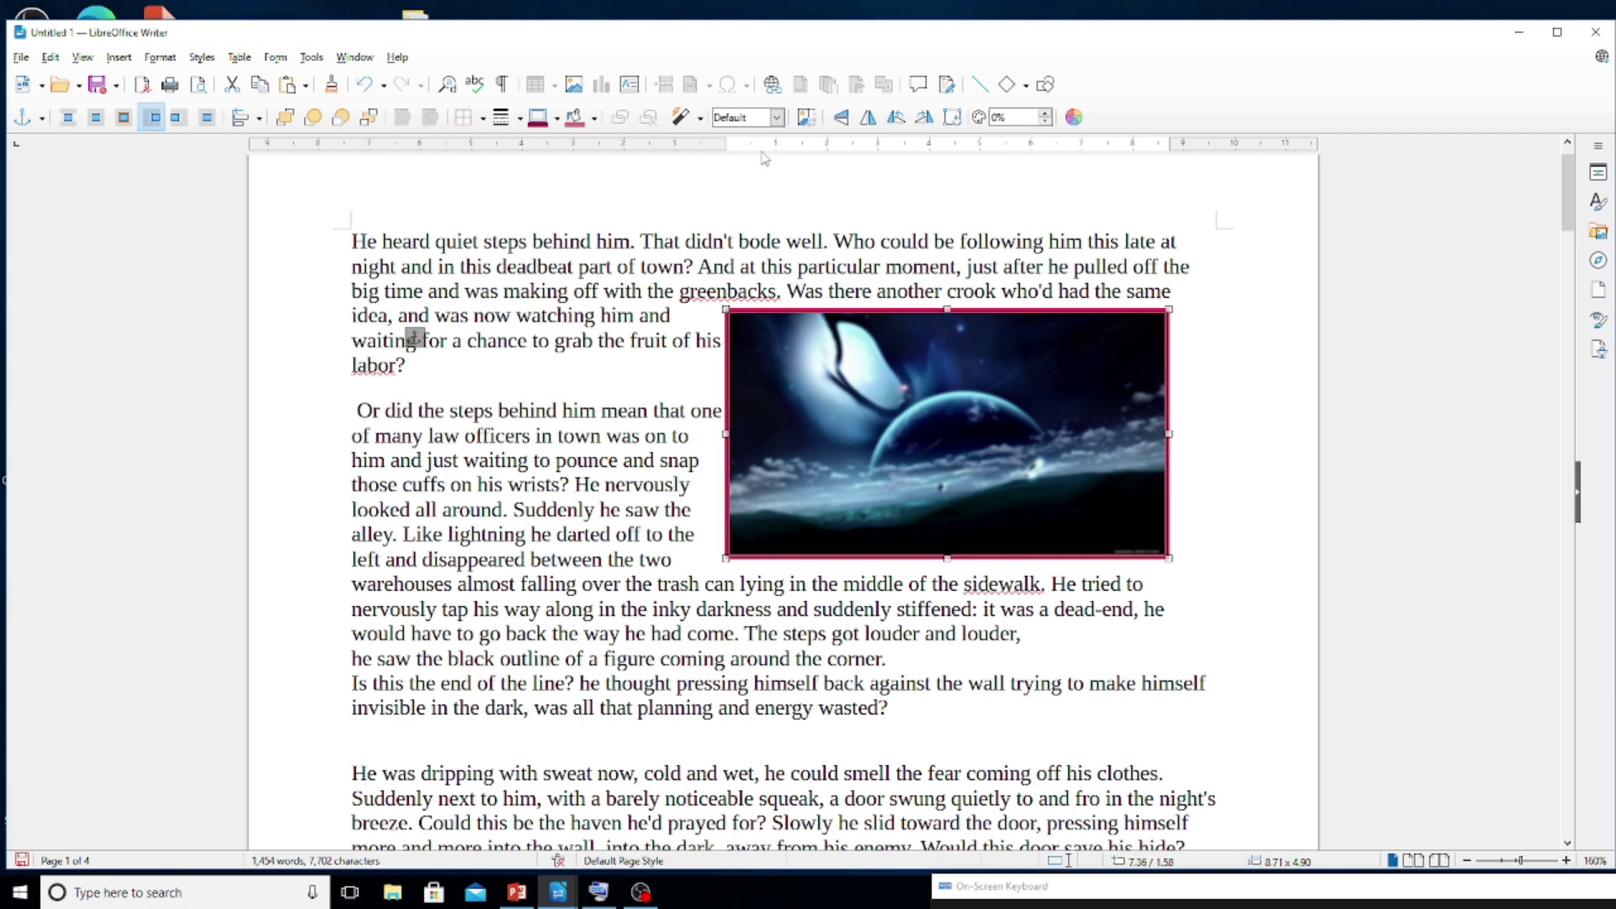
# Try the Solarization filter on the image with a 50% threshold, checking the Invert option in the preview, and undo it.
pyautogui.click(700, 118)
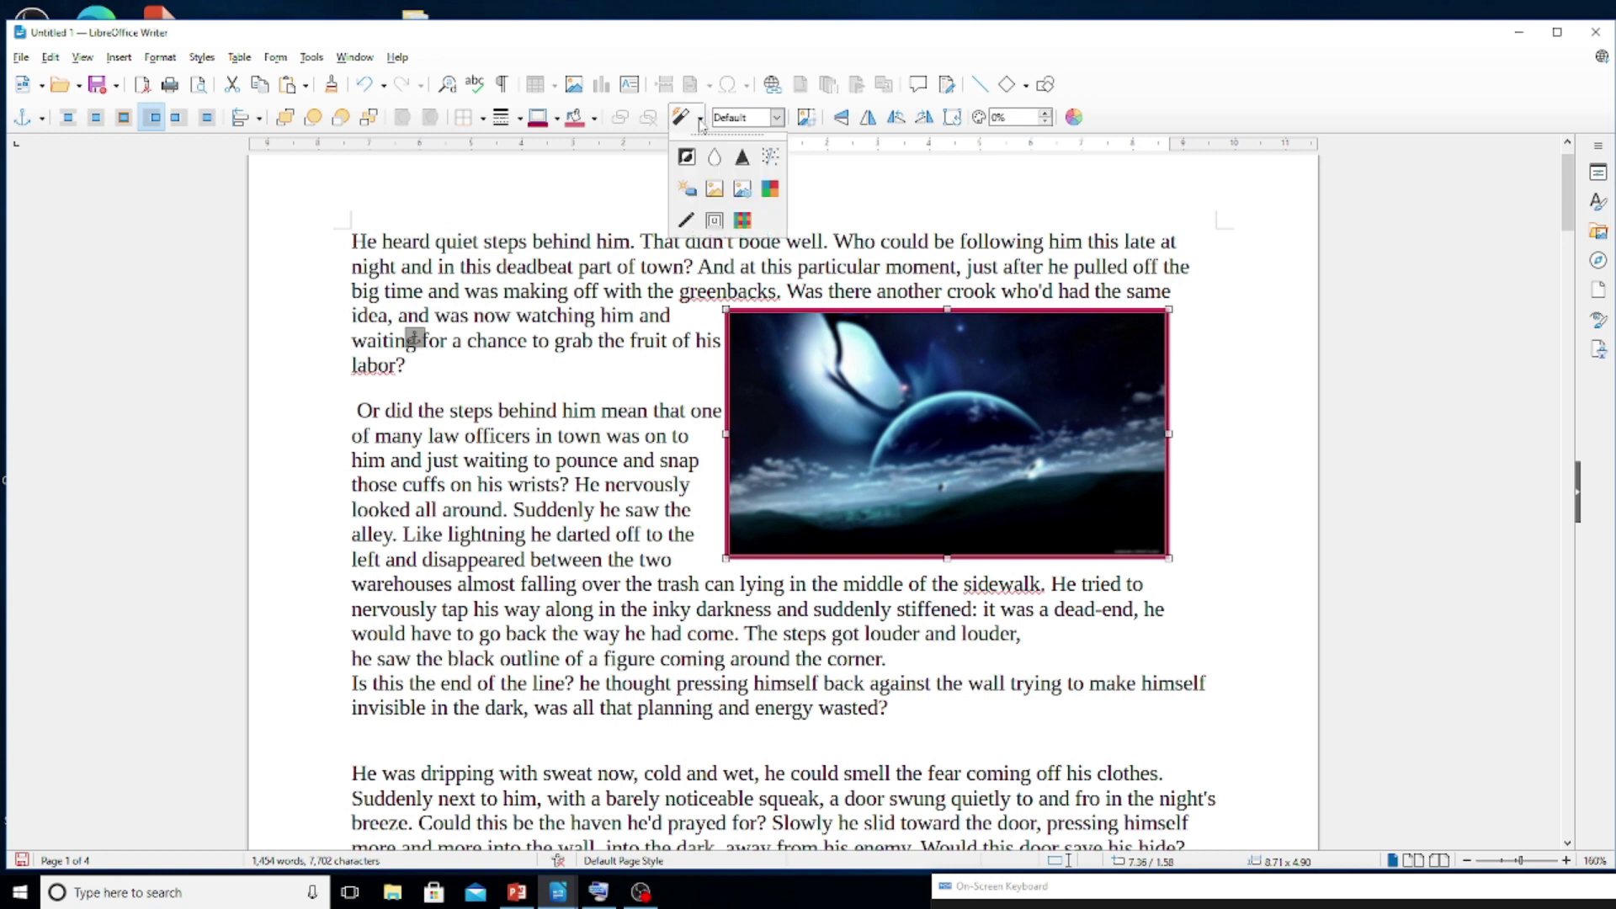
pyautogui.click(686, 189)
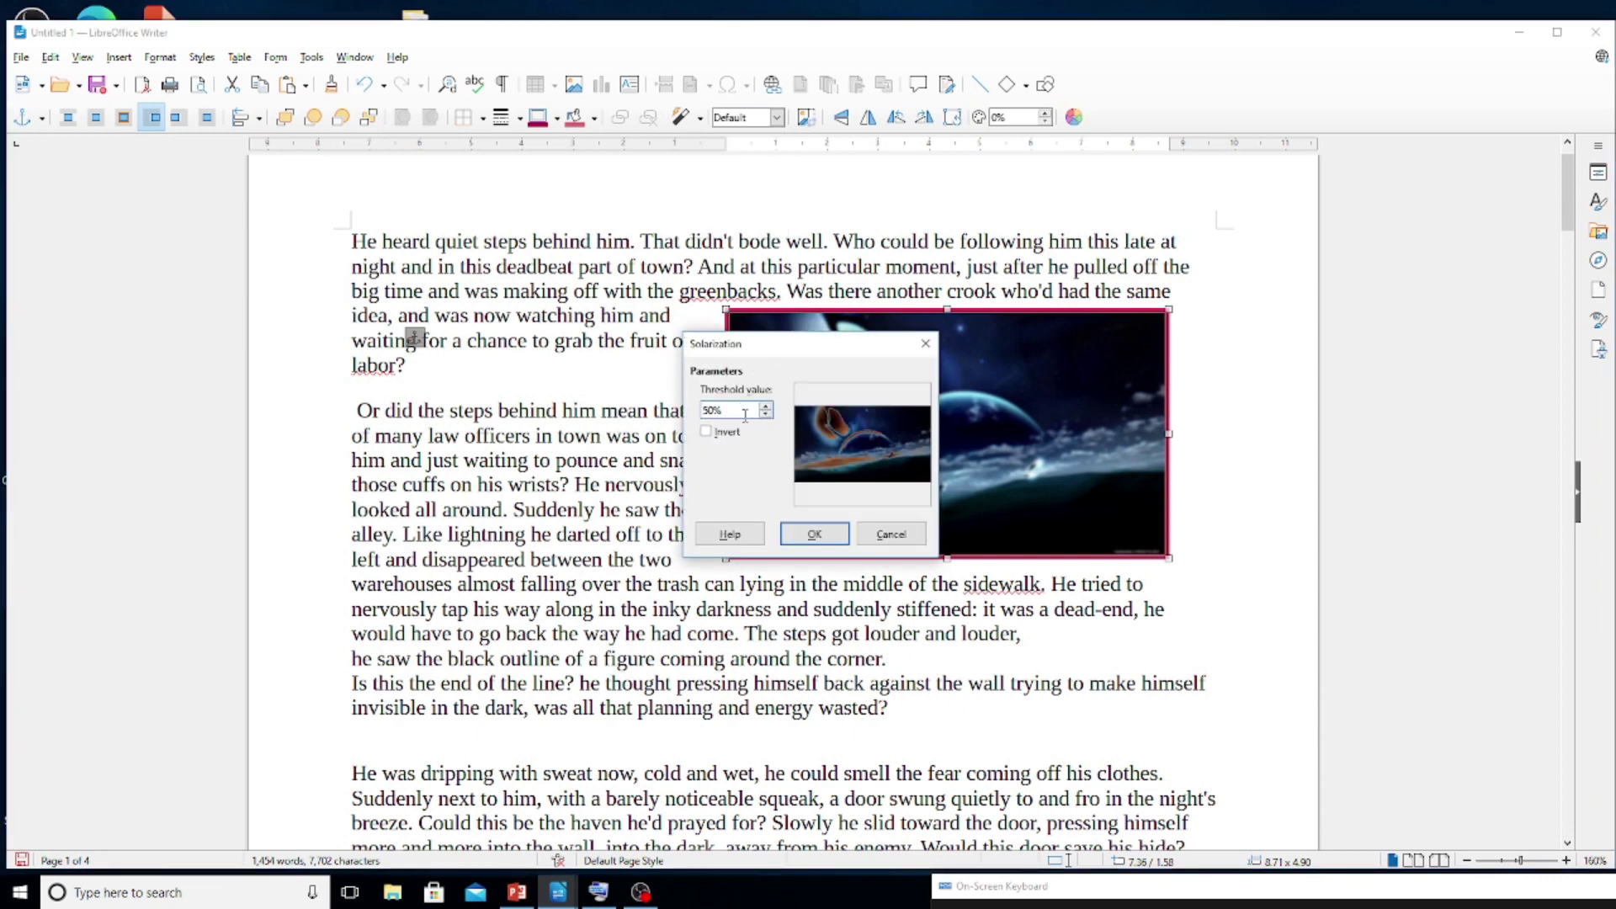
pyautogui.click(708, 434)
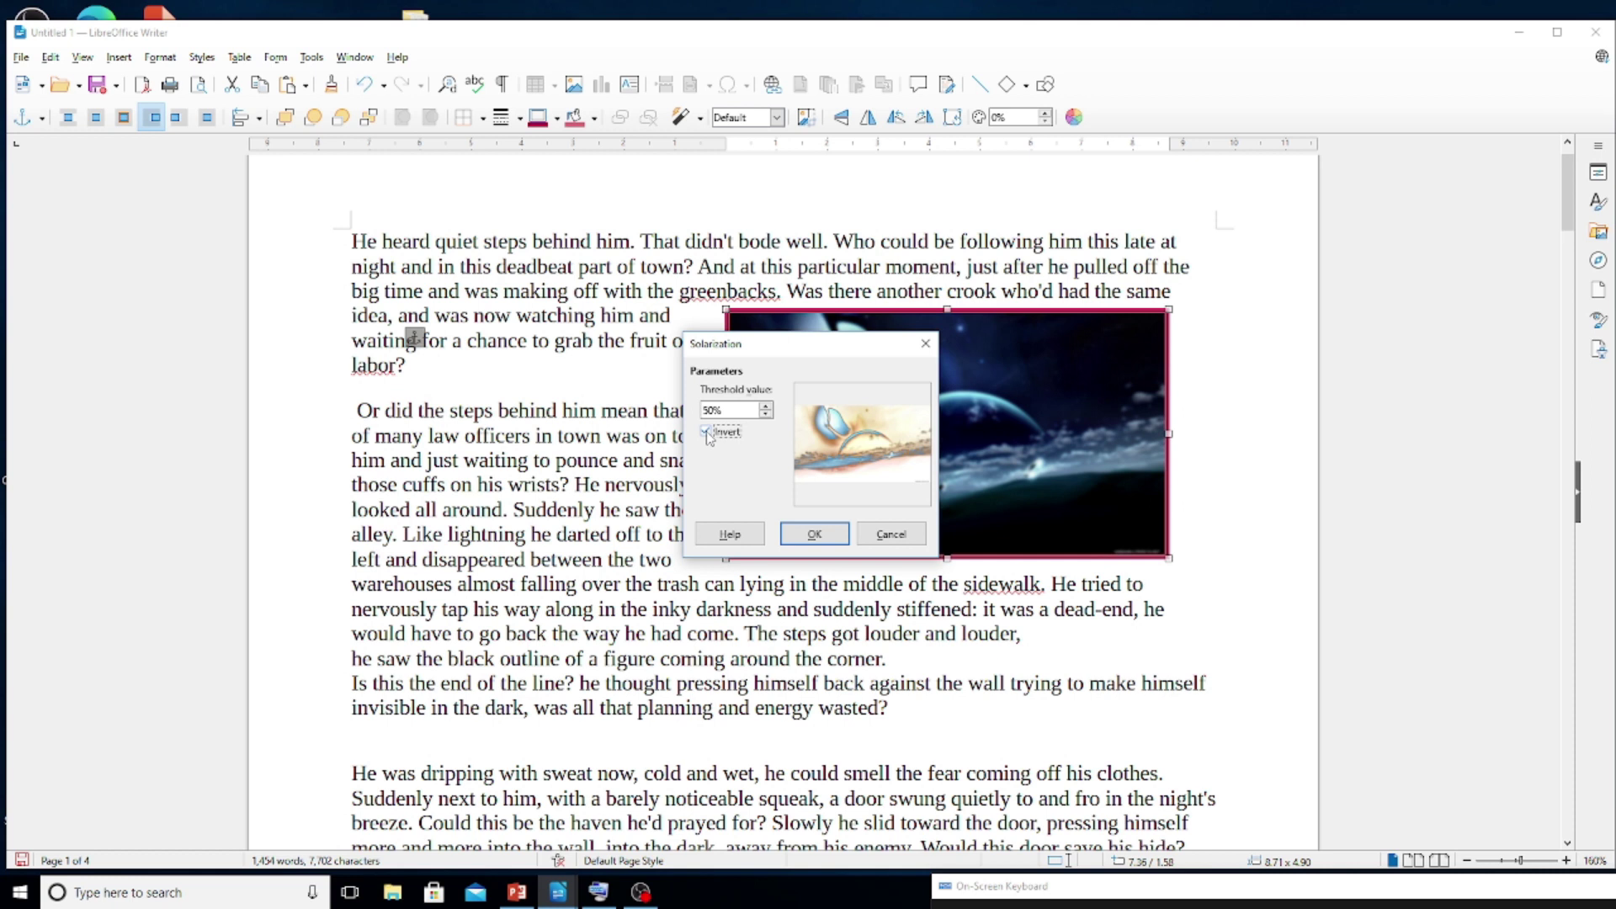
pyautogui.click(707, 433)
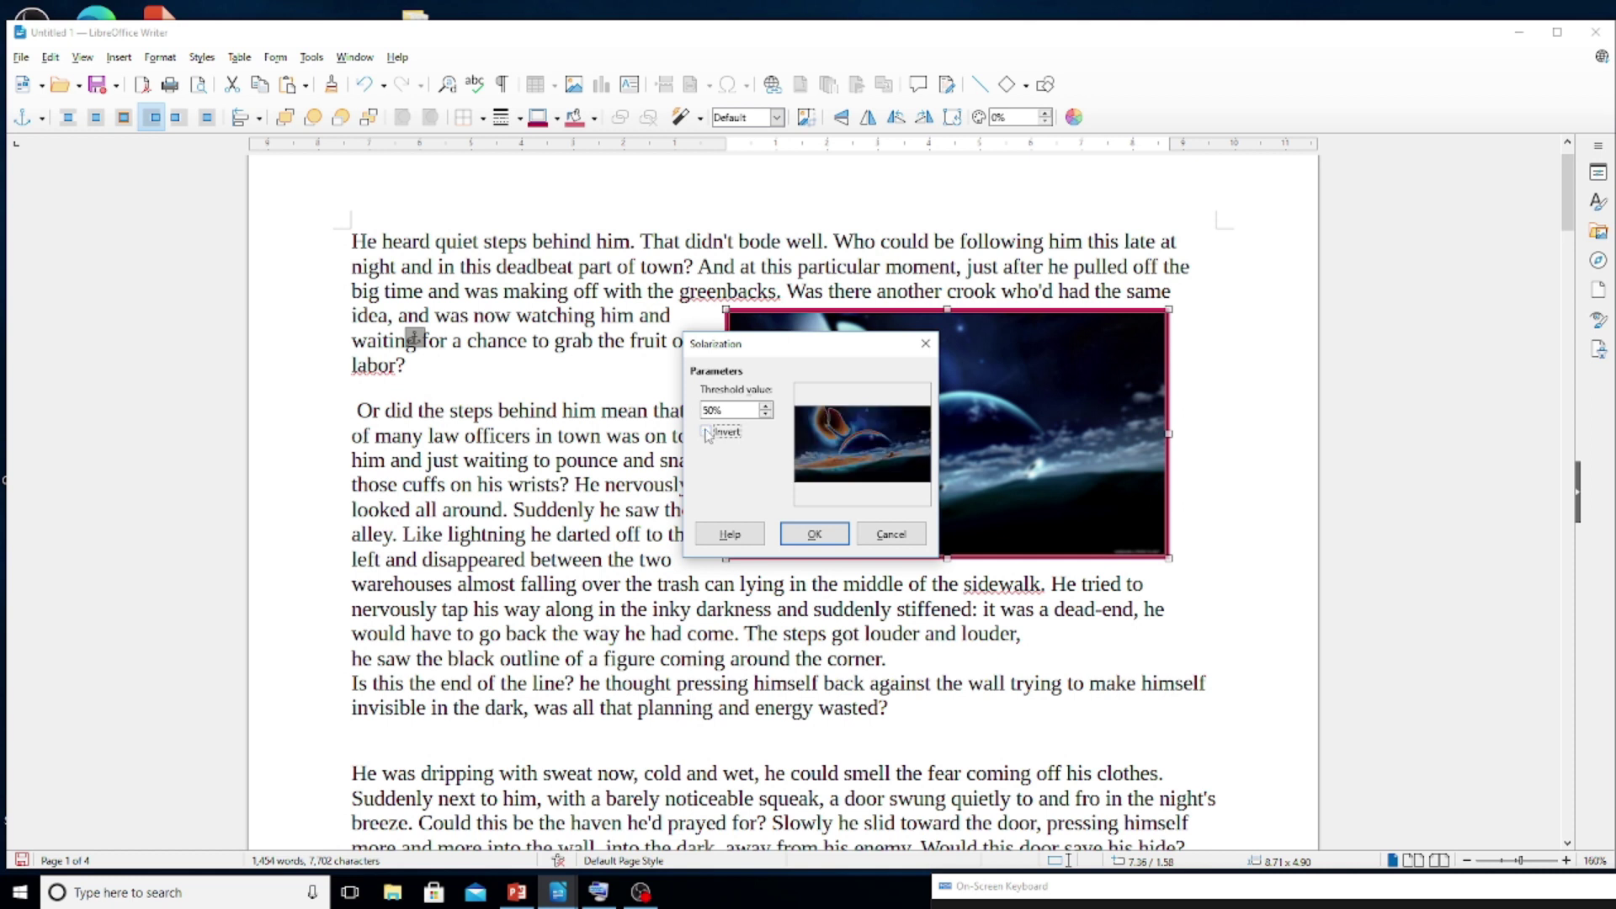
pyautogui.click(821, 534)
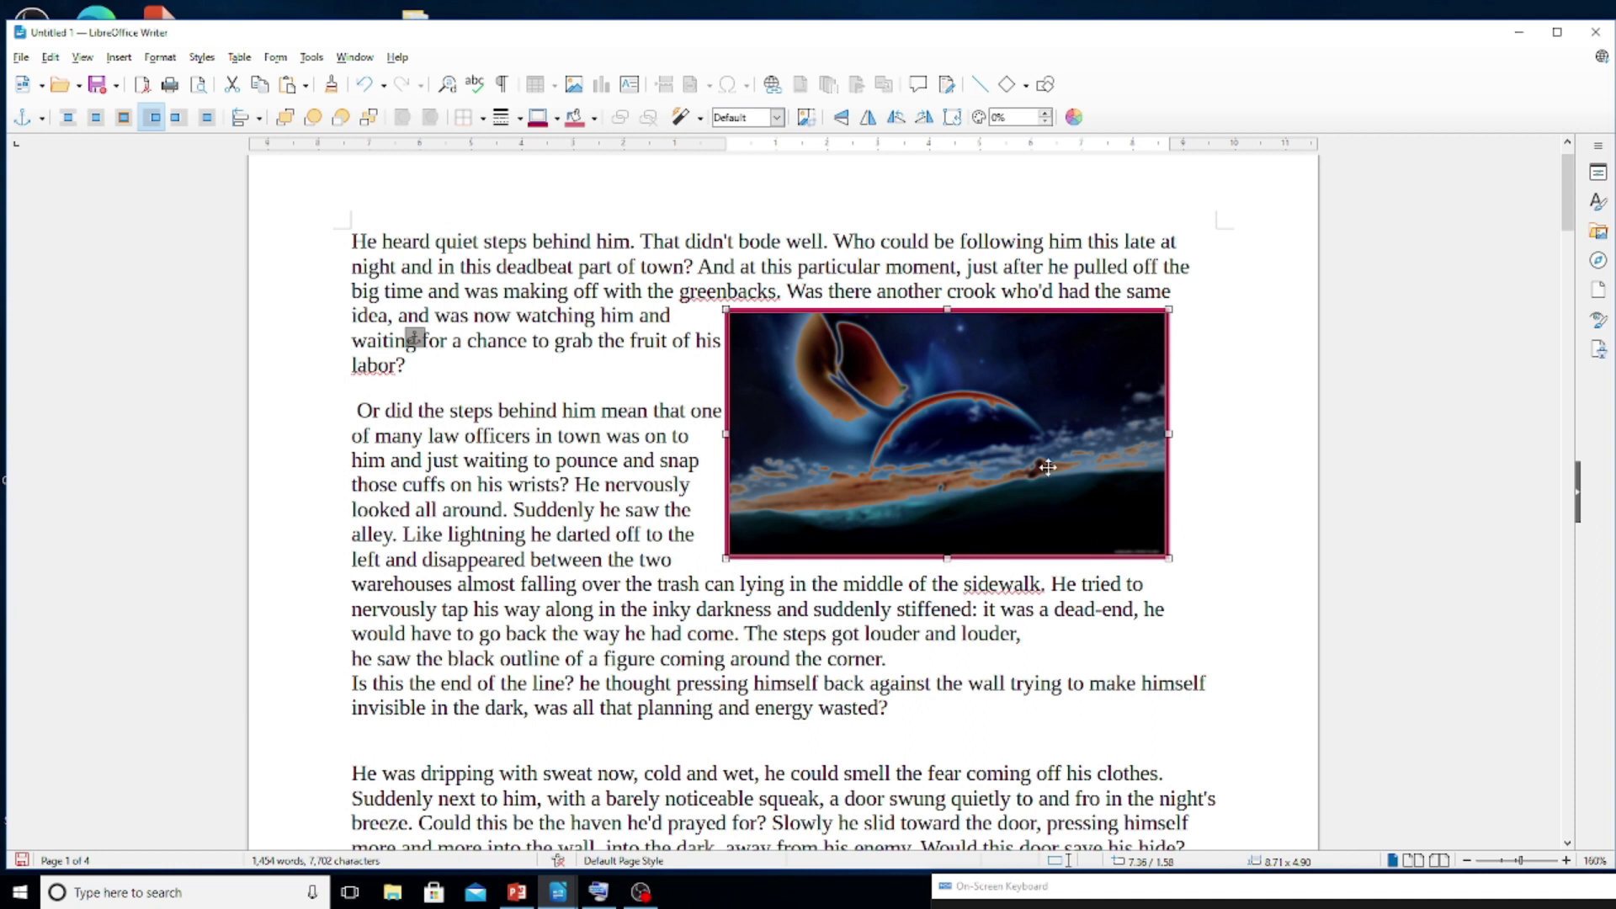
pyautogui.hotkey('ctrl', 'z')
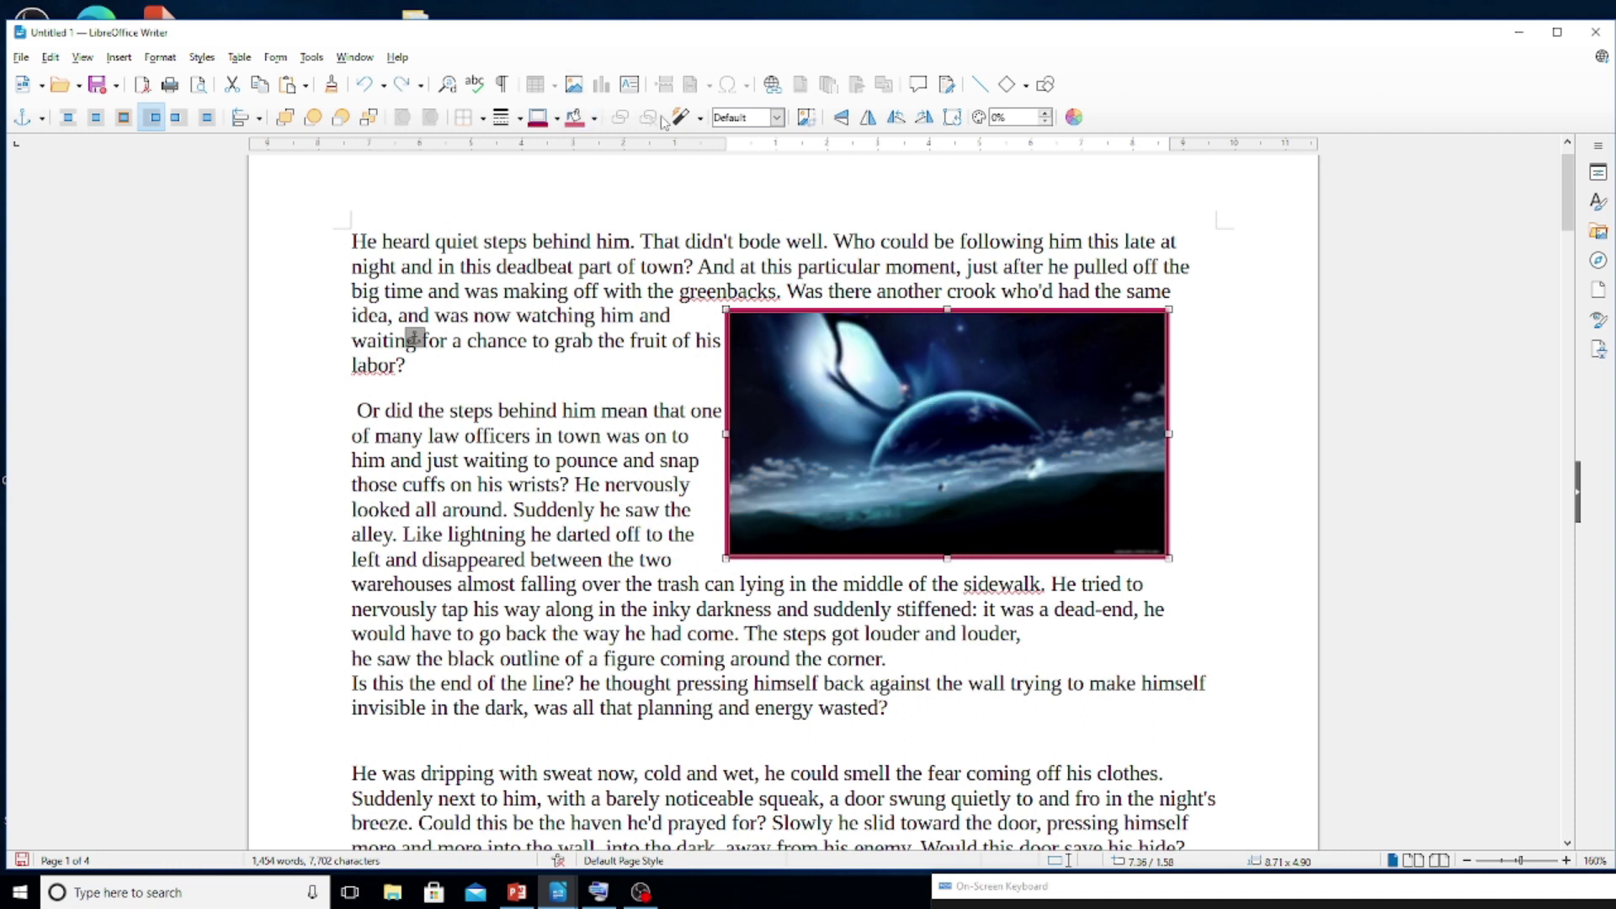
# Try the Aging filter on the image with an aging degree of 10% and undo it.
pyautogui.click(699, 122)
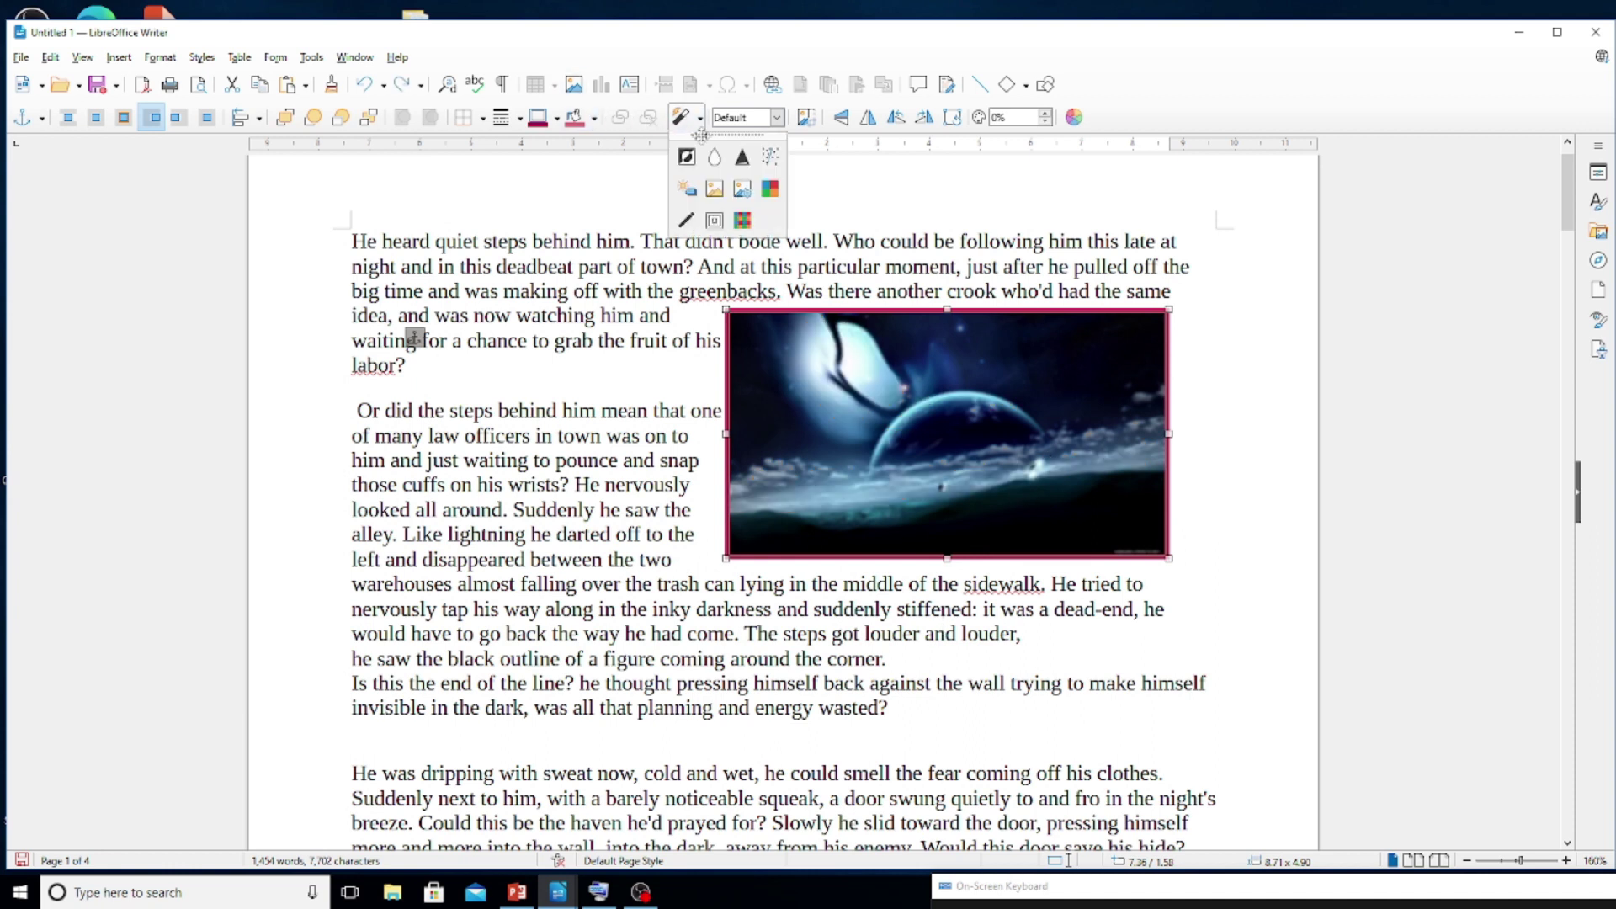
pyautogui.click(715, 190)
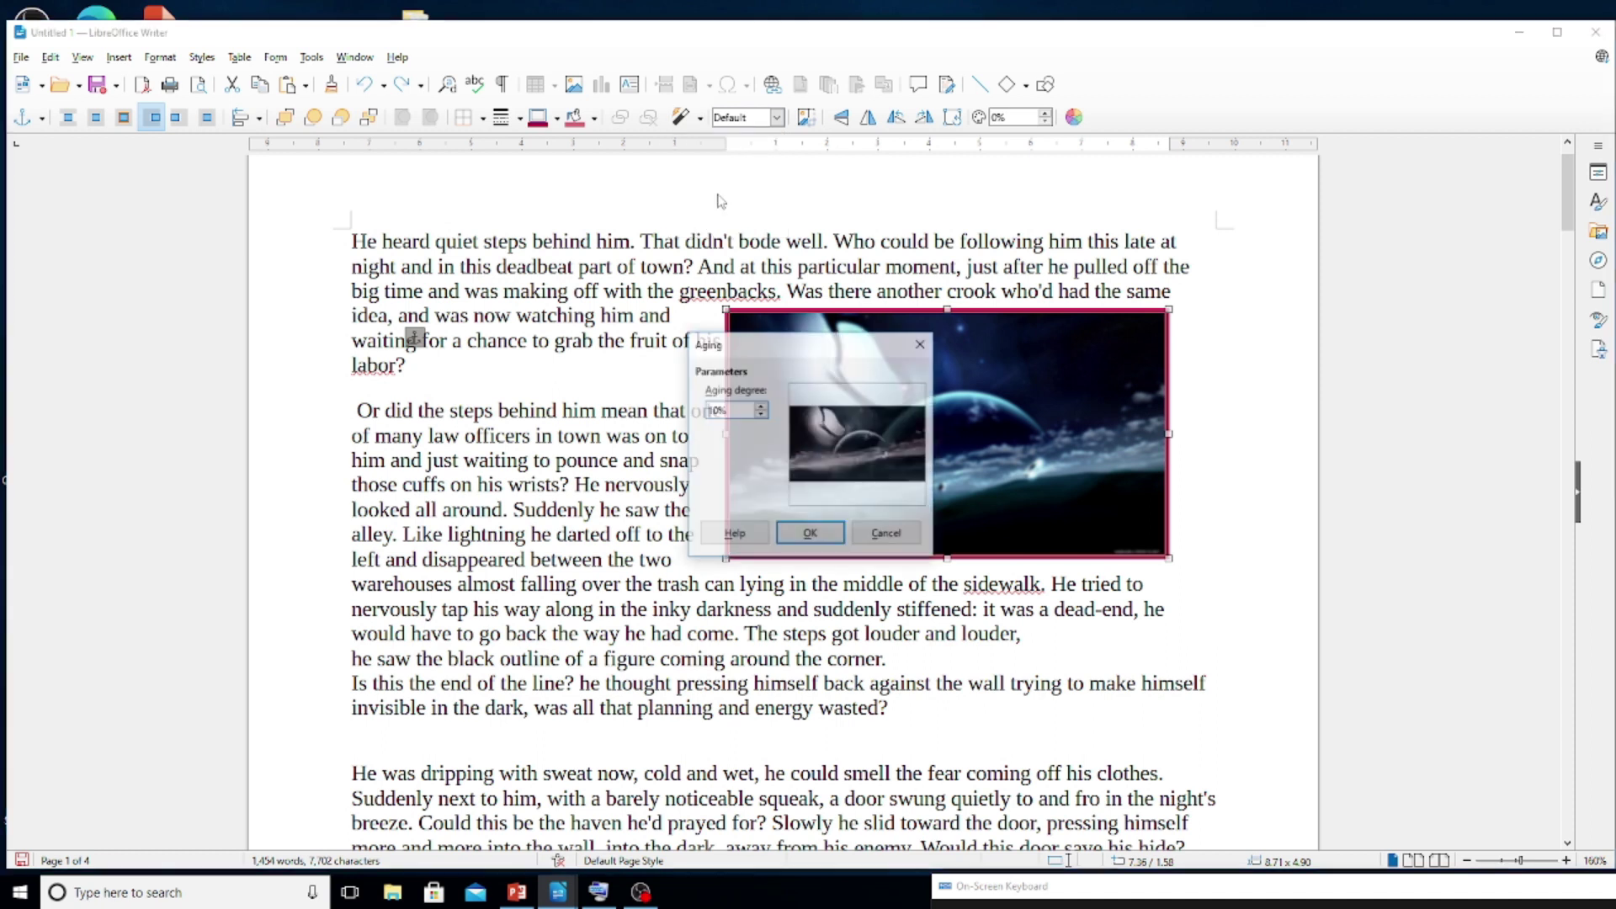
pyautogui.click(811, 534)
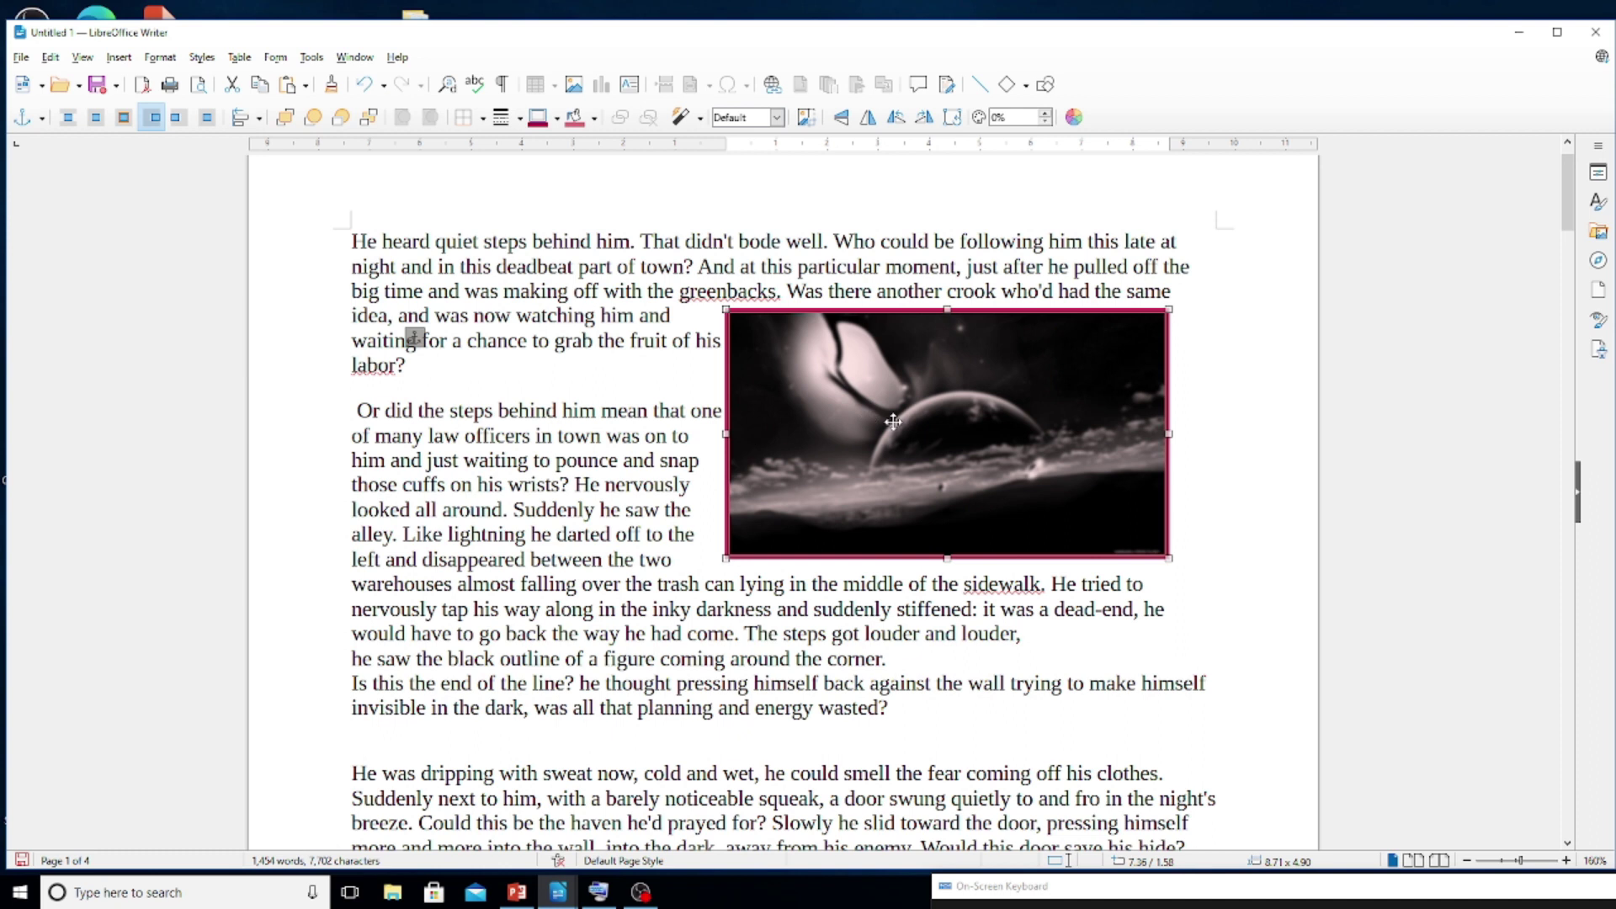
pyautogui.hotkey('ctrl', 'z')
# Try the Relief filter on the image and undo it.
pyautogui.click(700, 118)
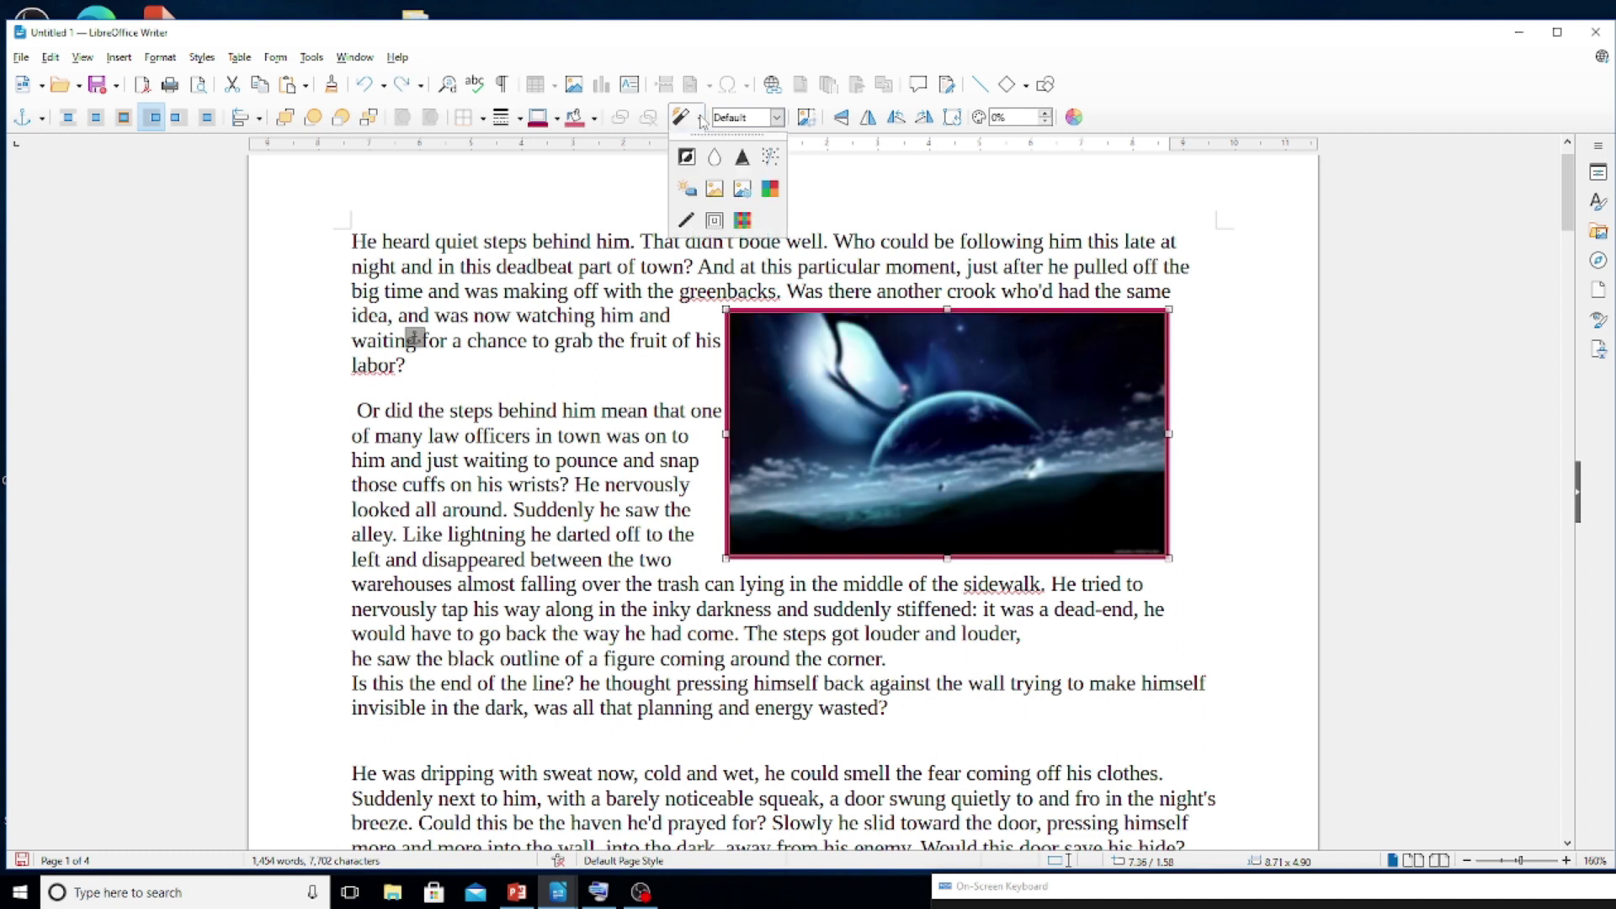
pyautogui.click(715, 221)
pyautogui.click(842, 534)
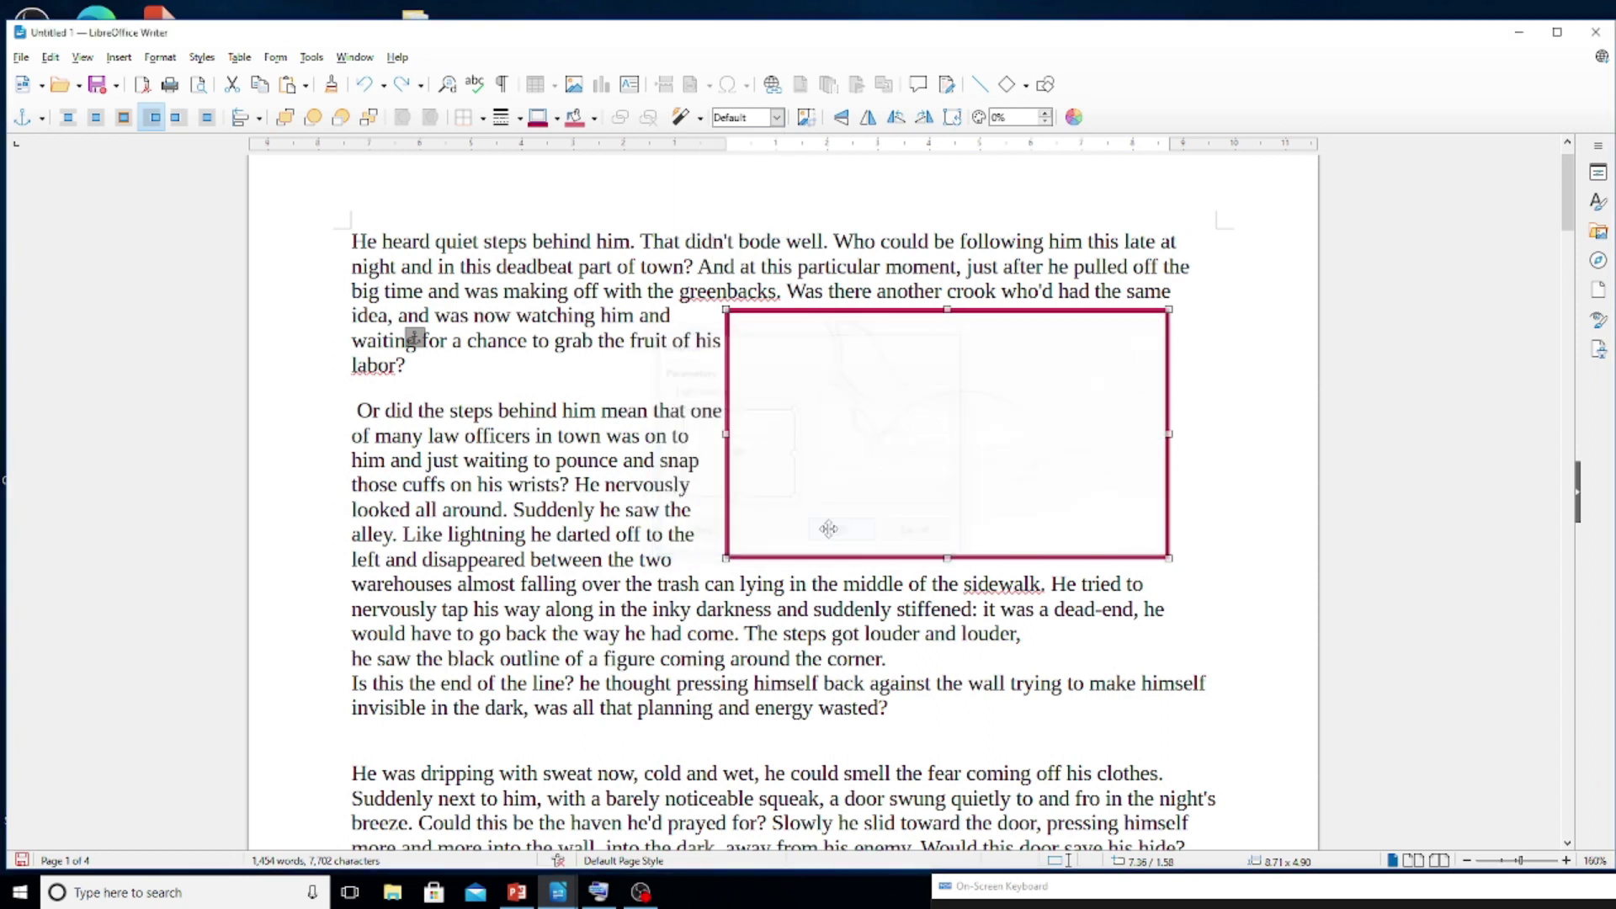
pyautogui.hotkey('ctrl', 'z')
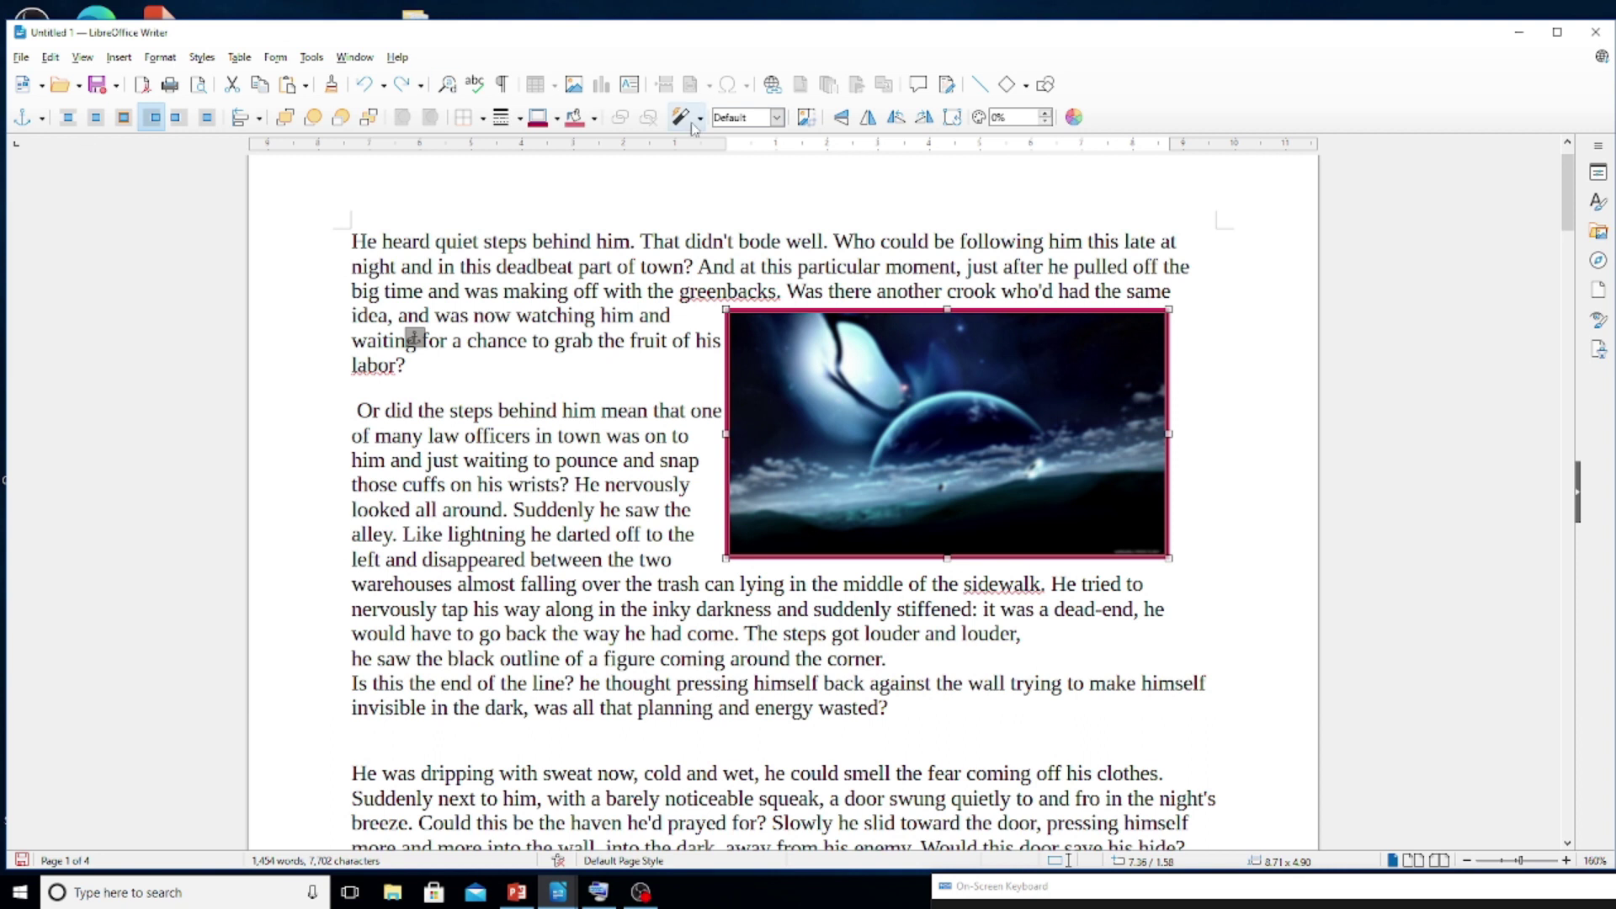
# Try the Grayscale, Black/White and Watermark image modes on the picture, and return it to Default.
pyautogui.click(777, 117)
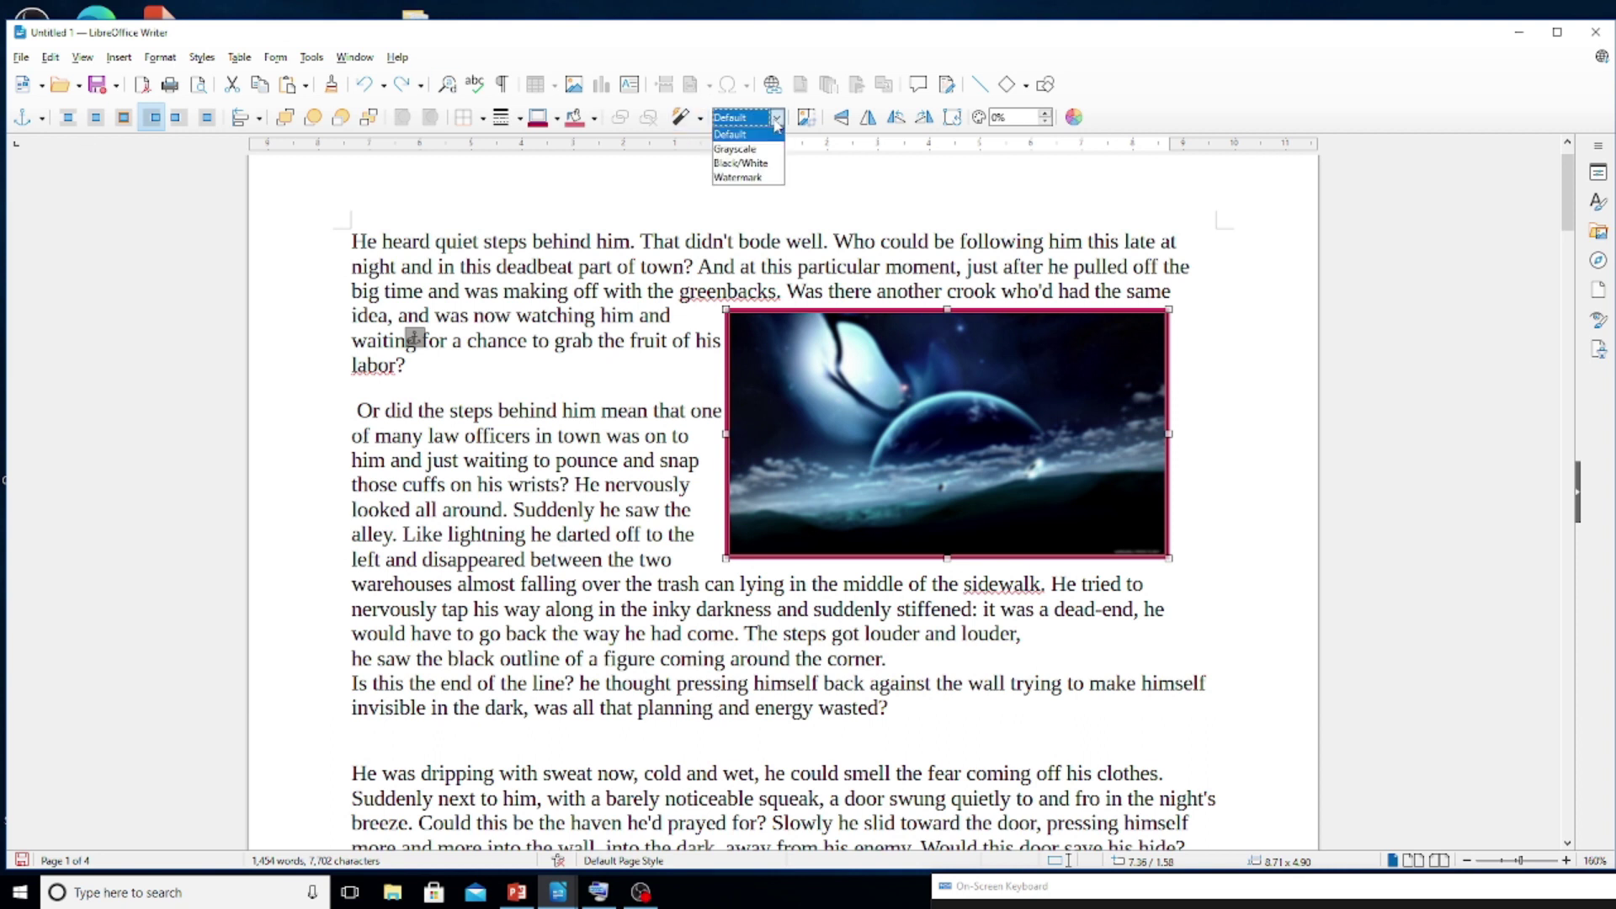
pyautogui.click(737, 149)
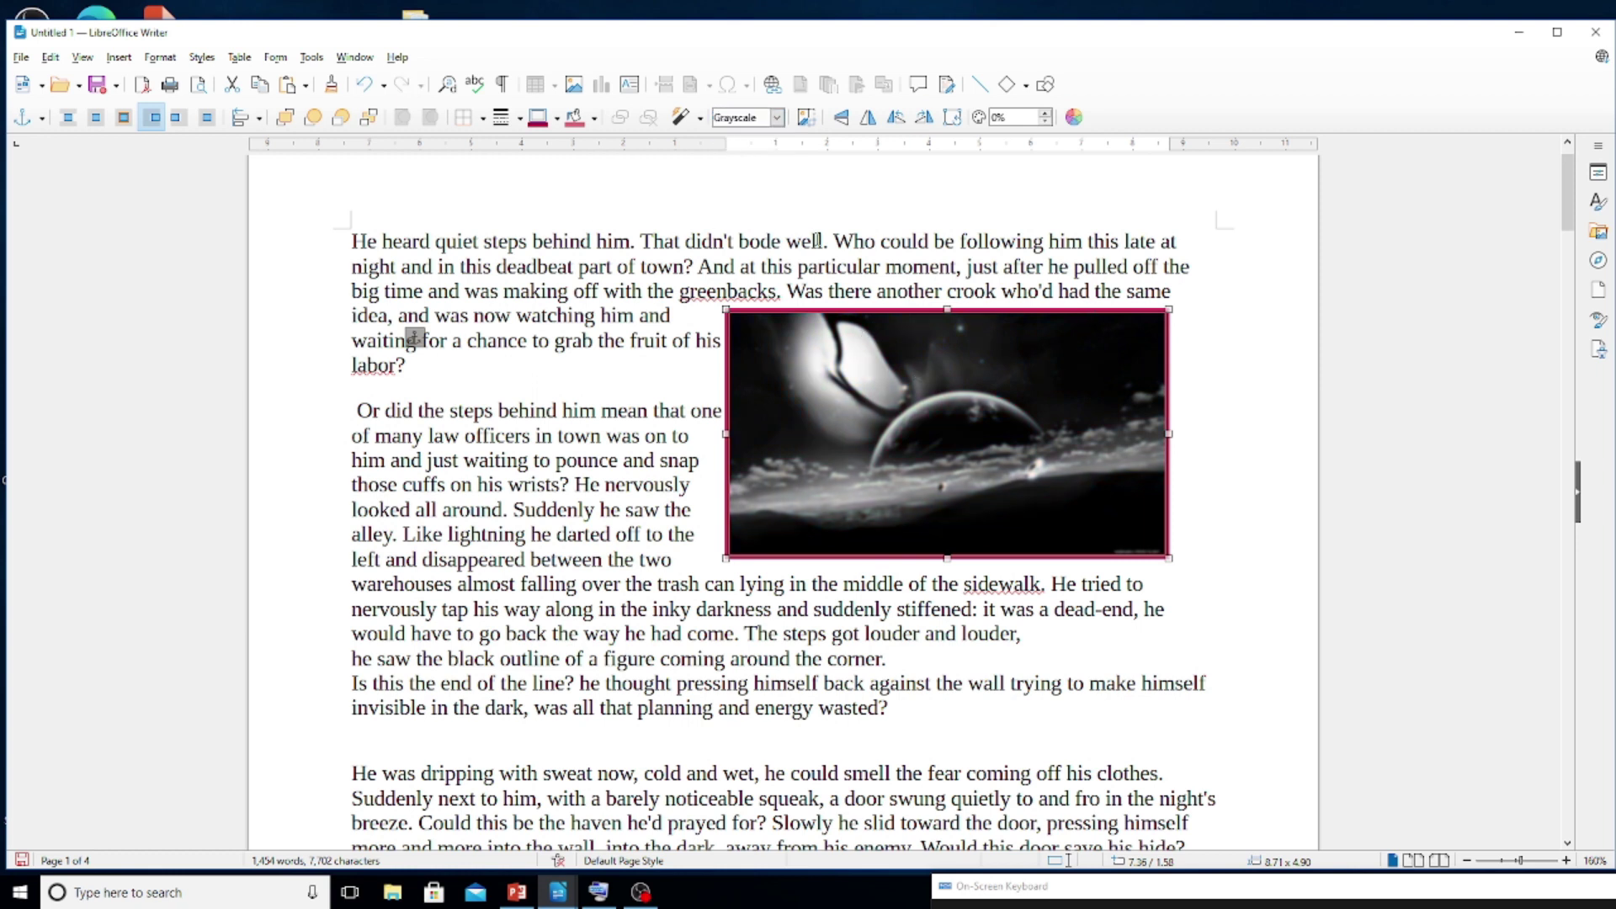
pyautogui.click(778, 117)
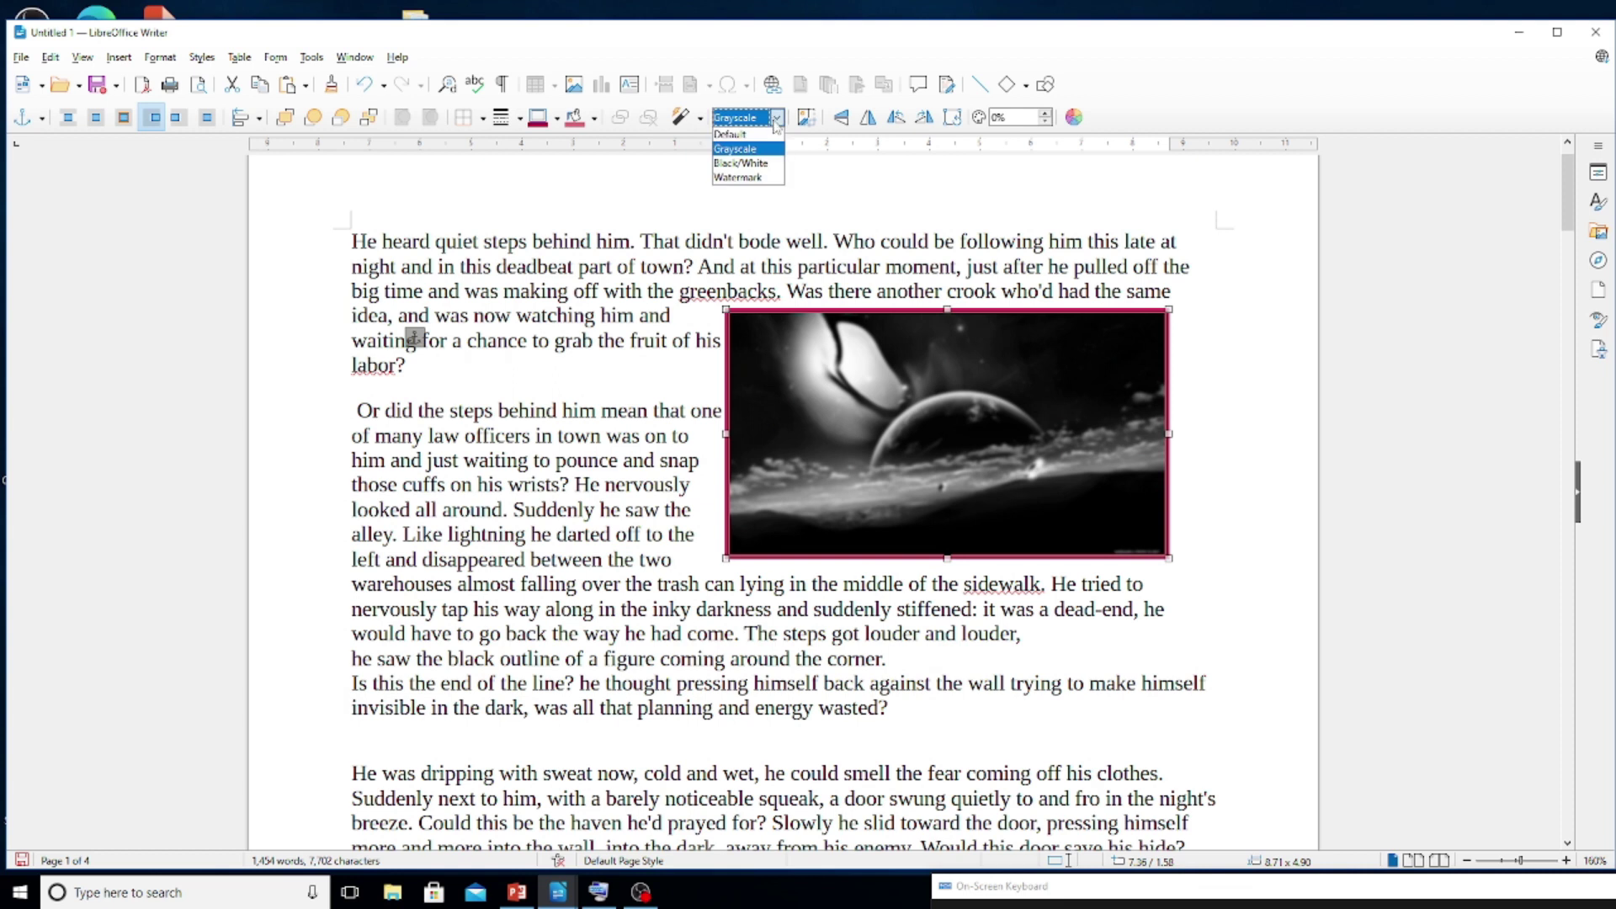
pyautogui.click(760, 163)
pyautogui.click(777, 117)
pyautogui.click(758, 177)
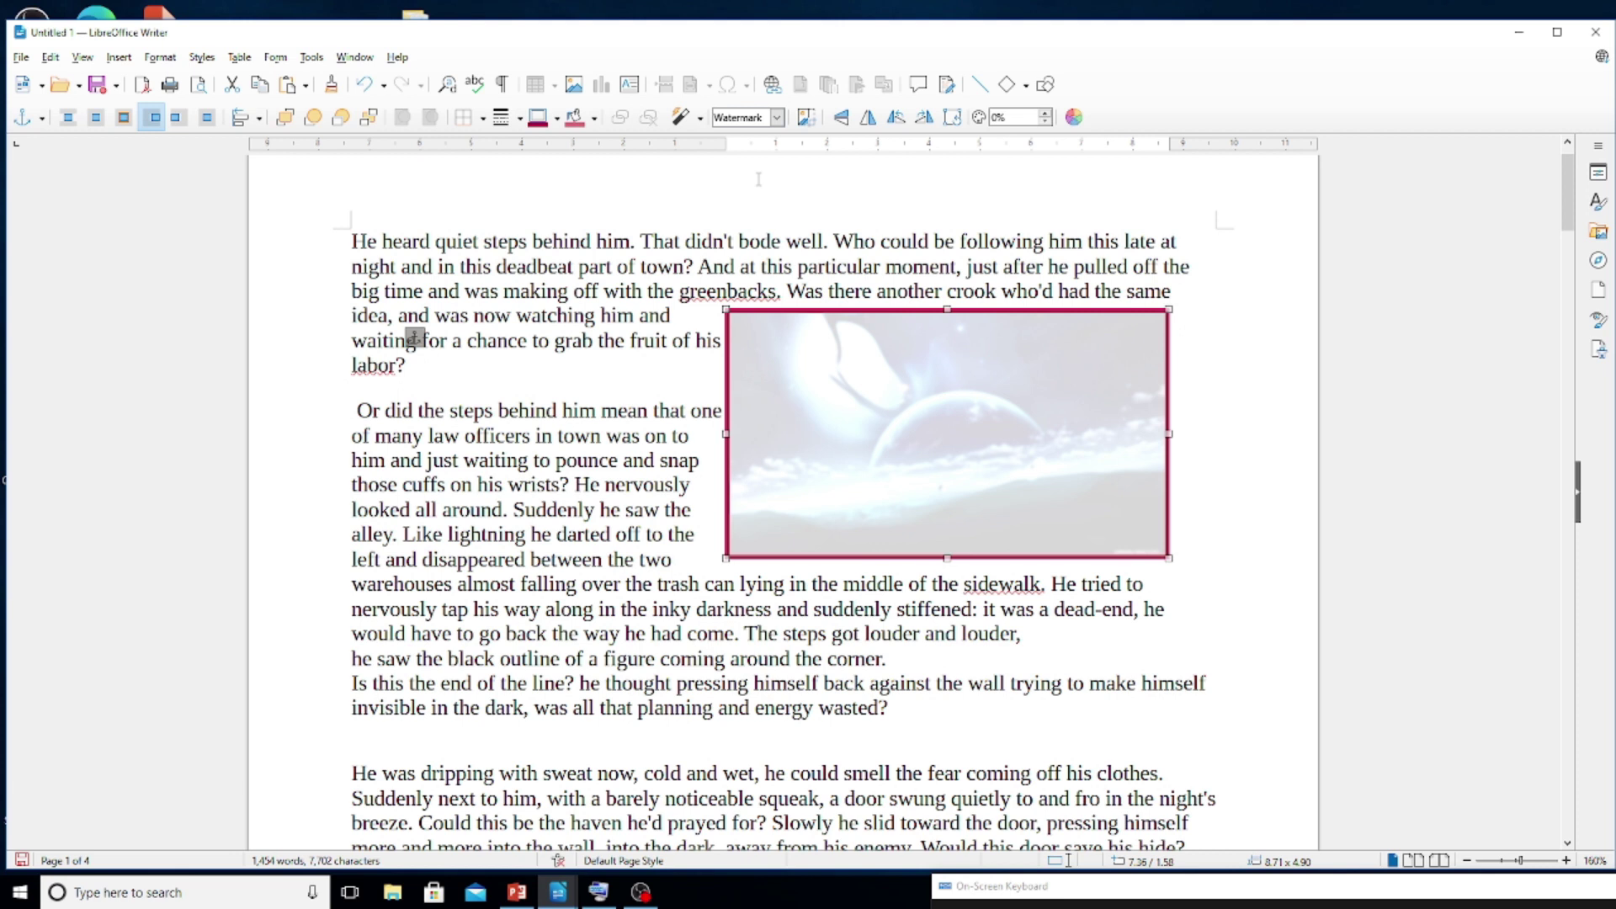
pyautogui.moveTo(888, 358)
pyautogui.mouseDown()
pyautogui.moveTo(741, 359)
pyautogui.moveTo(902, 349)
pyautogui.mouseUp()
pyautogui.click(778, 118)
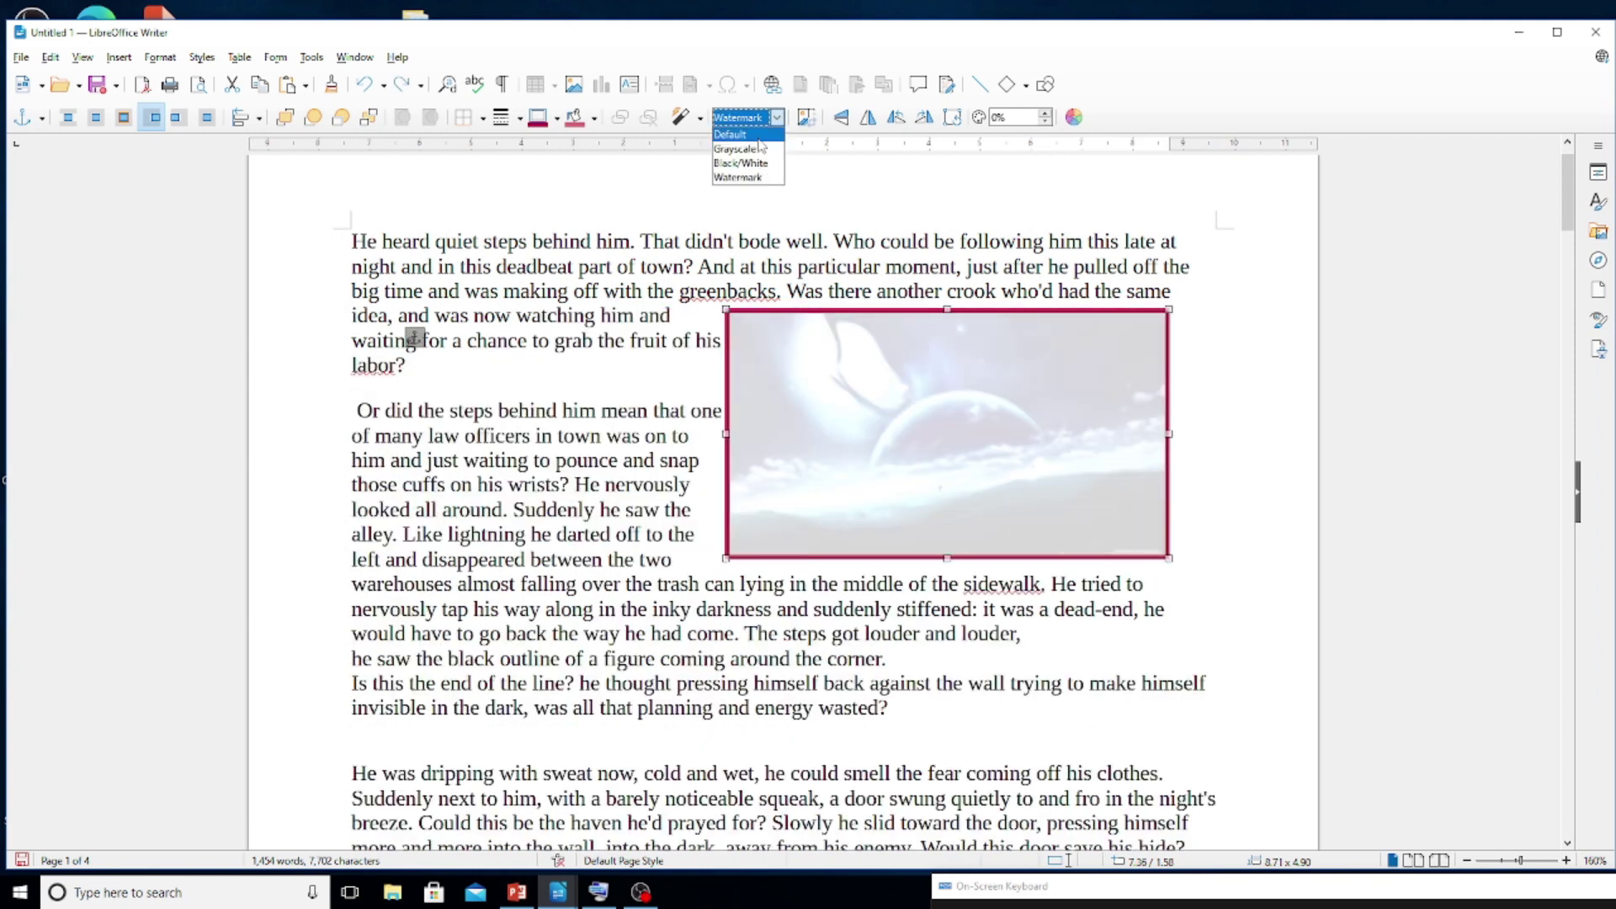
pyautogui.click(758, 135)
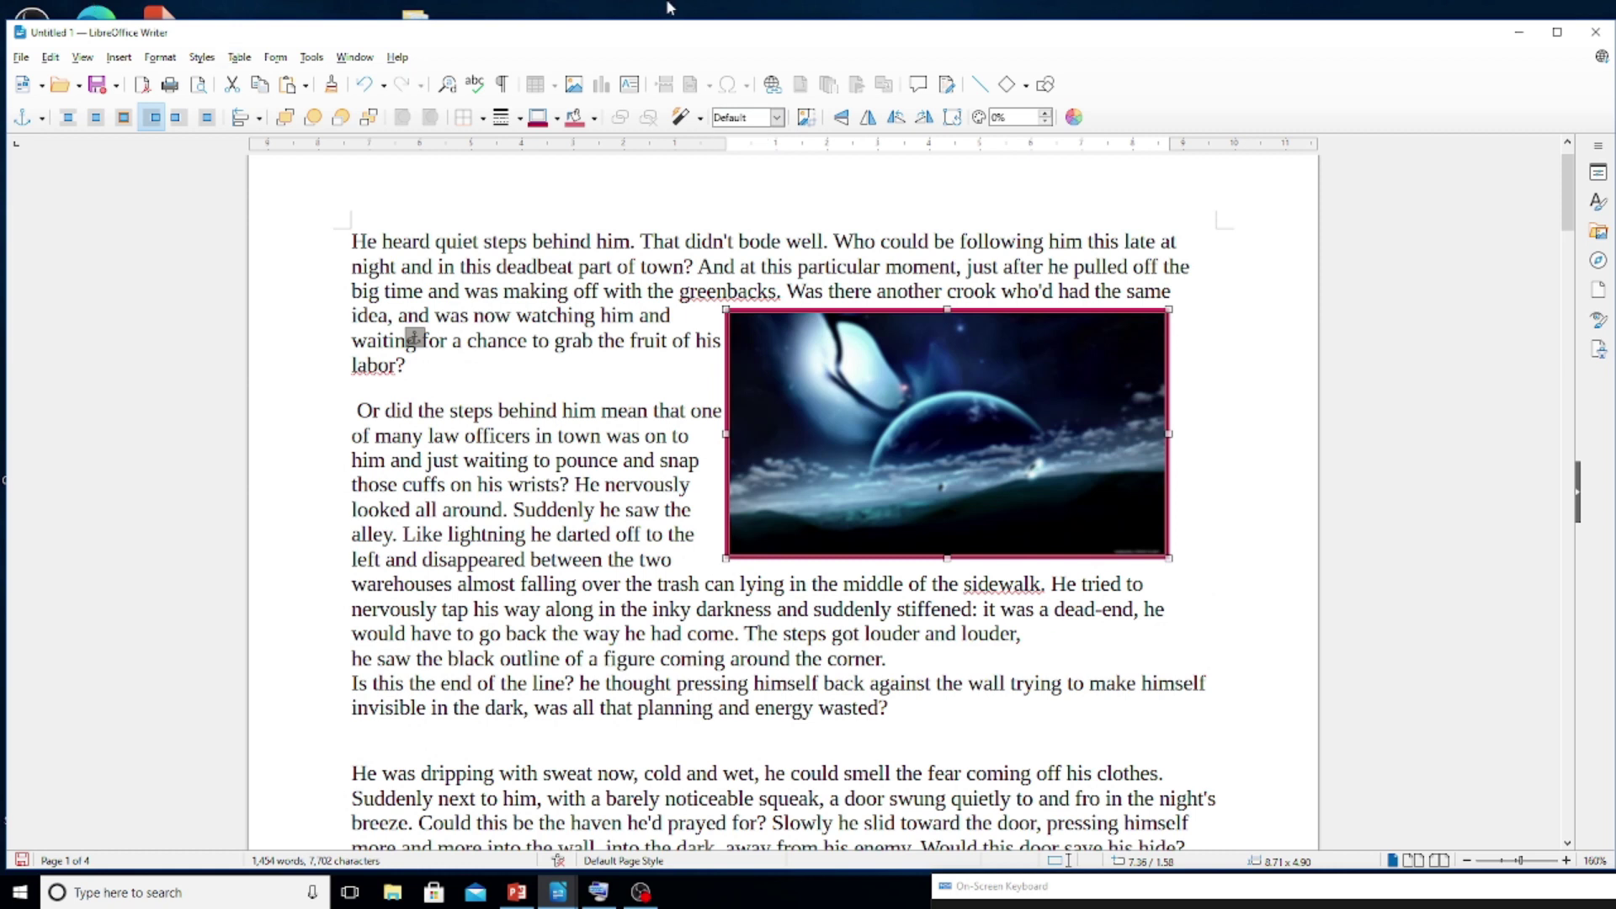
# Insert the art-light-bulbs-desktop image from the desktop's images folder below the last paragraph on page 1.
pyautogui.click(813, 124)
pyautogui.scroll(-5, 1078, 458)
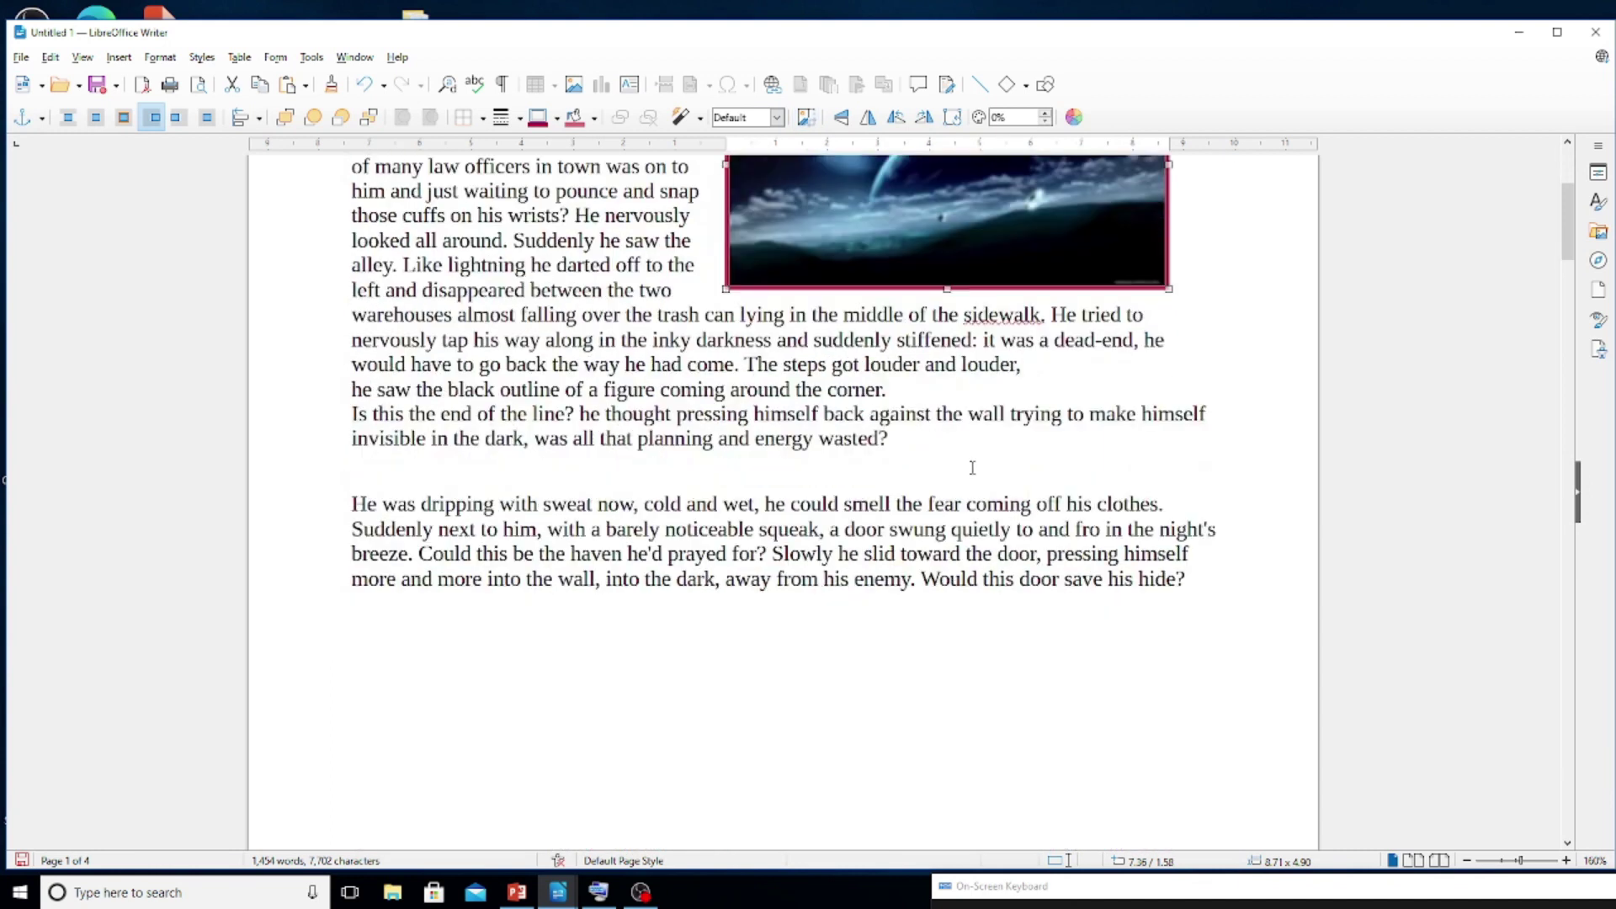
pyautogui.click(354, 643)
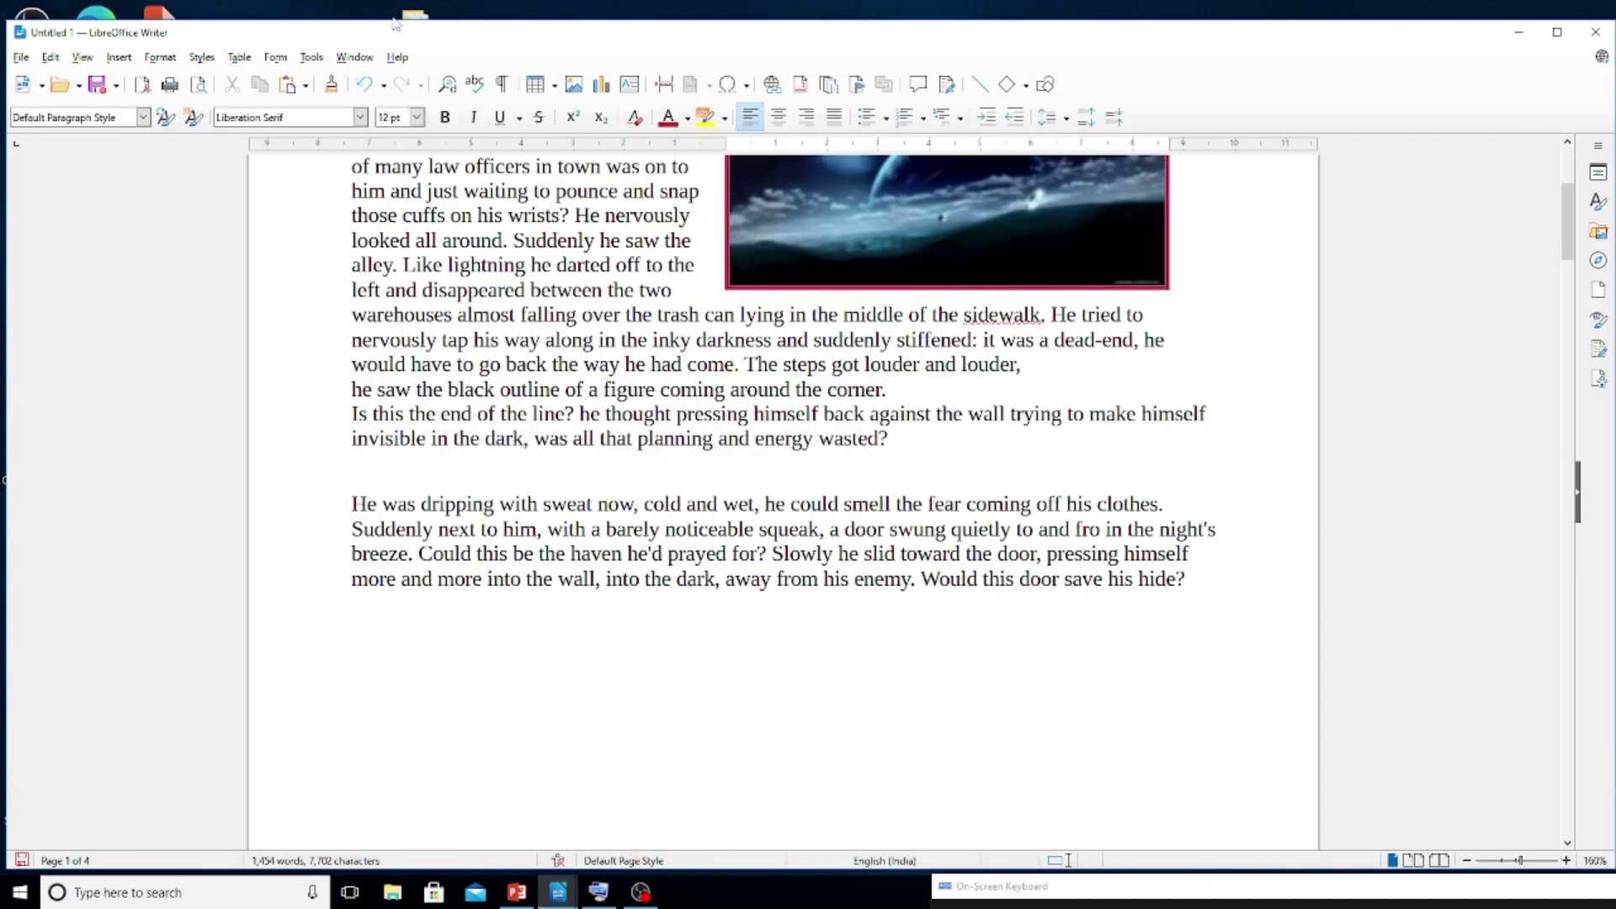
pyautogui.click(118, 57)
pyautogui.click(154, 121)
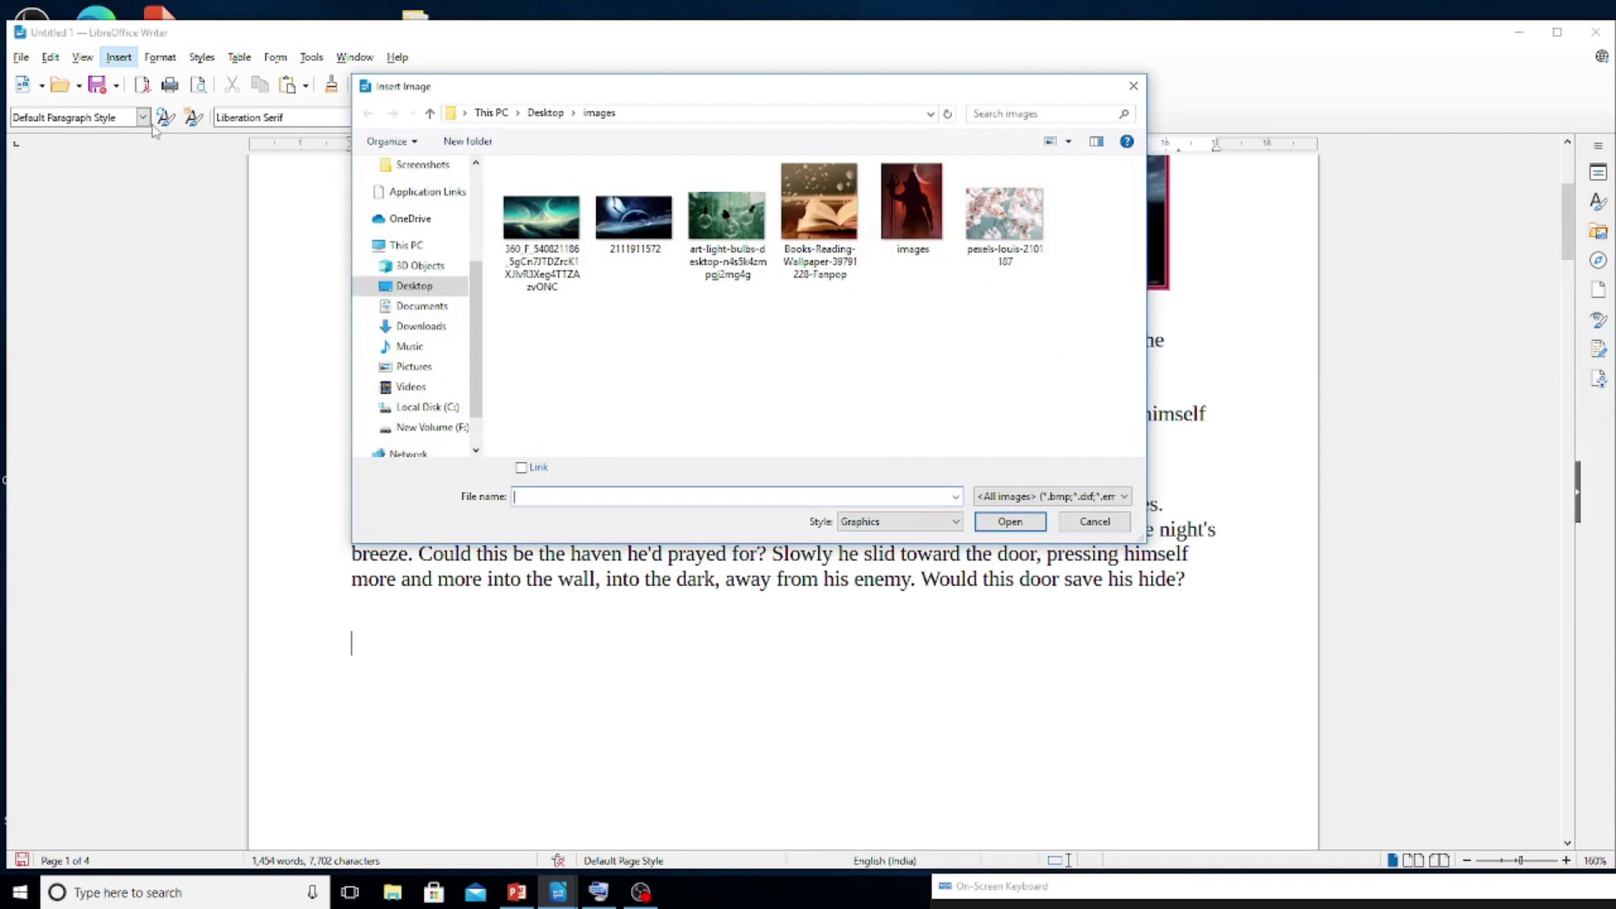
pyautogui.click(727, 217)
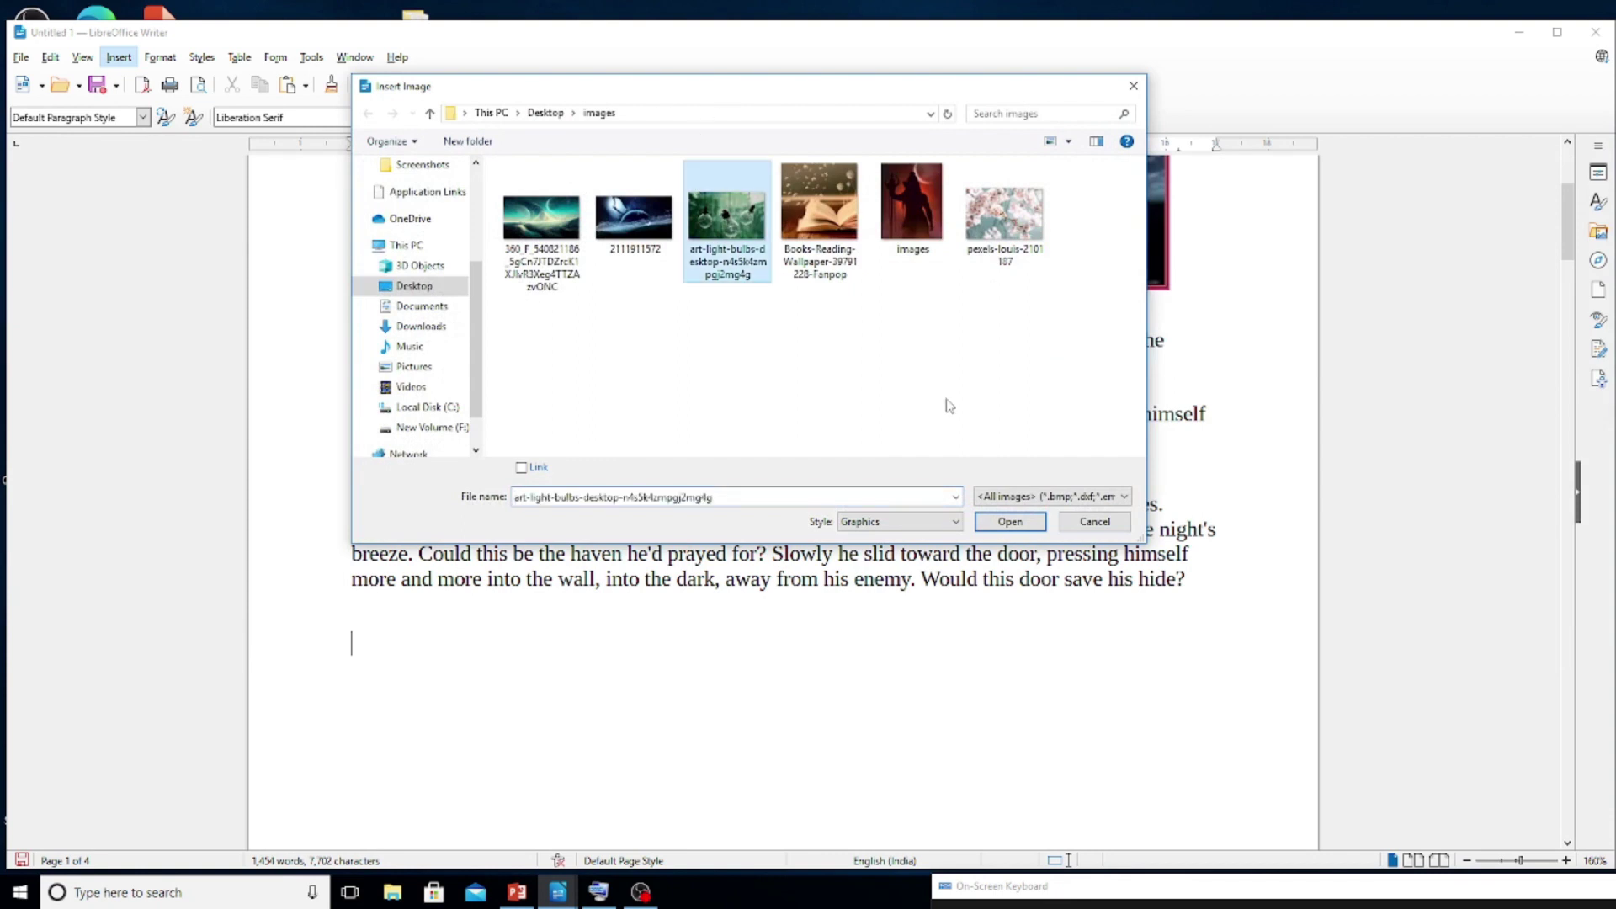
pyautogui.click(1009, 522)
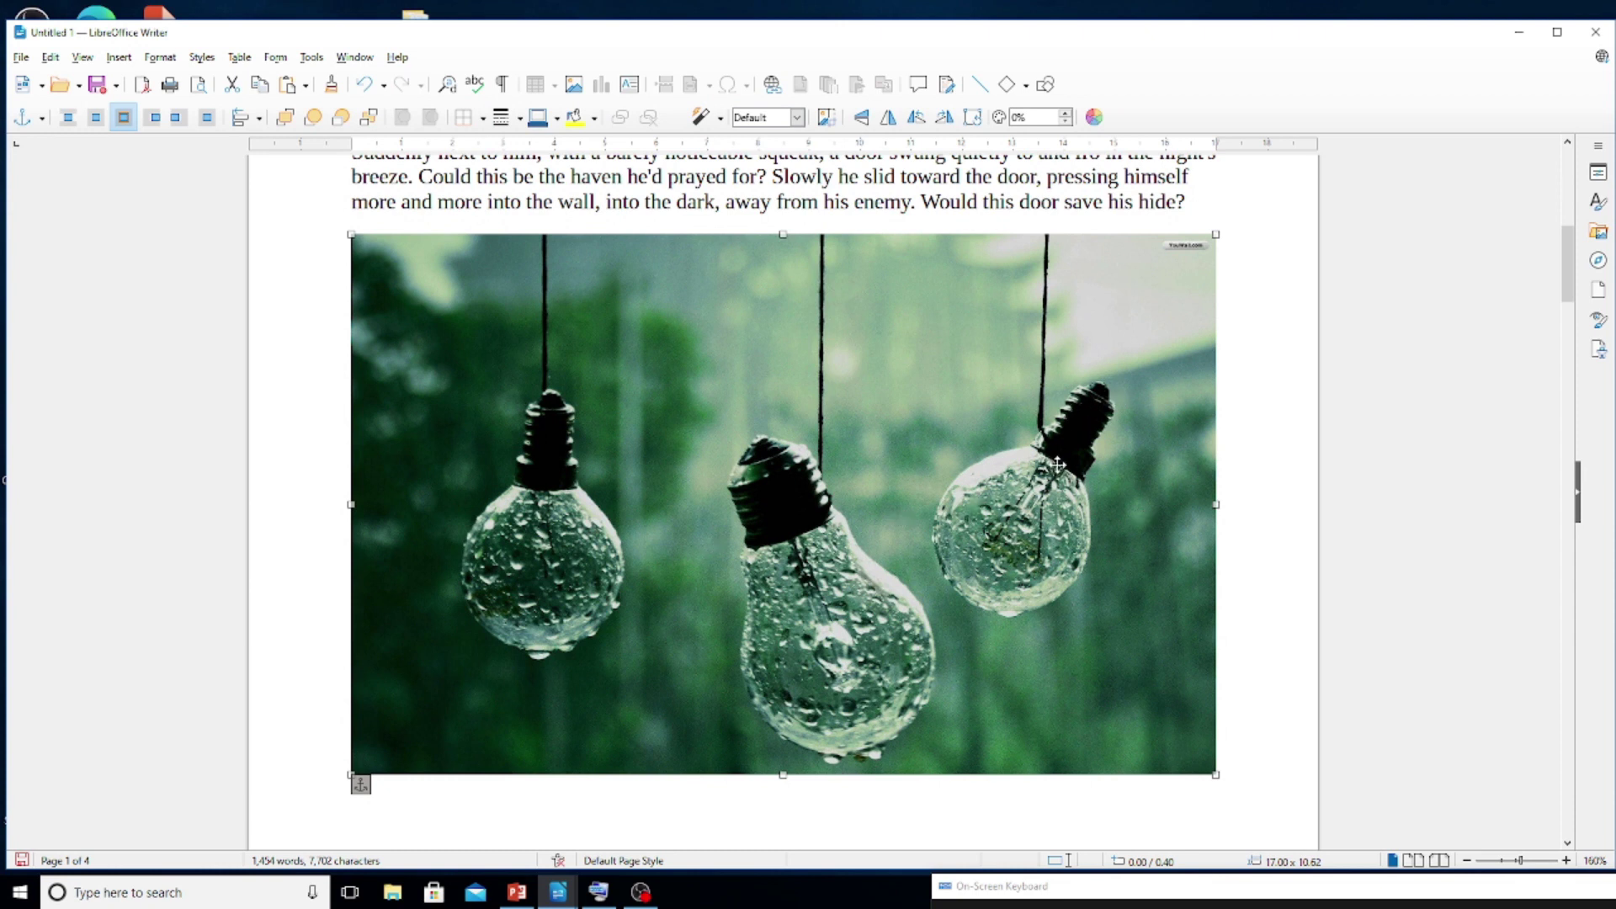
# Crop the light-bulb image to about 10.74 x 8.98, leaving two bulbs, and move it closer to the left page margin.
pyautogui.click(828, 119)
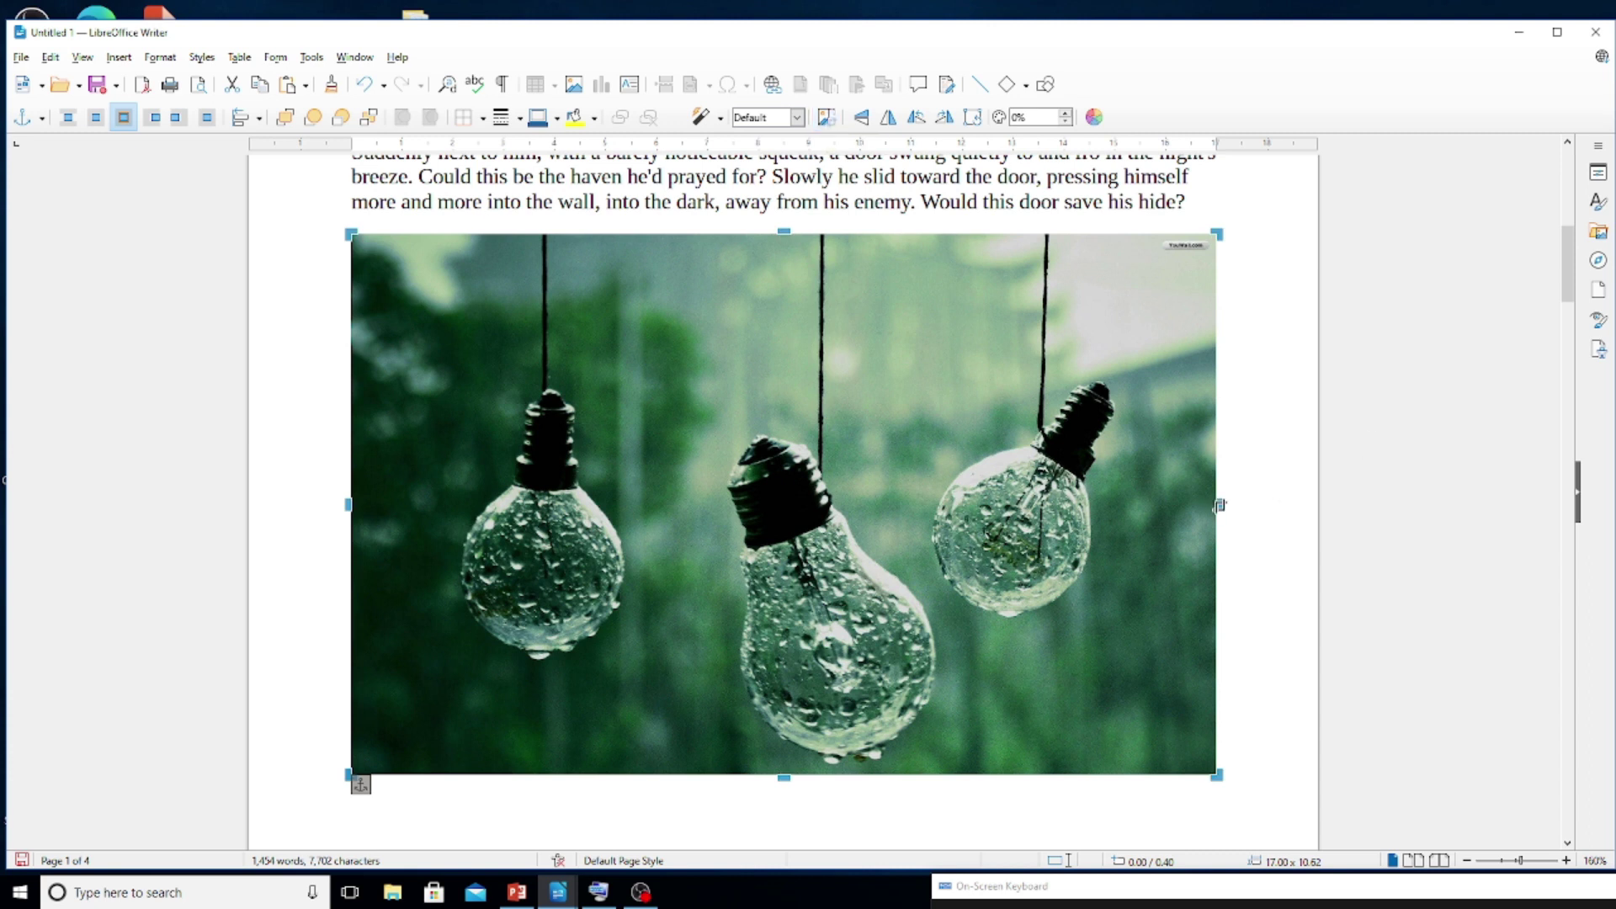
pyautogui.moveTo(1222, 505); pyautogui.dragTo(923, 516)
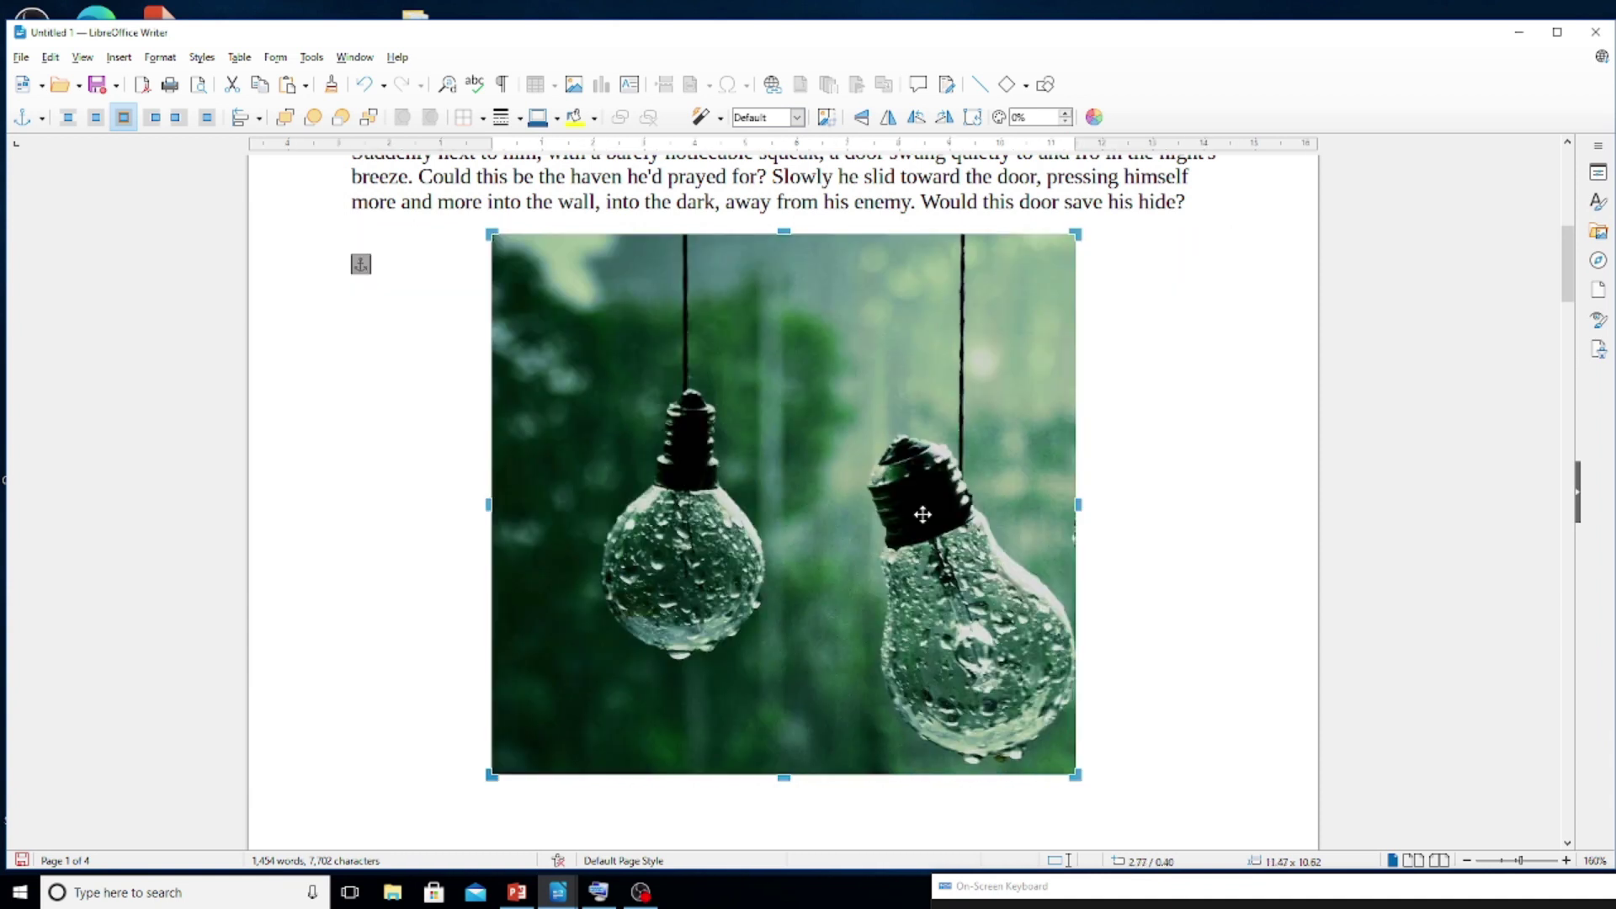
pyautogui.moveTo(490, 233); pyautogui.dragTo(528, 317)
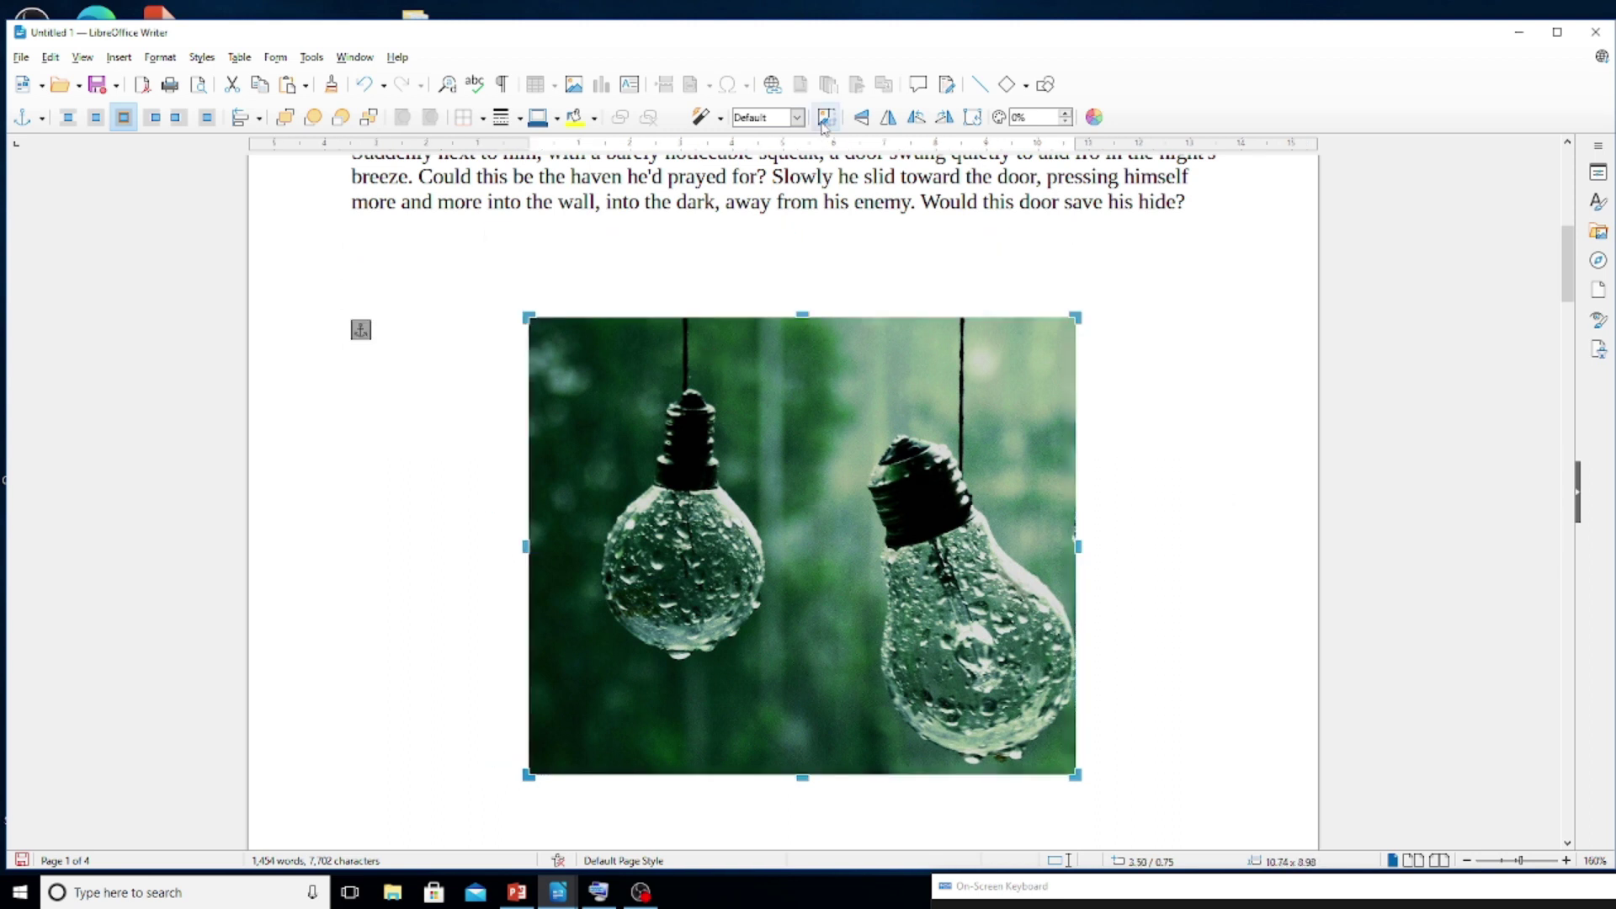
pyautogui.click(1086, 290)
pyautogui.click(1010, 411)
pyautogui.moveTo(1010, 411); pyautogui.dragTo(871, 368)
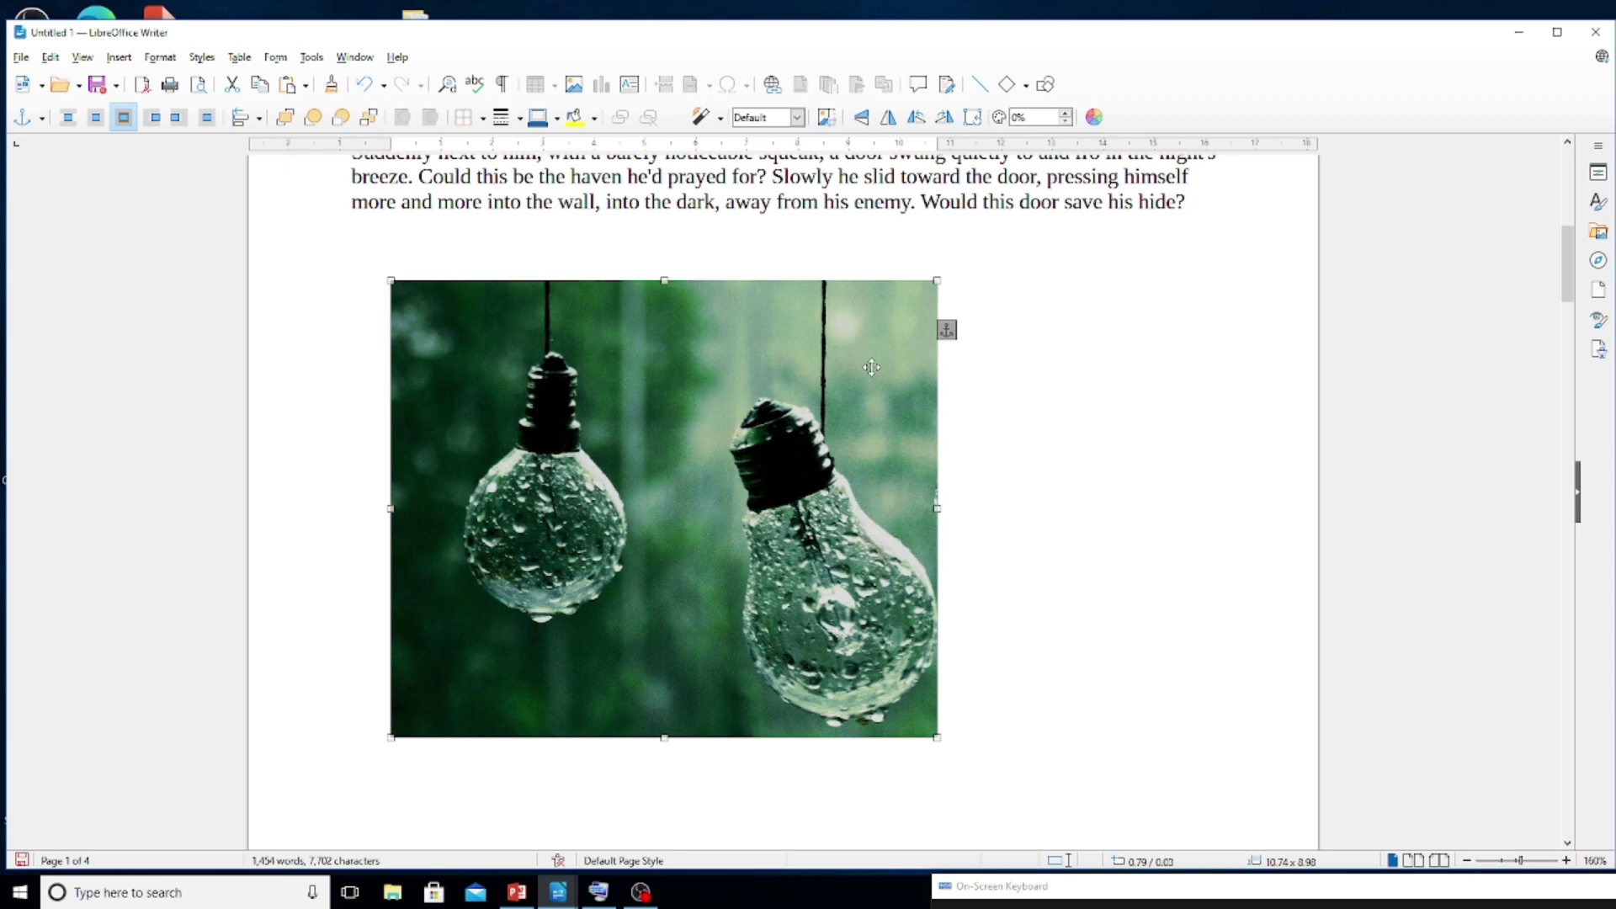
# Try flipping the light-bulb image vertically and, while inverted, horizontally, and flip it back upright.
pyautogui.click(864, 117)
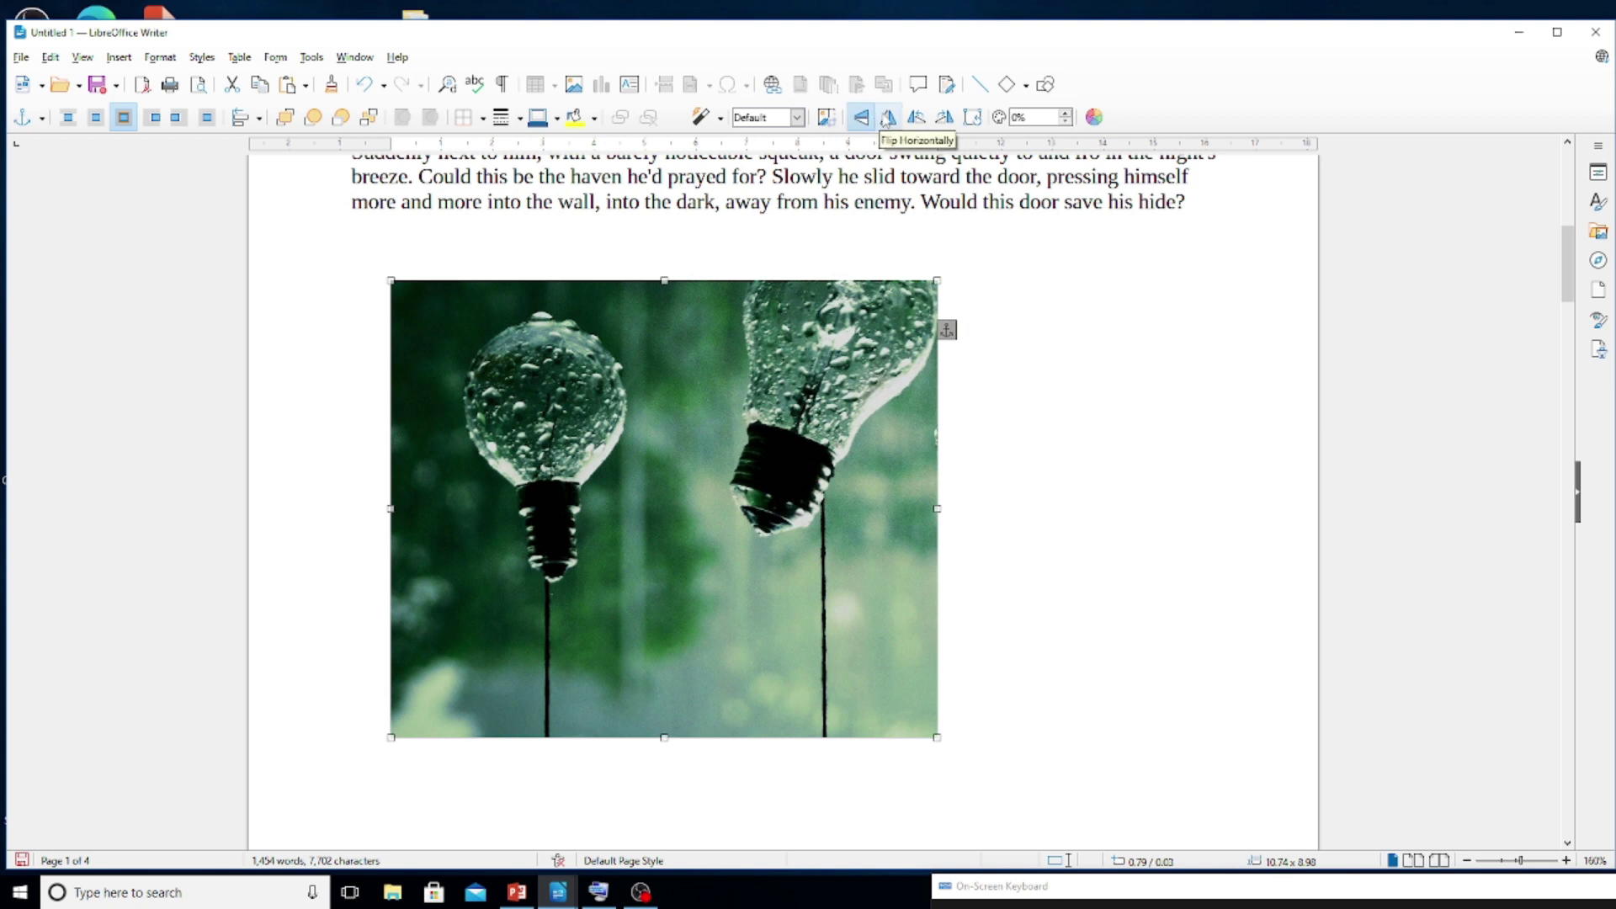
pyautogui.click(889, 118)
pyautogui.click(889, 118)
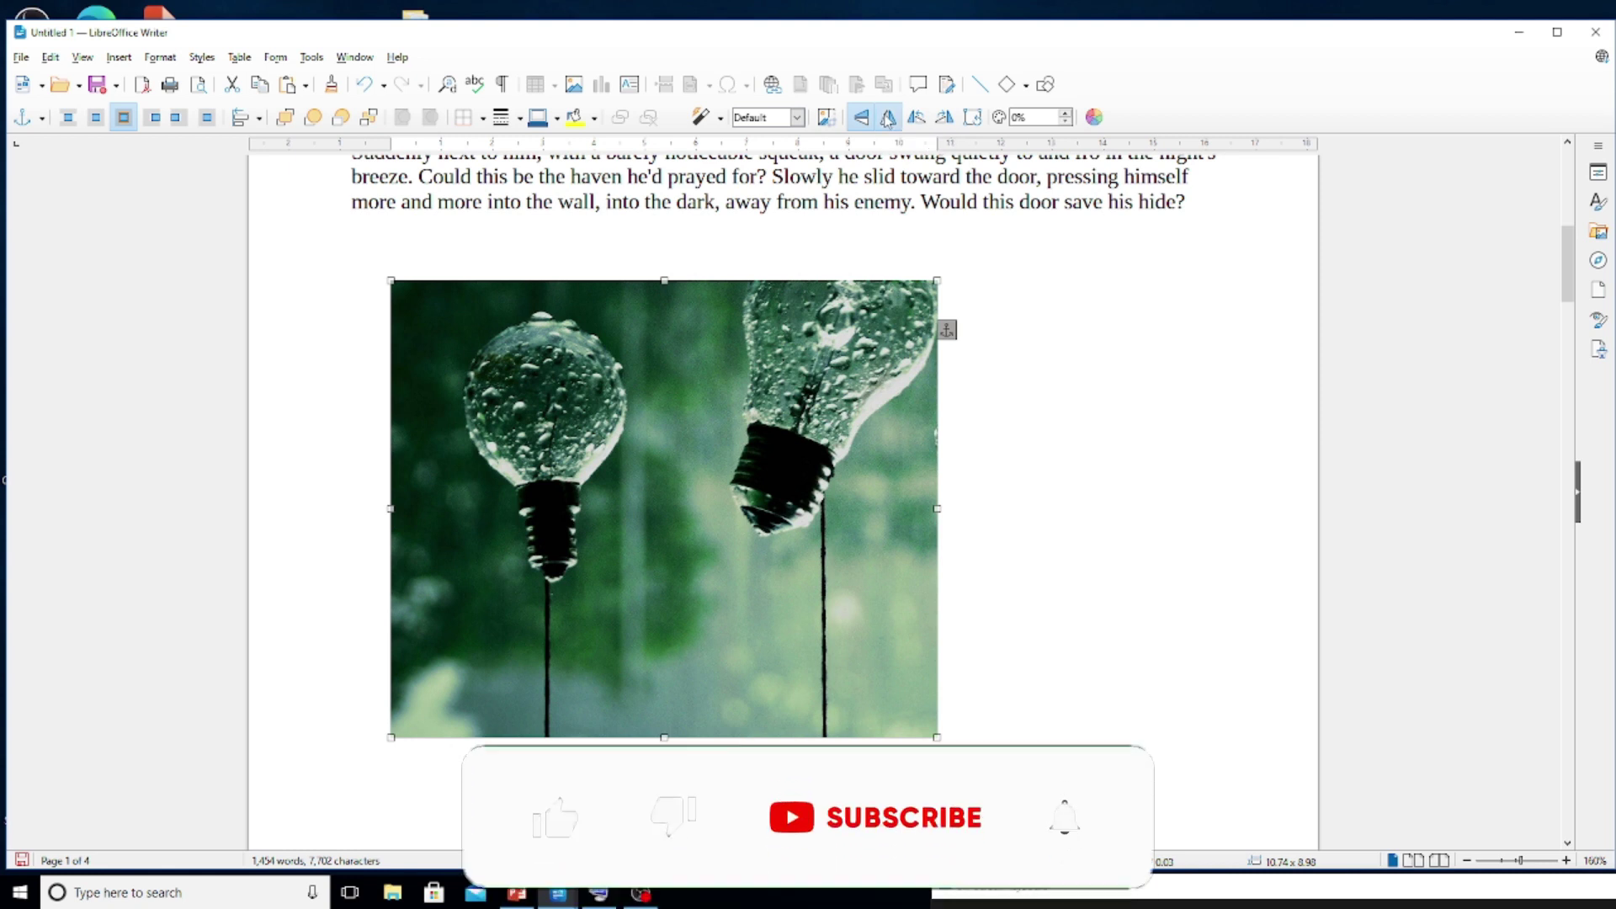
pyautogui.click(889, 118)
pyautogui.click(889, 118)
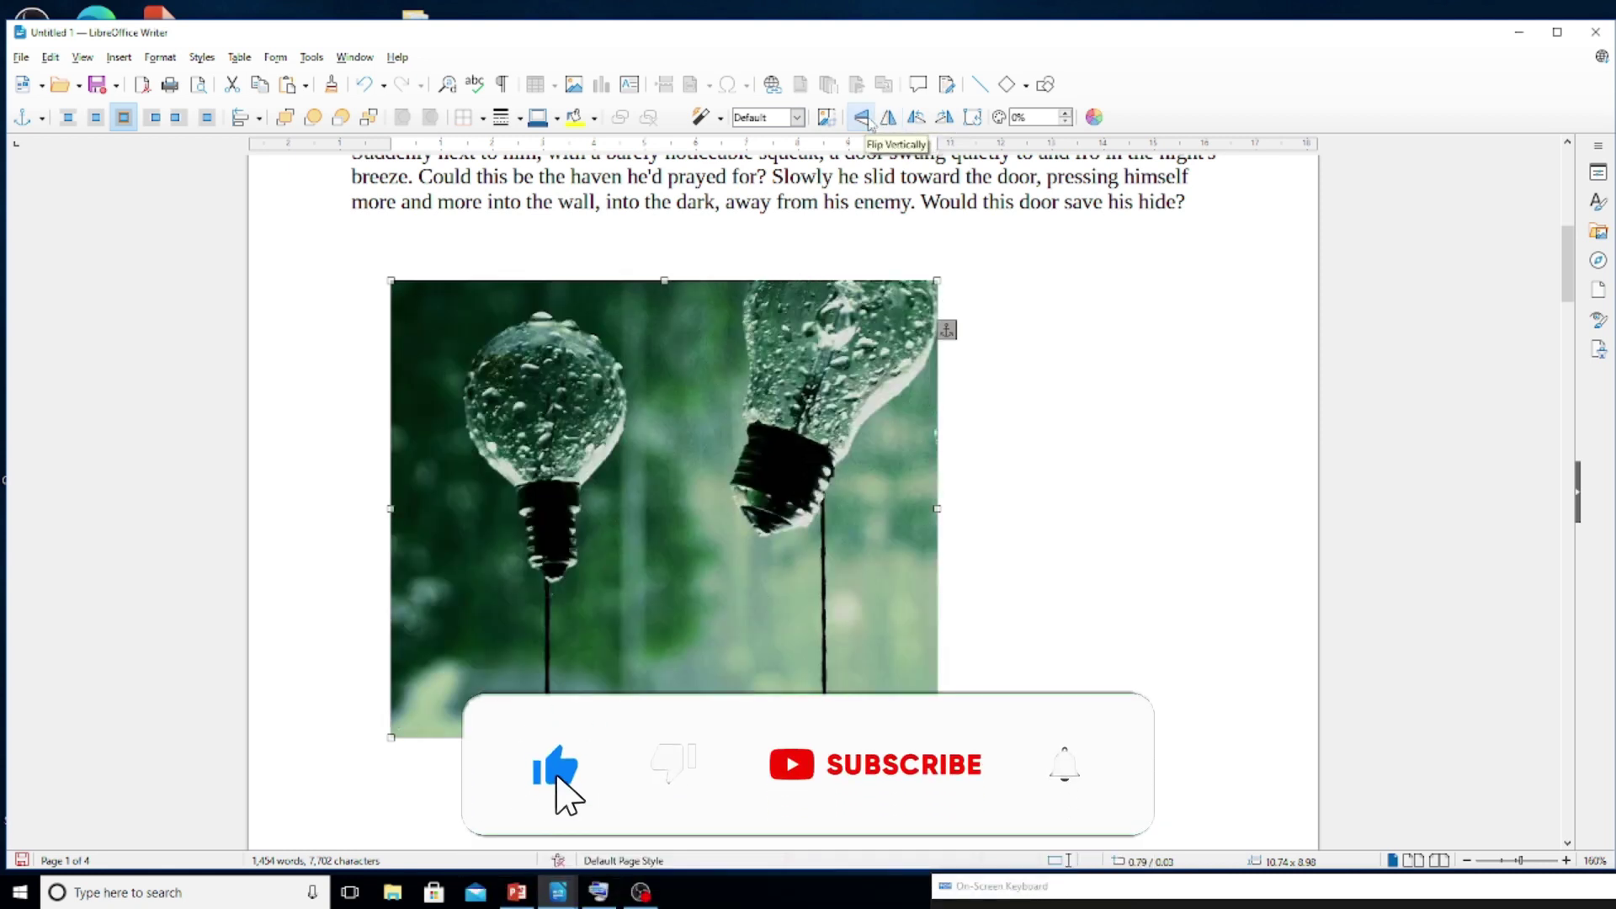
pyautogui.click(876, 124)
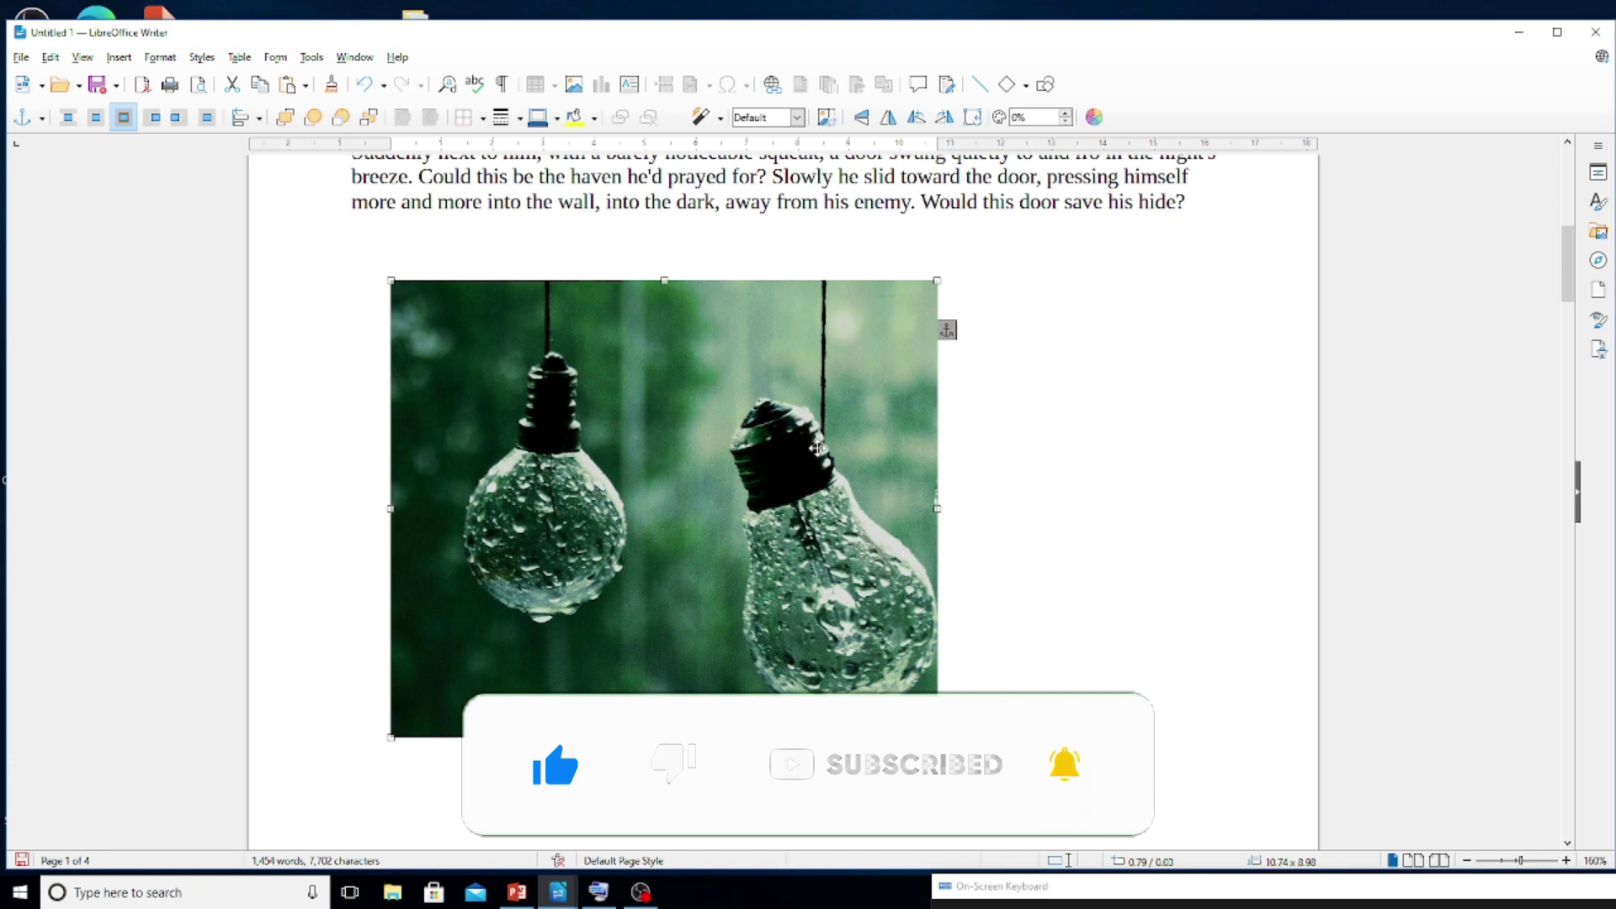
# Try repeated horizontal and vertical flips on the light-bulb image, returning it to its original orientation.
pyautogui.click(890, 119)
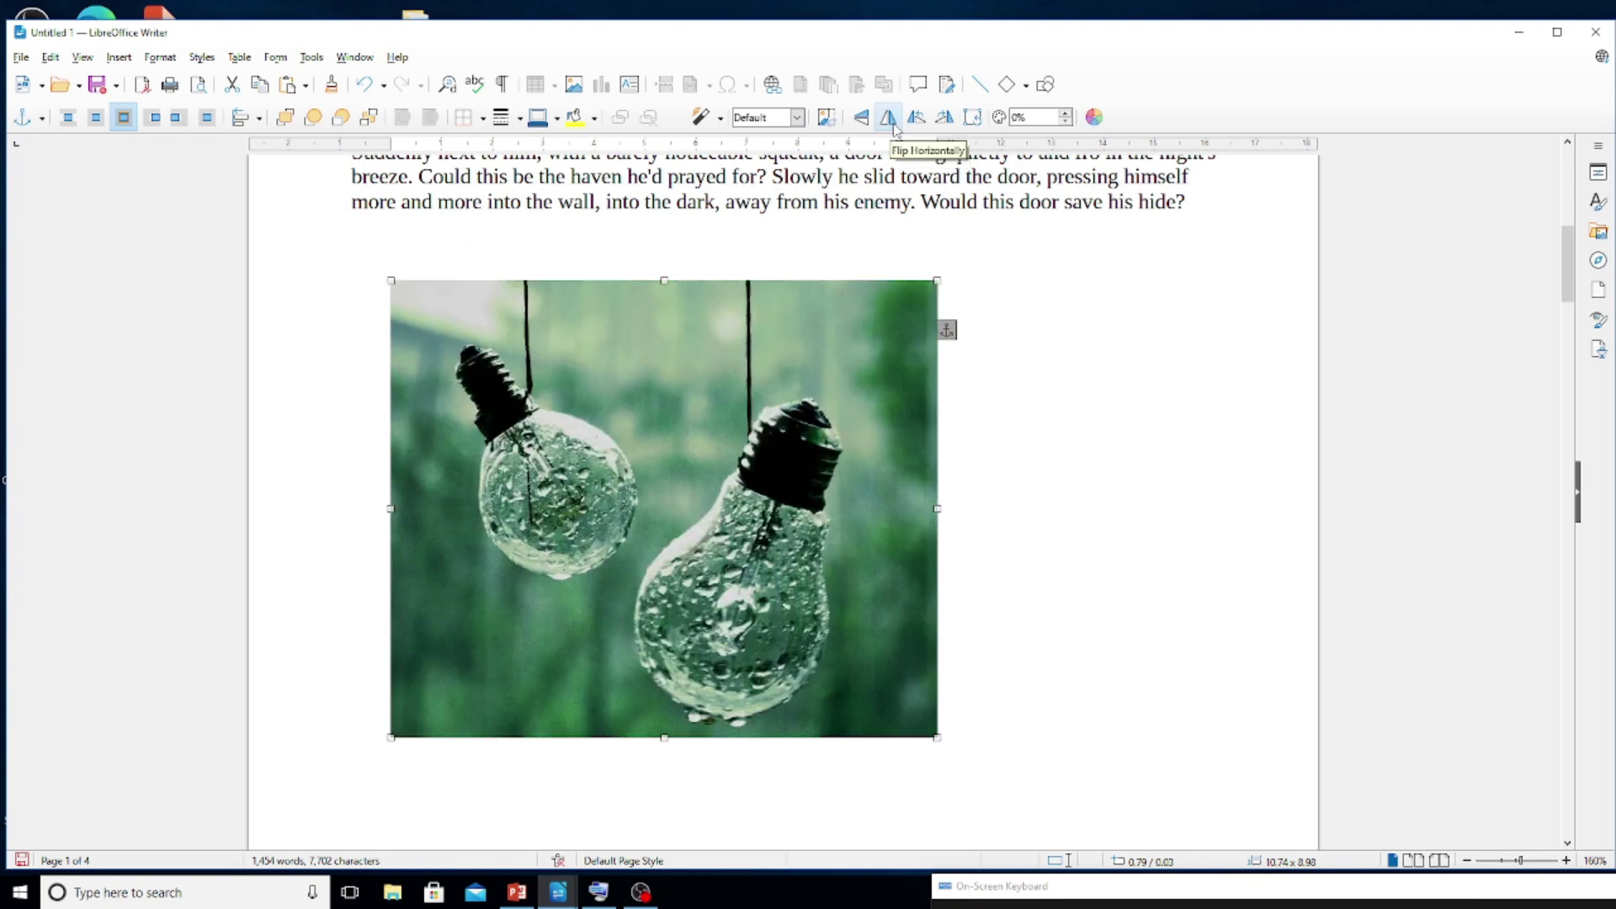
pyautogui.click(890, 118)
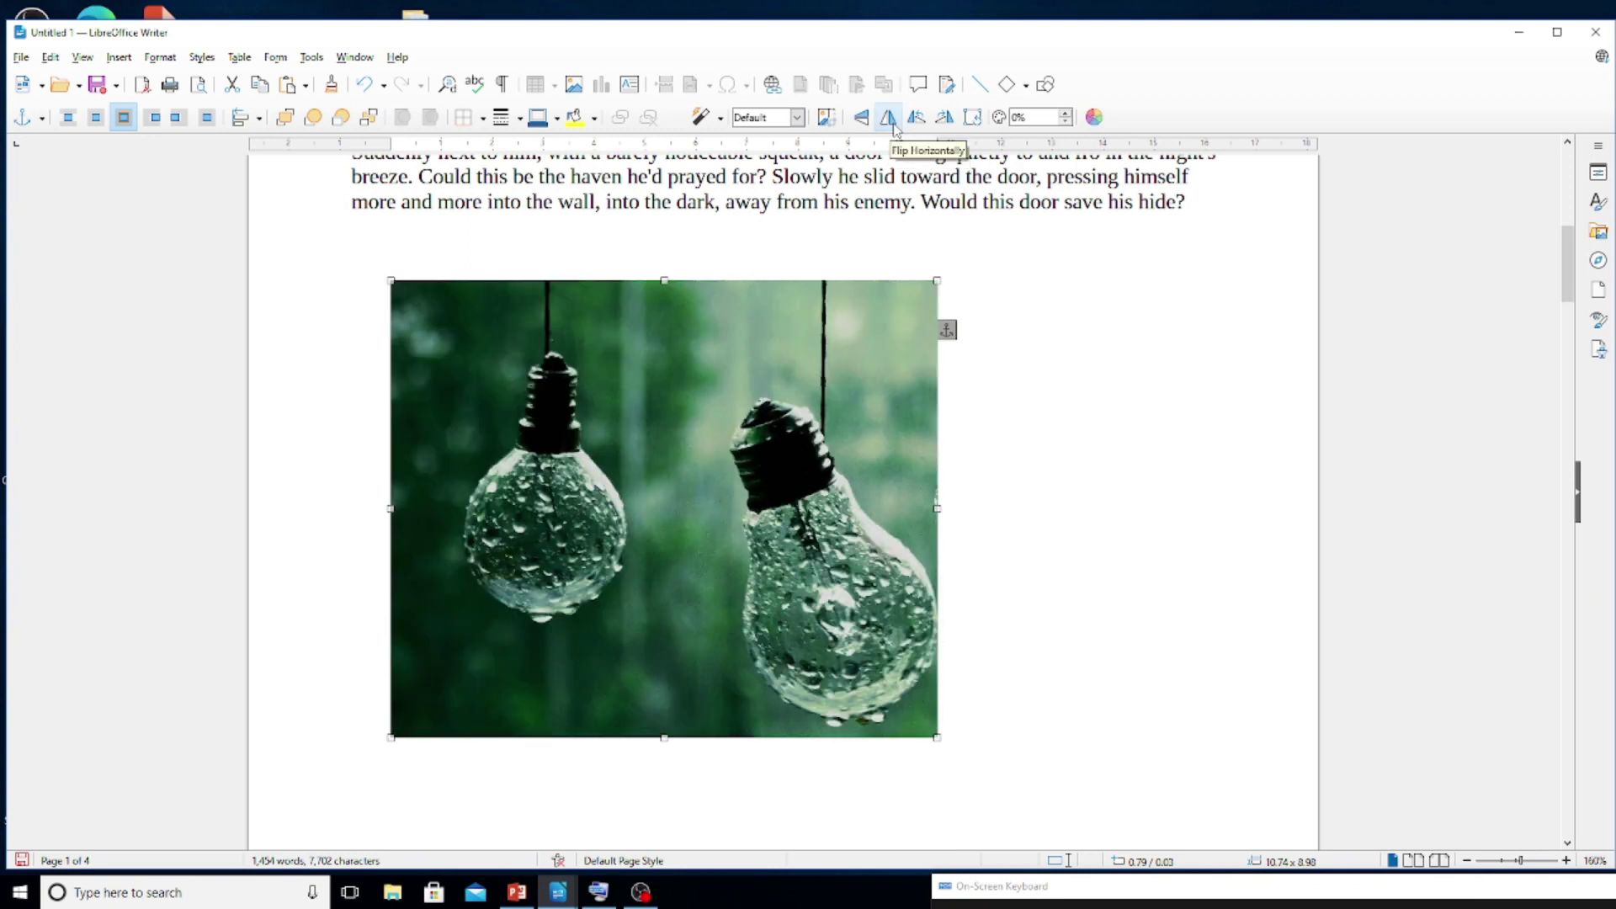
pyautogui.click(894, 125)
pyautogui.click(894, 125)
pyautogui.click(869, 122)
pyautogui.click(870, 123)
pyautogui.click(870, 123)
pyautogui.click(870, 123)
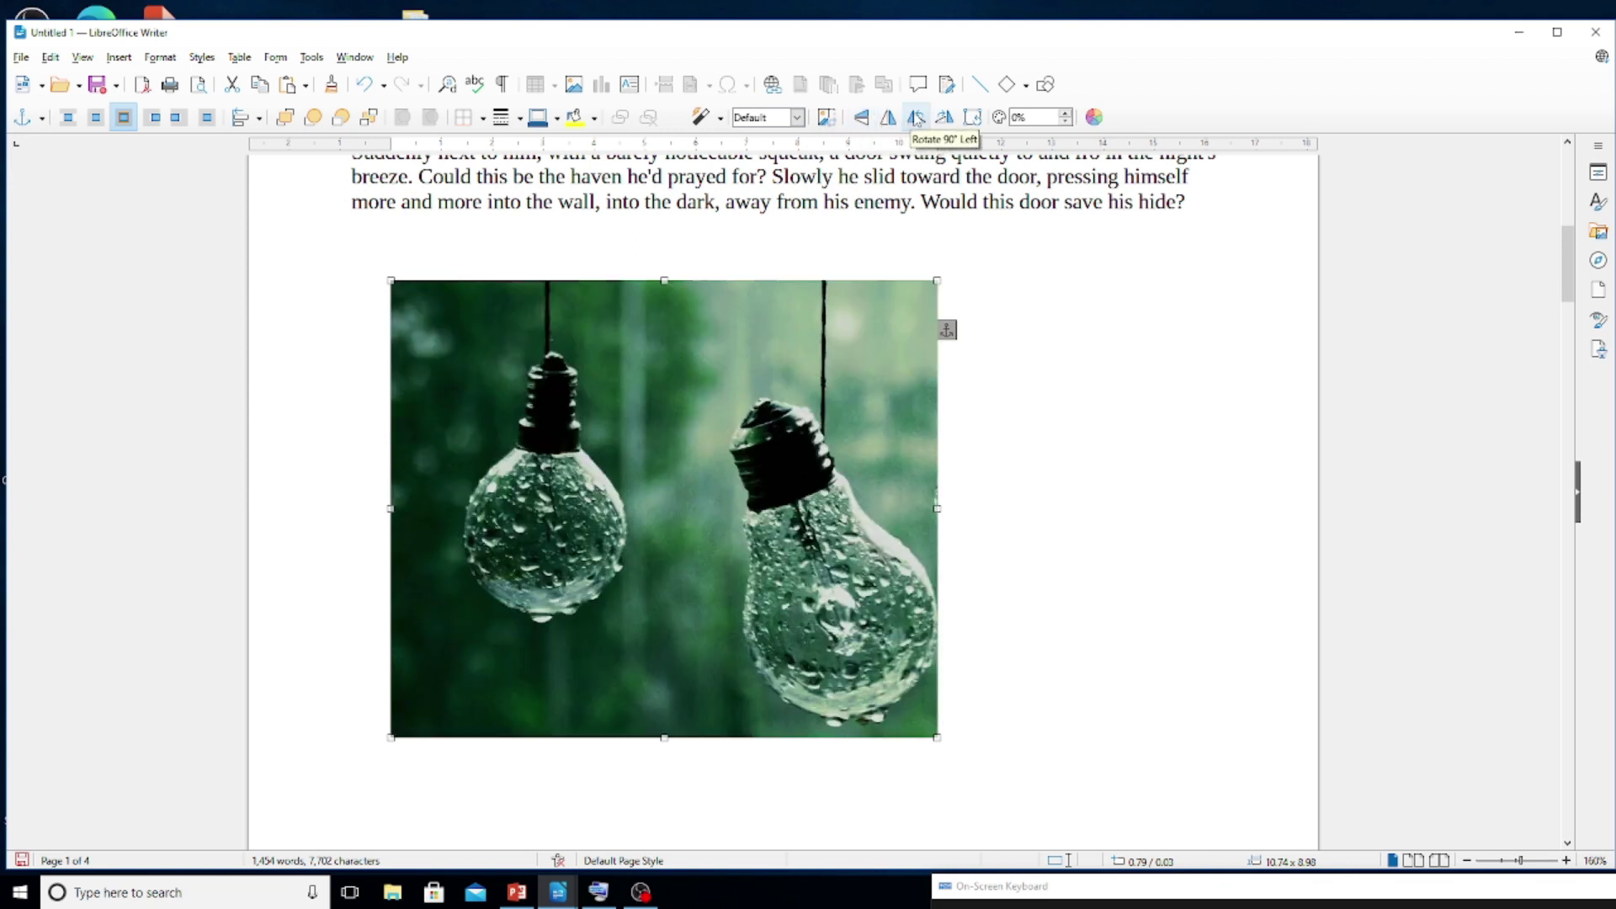
# Rotate the light-bulb image 90° left twice.
pyautogui.click(916, 117)
pyautogui.click(916, 118)
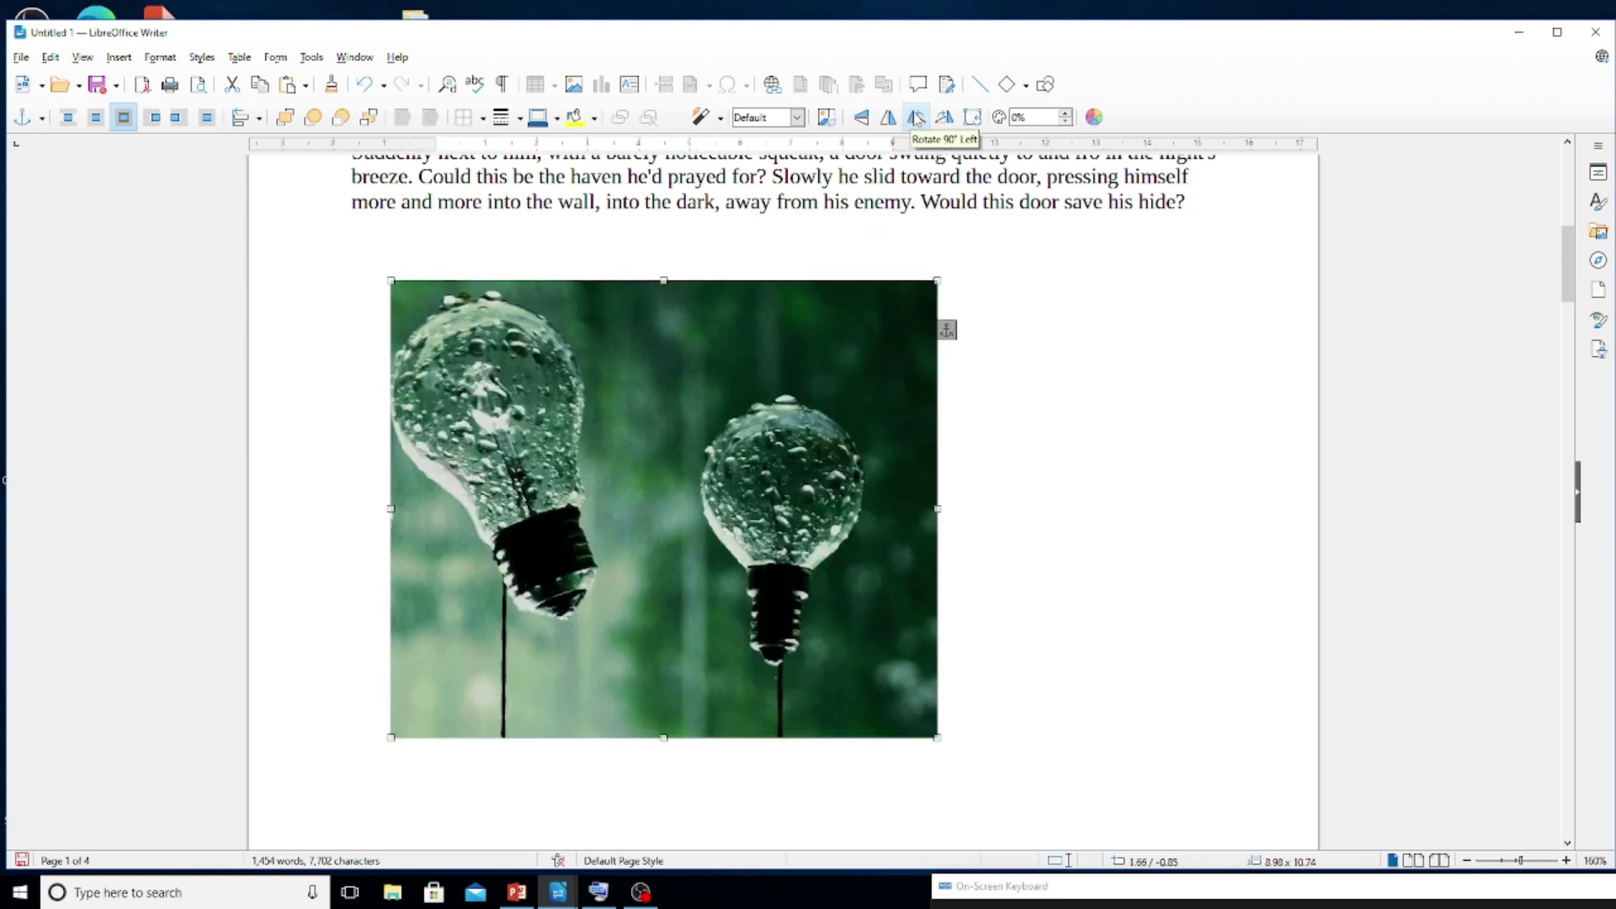
# Rotate the light-bulb image 90° left twice more until upright, and try a full turn in 90° right rotations.
pyautogui.click(916, 118)
pyautogui.click(916, 118)
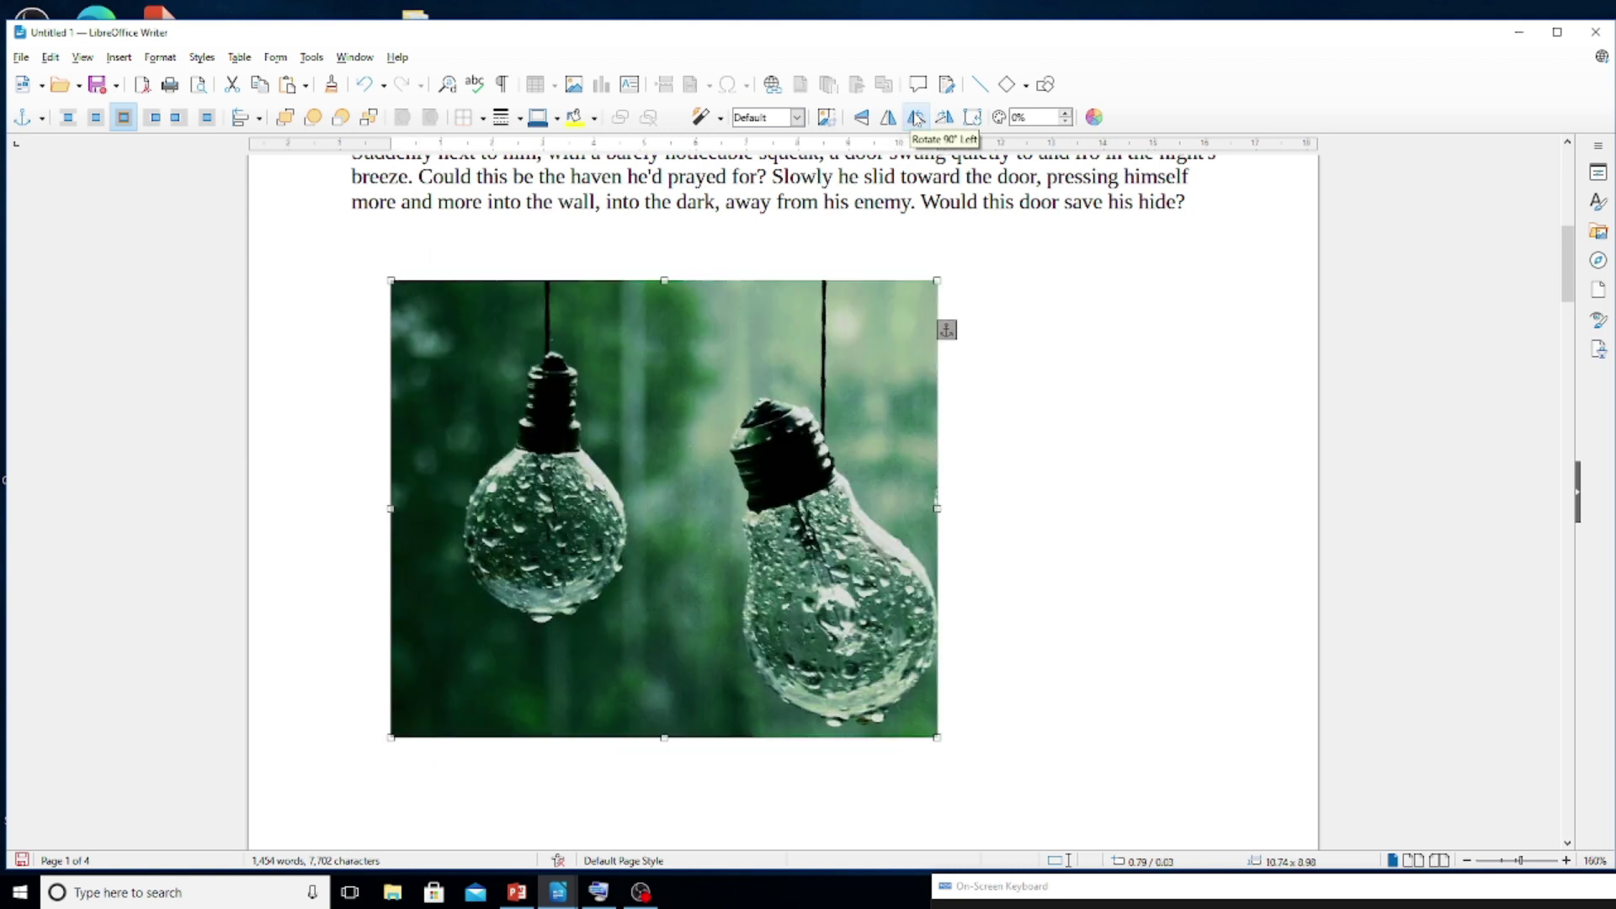
pyautogui.click(944, 118)
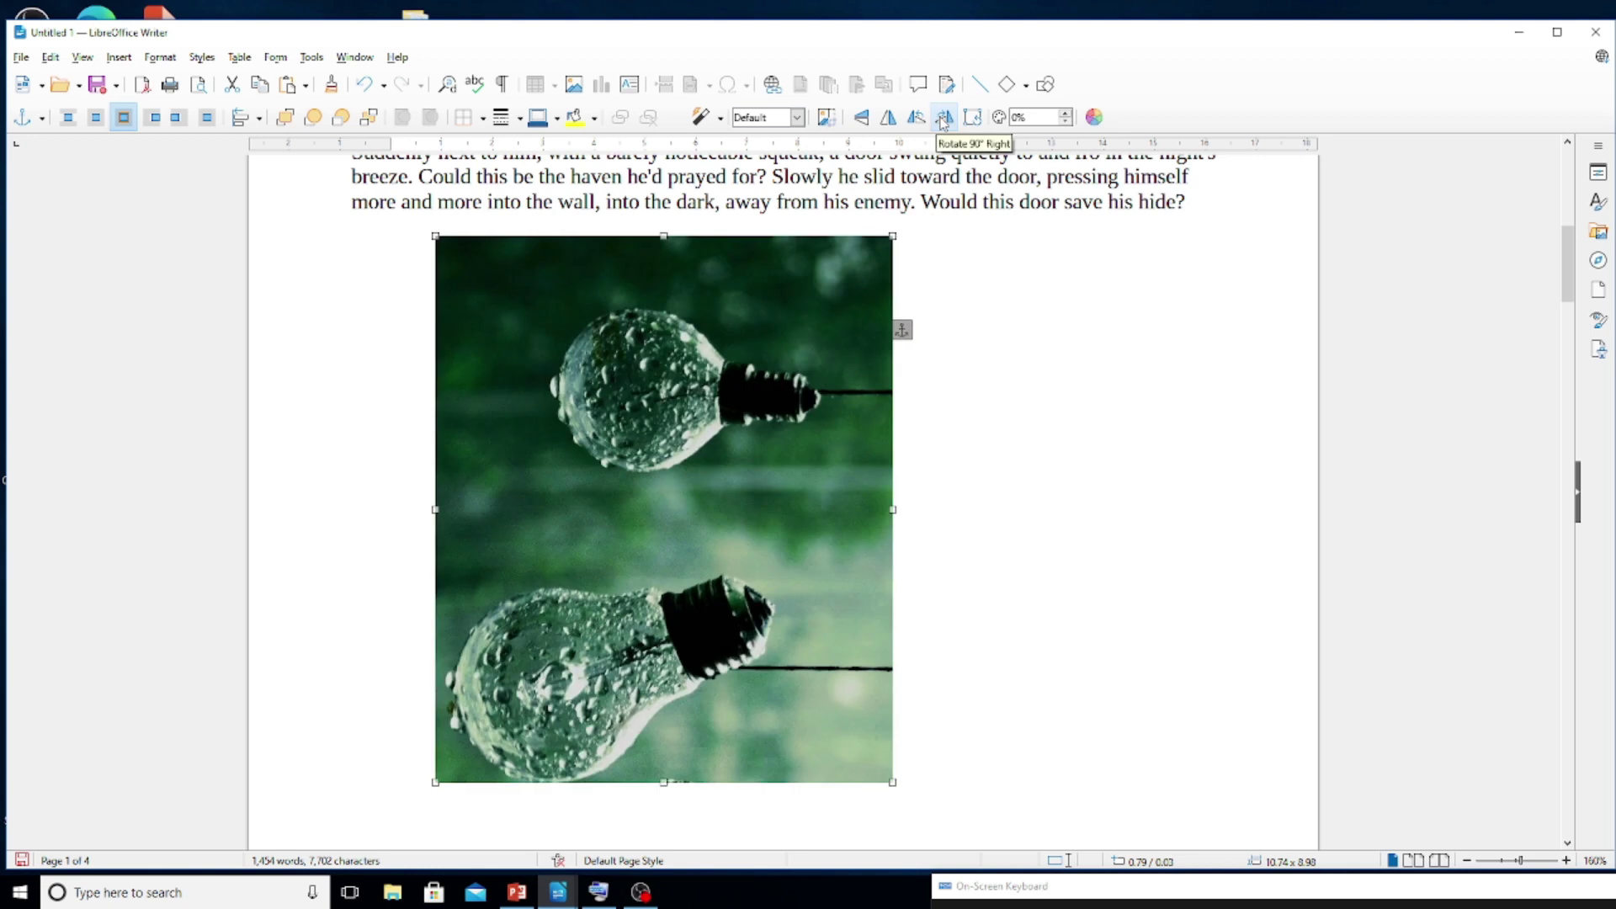
pyautogui.click(943, 118)
pyautogui.click(944, 118)
pyautogui.click(944, 118)
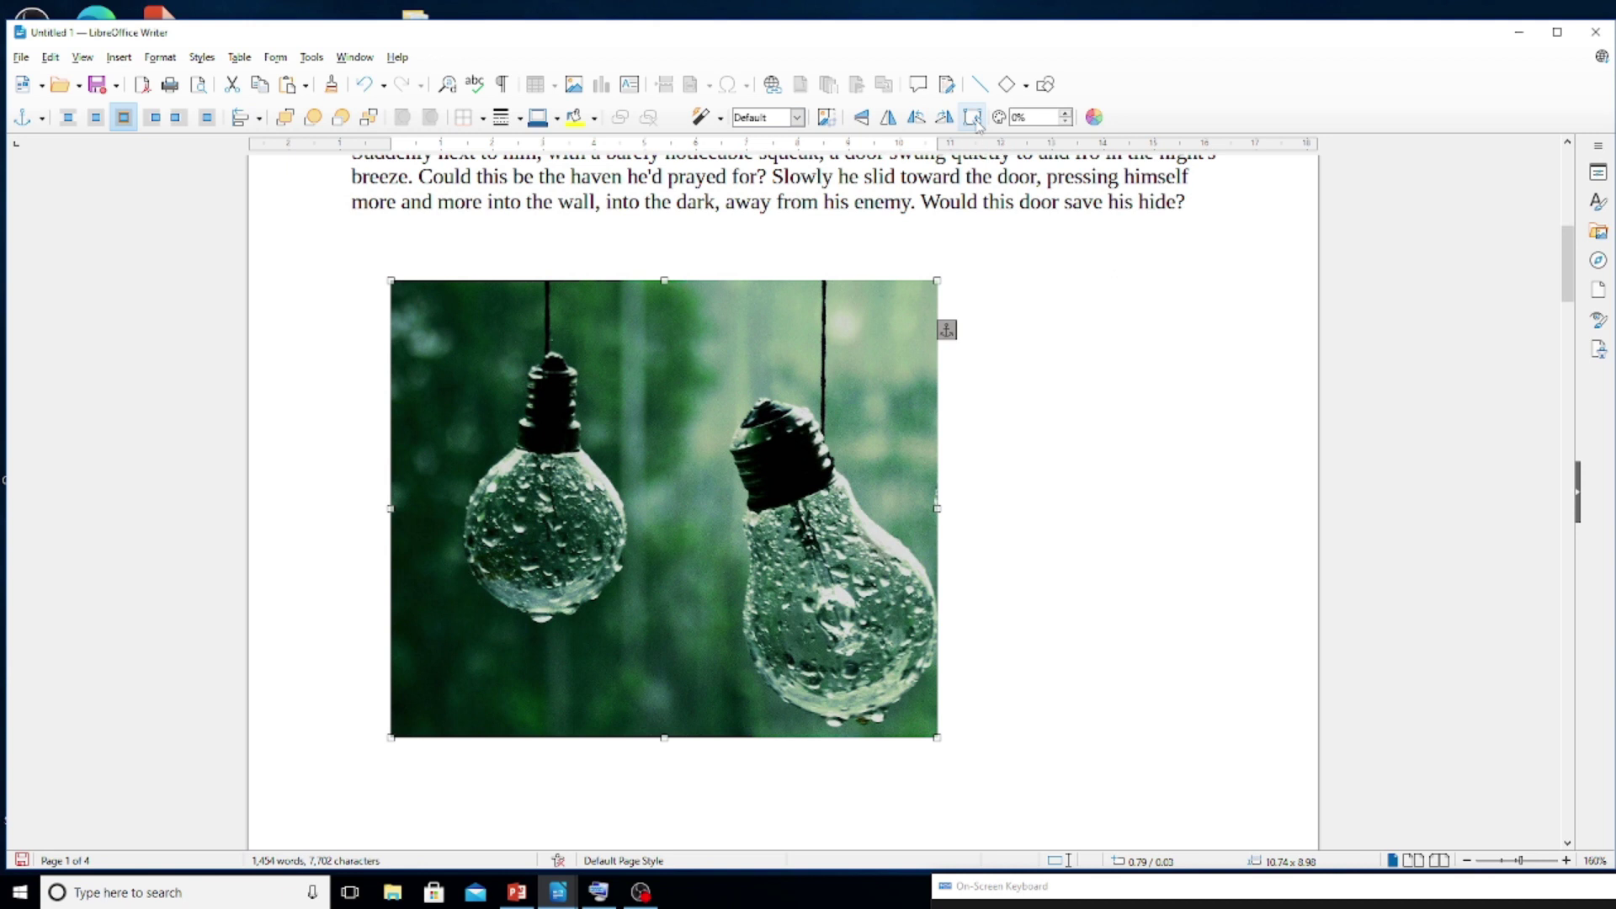
# Tilt the light-bulb image slightly counter-clockwise with free rotation and keep the image selected.
pyautogui.click(975, 121)
pyautogui.moveTo(937, 281); pyautogui.dragTo(846, 261)
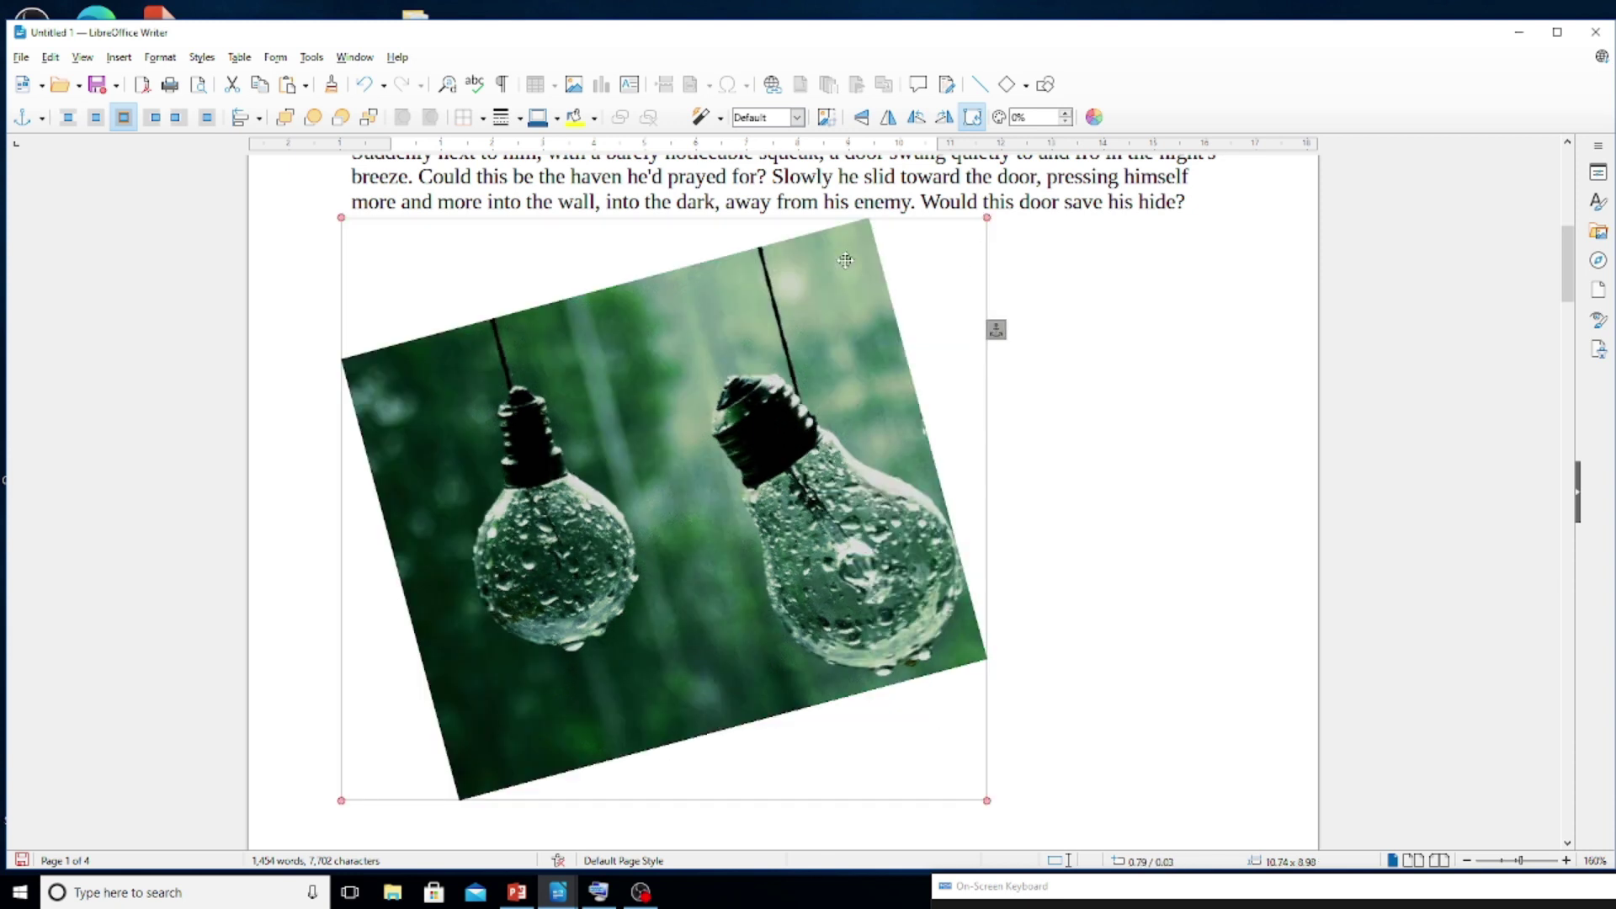
pyautogui.click(1091, 455)
pyautogui.click(891, 407)
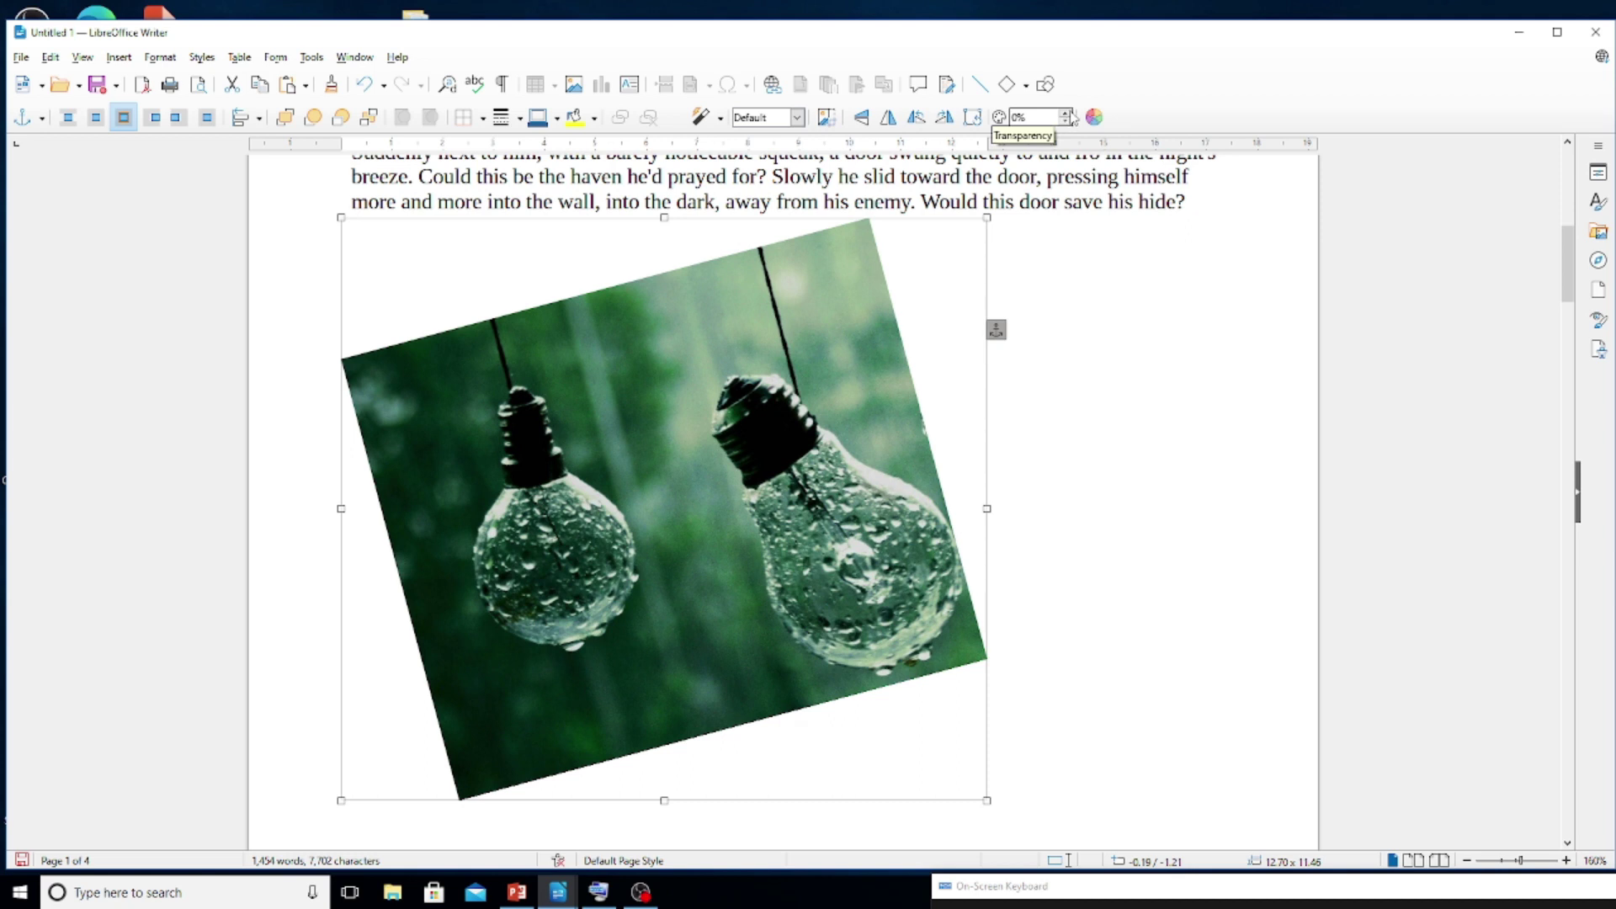
# Set the tilted light-bulb image's transparency to 10% and shift the image up beside the paragraph text.
pyautogui.click(1066, 112)
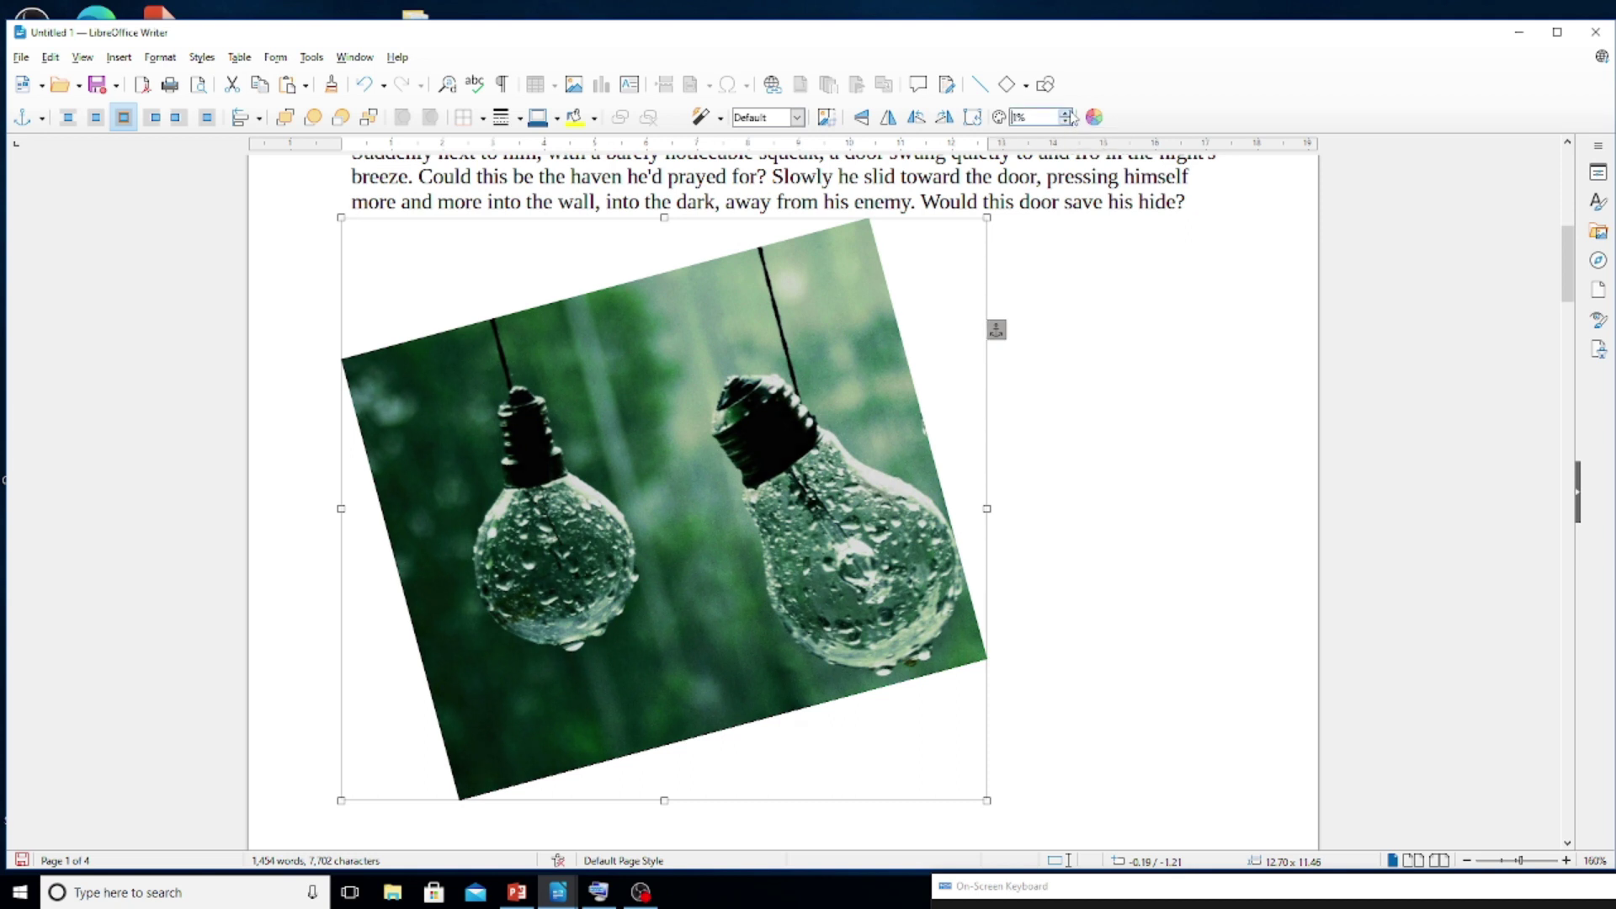
pyautogui.moveTo(1050, 116); pyautogui.dragTo(1021, 116)
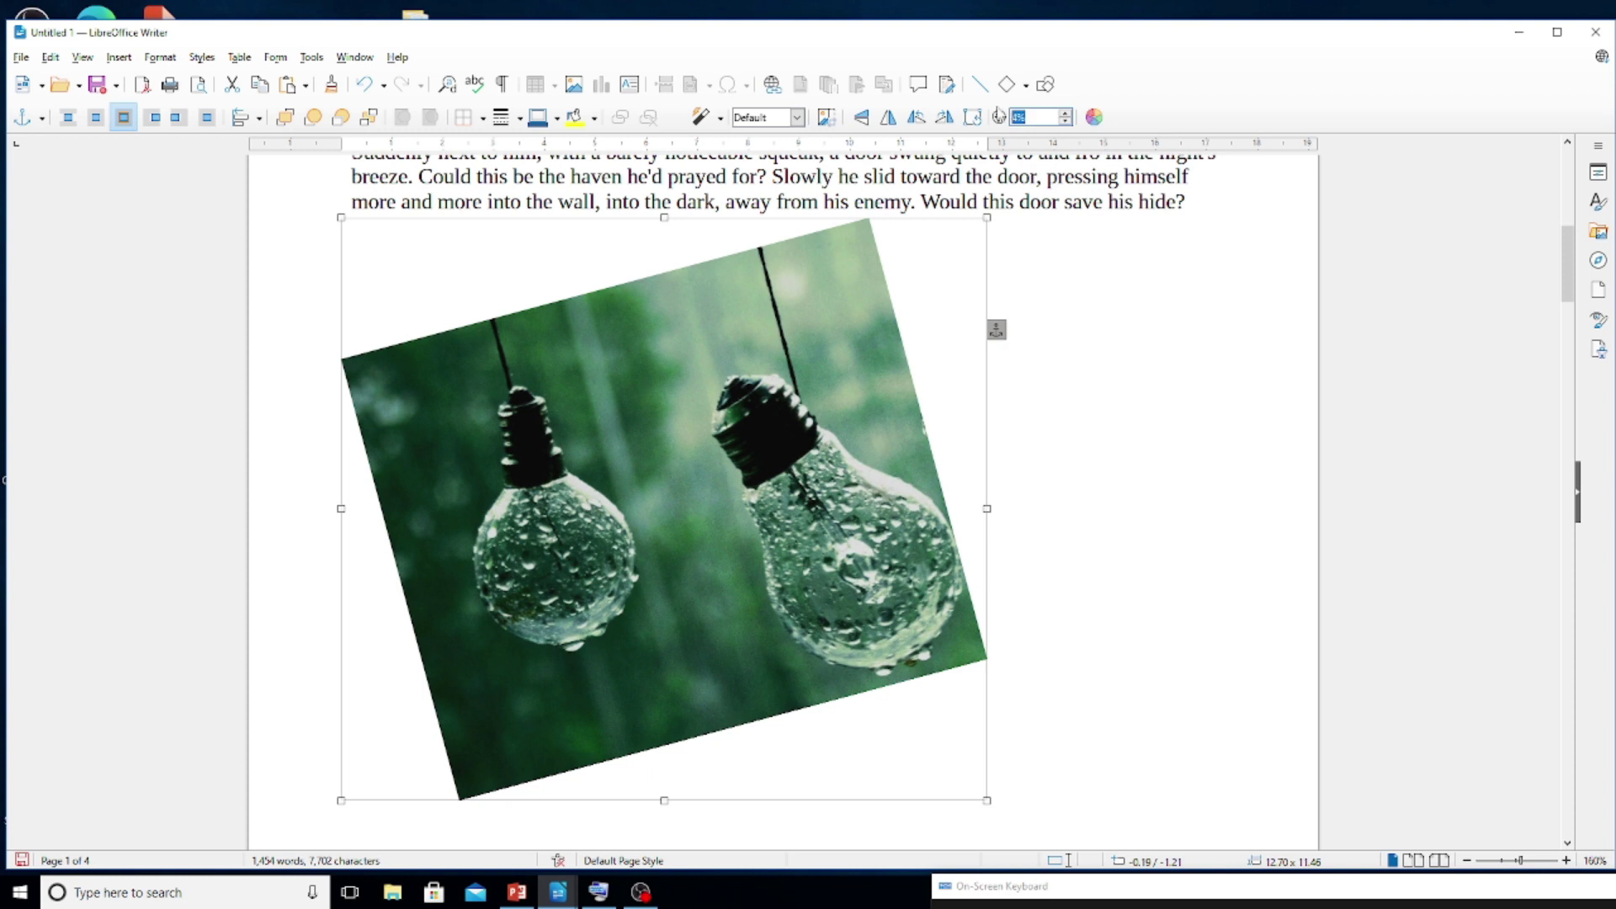
pyautogui.write('10')
pyautogui.press('Return')
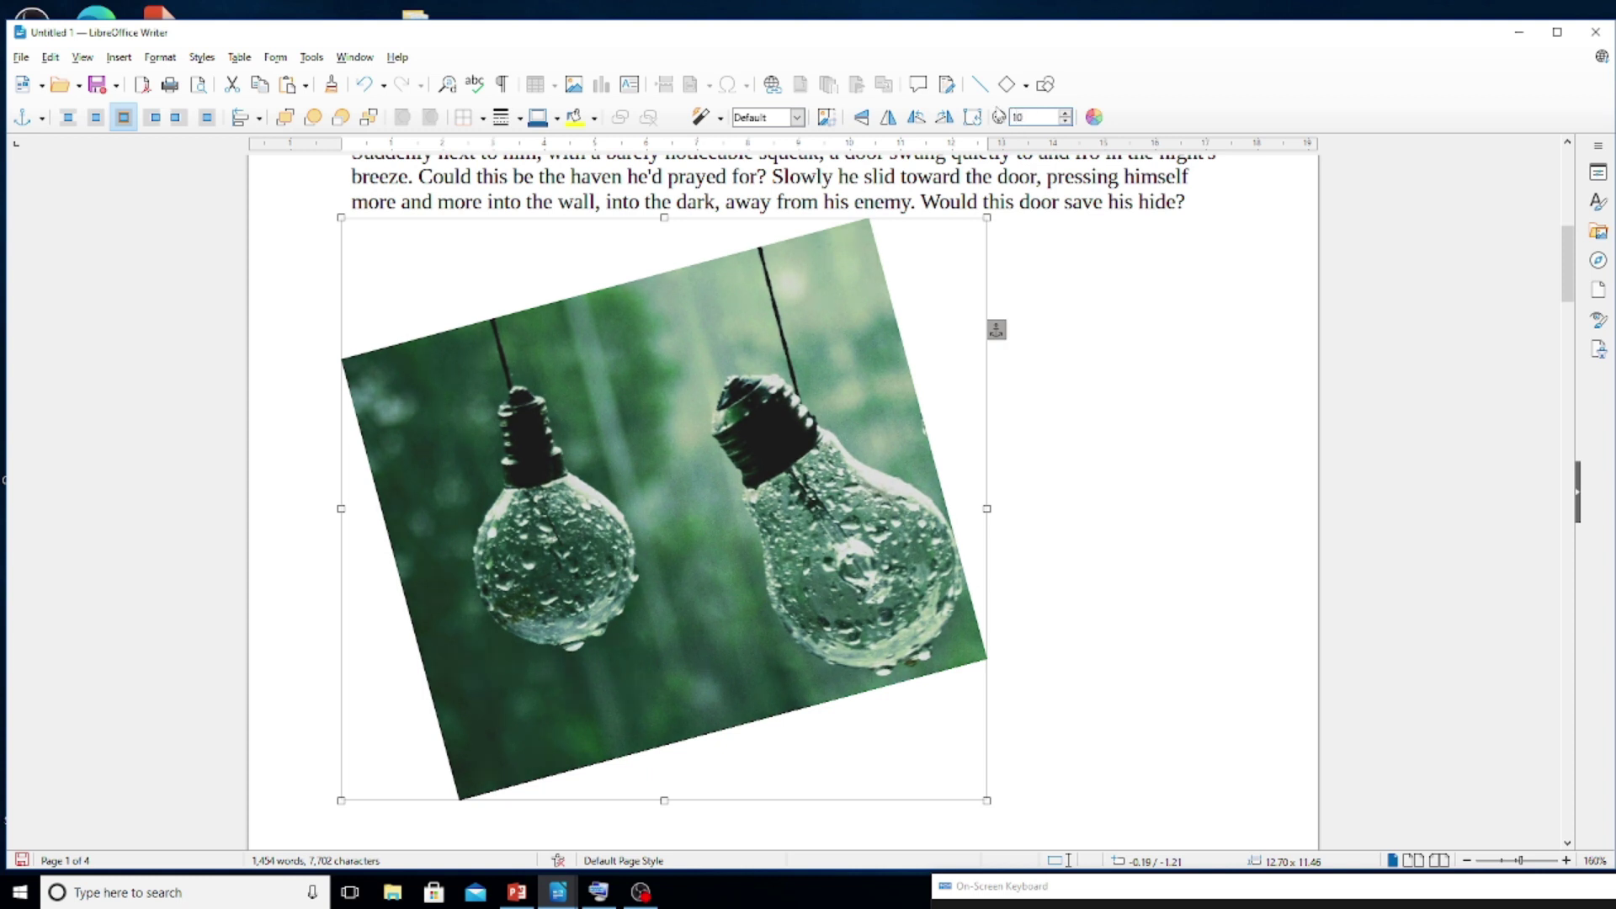
pyautogui.moveTo(768, 412); pyautogui.dragTo(775, 331)
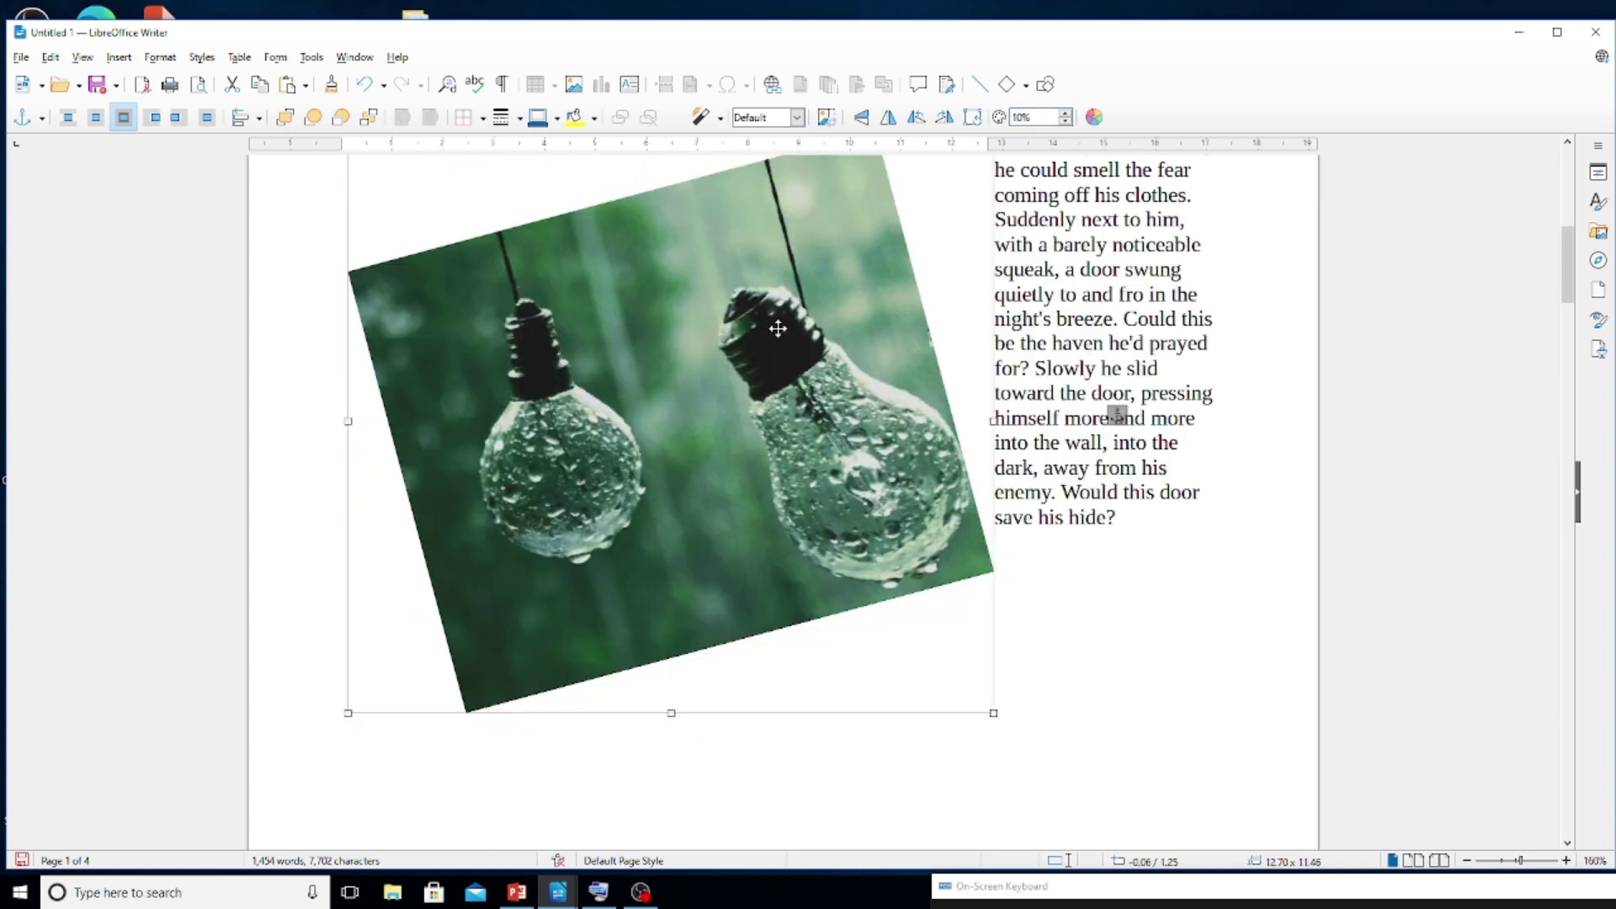
pyautogui.moveTo(814, 414); pyautogui.dragTo(860, 405)
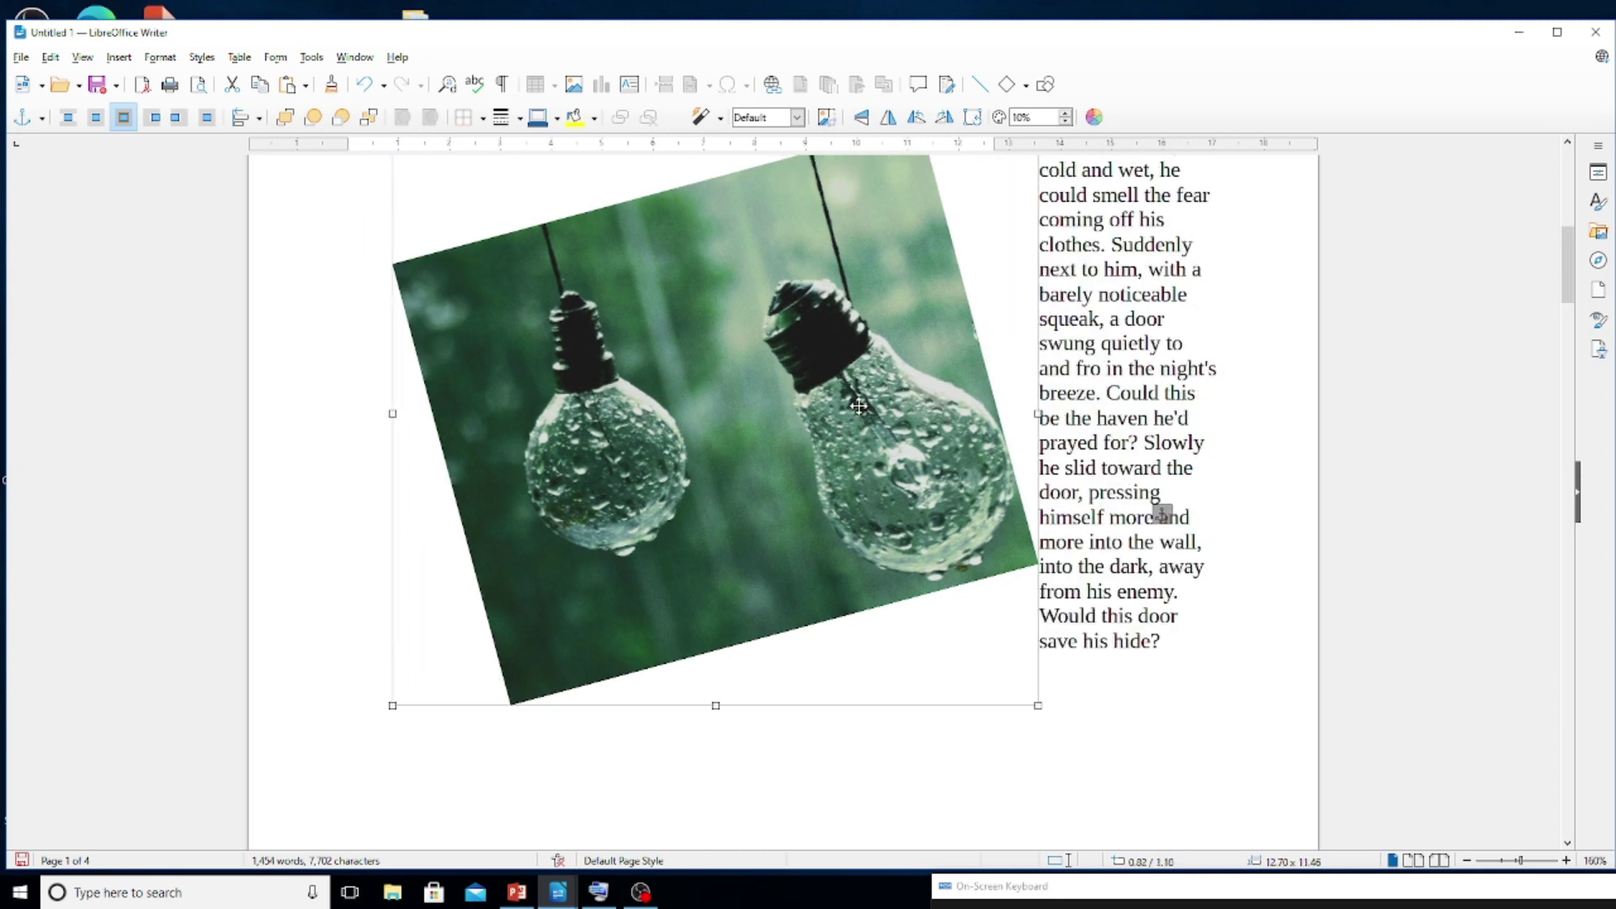
# Set the light-bulb image's transparency to 50%.
pyautogui.doubleClick(1022, 117)
pyautogui.write('5')
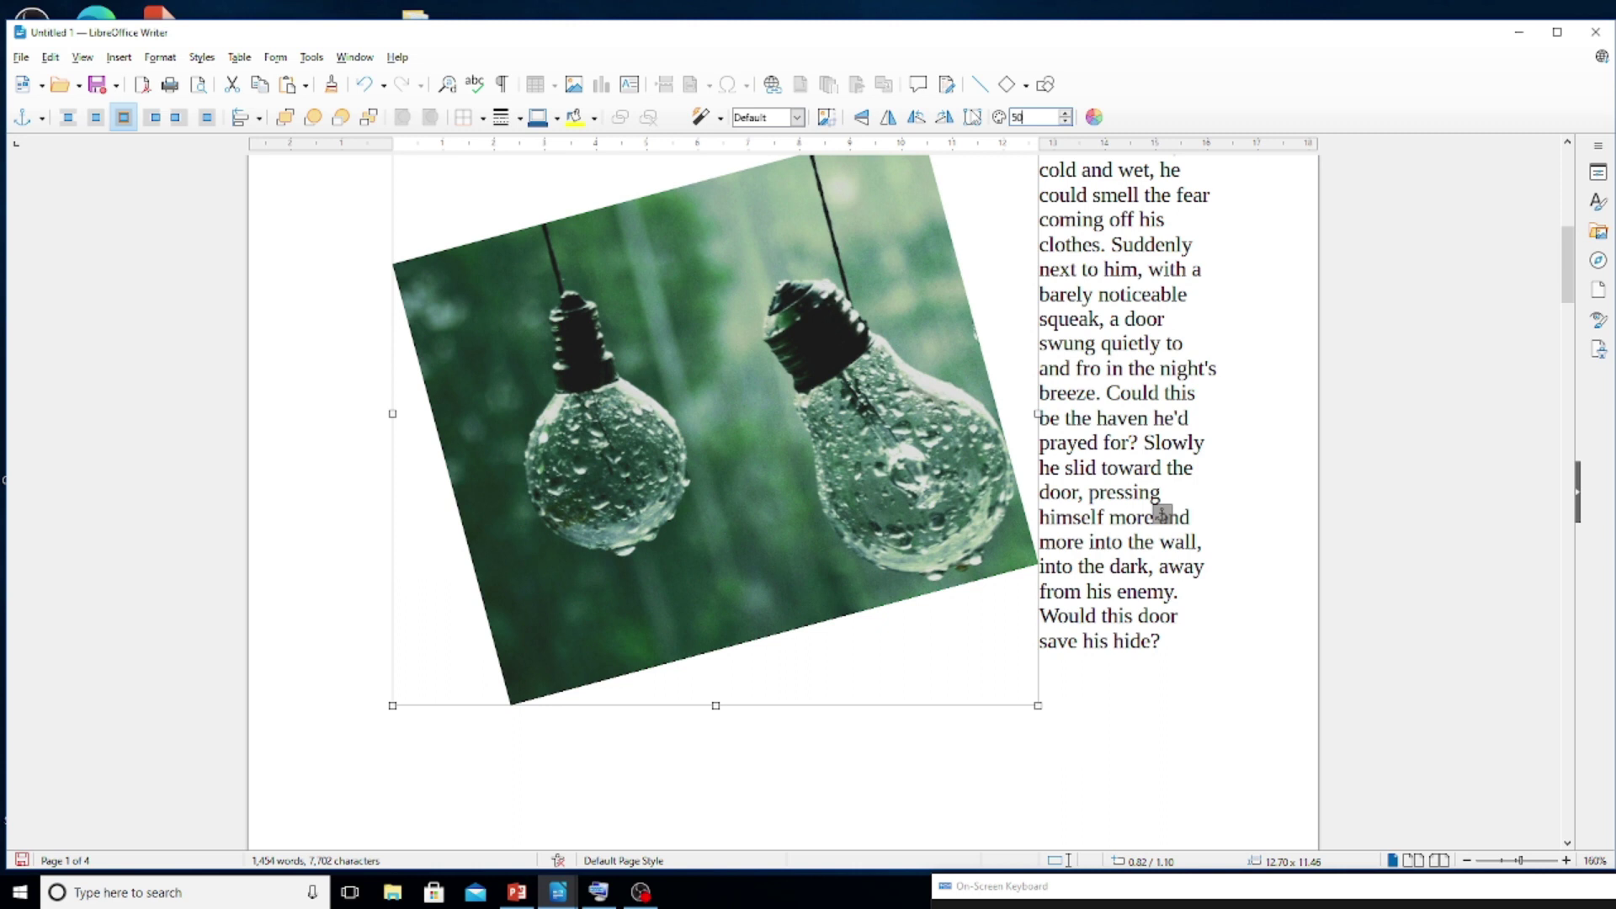
pyautogui.press('Return')
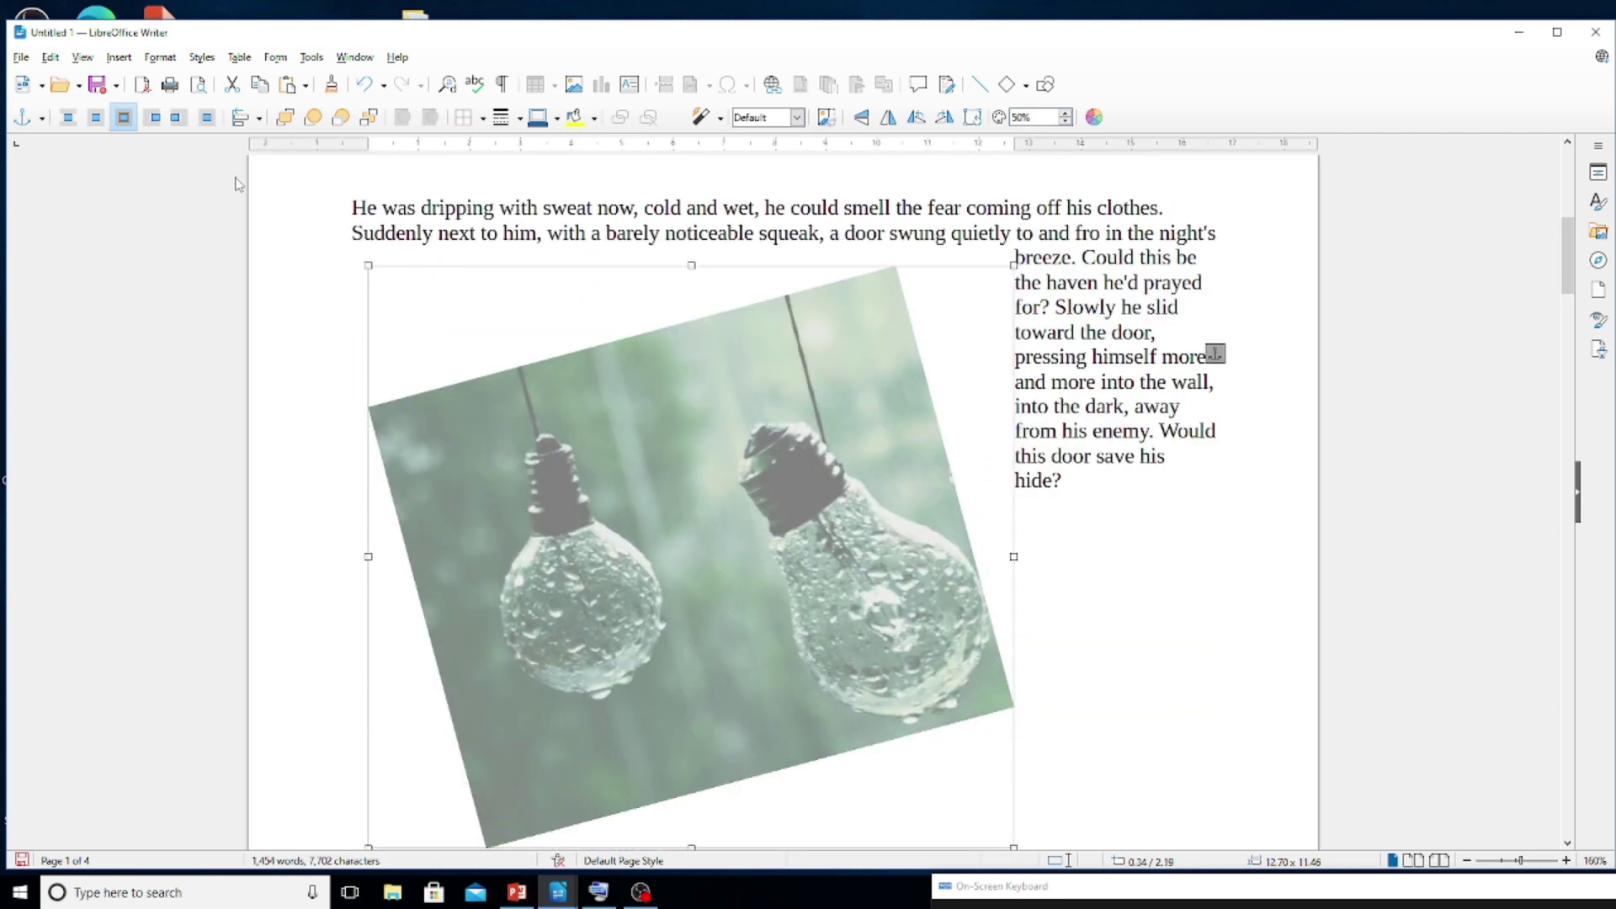
# Set the light-bulb image's wrapping to Through and position the image over the lower paragraphs.
pyautogui.click(207, 117)
pyautogui.moveTo(638, 481); pyautogui.dragTo(675, 341)
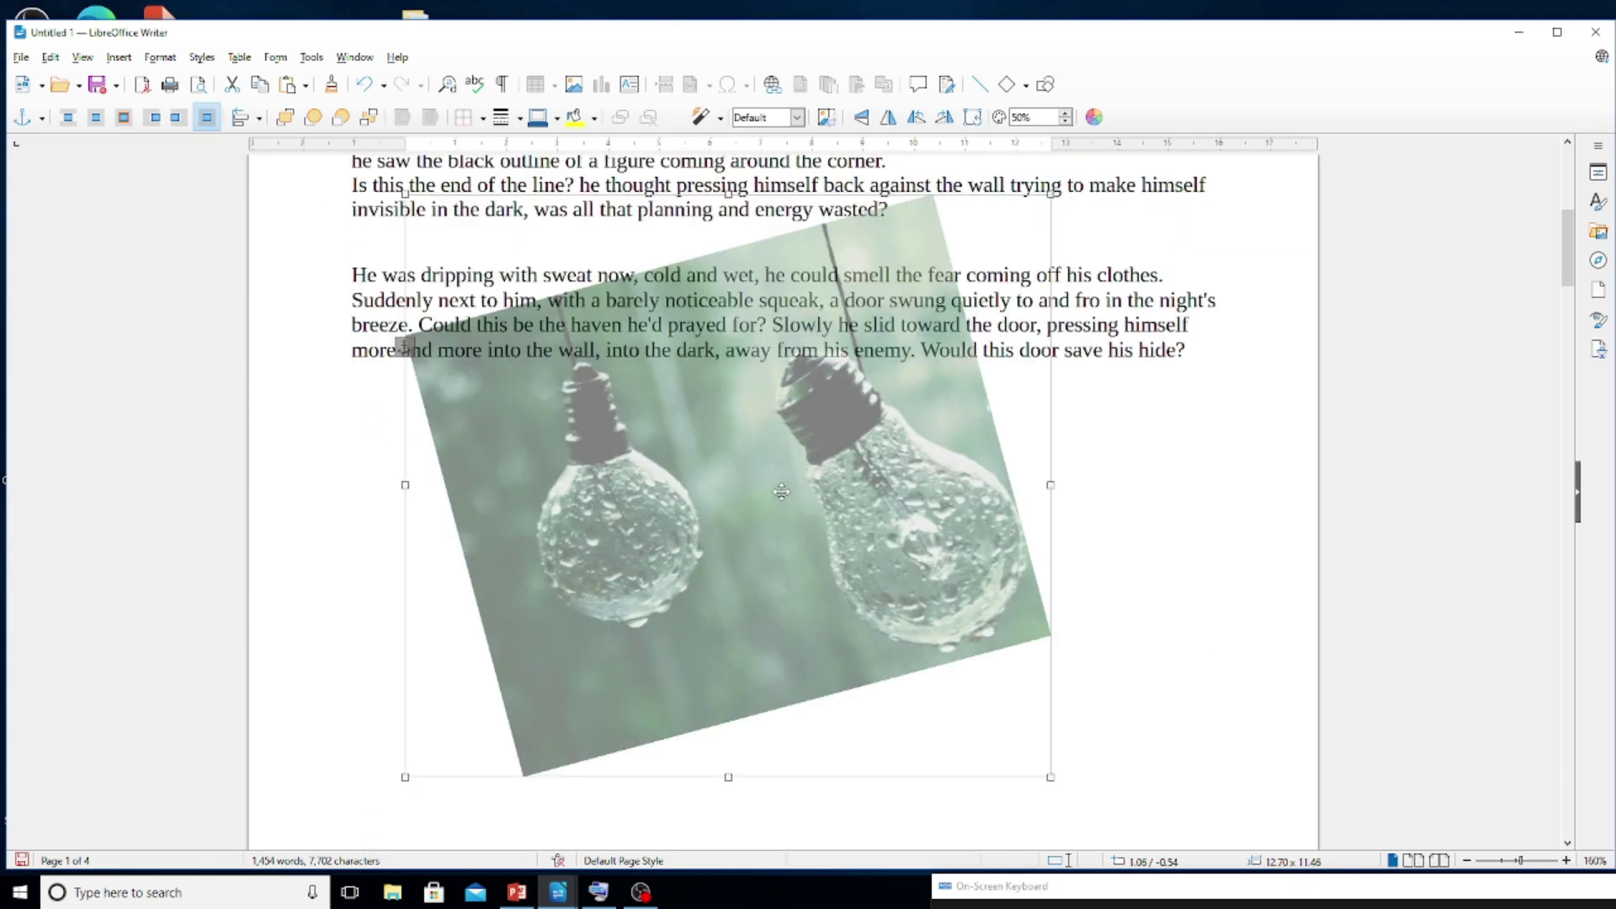
pyautogui.moveTo(781, 491); pyautogui.dragTo(811, 511)
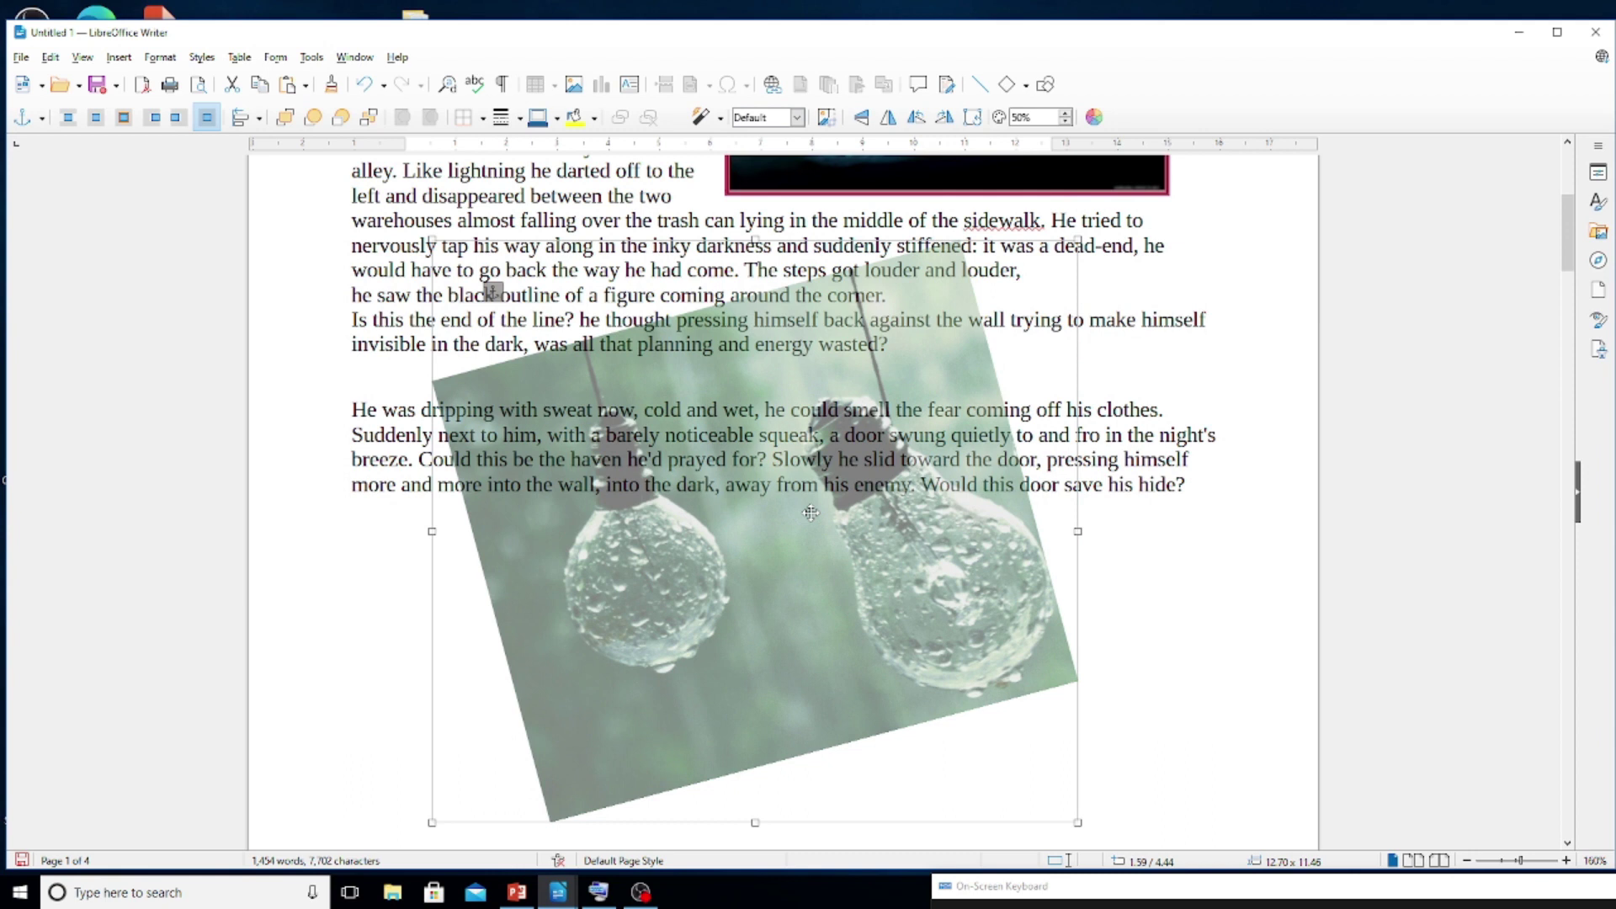
pyautogui.moveTo(731, 586); pyautogui.dragTo(753, 520)
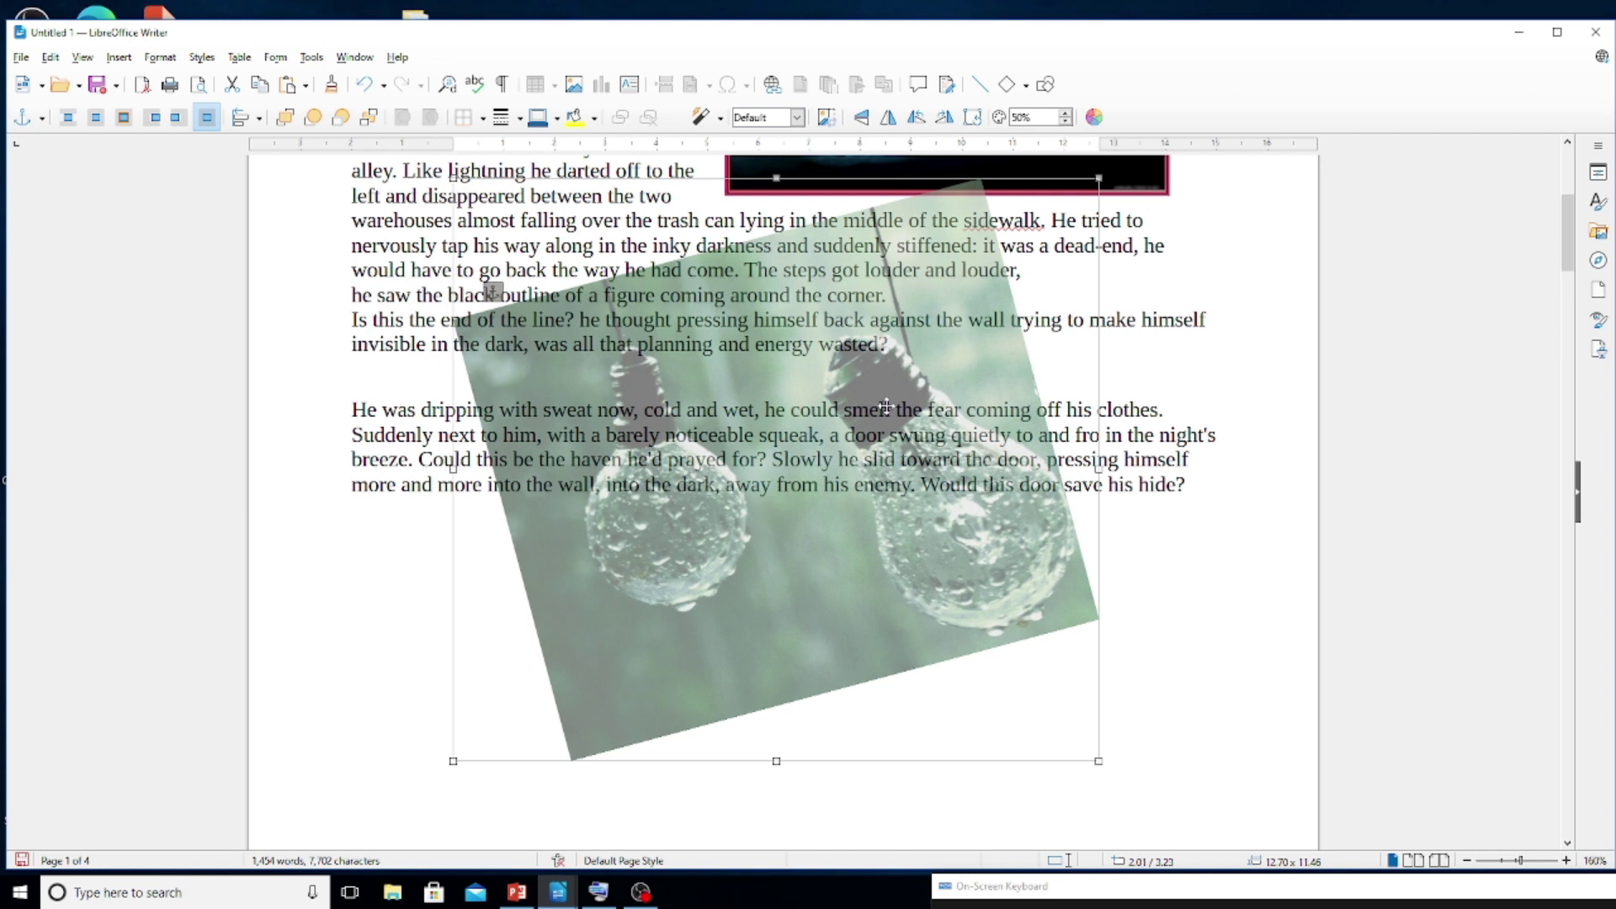
# Set the light-bulb image's transparency to 0% and reposition the image over the paragraph text.
pyautogui.doubleClick(1022, 117)
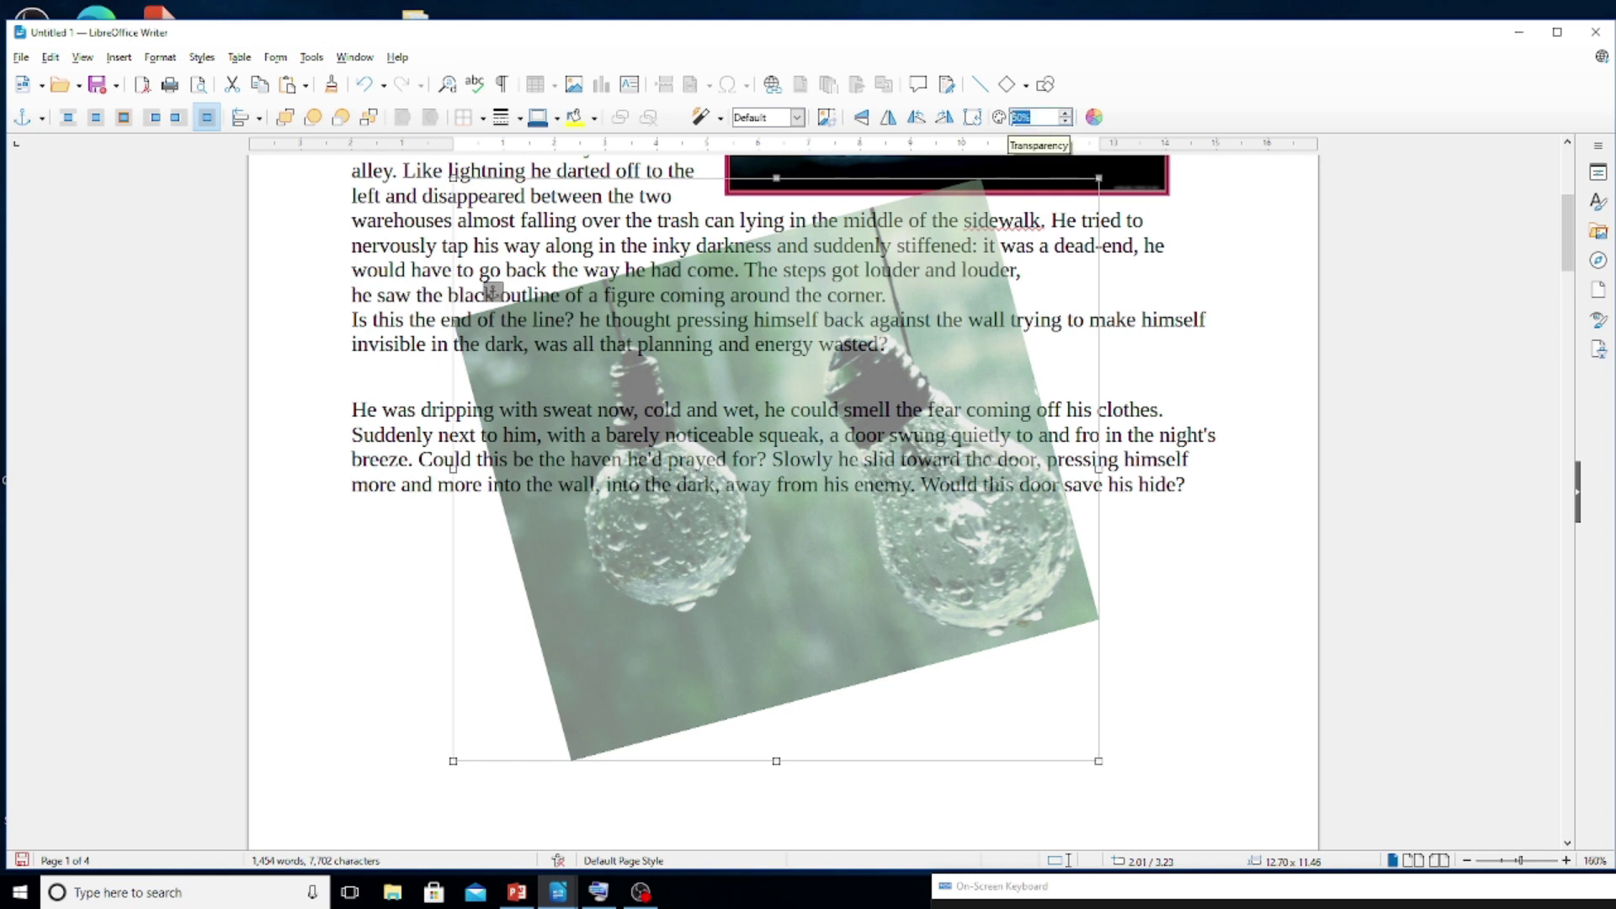
pyautogui.press('BackSpace')
pyautogui.write('0')
pyautogui.press('Return')
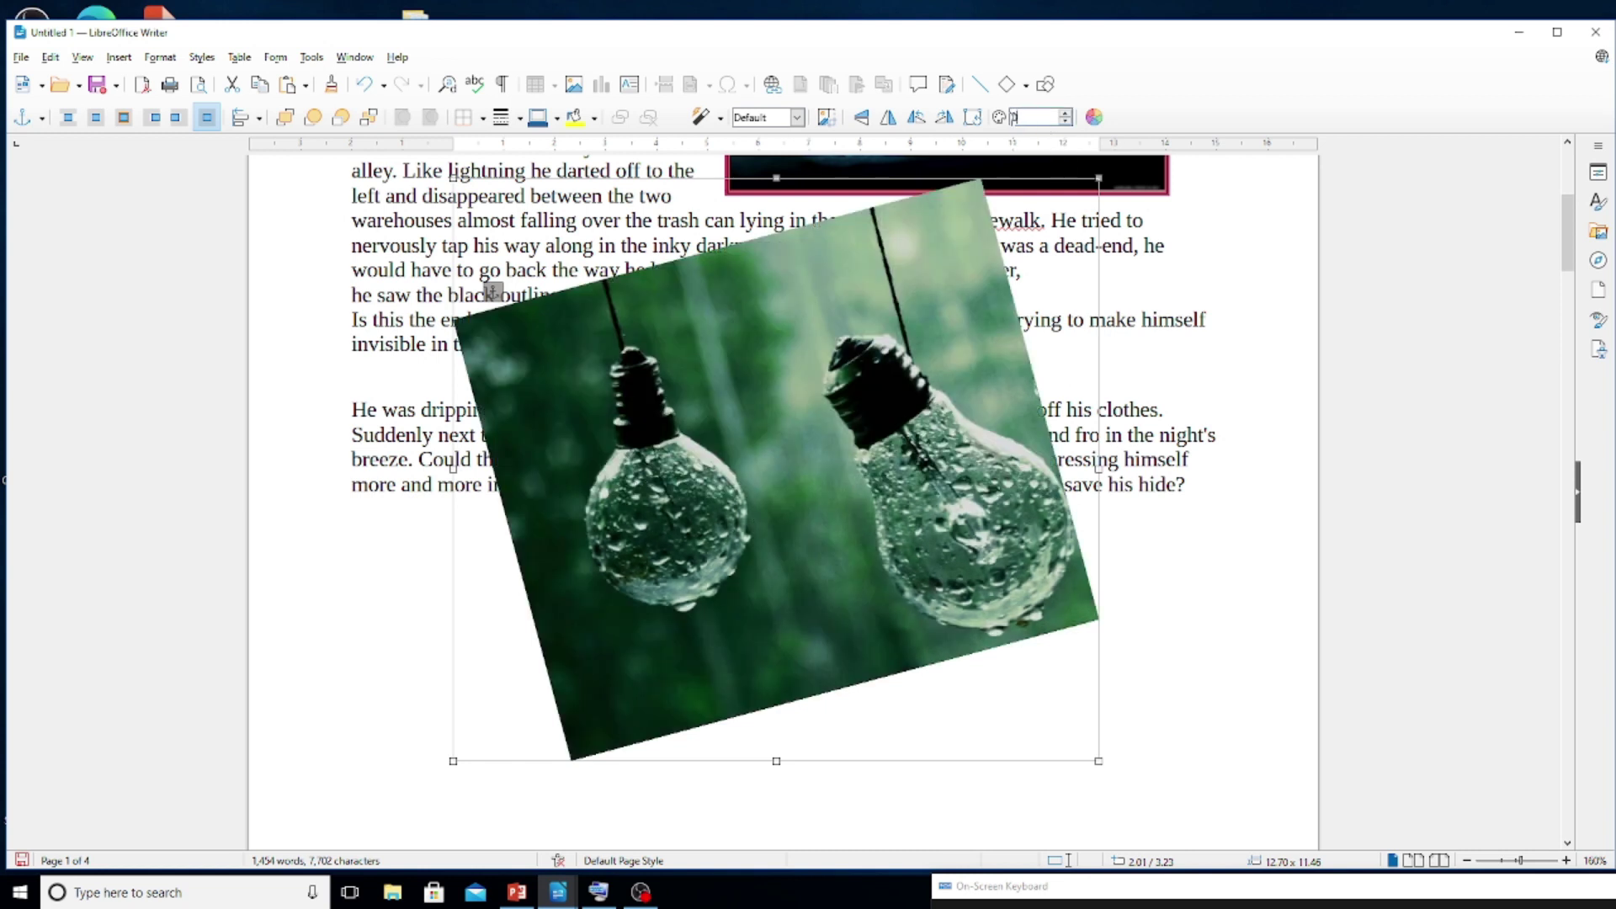
pyautogui.moveTo(952, 381); pyautogui.dragTo(962, 367)
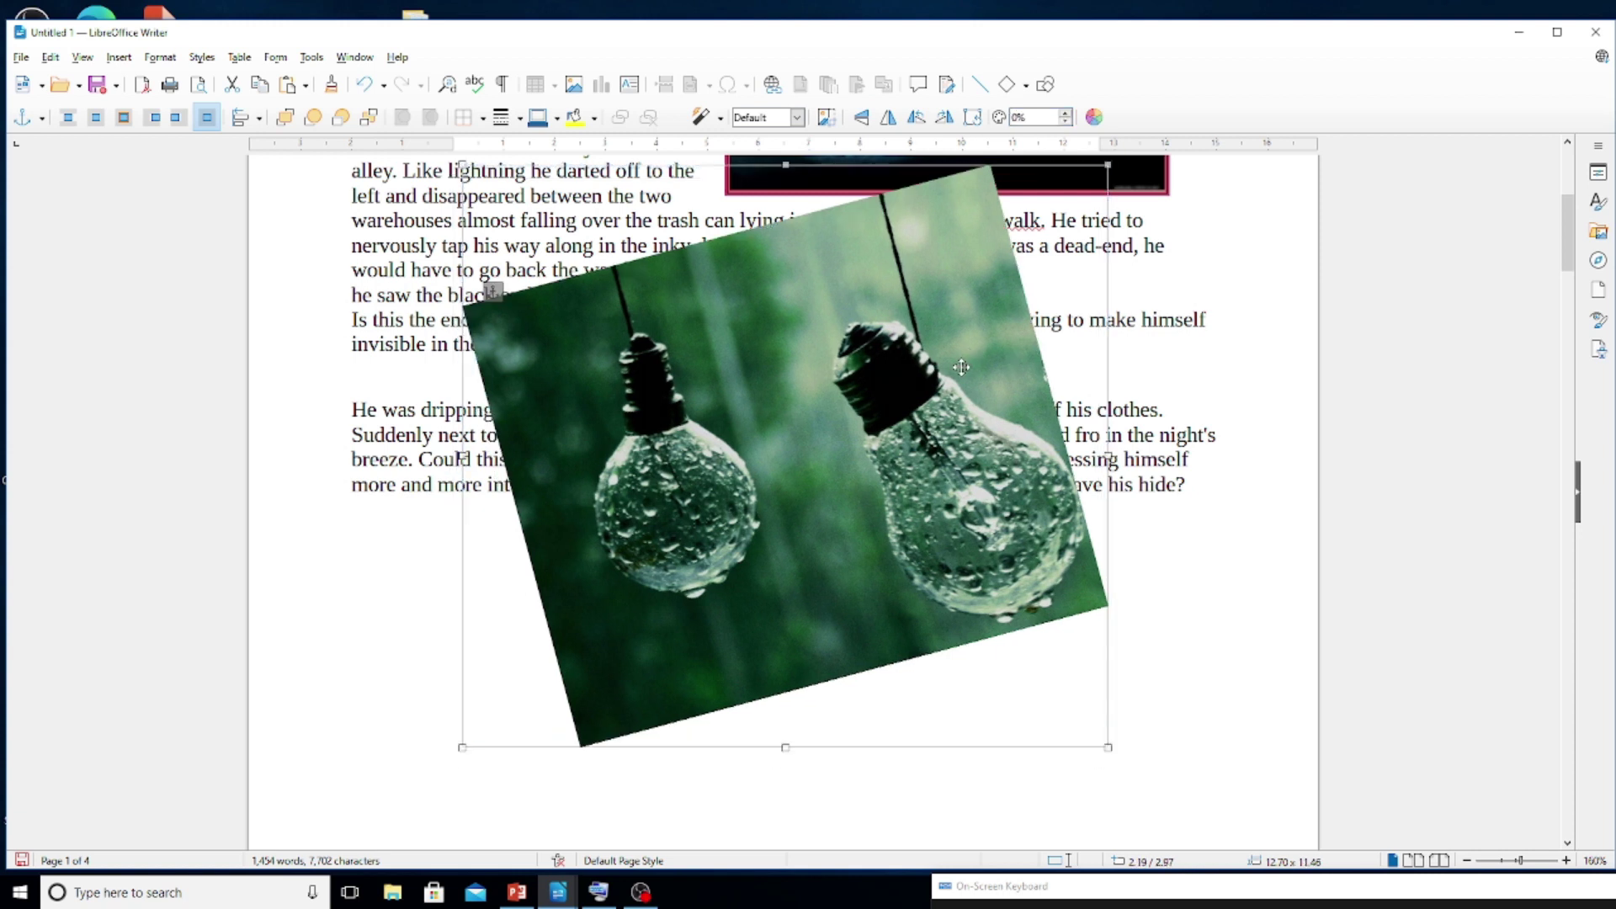
pyautogui.scroll(1, 961, 367)
pyautogui.scroll(1, 961, 367)
pyautogui.moveTo(904, 439); pyautogui.dragTo(809, 388)
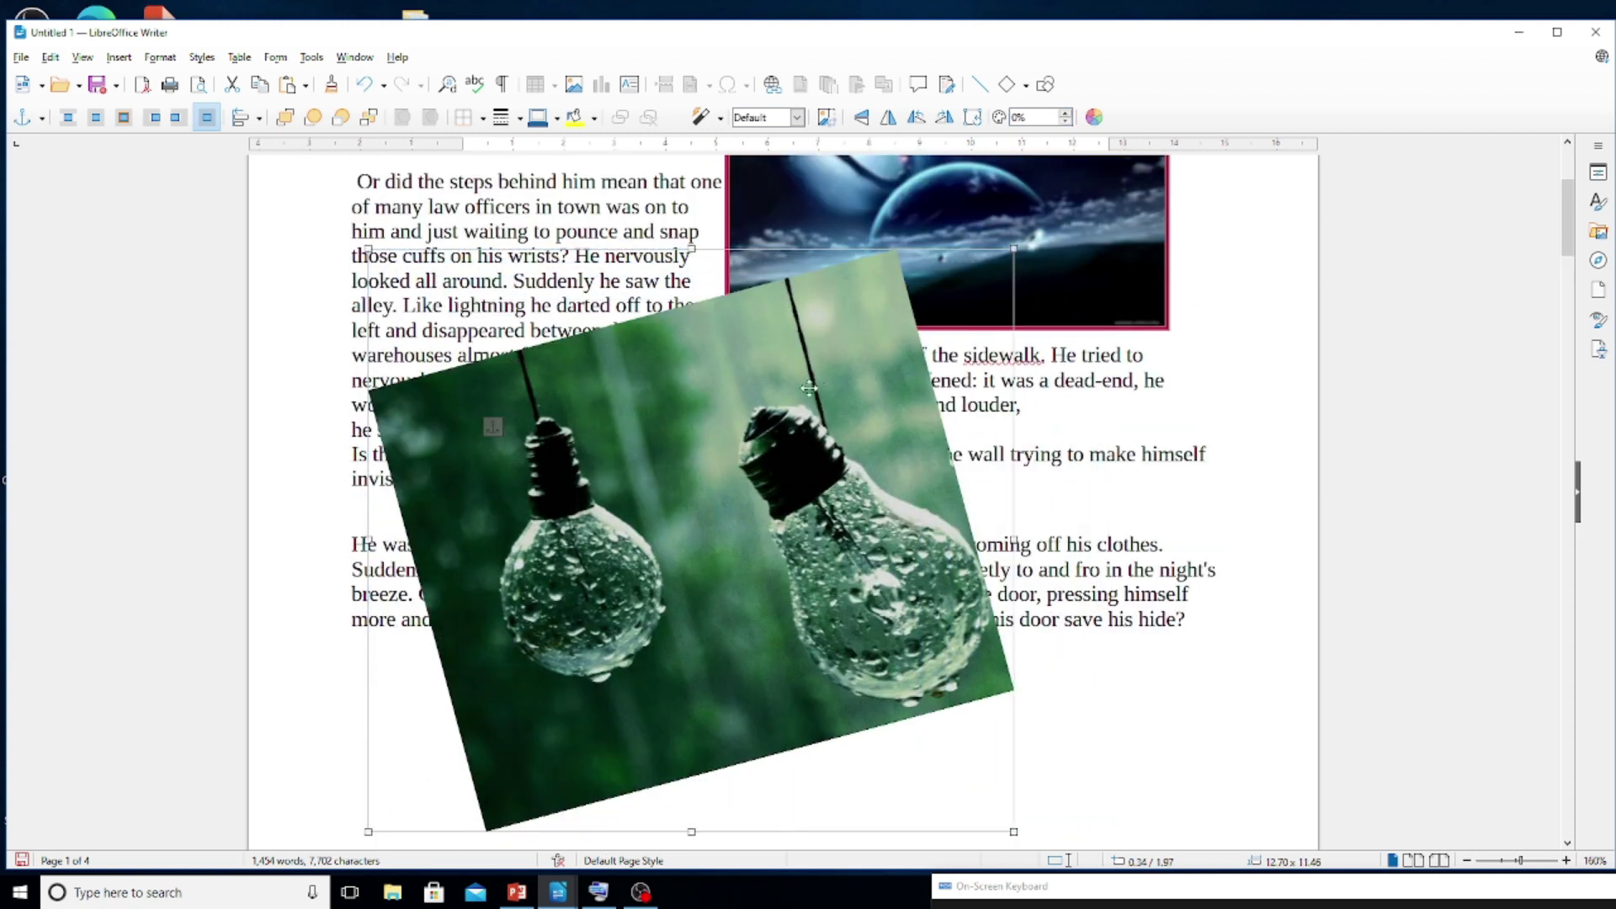
# Set the light-bulb image's transparency back to 50% and move the image up over the planet picture.
pyautogui.doubleClick(1033, 117)
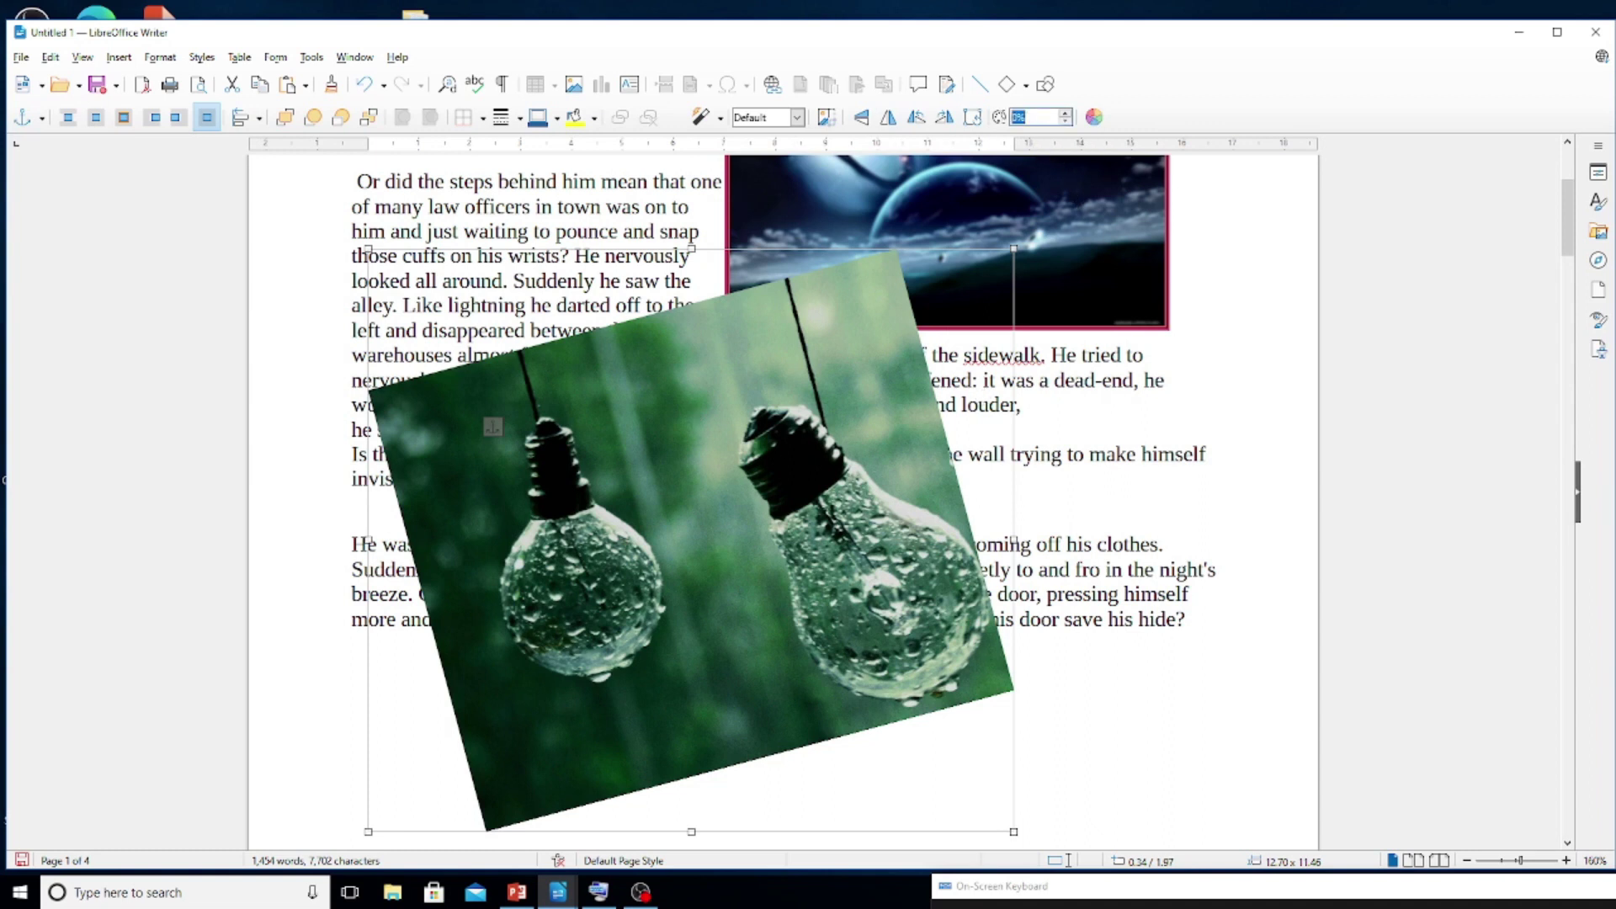
pyautogui.write('50')
pyautogui.press('Return')
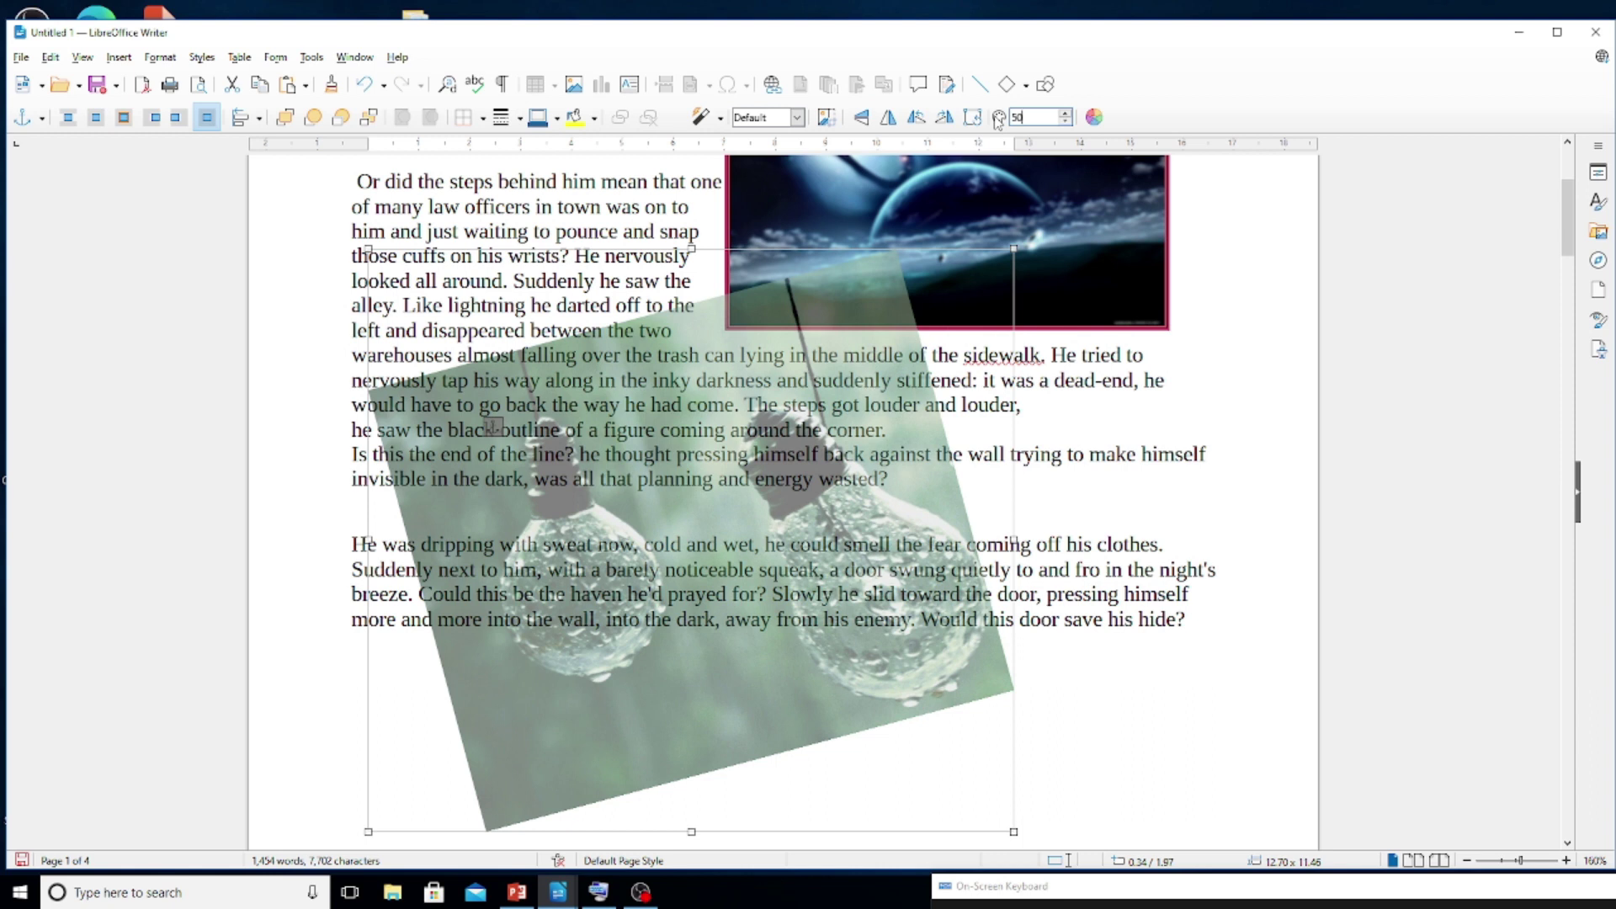
pyautogui.moveTo(853, 281); pyautogui.dragTo(883, 229)
pyautogui.scroll(5, 931, 328)
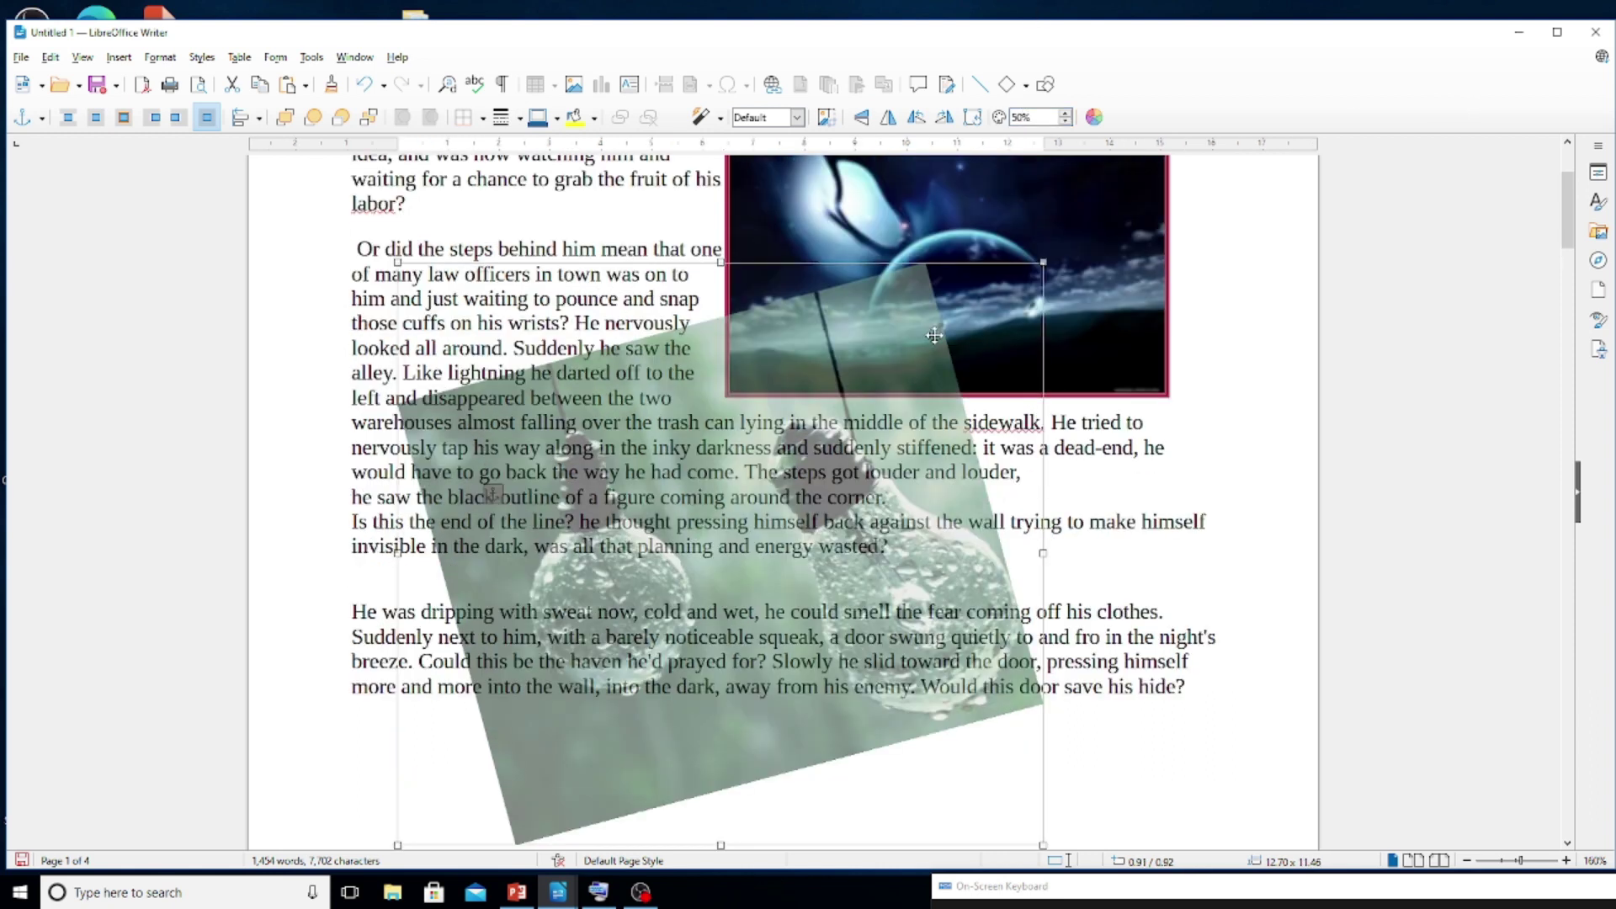
pyautogui.scroll(2, 934, 335)
pyautogui.moveTo(935, 335)
pyautogui.mouseDown()
pyautogui.moveTo(968, 396)
pyautogui.moveTo(987, 376)
pyautogui.moveTo(949, 447)
pyautogui.mouseUp()
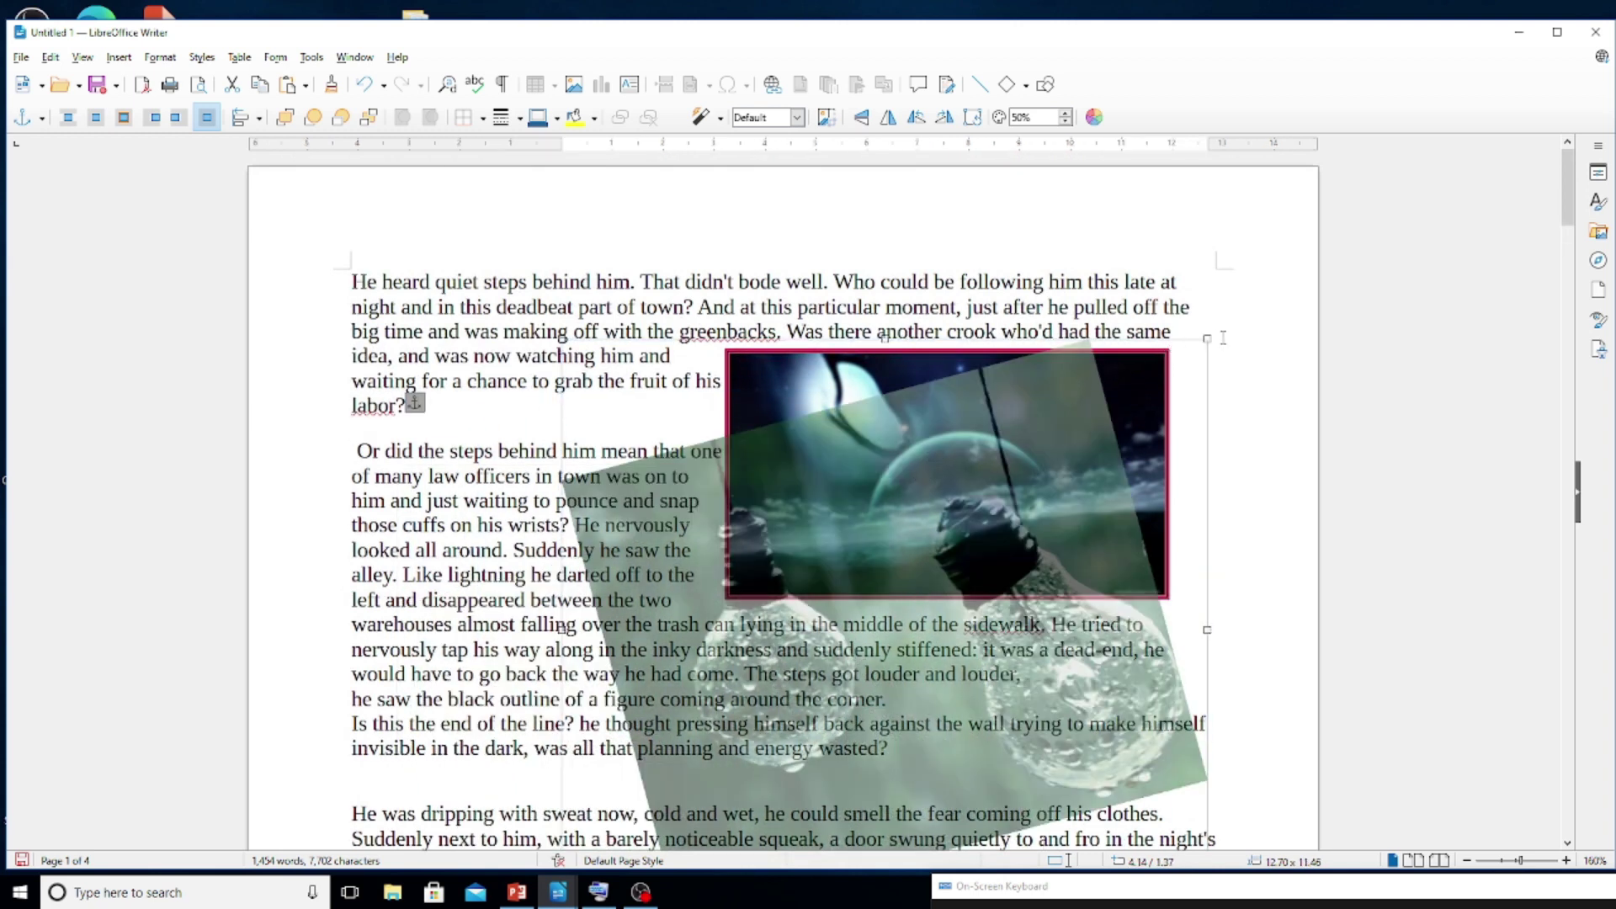
# Straighten the tilted light-bulb image with free rotation so its edges are level with the page.
pyautogui.click(975, 118)
pyautogui.moveTo(1207, 339); pyautogui.dragTo(1213, 397)
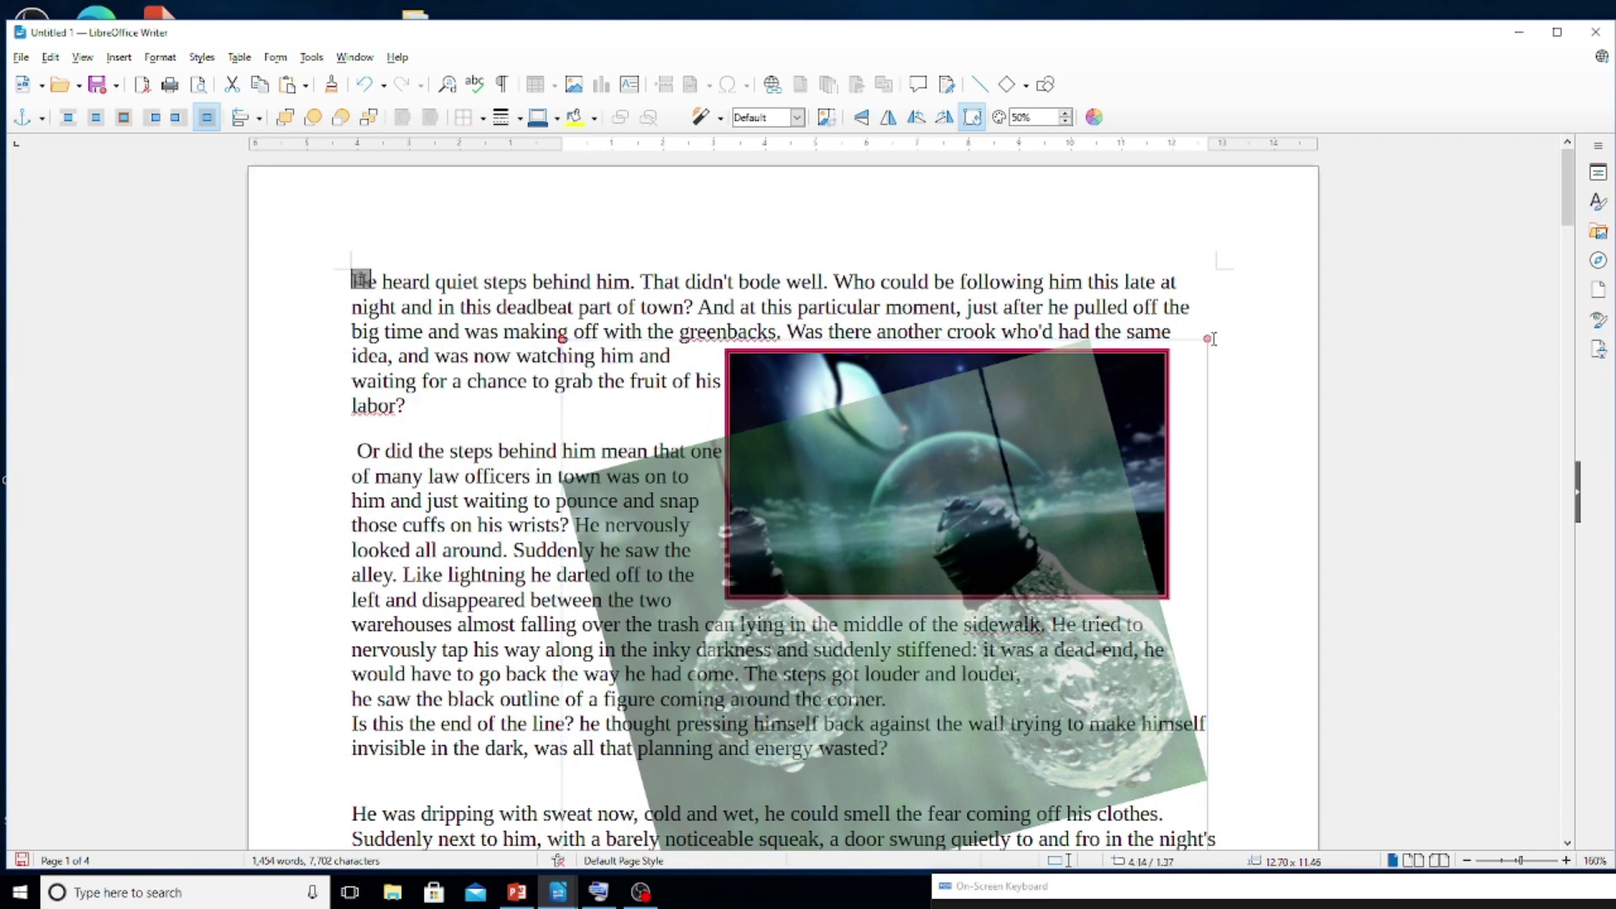
pyautogui.moveTo(1208, 338); pyautogui.dragTo(1230, 405)
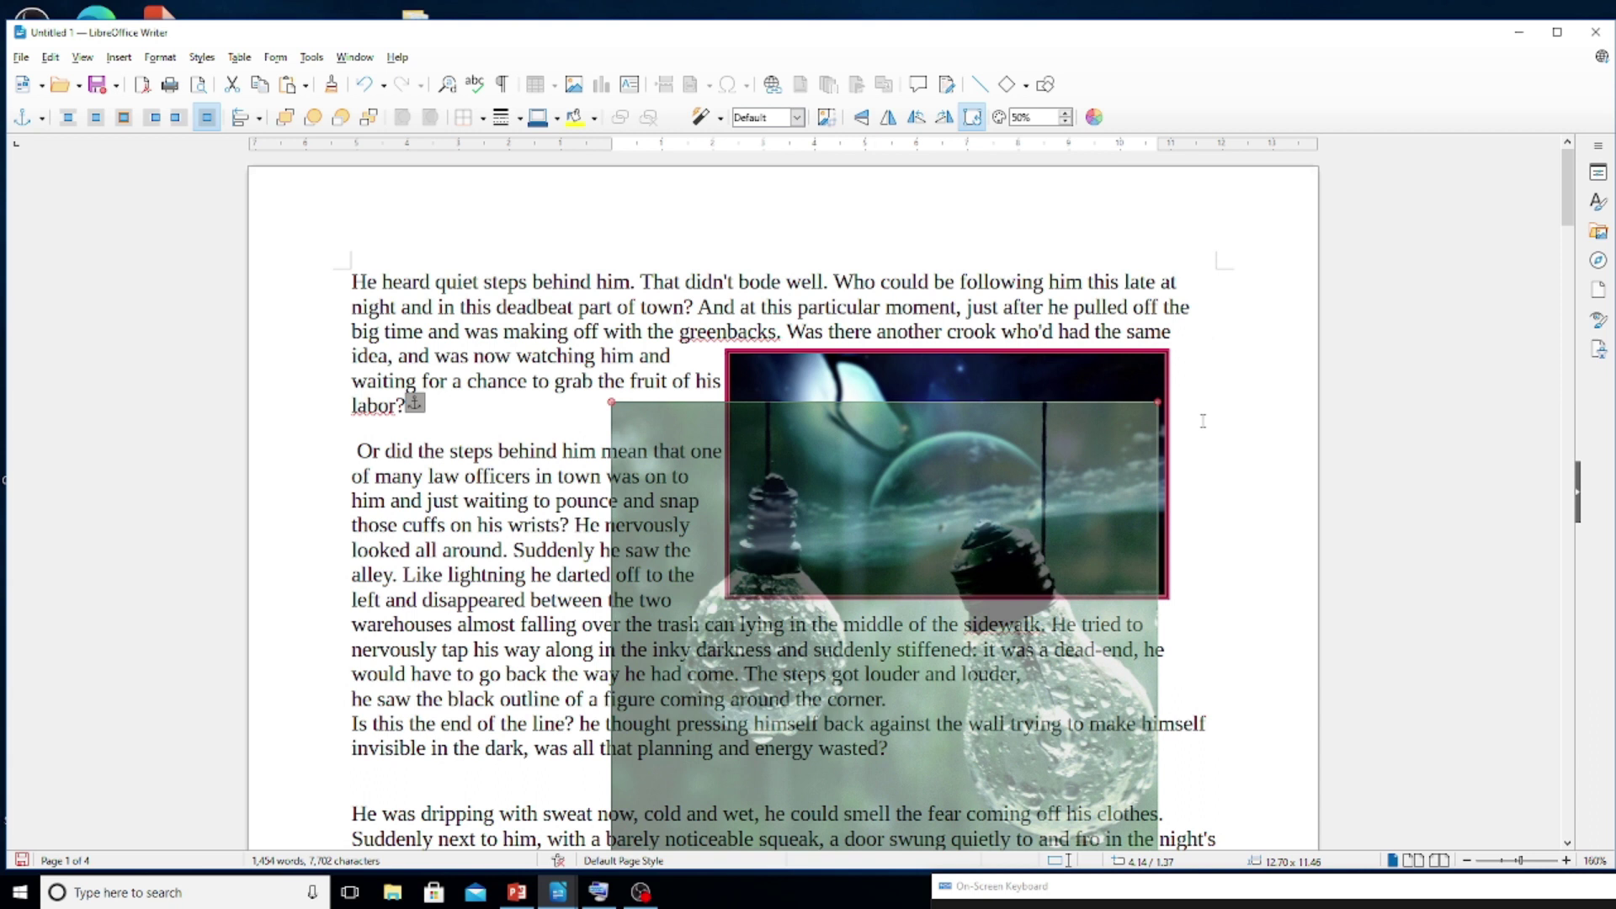
pyautogui.click(1158, 402)
# Resize the light-bulb image to about 8.54 x 4.90 and align it exactly over the planet picture.
pyautogui.moveTo(1160, 406); pyautogui.dragTo(950, 570)
pyautogui.moveTo(839, 604); pyautogui.dragTo(959, 388)
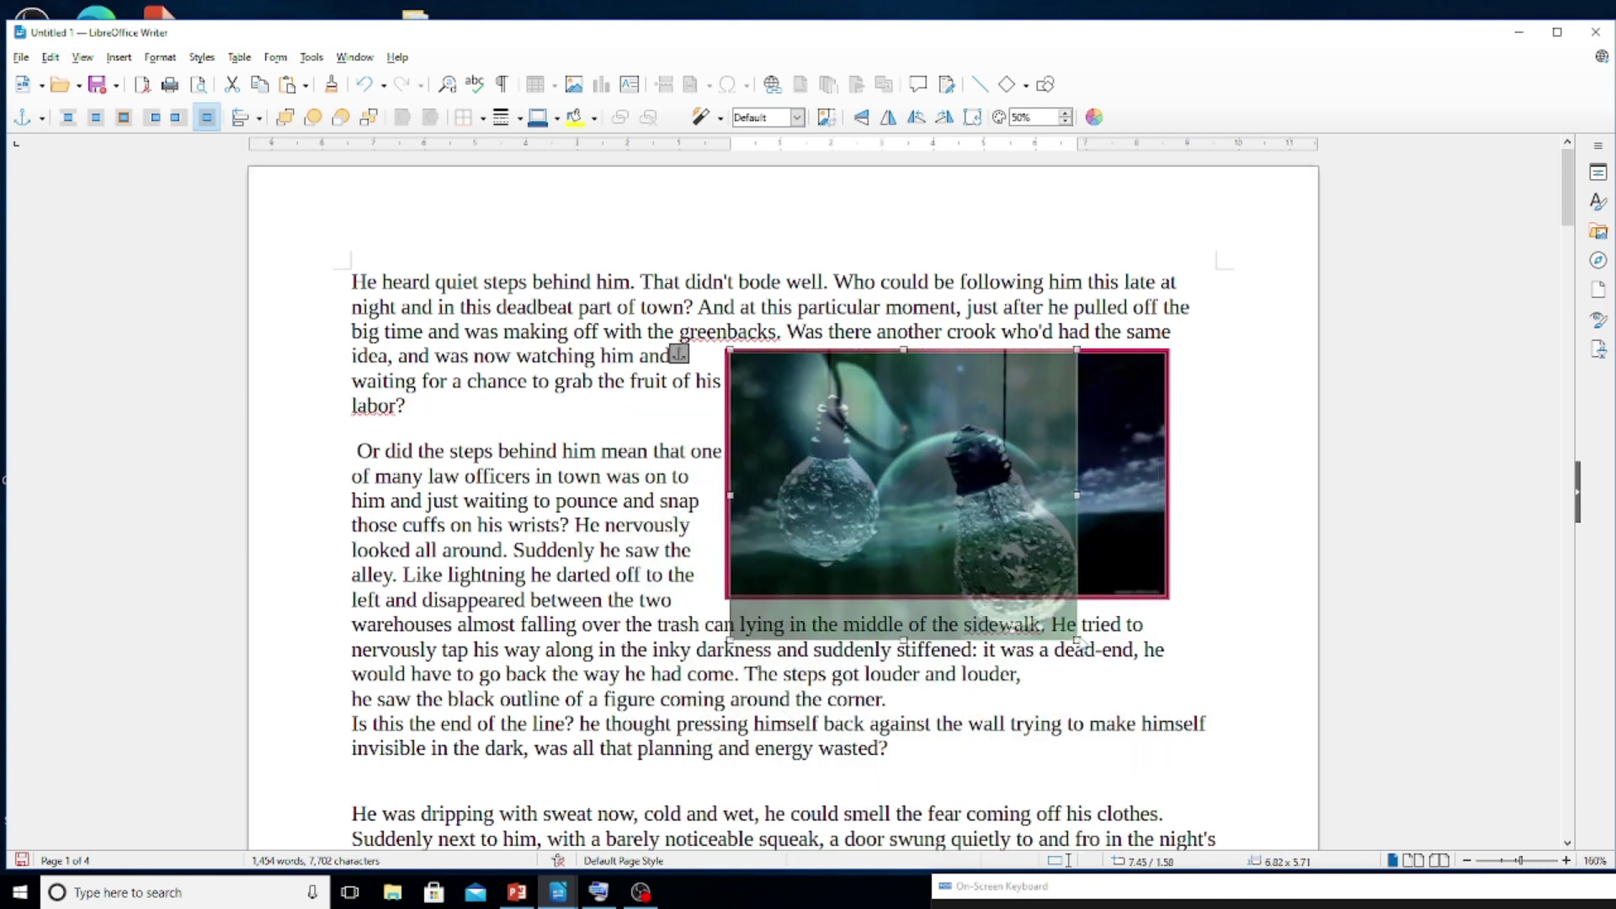
pyautogui.moveTo(1077, 640)
pyautogui.mouseDown()
pyautogui.moveTo(1126, 678)
pyautogui.moveTo(1087, 648)
pyautogui.mouseUp()
pyautogui.moveTo(1086, 499); pyautogui.dragTo(1166, 499)
pyautogui.moveTo(985, 644); pyautogui.dragTo(952, 599)
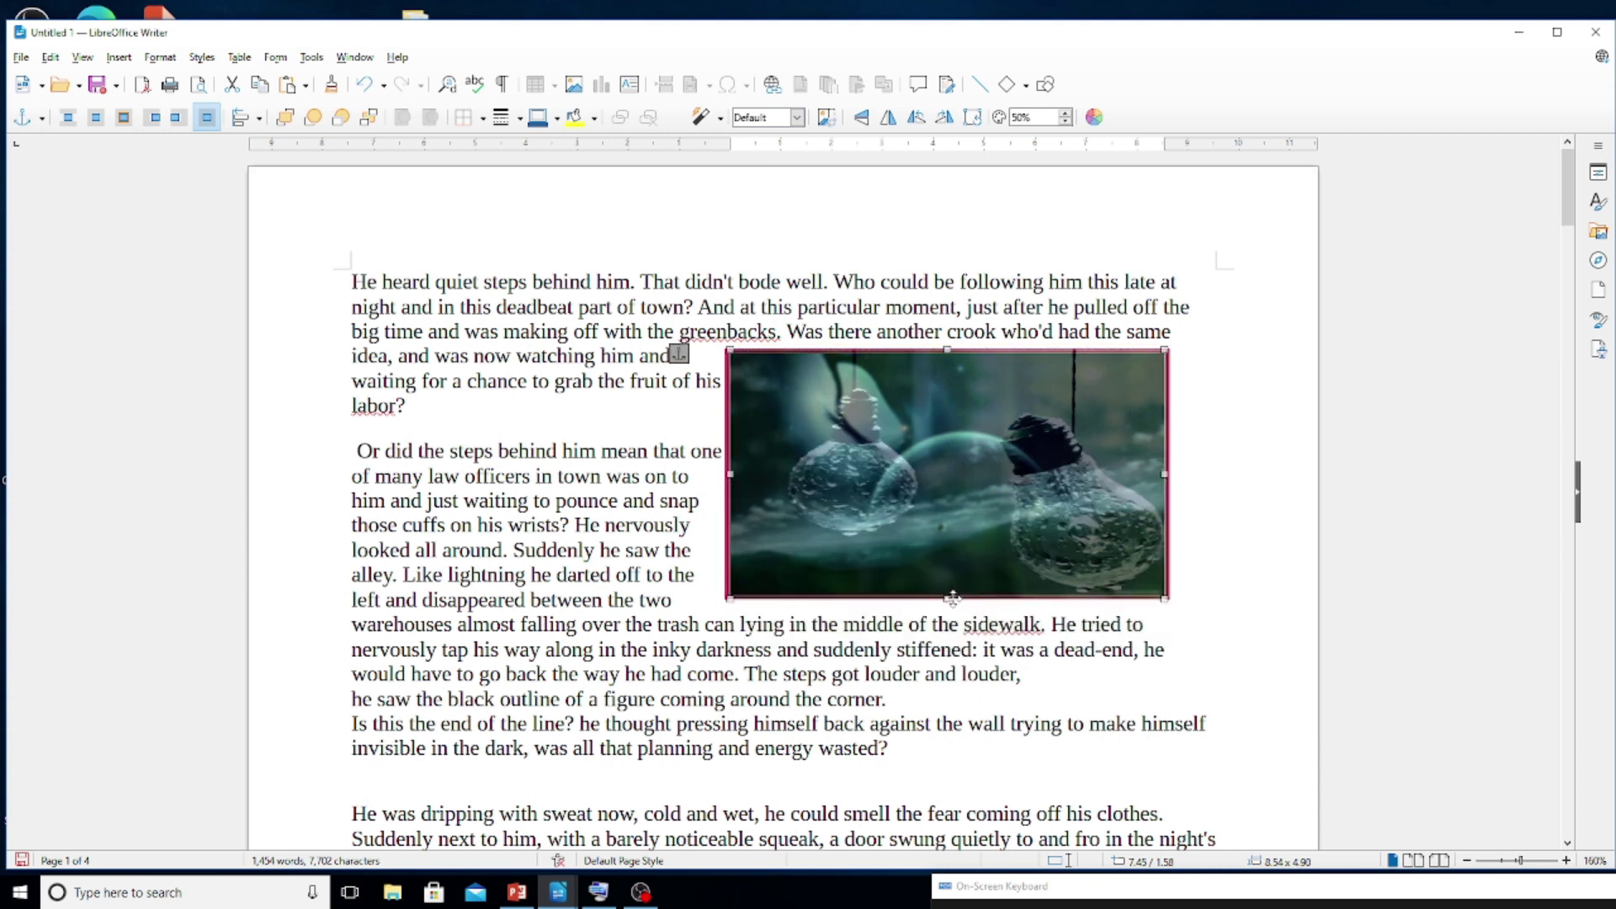
# Set the overlaid light-bulb image's transparency to 70%.
pyautogui.click(1012, 118)
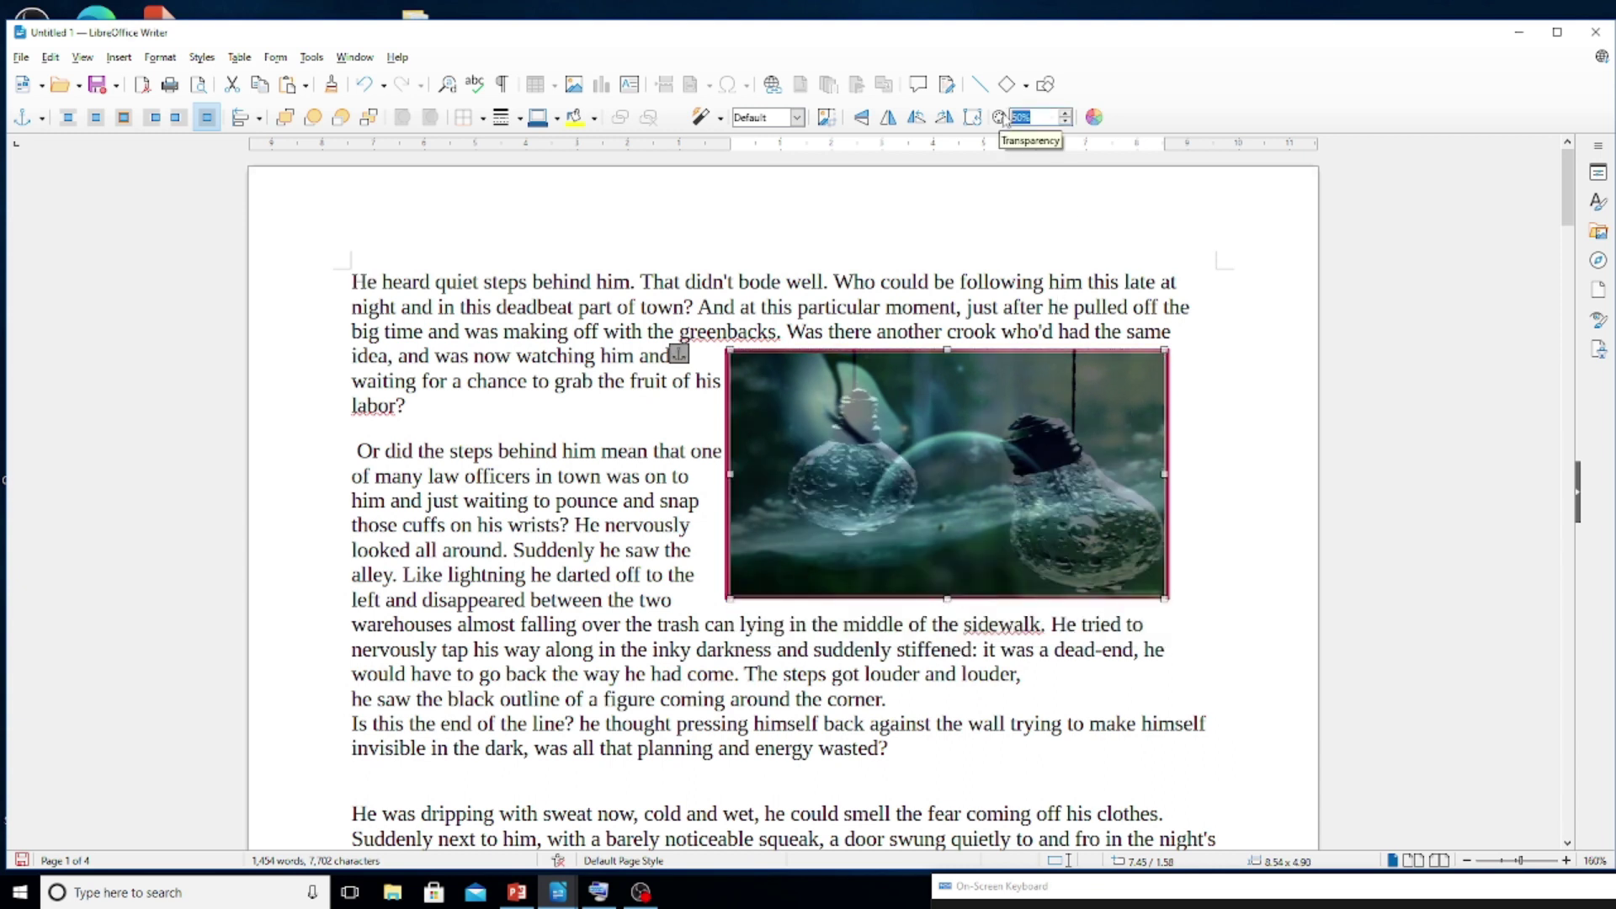
pyautogui.write('70')
pyautogui.press('Return')
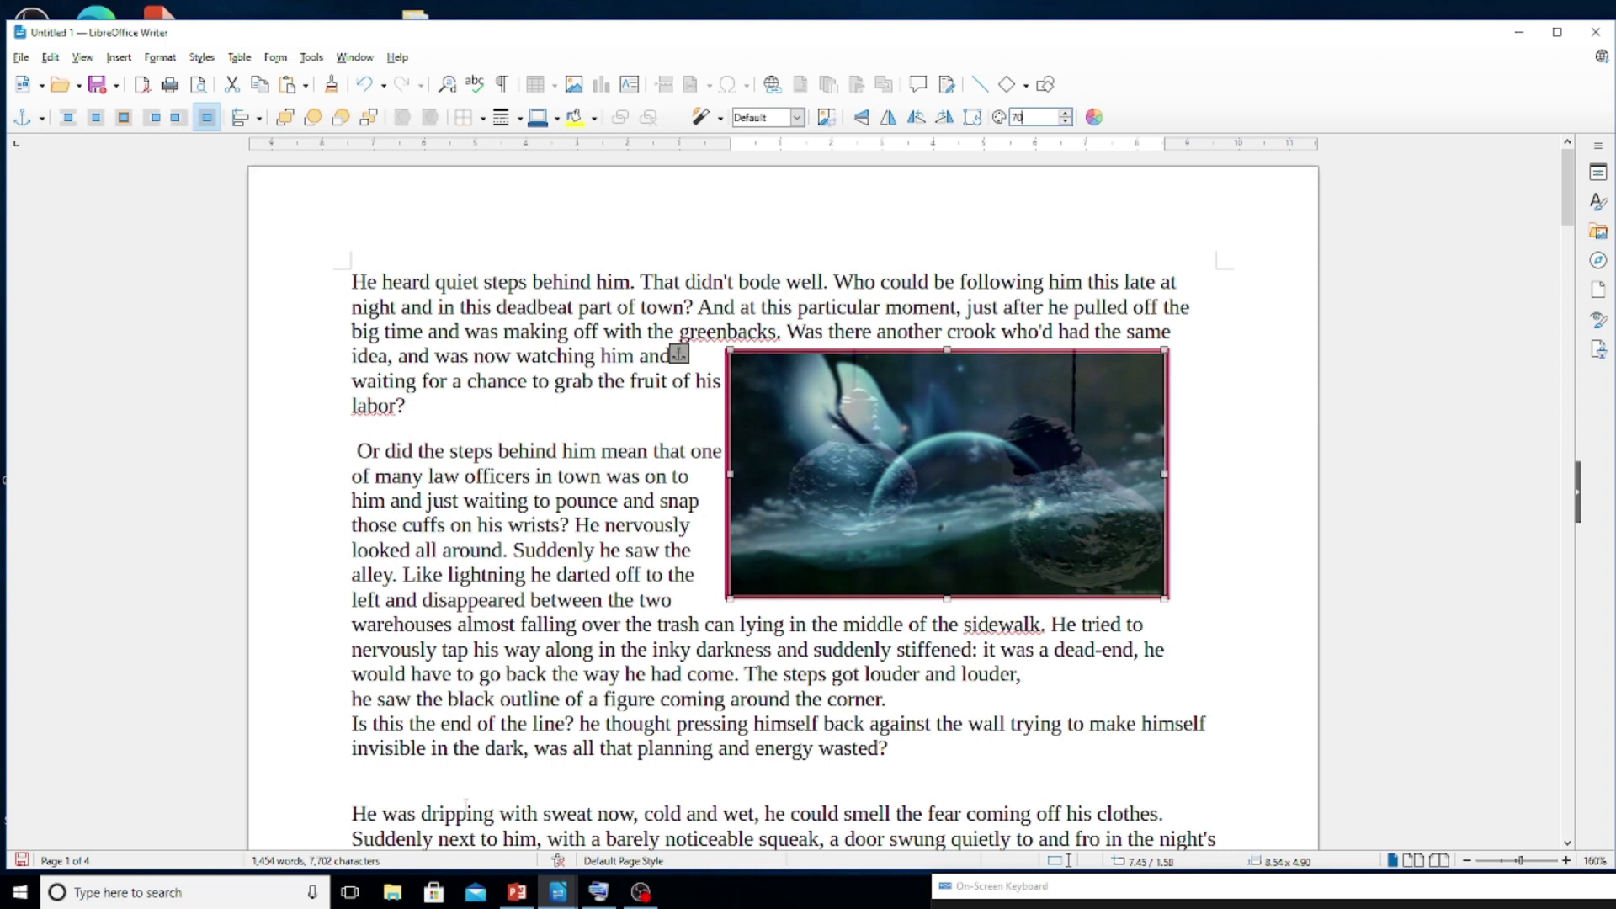
# Show the image color controls and move the light-bulb image down off the planet picture, placing it just below.
pyautogui.click(1094, 119)
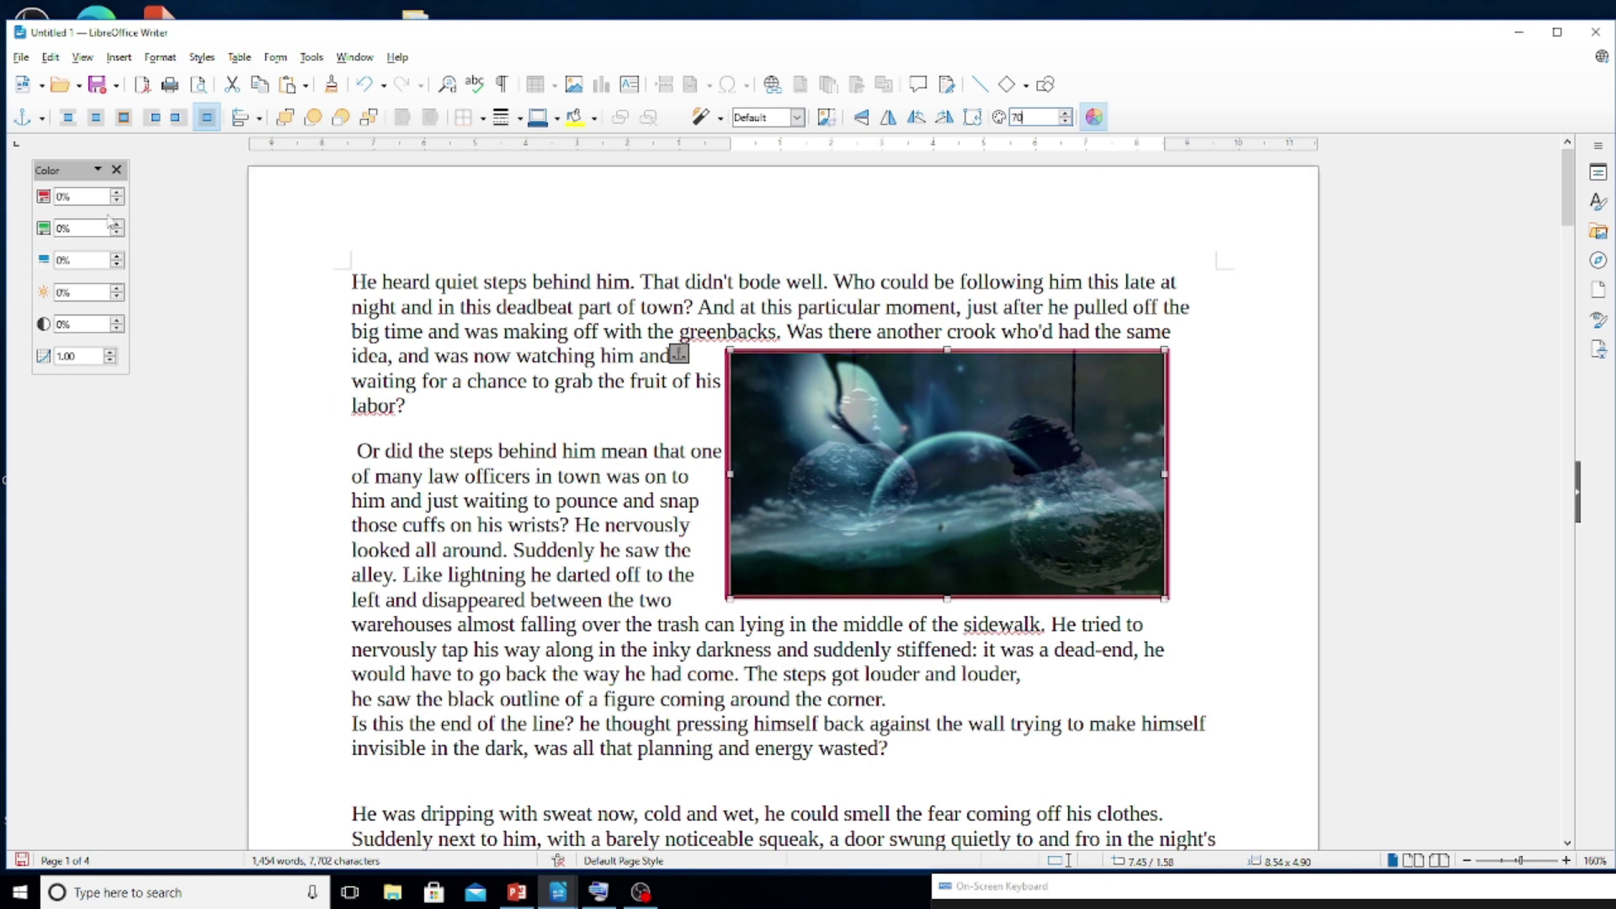
pyautogui.moveTo(793, 393); pyautogui.dragTo(793, 589)
pyautogui.click(910, 428)
pyautogui.moveTo(971, 585); pyautogui.dragTo(977, 662)
# Set the planet picture's red level to 14% and its green level to 50%.
pyautogui.click(954, 506)
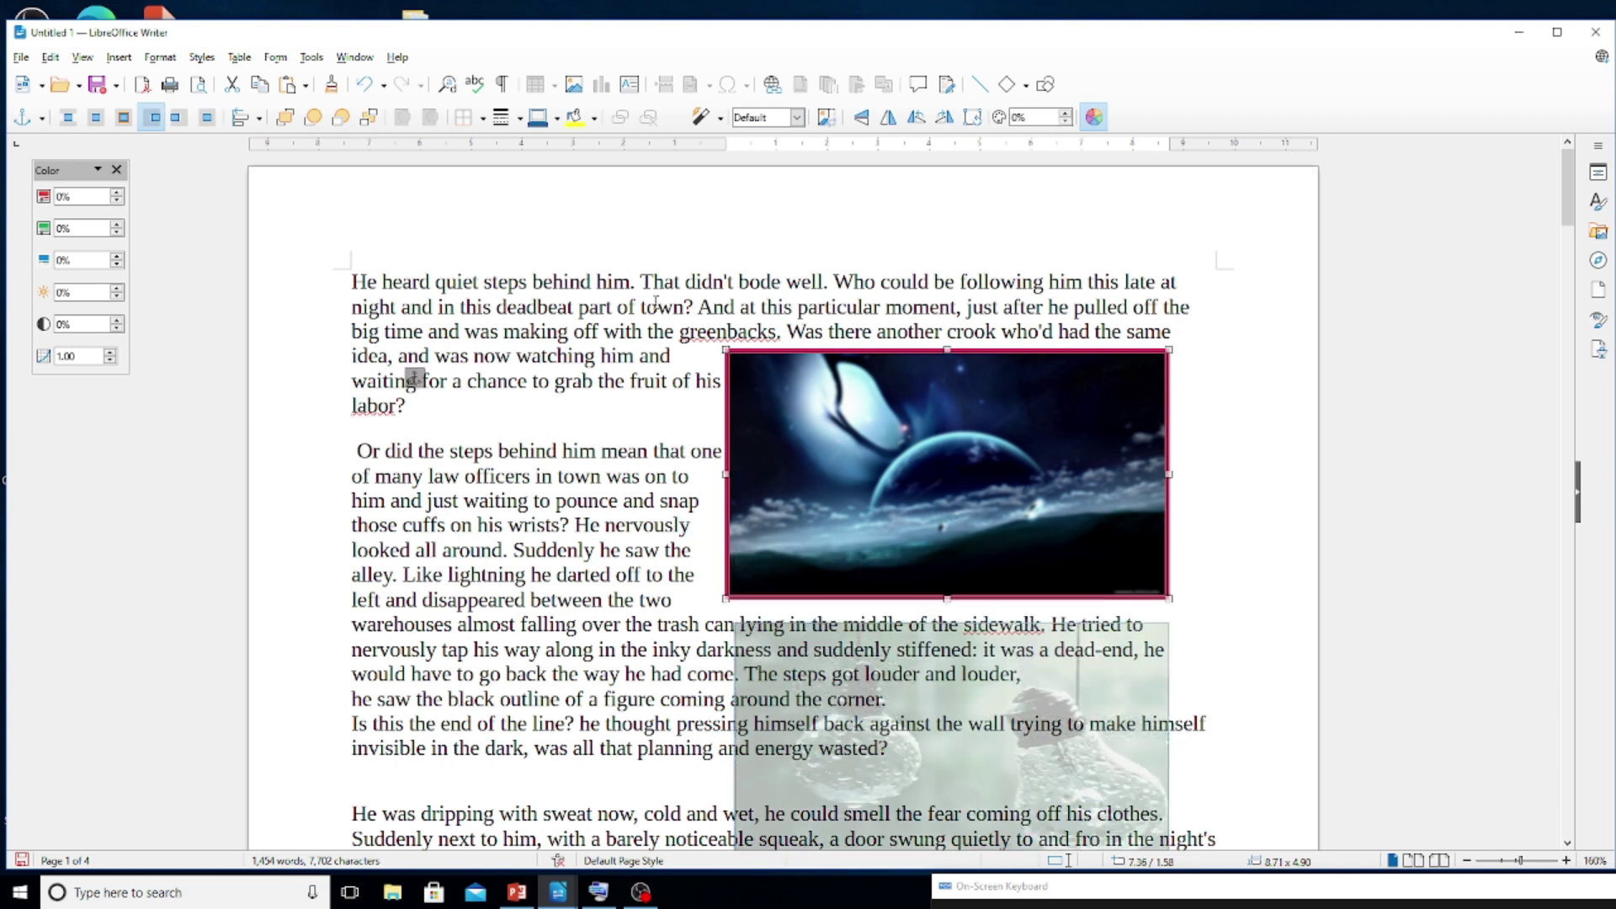
pyautogui.click(118, 193)
pyautogui.click(118, 193)
pyautogui.press('Tab')
pyautogui.write('50')
pyautogui.press('Return')
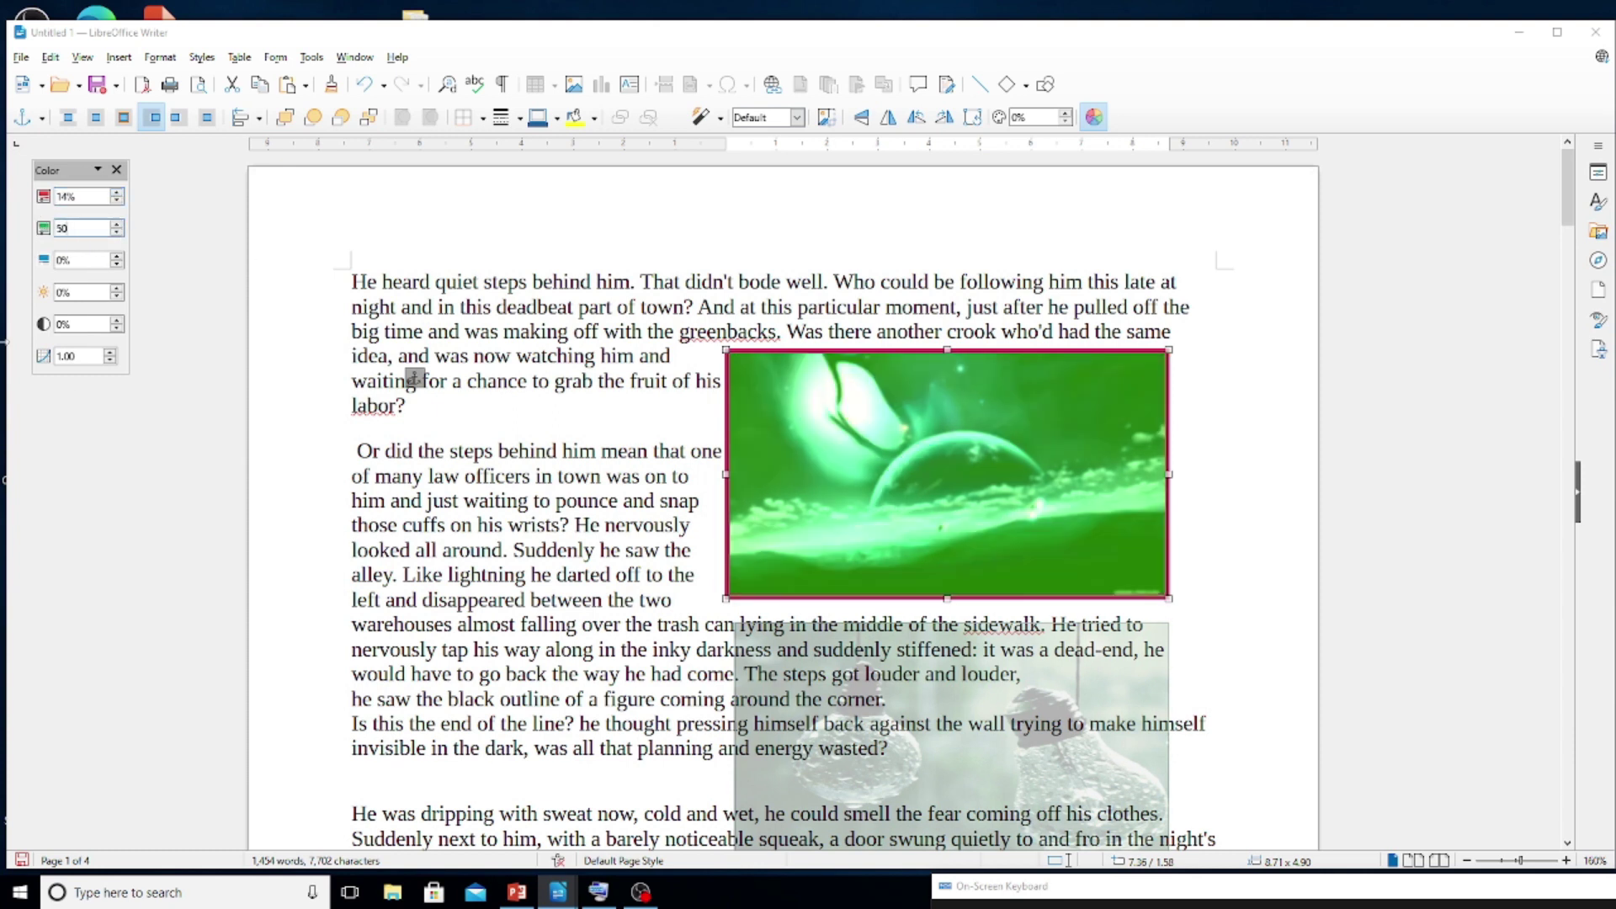
# Set the planet picture's blue level to 60% and brightness to 50%, and close the color controls.
pyautogui.press('Tab')
pyautogui.write('60')
pyautogui.press('Tab')
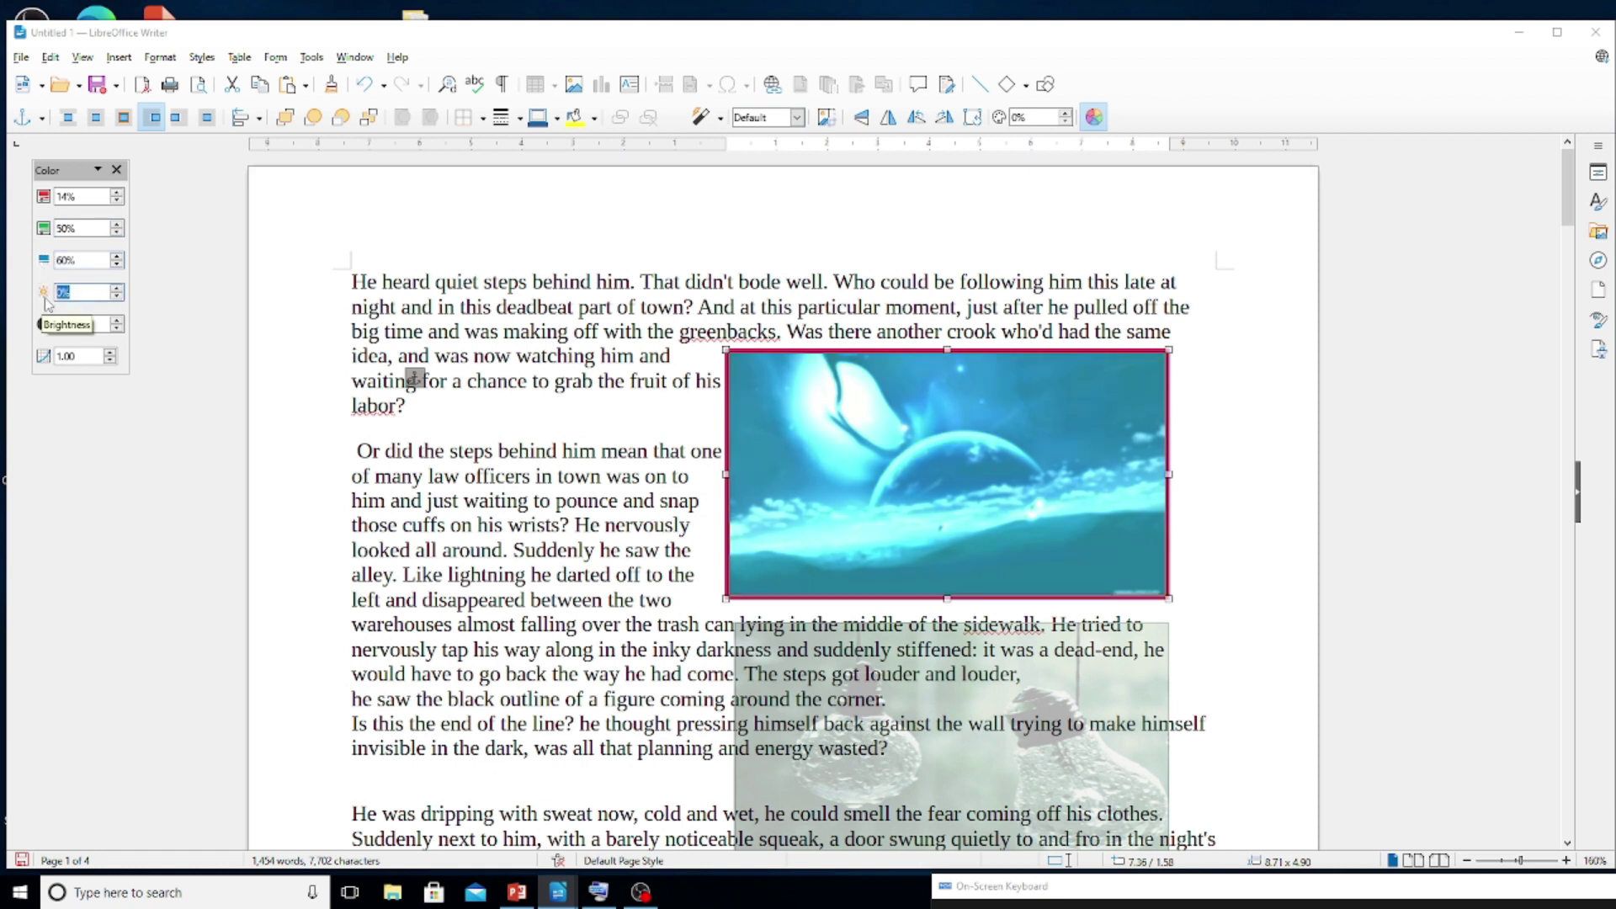
pyautogui.write('580')
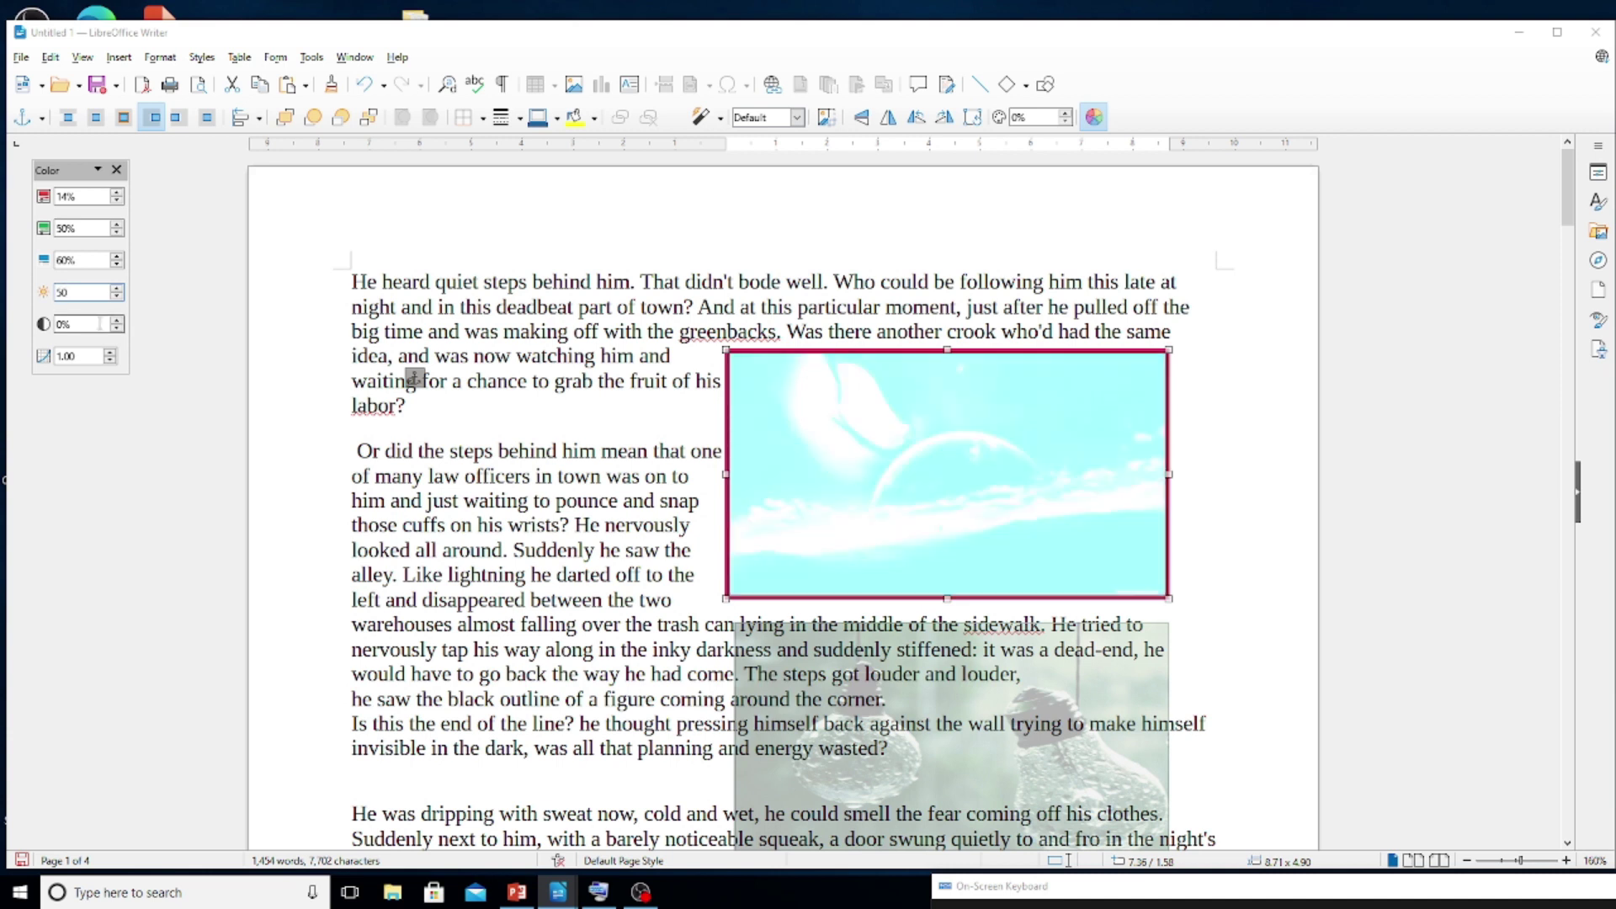
pyautogui.press('Tab')
pyautogui.click(117, 171)
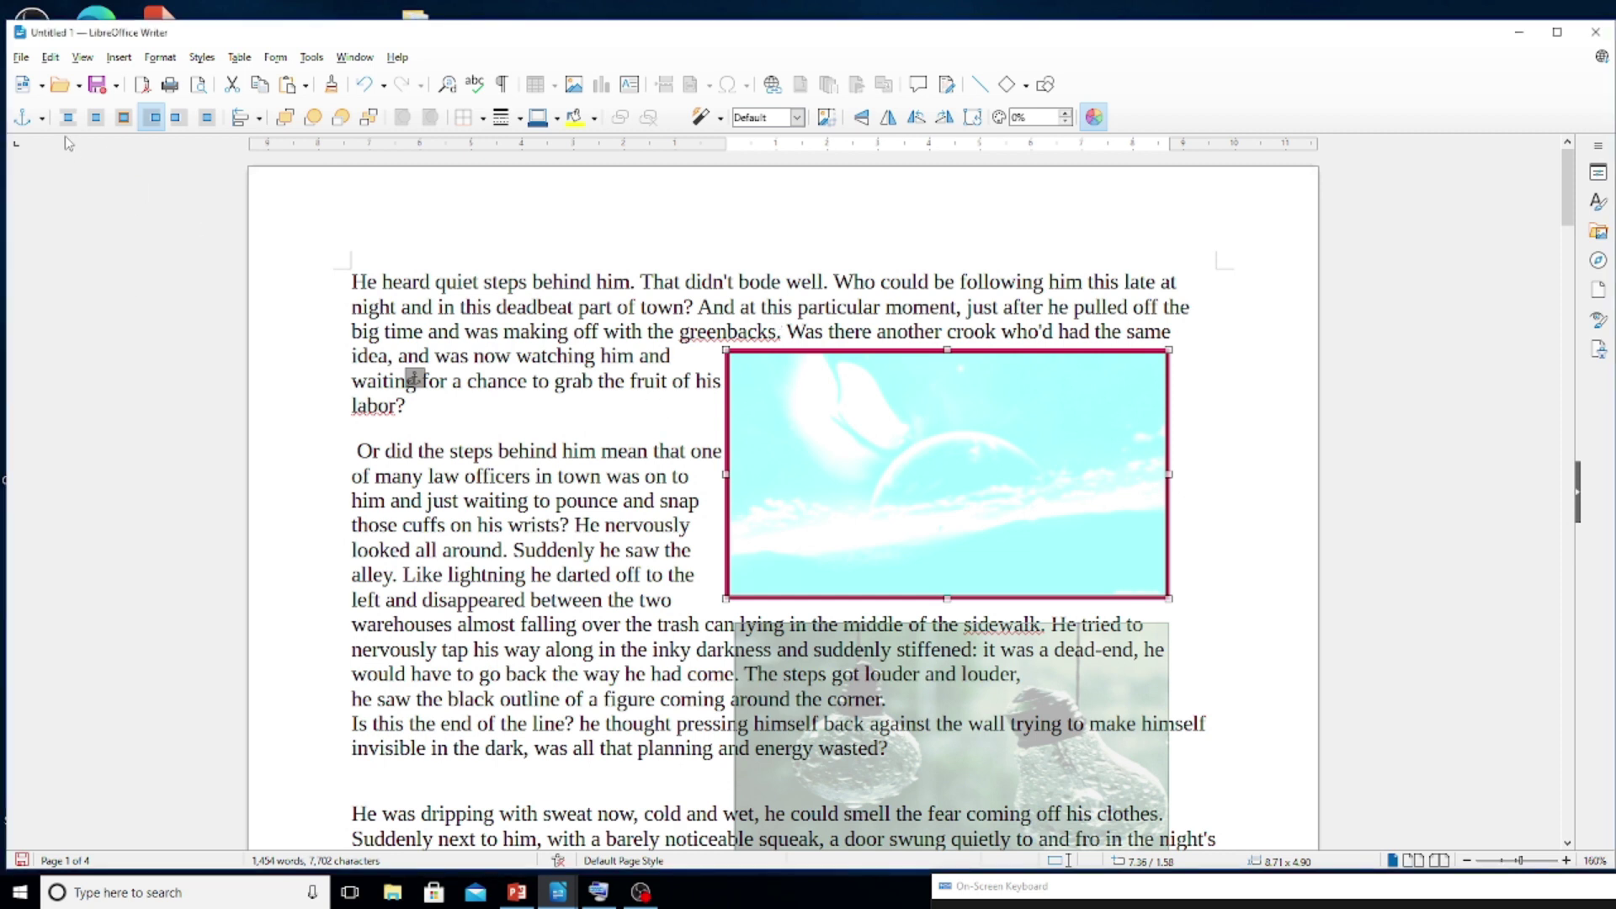
# Delete the red-bordered planet picture from the first two paragraphs.
pyautogui.click(893, 330)
pyautogui.click(918, 378)
pyautogui.press('Delete')
# Move the light-bulb image up beside the opening paragraphs and reset its transparency to 0%.
pyautogui.moveTo(983, 592); pyautogui.dragTo(989, 374)
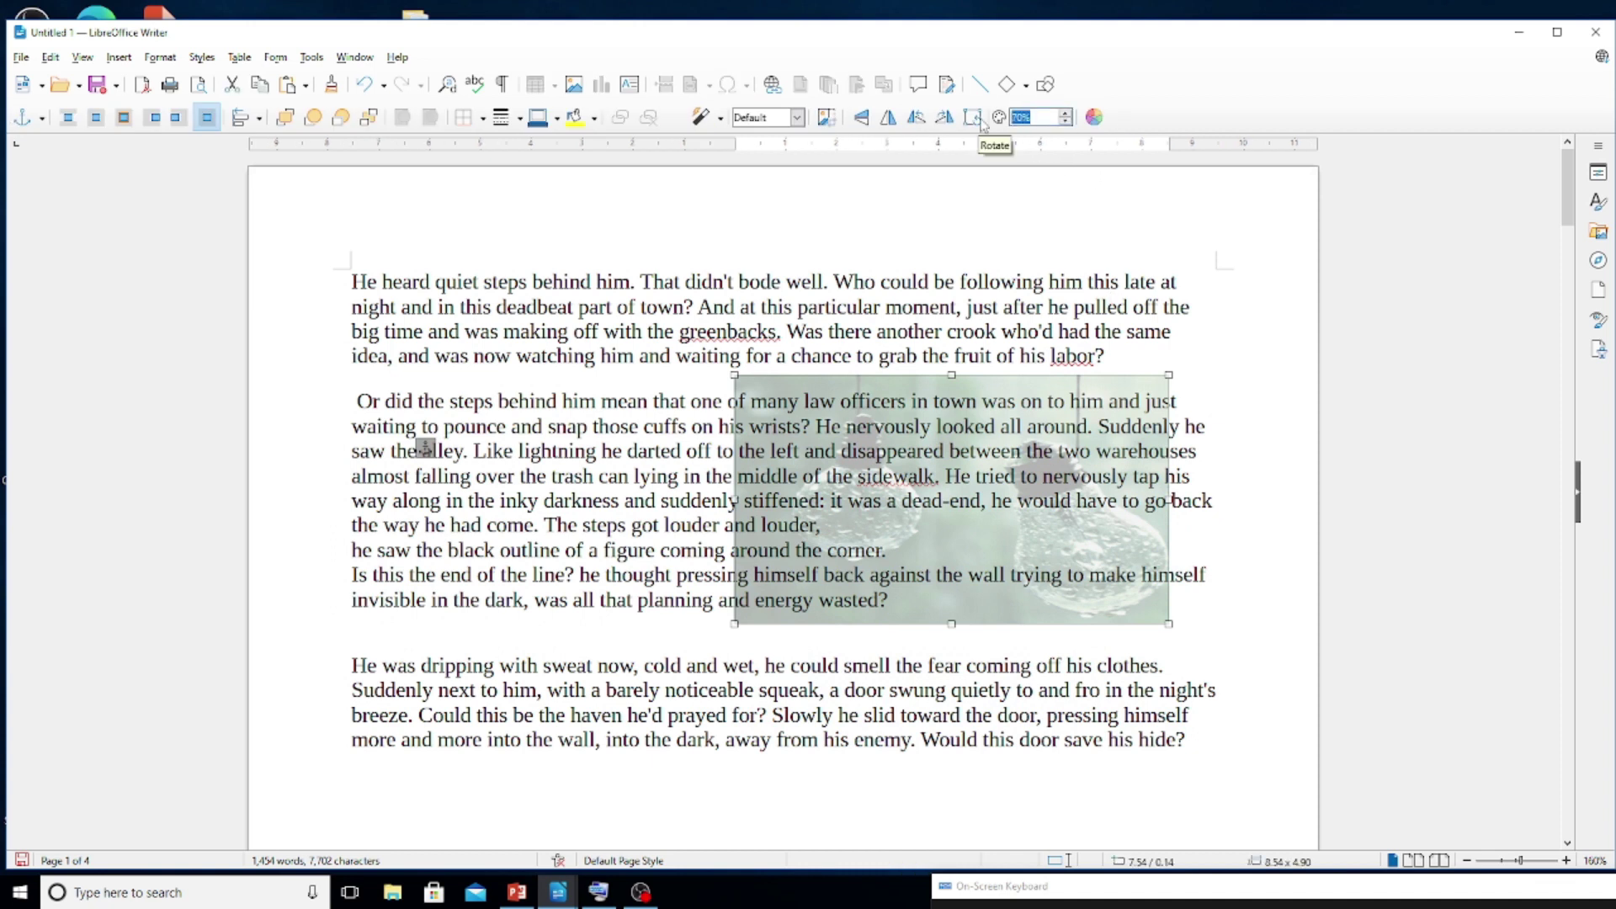
pyautogui.write('0')
pyautogui.press('Return')
# Apply parallel text wrapping to the light-bulb image and move it to the right page margin, at about 8.83 / 1.27.
pyautogui.moveTo(980, 485); pyautogui.dragTo(1000, 452)
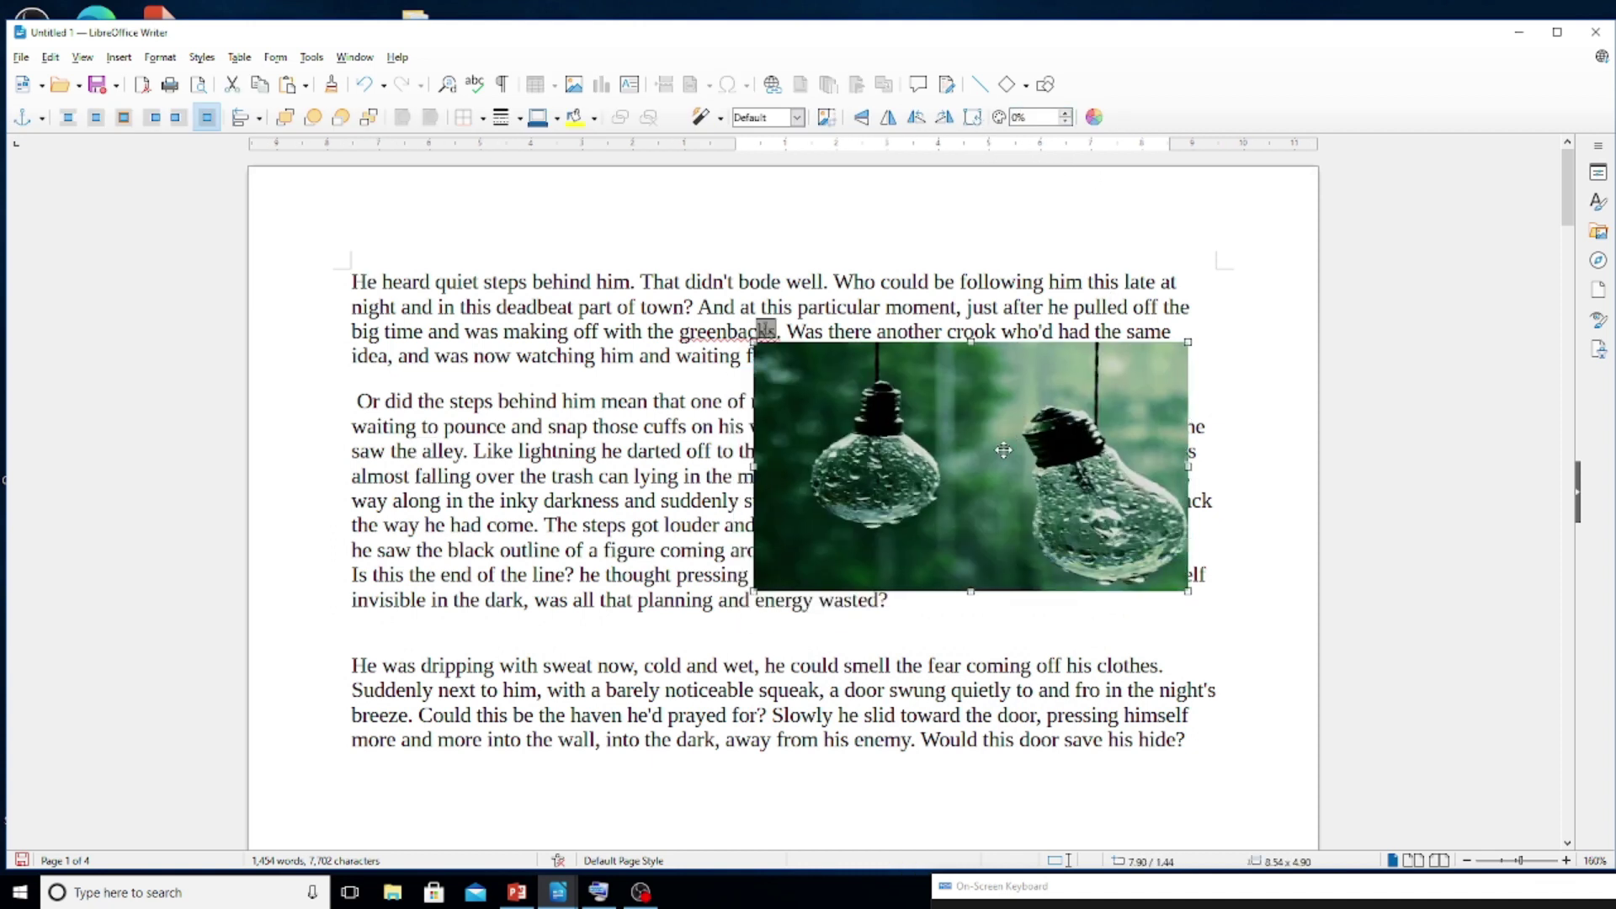
pyautogui.click(94, 119)
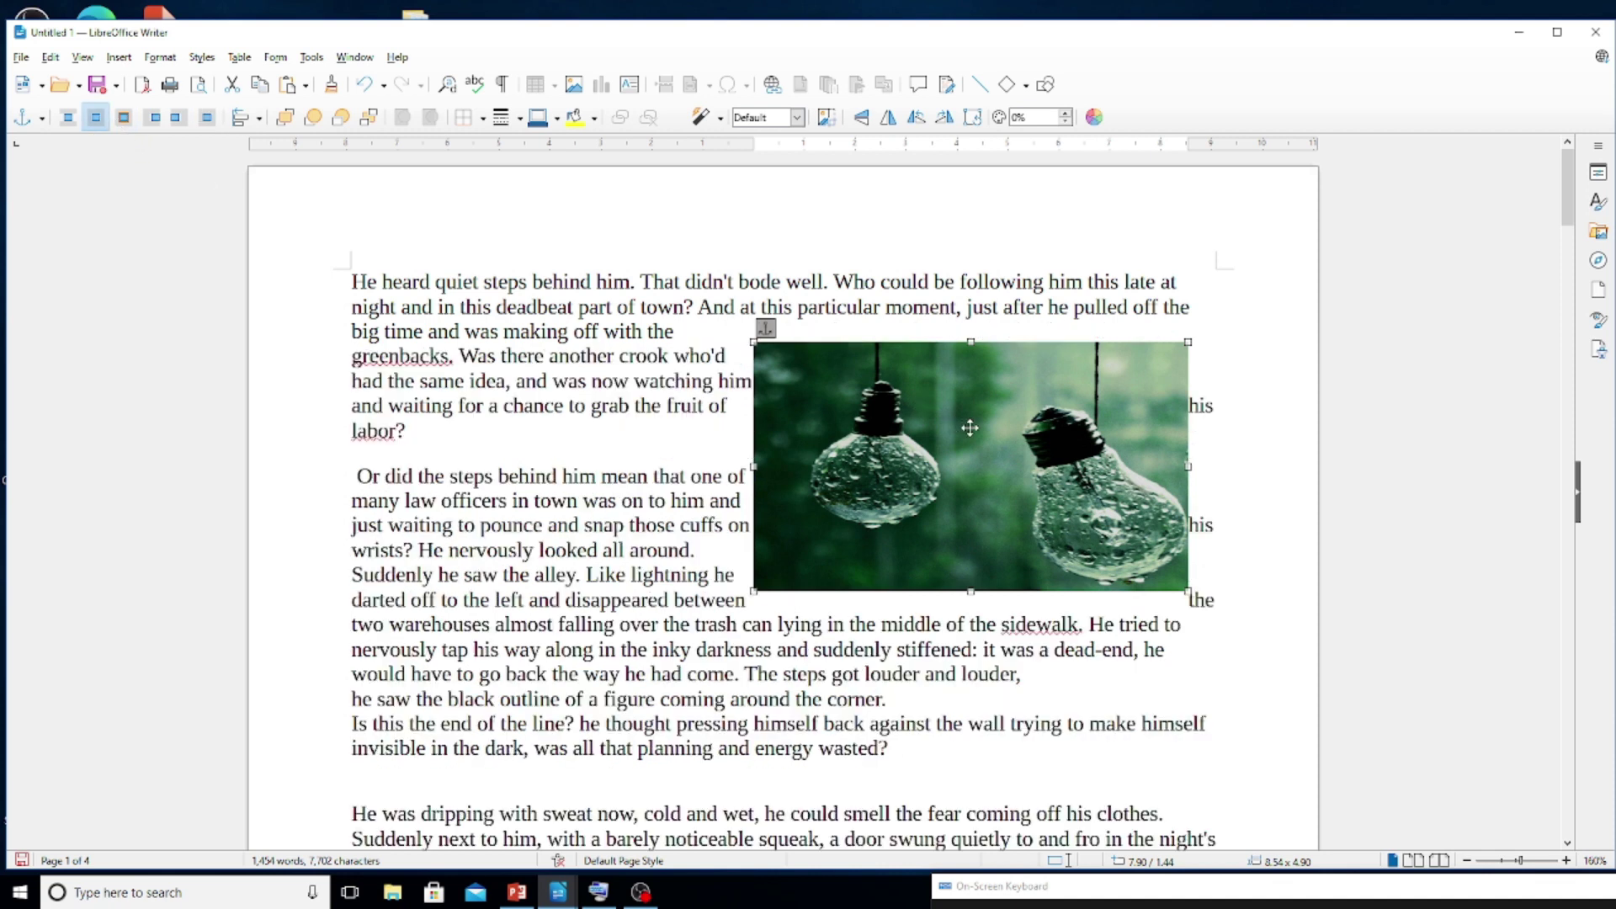
pyautogui.moveTo(969, 428); pyautogui.dragTo(961, 394)
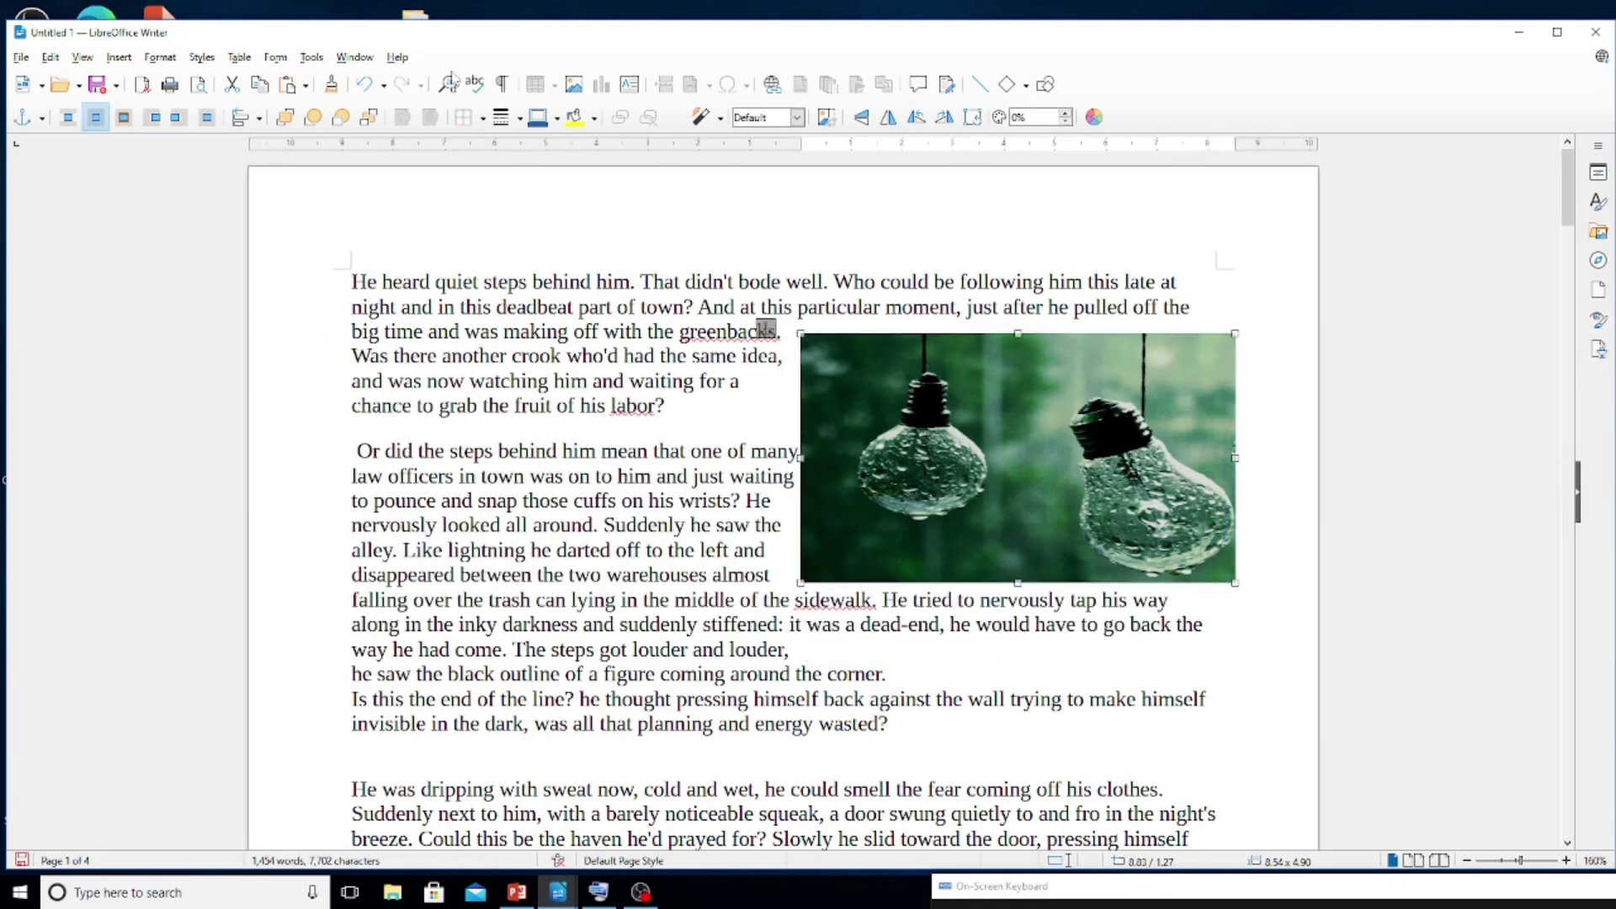
# Examine the insert commands and the list of available toolbars, including the Image toolbar entry, with the light-bulb image selected.
pyautogui.click(119, 57)
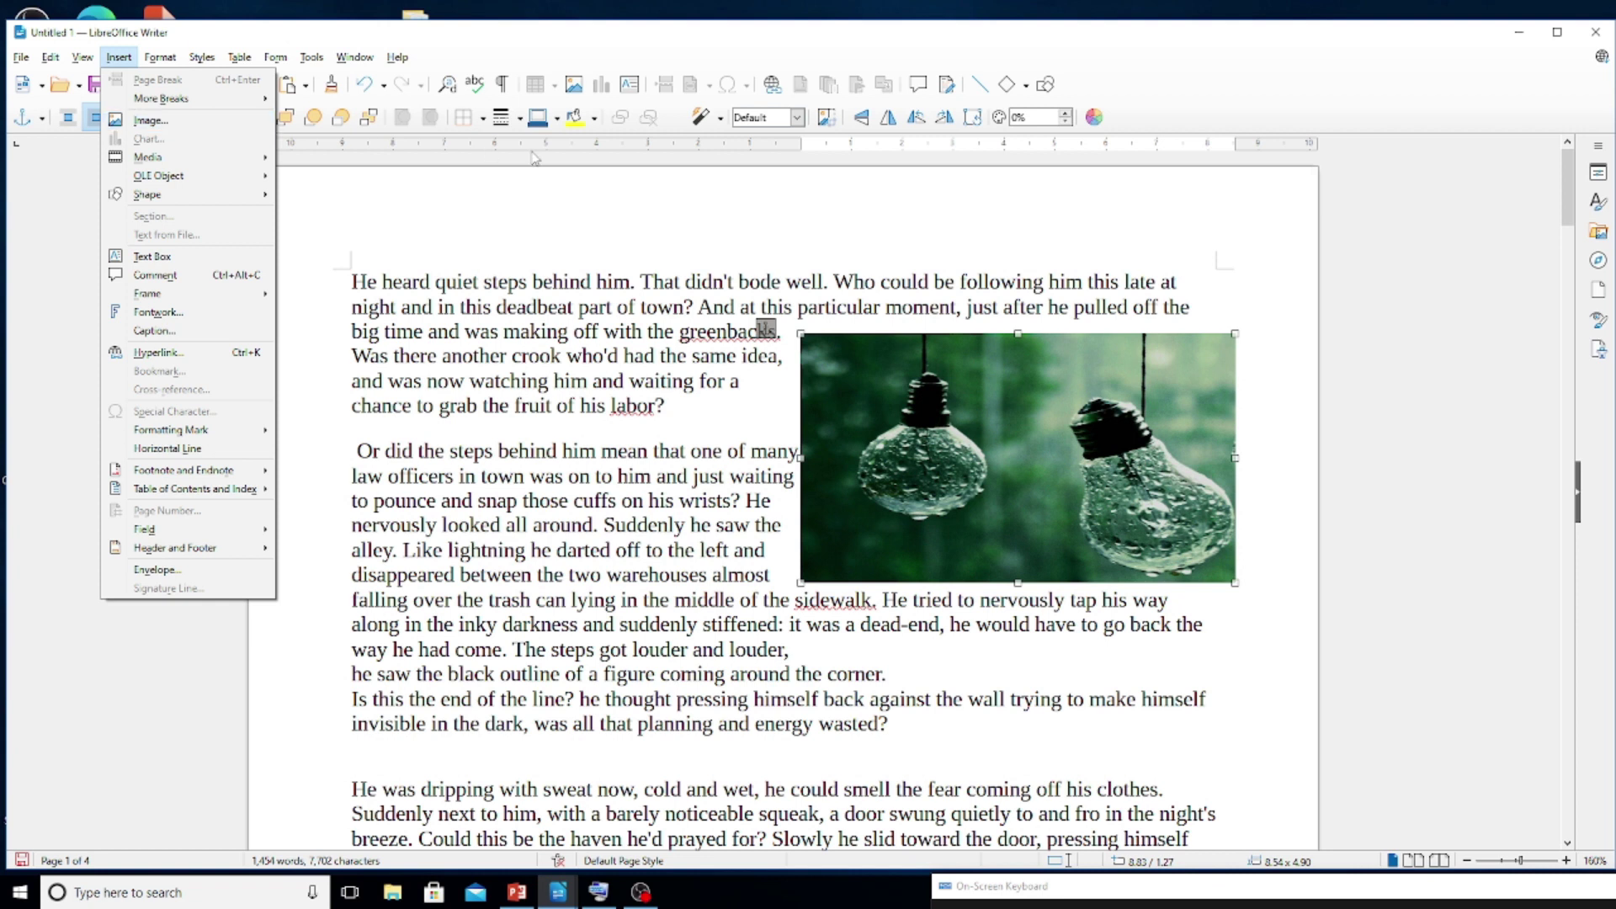
pyautogui.click(838, 366)
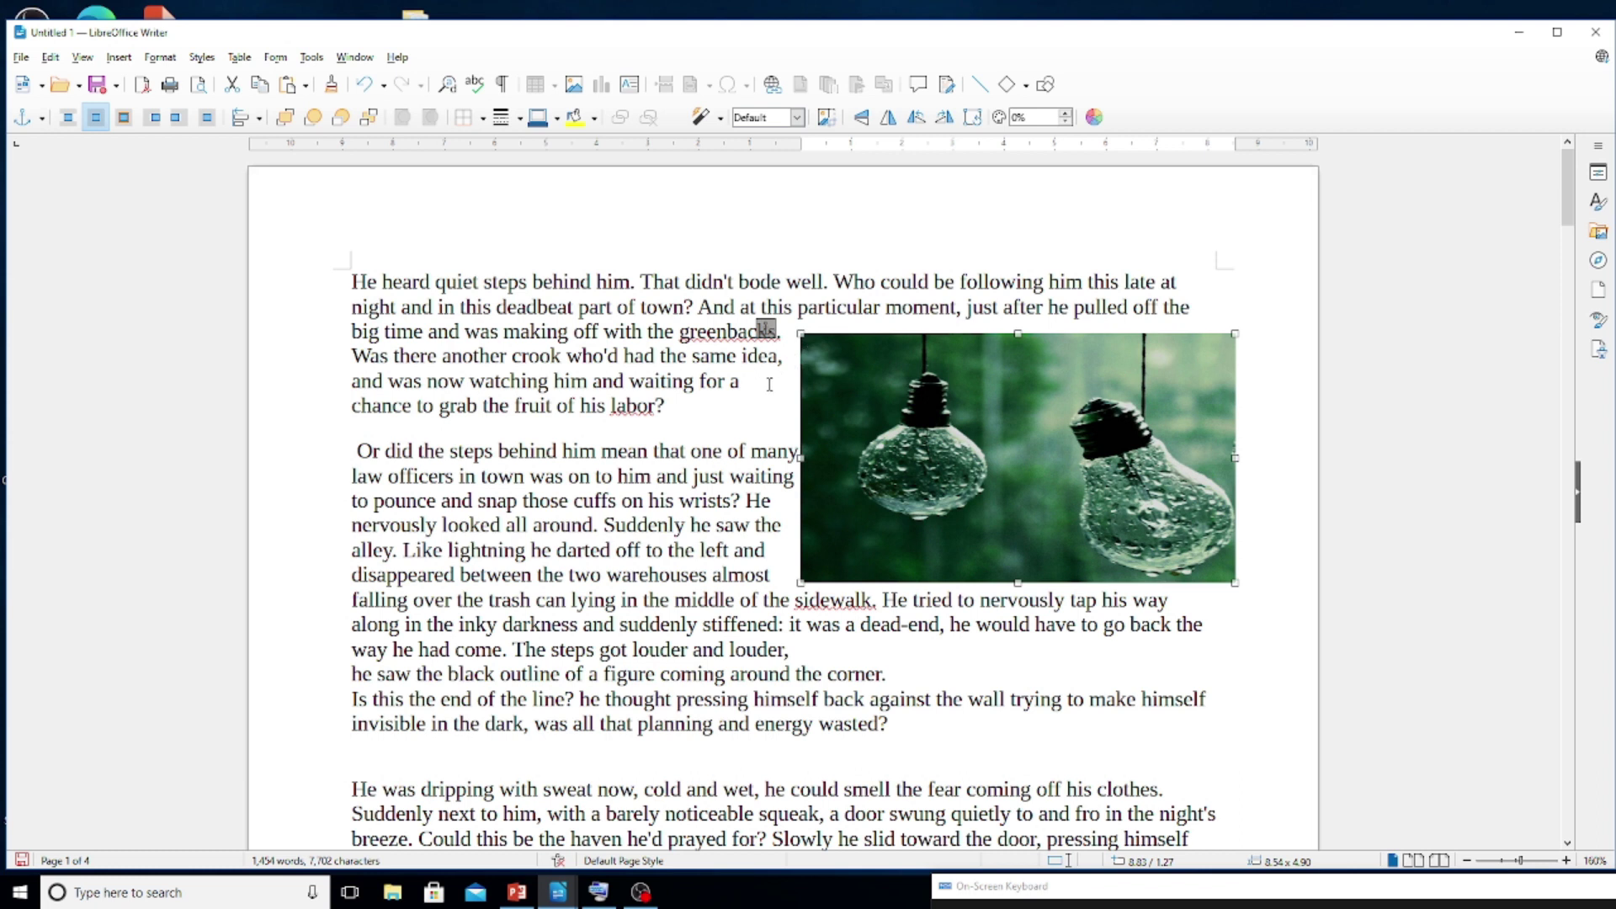
pyautogui.press('Escape')
pyautogui.click(929, 345)
pyautogui.click(93, 59)
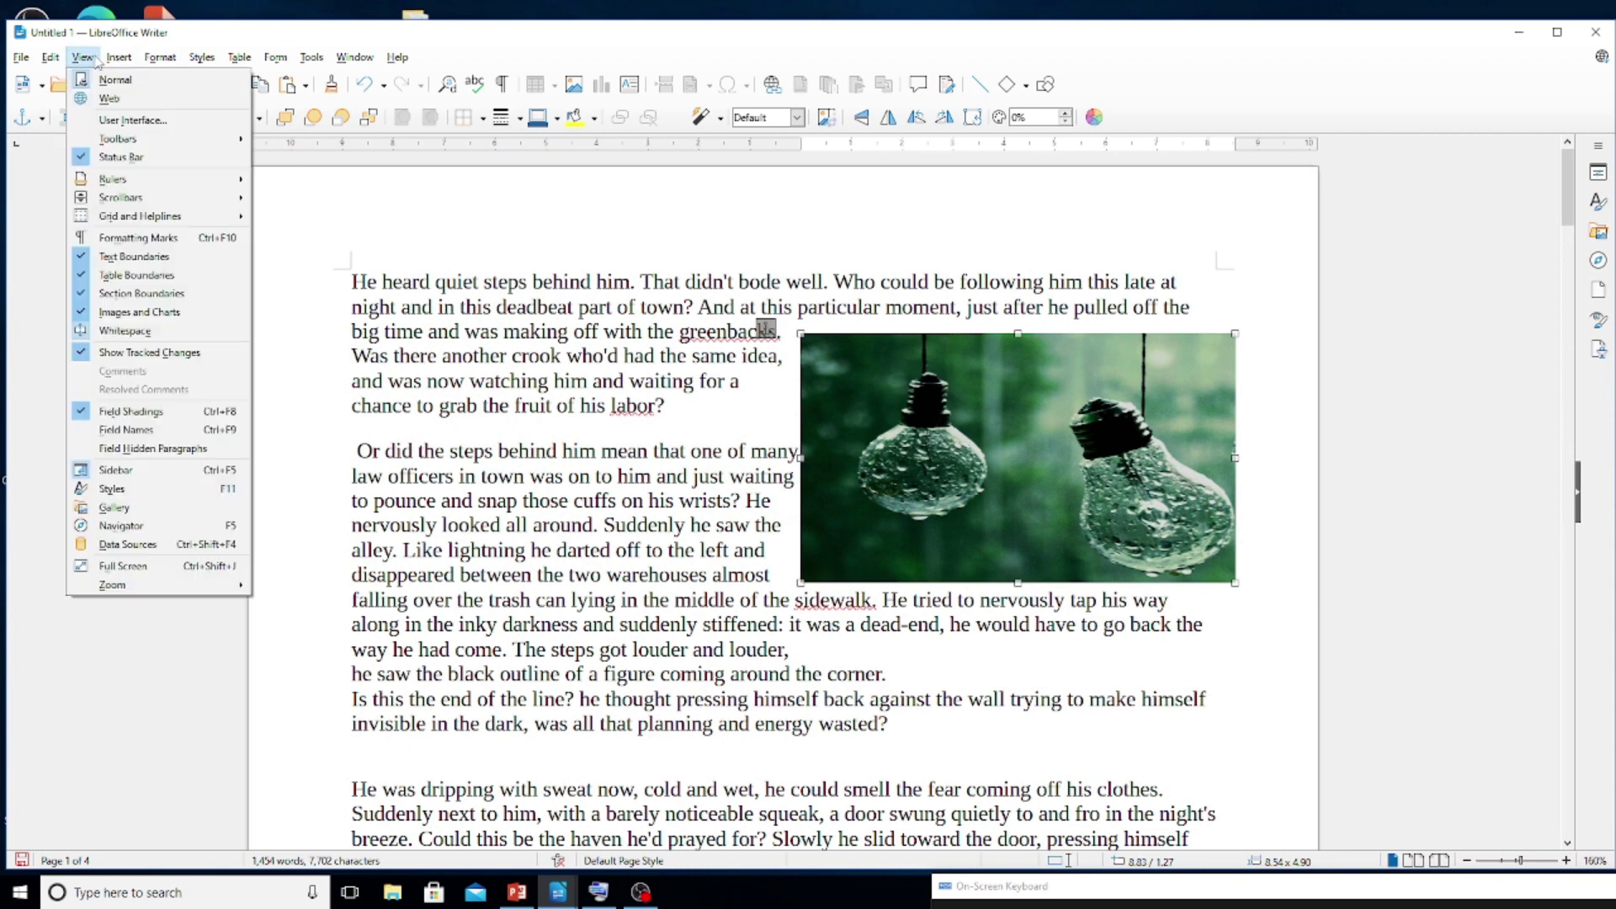
pyautogui.moveTo(118, 138)
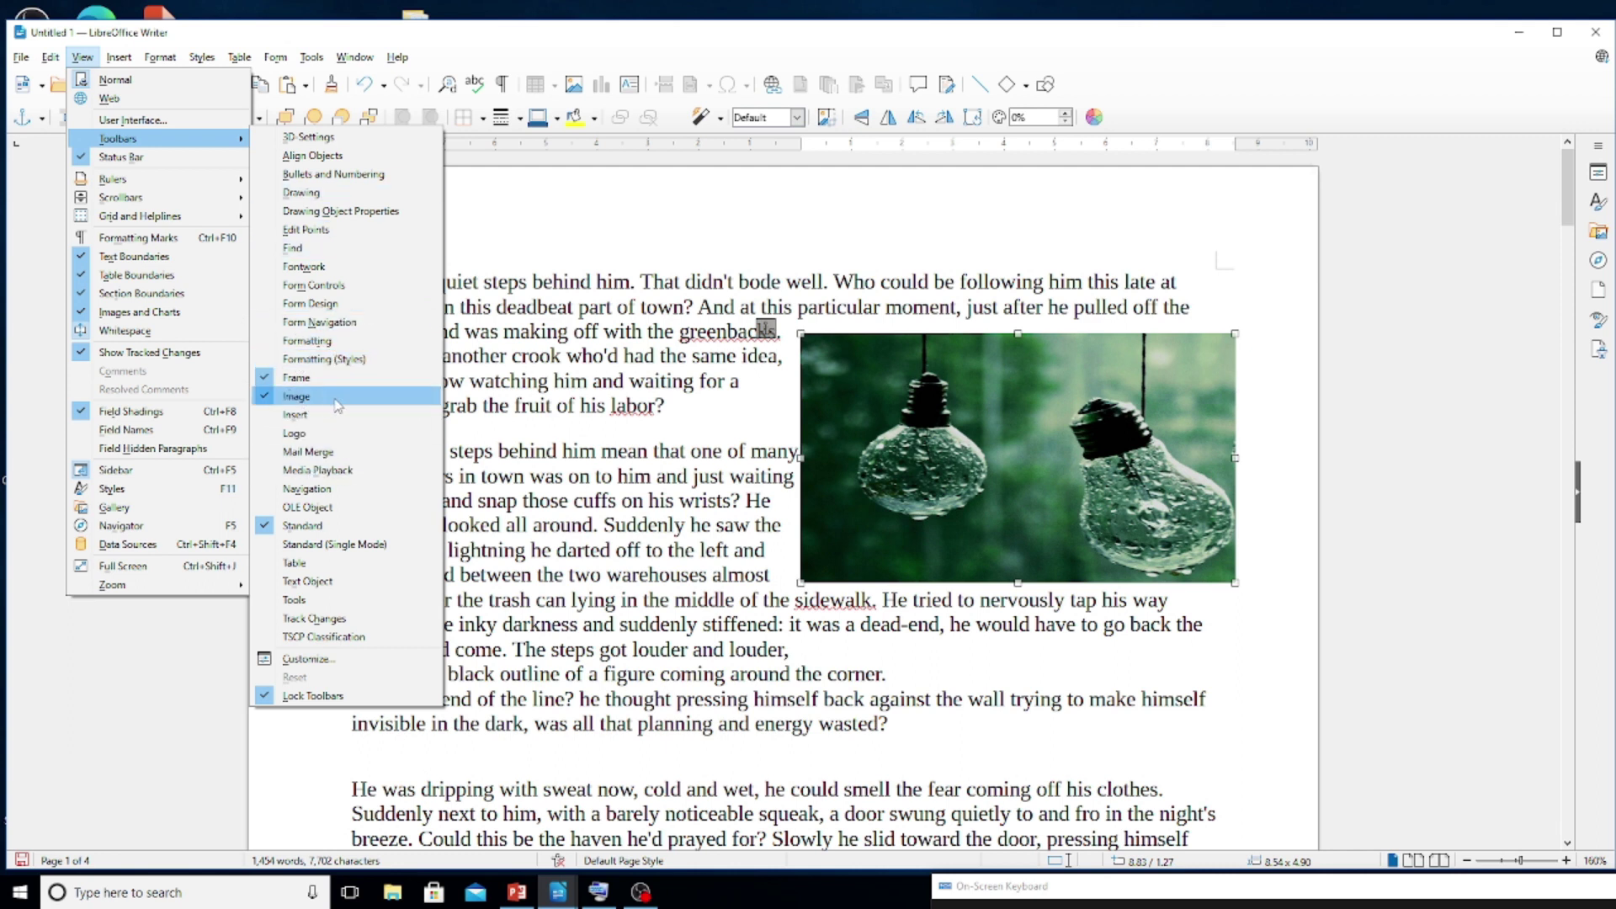
pyautogui.click(1012, 383)
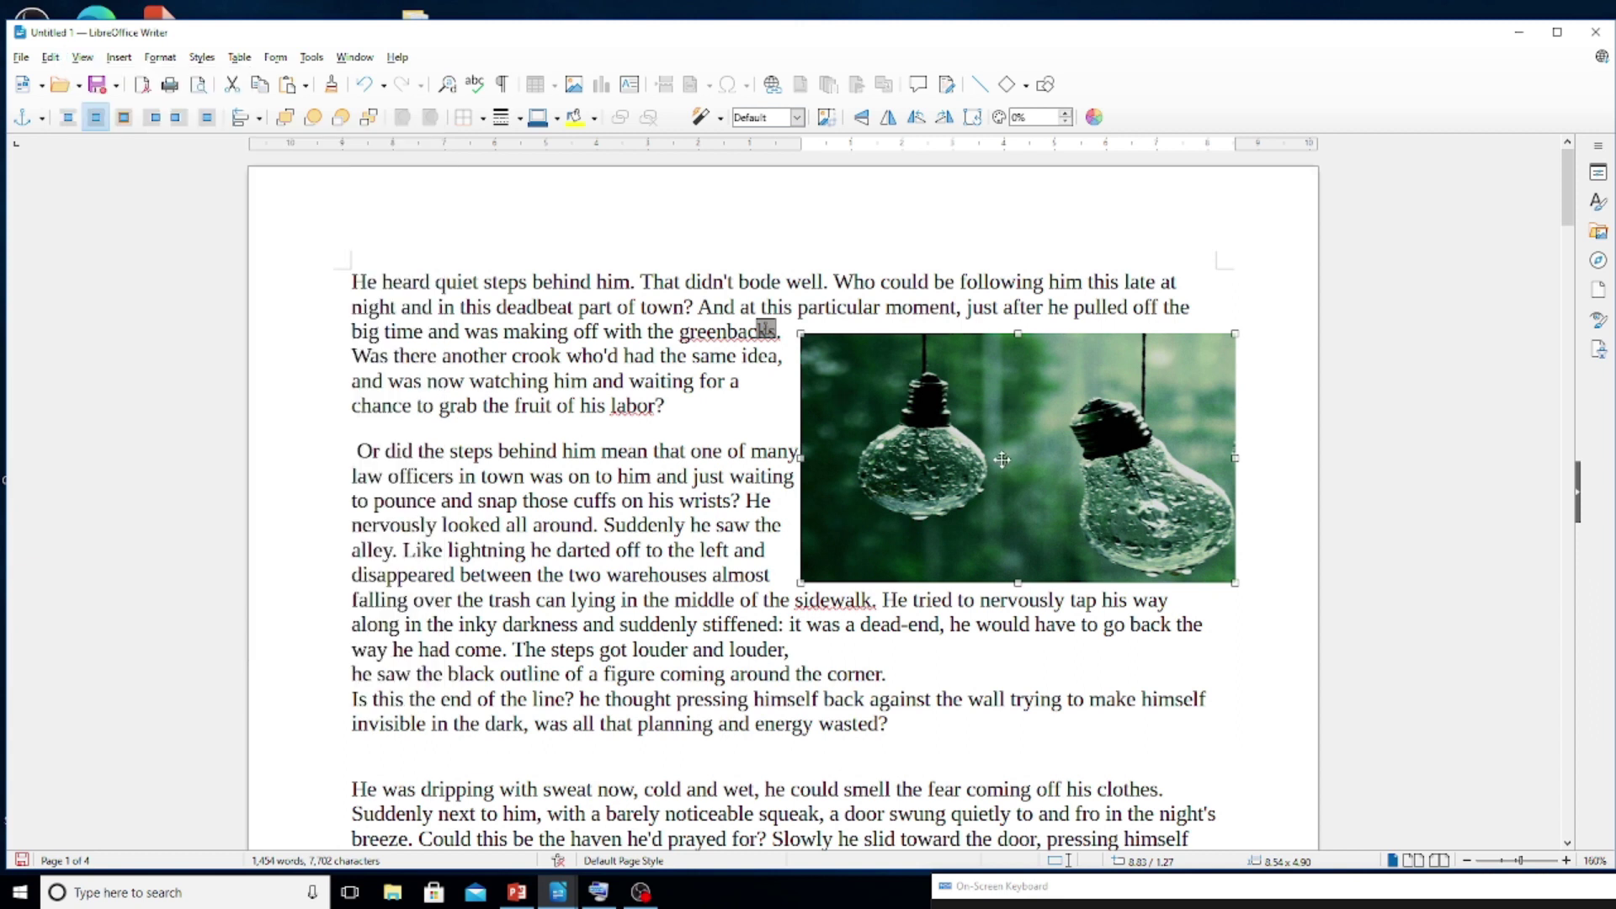
pyautogui.press('Escape')
pyautogui.click(118, 57)
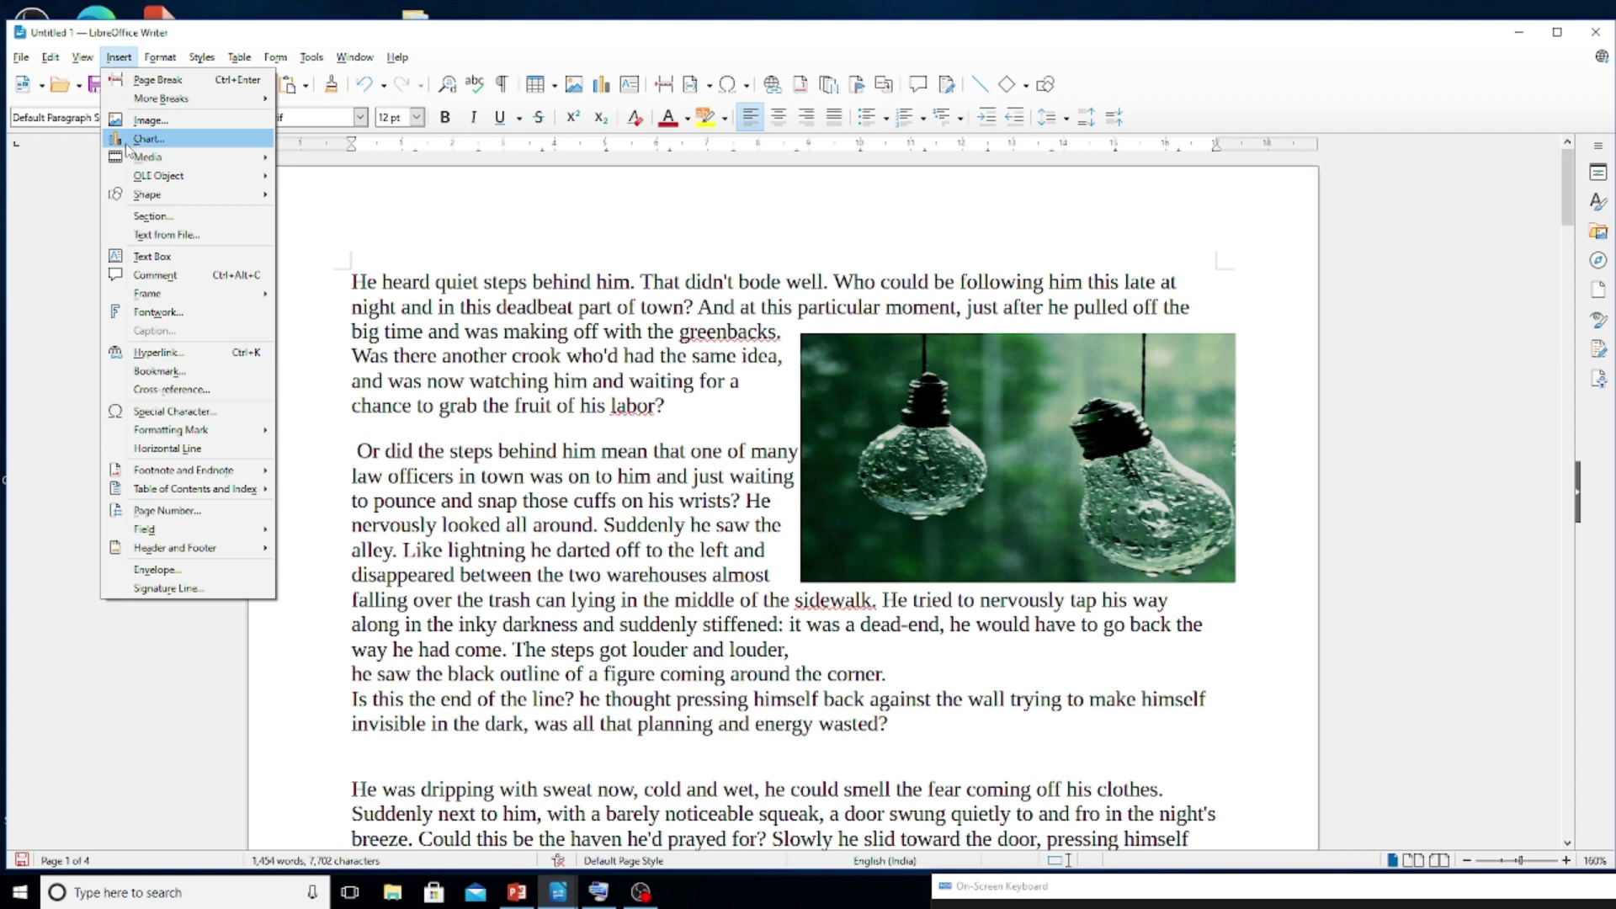
pyautogui.moveTo(161, 65)
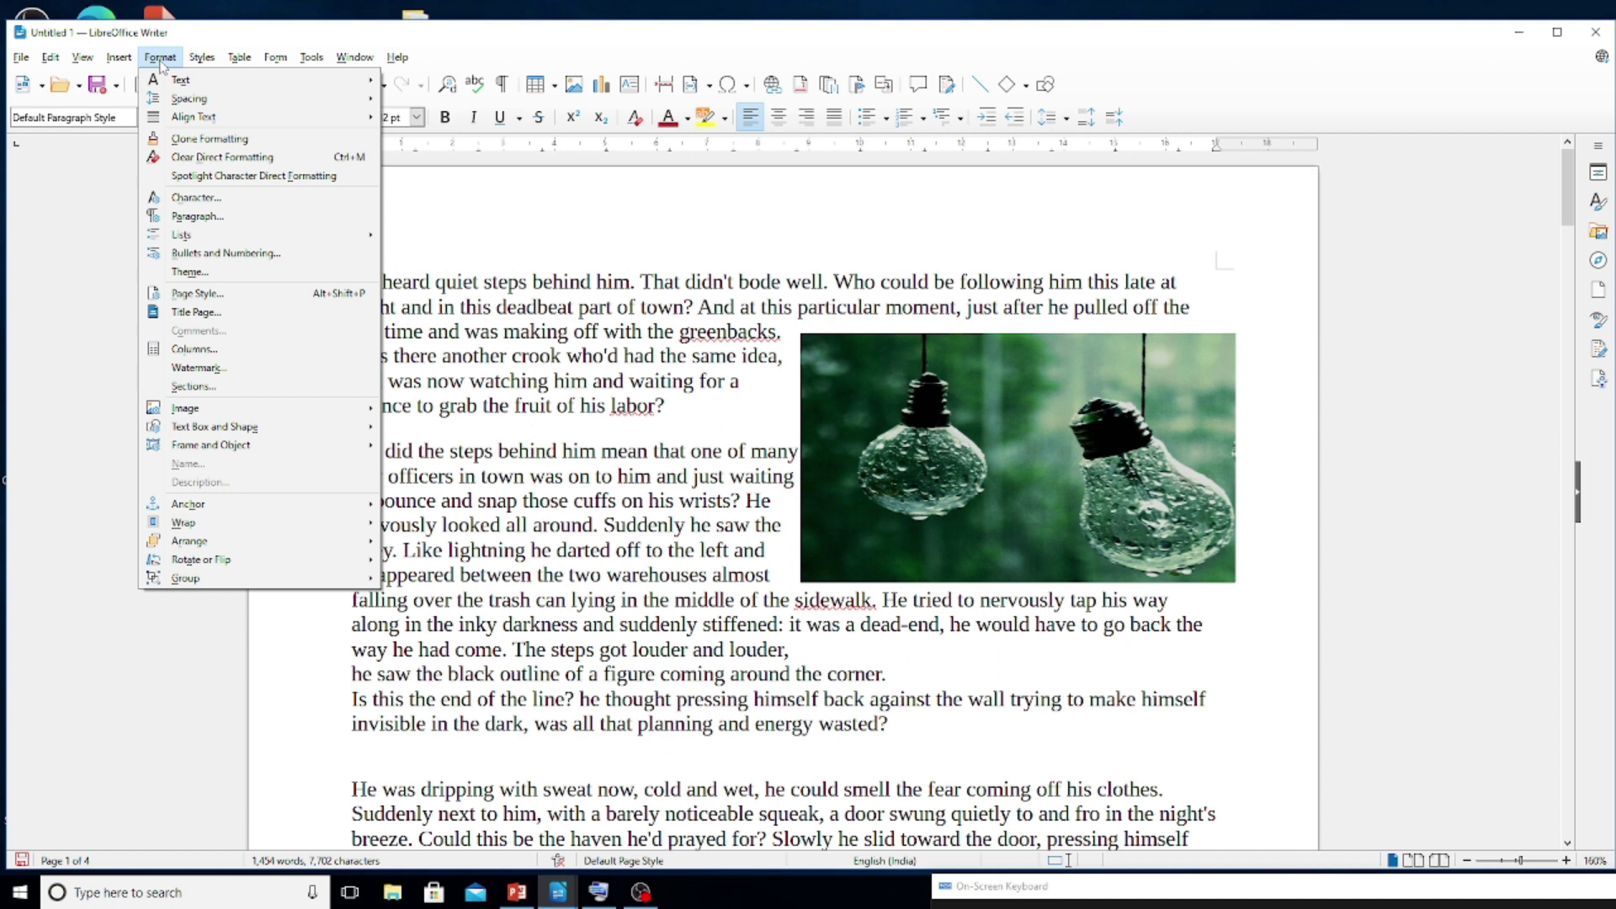
pyautogui.click(886, 463)
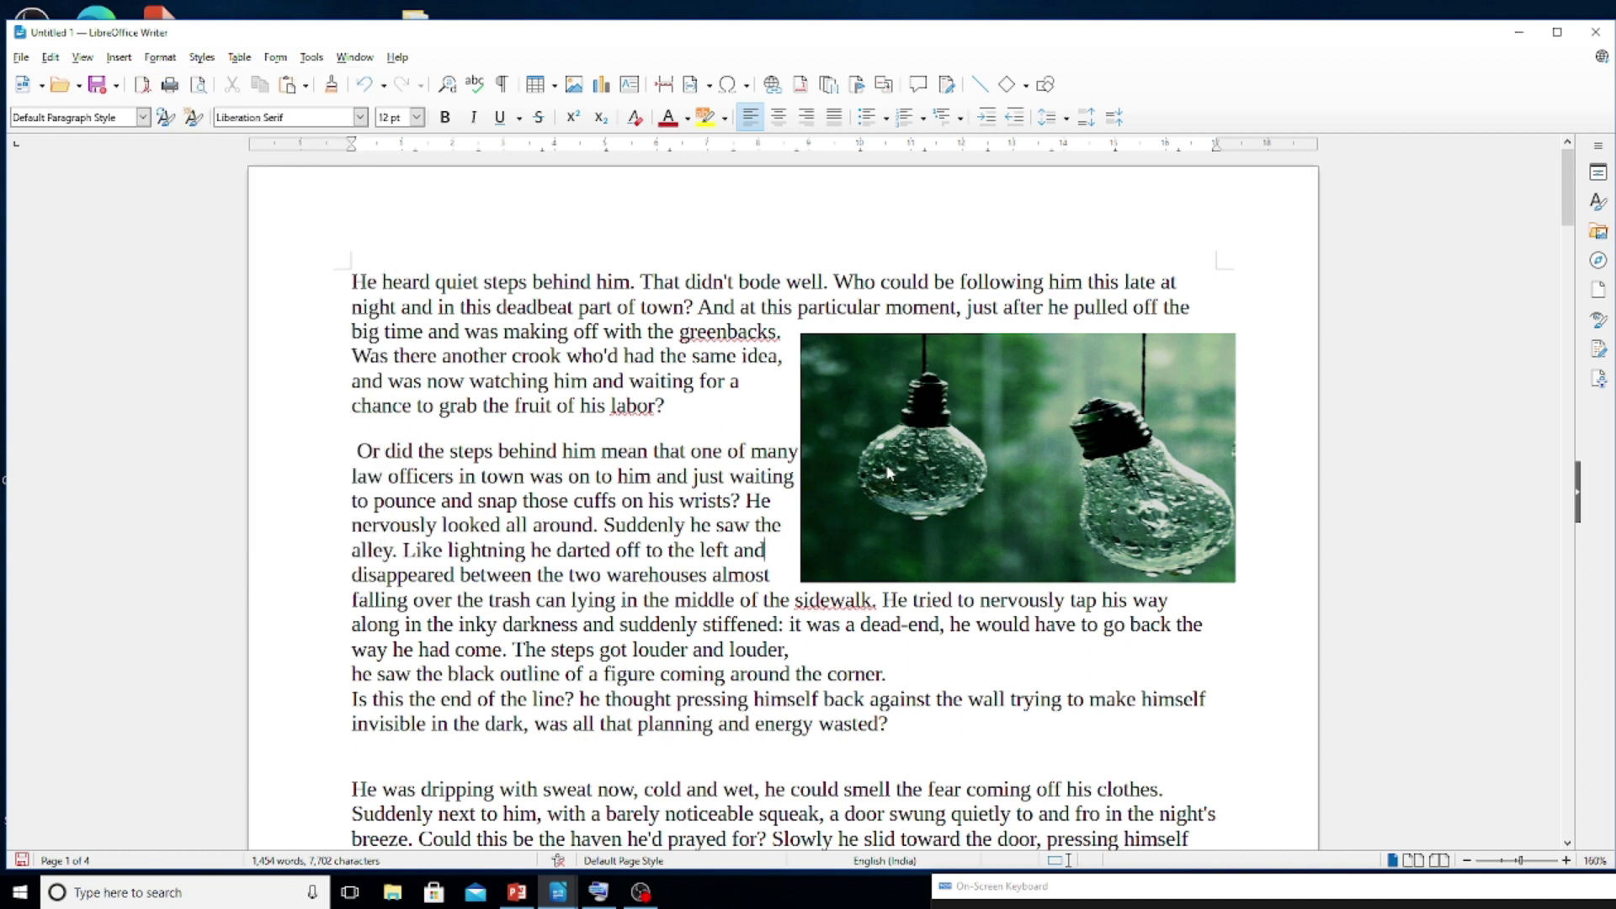
pyautogui.scroll(-3, 886, 463)
pyautogui.scroll(-3, 889, 473)
pyautogui.scroll(4, 892, 475)
pyautogui.scroll(-12, 909, 489)
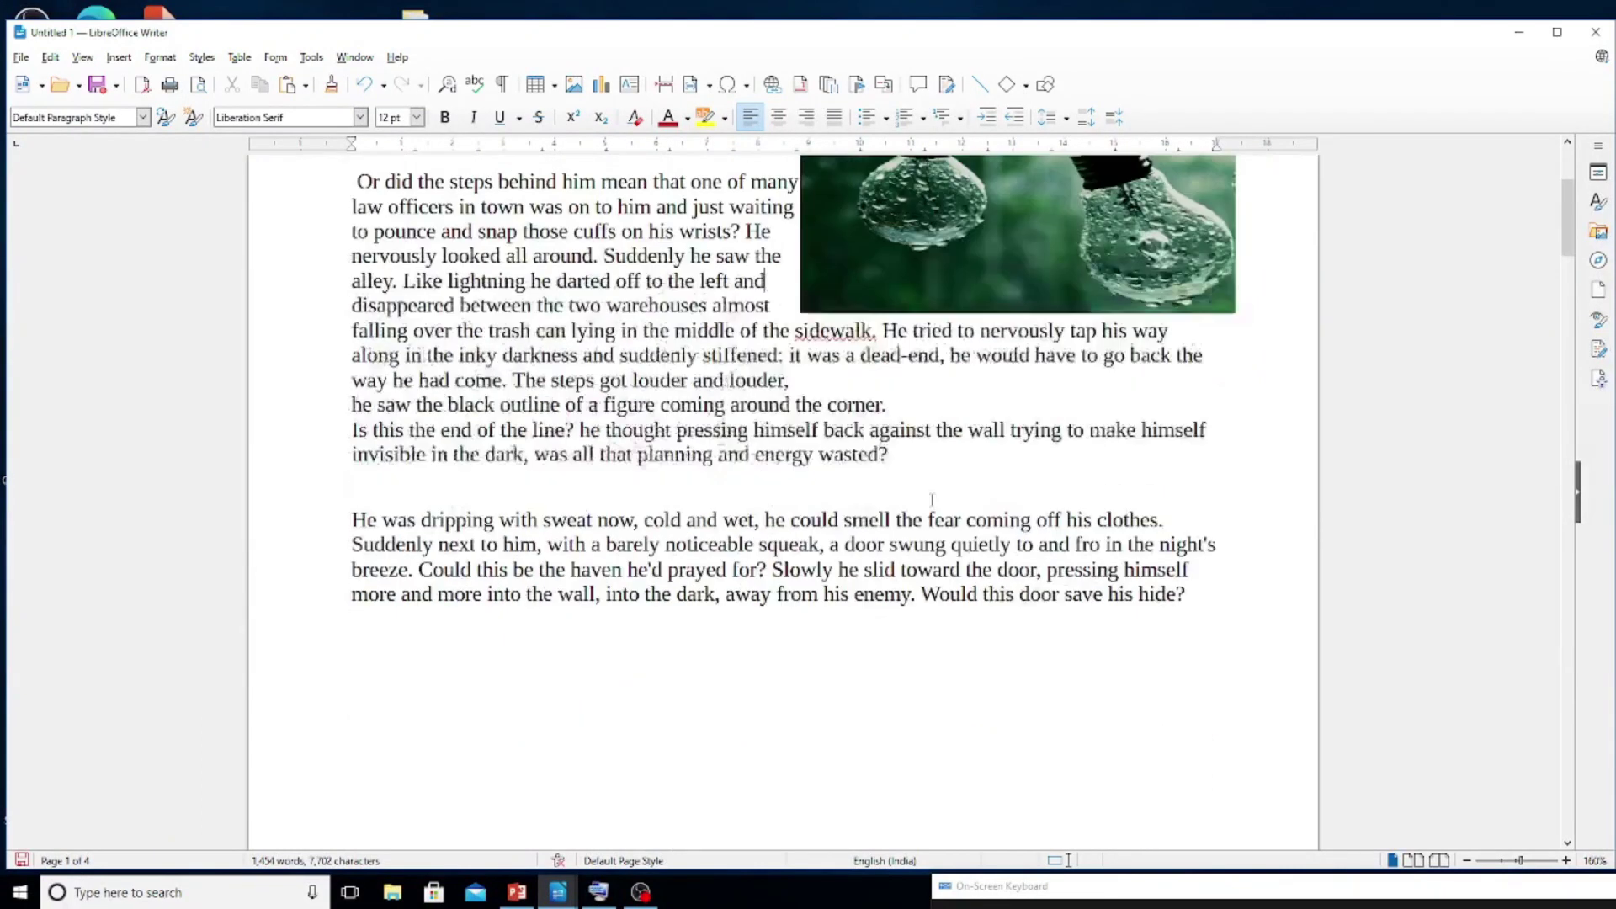
pyautogui.scroll(-8, 932, 500)
pyautogui.scroll(10, 932, 500)
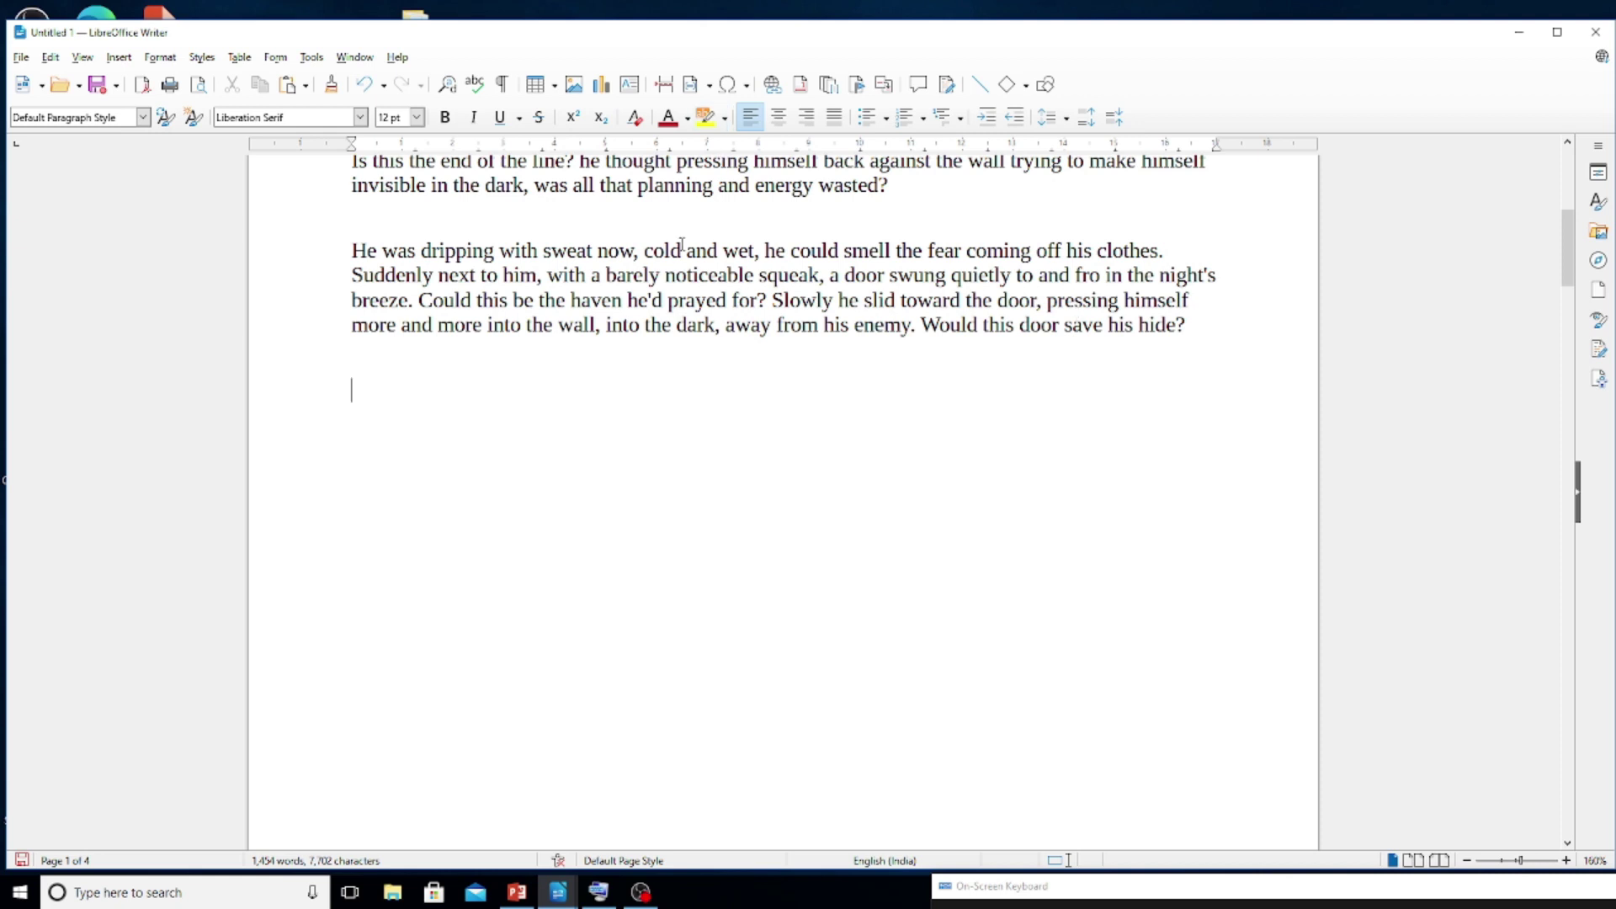
# Select the light-bulb image again and show the insert commands available for it.
pyautogui.scroll(6, 470, 351)
pyautogui.click(870, 389)
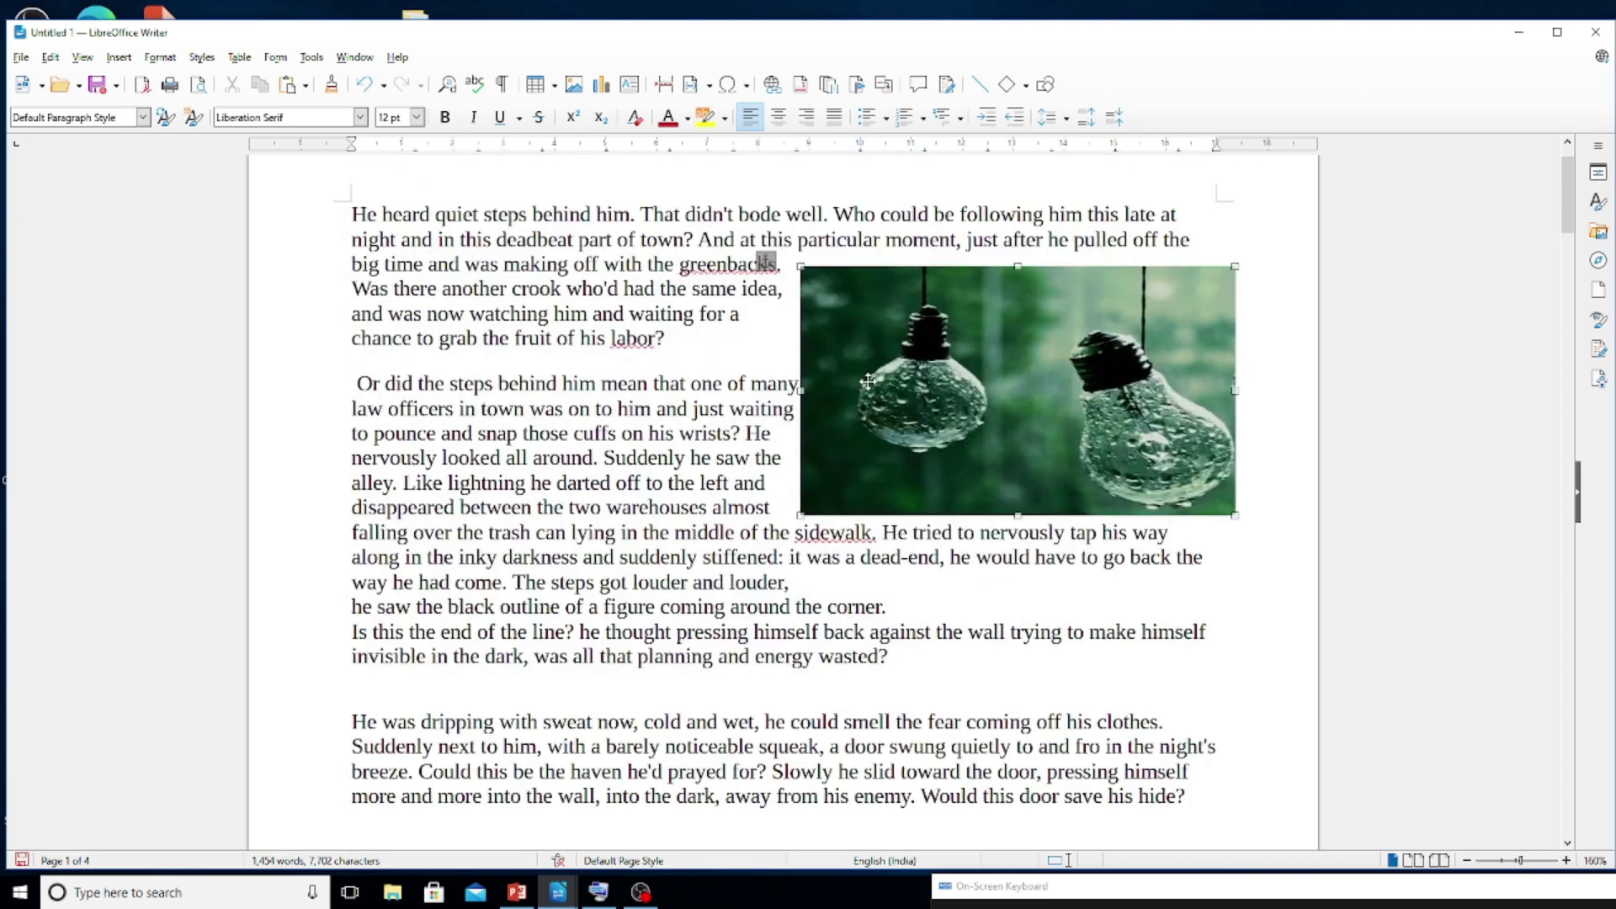
pyautogui.click(126, 59)
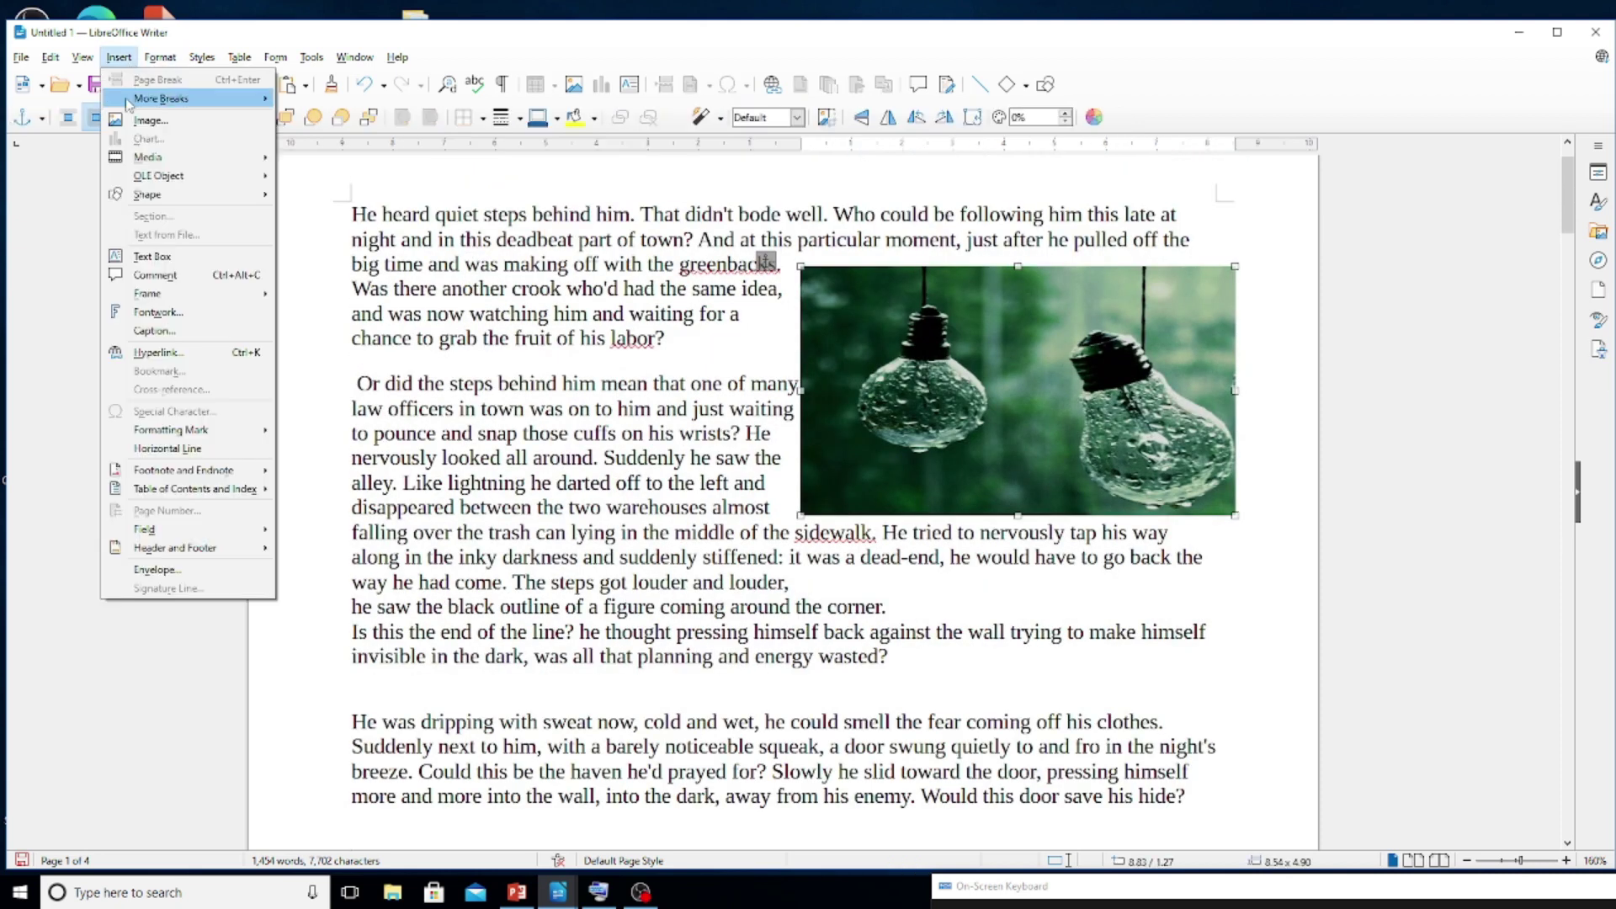